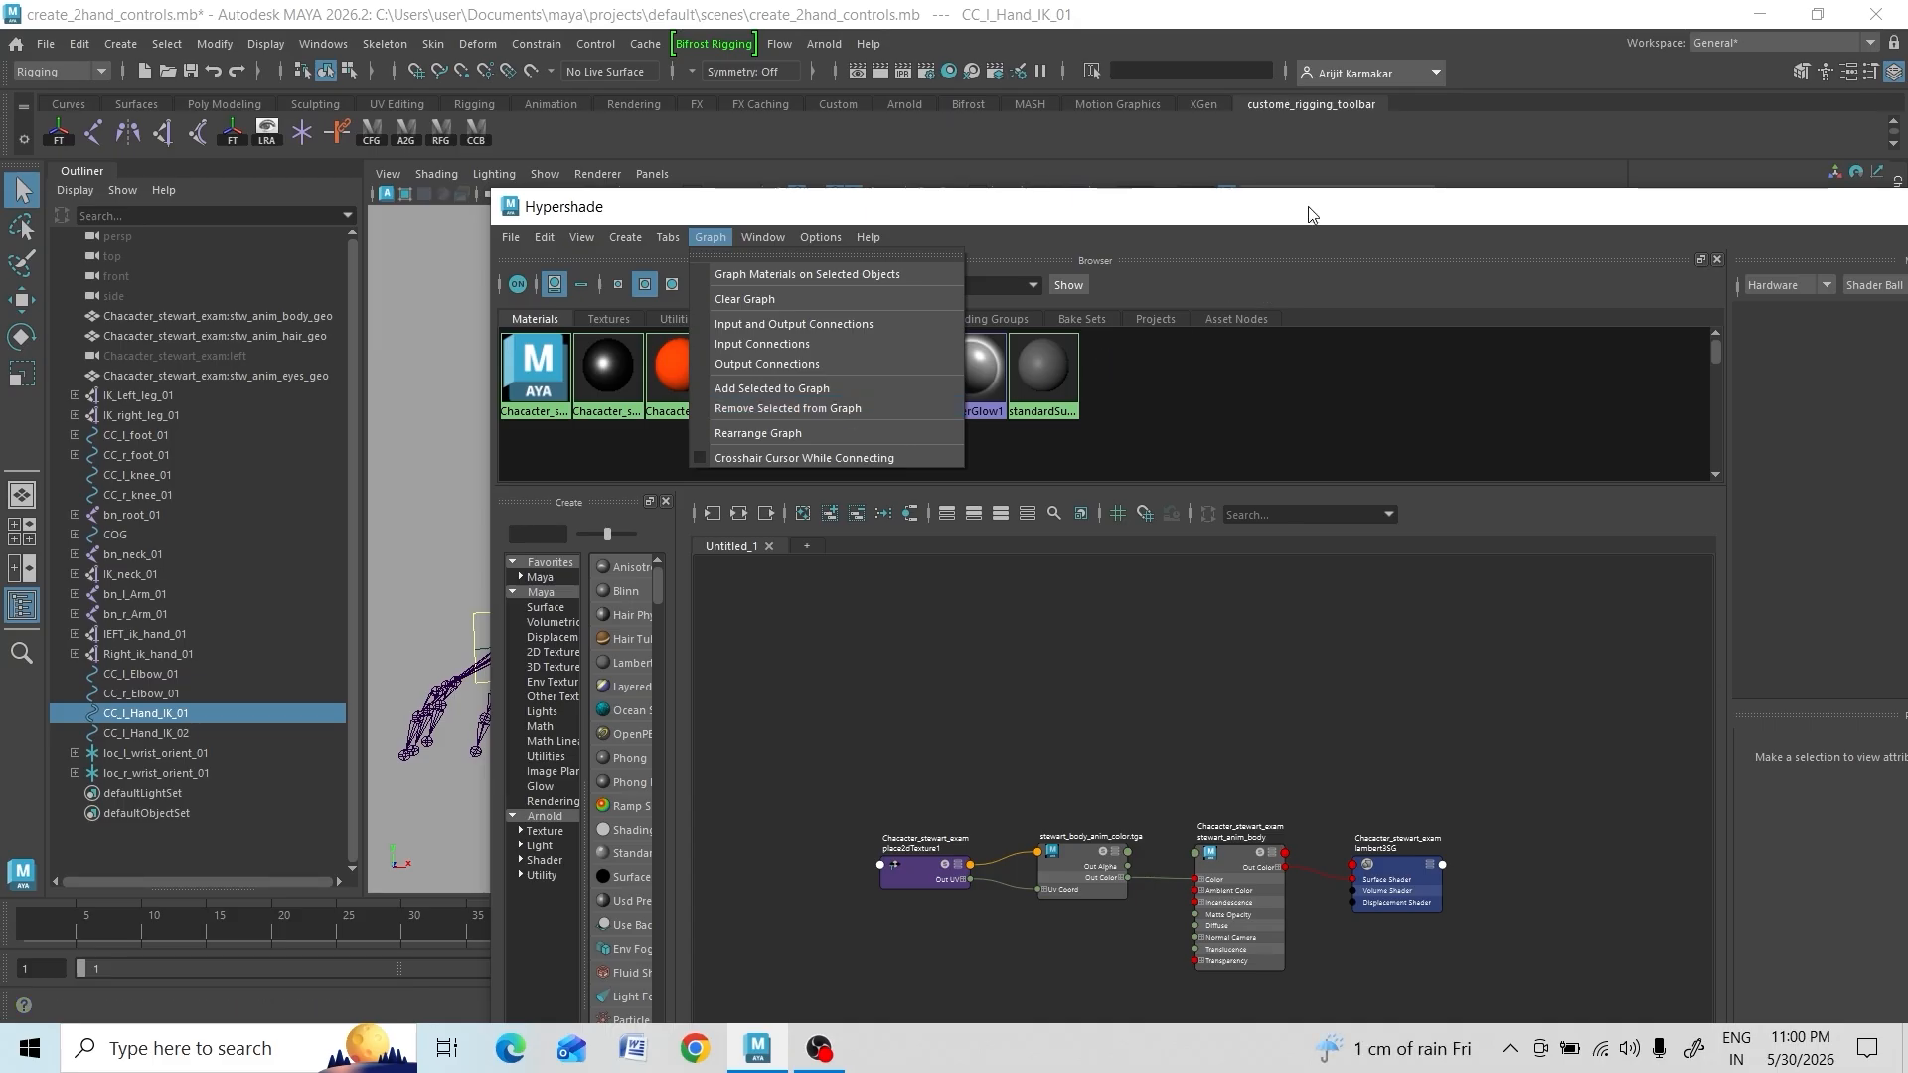
Move the Hypershade window so its controls are reachable, and minimise it
{"action": "left_click", "coordinate": [1337, 212]}
{"action": "left_click_drag", "start_coordinate": [1118, 204], "coordinate": [1108, 206]}
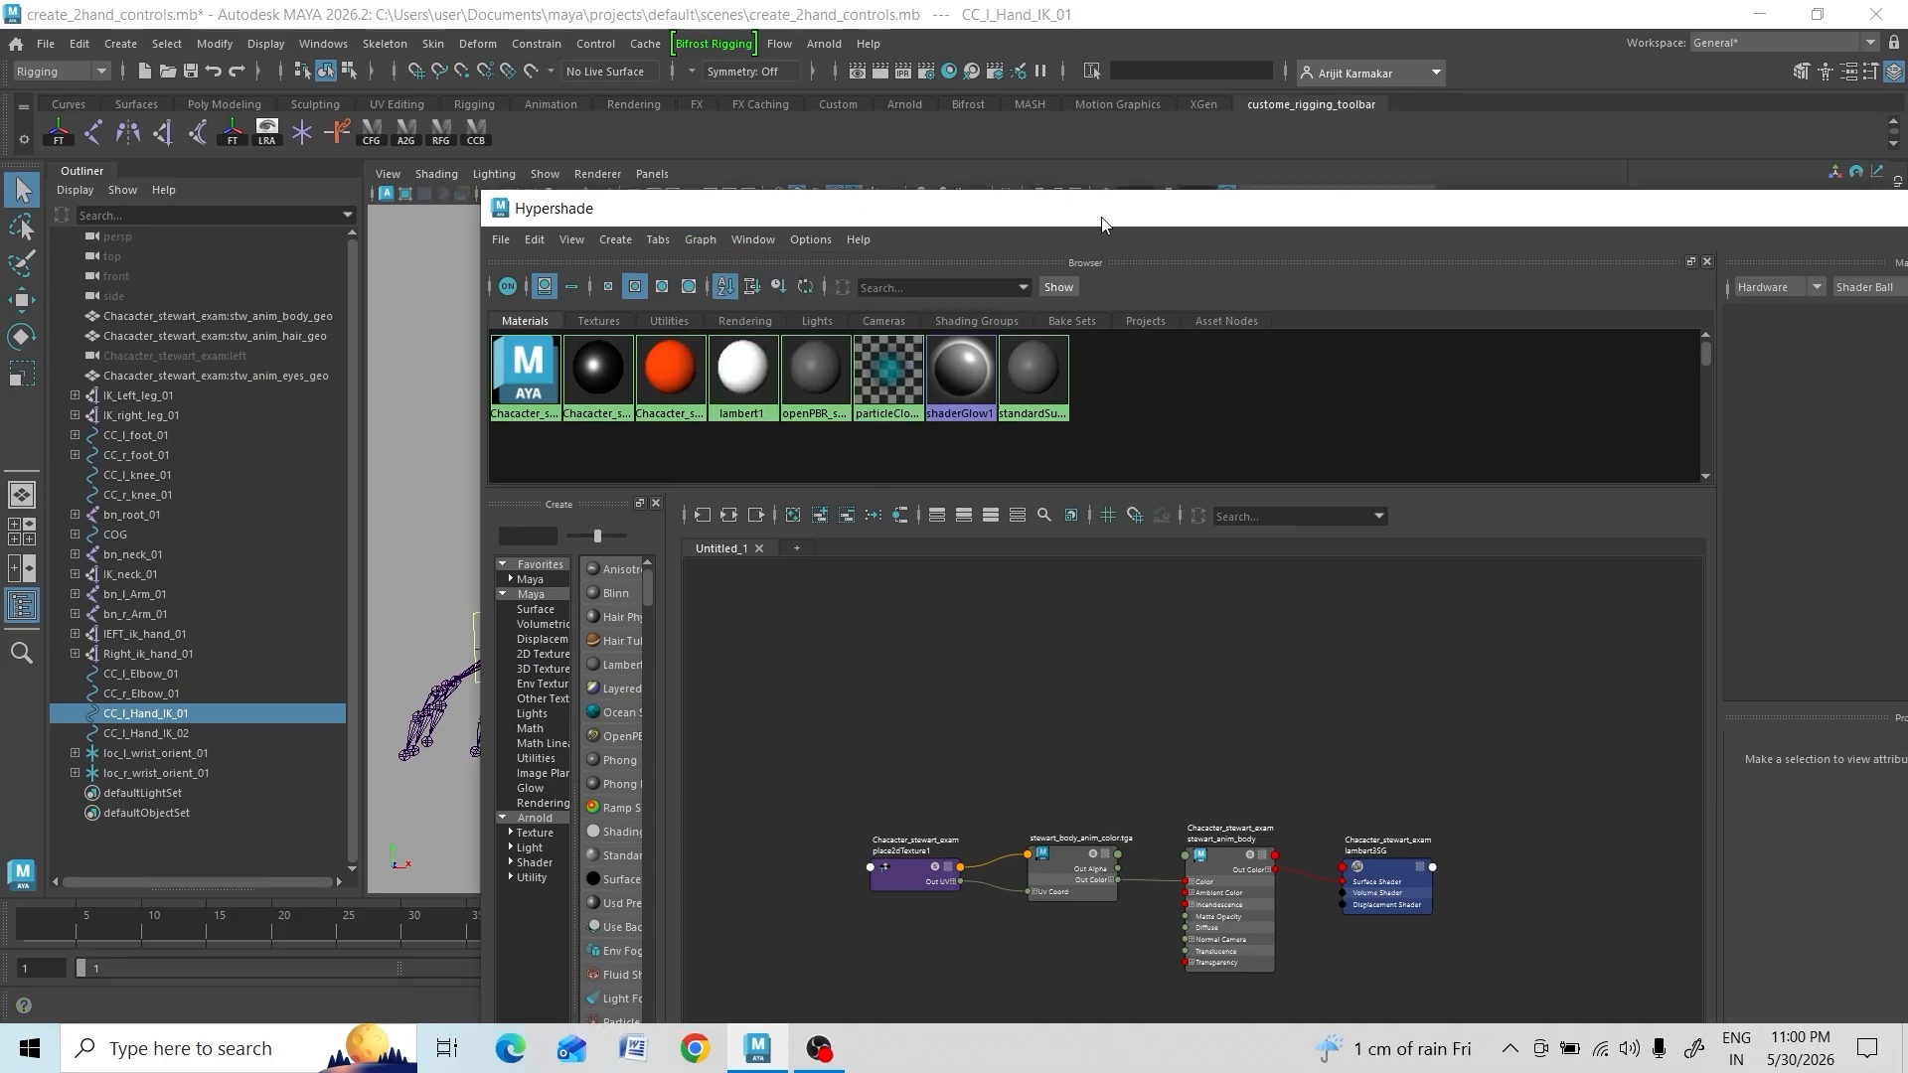
{"action": "left_click_drag", "start_coordinate": [1312, 220], "coordinate": [866, 275]}
{"action": "left_click", "coordinate": [1558, 265]}
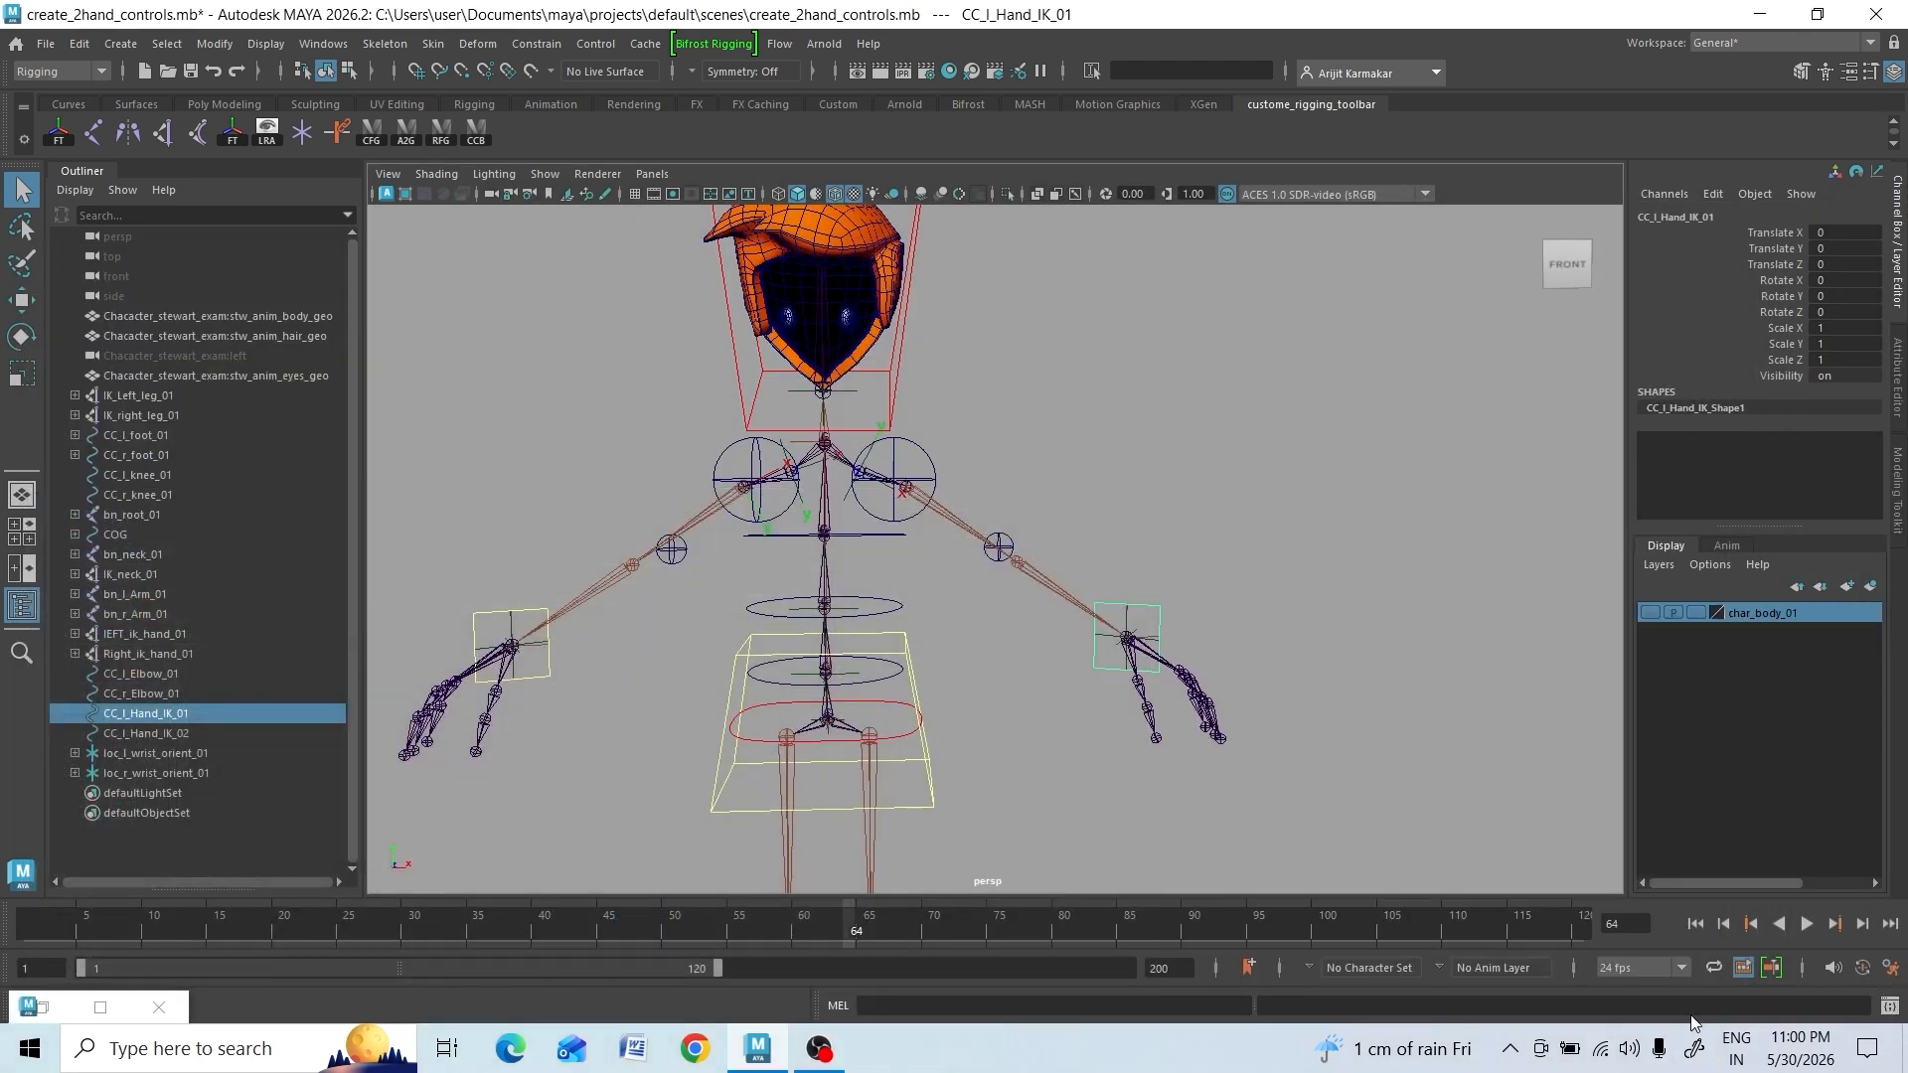
Clear all text from the Script Editor and turn on Echo All Commands
{"action": "left_click", "coordinate": [1890, 1007]}
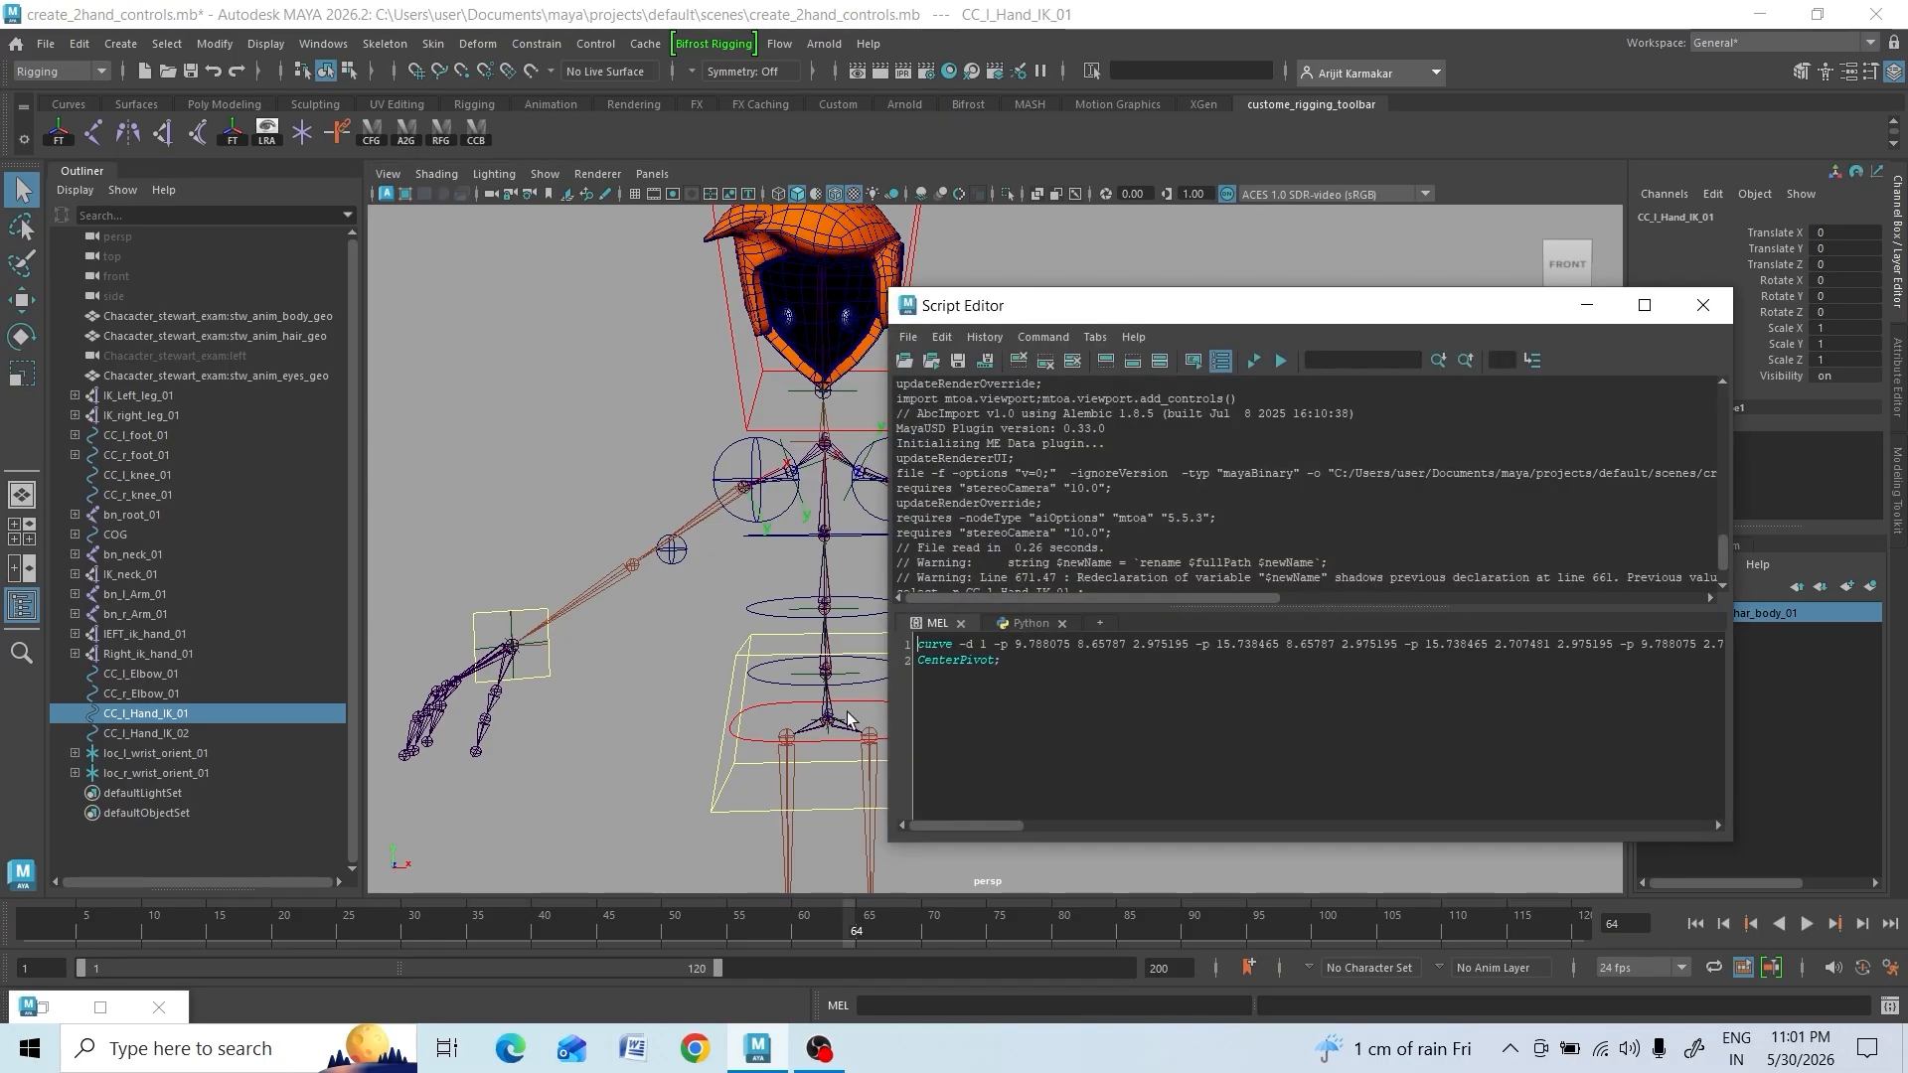
{"action": "right_click_drag", "start_coordinate": [1105, 437], "coordinate": [1105, 605]}
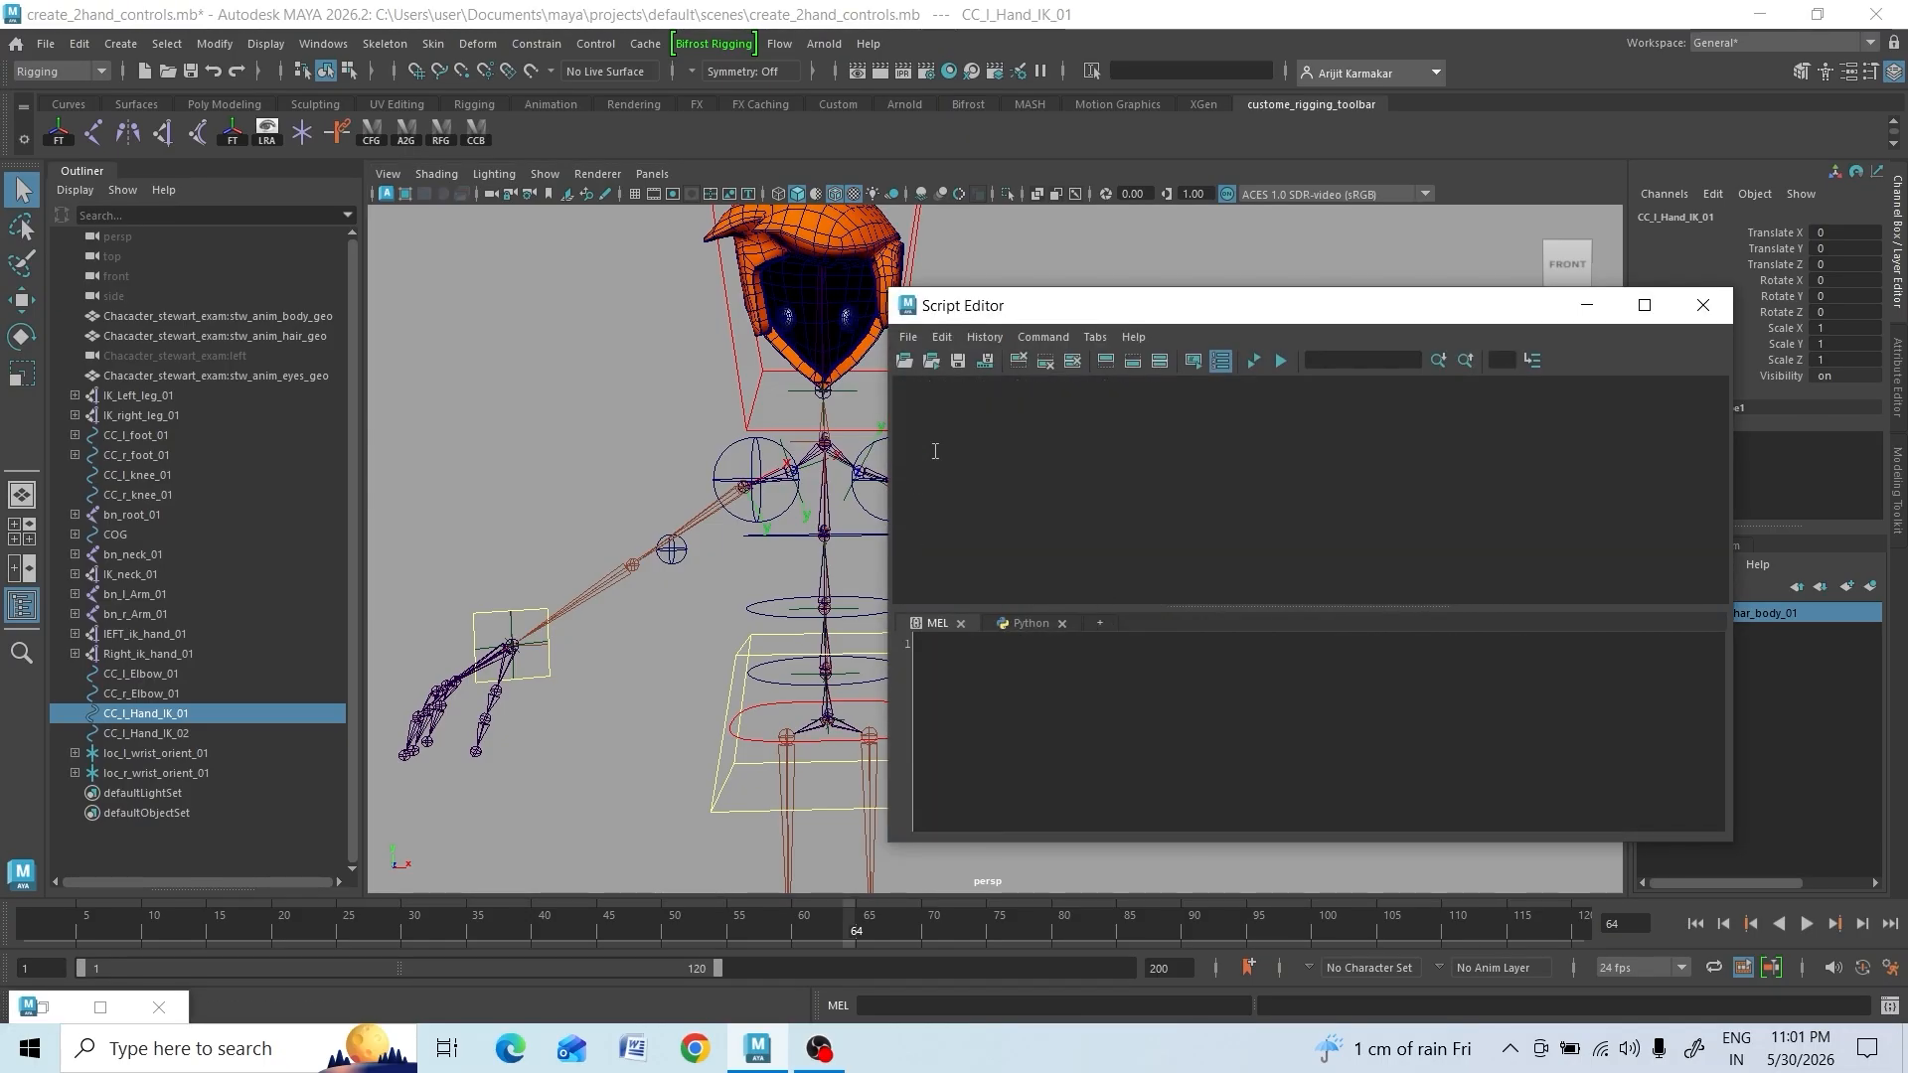
{"action": "left_click_drag", "start_coordinate": [1099, 304], "coordinate": [1121, 374]}
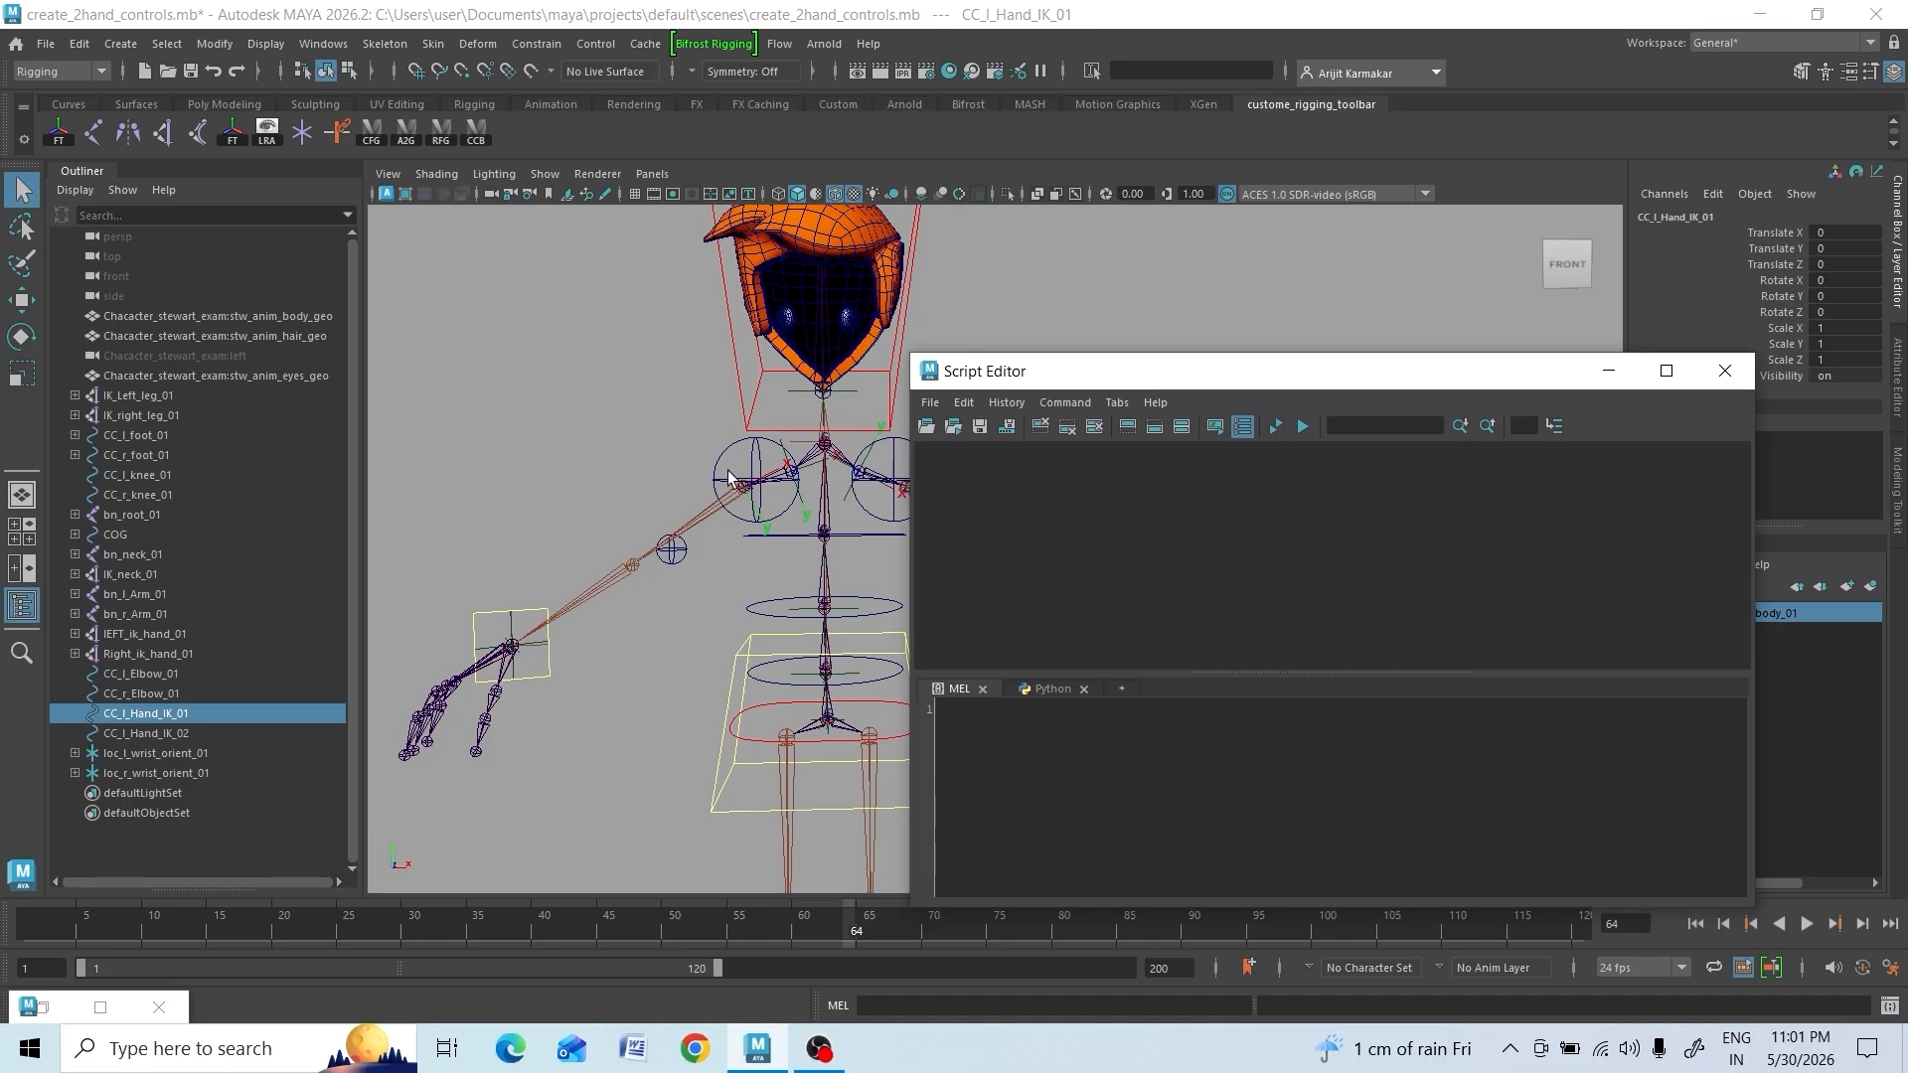
{"action": "left_click", "coordinate": [1007, 403]}
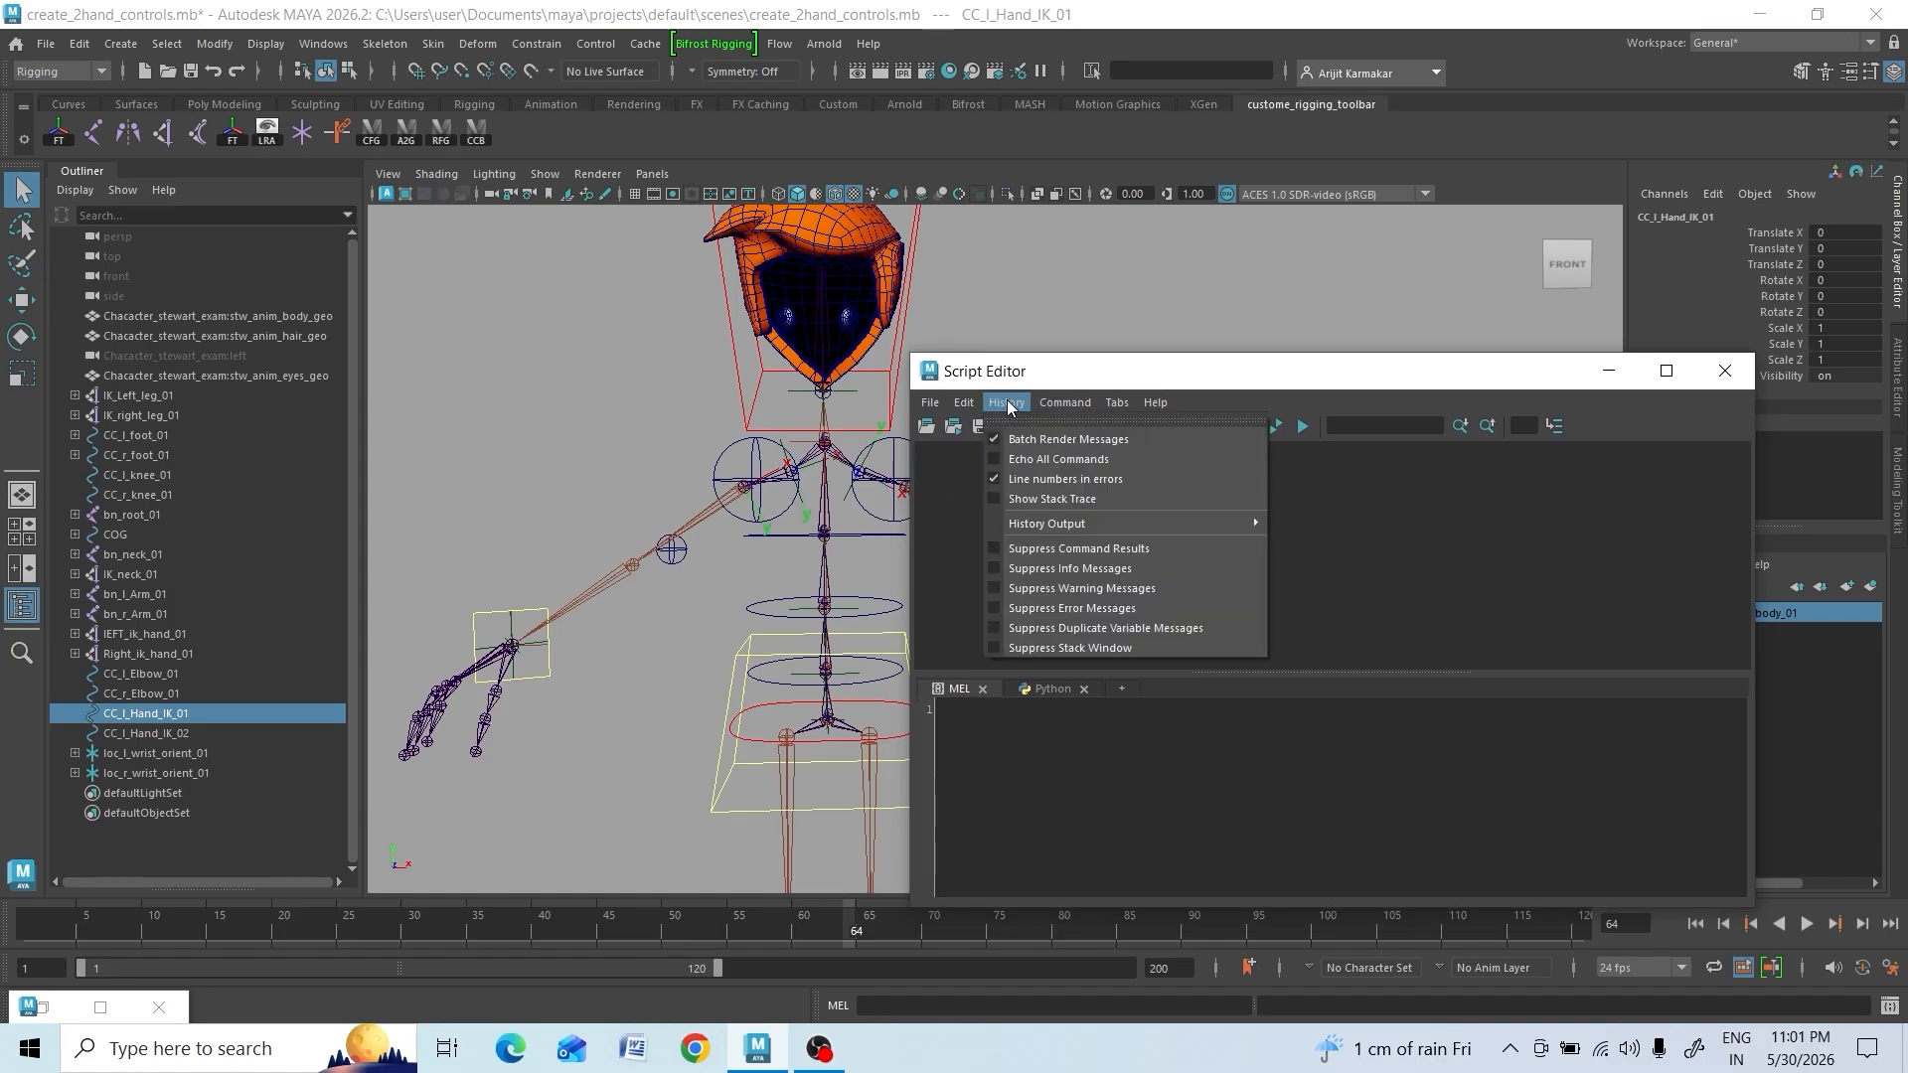
{"action": "left_click", "coordinate": [997, 462]}
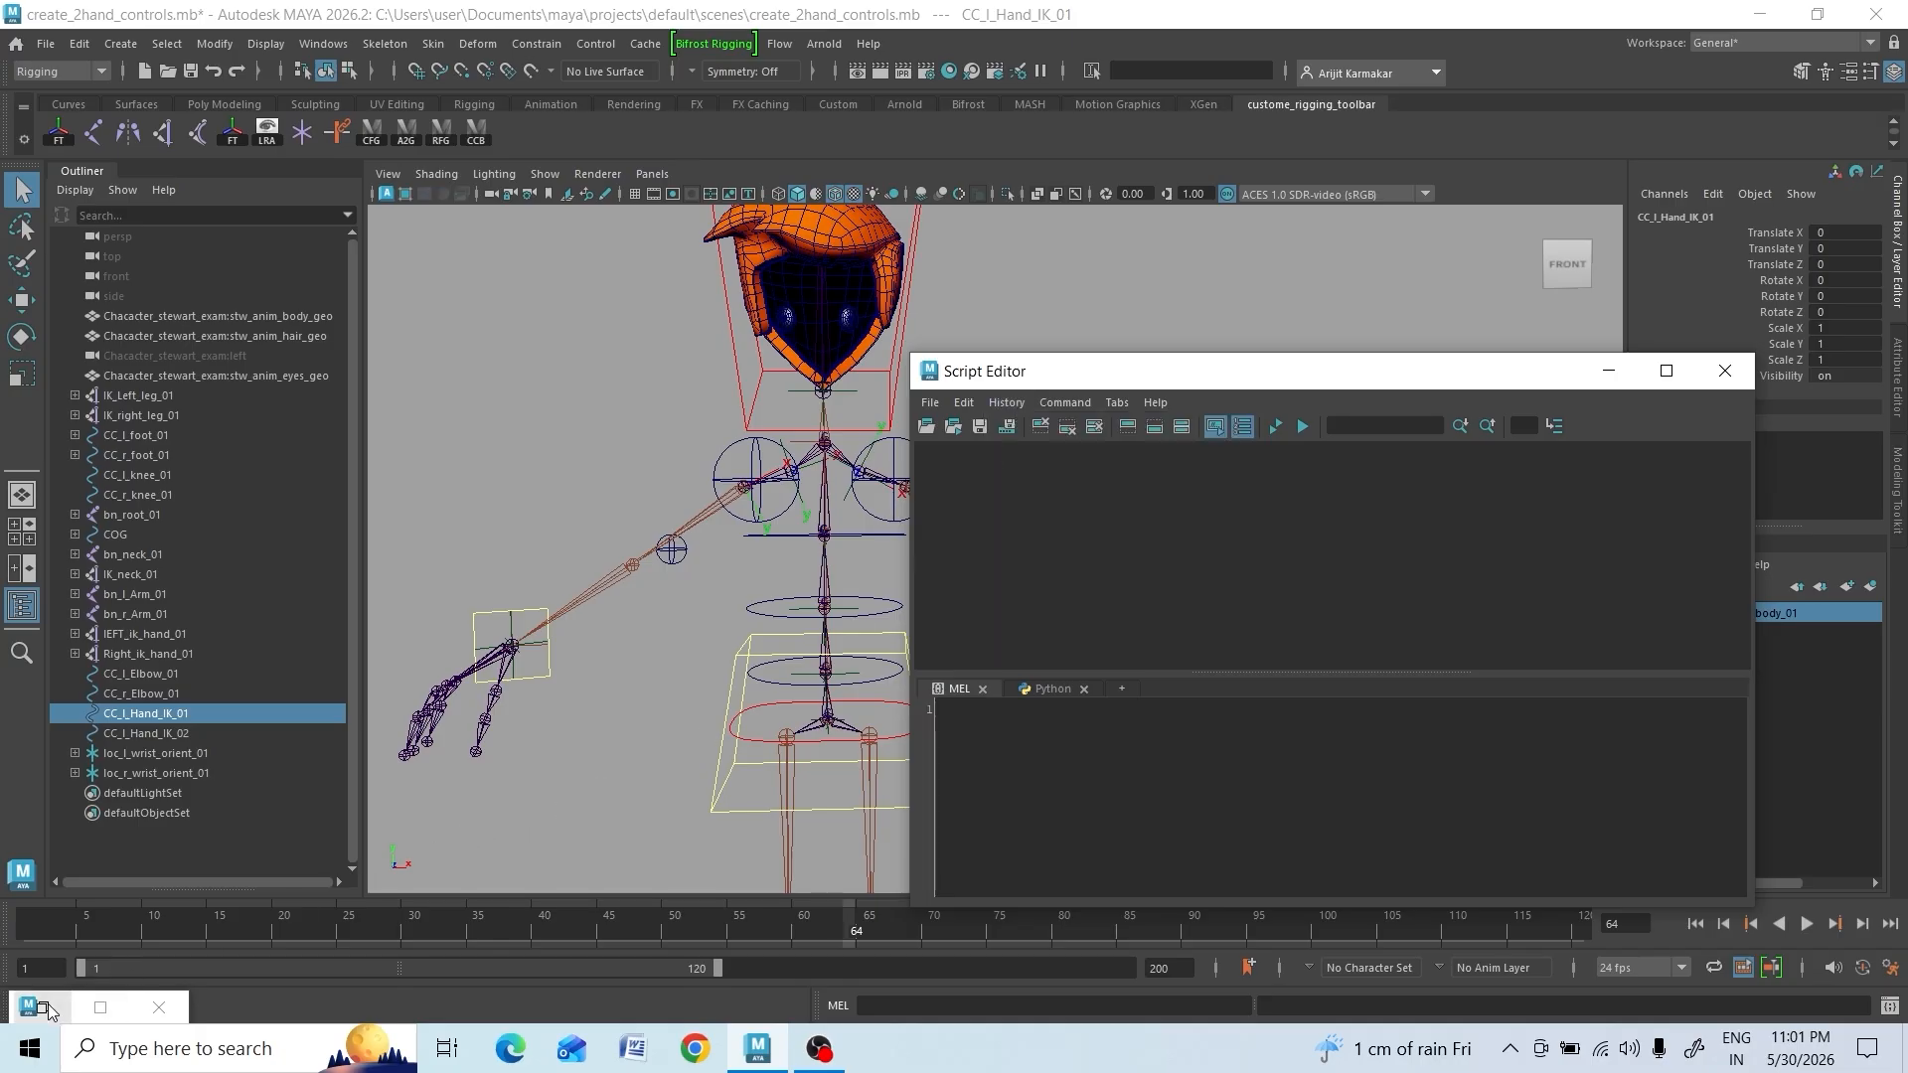
Restore the Hypershade, clear its node graph so the command is echoed, and minimise it again
{"action": "left_click", "coordinate": [100, 1008]}
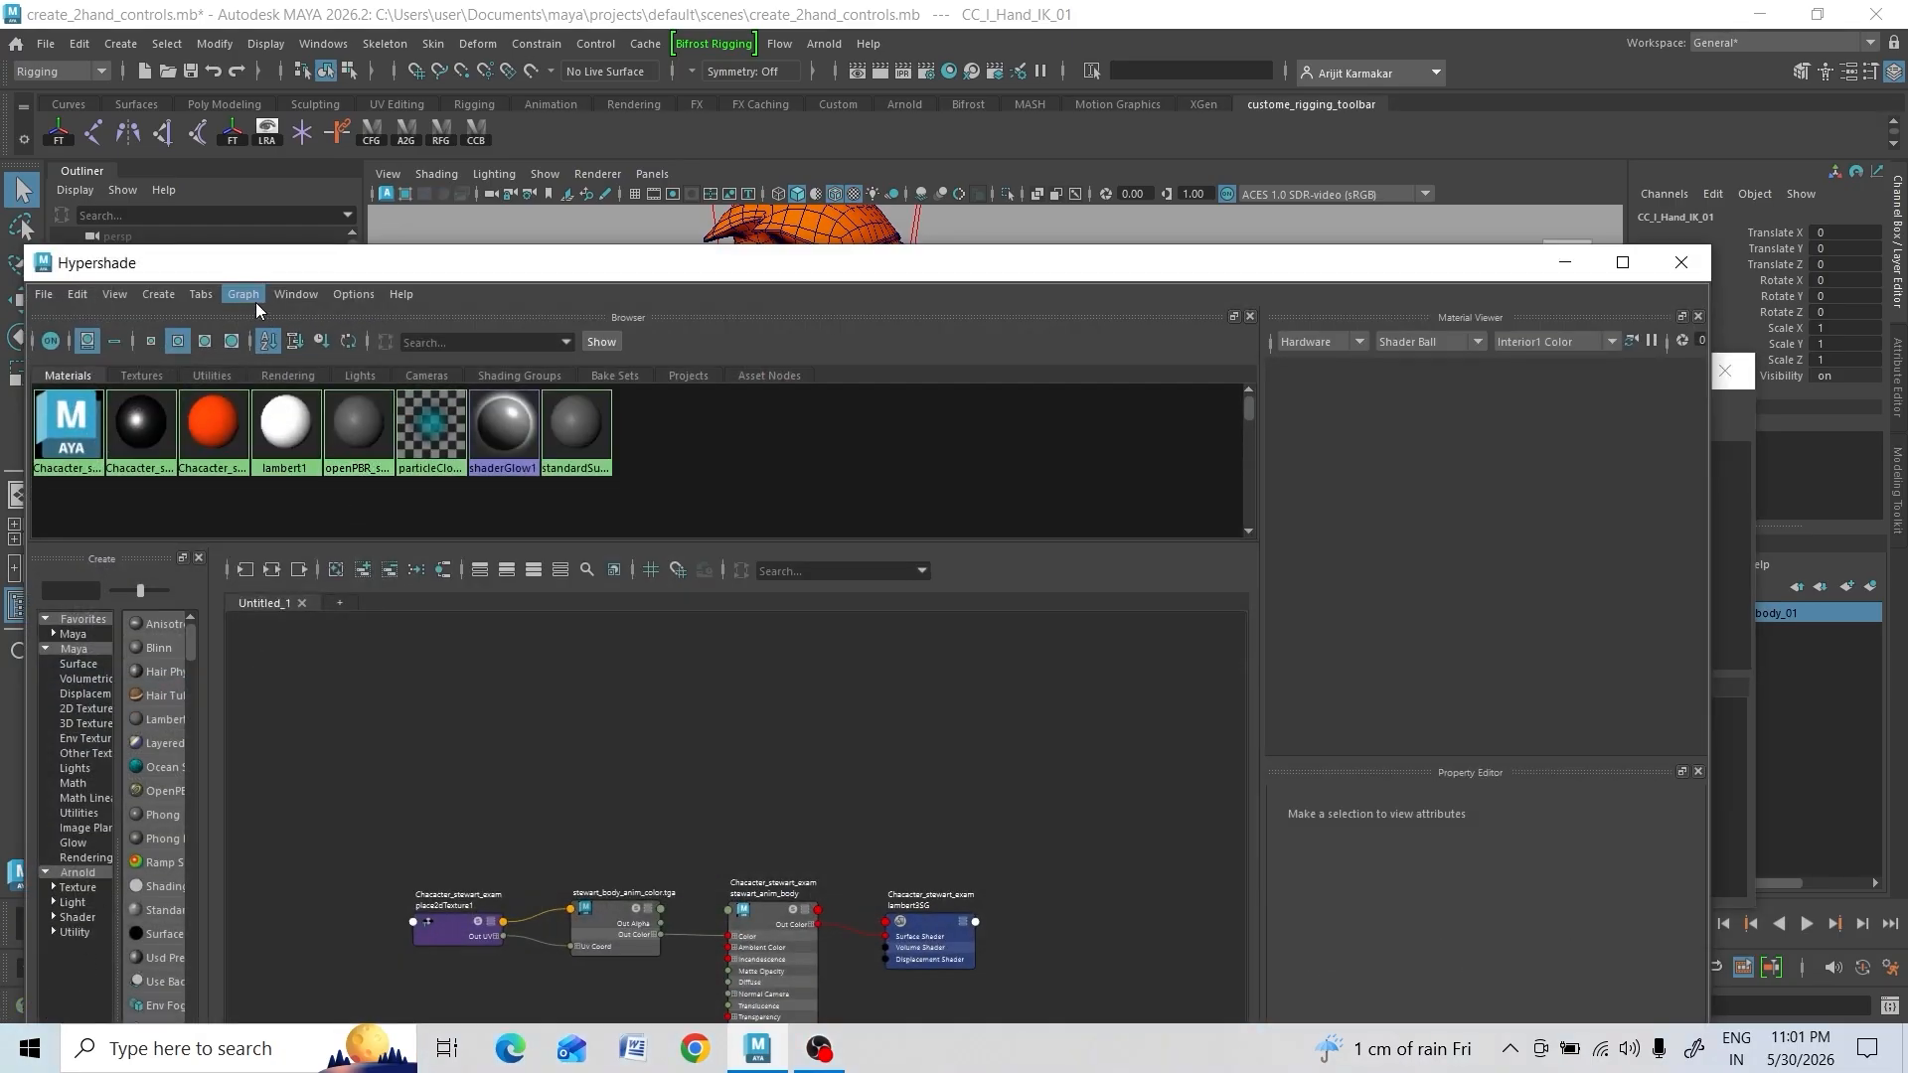
{"action": "left_click", "coordinate": [244, 295]}
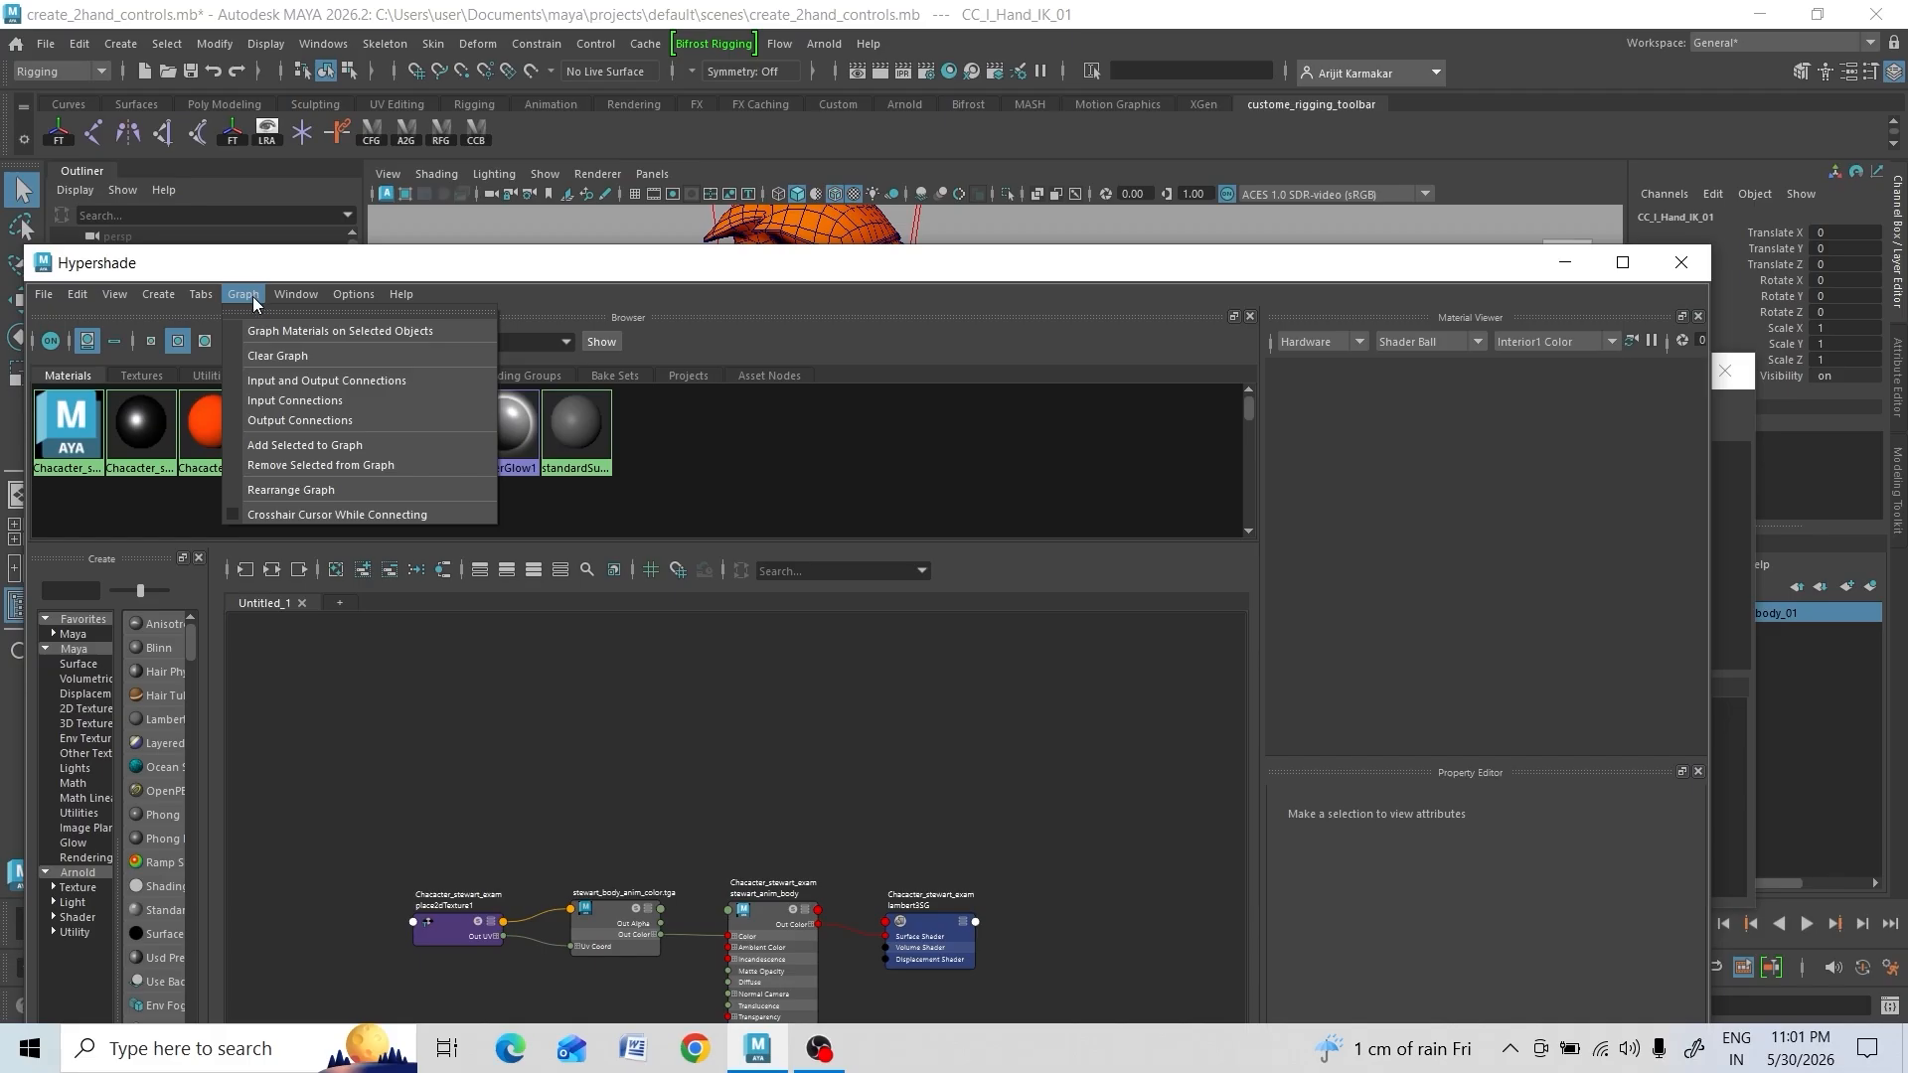
{"action": "left_click", "coordinate": [267, 355]}
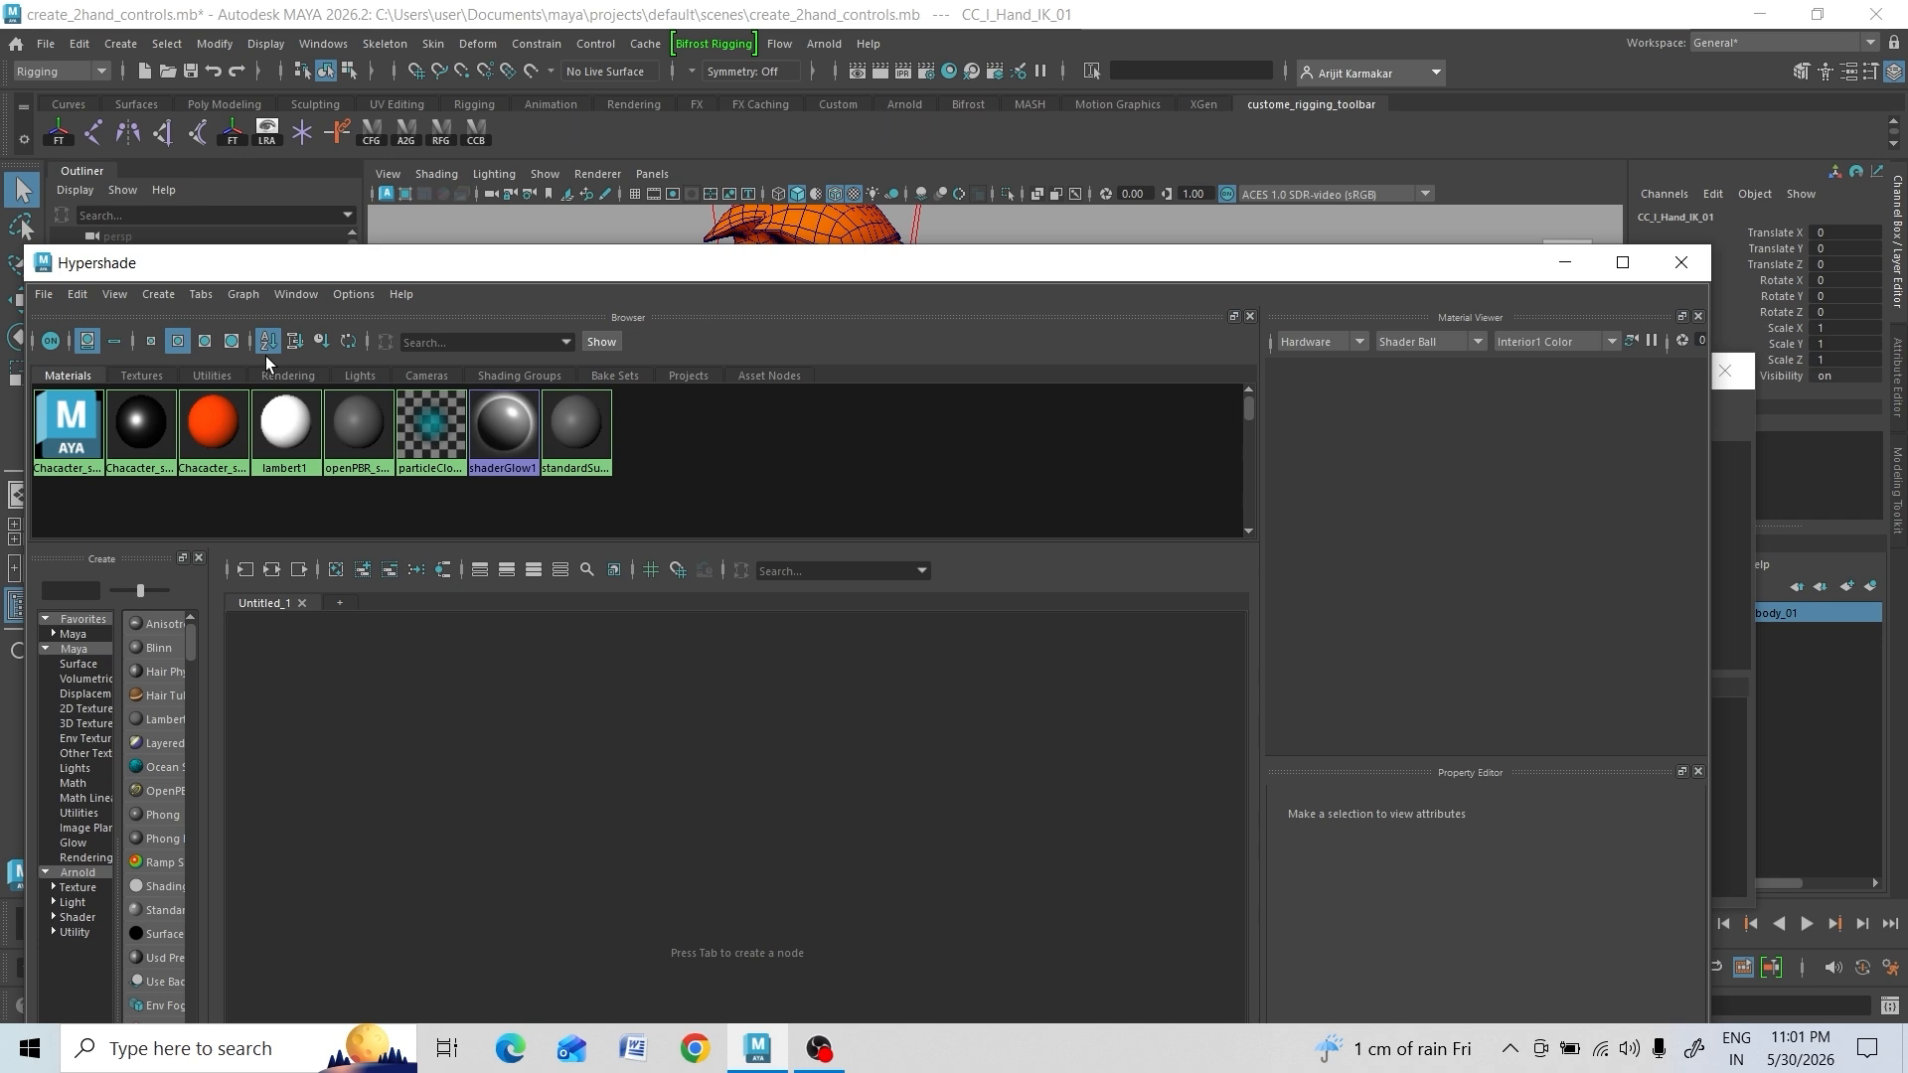
{"action": "left_click", "coordinate": [1566, 266]}
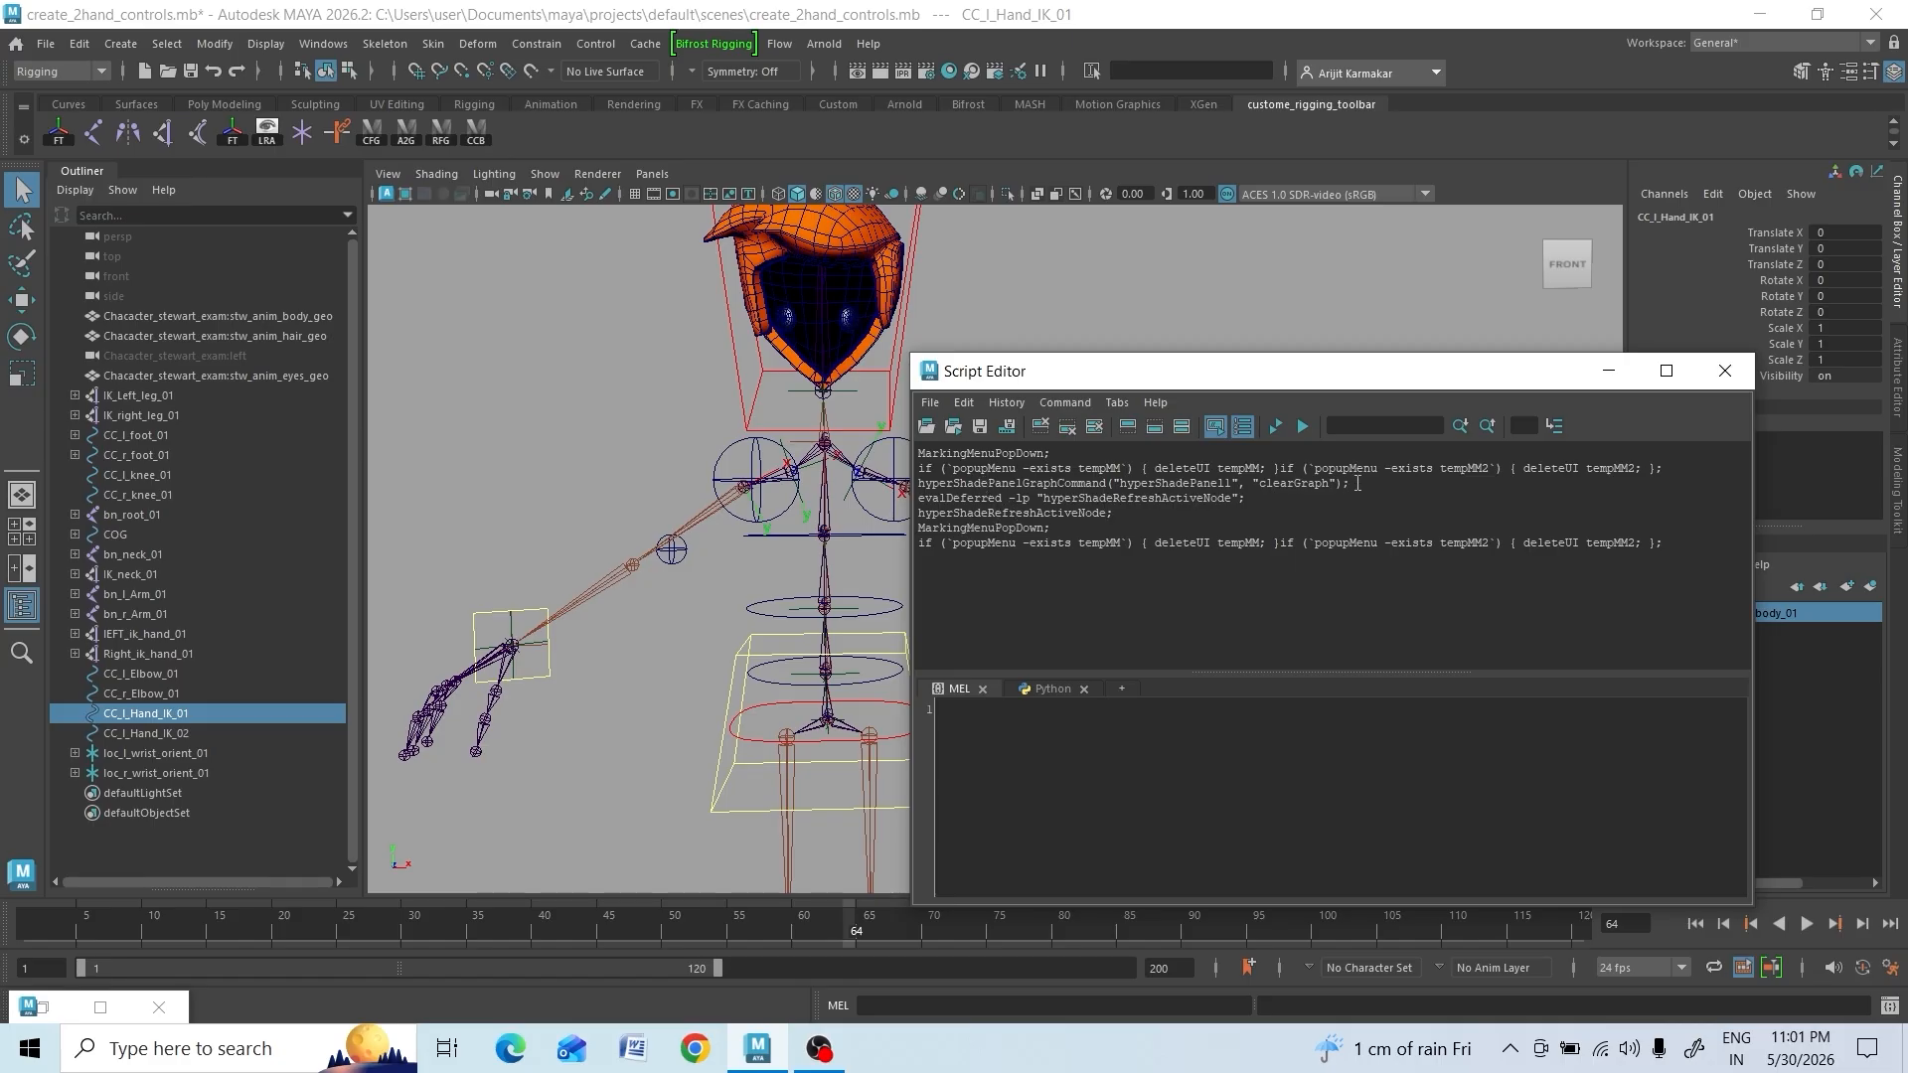
Save the echoed hyperShadePanelGraphCommand("hyperShadePanel1", "clearGraph"); line to the custome_rigging_toolbar shelf as a MEL script
{"action": "left_click_drag", "start_coordinate": [1358, 483], "coordinate": [903, 486]}
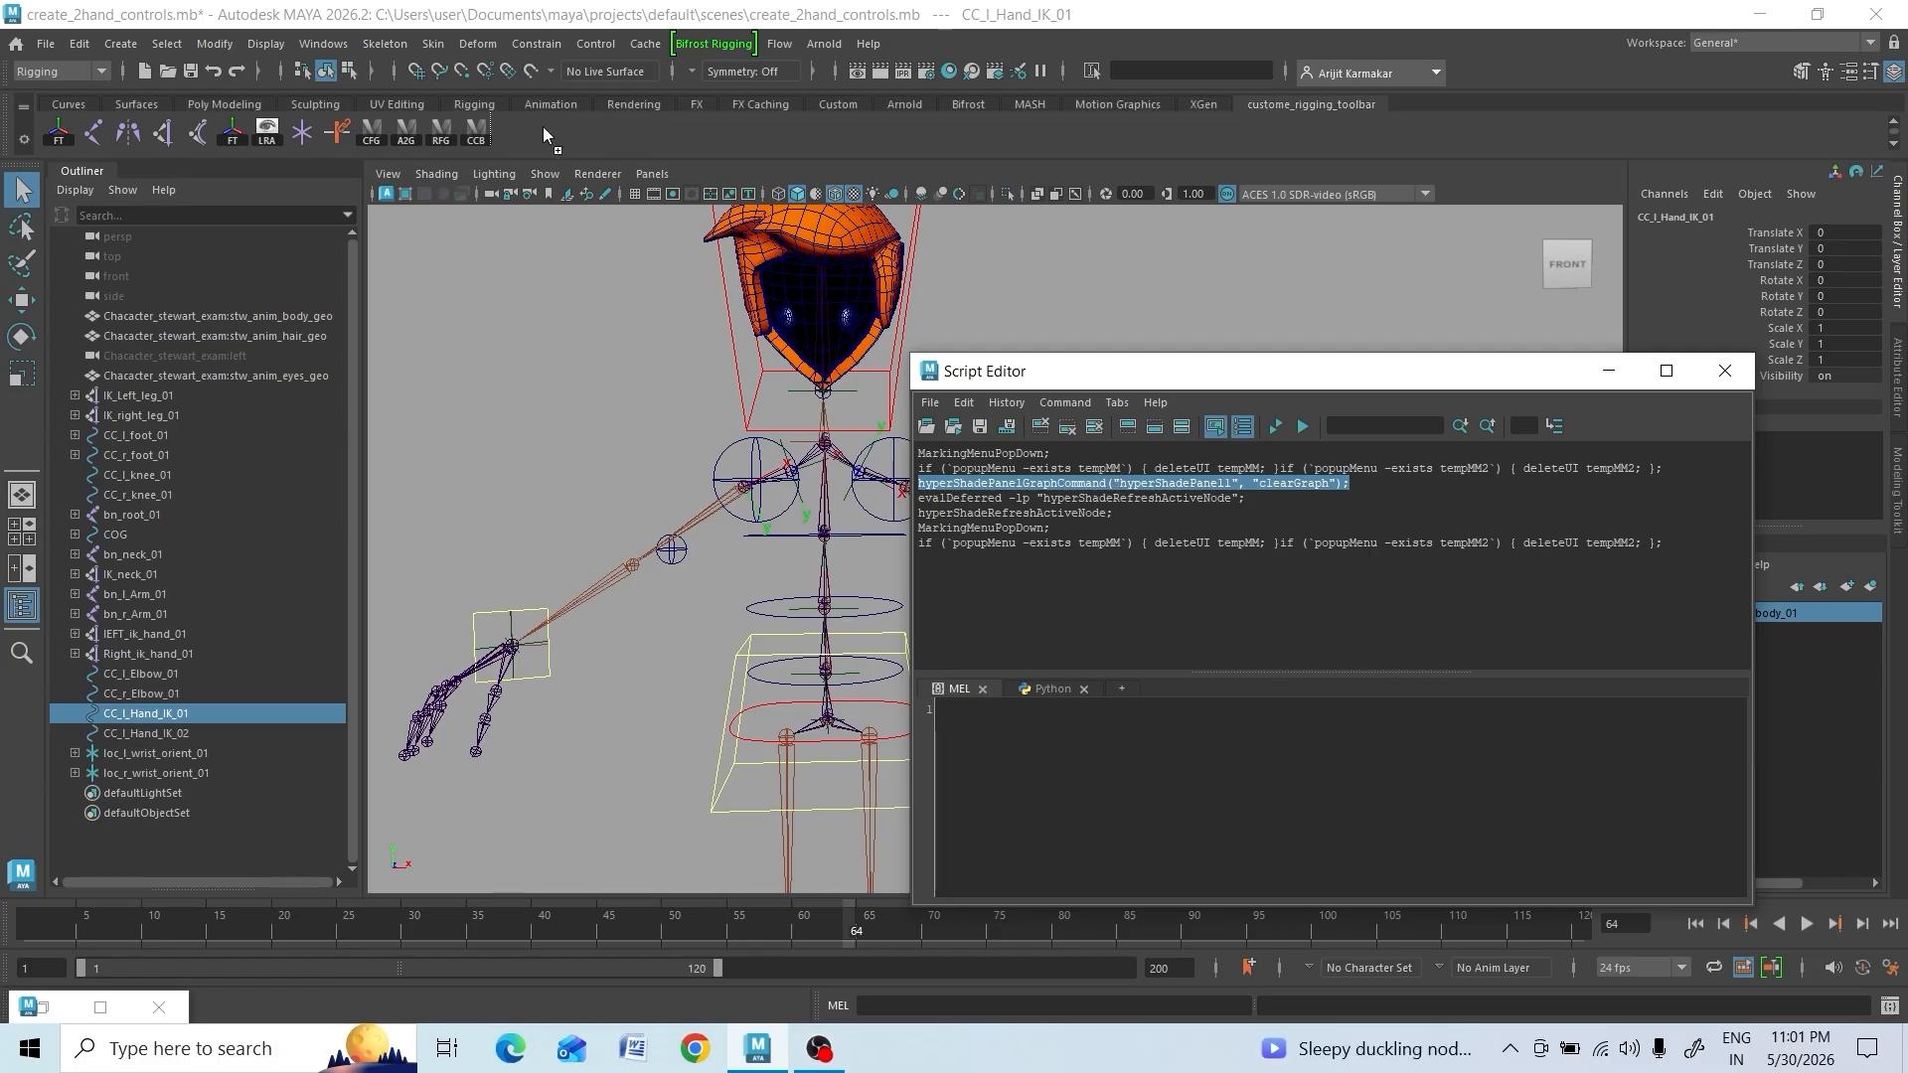
{"action": "middle_click_drag", "start_coordinate": [532, 123], "coordinate": [533, 123]}
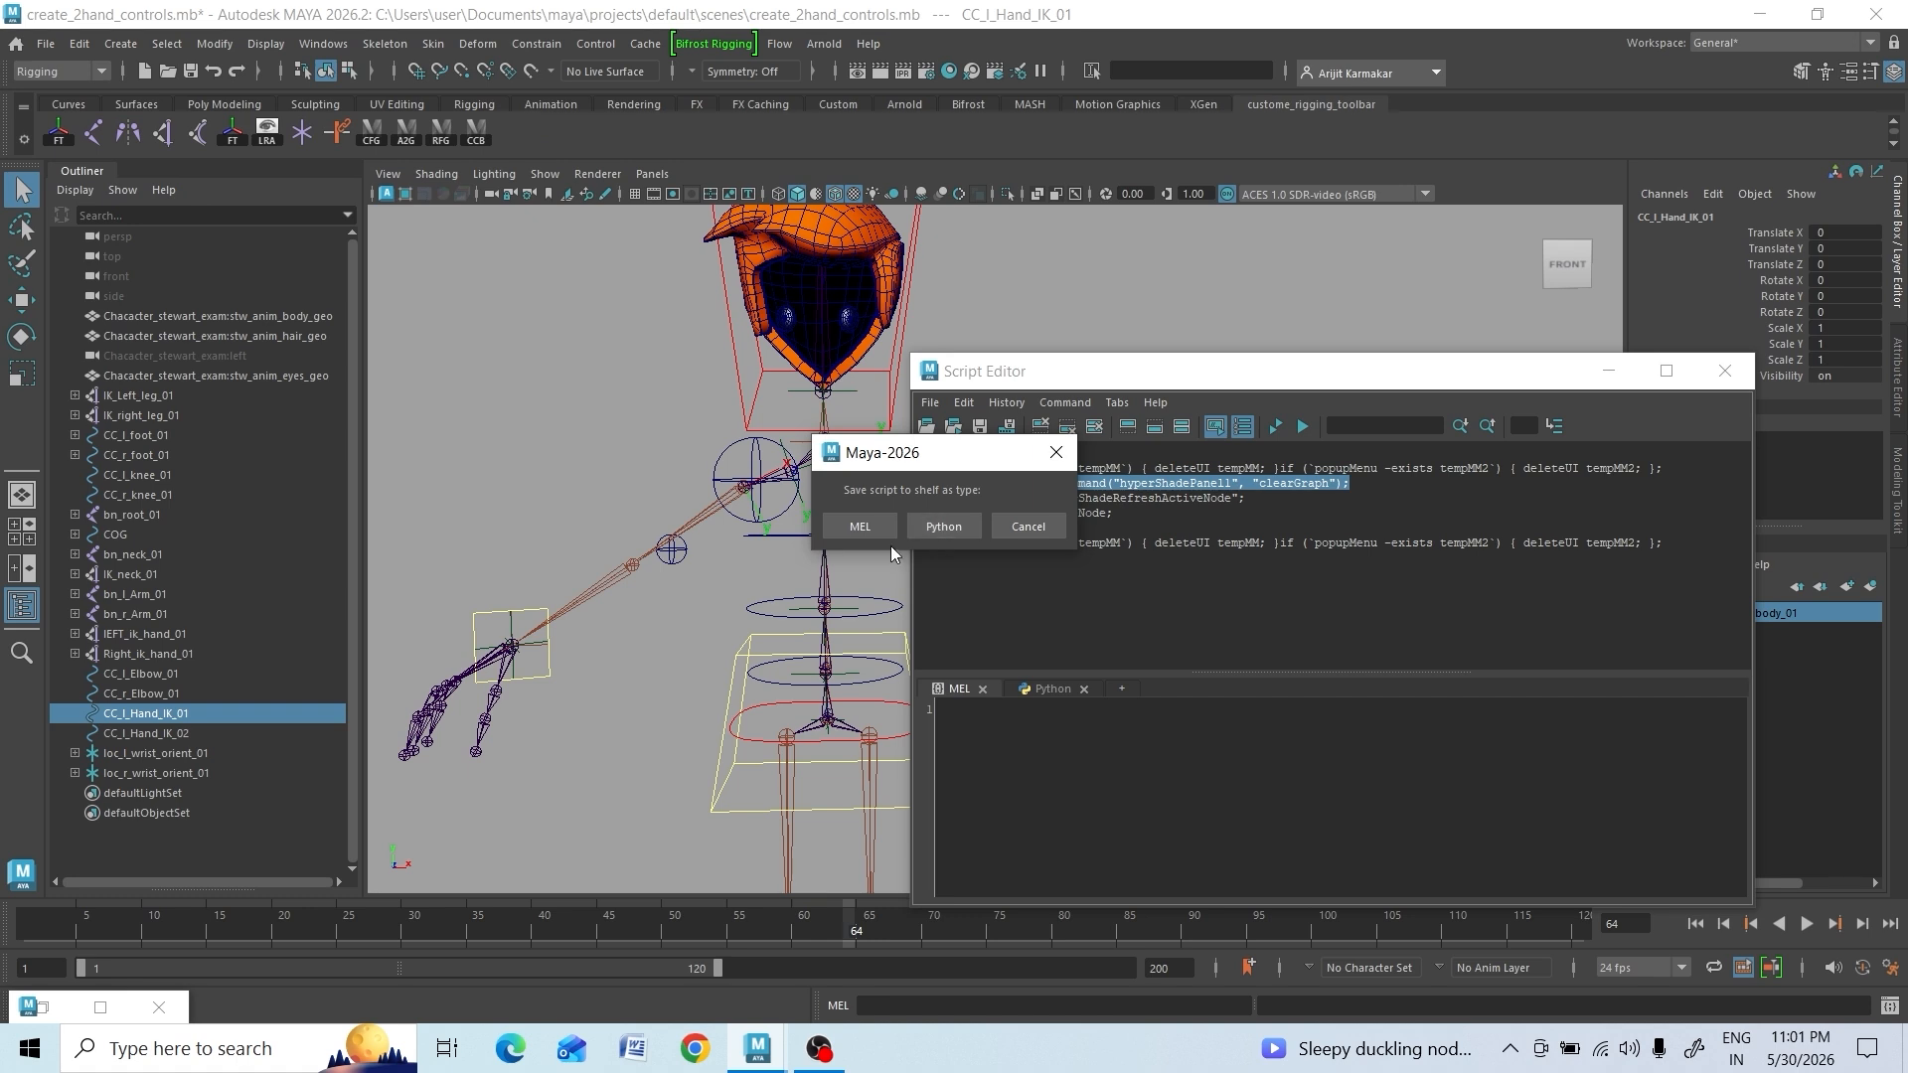
{"action": "left_click", "coordinate": [860, 526]}
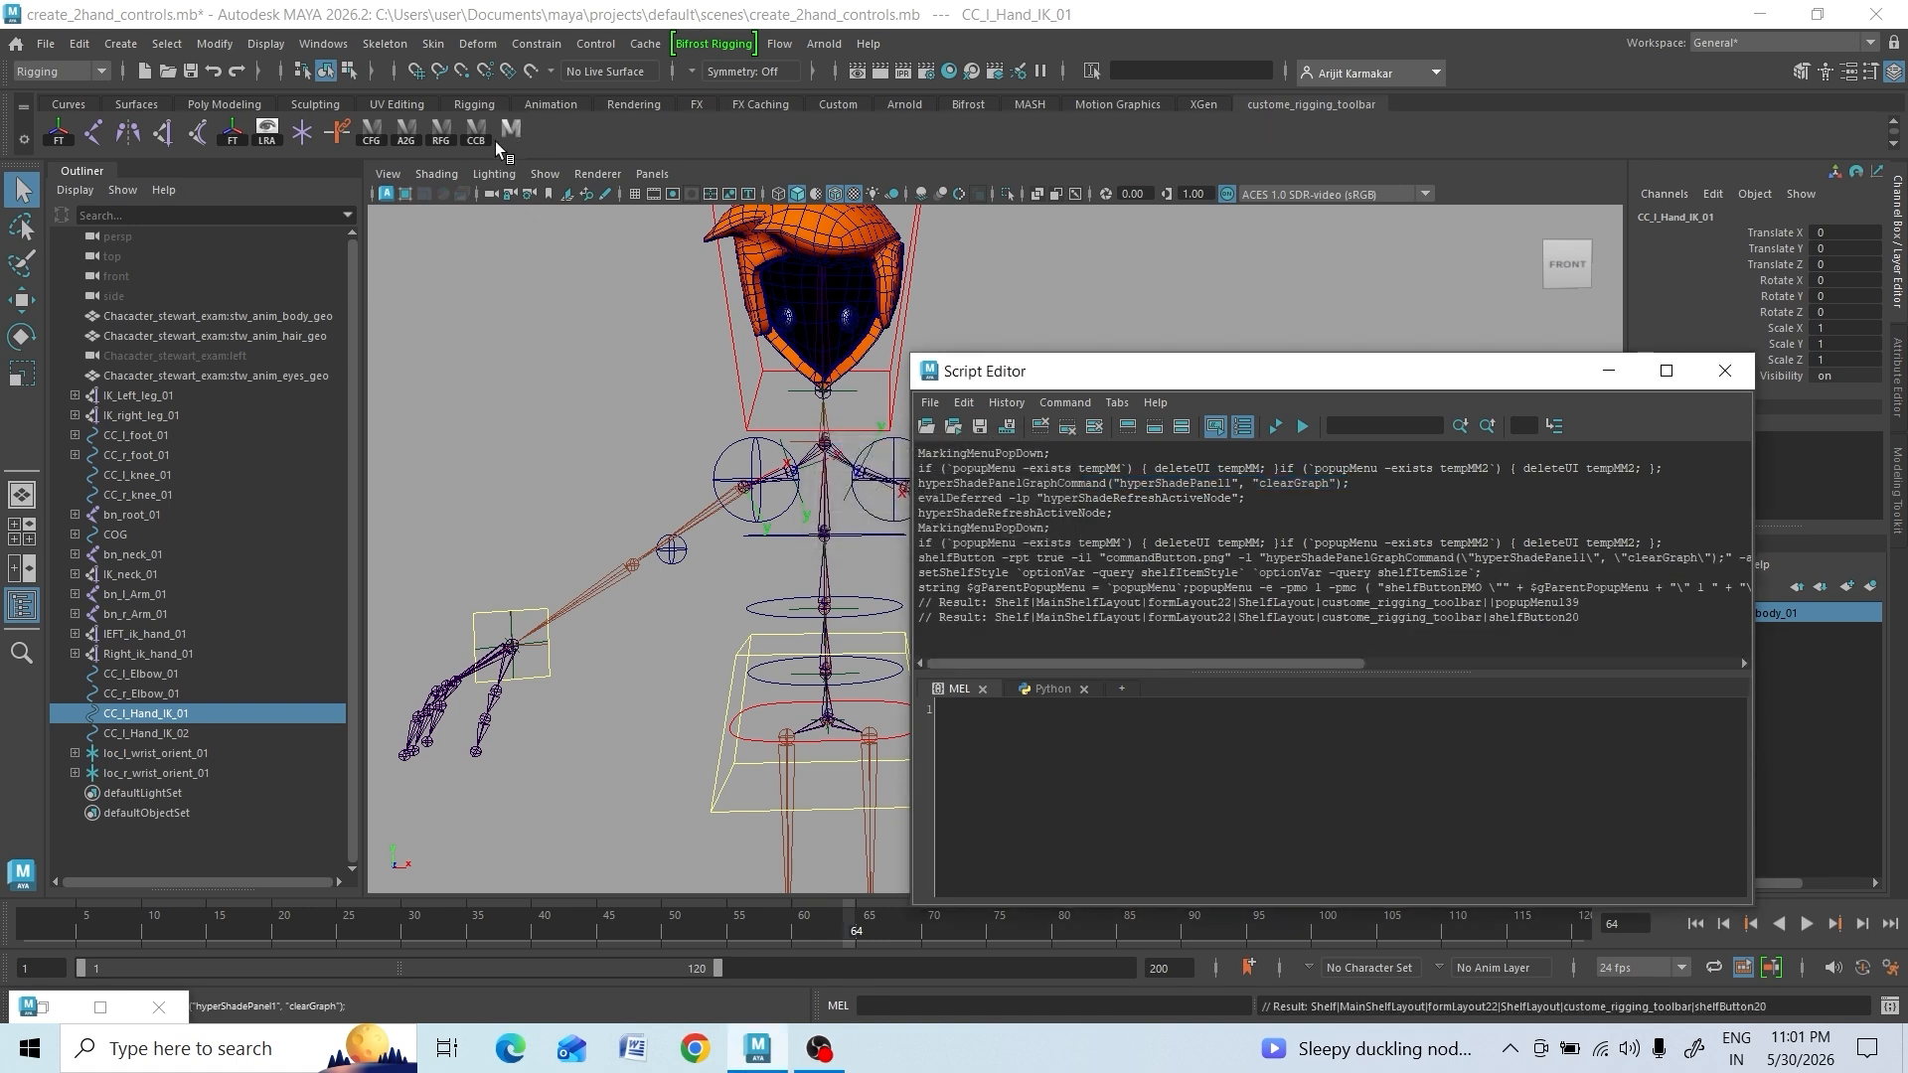
In the Shelf Editor, set the icon label of the new clearGraph item on custome_rigging_toolbar to CG
{"action": "left_click", "coordinate": [21, 145]}
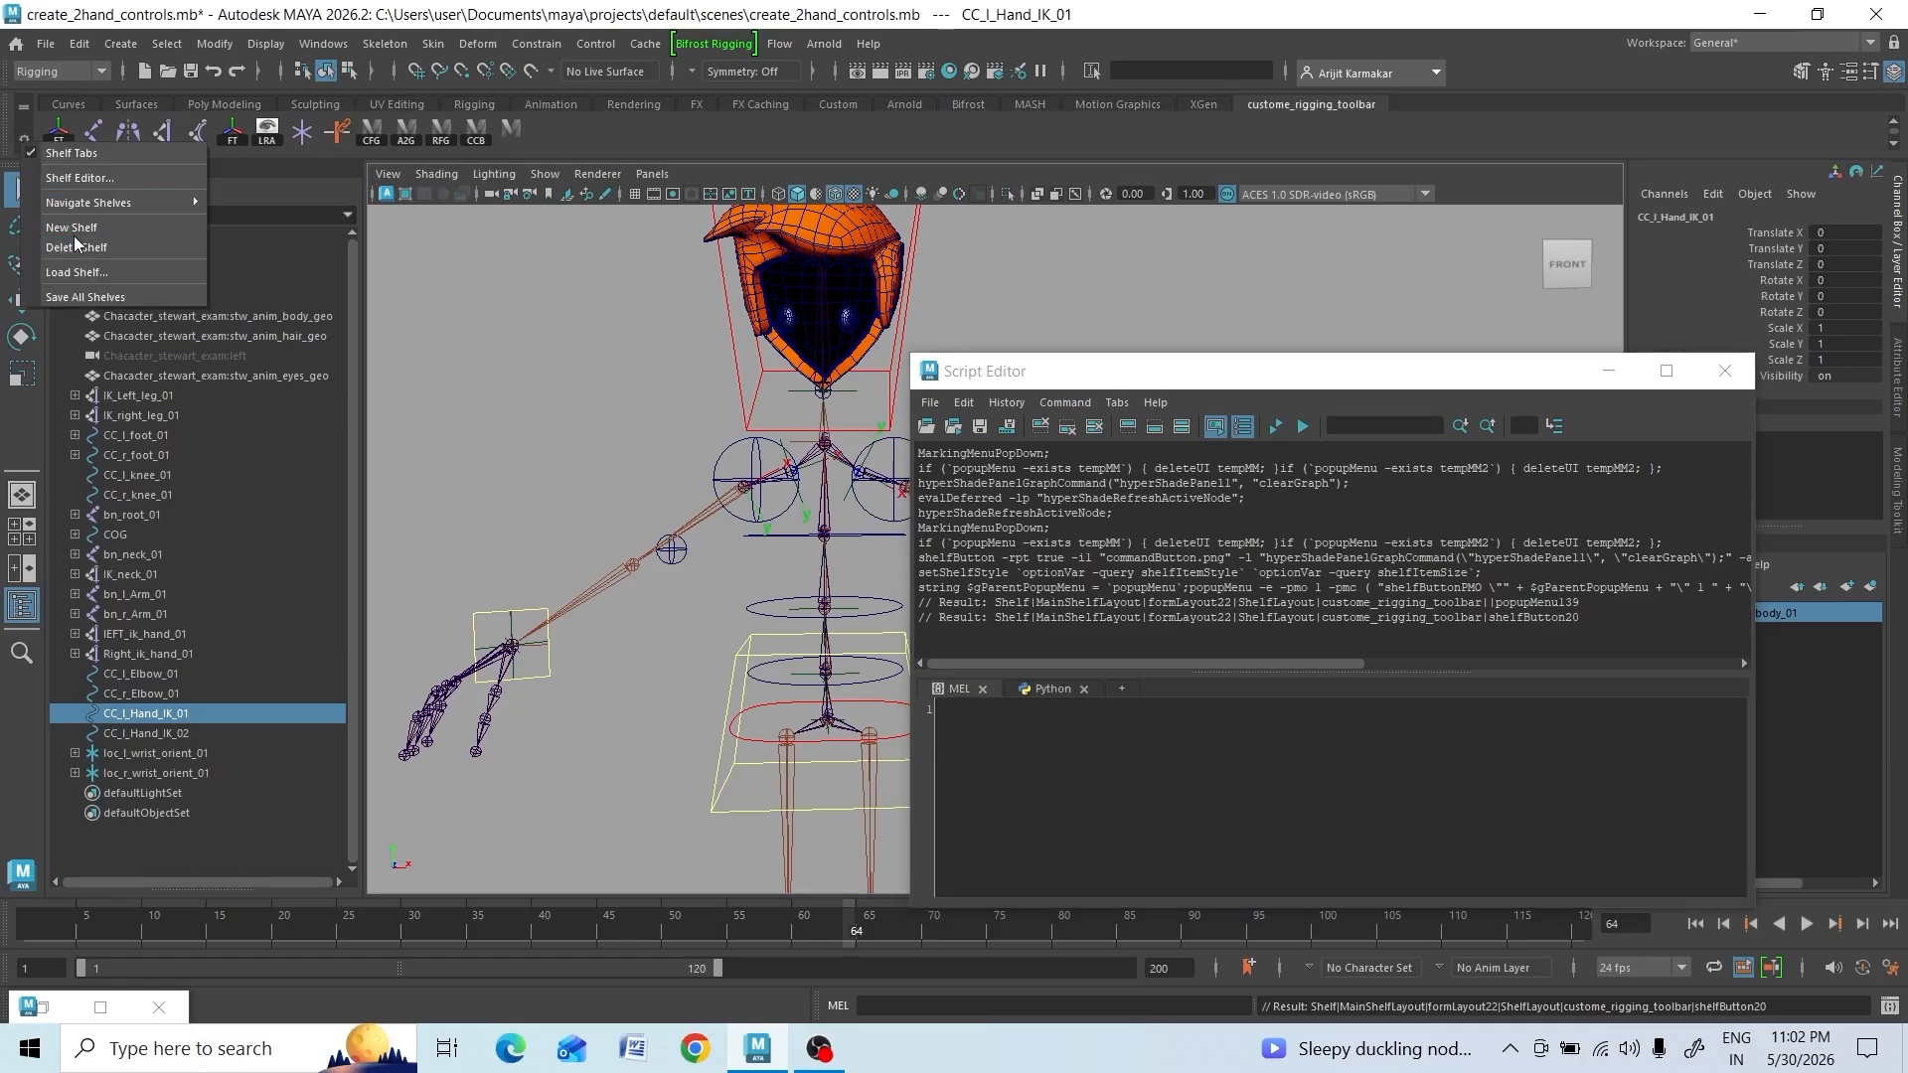
{"action": "left_click", "coordinate": [80, 178]}
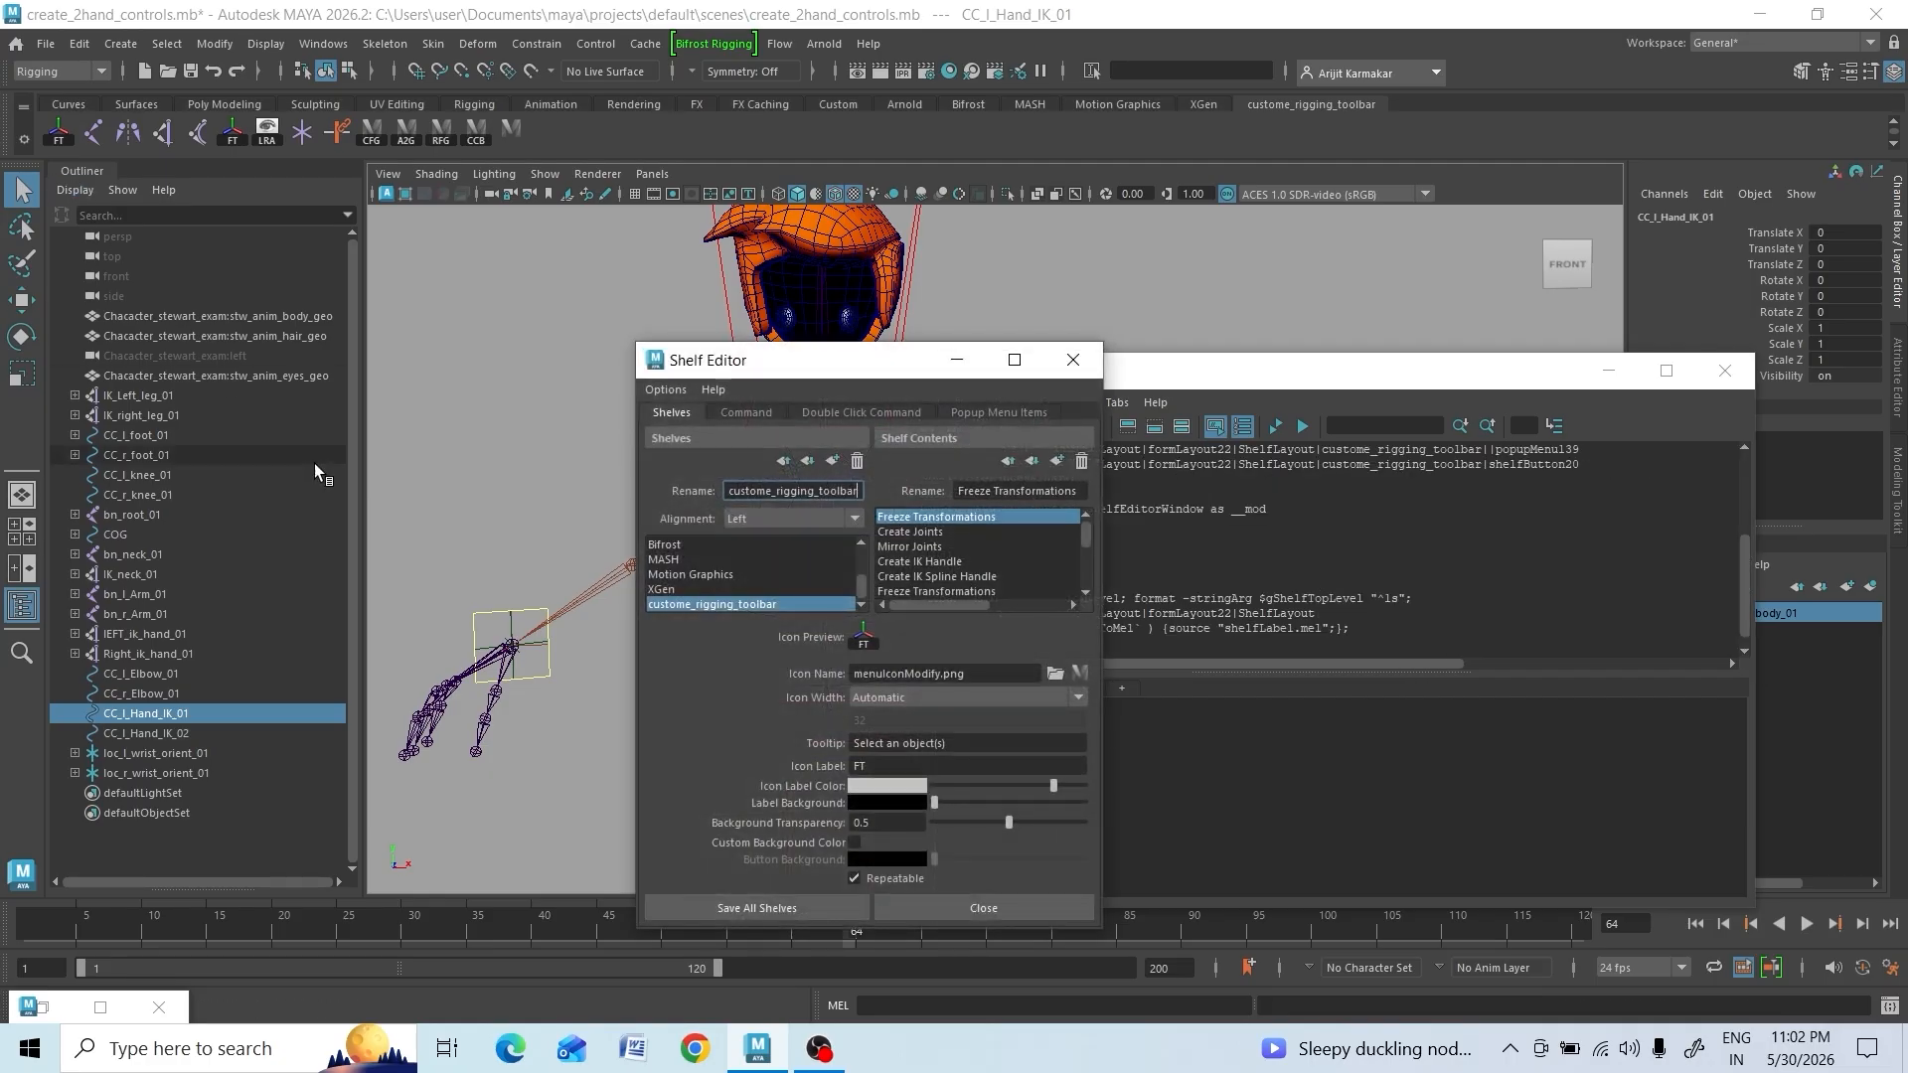
{"action": "left_click_drag", "start_coordinate": [1089, 537], "coordinate": [1093, 588]}
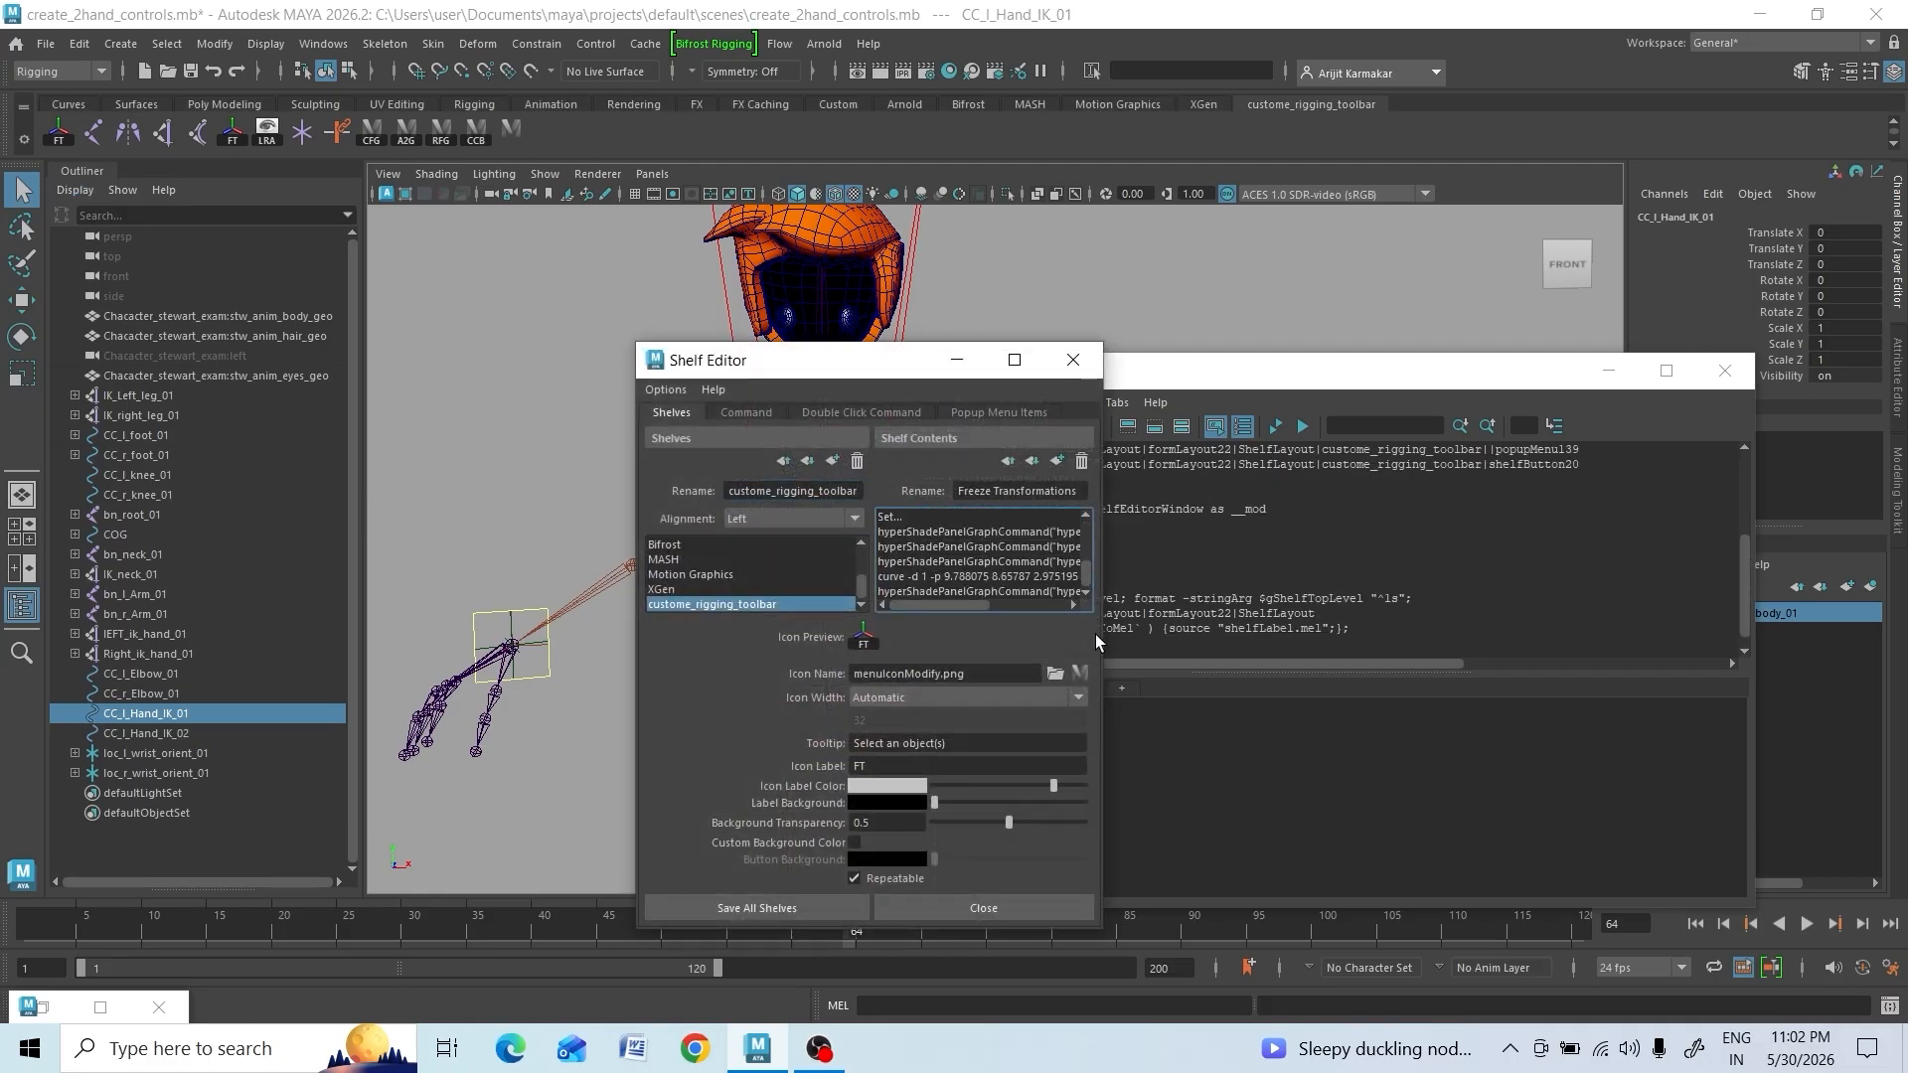
{"action": "left_click", "coordinate": [1005, 590]}
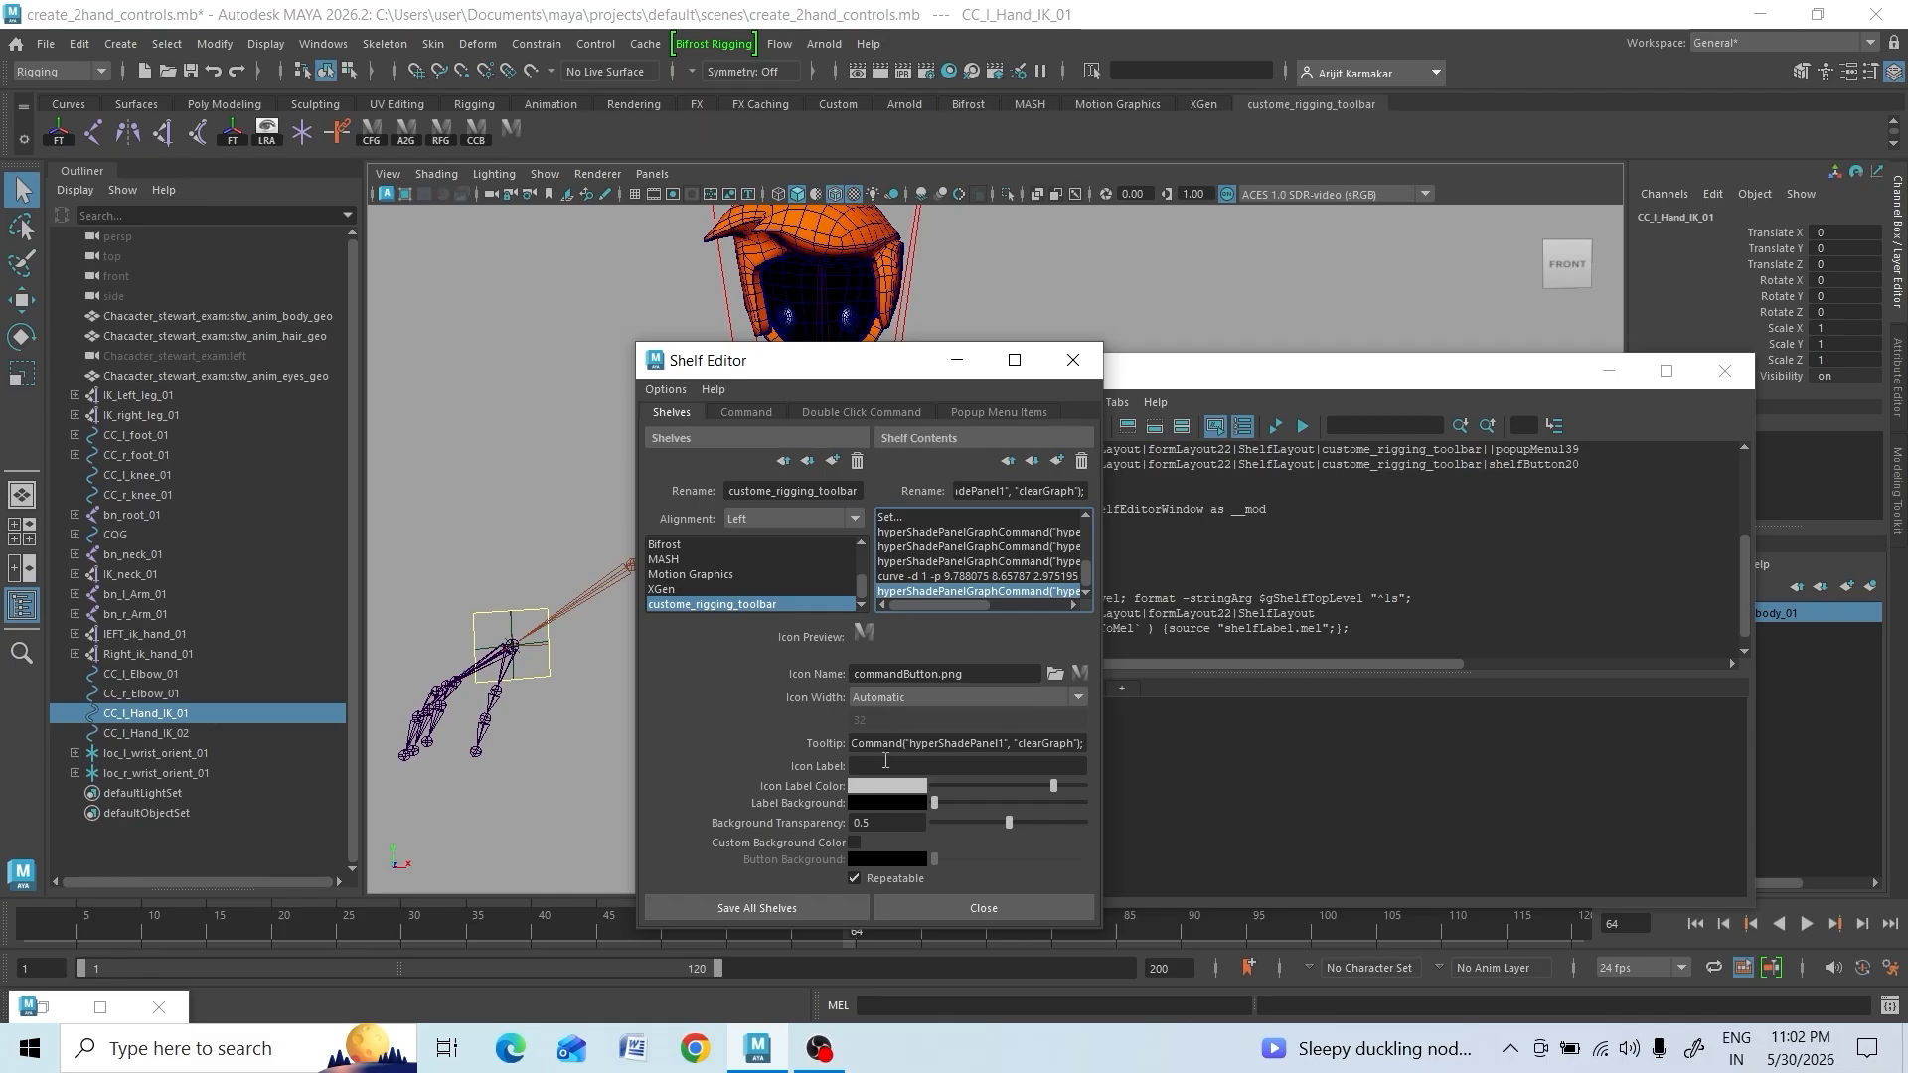
{"action": "left_click", "coordinate": [886, 762]}
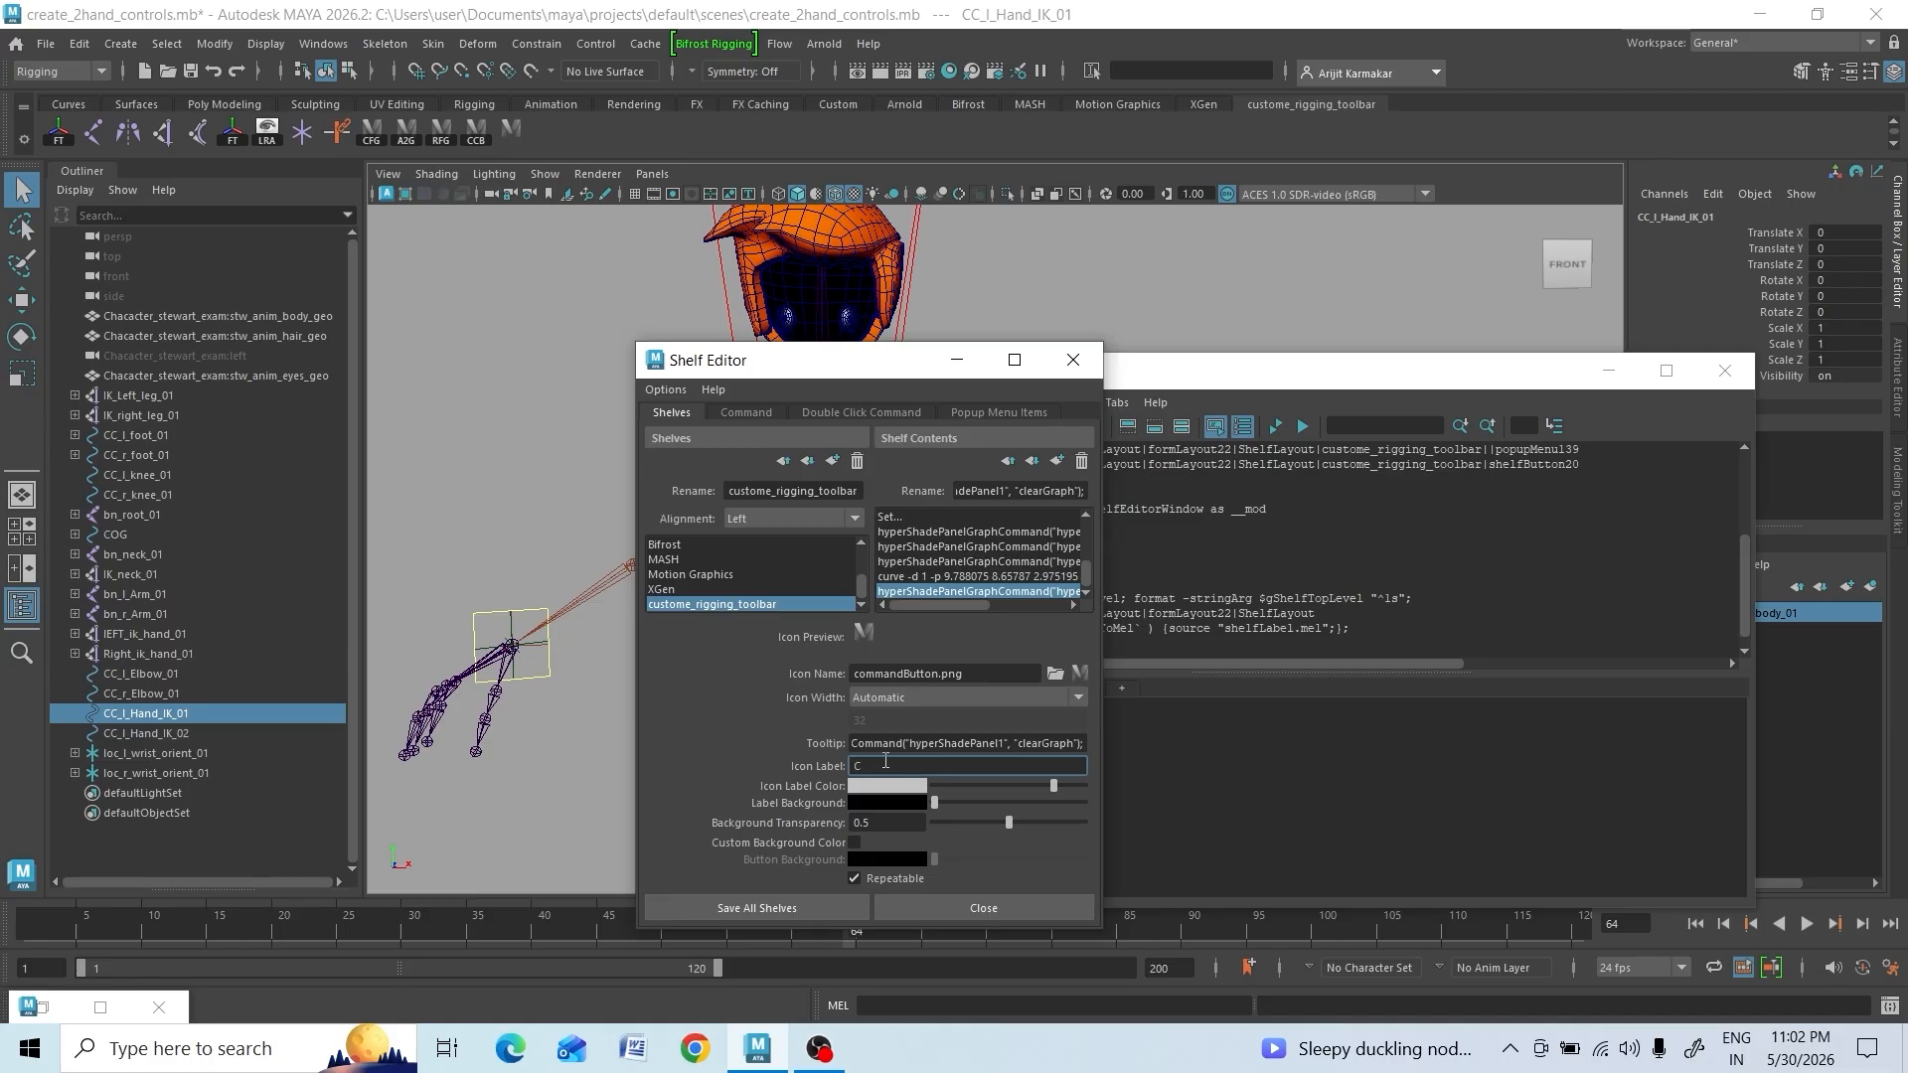
{"action": "type", "text": "CFF"}
{"action": "left_click", "coordinate": [875, 765]}
{"action": "key", "text": "BackSpace"}
{"action": "key", "text": "BackSpace"}
Replace the clearGraph shelf item's tooltip with "clear from graph"
{"action": "left_click", "coordinate": [881, 743]}
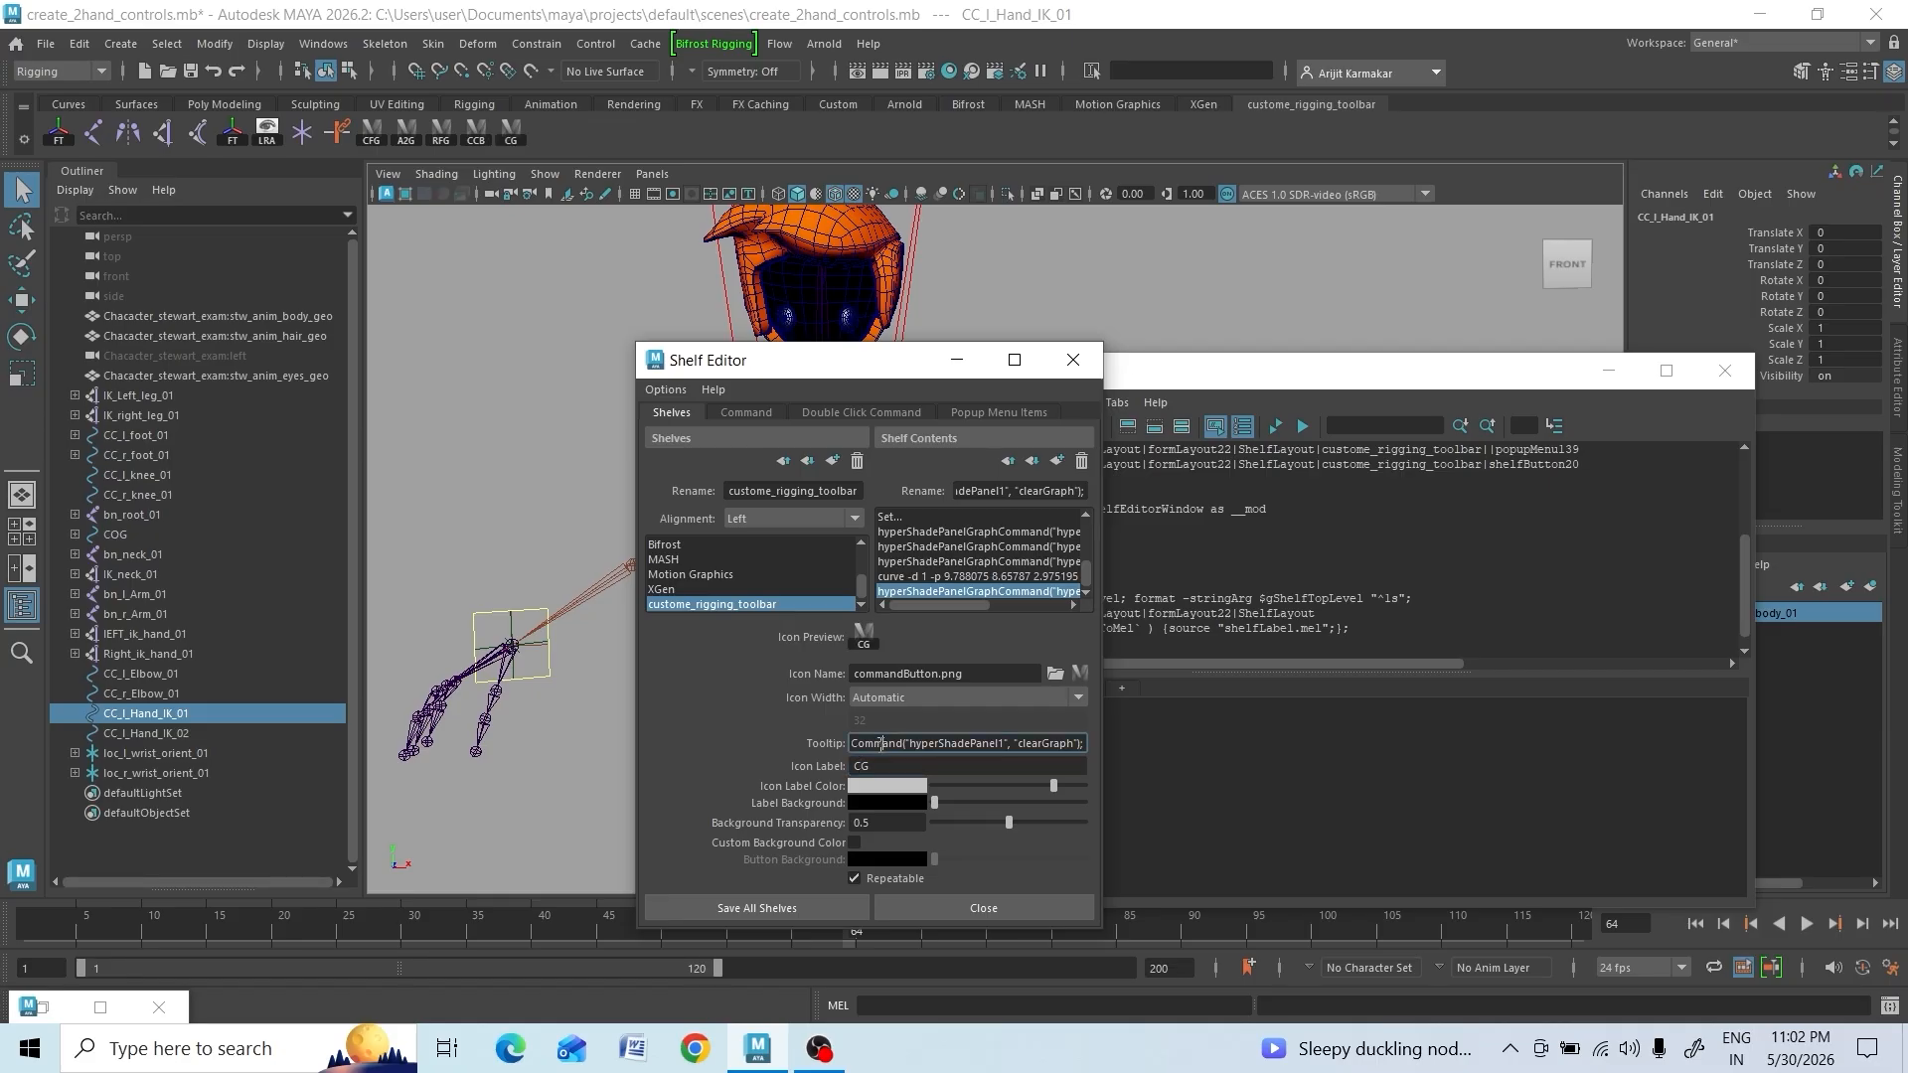
{"action": "key", "text": "ctrl+a"}
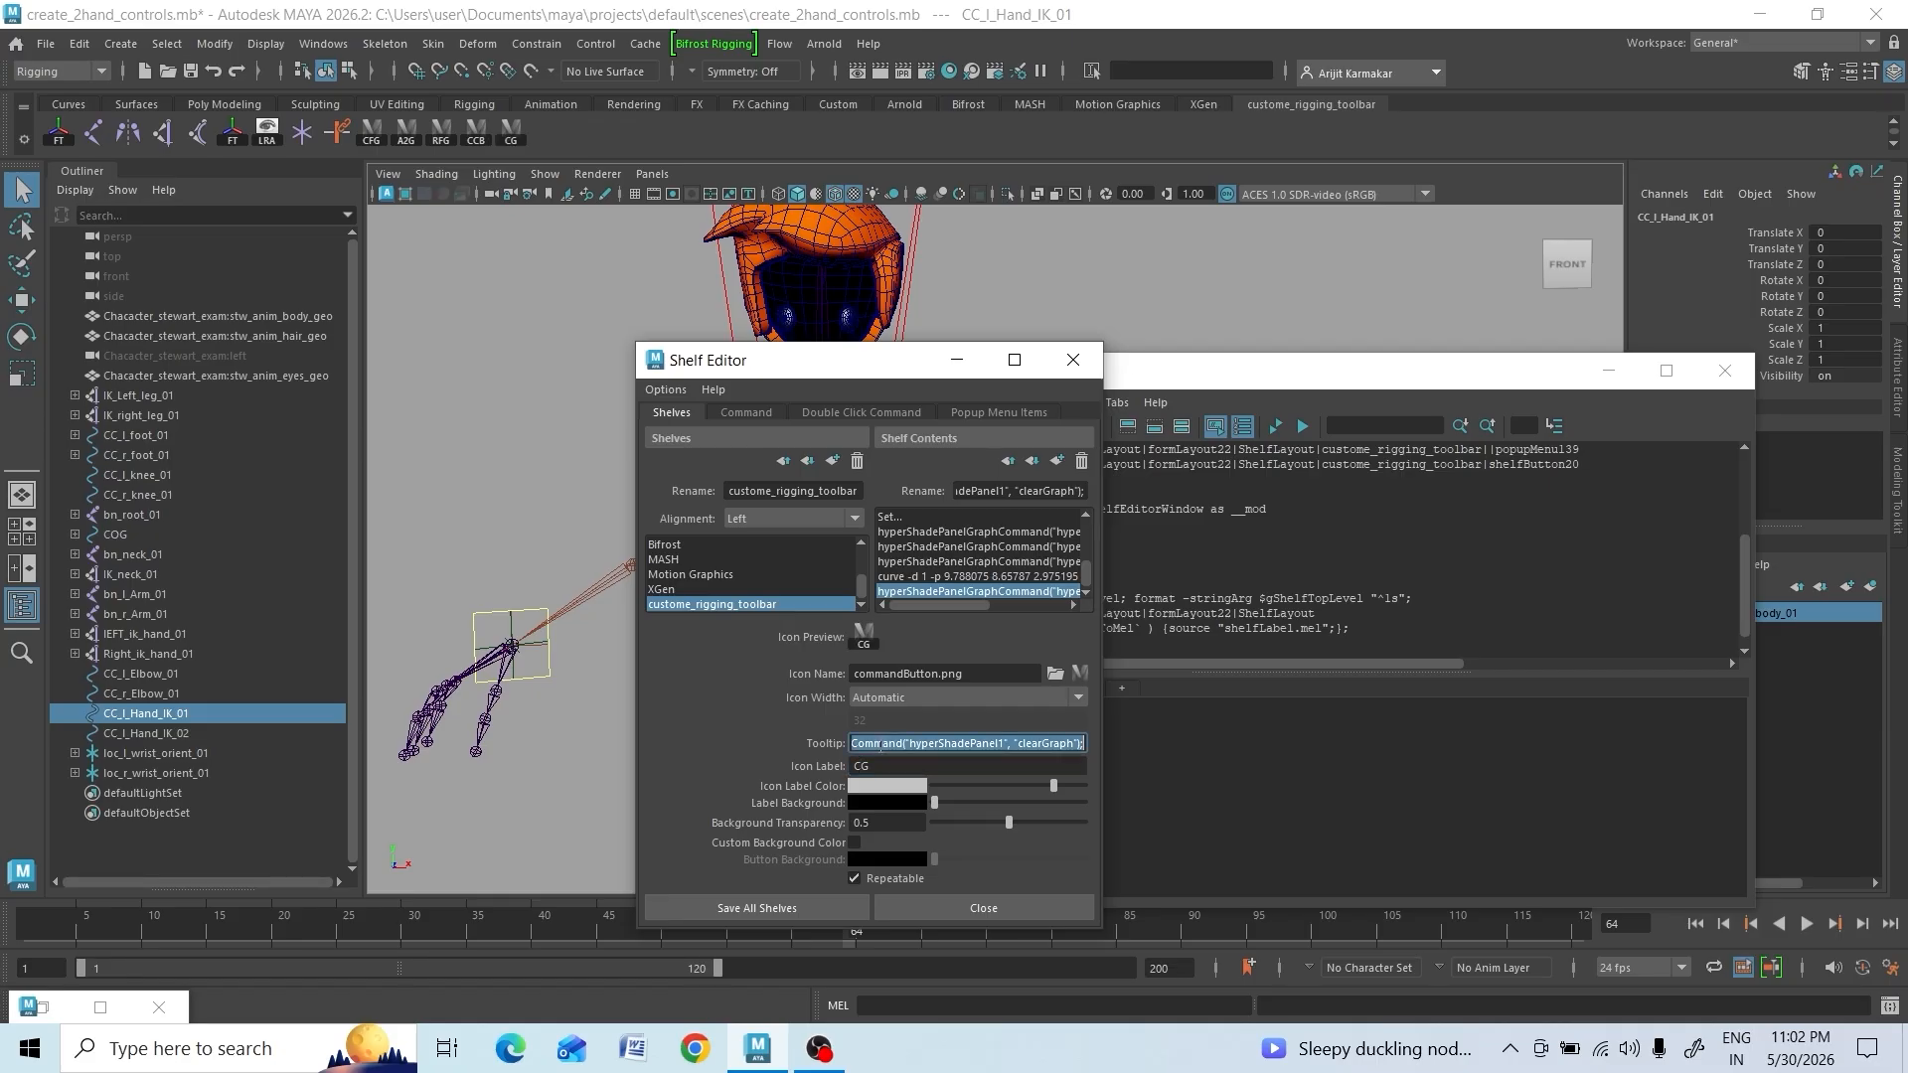
{"action": "type", "text": "clear"}
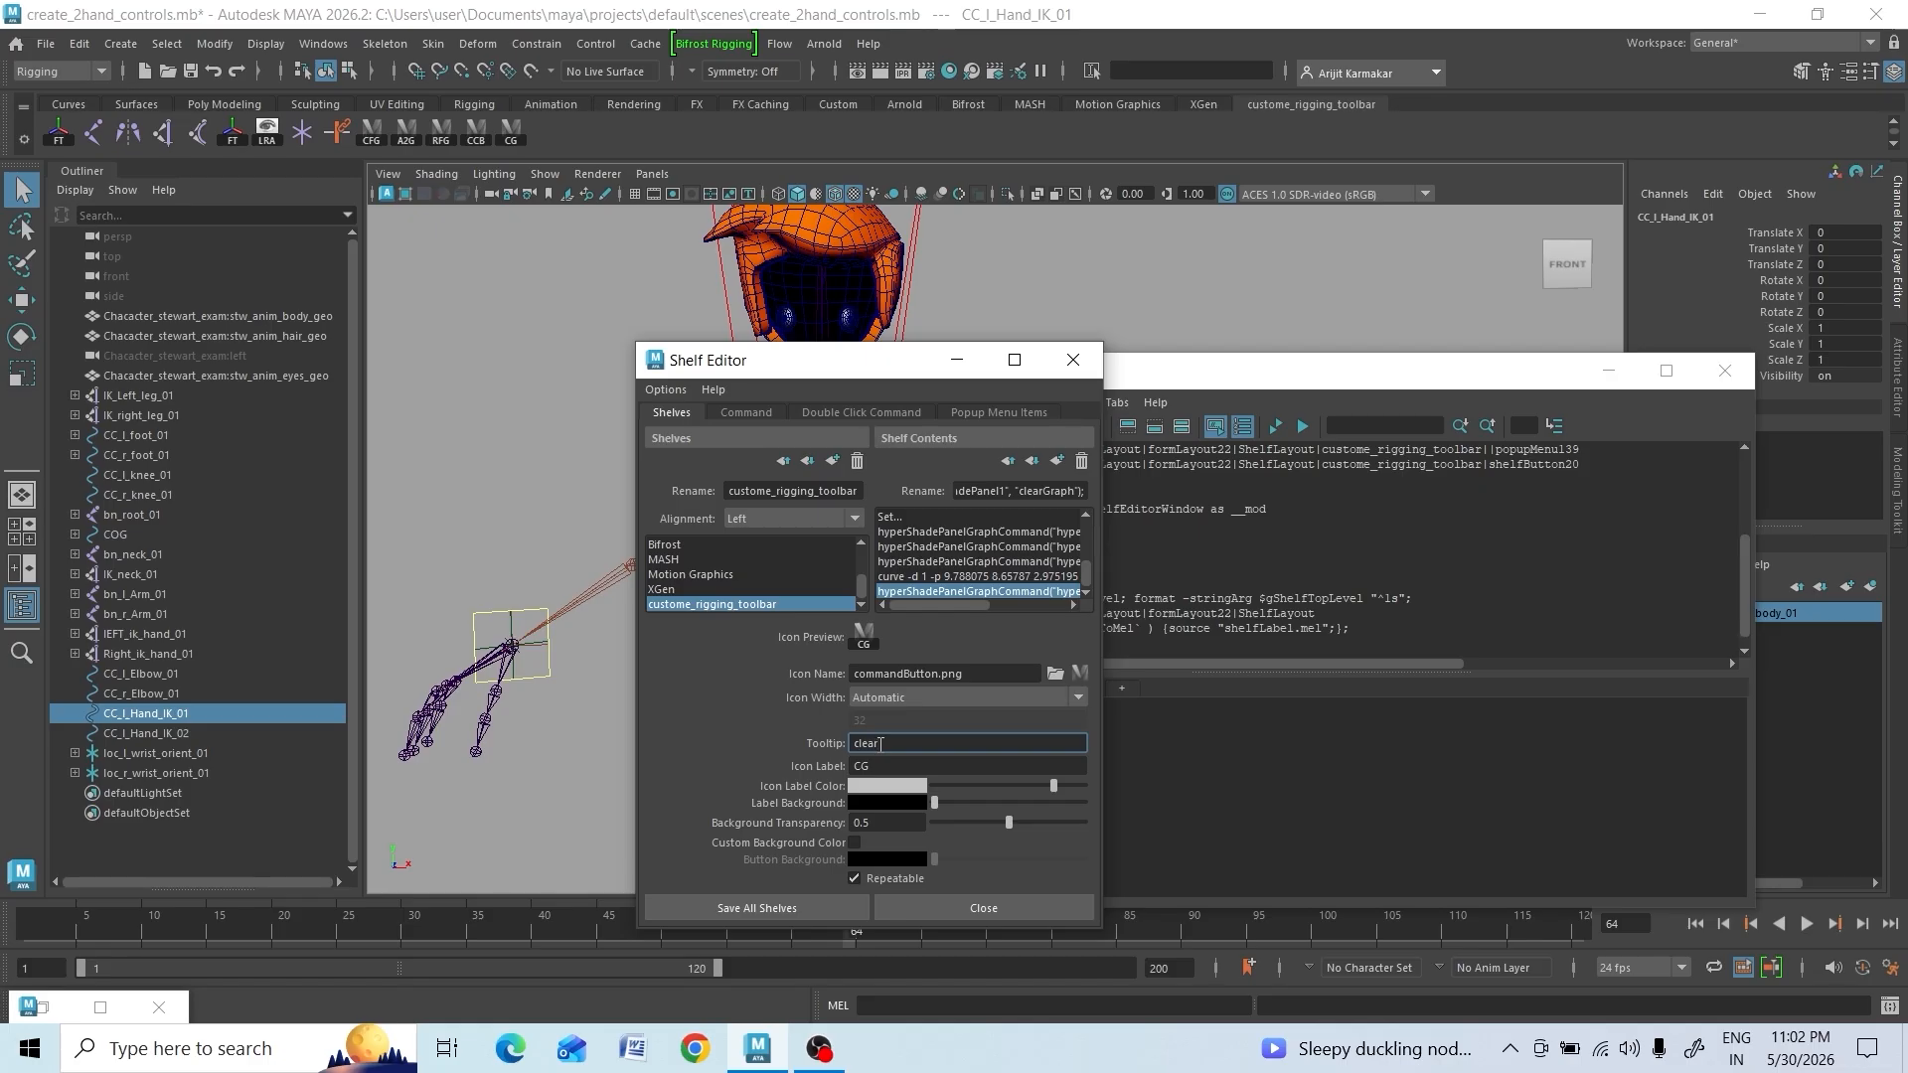
{"action": "type", "text": "from gr"}
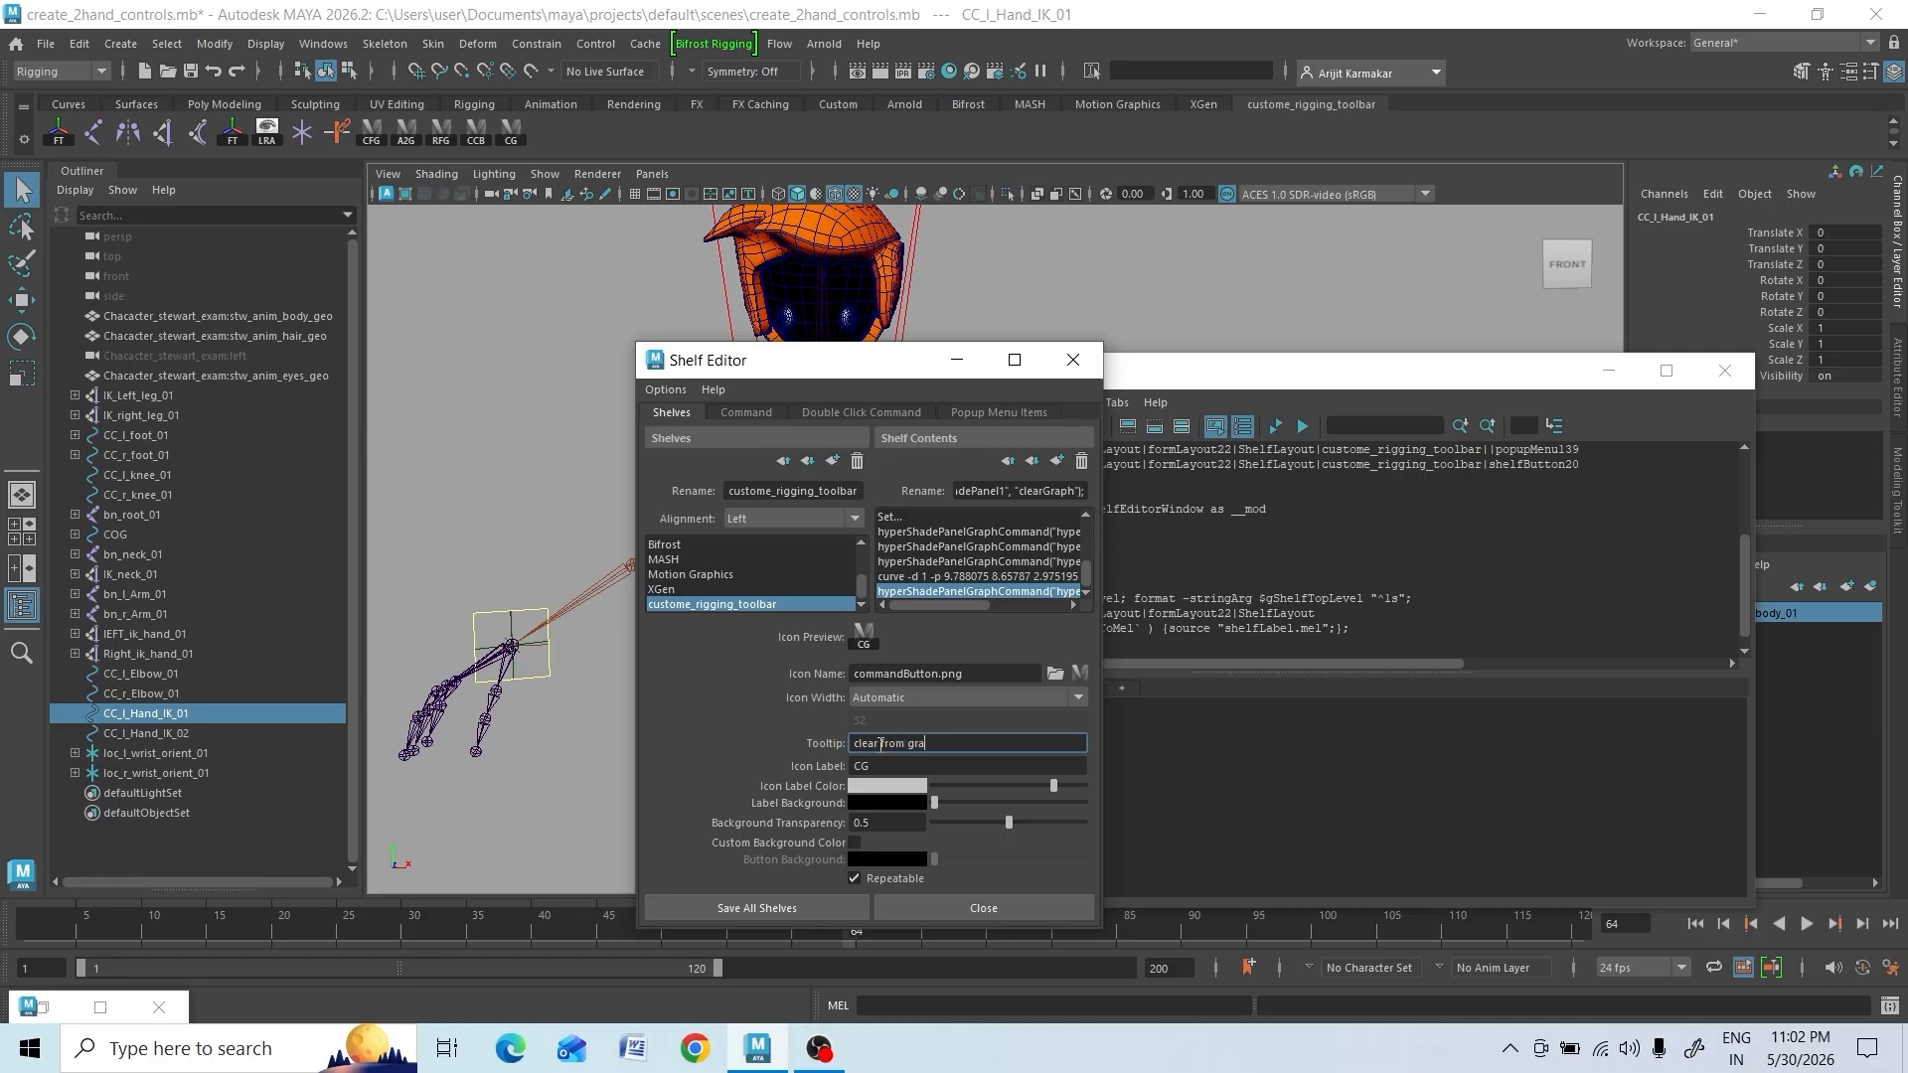
{"action": "type", "text": "aph"}
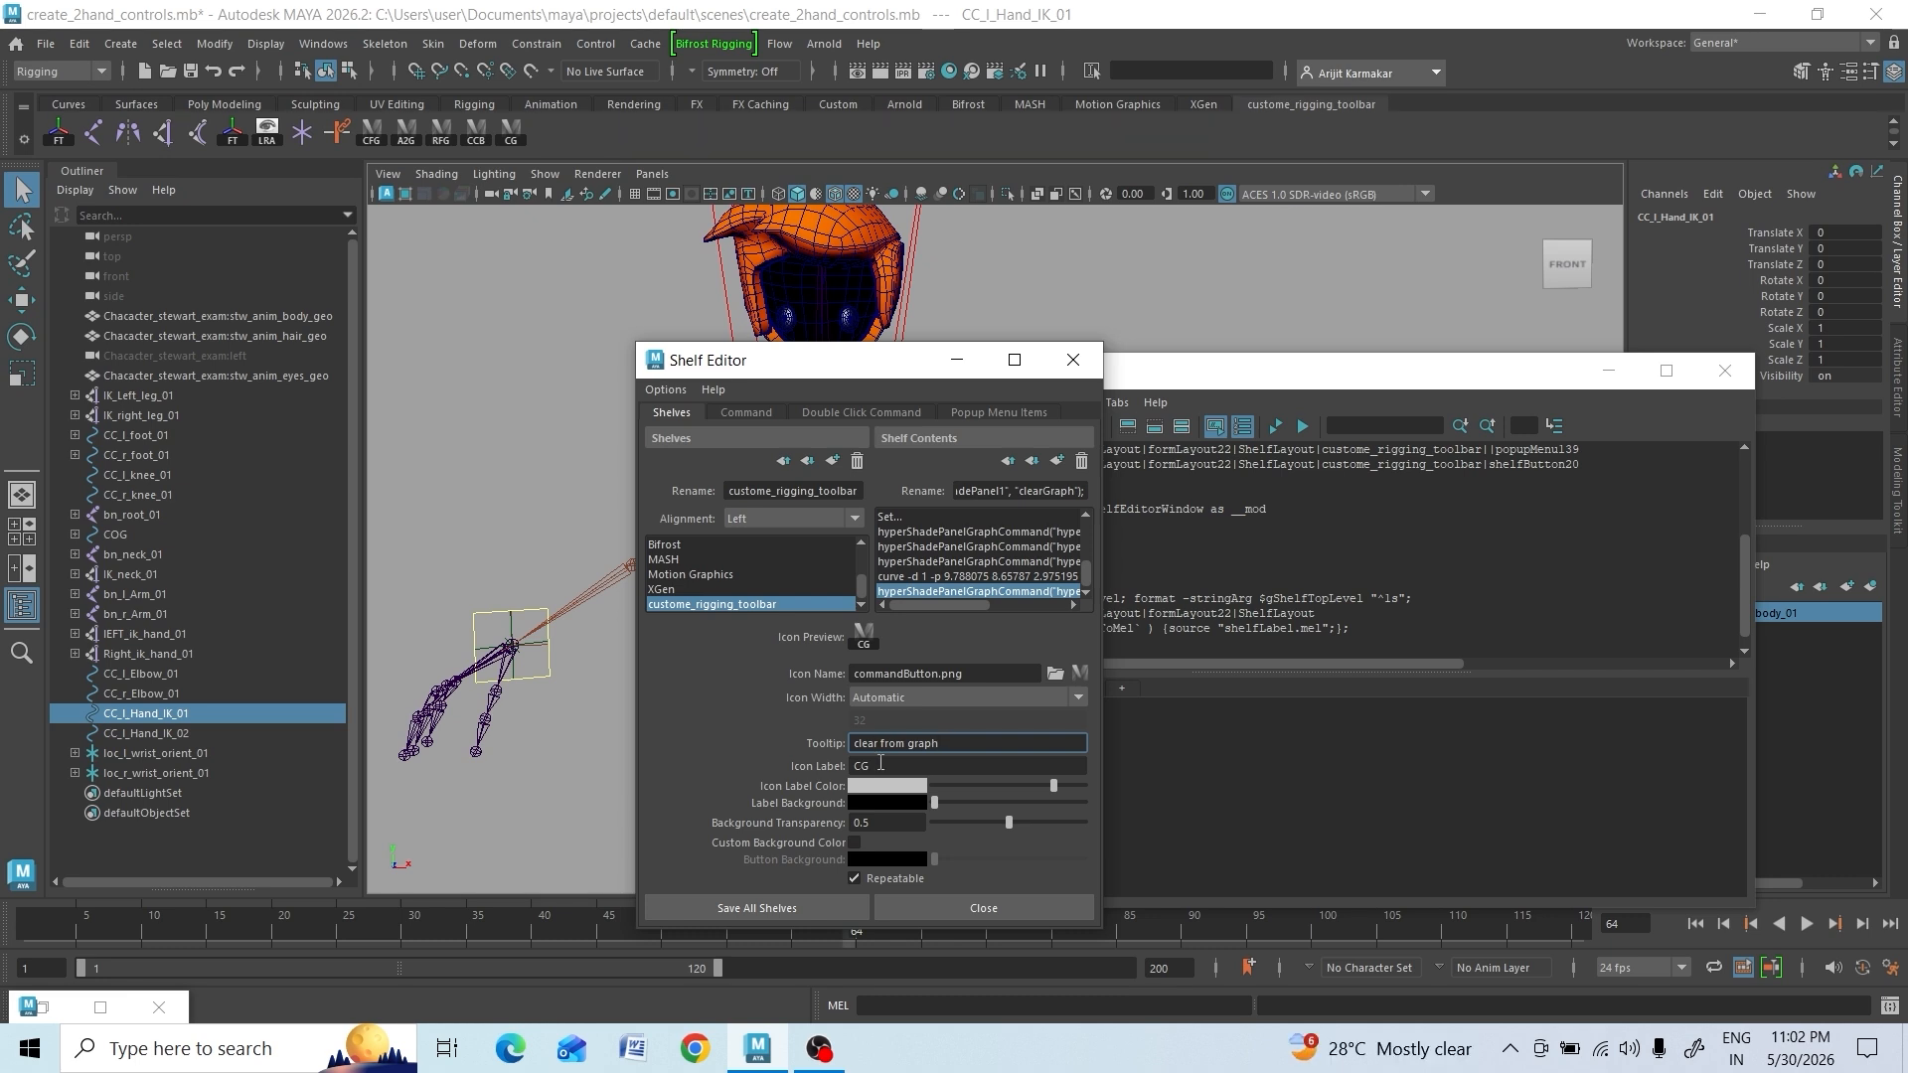
{"action": "key", "text": "Return"}
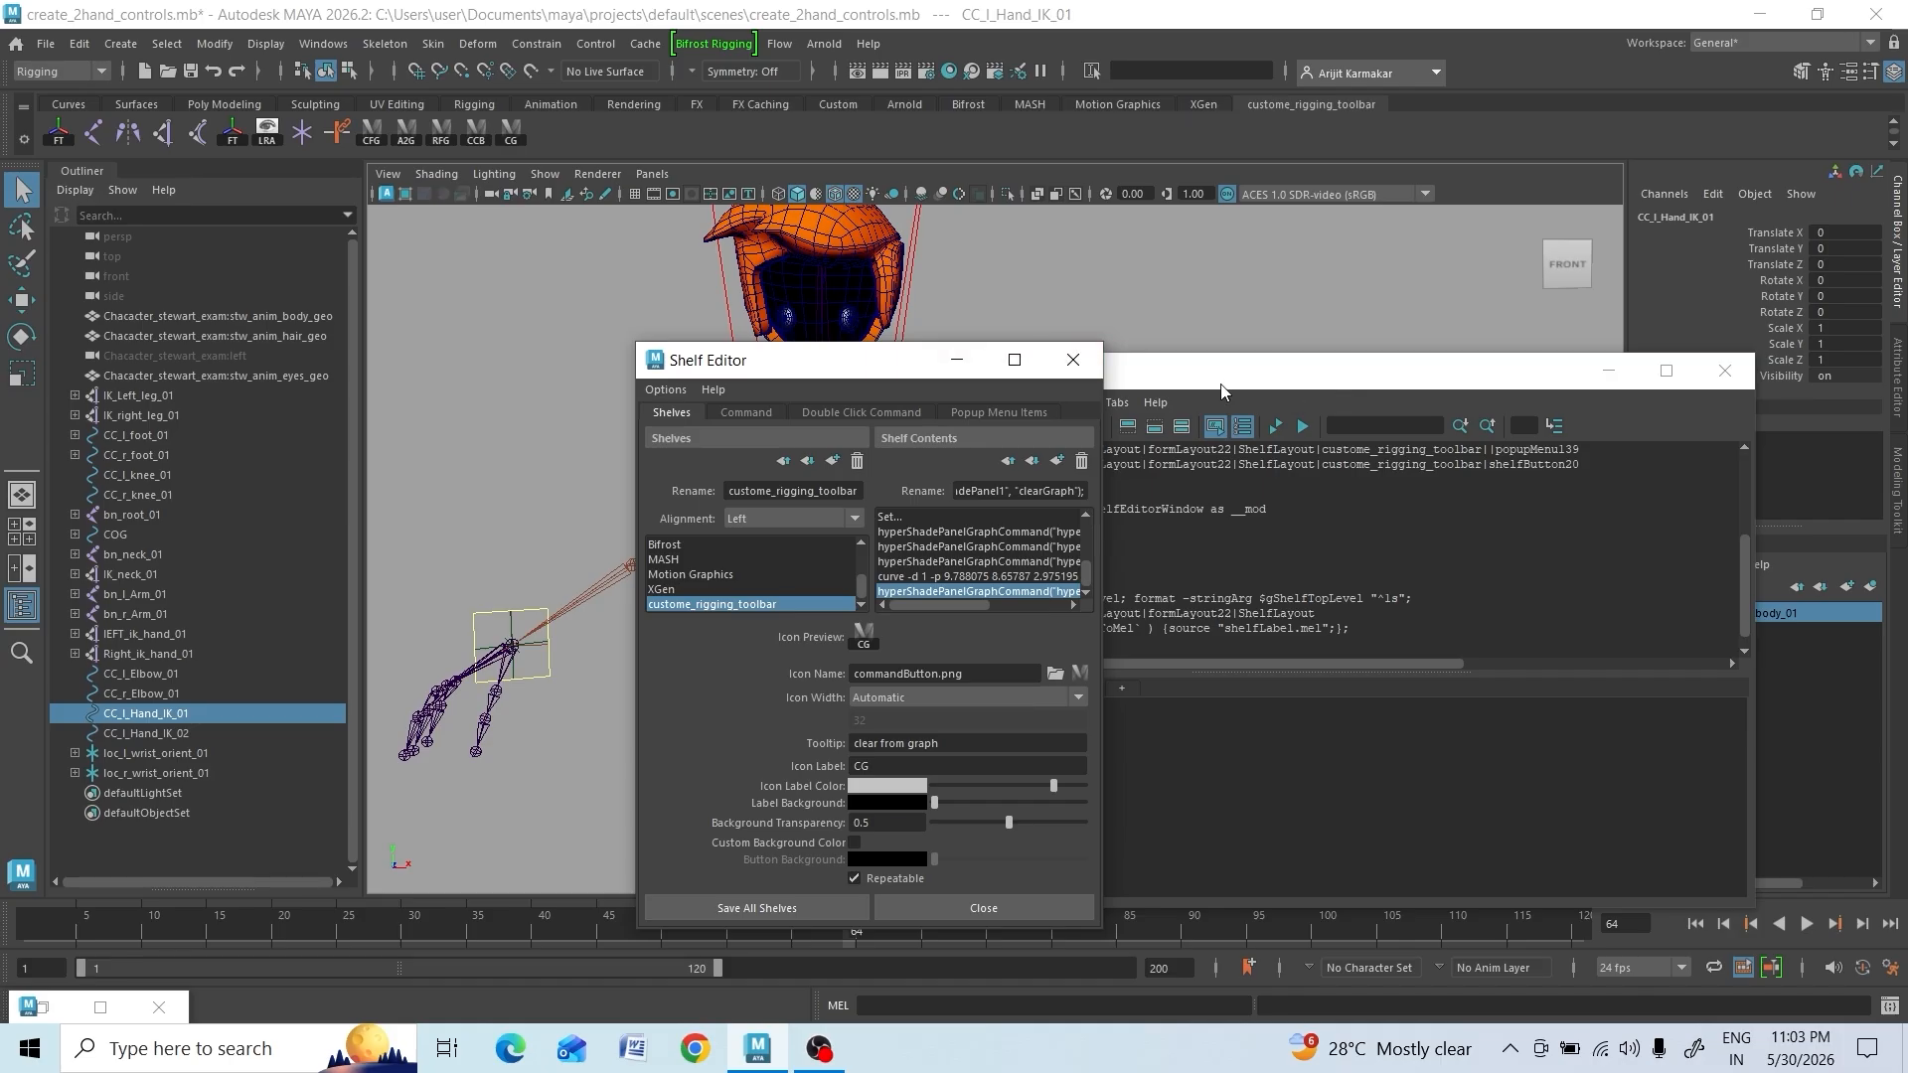
Move the Shelf Editor aside, turn off Echo All Commands and clear the Script Editor history
{"action": "left_click_drag", "start_coordinate": [874, 368], "coordinate": [348, 531]}
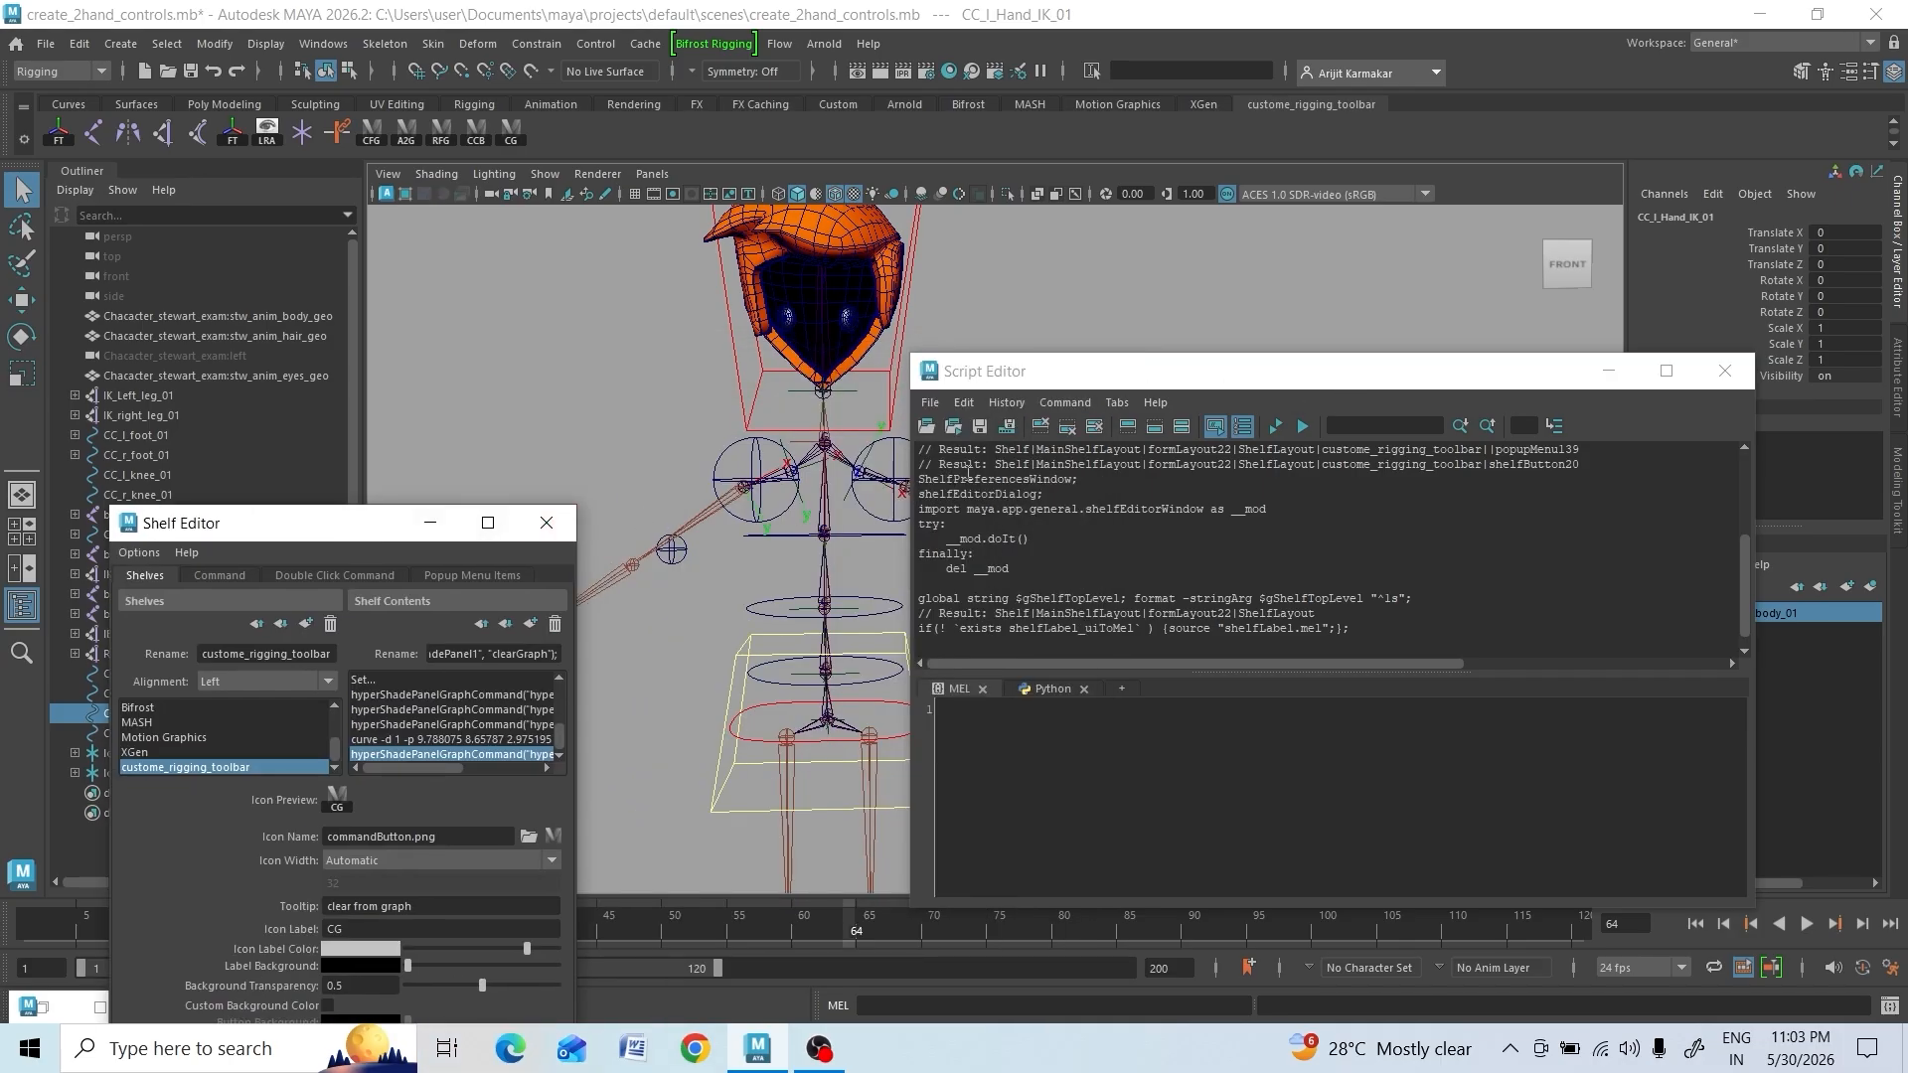
{"action": "left_click", "coordinate": [1007, 403]}
{"action": "left_click", "coordinate": [1058, 460]}
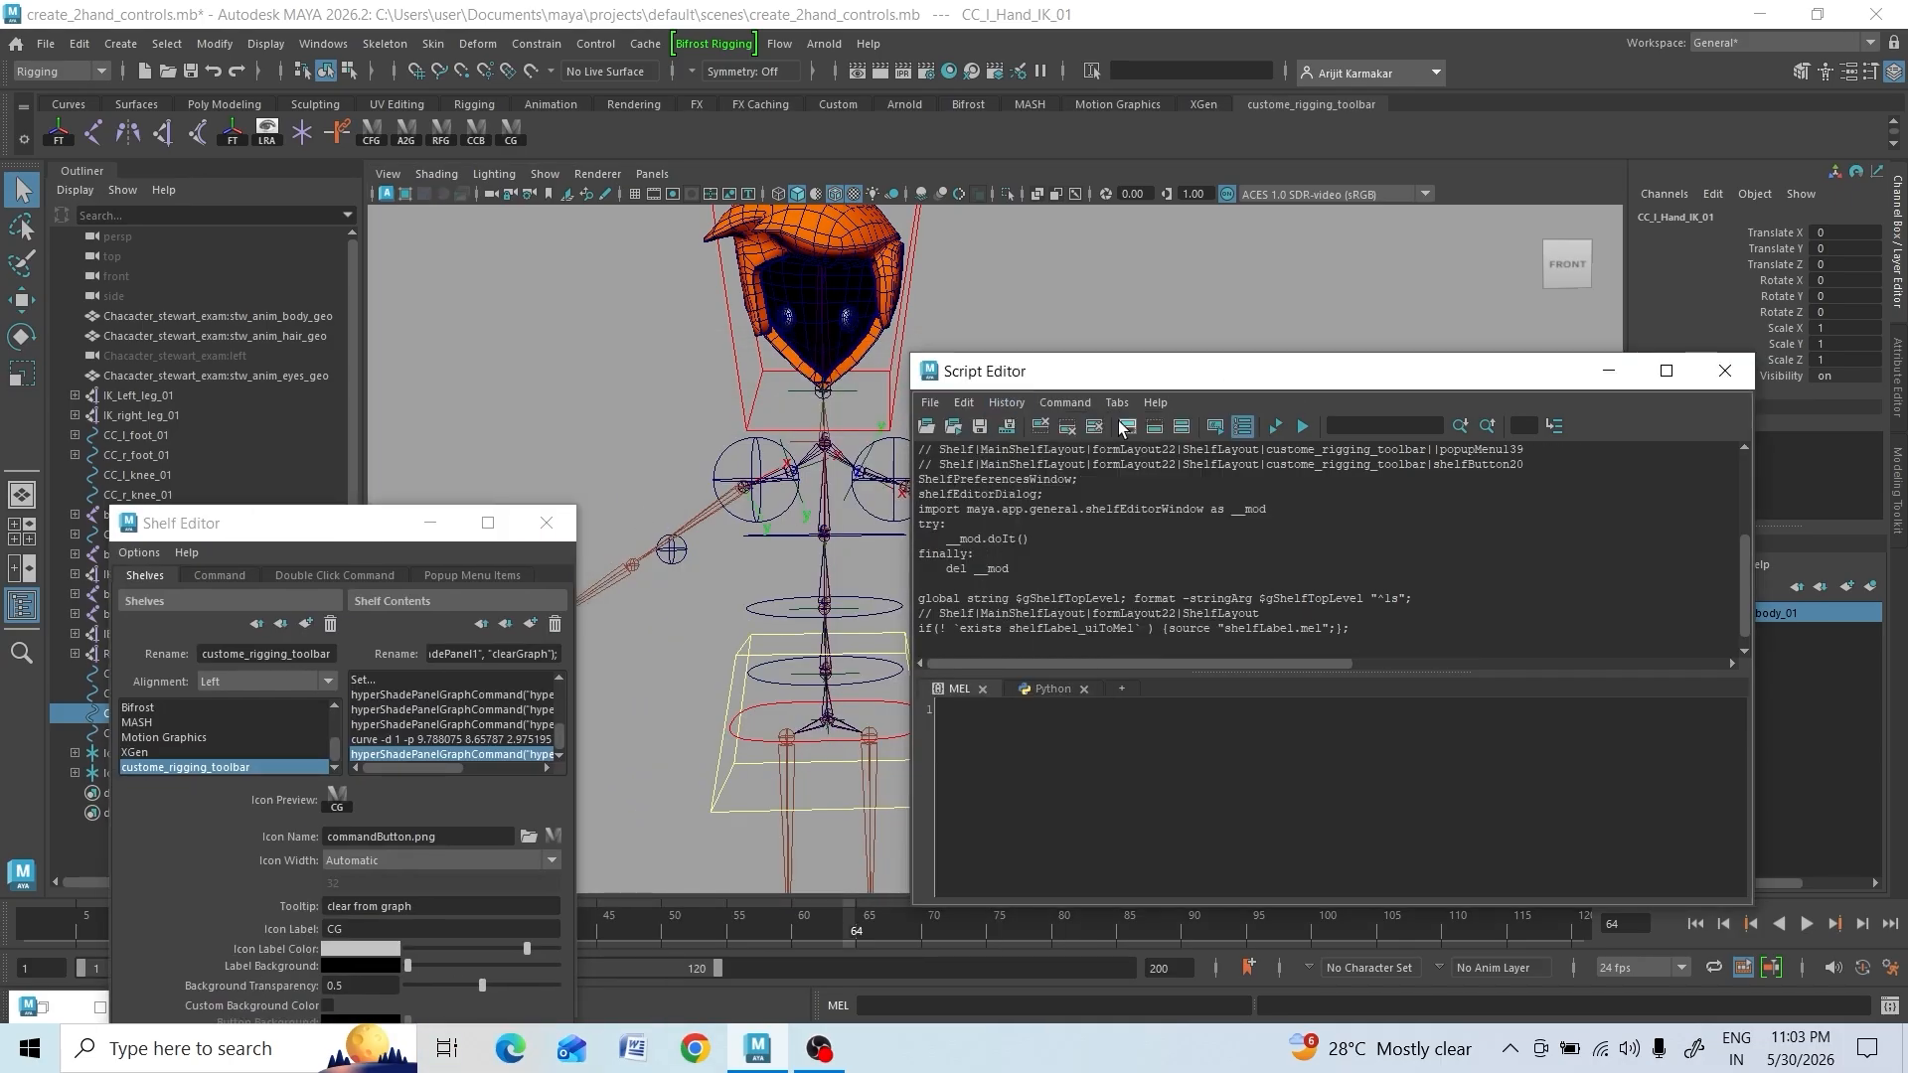
{"action": "right_click", "coordinate": [1432, 542]}
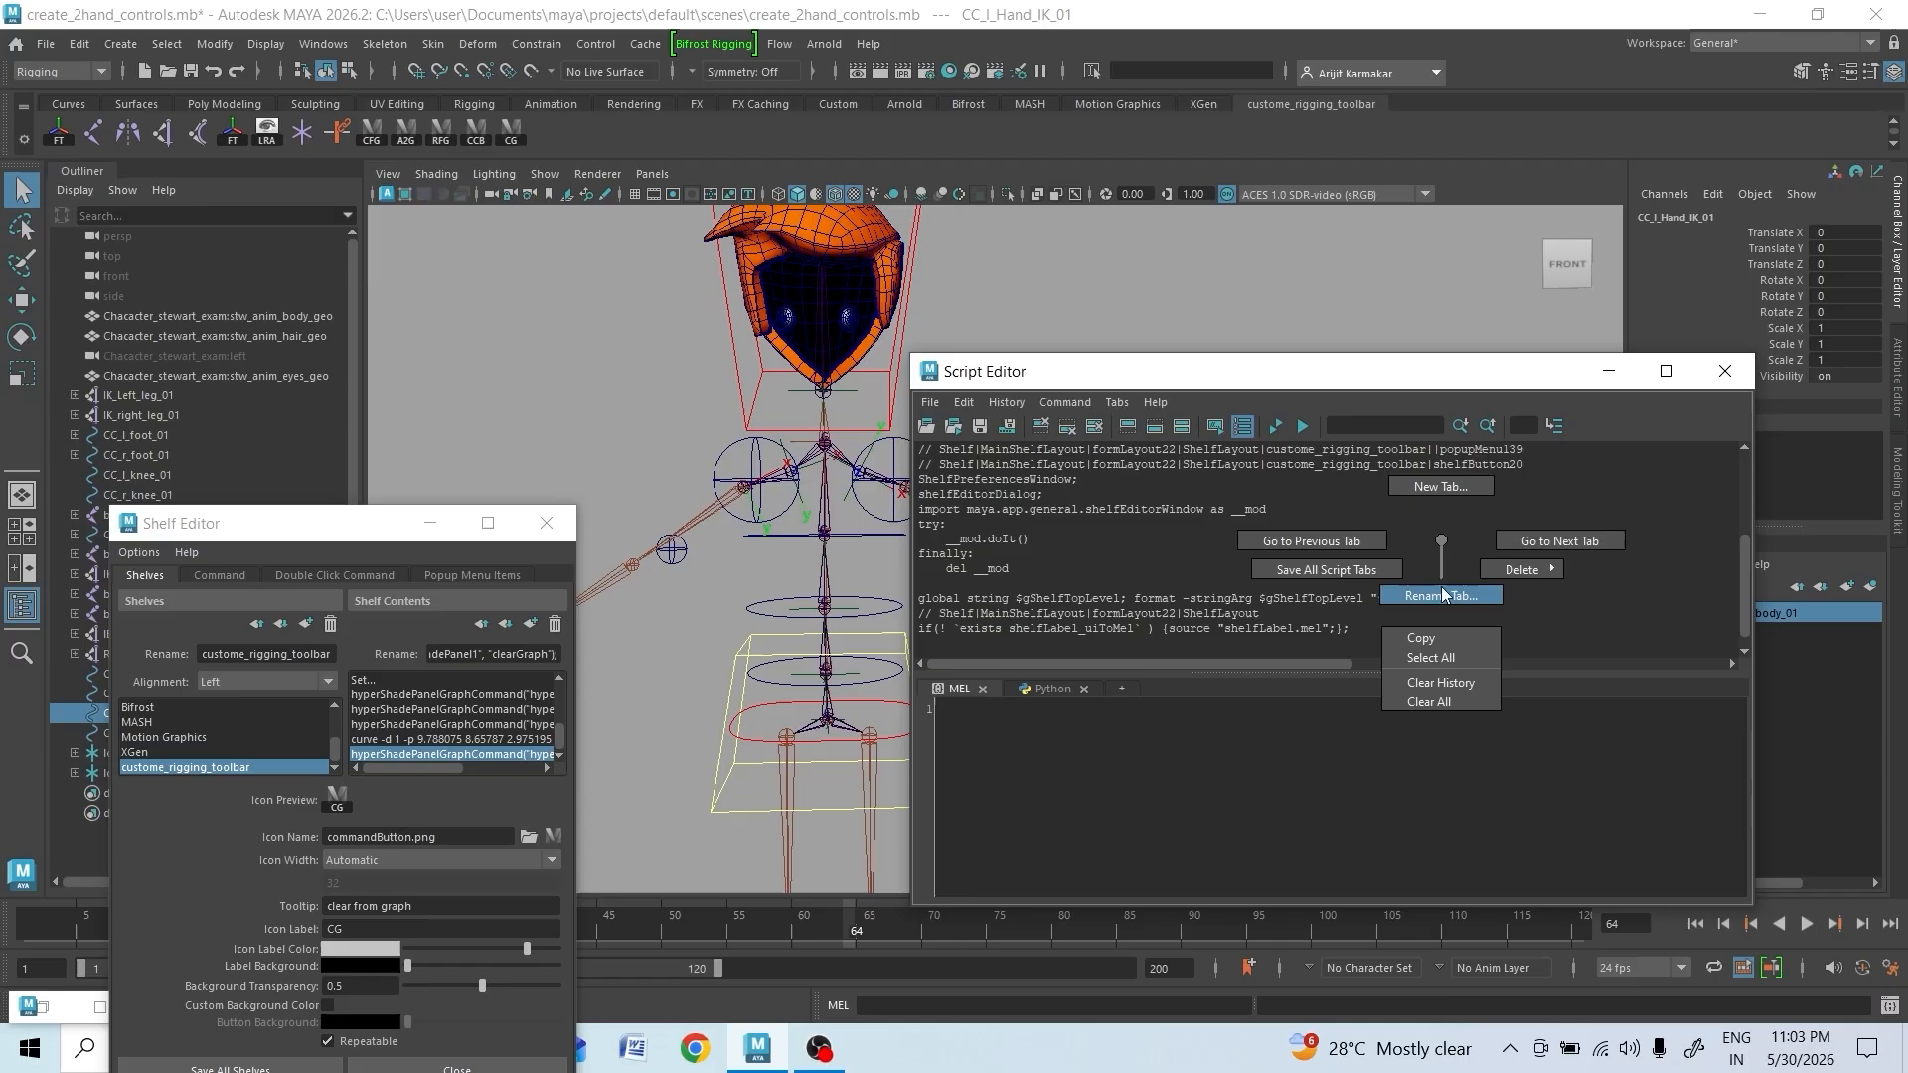
{"action": "left_click", "coordinate": [1429, 674]}
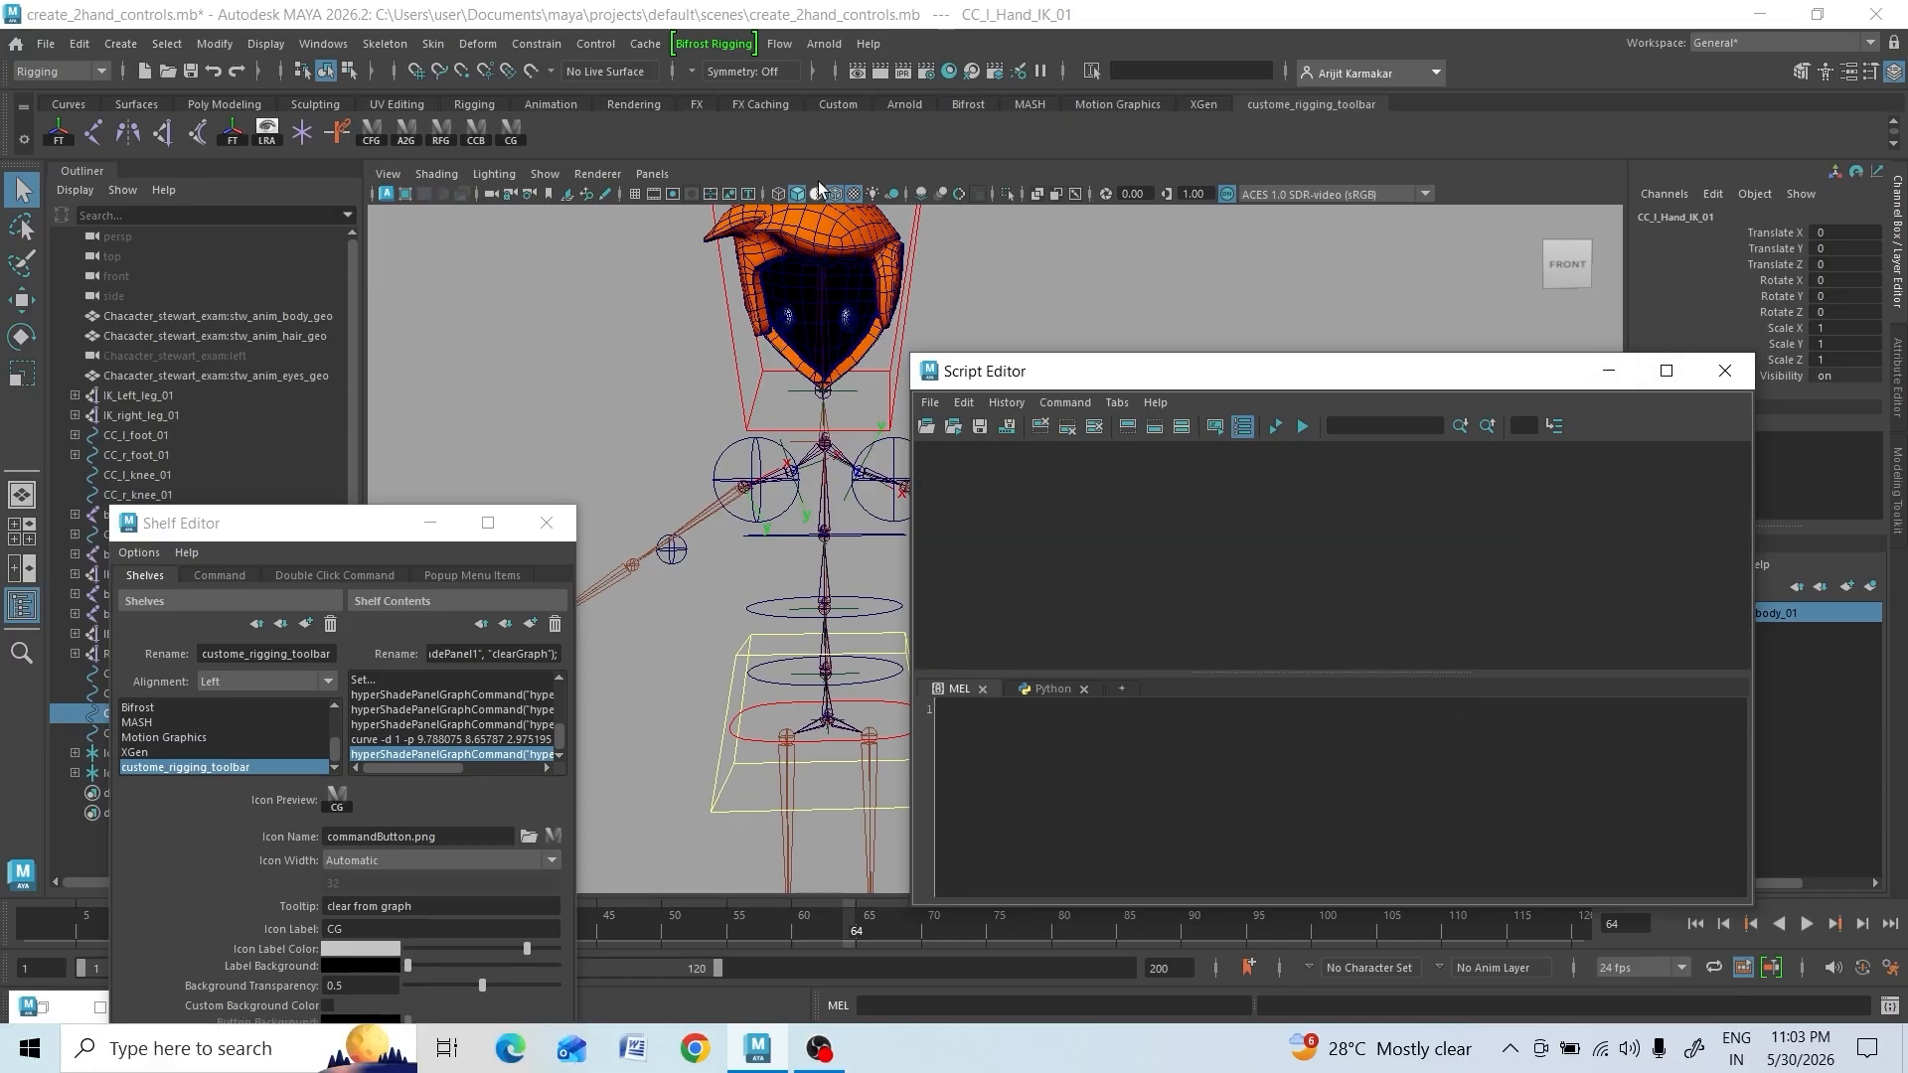
Graph the orange hair material's network in the Hypershade and clear it with the new CG shelf item
{"action": "left_click", "coordinate": [950, 72]}
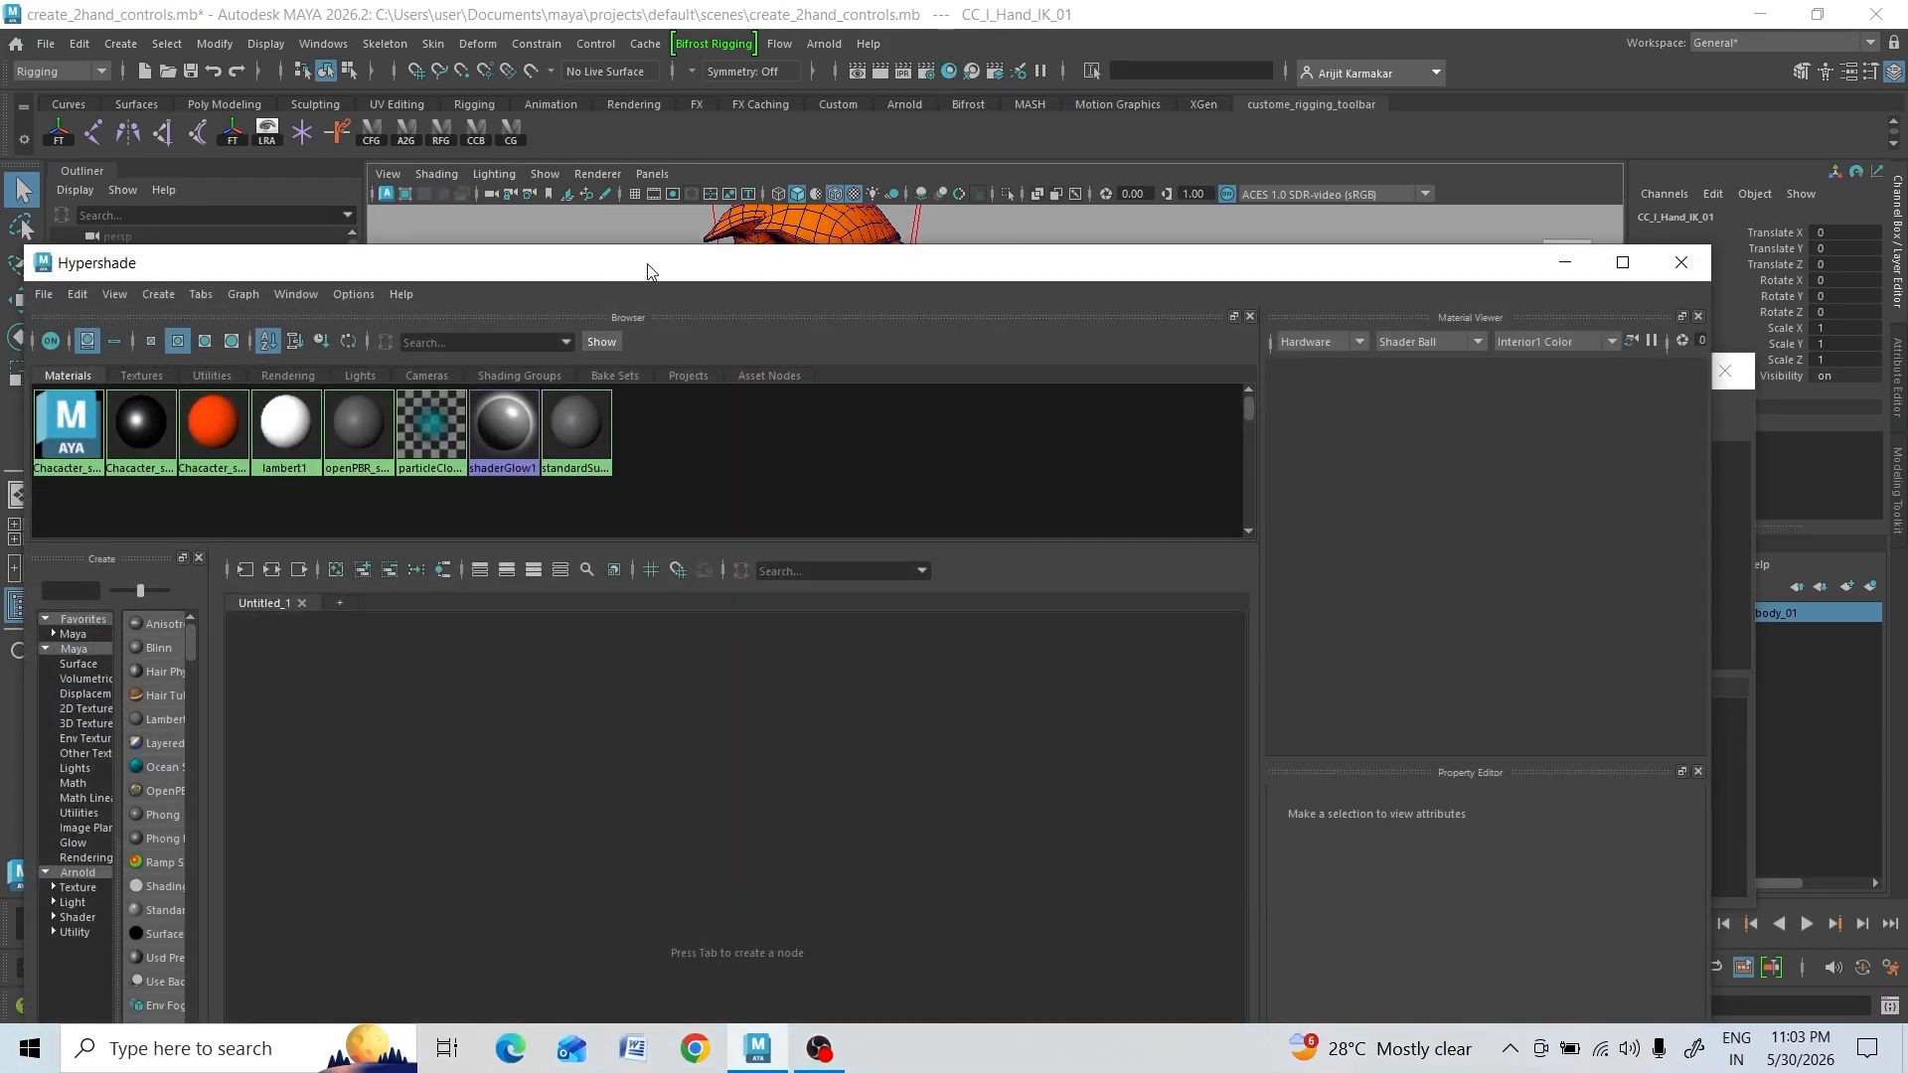
{"action": "left_click_drag", "start_coordinate": [647, 269], "coordinate": [1339, 347]}
{"action": "right_click", "coordinate": [906, 505]}
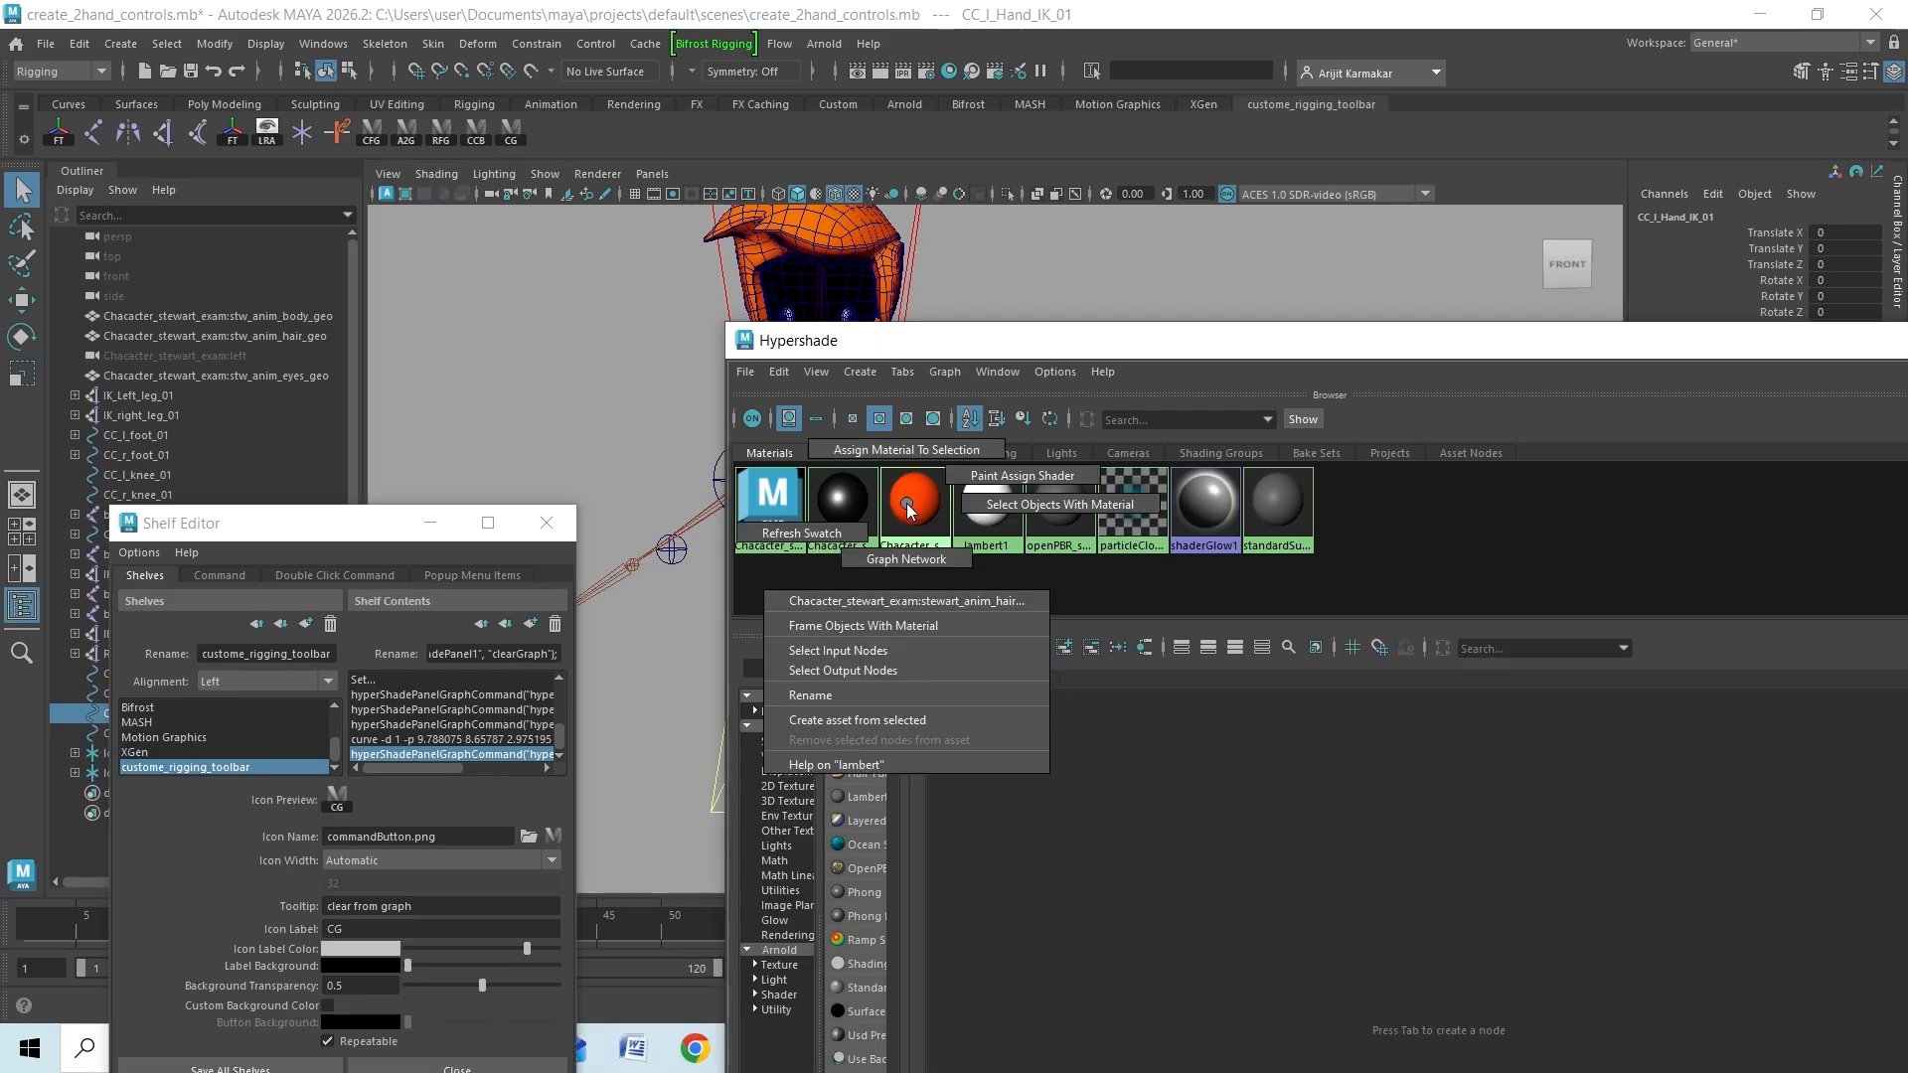
{"action": "left_click", "coordinate": [907, 559]}
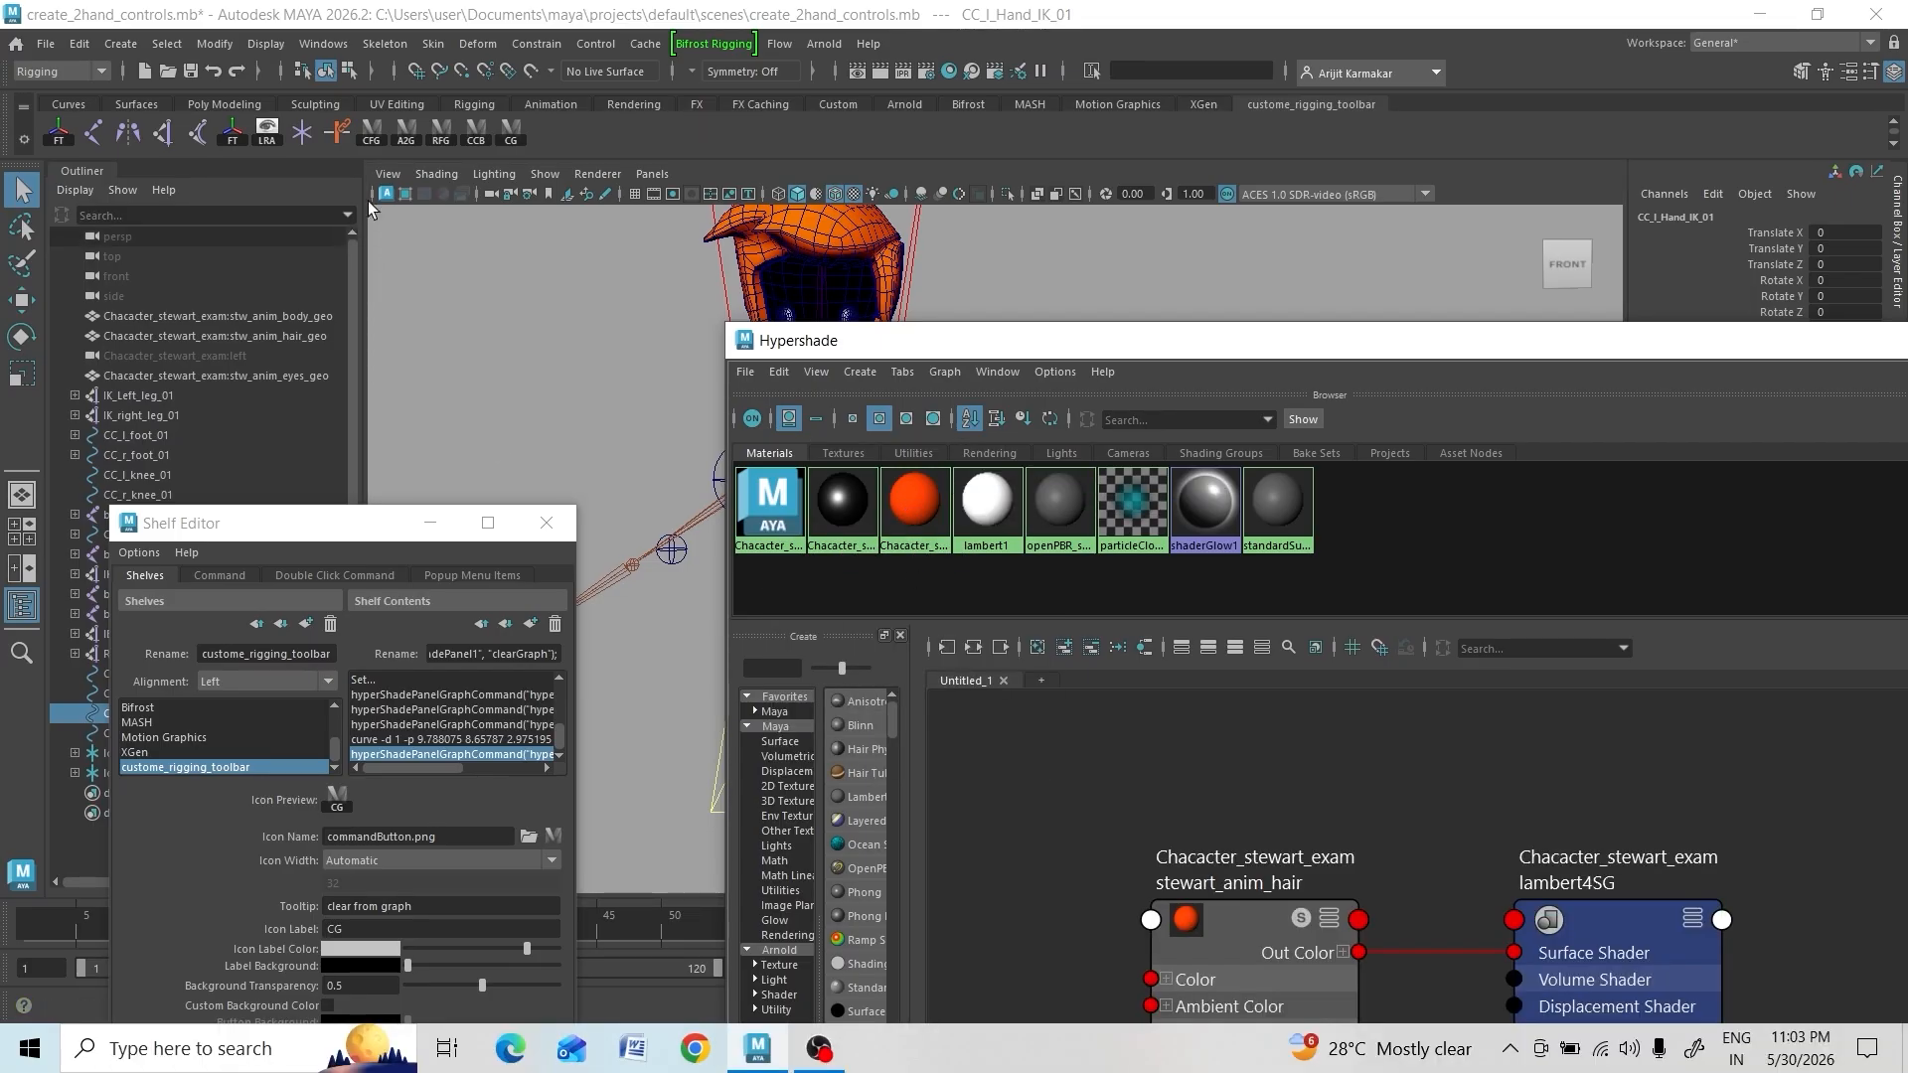
{"action": "left_click", "coordinate": [512, 134]}
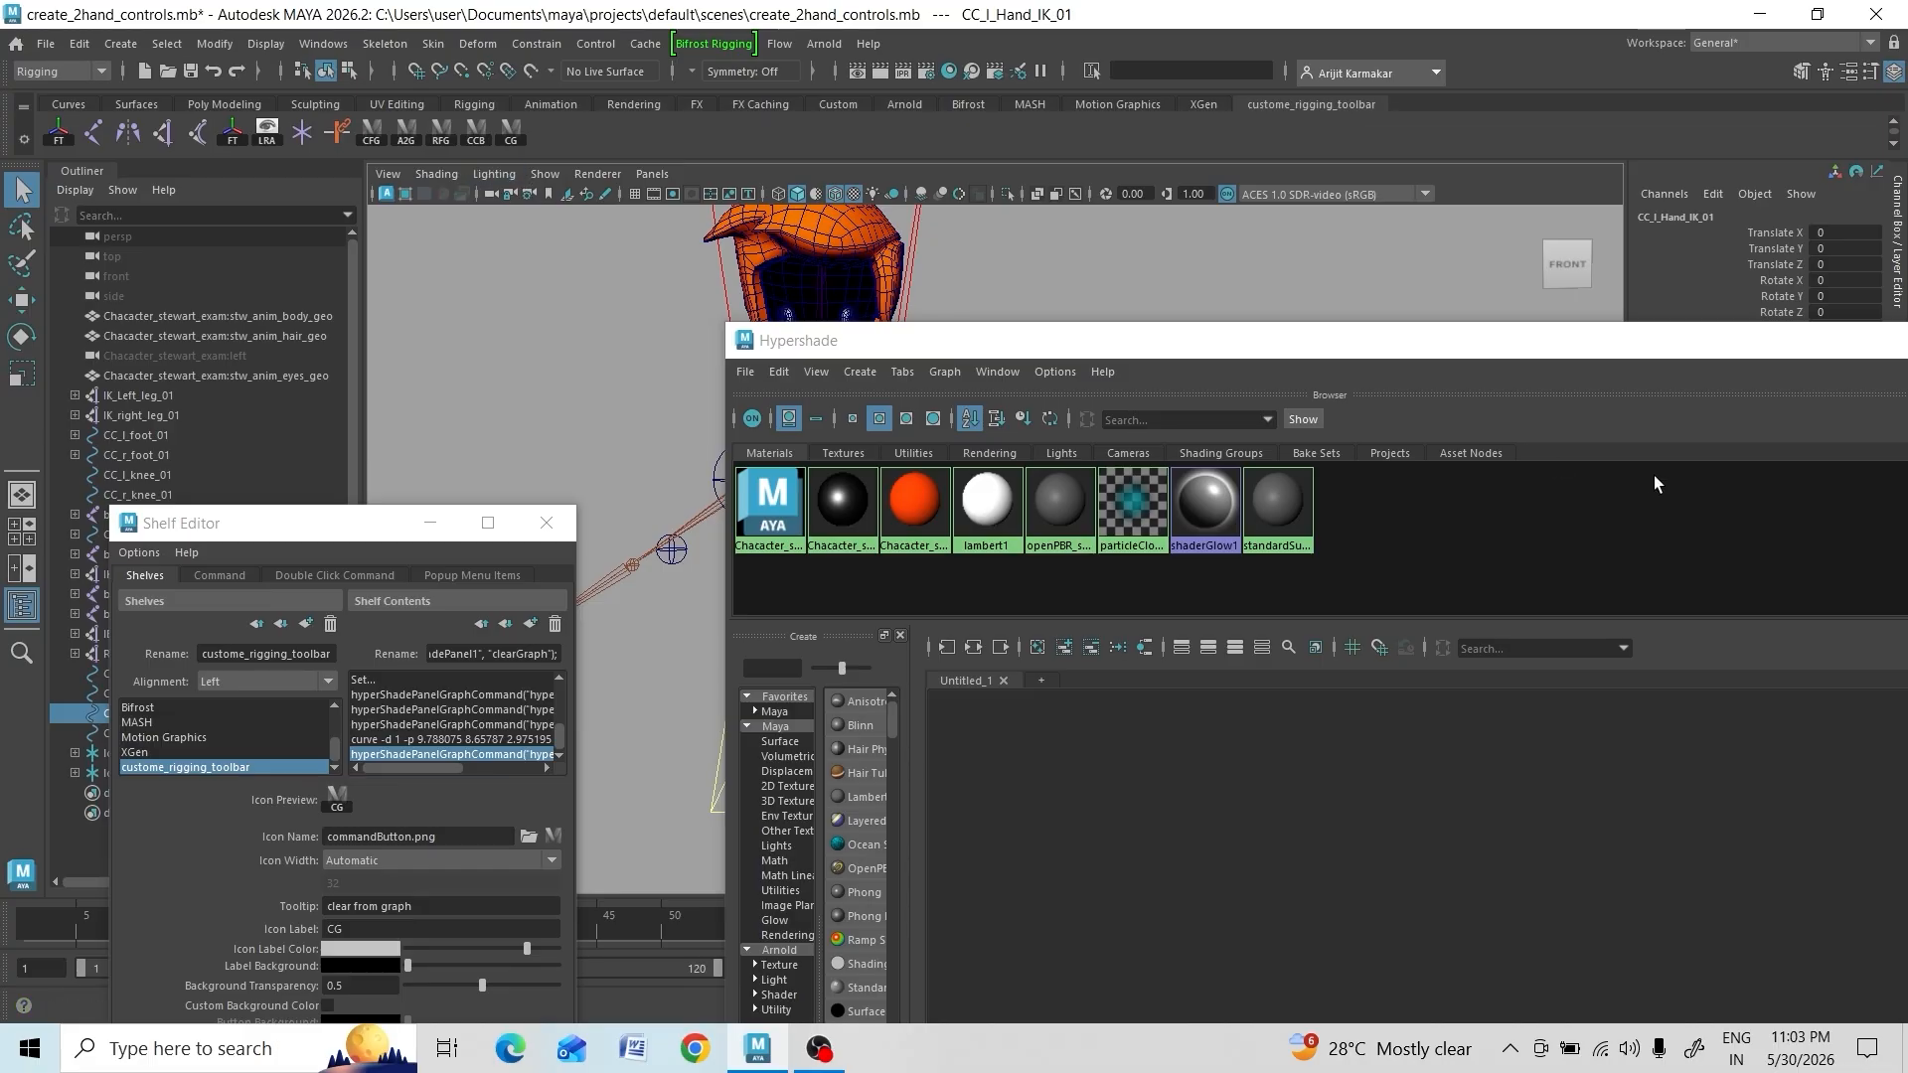
{"action": "left_click_drag", "start_coordinate": [1772, 355], "coordinate": [1367, 370]}
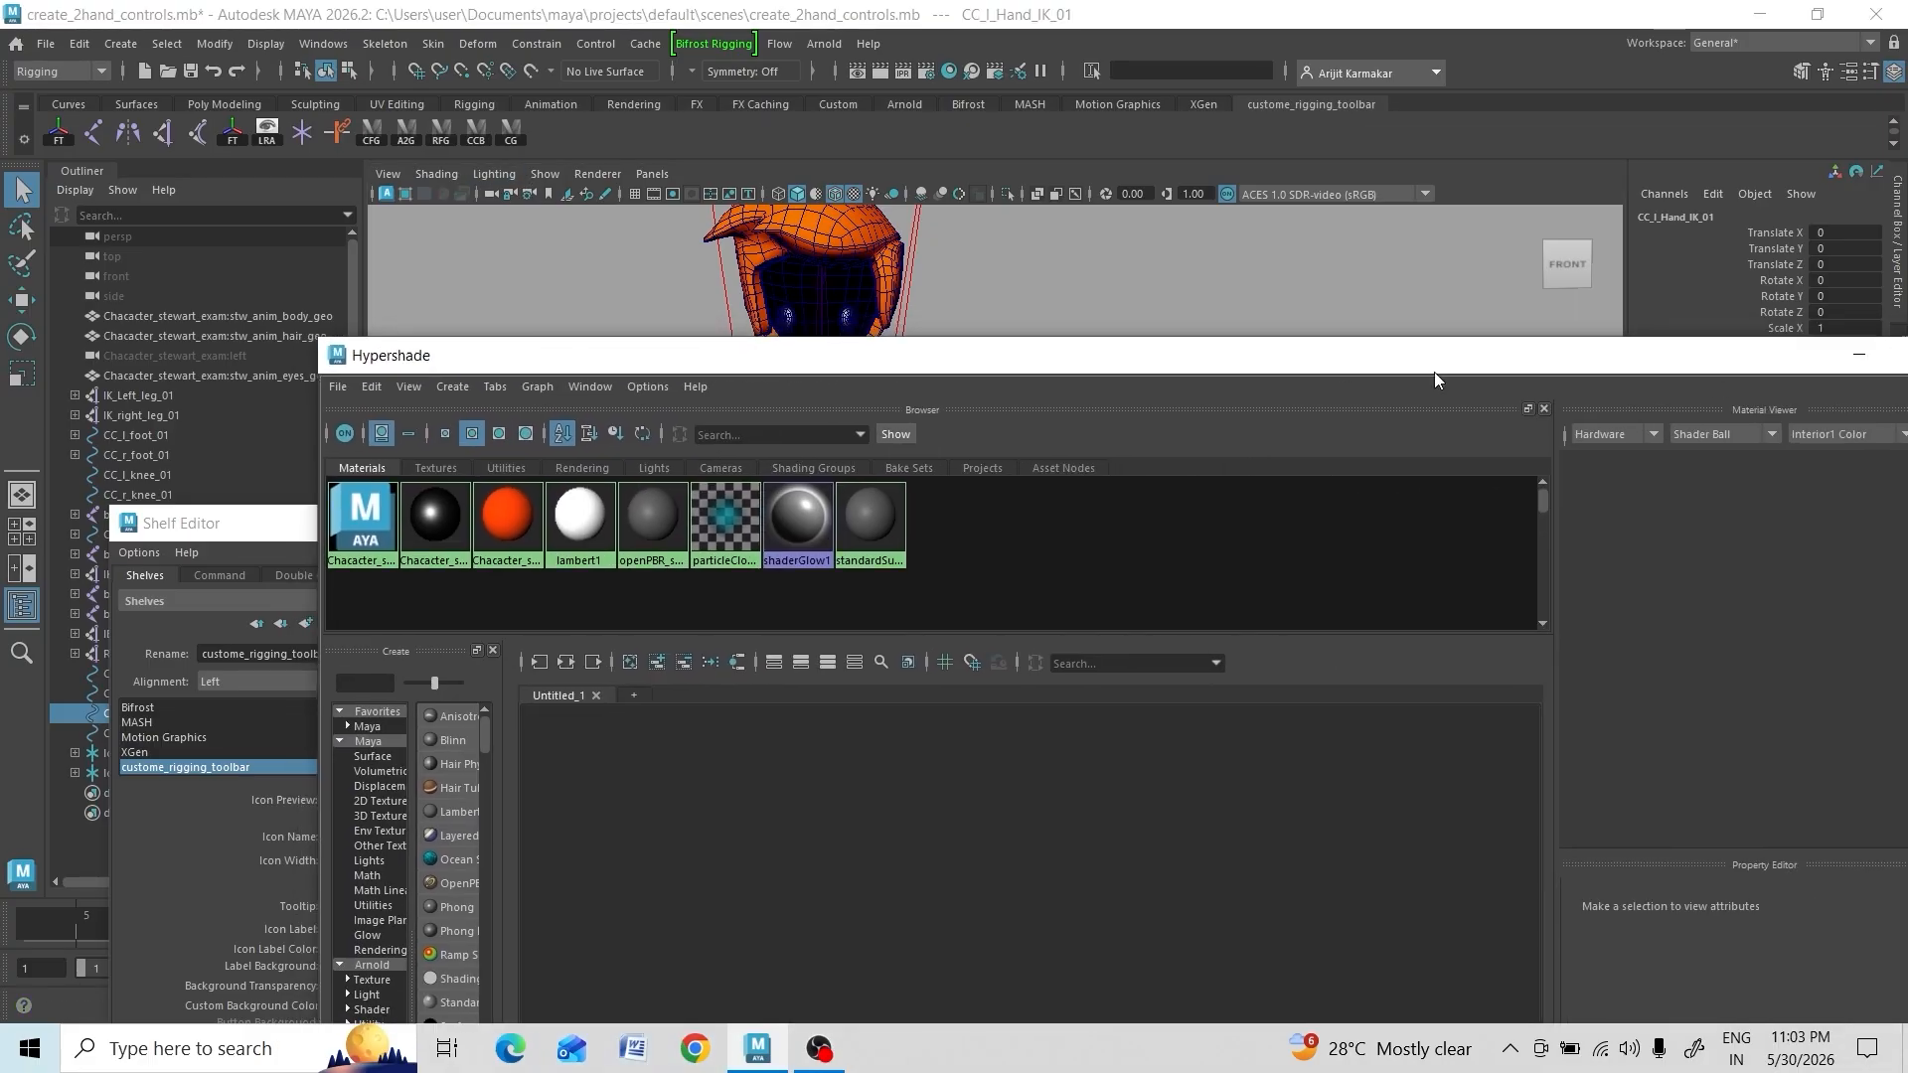
{"action": "left_click_drag", "start_coordinate": [1779, 371], "coordinate": [1361, 364]}
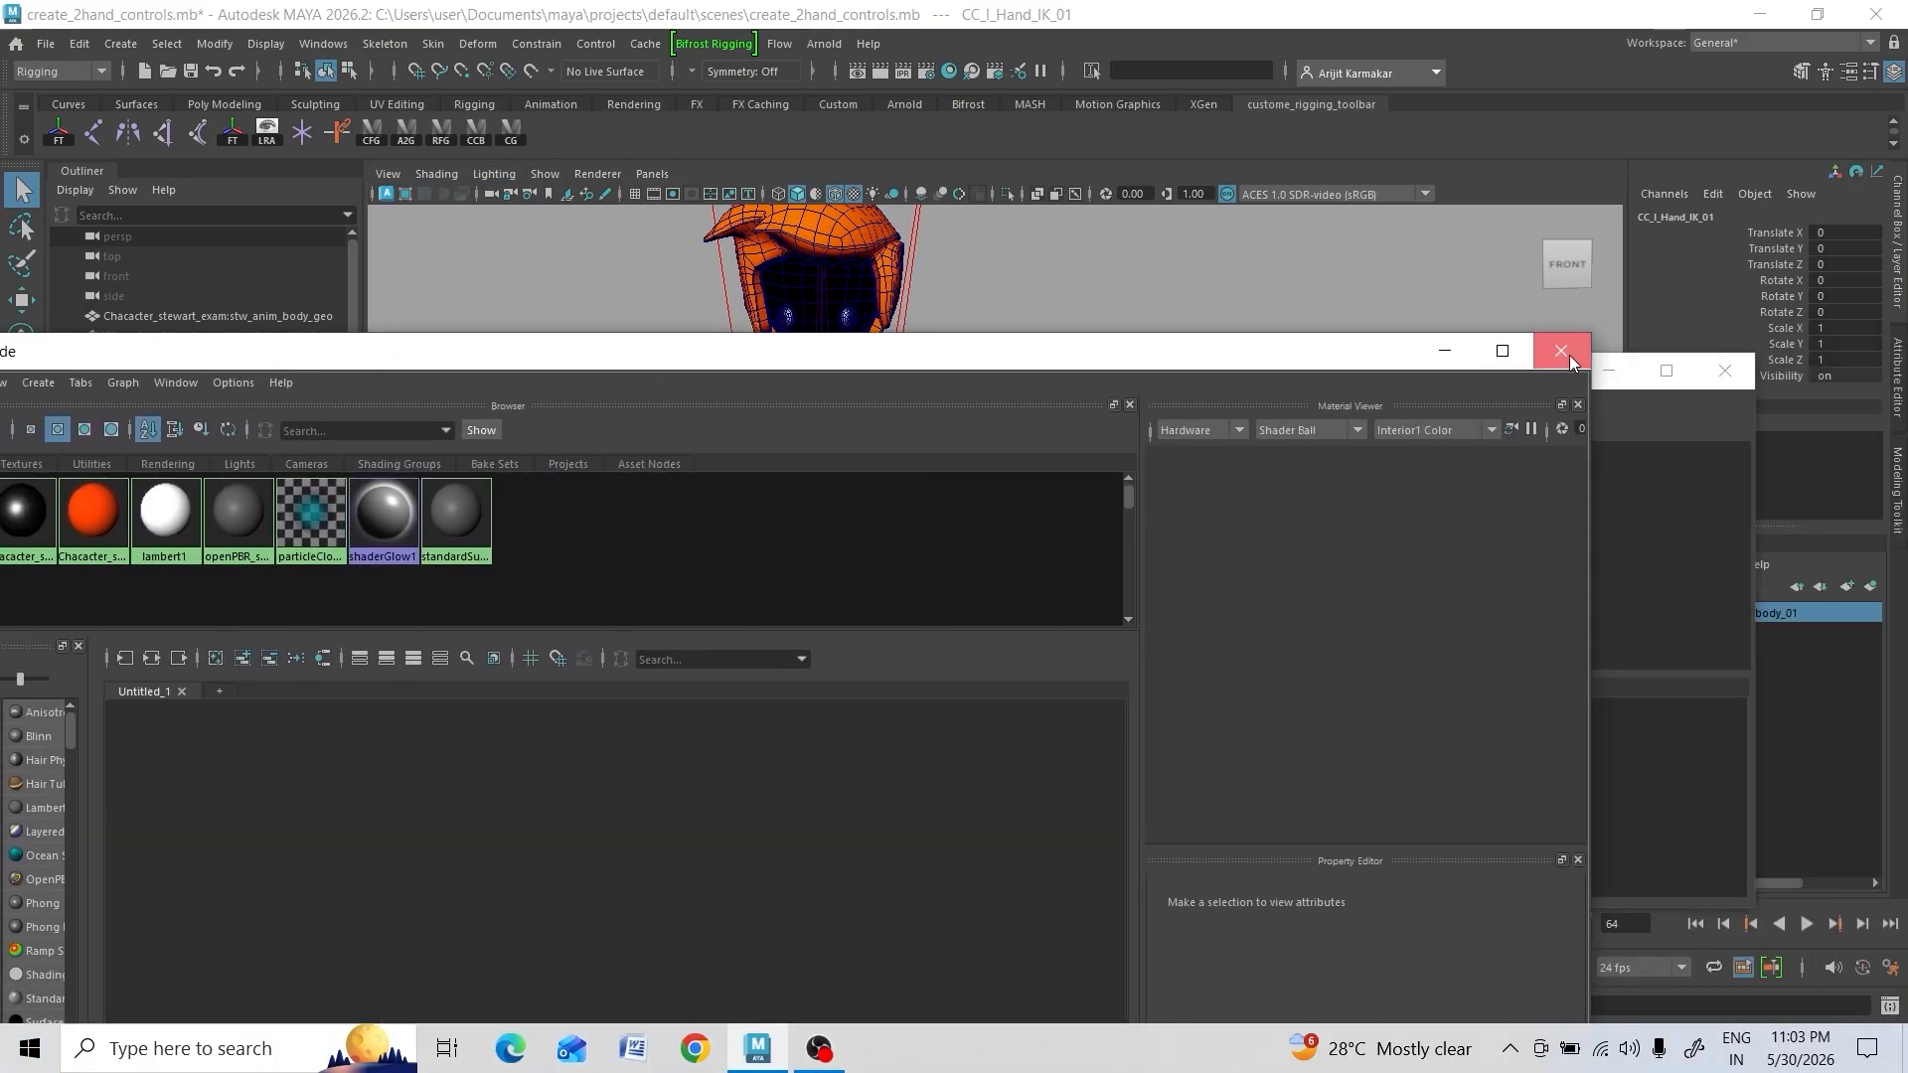
Close the Hypershade and the Shelf Editor, and turn on Echo All Commands in the Script Editor
{"action": "left_click", "coordinate": [1568, 363]}
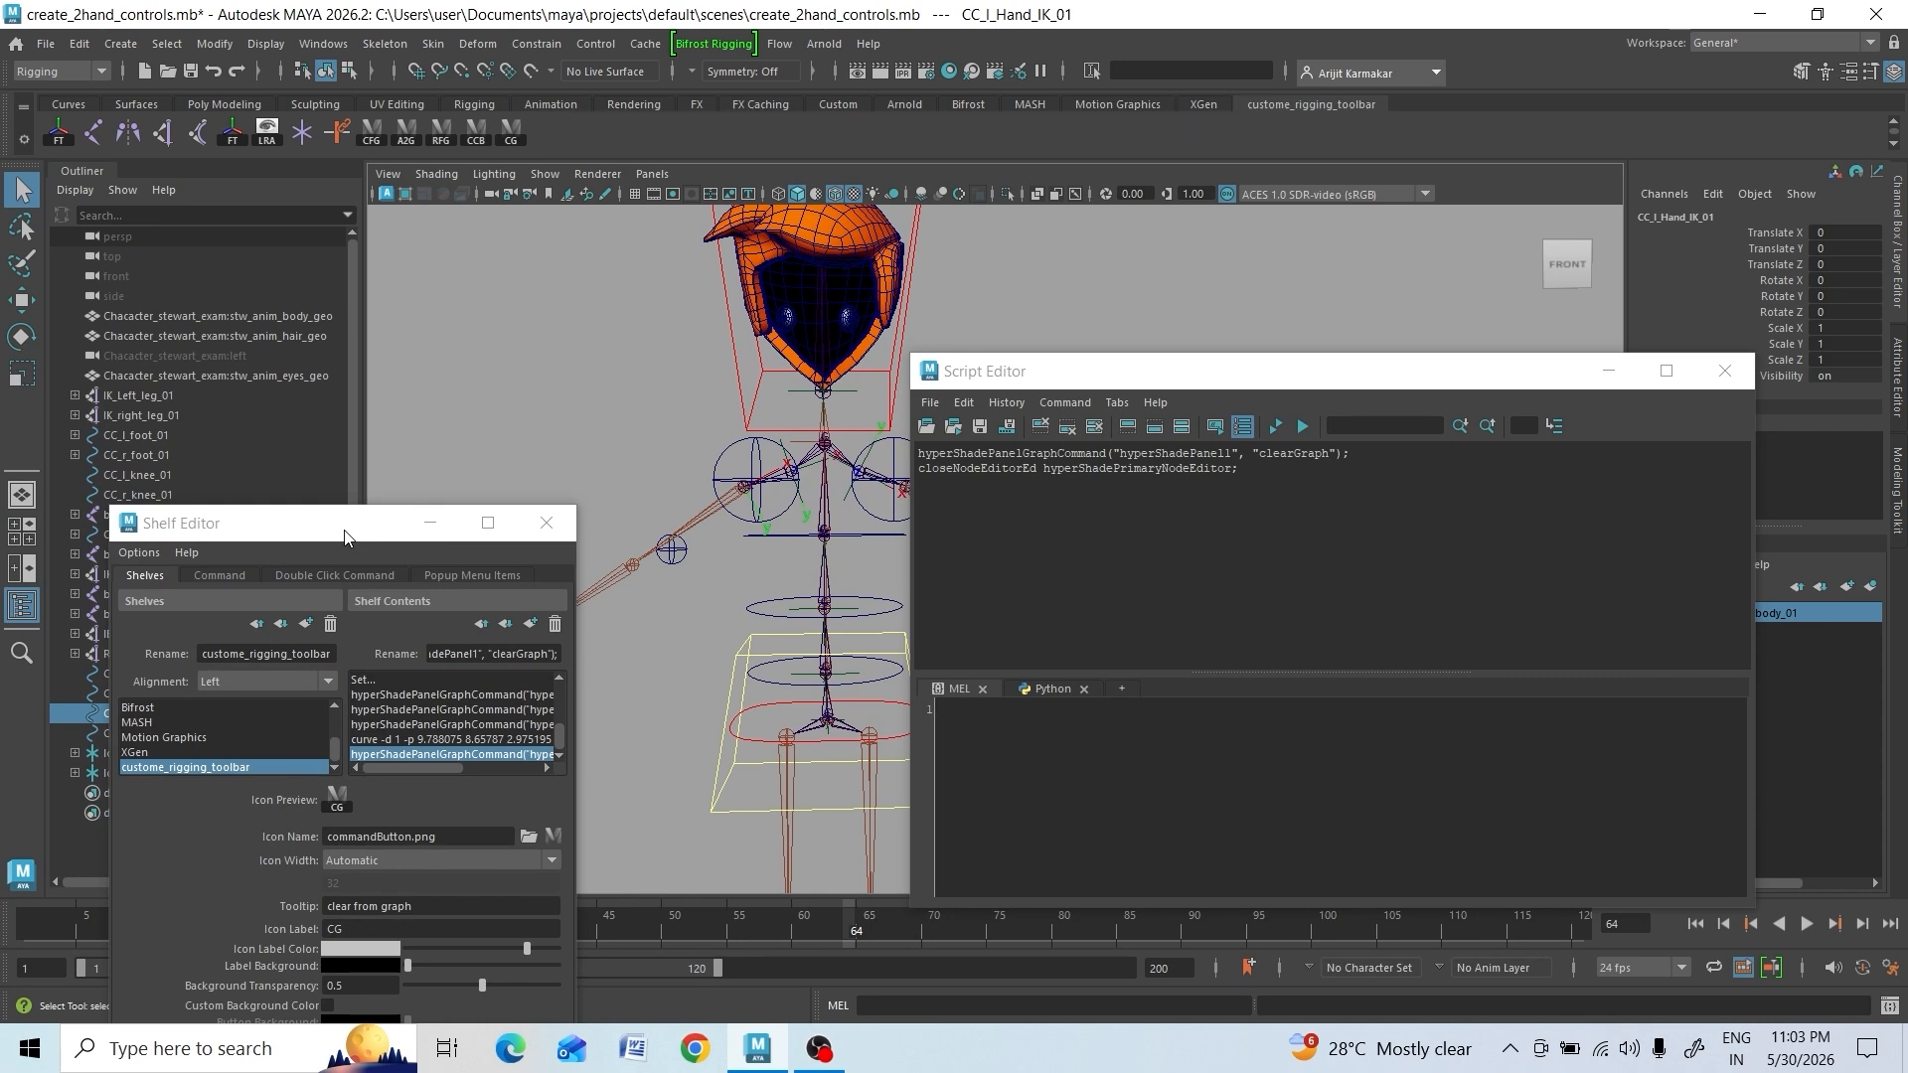
{"action": "left_click_drag", "start_coordinate": [350, 537], "coordinate": [587, 541]}
{"action": "left_click", "coordinate": [1006, 403]}
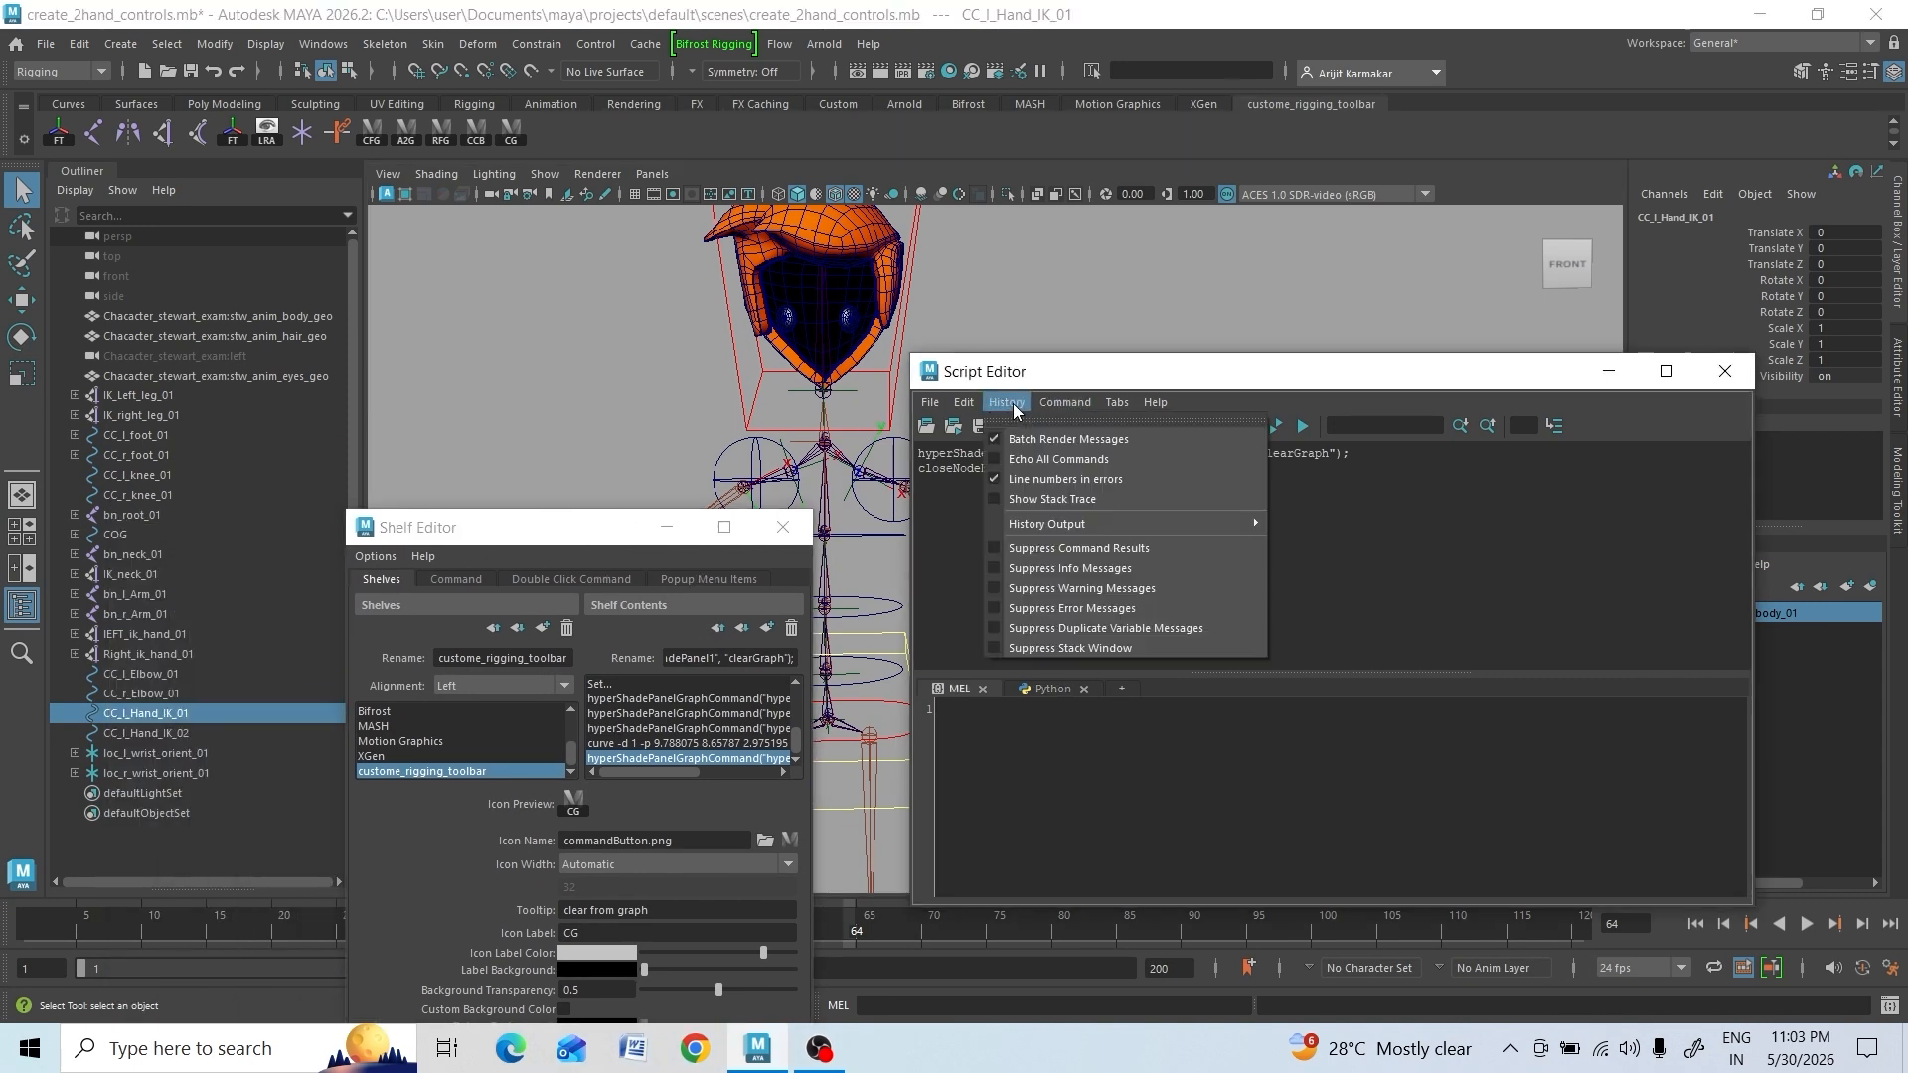
{"action": "left_click", "coordinate": [996, 459]}
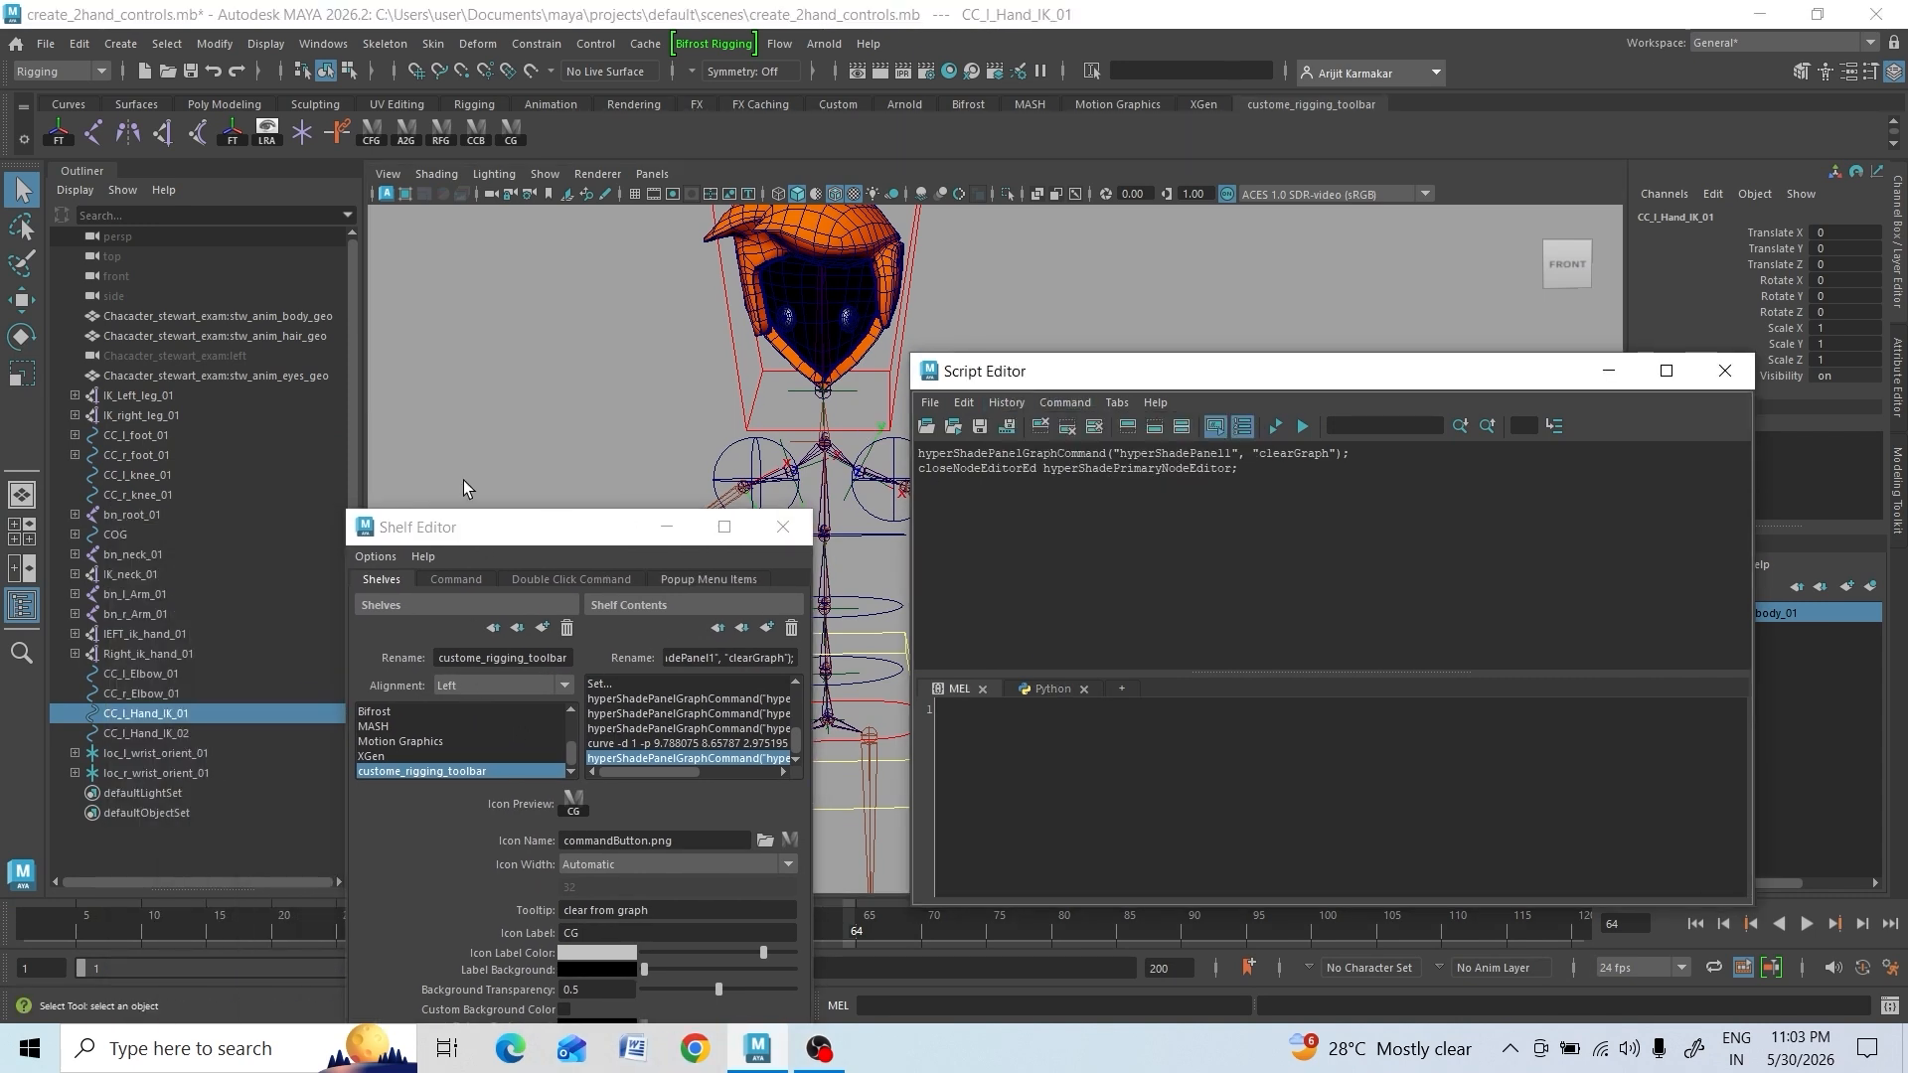
{"action": "left_click", "coordinate": [782, 527]}
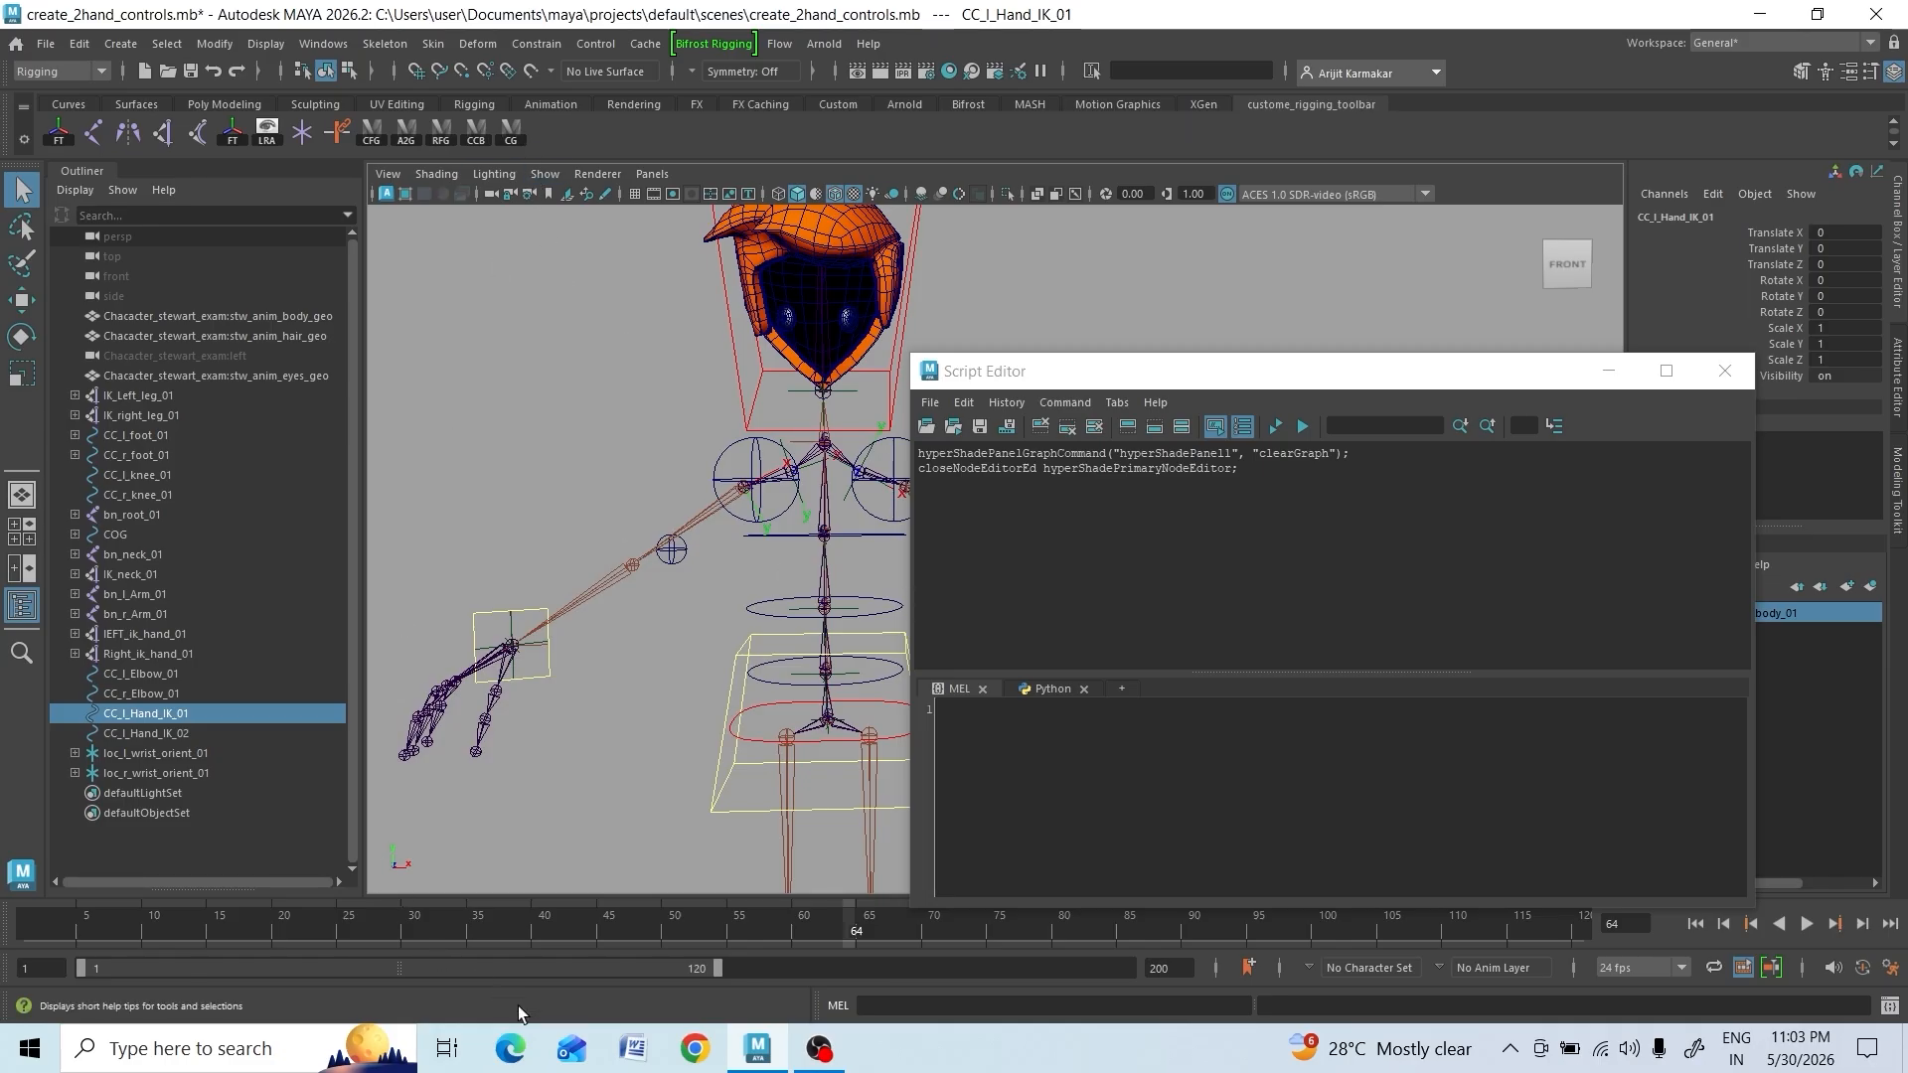
Reopen the Hypershade and add the selected CC_l_Hand_IK_01 control to its graph
{"action": "left_click", "coordinate": [950, 72]}
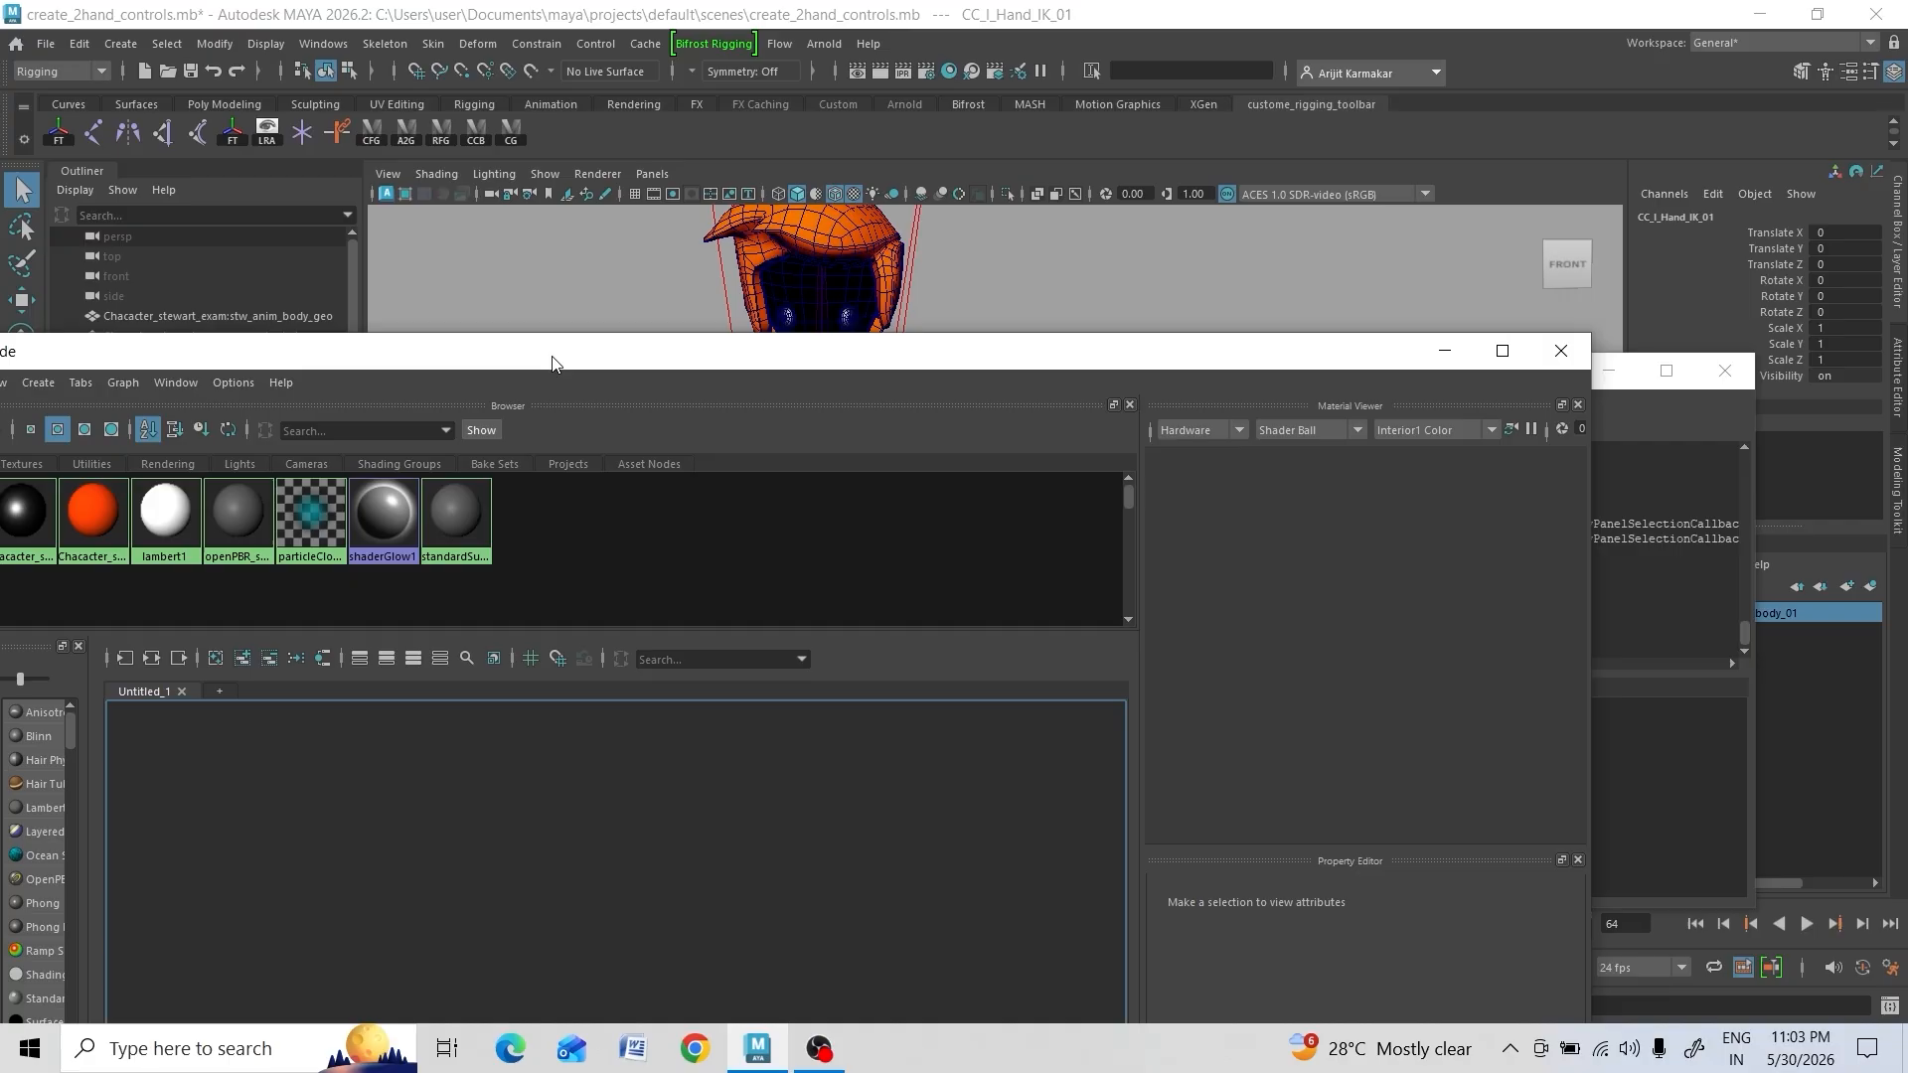
{"action": "left_click_drag", "start_coordinate": [551, 353], "coordinate": [1232, 693]}
{"action": "right_click_drag", "start_coordinate": [1138, 545], "coordinate": [1129, 694]}
{"action": "left_click_drag", "start_coordinate": [843, 691], "coordinate": [1024, 343]}
{"action": "left_click", "coordinate": [1002, 361]}
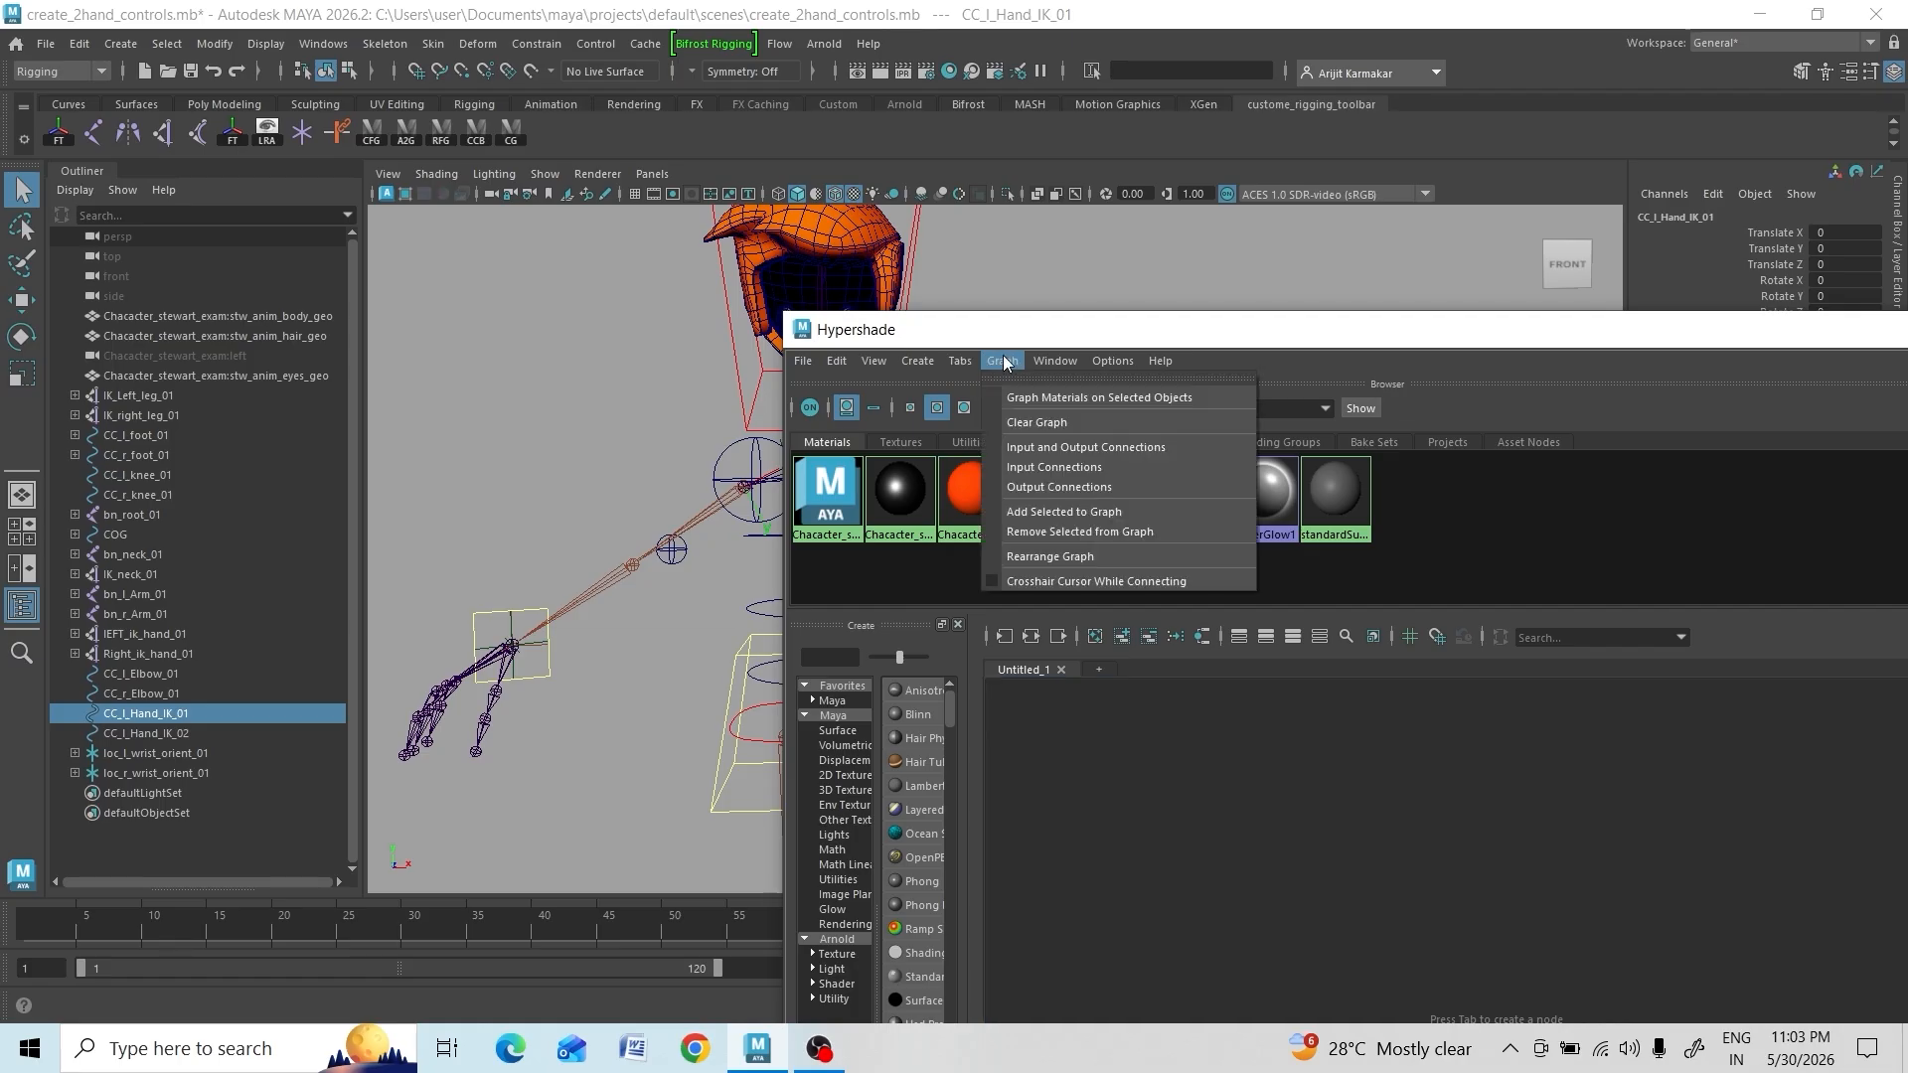
{"action": "left_click", "coordinate": [1026, 513]}
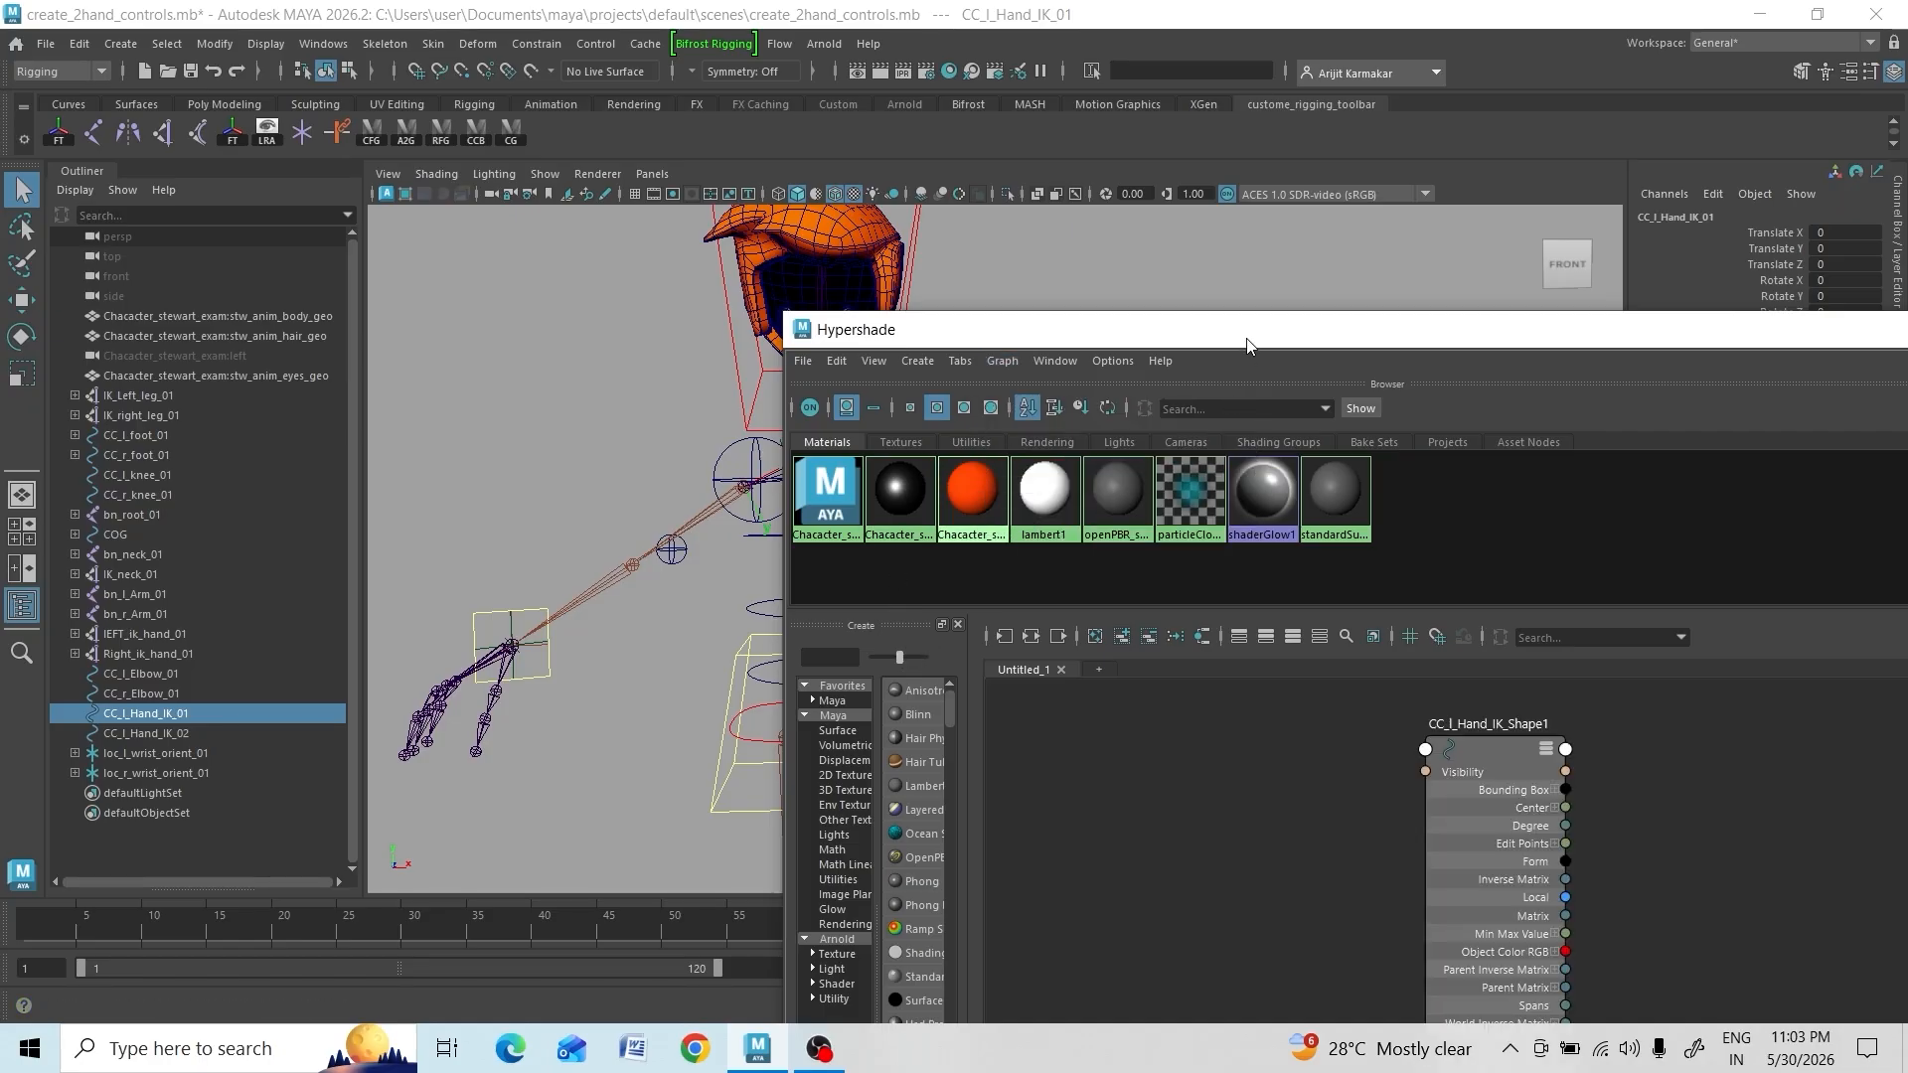
Save the echoed hyperShadePanelGraphCommand("hyperShadePanel1", "addSelected"); line to the custome_rigging_toolbar shelf as a MEL script
{"action": "left_click_drag", "start_coordinate": [1248, 344], "coordinate": [651, 807]}
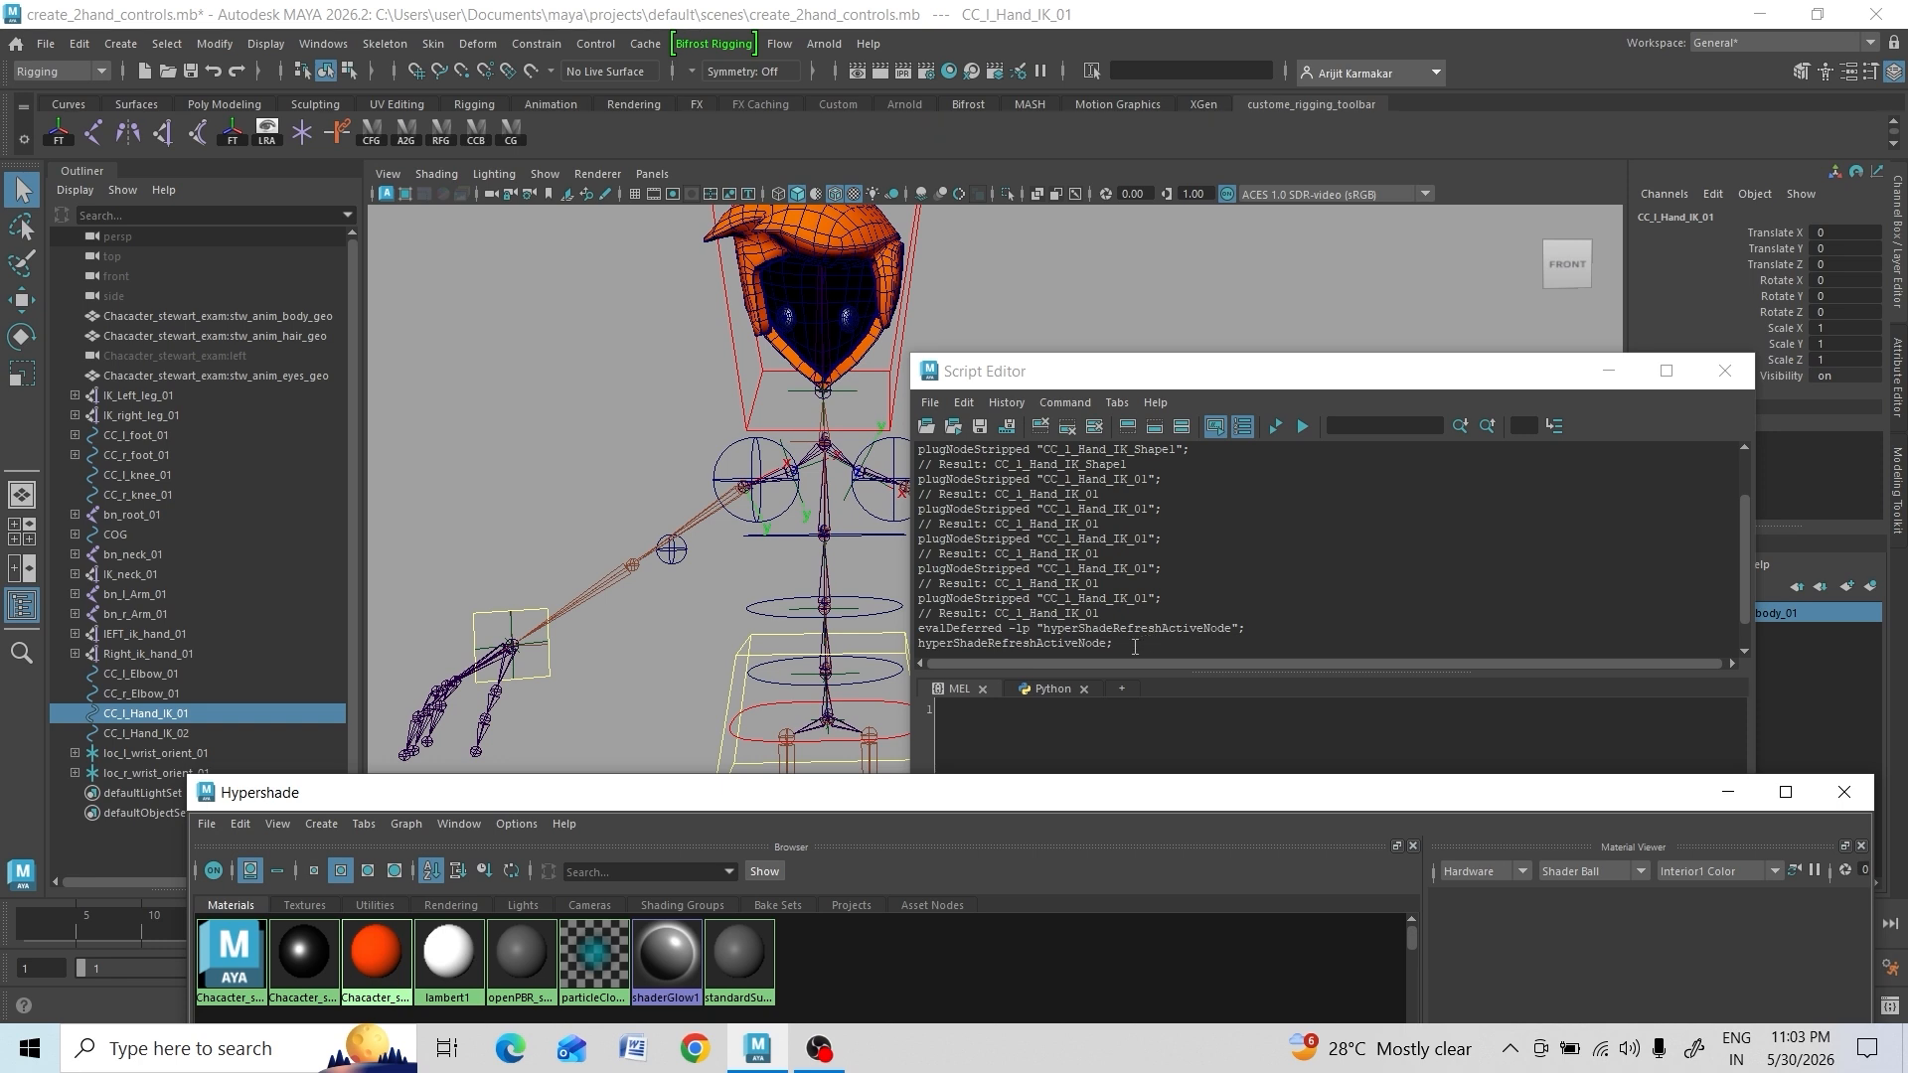
{"action": "scroll", "coordinate": [1138, 611], "scroll_direction": "up", "scroll_amount": 1}
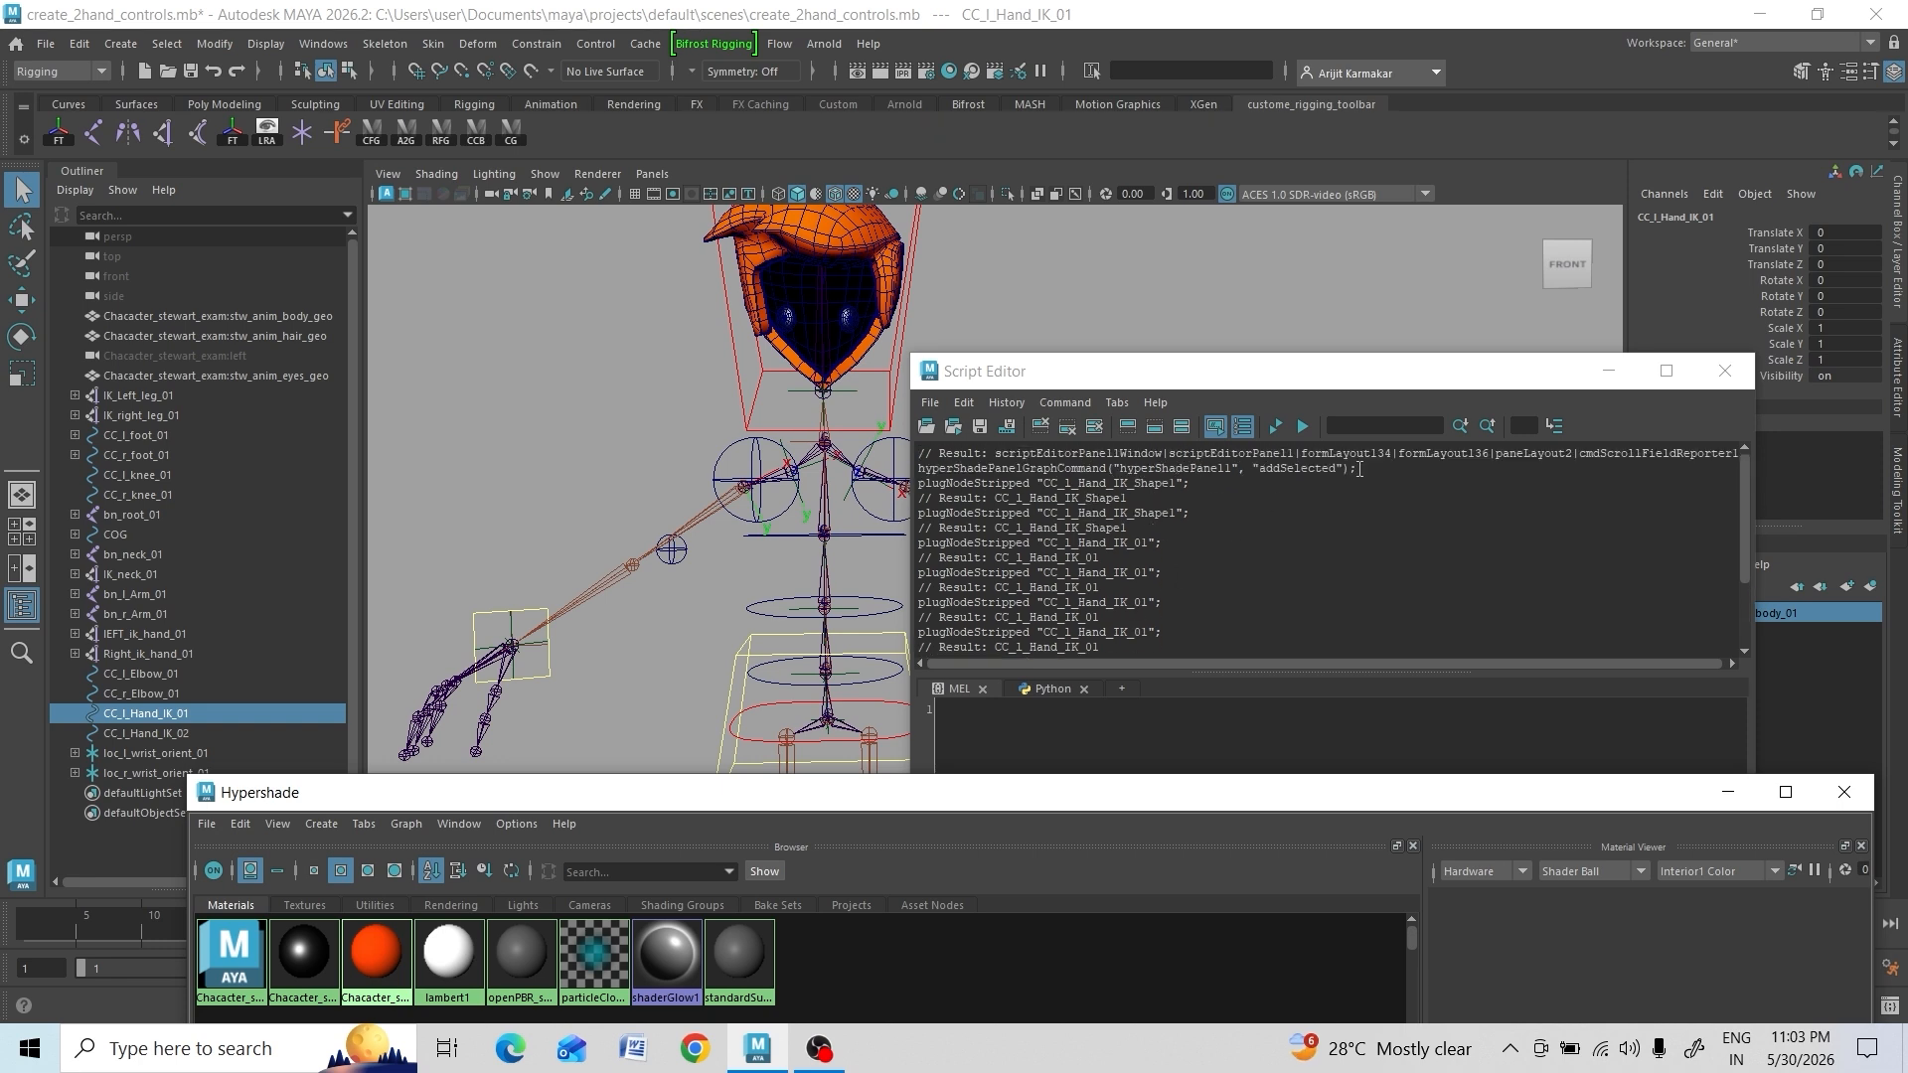
{"action": "left_click_drag", "start_coordinate": [1359, 469], "coordinate": [546, 145]}
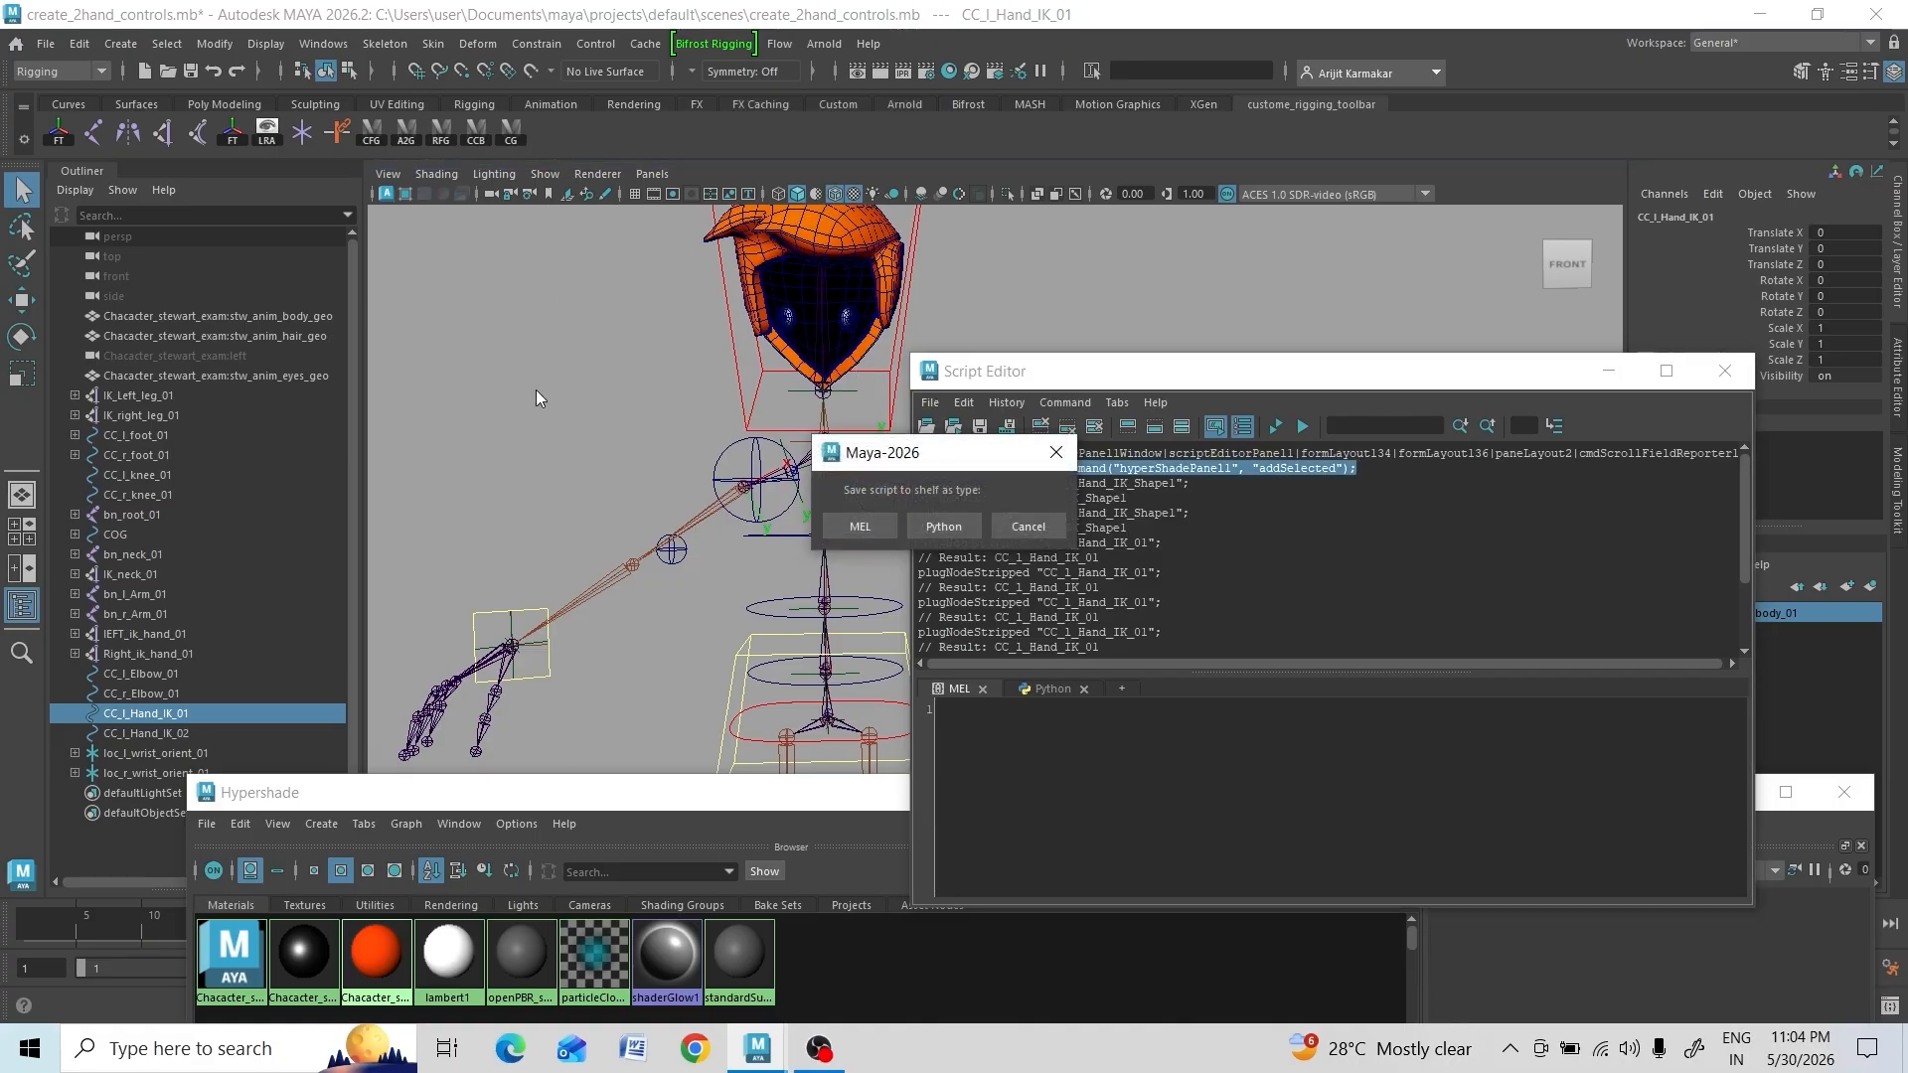
{"action": "left_click", "coordinate": [861, 527]}
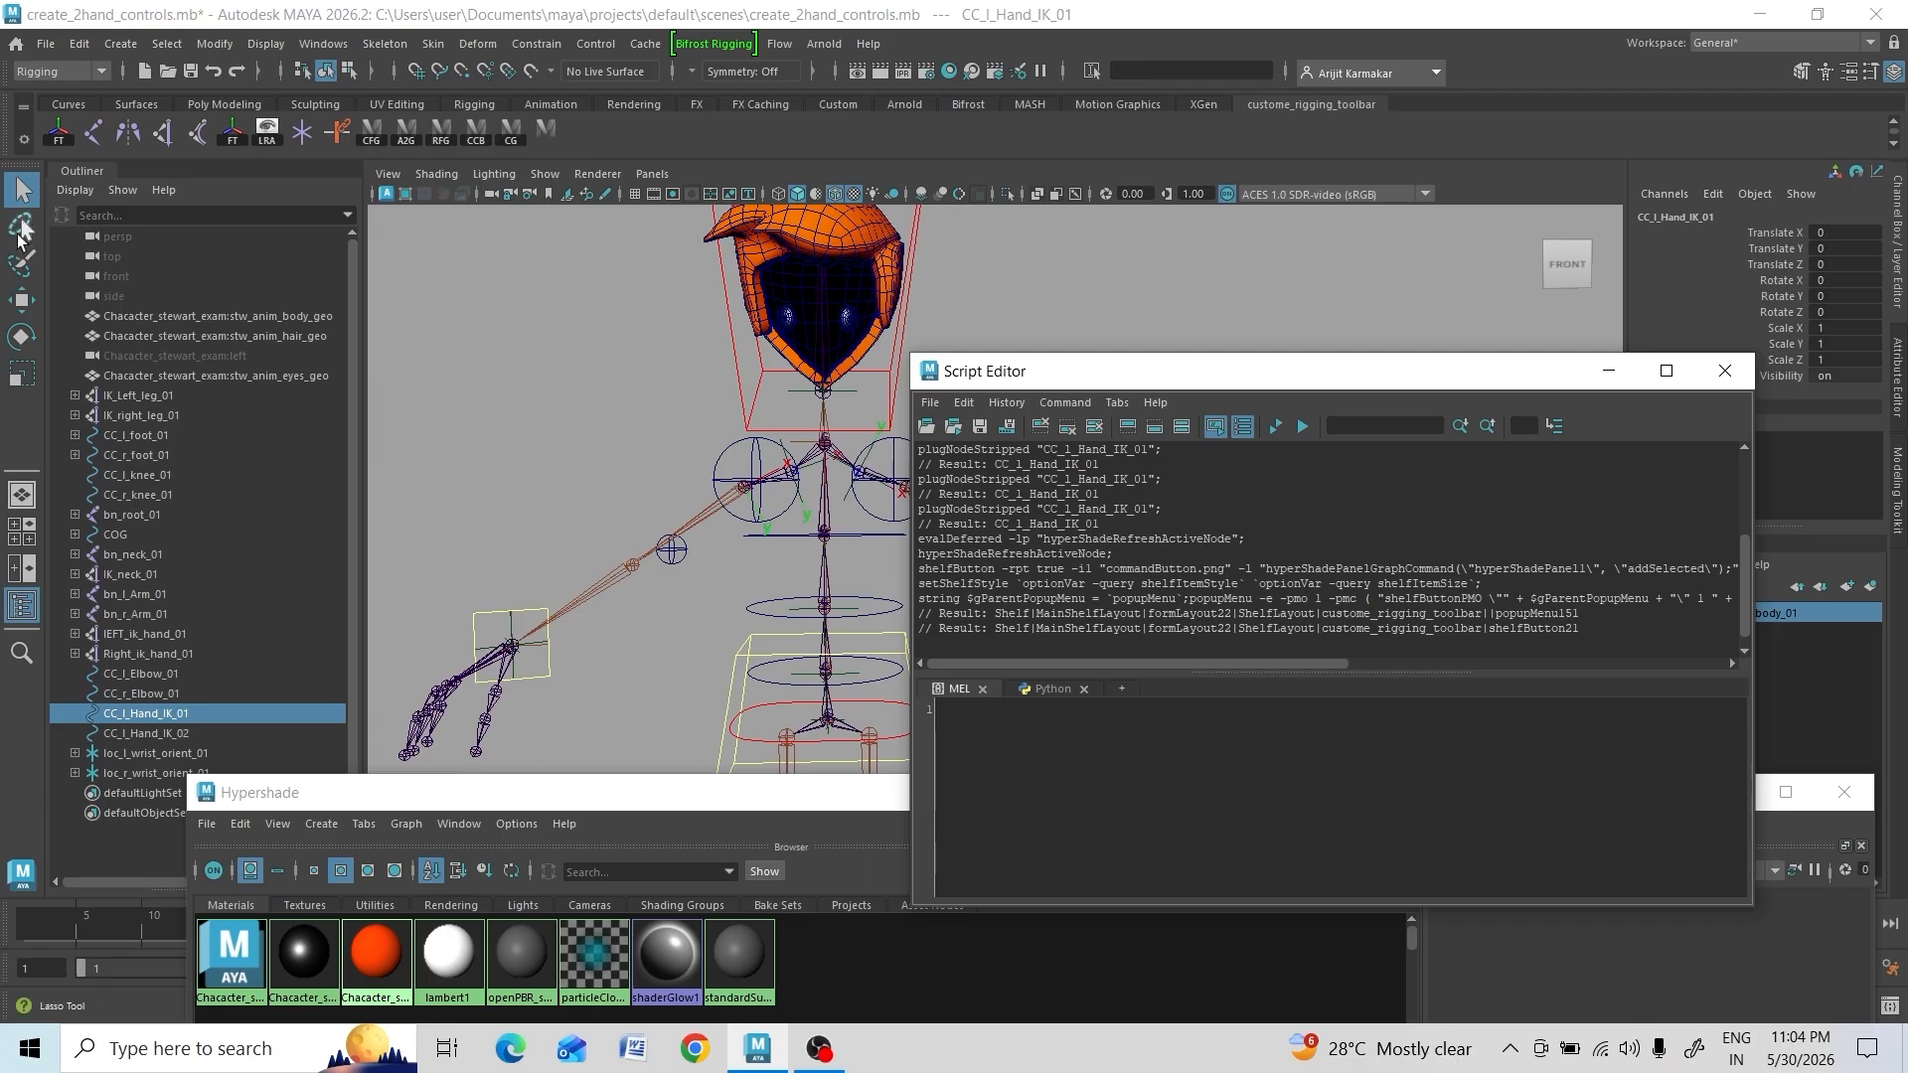
In the Shelf Editor, set the icon label of the new addSelected item on custome_rigging_toolbar to Ag
{"action": "left_click", "coordinate": [27, 155]}
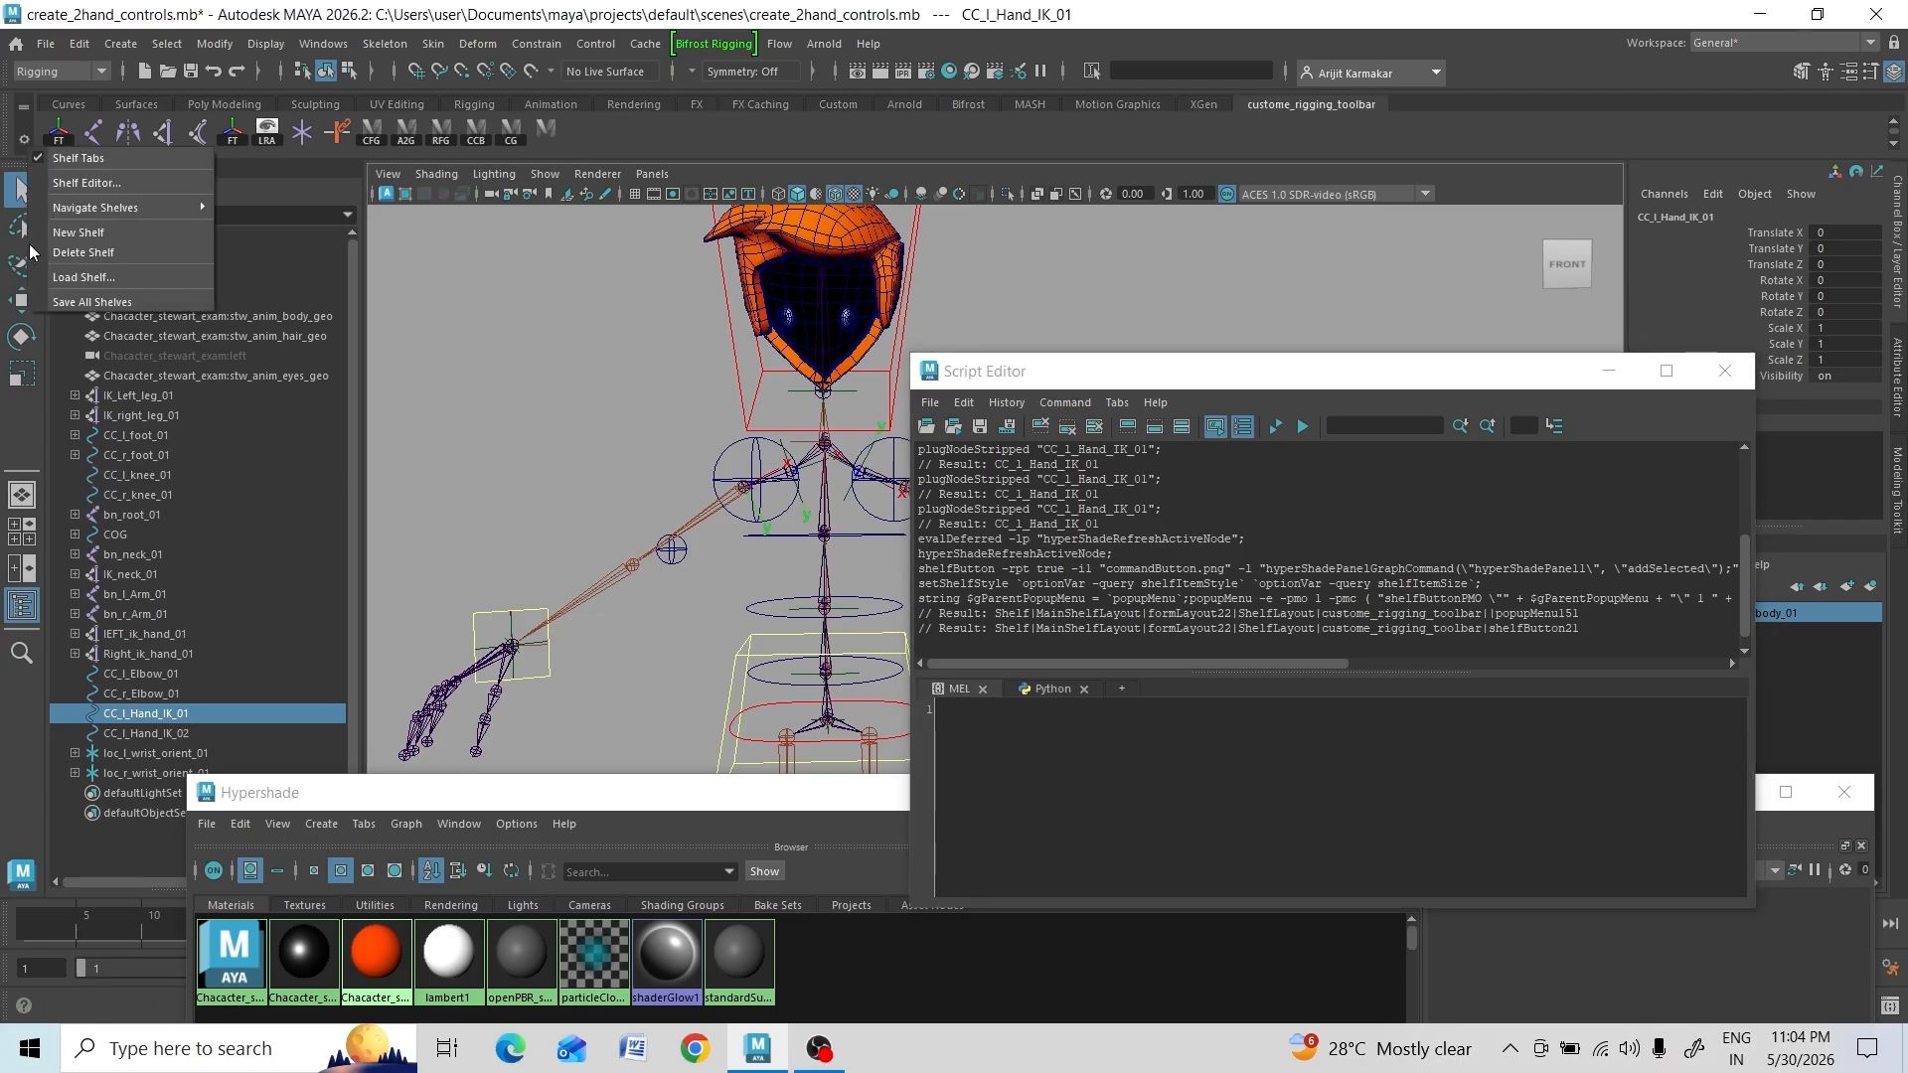
{"action": "left_click", "coordinate": [86, 183]}
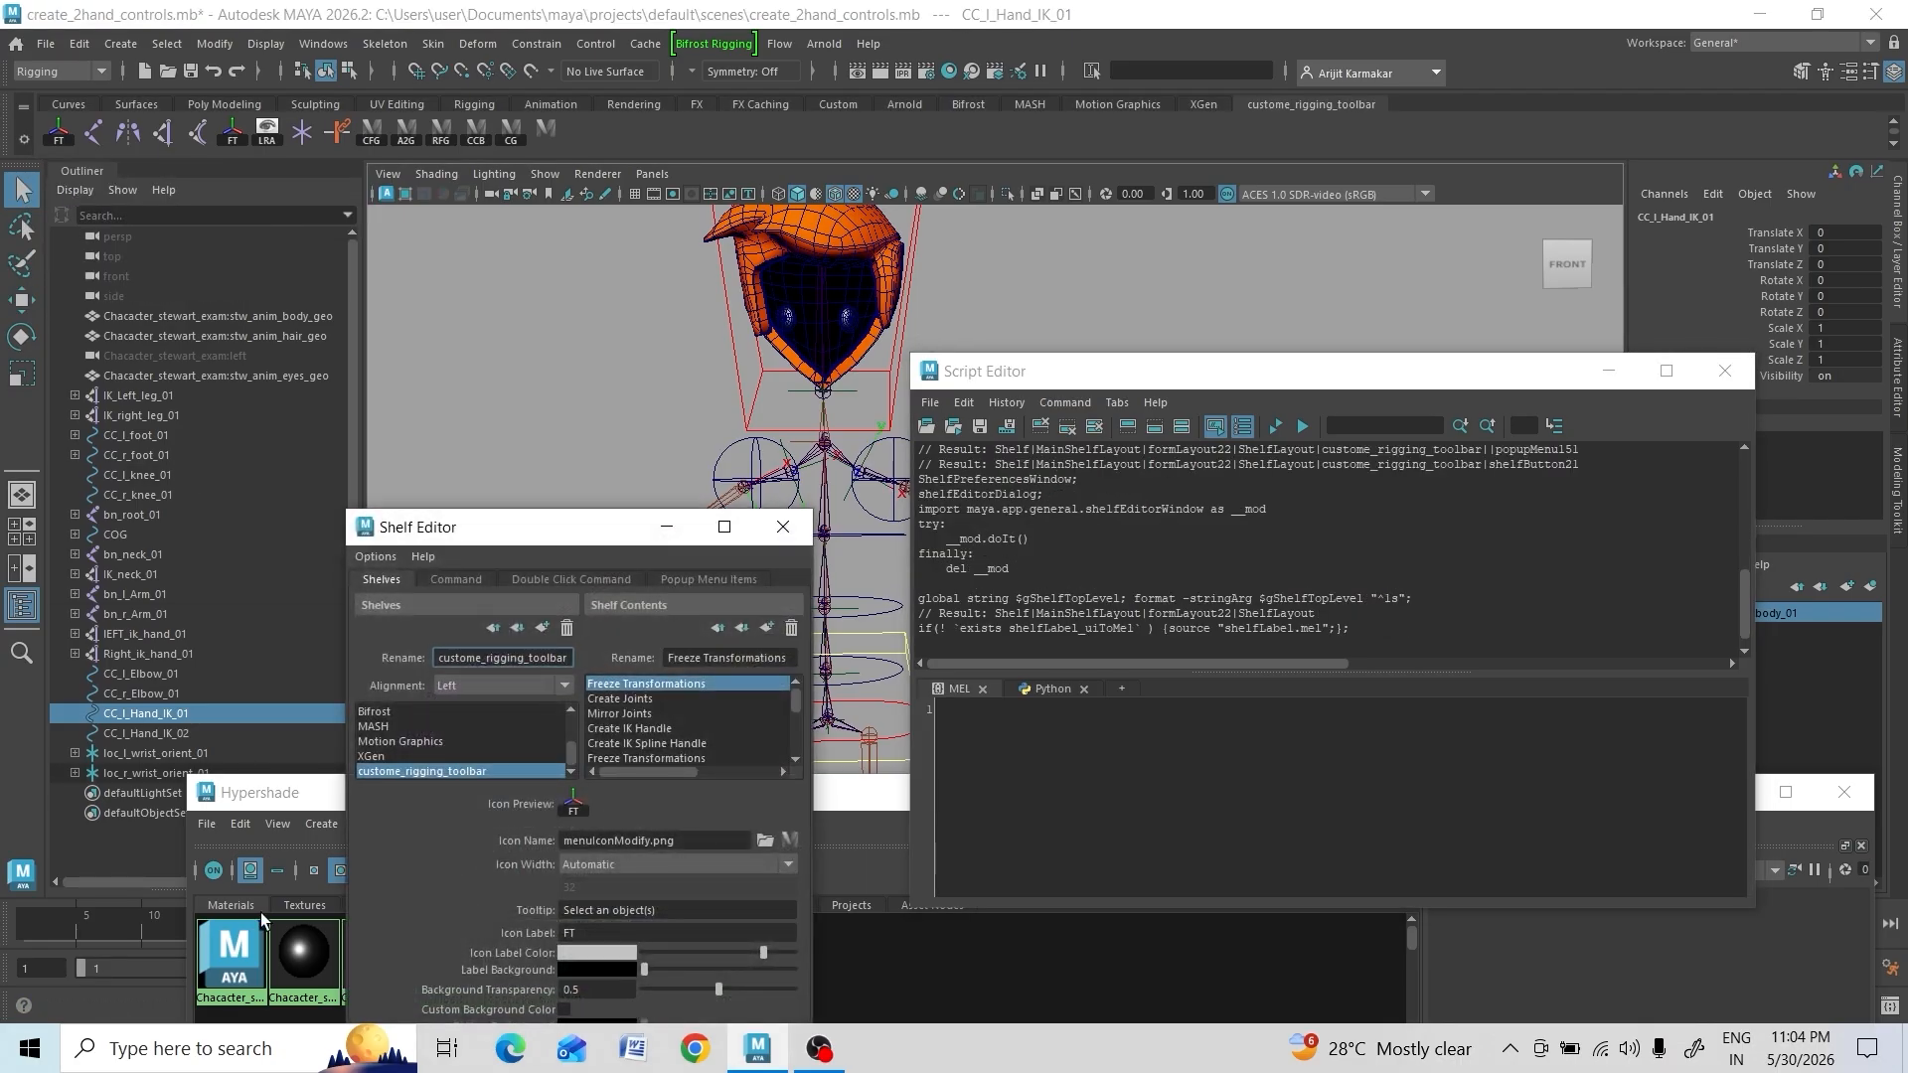
{"action": "left_click_drag", "start_coordinate": [529, 527], "coordinate": [593, 311]}
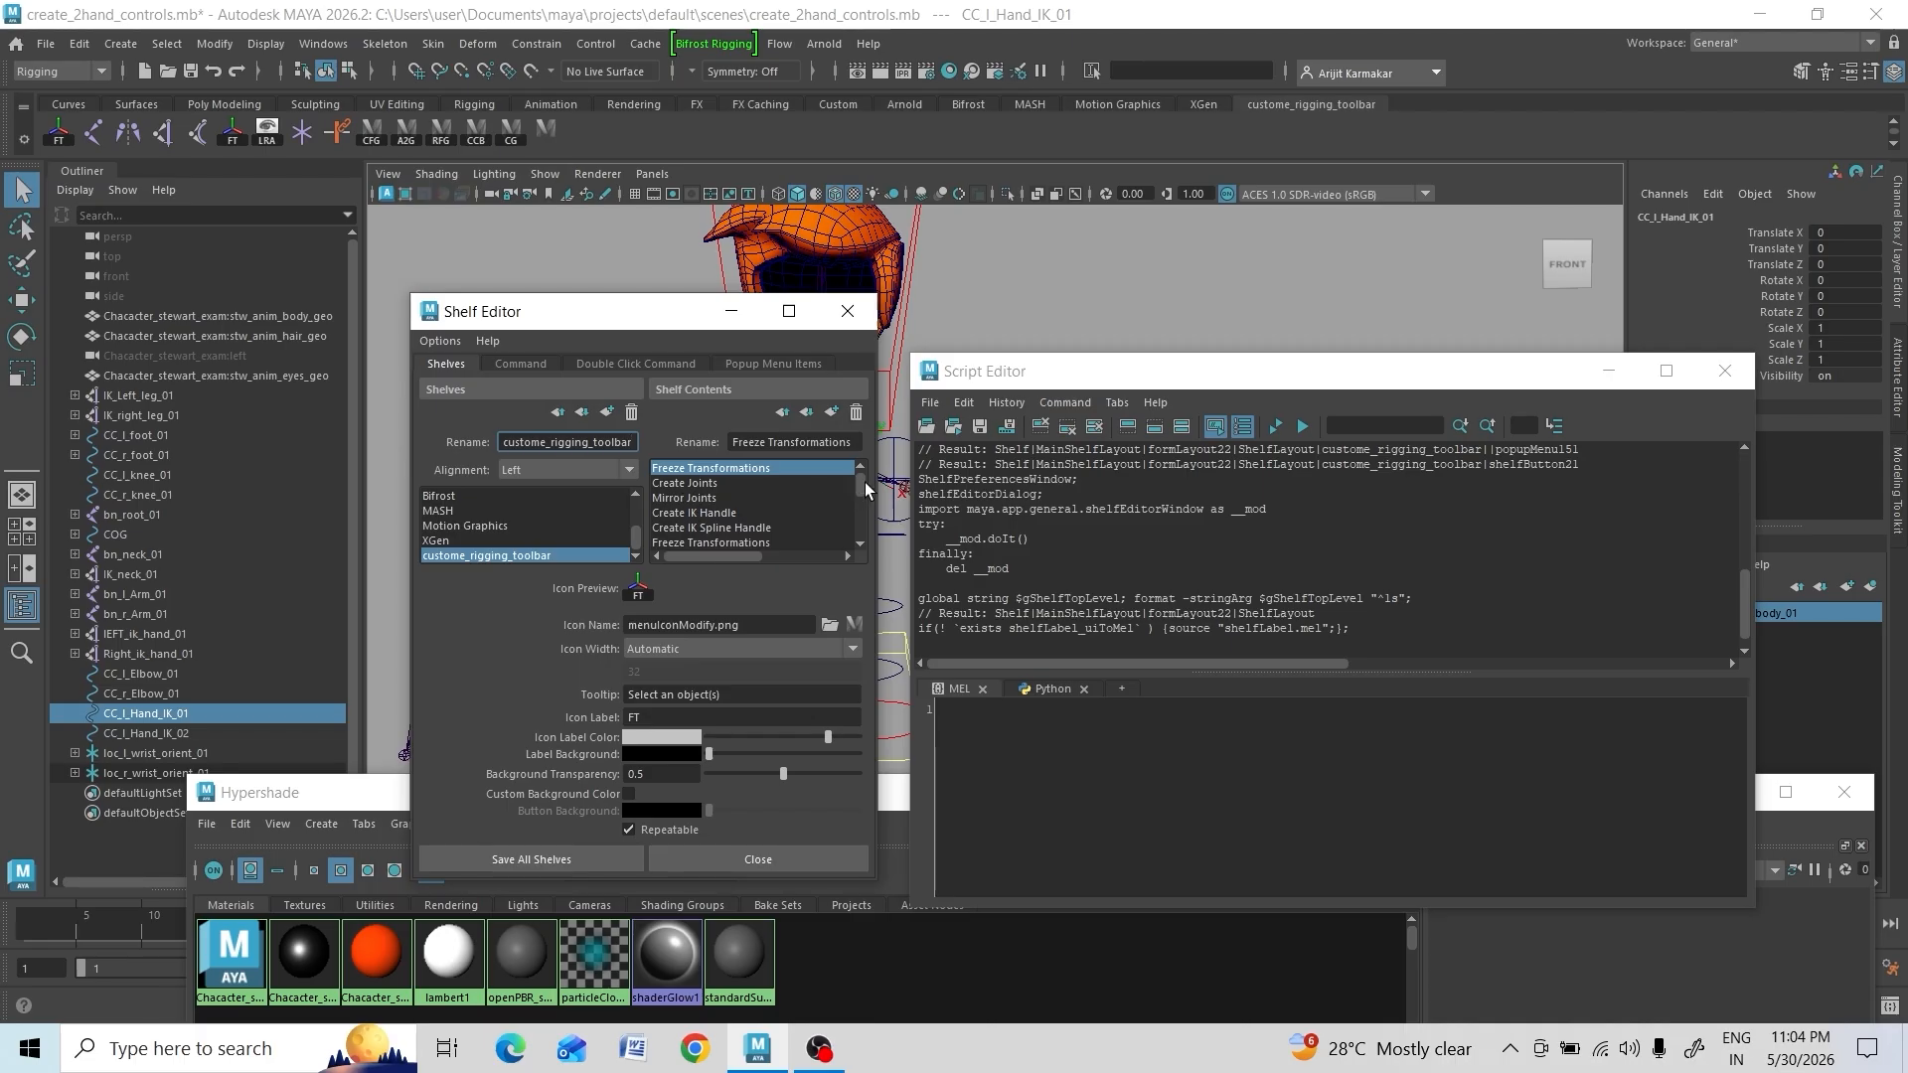
{"action": "left_click_drag", "start_coordinate": [865, 487], "coordinate": [861, 579]}
{"action": "left_click", "coordinate": [791, 546]}
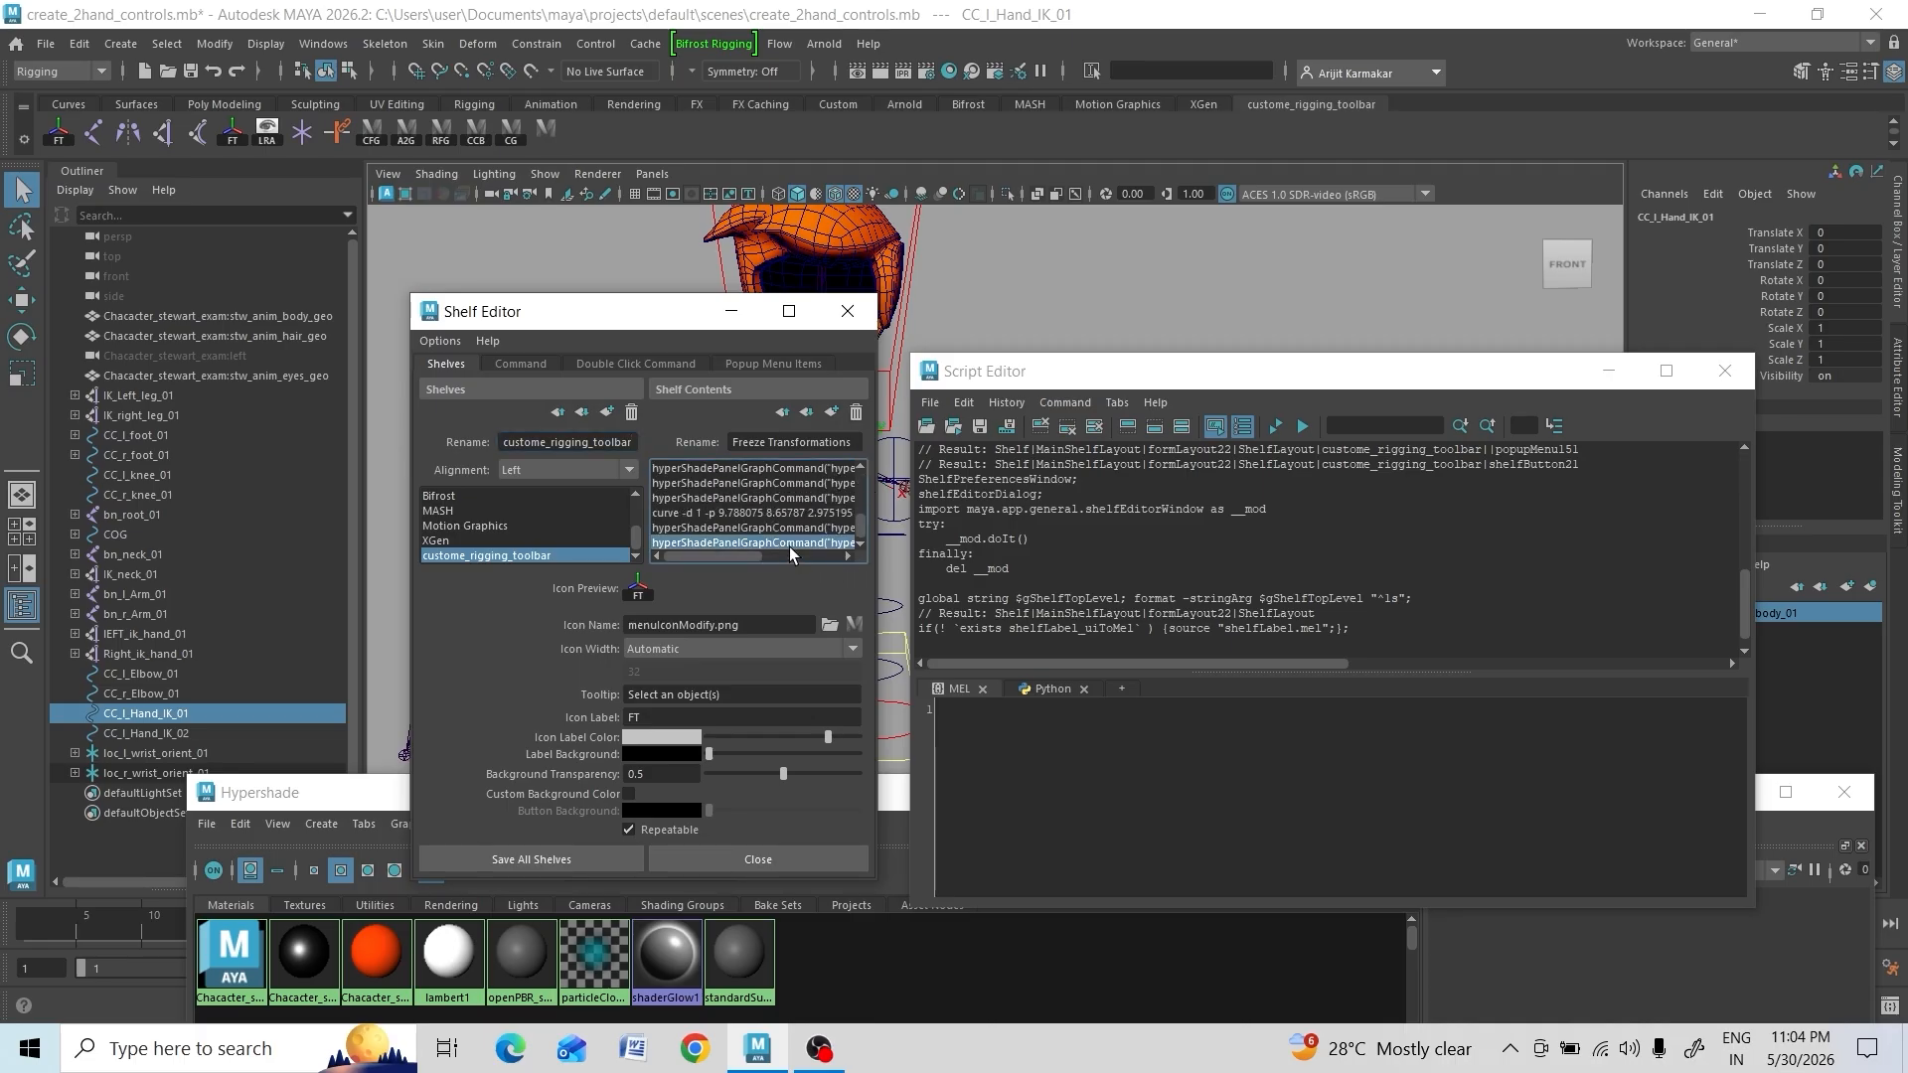
{"action": "left_click", "coordinate": [676, 717]}
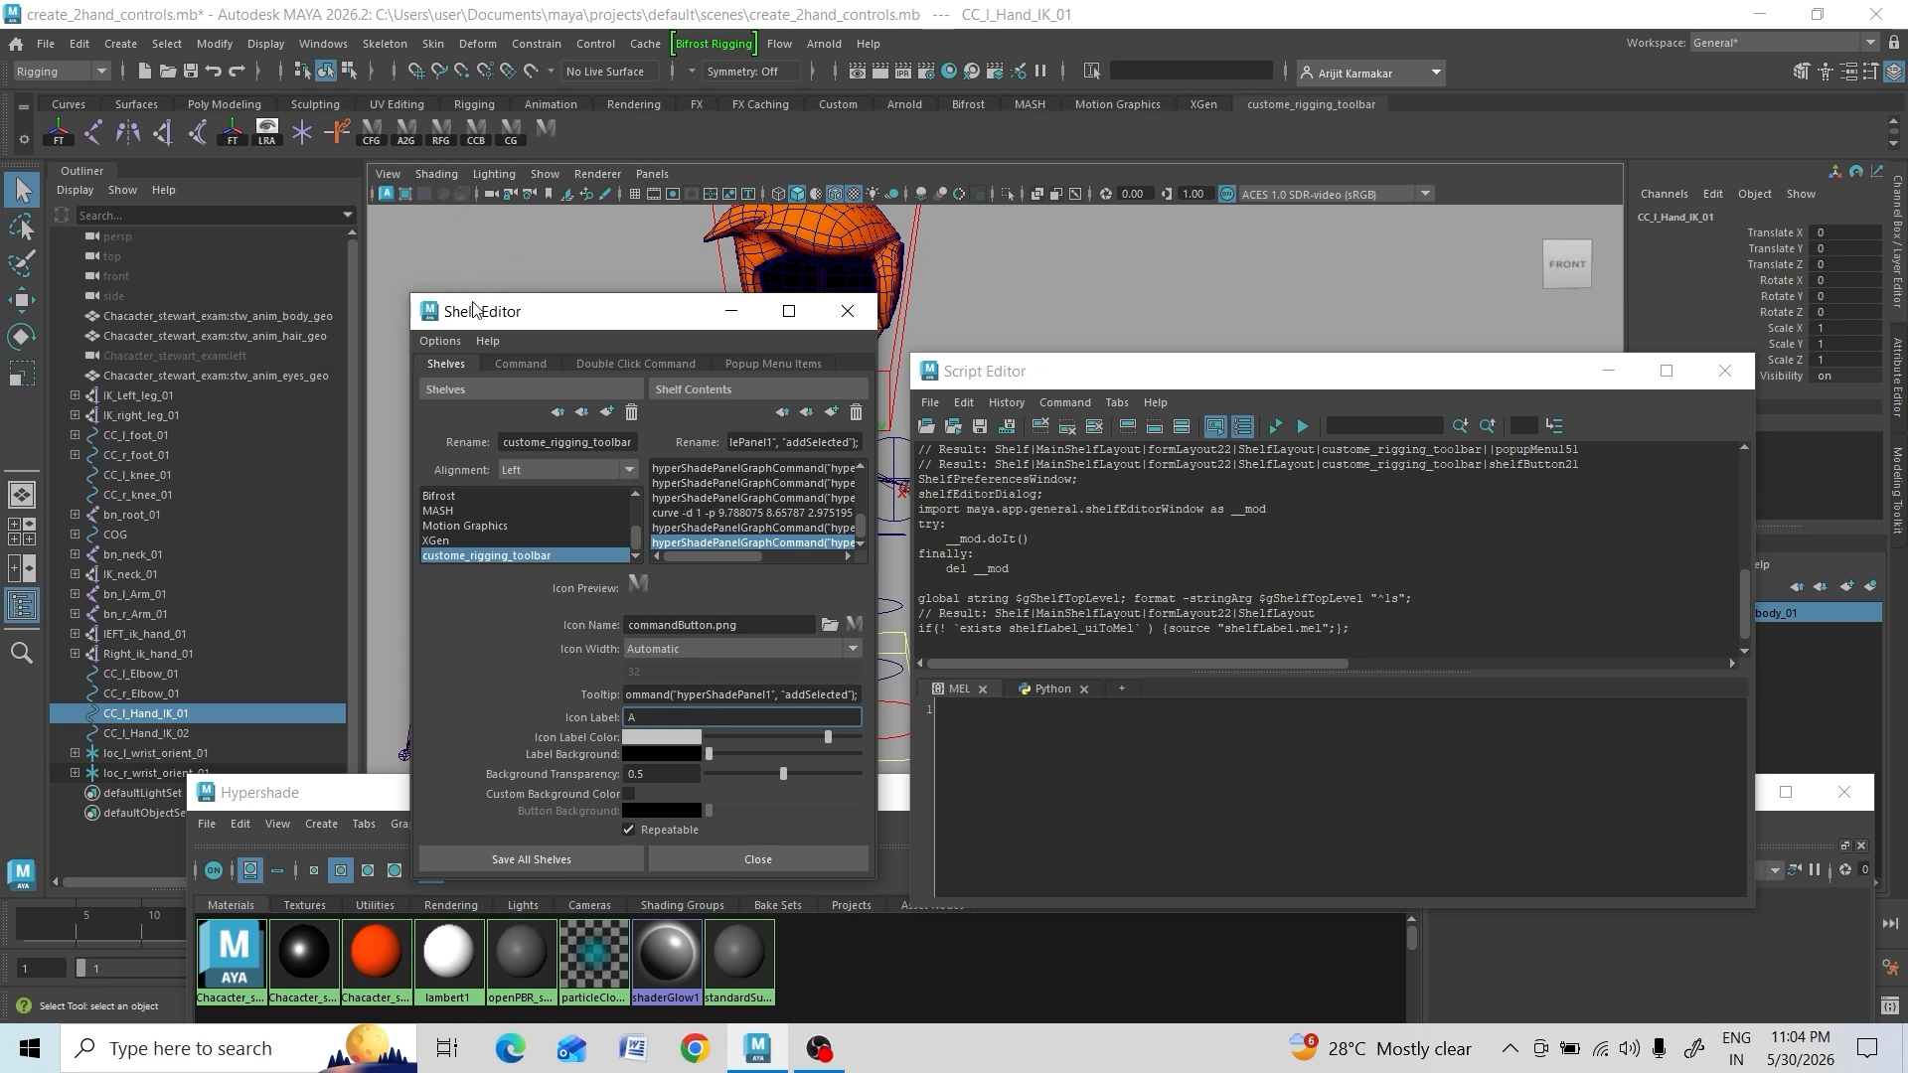
{"action": "type", "text": "g"}
Replace the addSelected shelf item's tooltip with "Add to graph"
{"action": "left_click", "coordinate": [679, 695]}
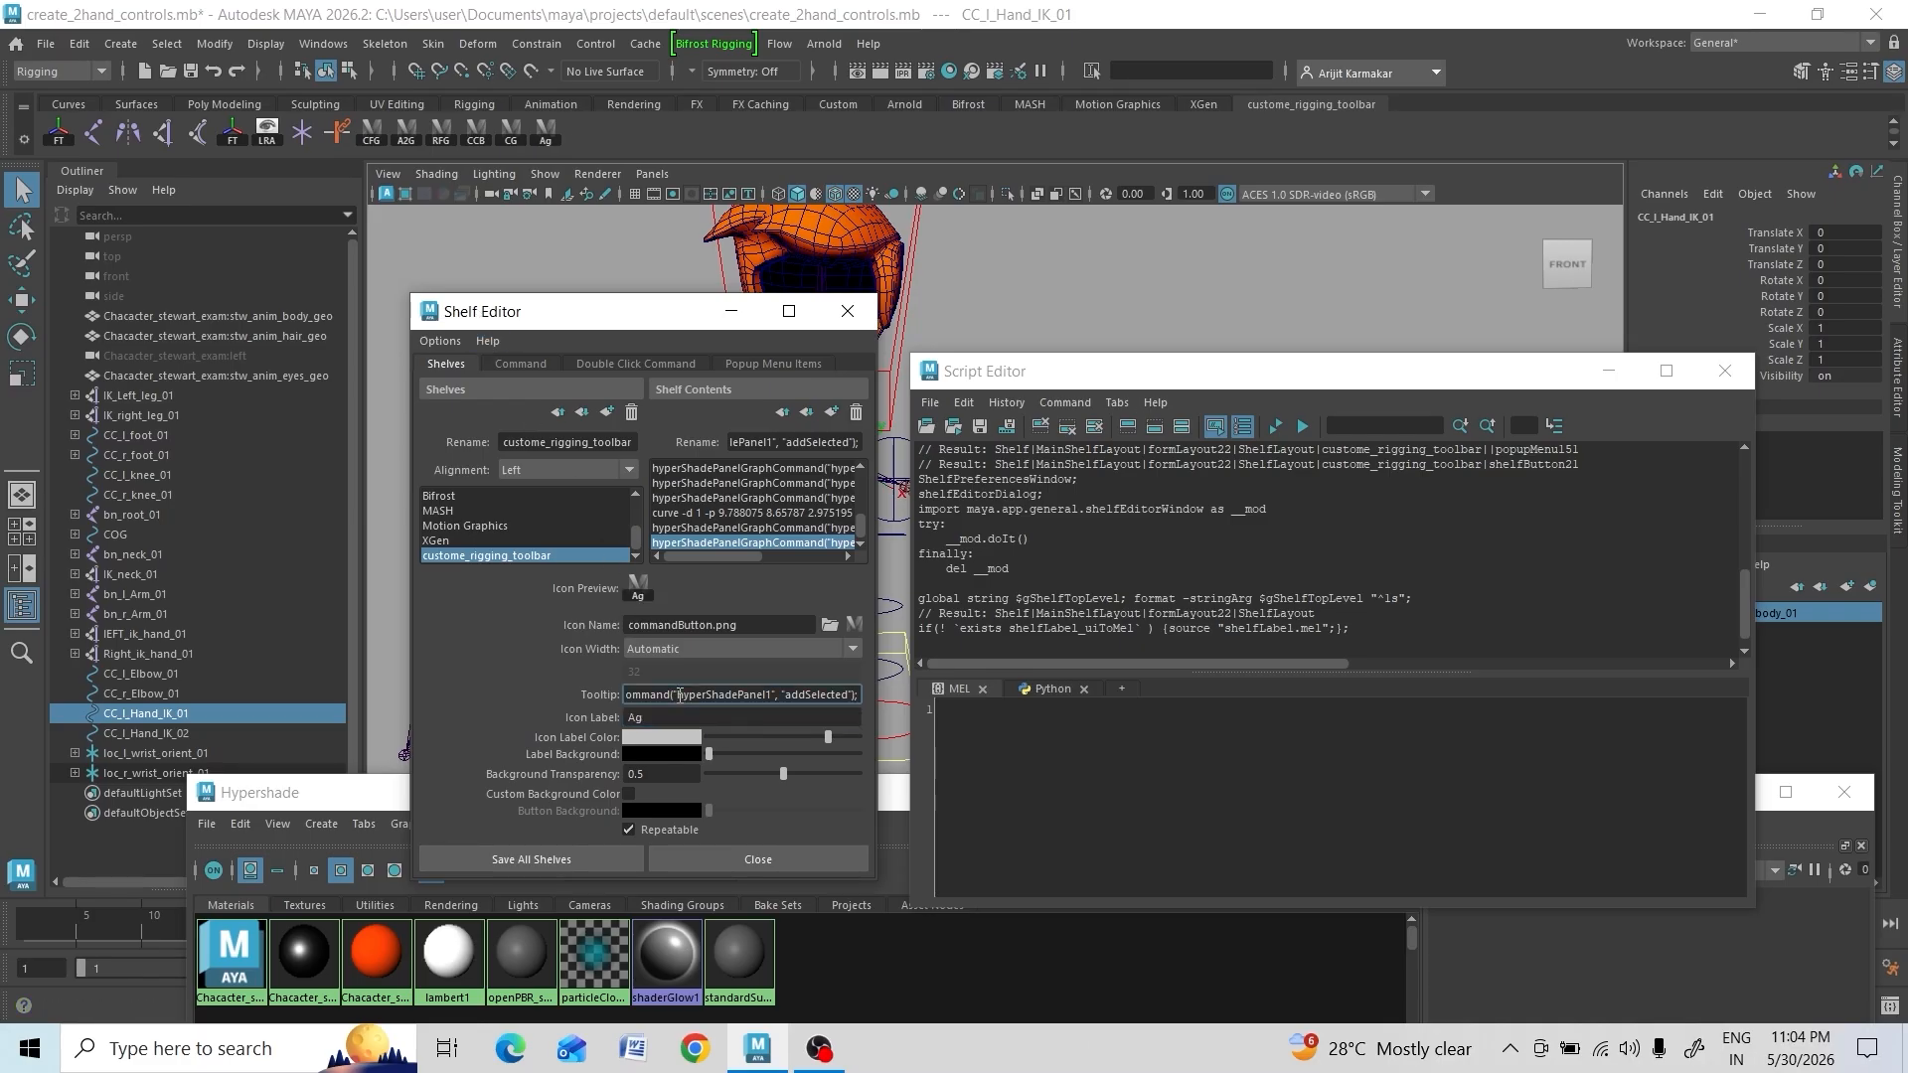
{"action": "triple_click", "coordinate": [679, 695]}
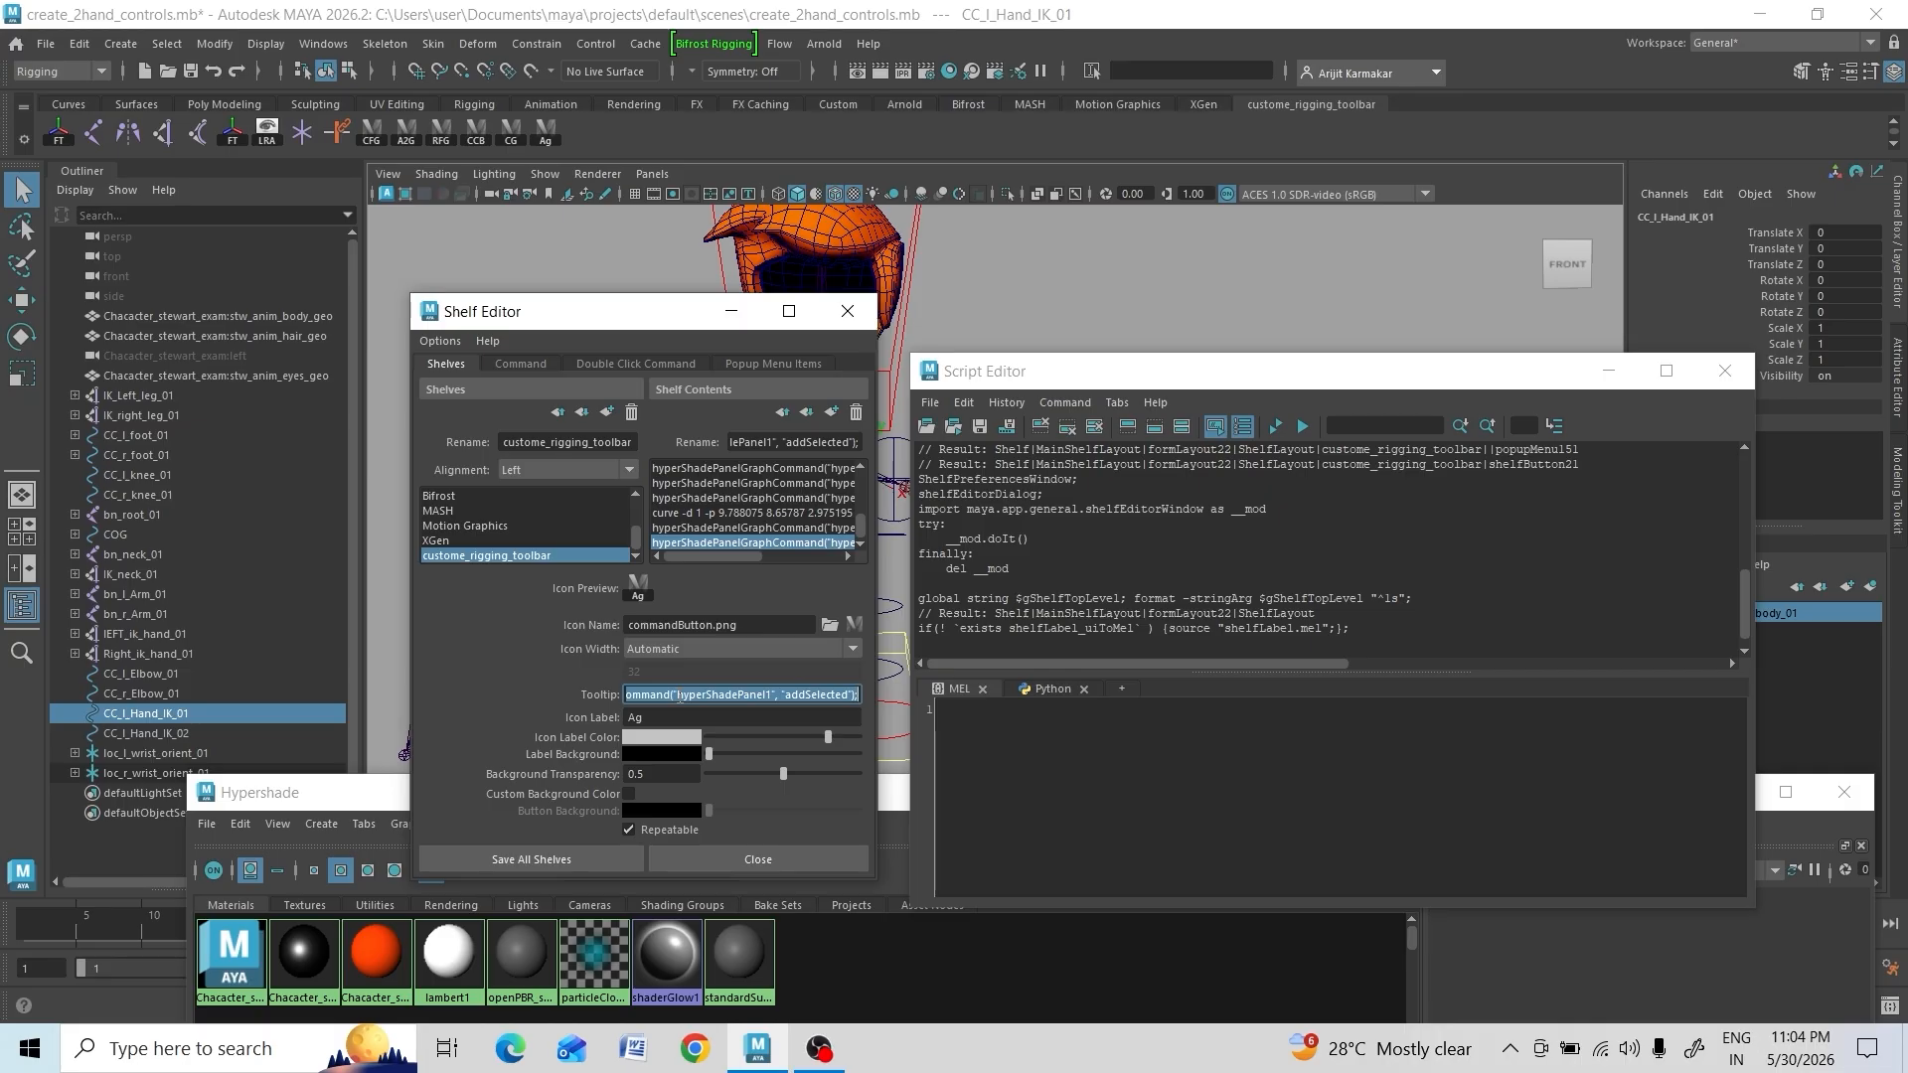
{"action": "type", "text": "Add"}
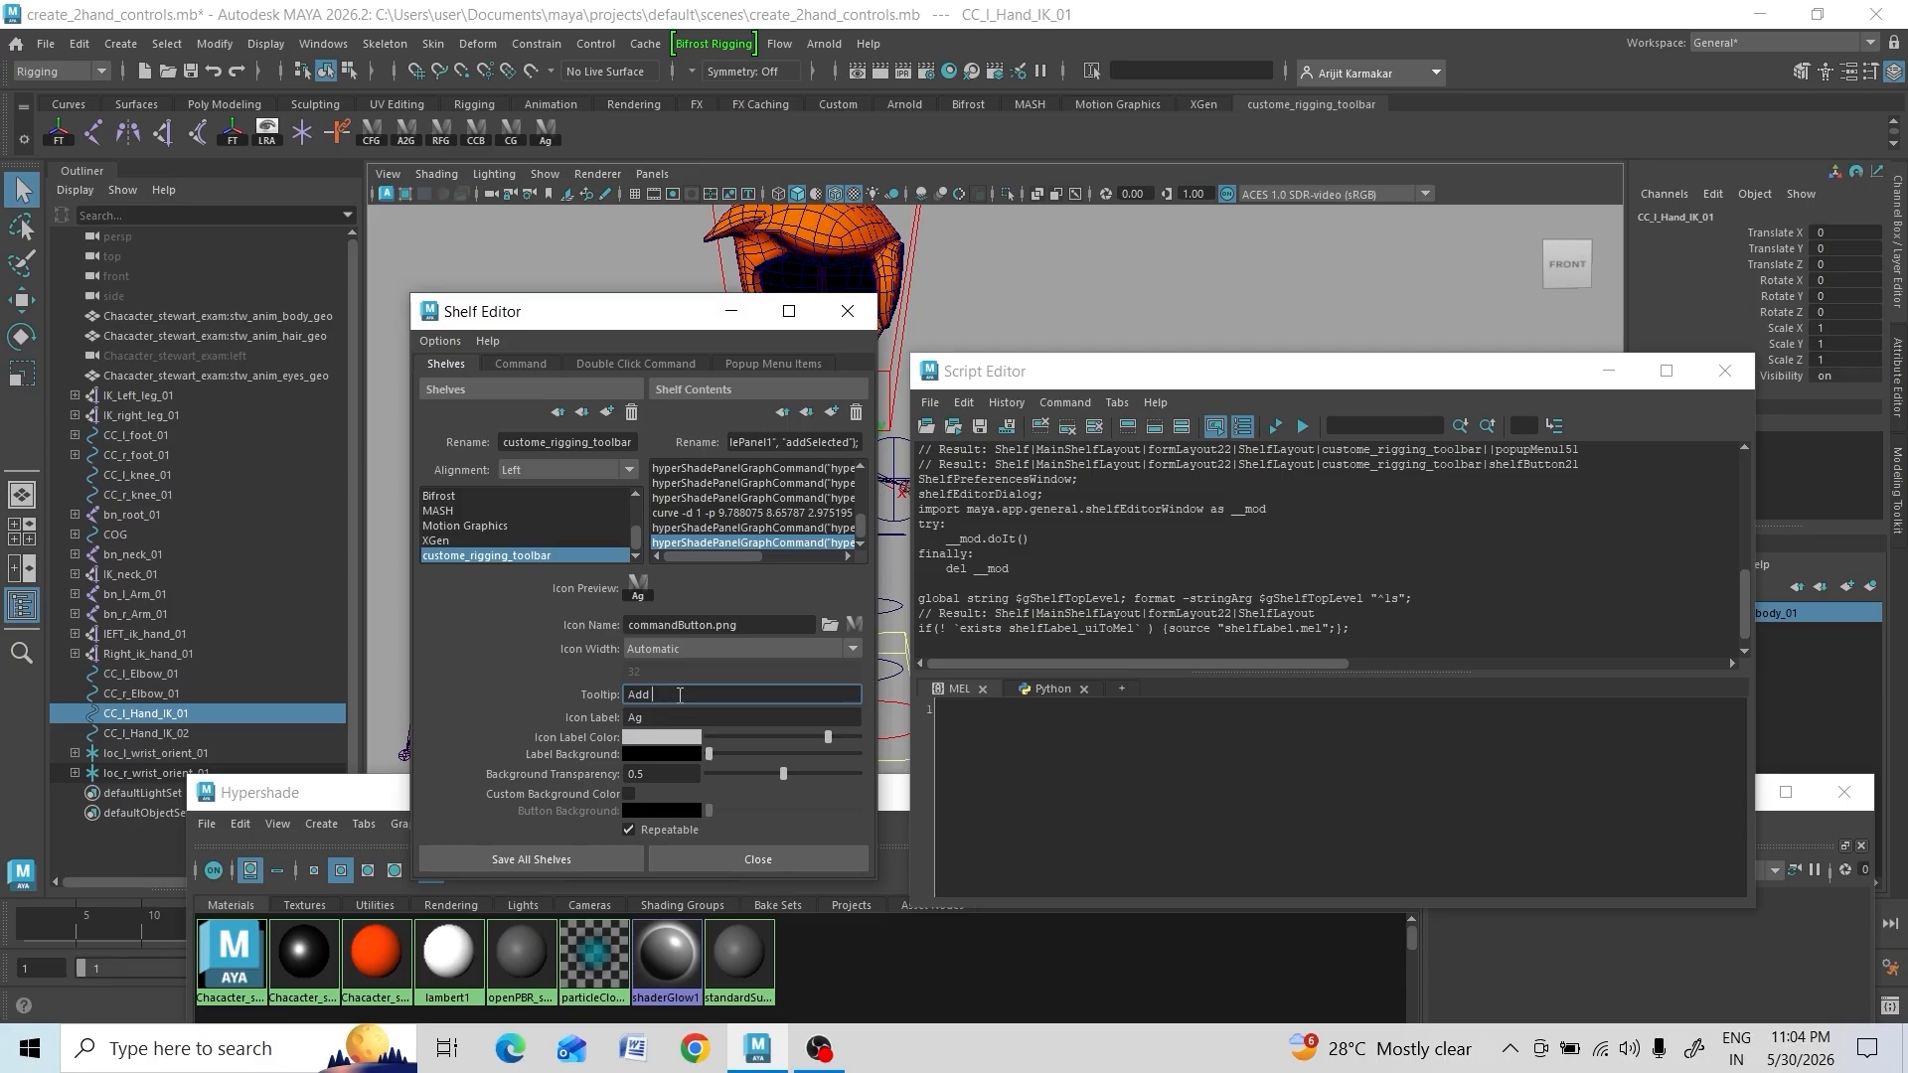
{"action": "type", "text": "to graph"}
{"action": "key", "text": "Return"}
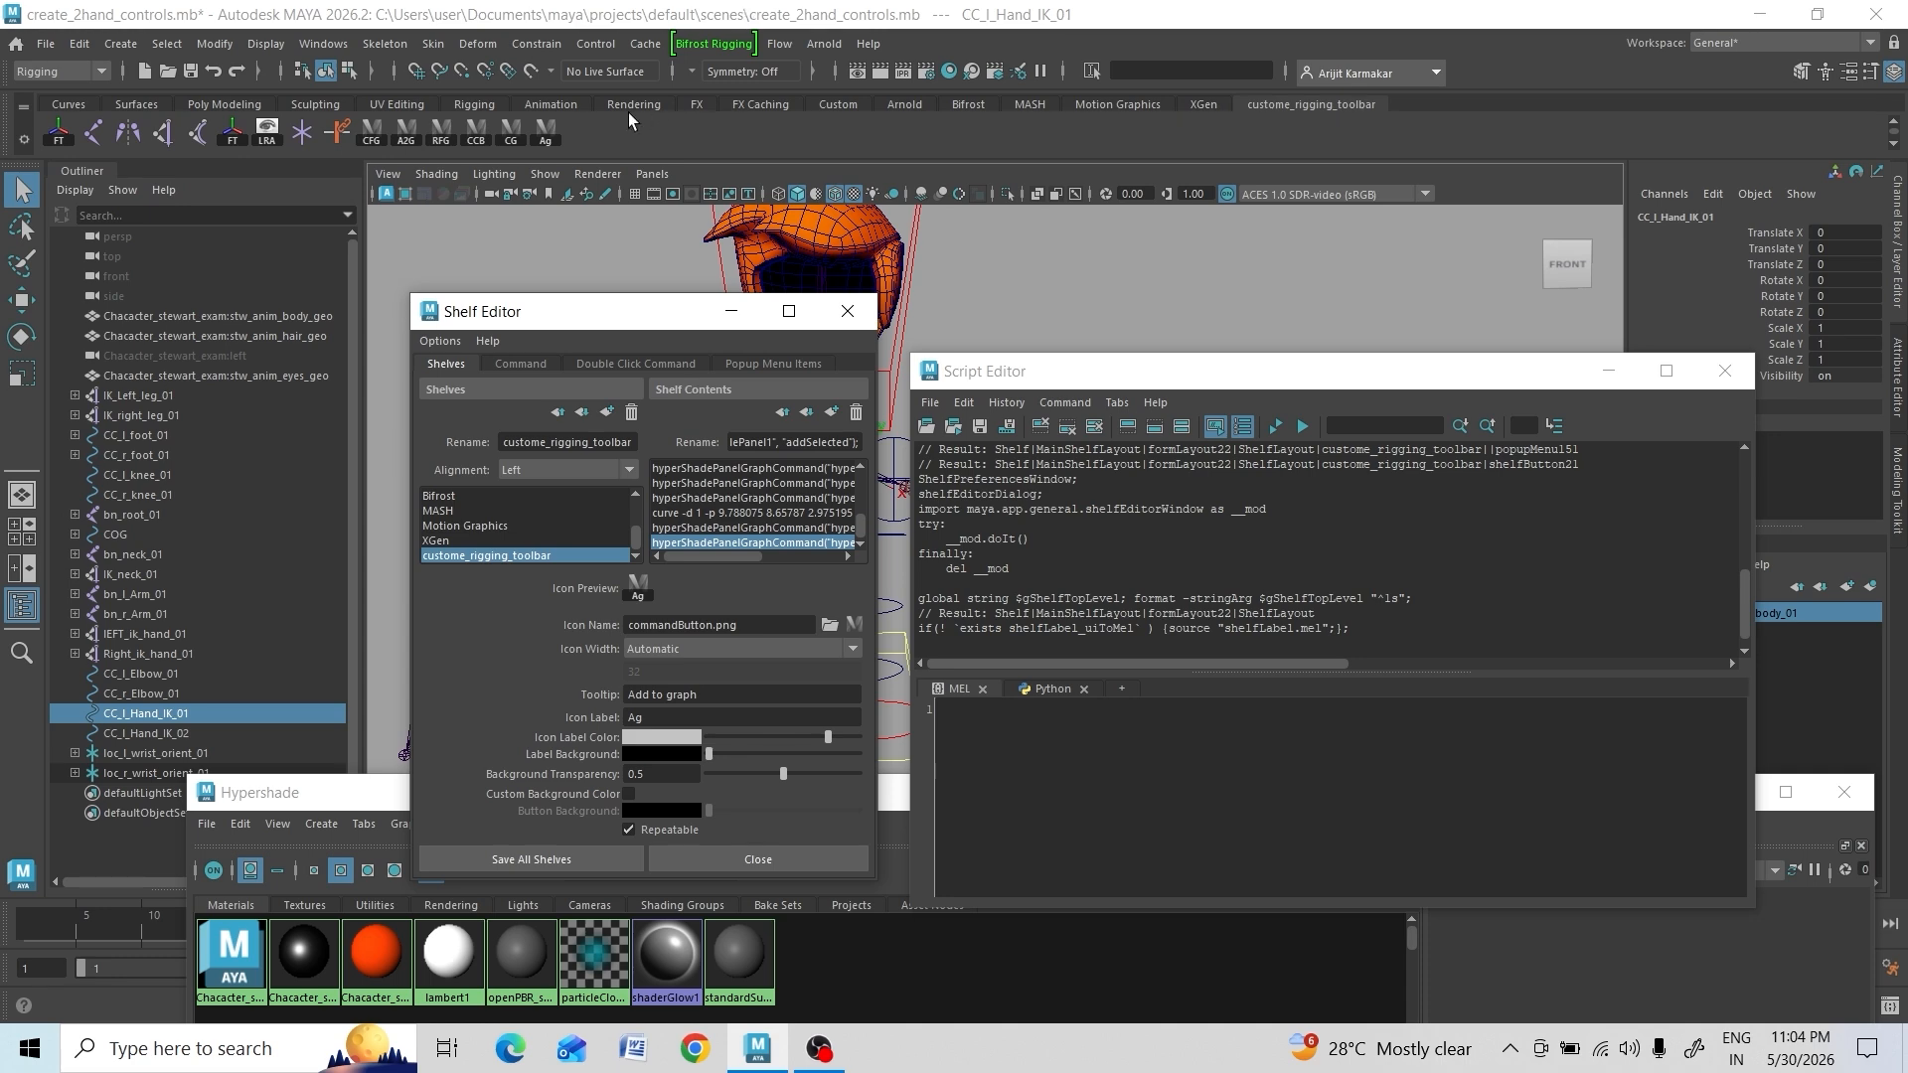
Test the shelf items in the Hypershade by clearing the graph with CG and re-adding the selected hand control with Ag
{"action": "left_click", "coordinate": [542, 134]}
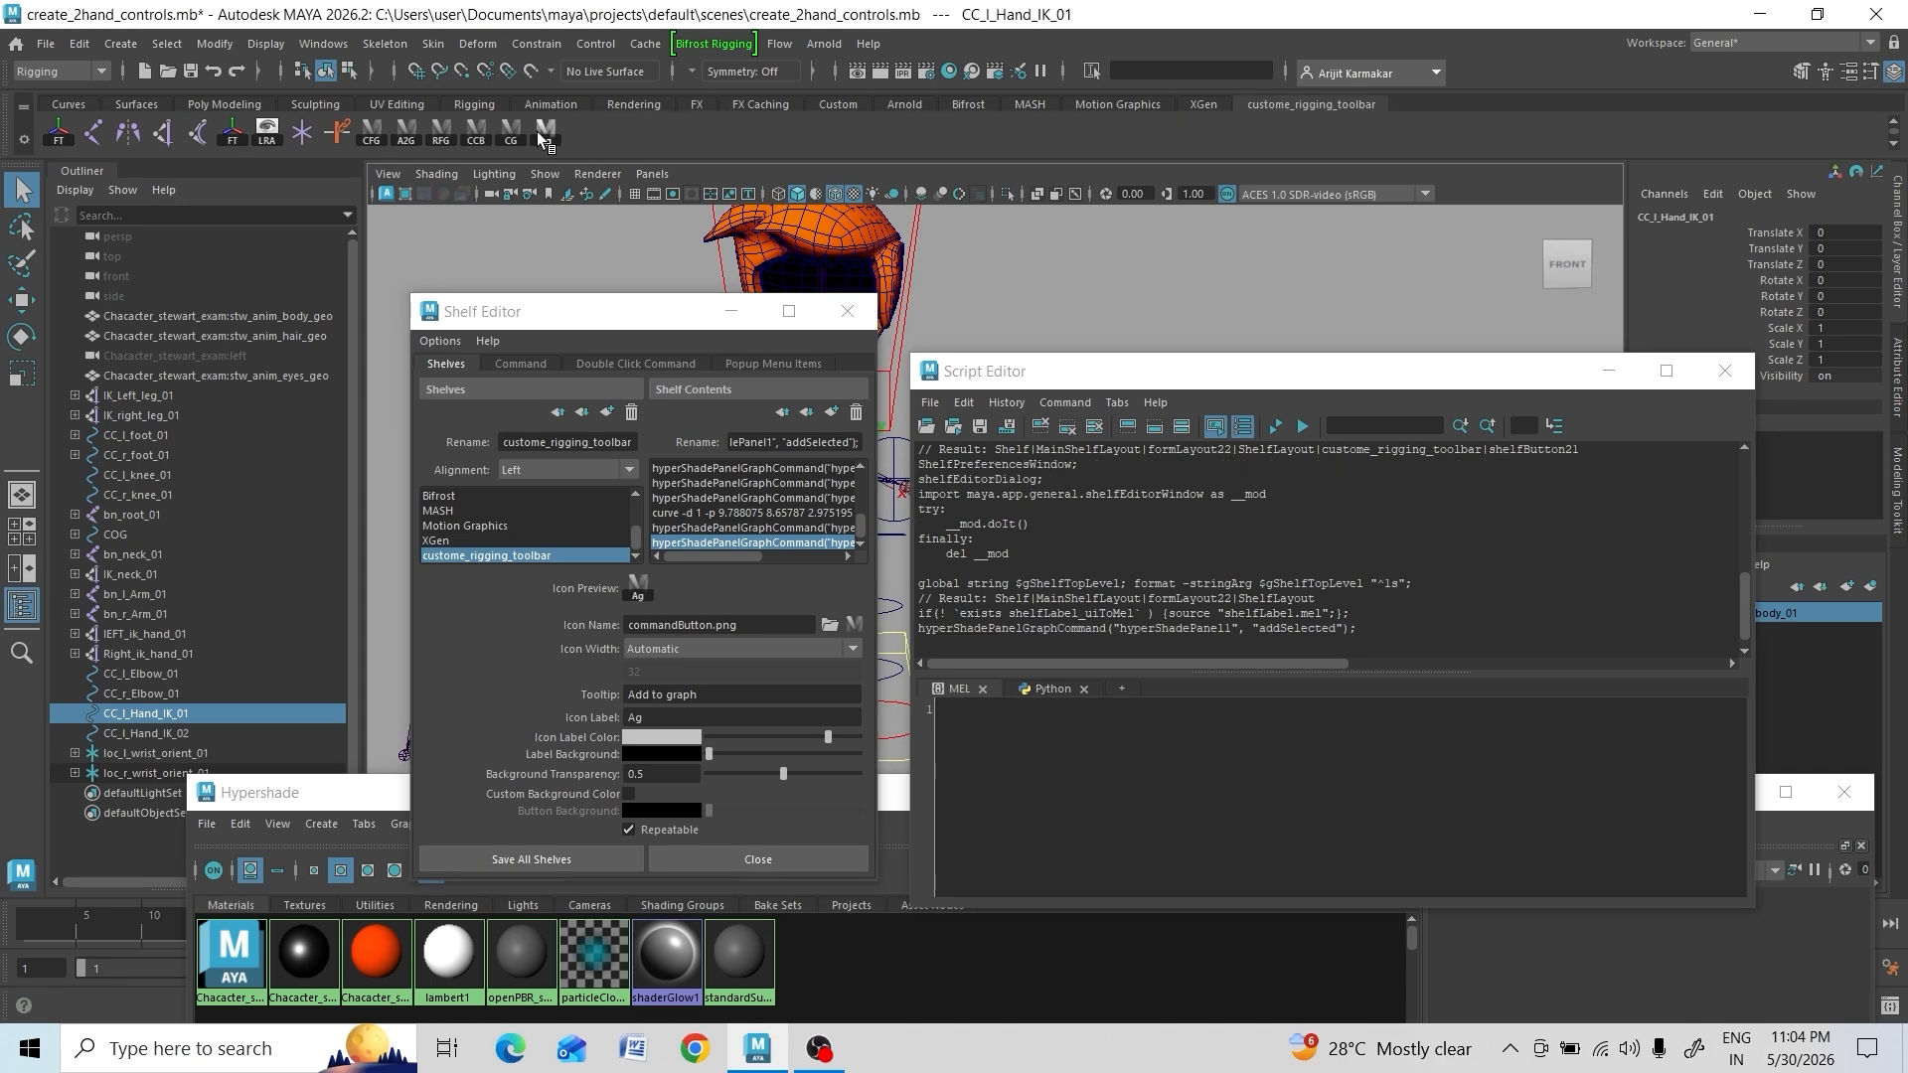
{"action": "left_click_drag", "start_coordinate": [697, 325], "coordinate": [443, 308]}
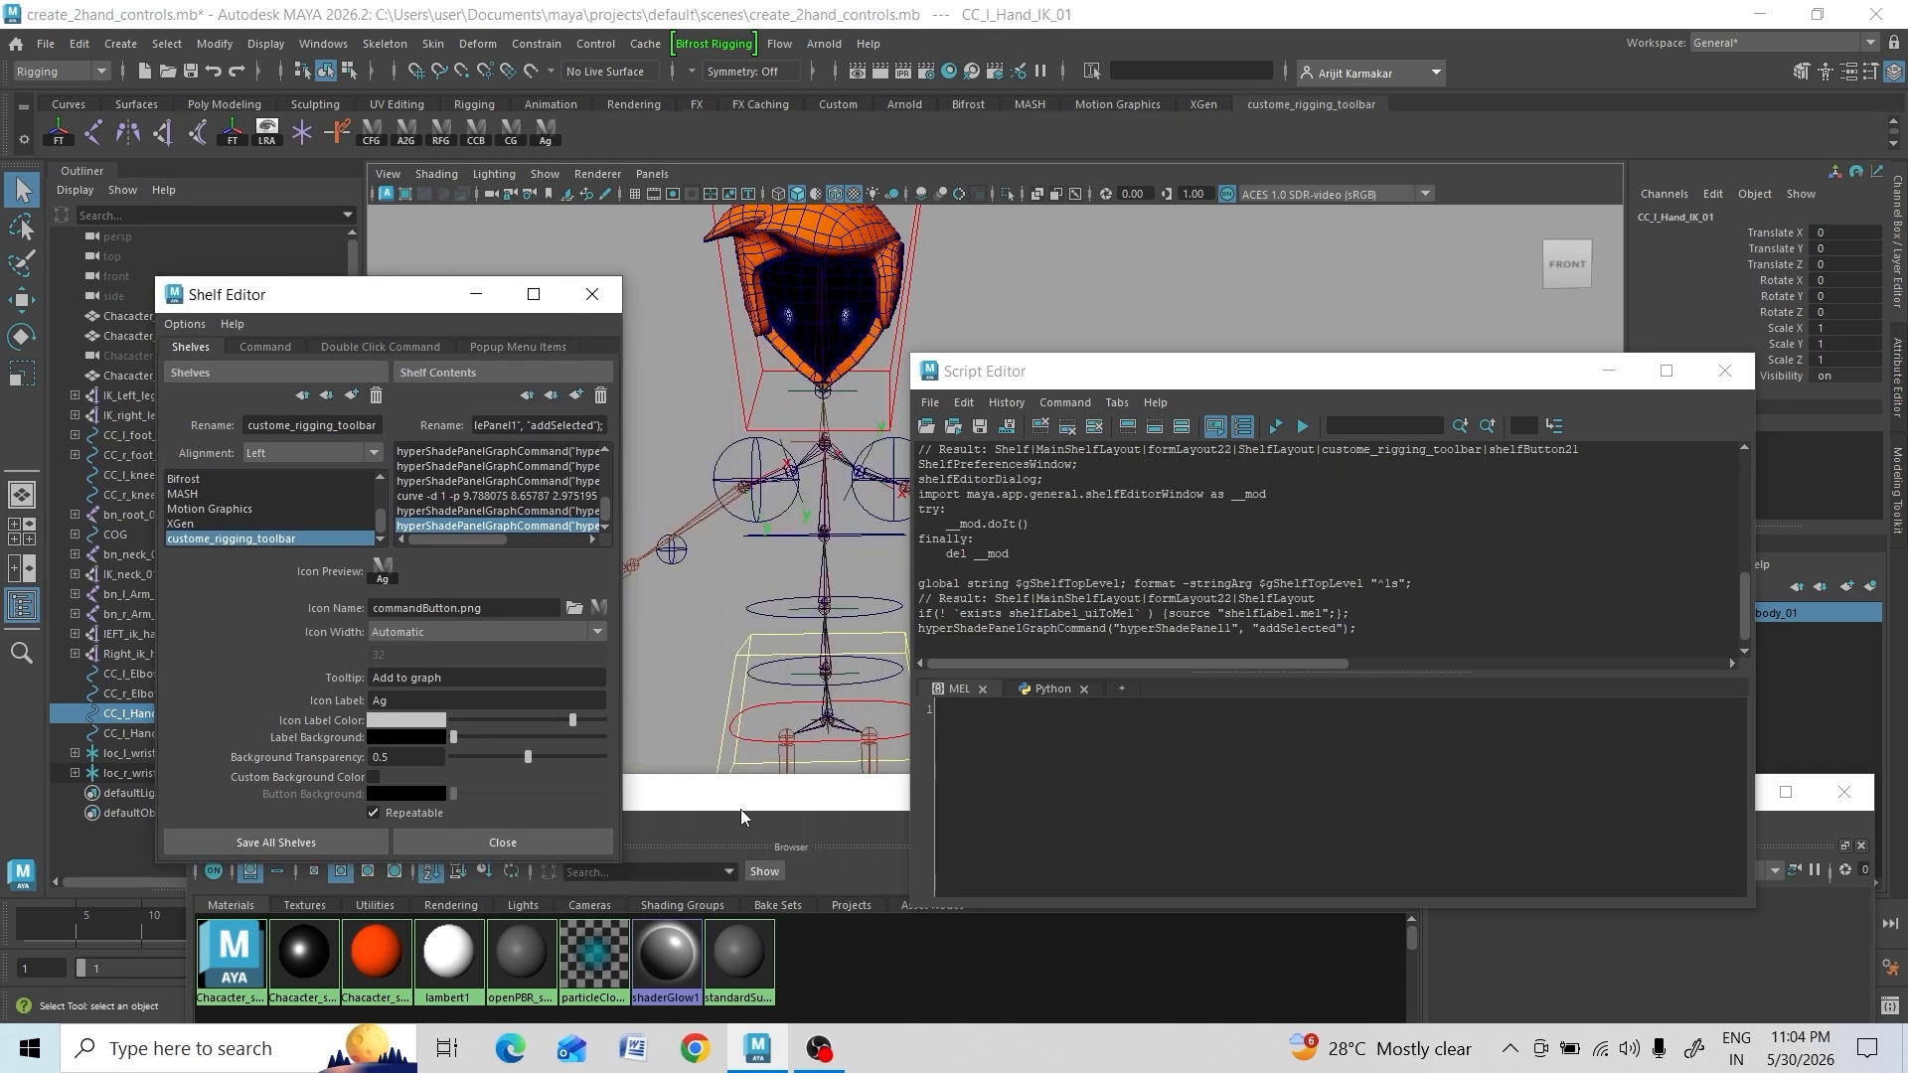
{"action": "left_click_drag", "start_coordinate": [760, 807], "coordinate": [1145, 129]}
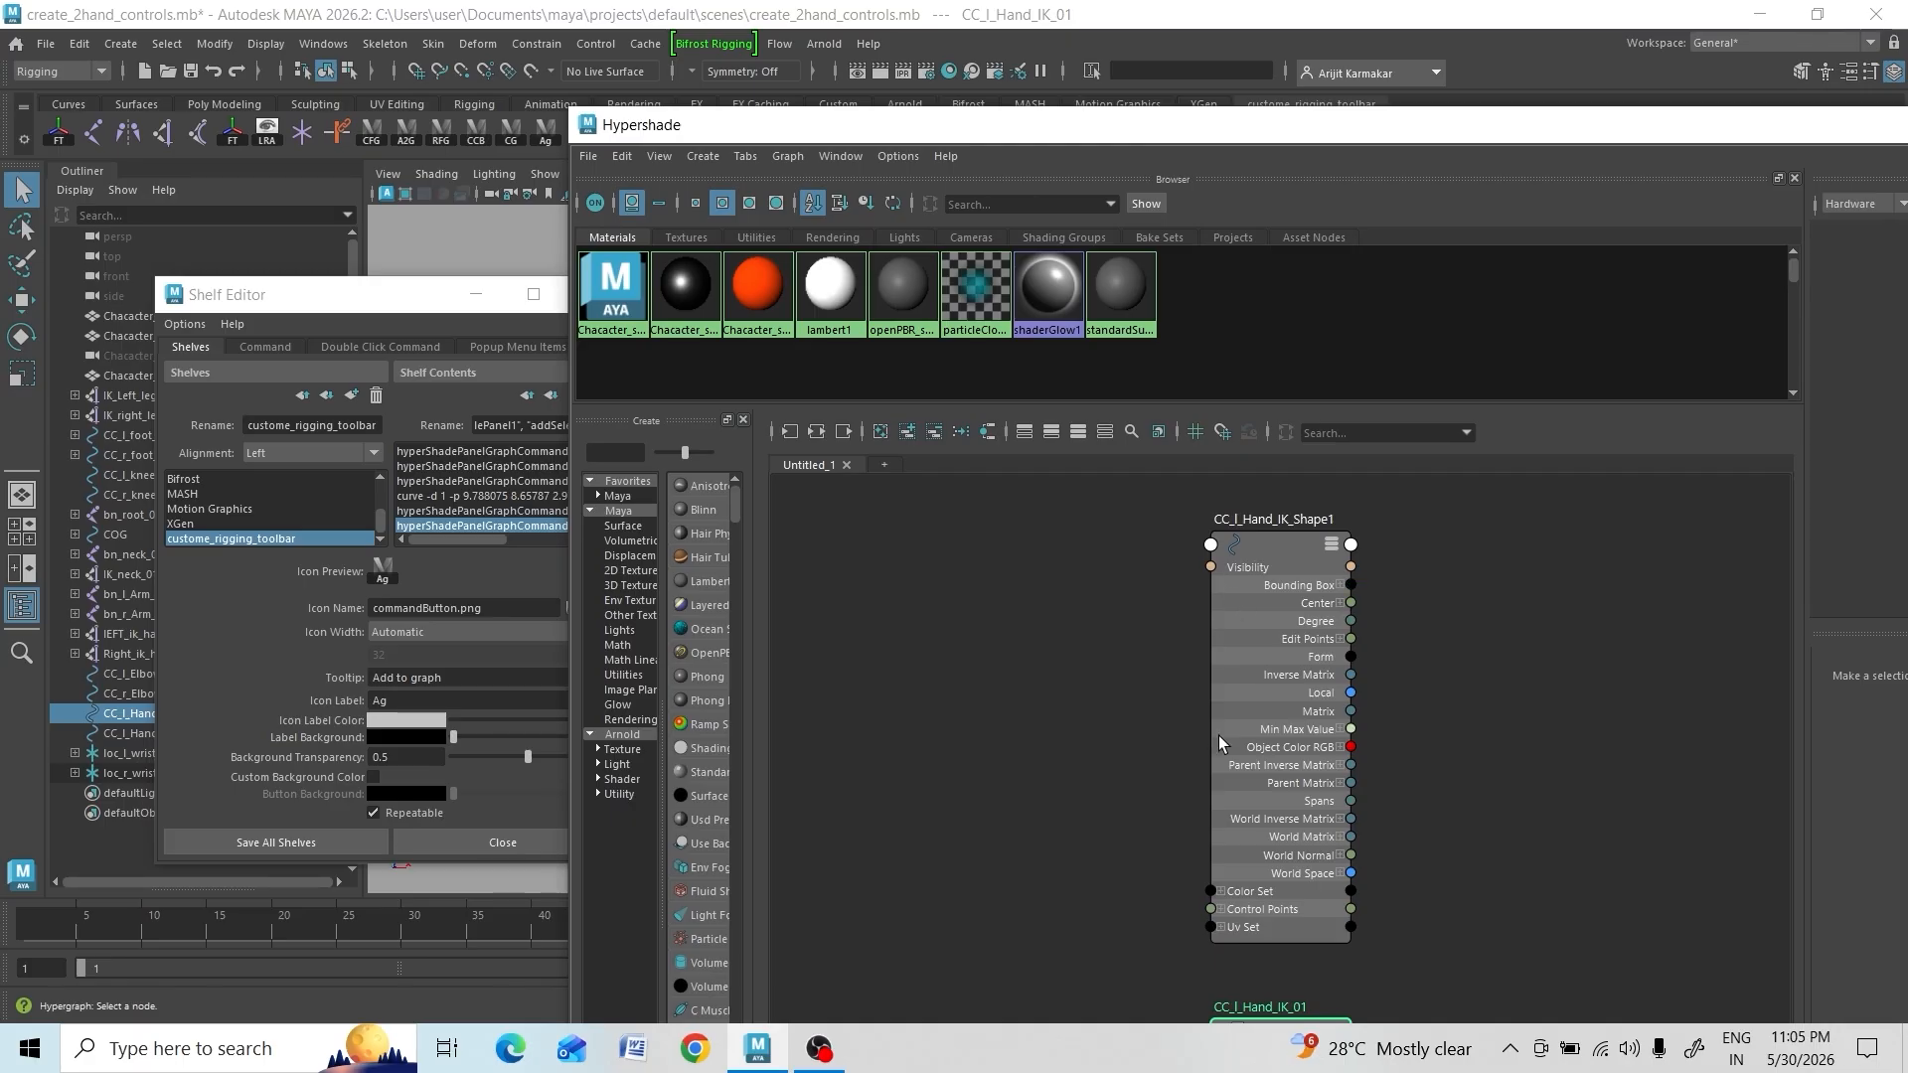
{"action": "left_click", "coordinate": [517, 137]}
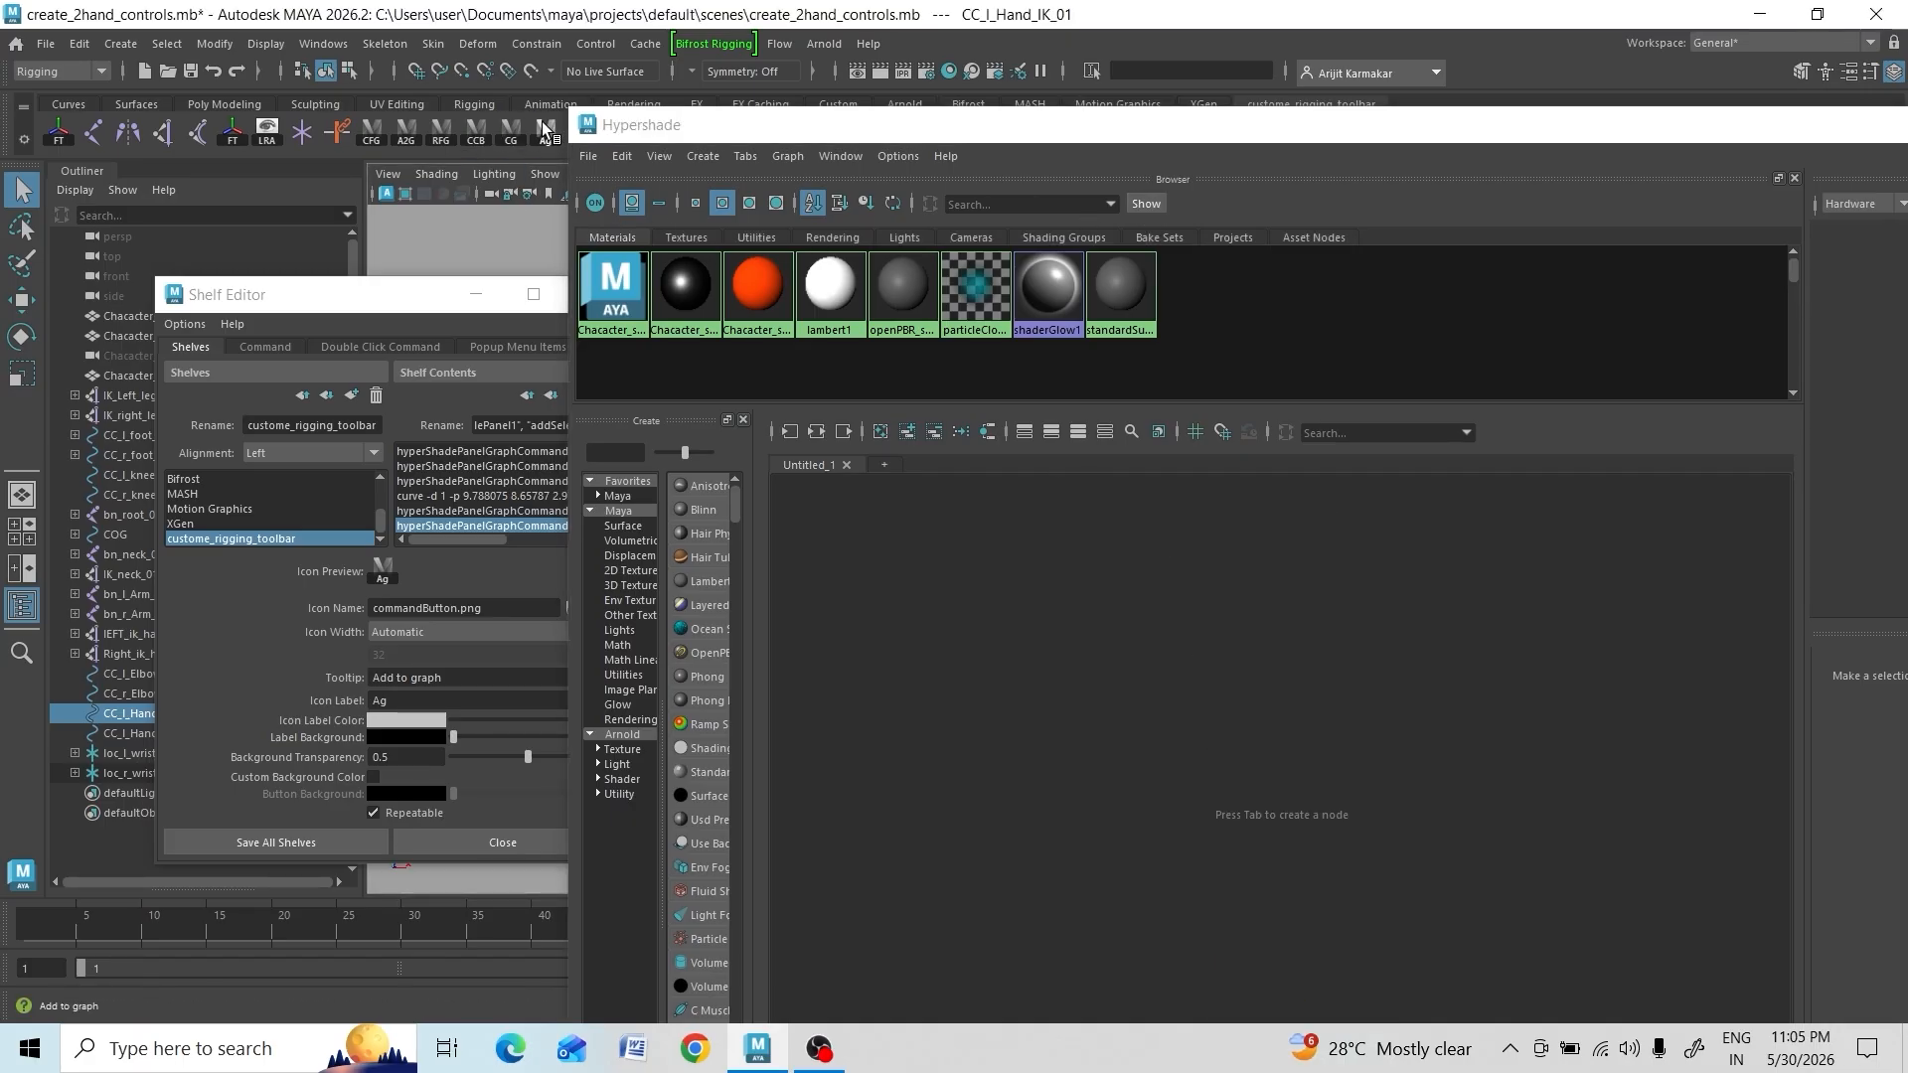
{"action": "left_click", "coordinate": [545, 131]}
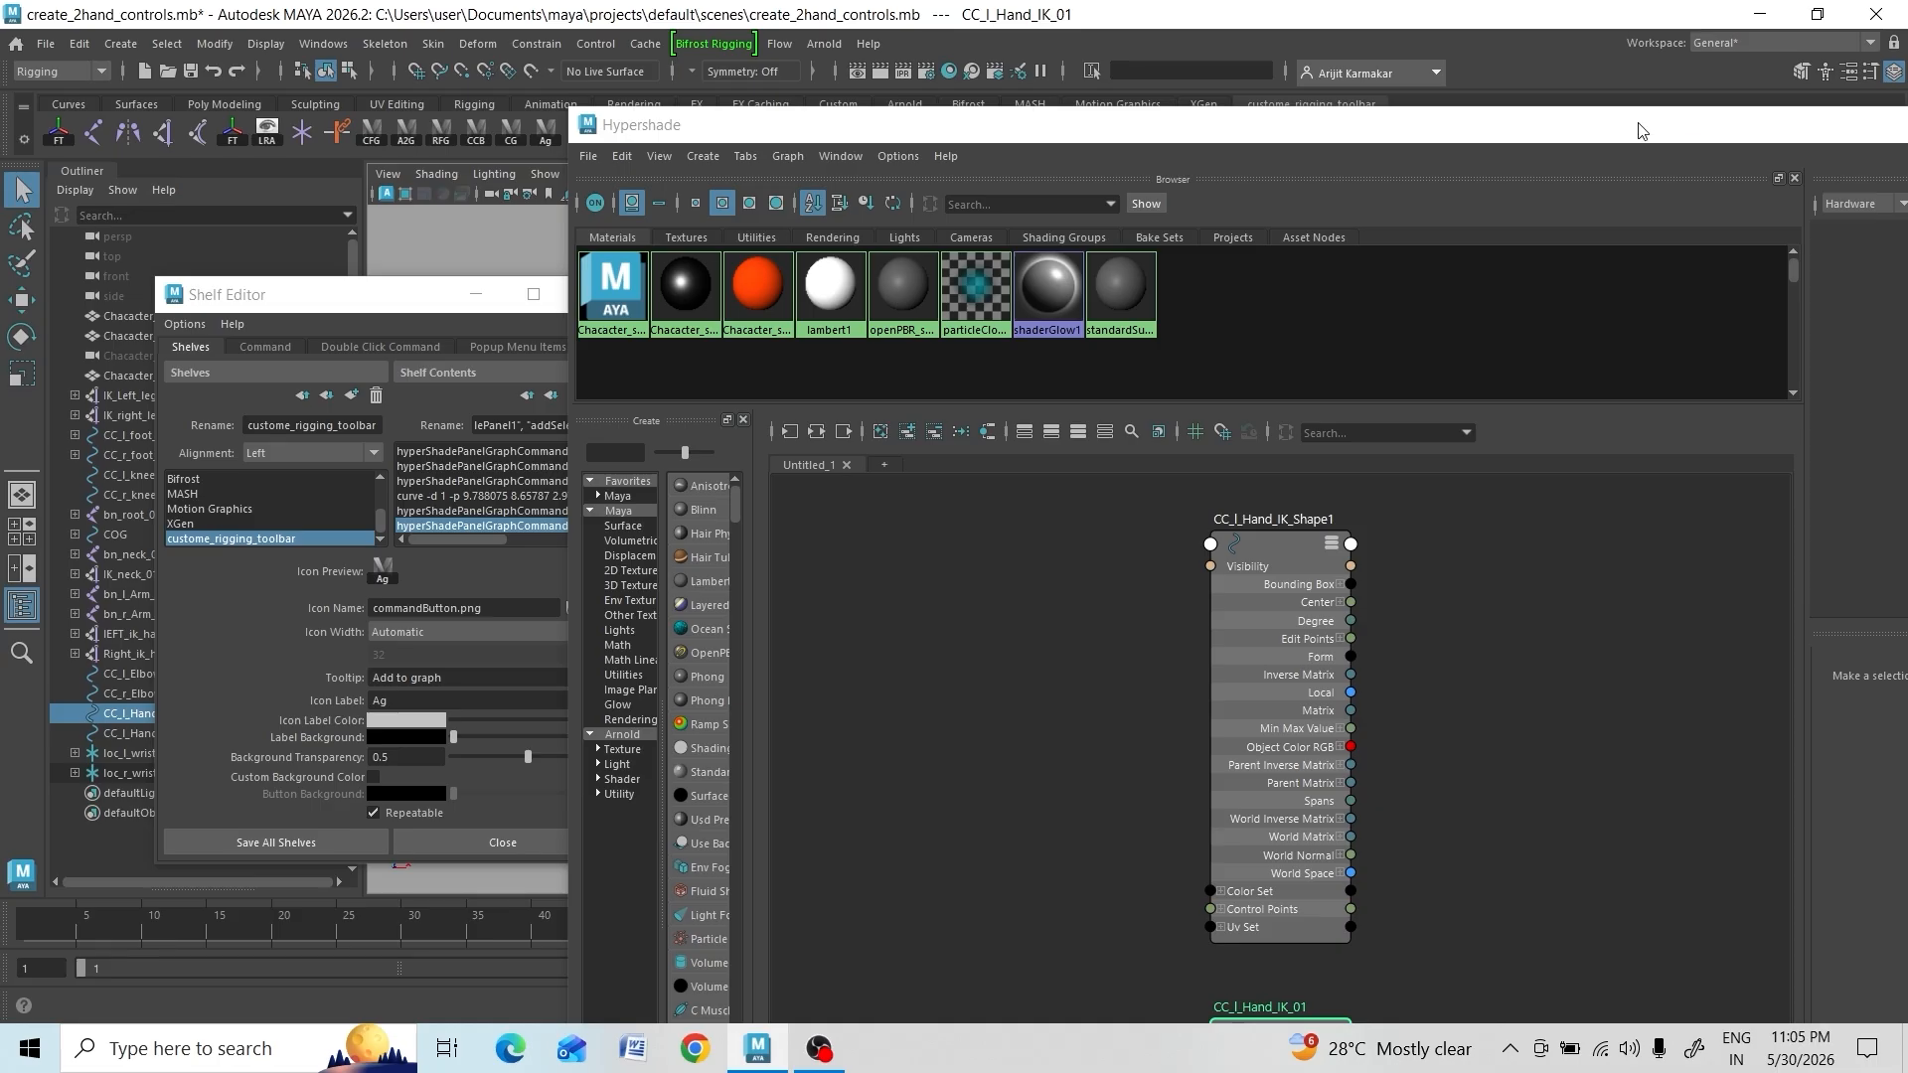
Move the Hypershade window back into reach and close it
{"action": "left_click_drag", "start_coordinate": [1631, 124], "coordinate": [1604, 427]}
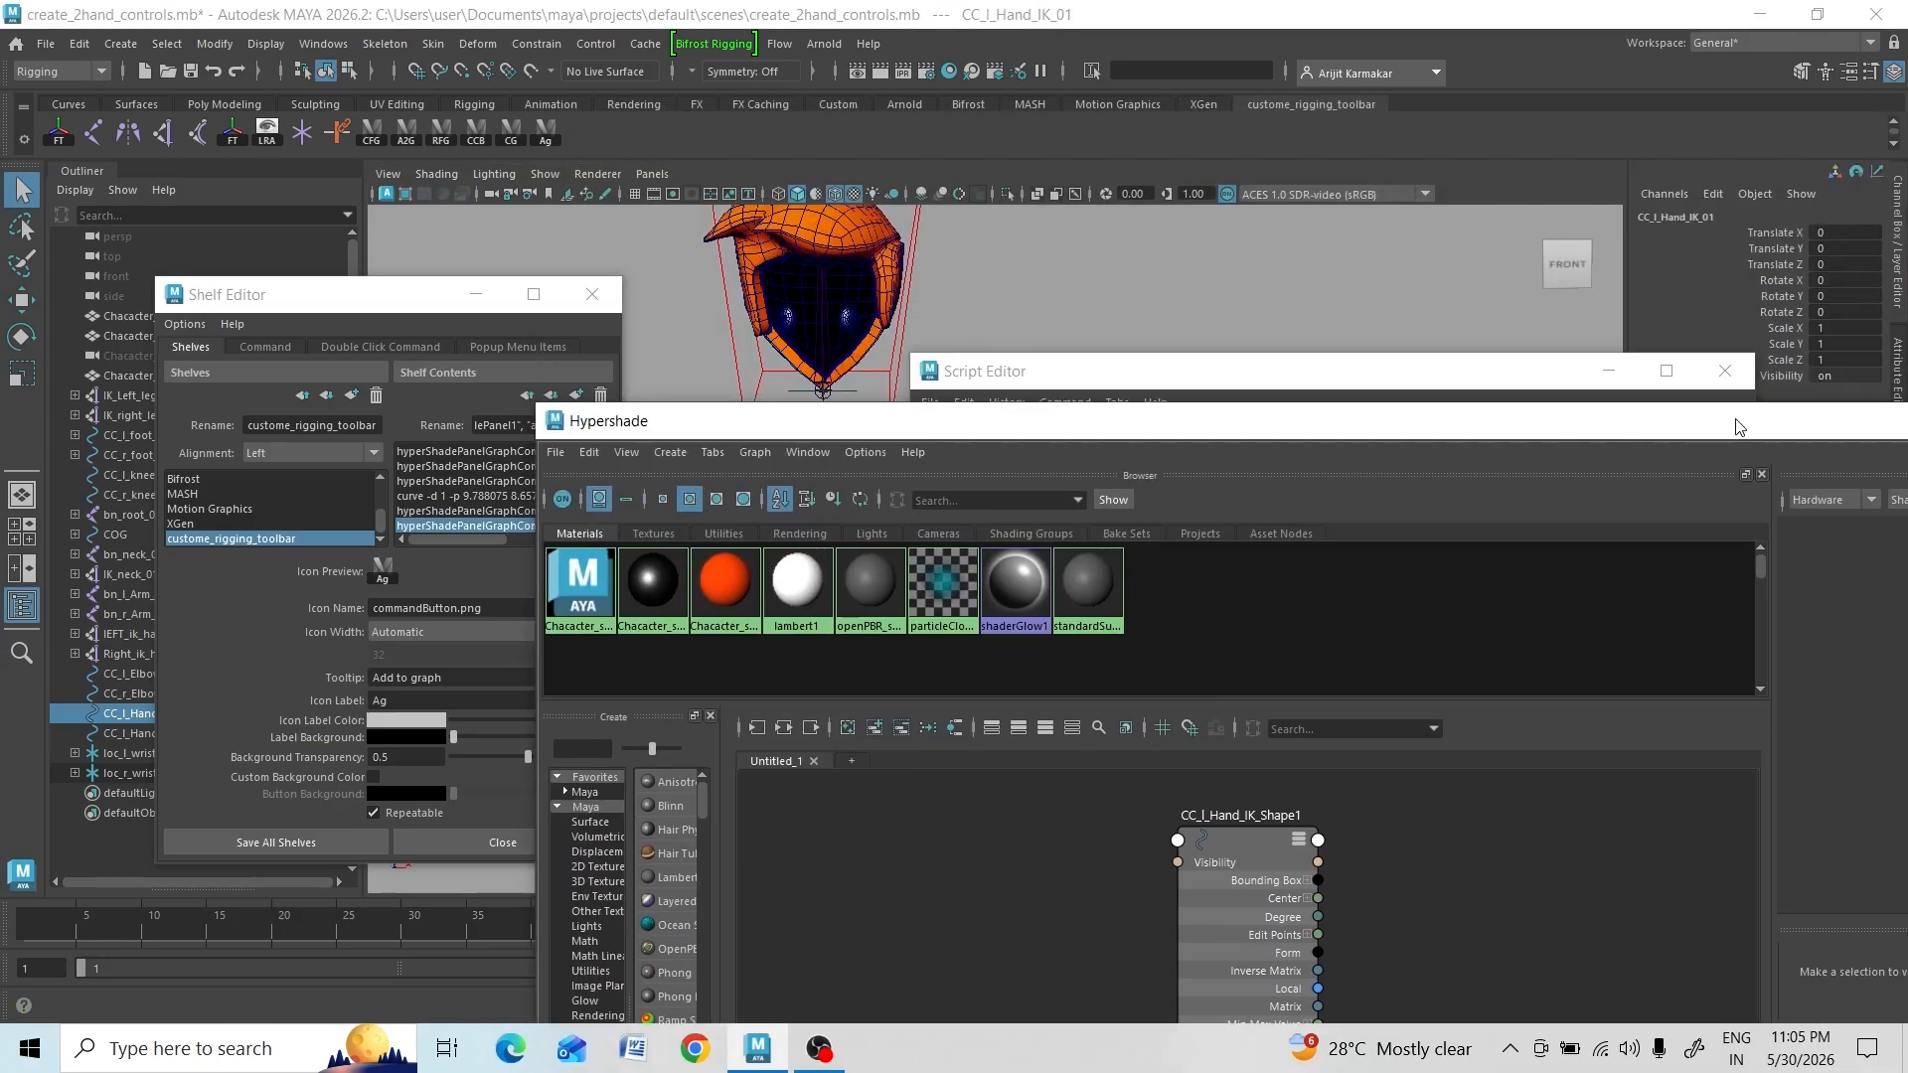
{"action": "left_click_drag", "start_coordinate": [1792, 427], "coordinate": [1223, 432]}
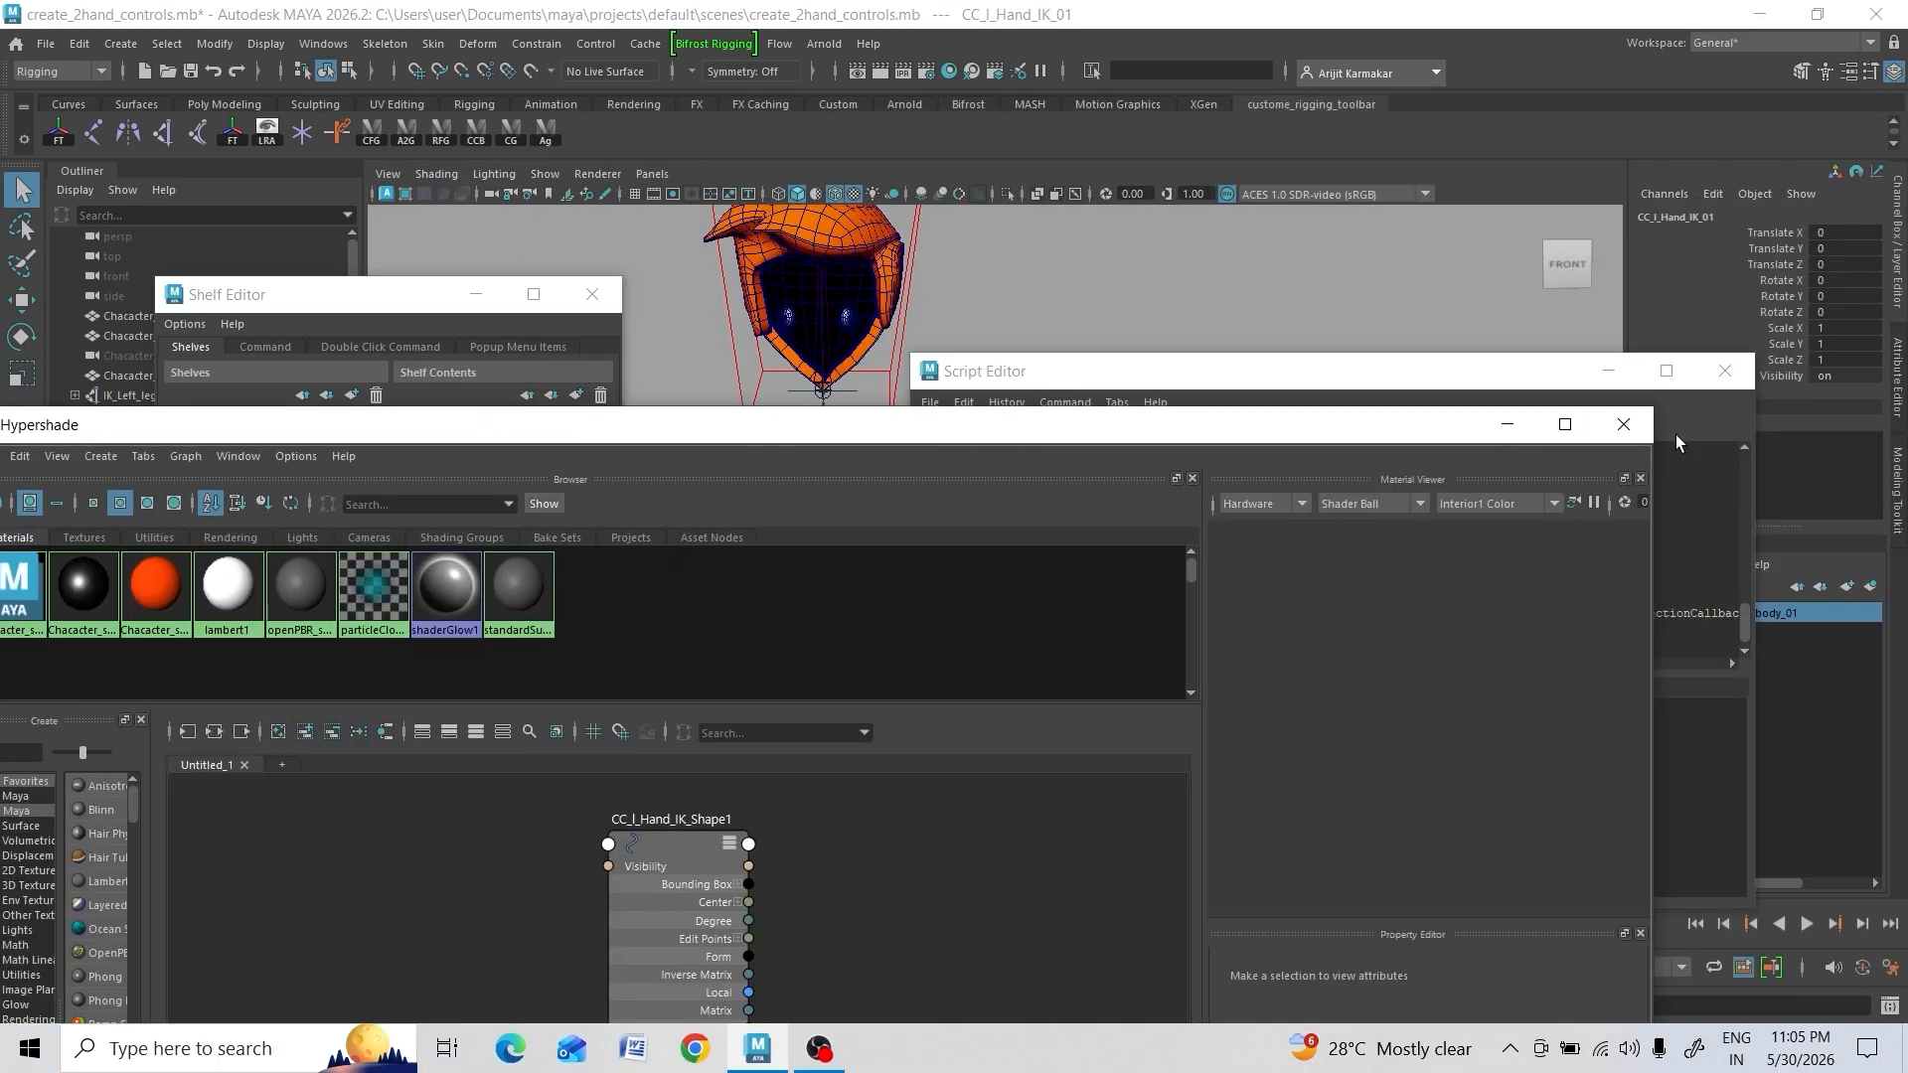
{"action": "left_click", "coordinate": [1624, 425]}
Turn off Echo All Commands in the Script Editor and clear all of its contents
{"action": "left_click", "coordinate": [964, 402]}
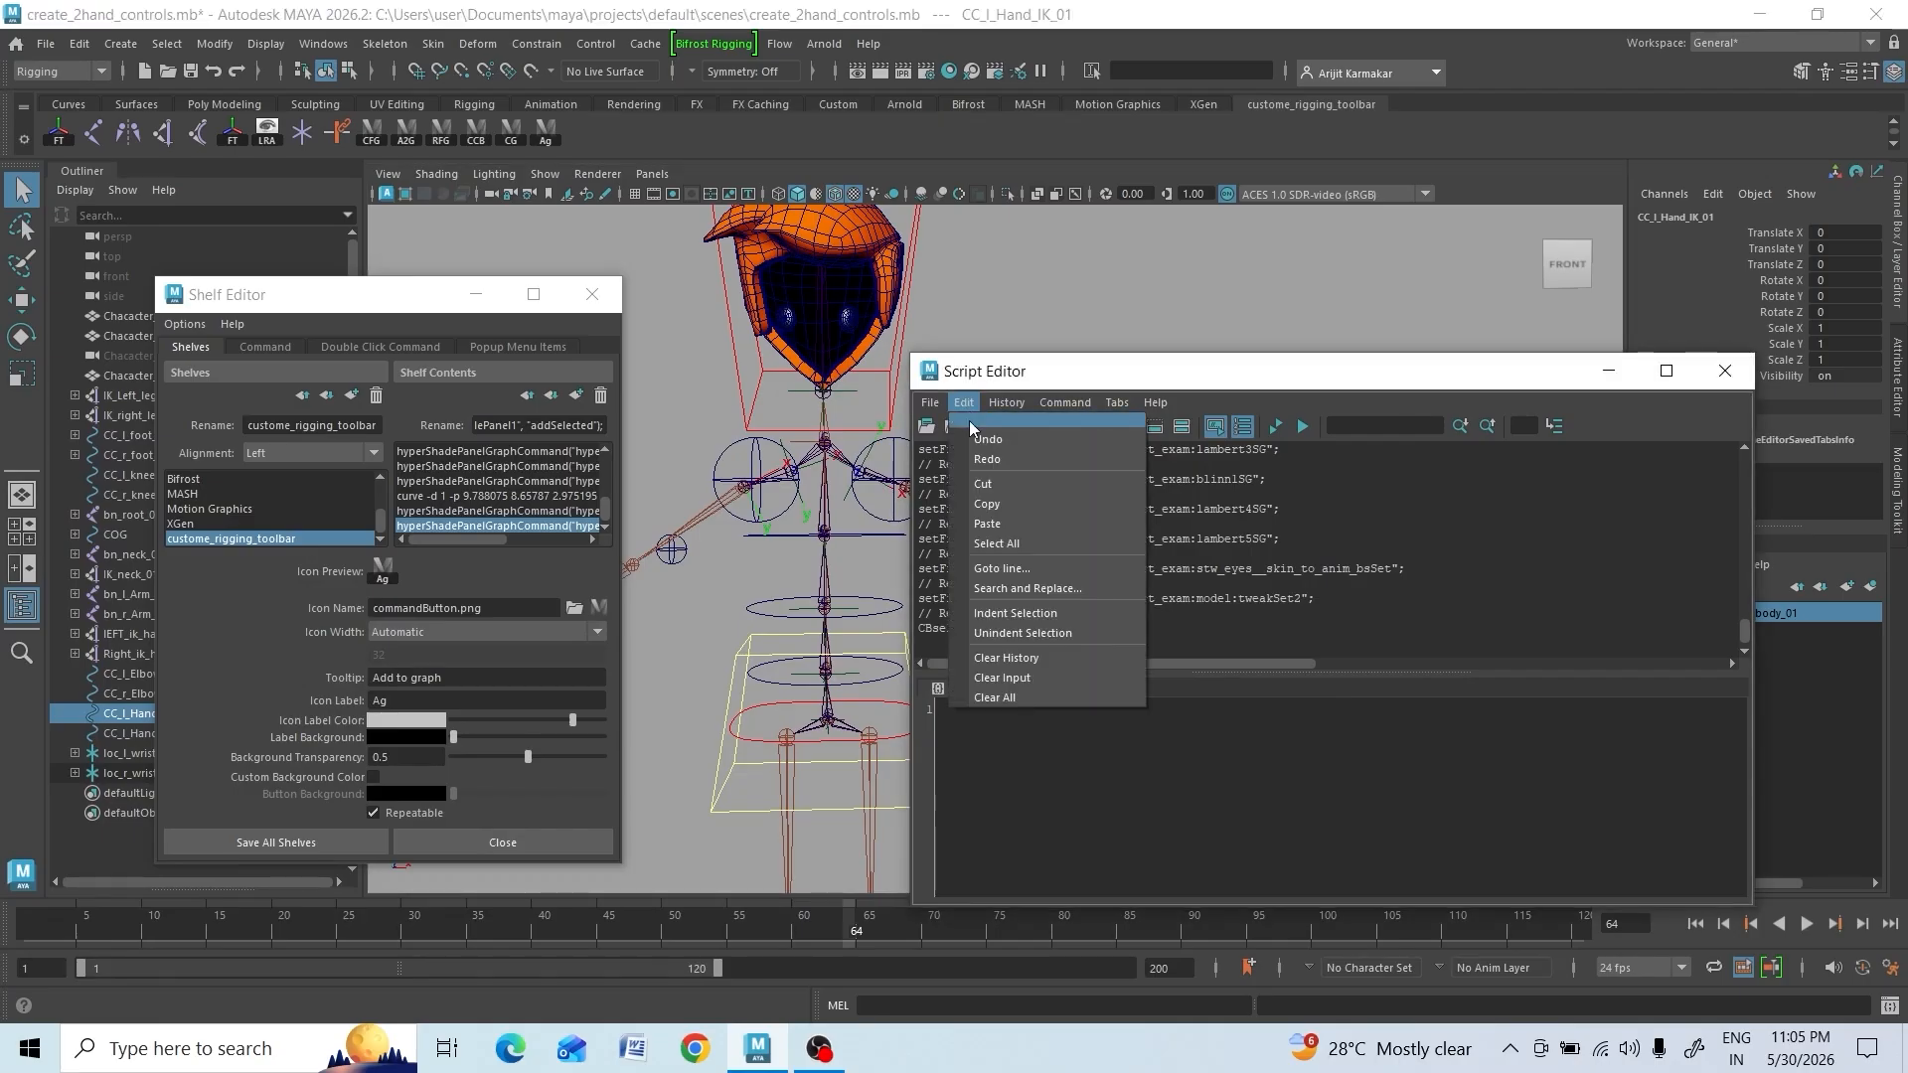
{"action": "left_click", "coordinate": [1006, 402]}
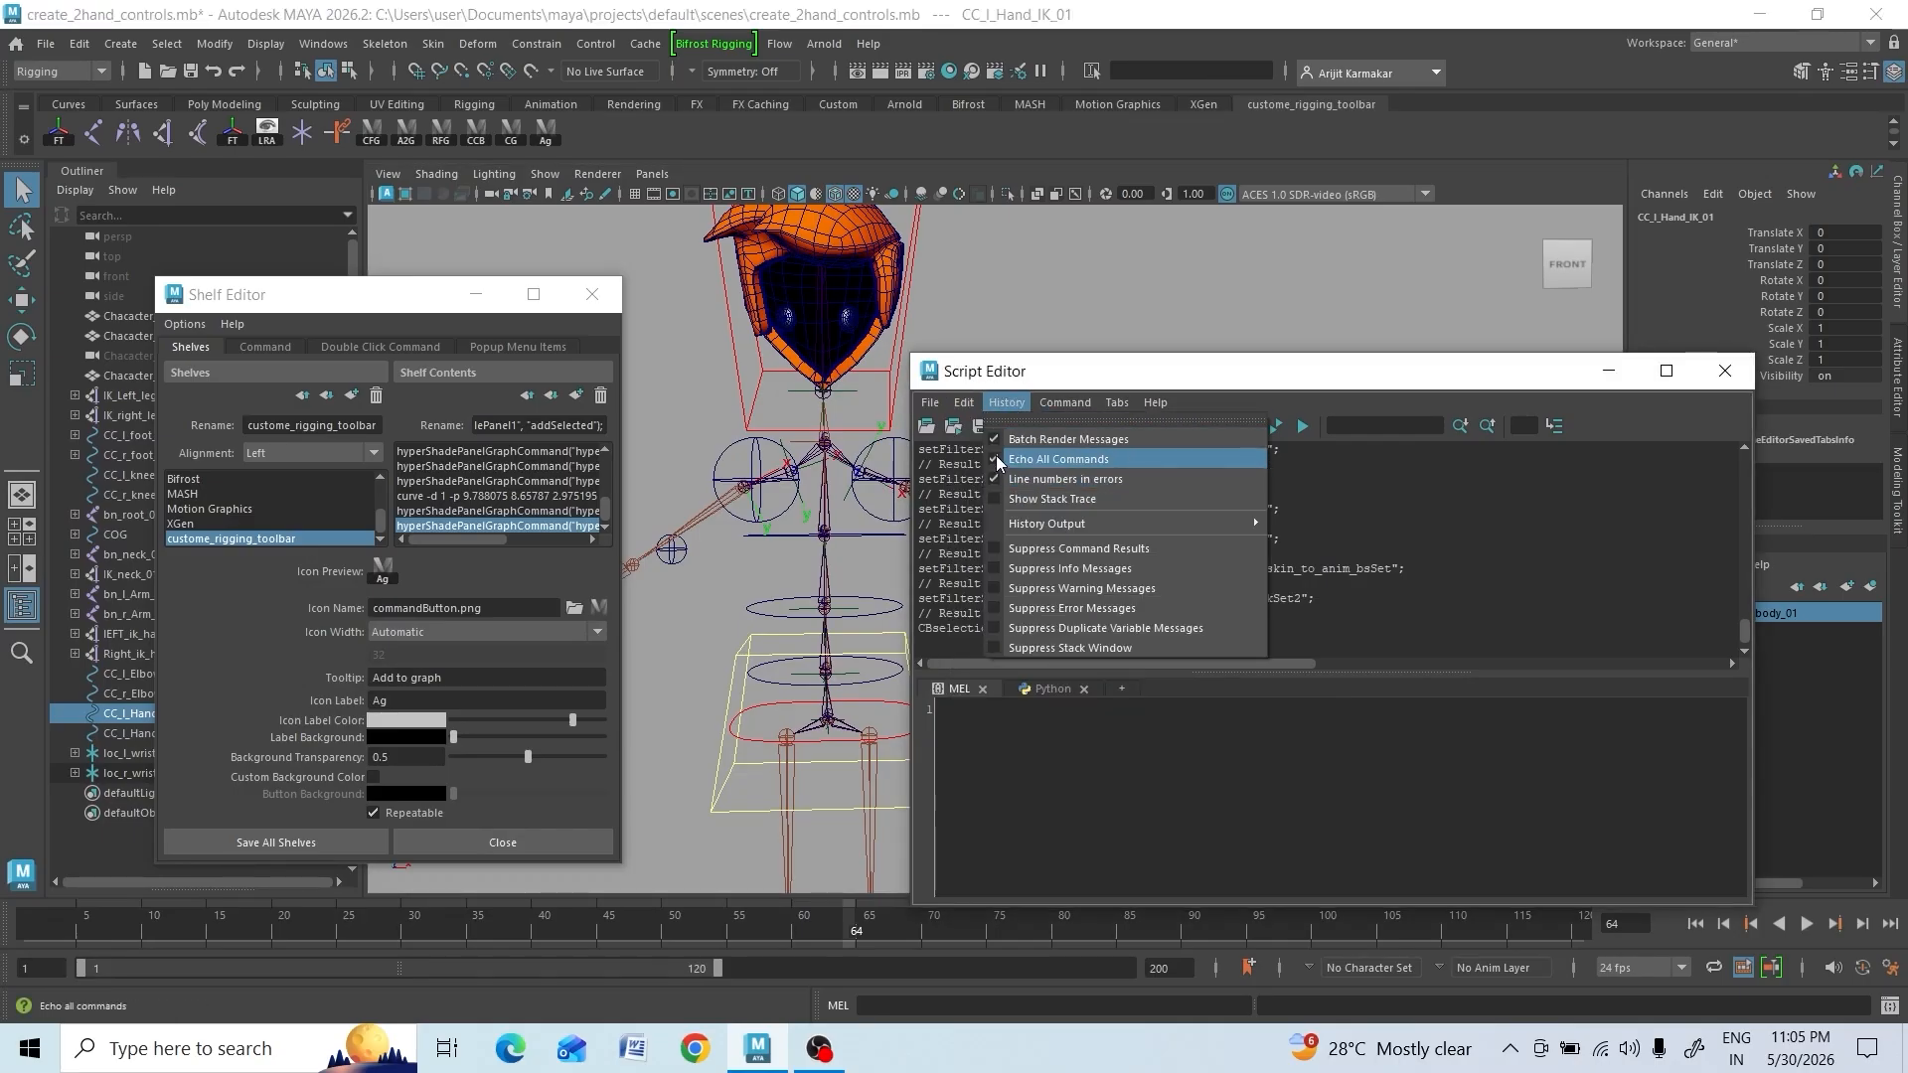
{"action": "left_click", "coordinate": [991, 453]}
{"action": "right_click", "coordinate": [1016, 494]}
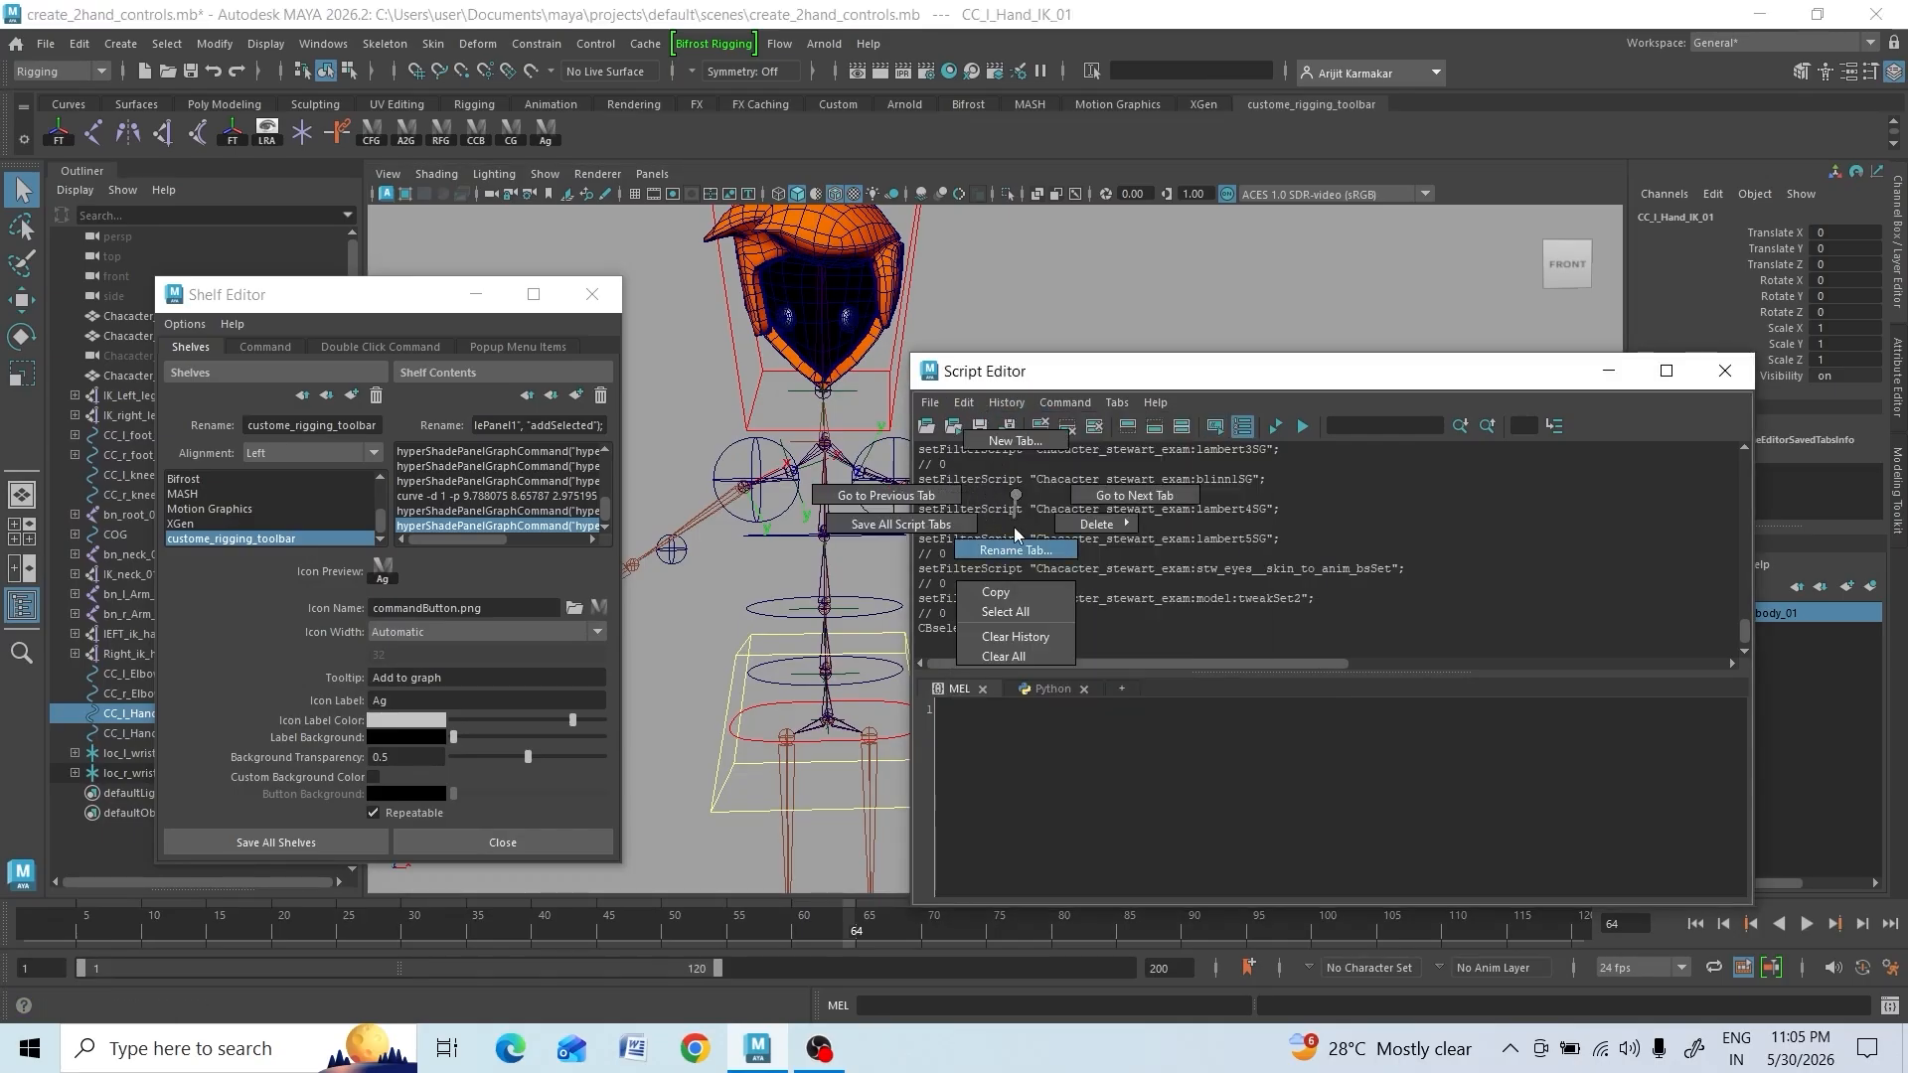
{"action": "left_click", "coordinate": [1022, 656]}
Turn Echo All Commands back on in the Script Editor and close the Shelf Editor
{"action": "left_click", "coordinate": [1006, 402]}
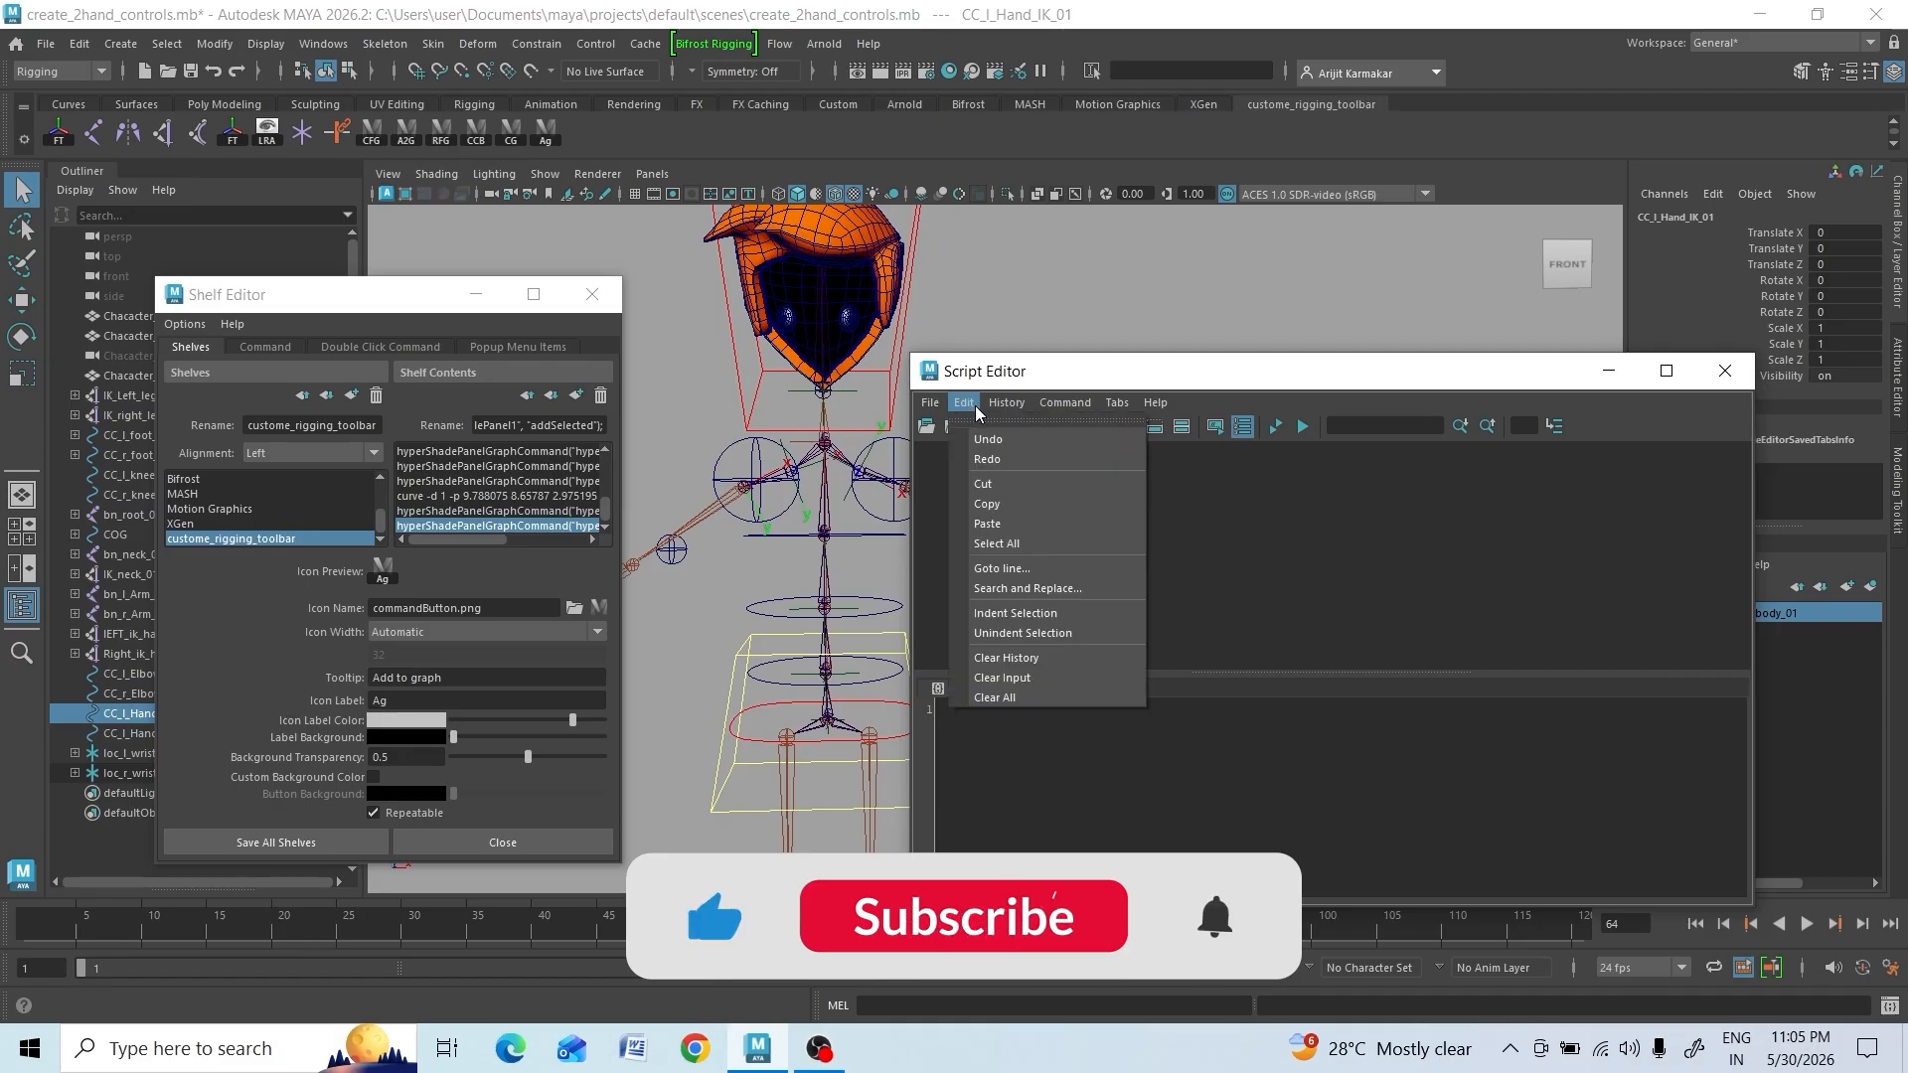
{"action": "left_click", "coordinate": [994, 458]}
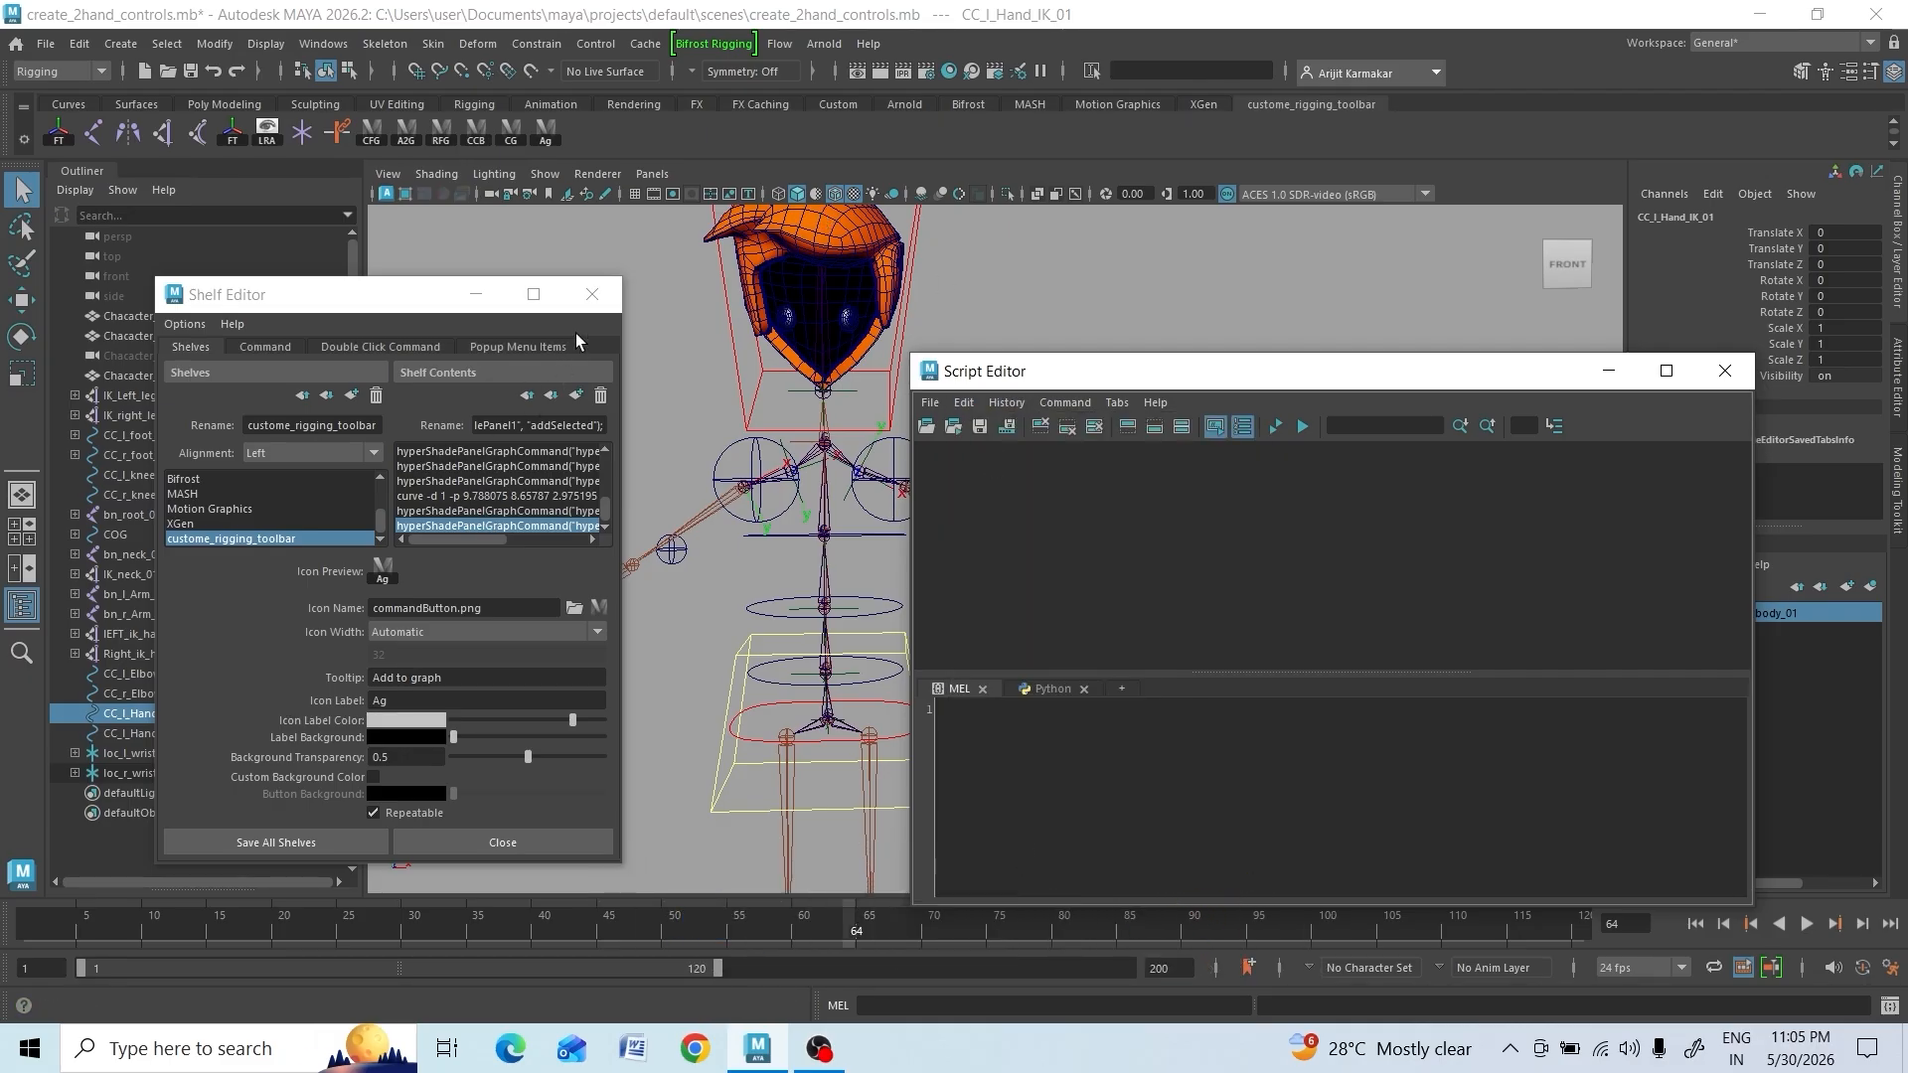
{"action": "left_click", "coordinate": [592, 296]}
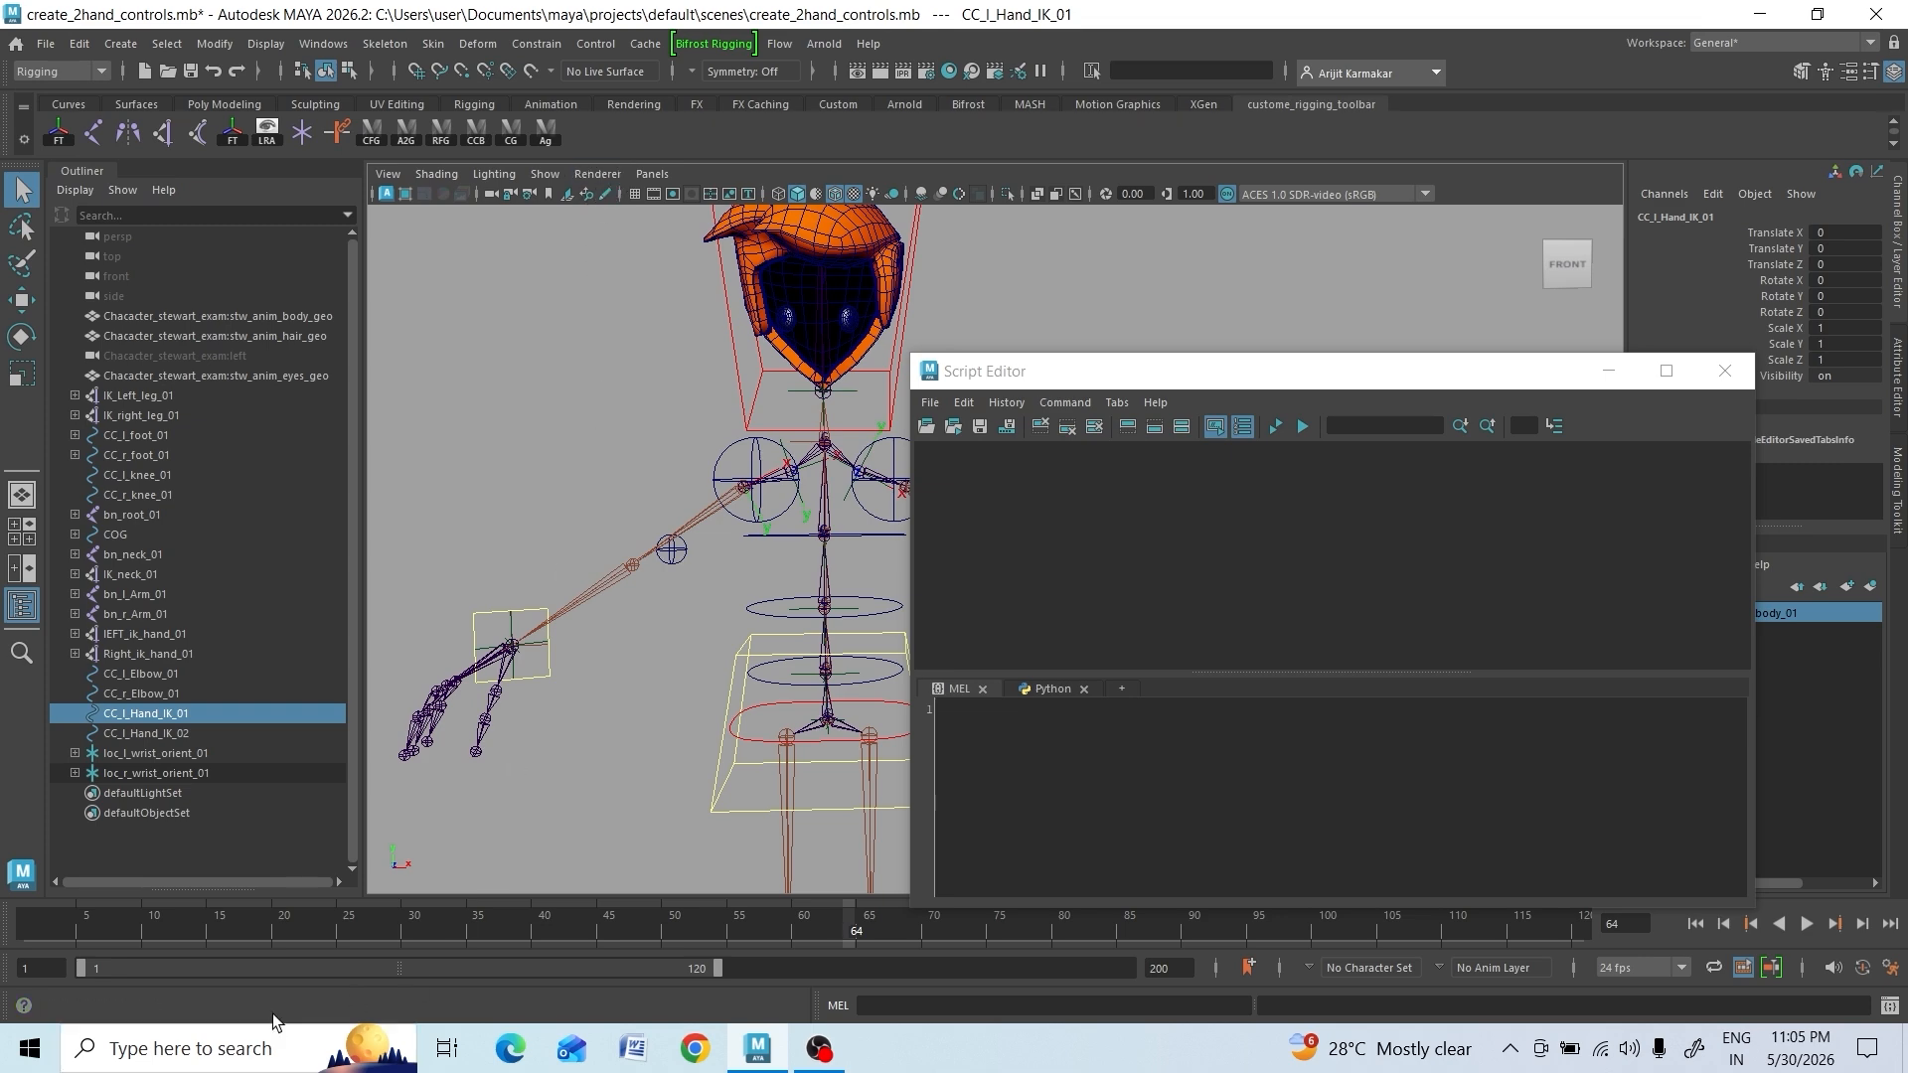
Open the Hypershade and try to remove the hand control node from its graph
{"action": "left_click", "coordinate": [948, 75]}
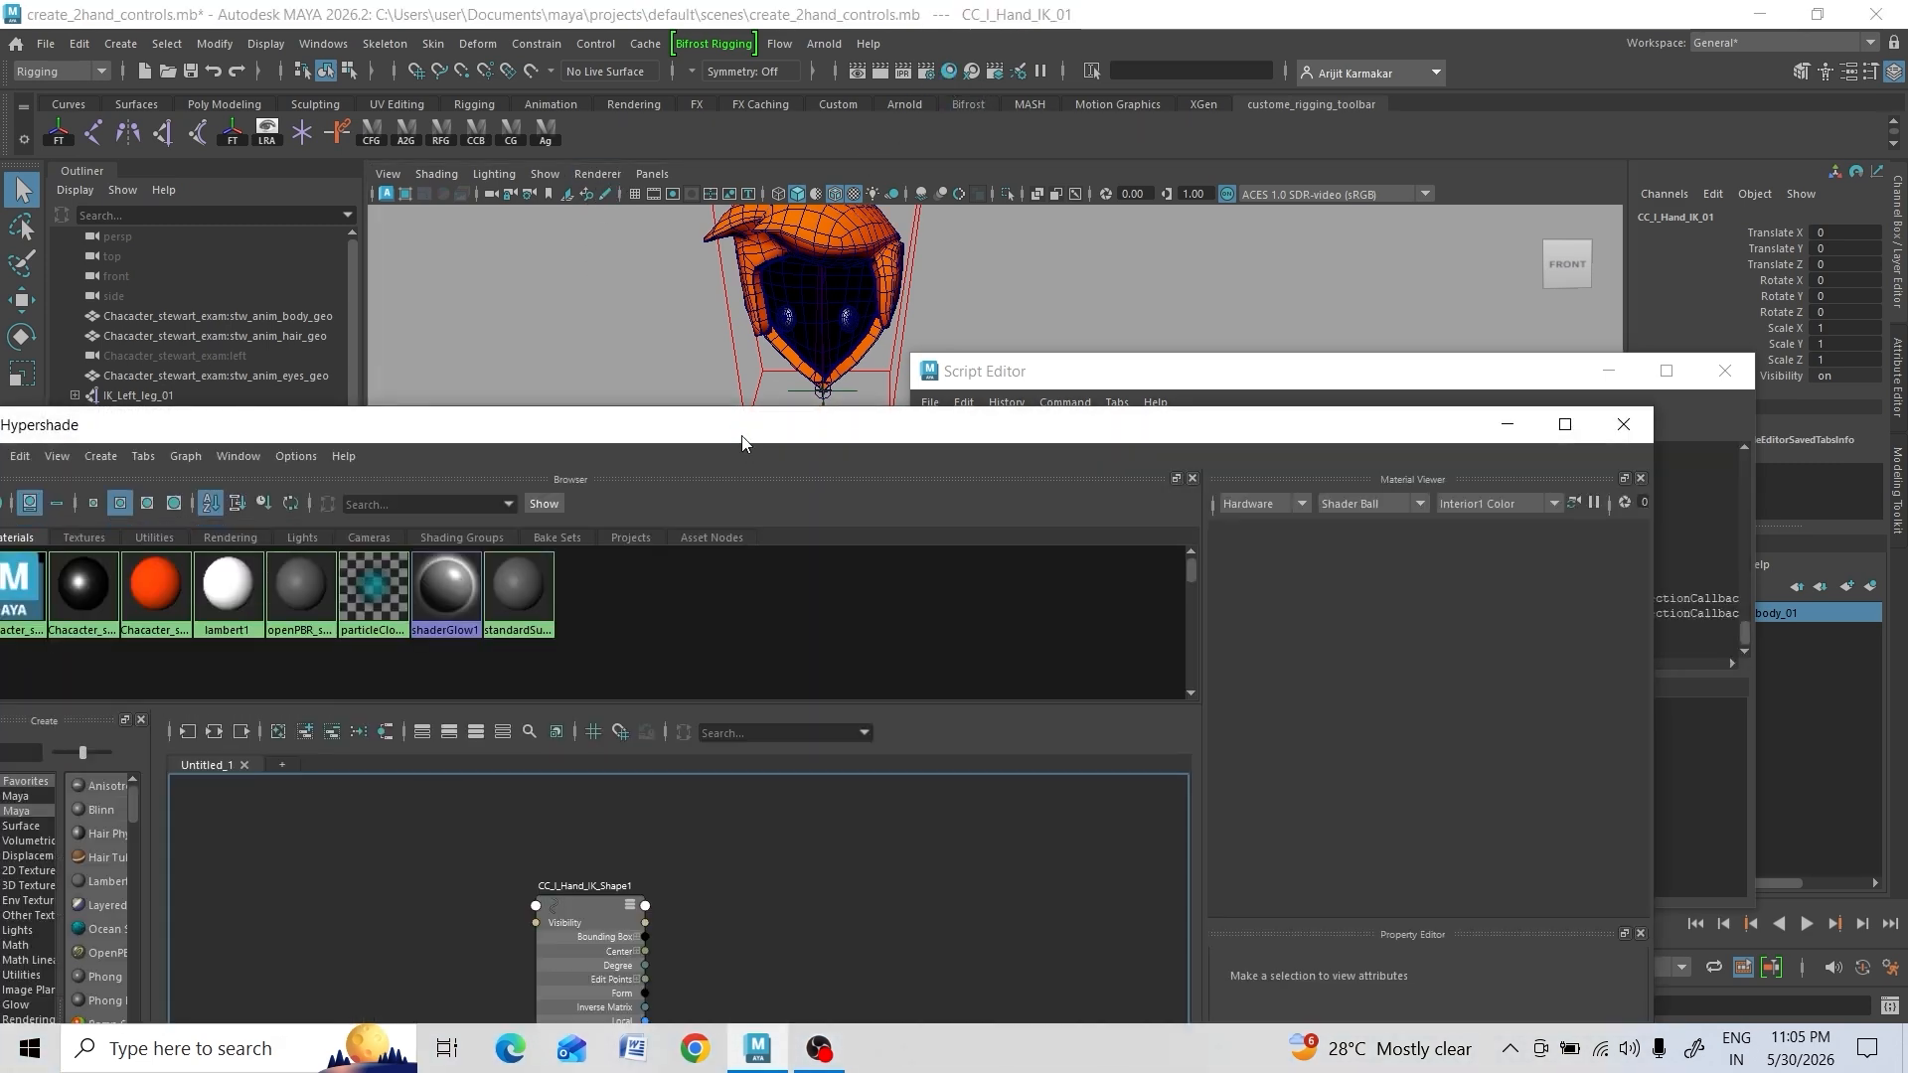
{"action": "left_click_drag", "start_coordinate": [742, 441], "coordinate": [992, 334]}
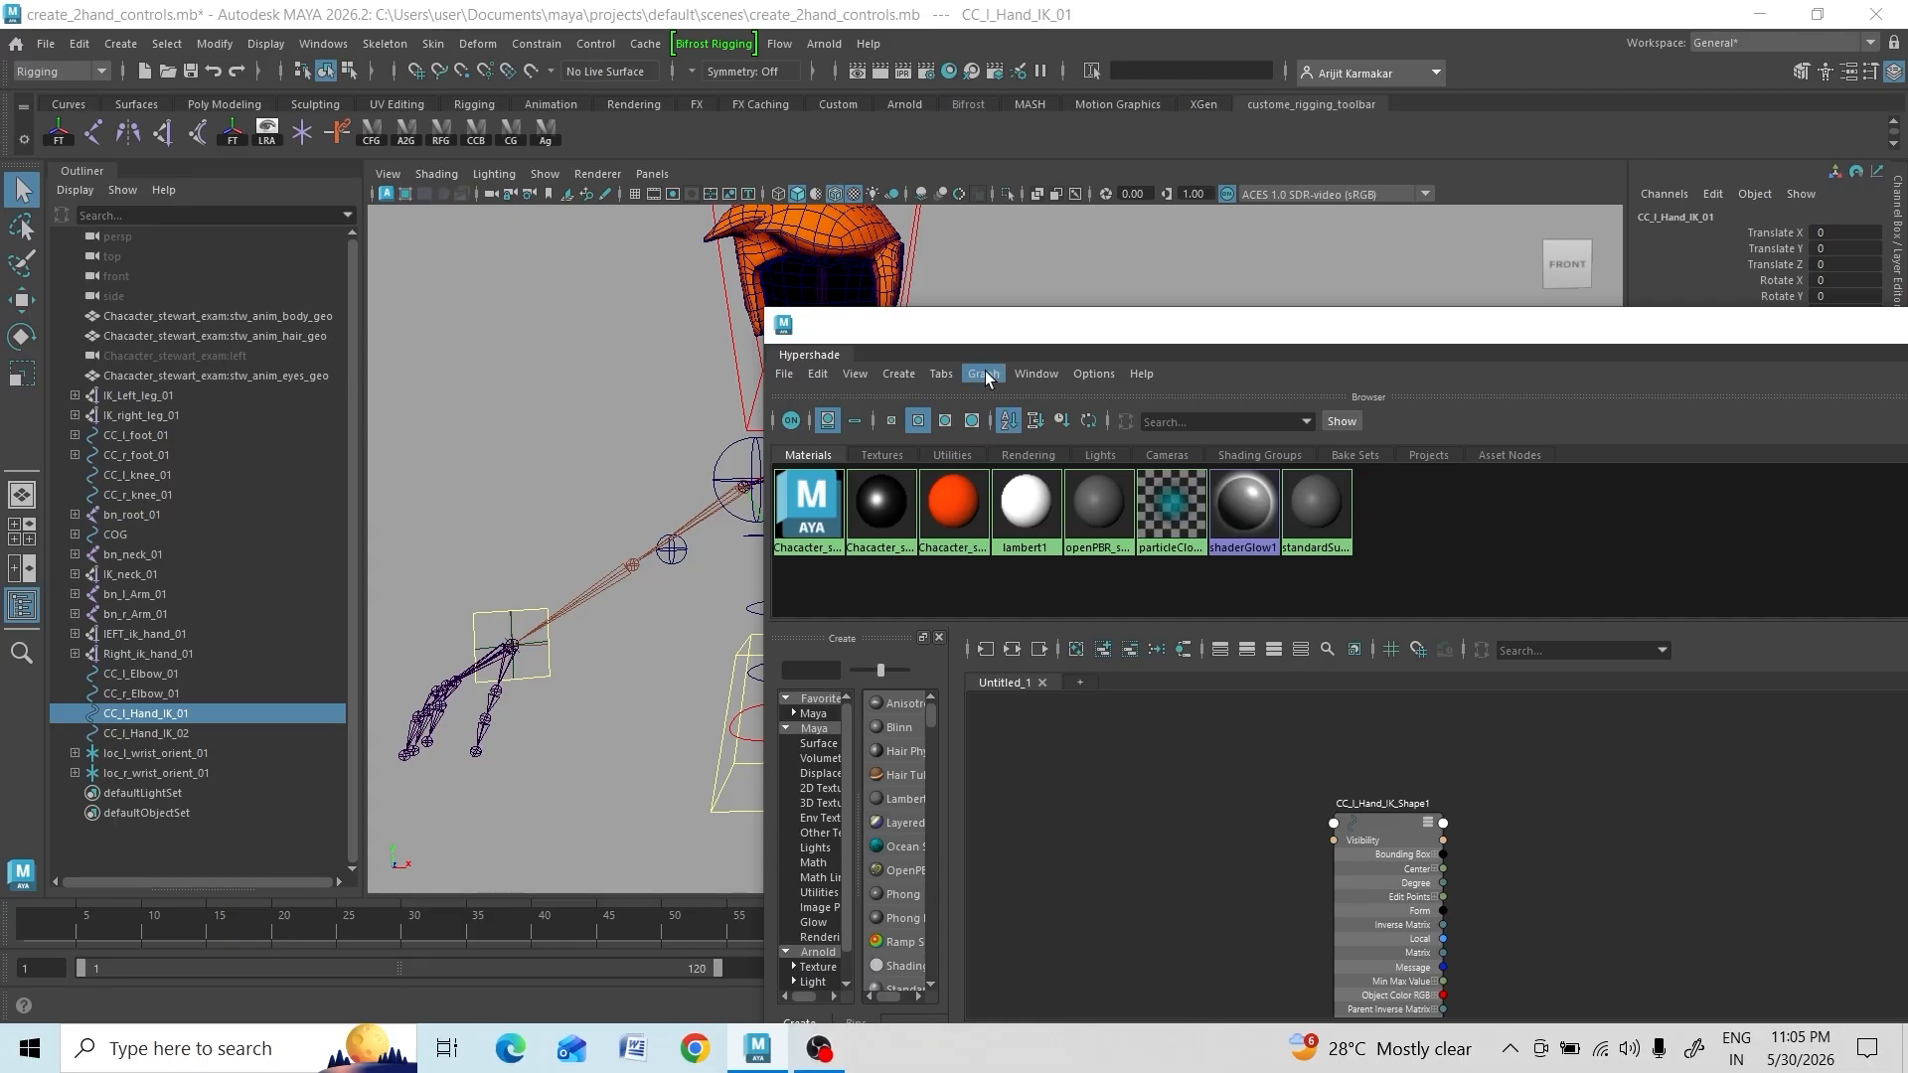
{"action": "left_click", "coordinate": [985, 373]}
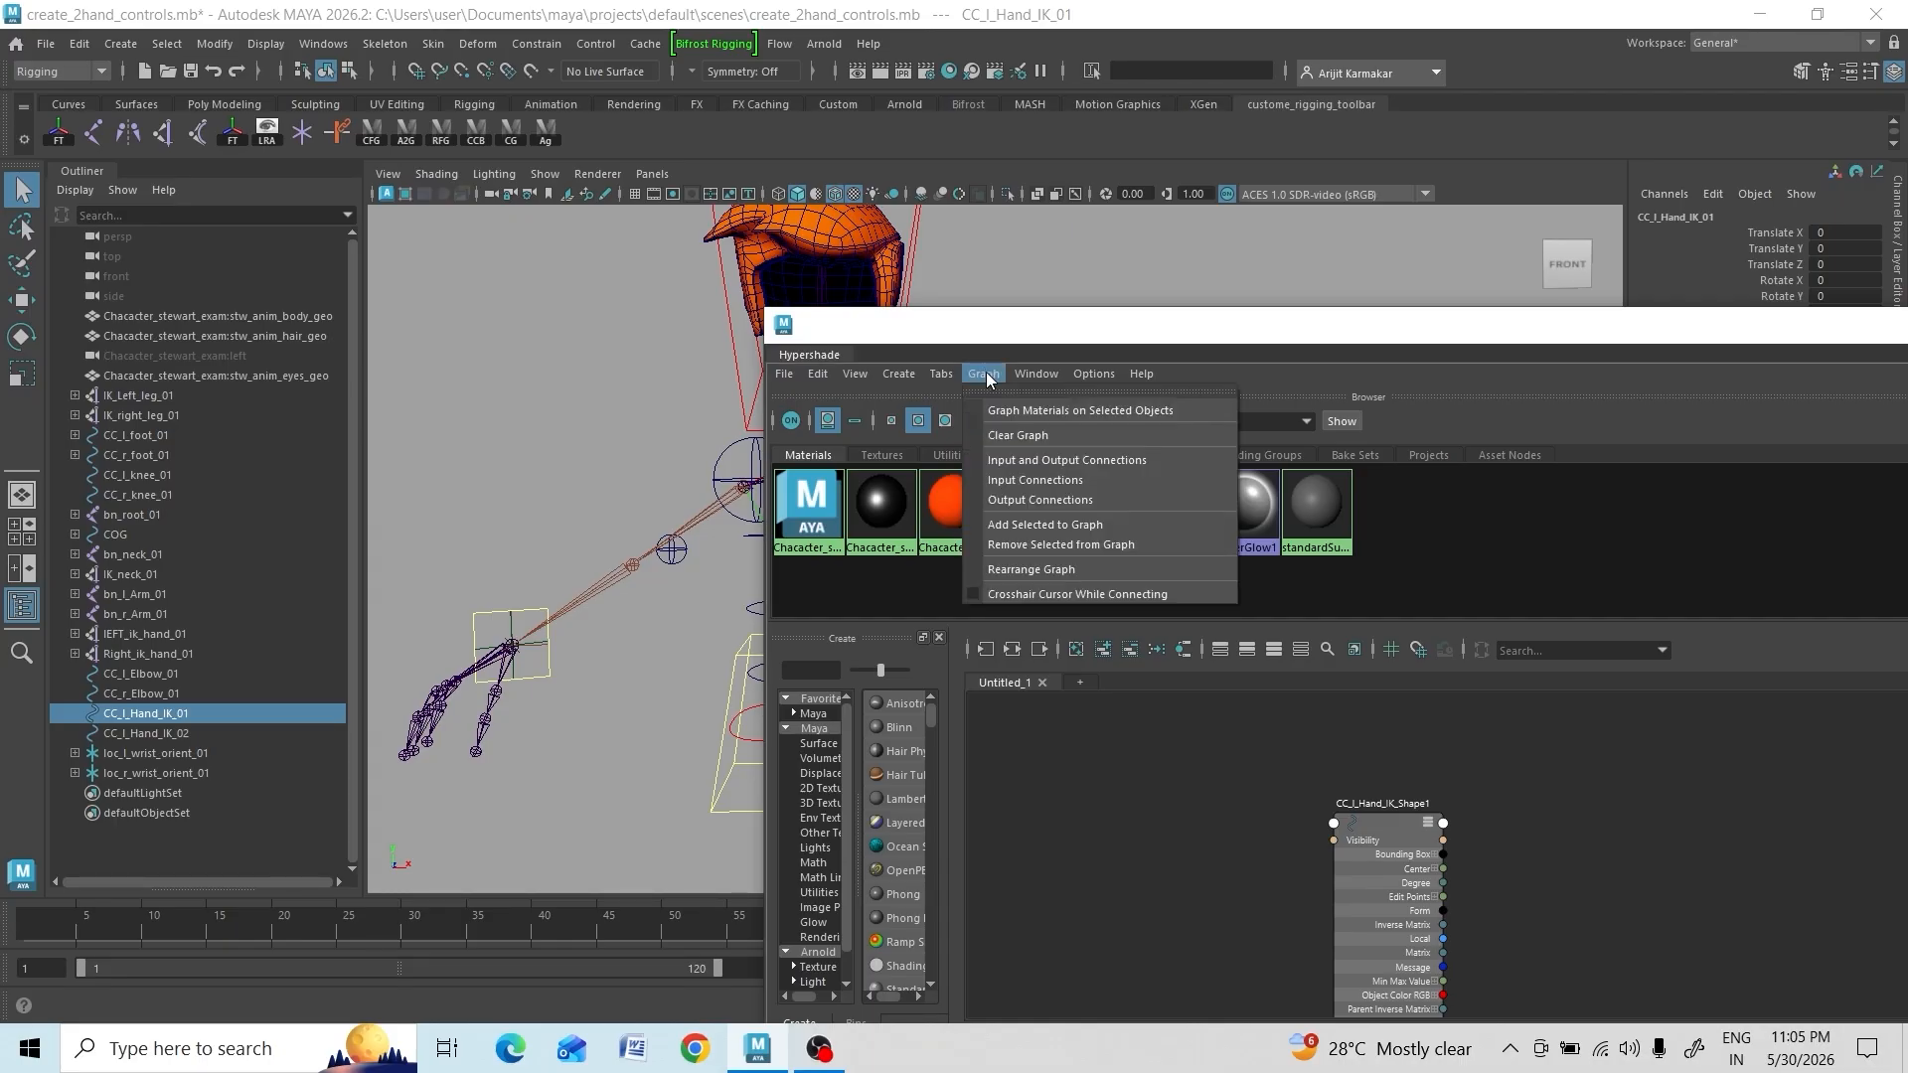
{"action": "left_click", "coordinate": [989, 548]}
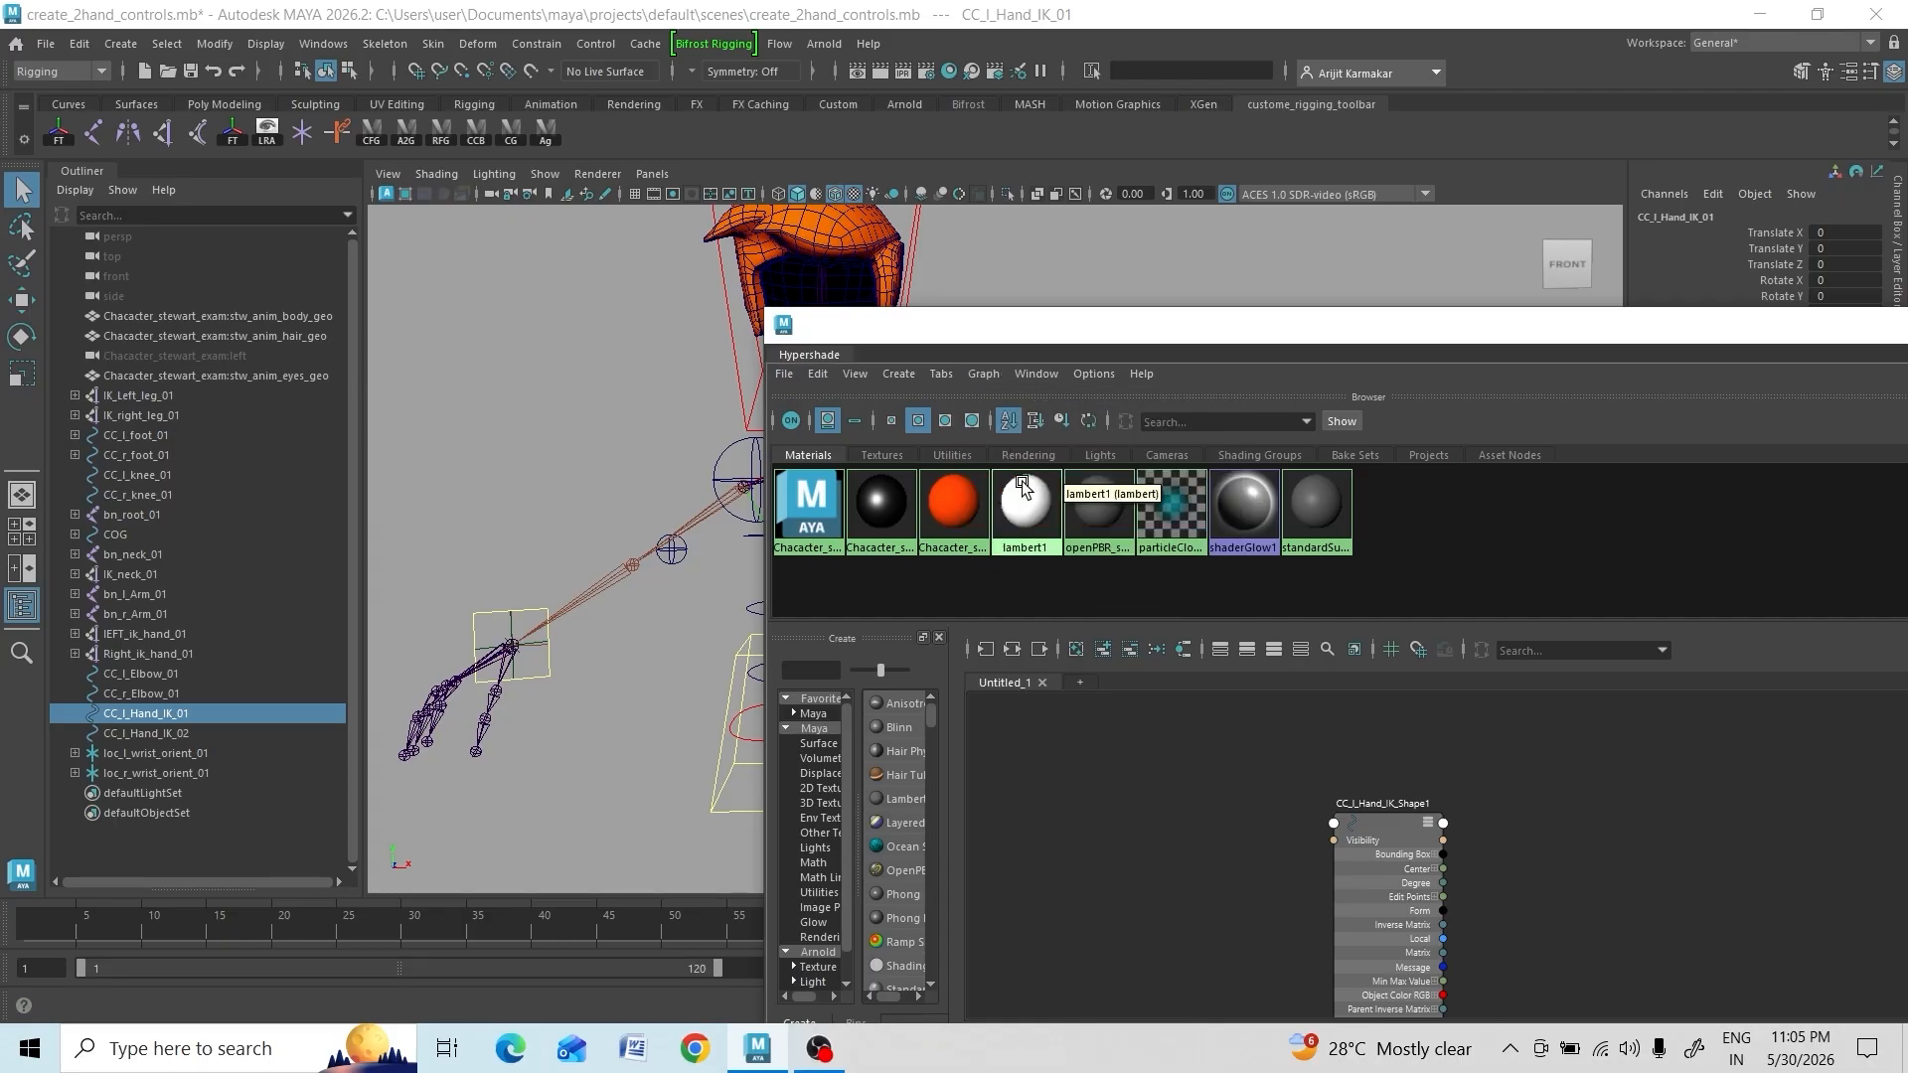
{"action": "left_click_drag", "start_coordinate": [1163, 346], "coordinate": [1029, 345]}
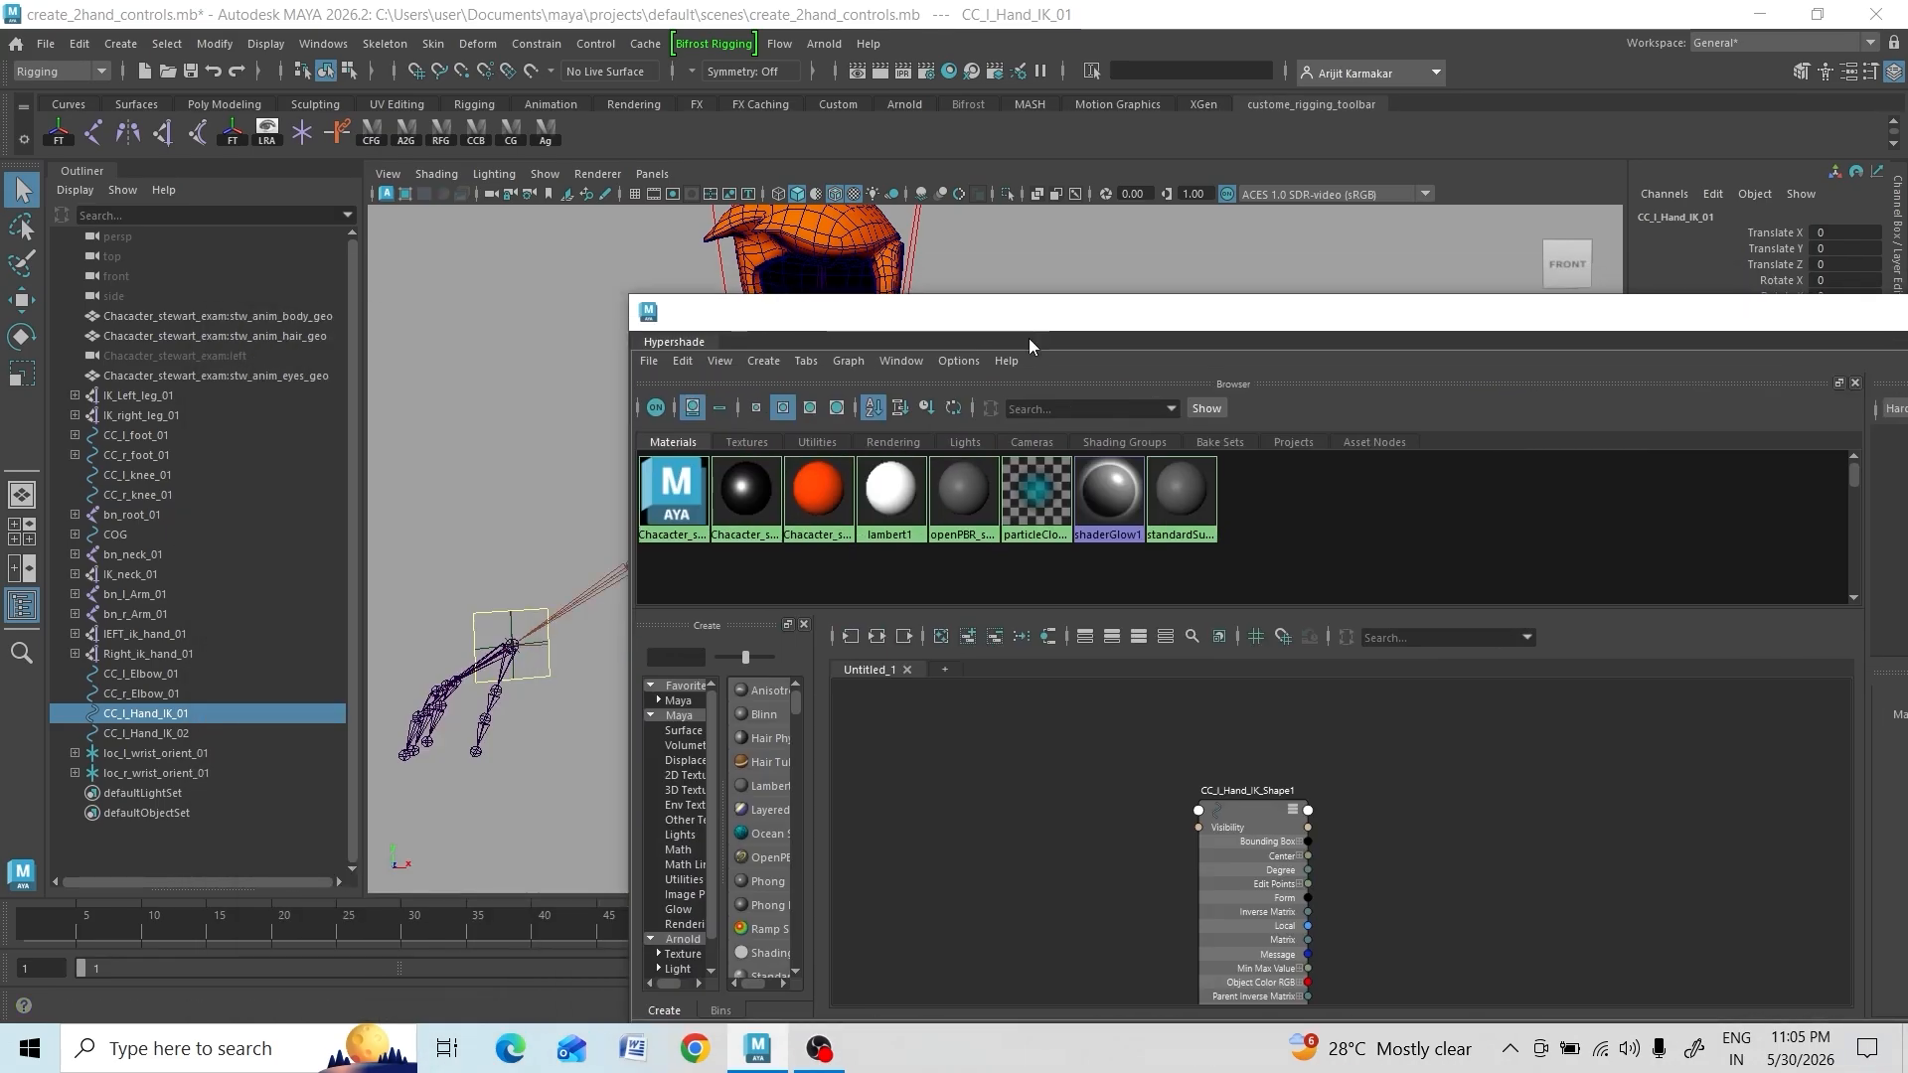
Select the CC_l_Hand_IK_Shape1 node in the Hypershade graph and reposition the window so its controls are reachable
{"action": "left_click", "coordinate": [1226, 814]}
{"action": "left_click_drag", "start_coordinate": [1581, 298], "coordinate": [1032, 370]}
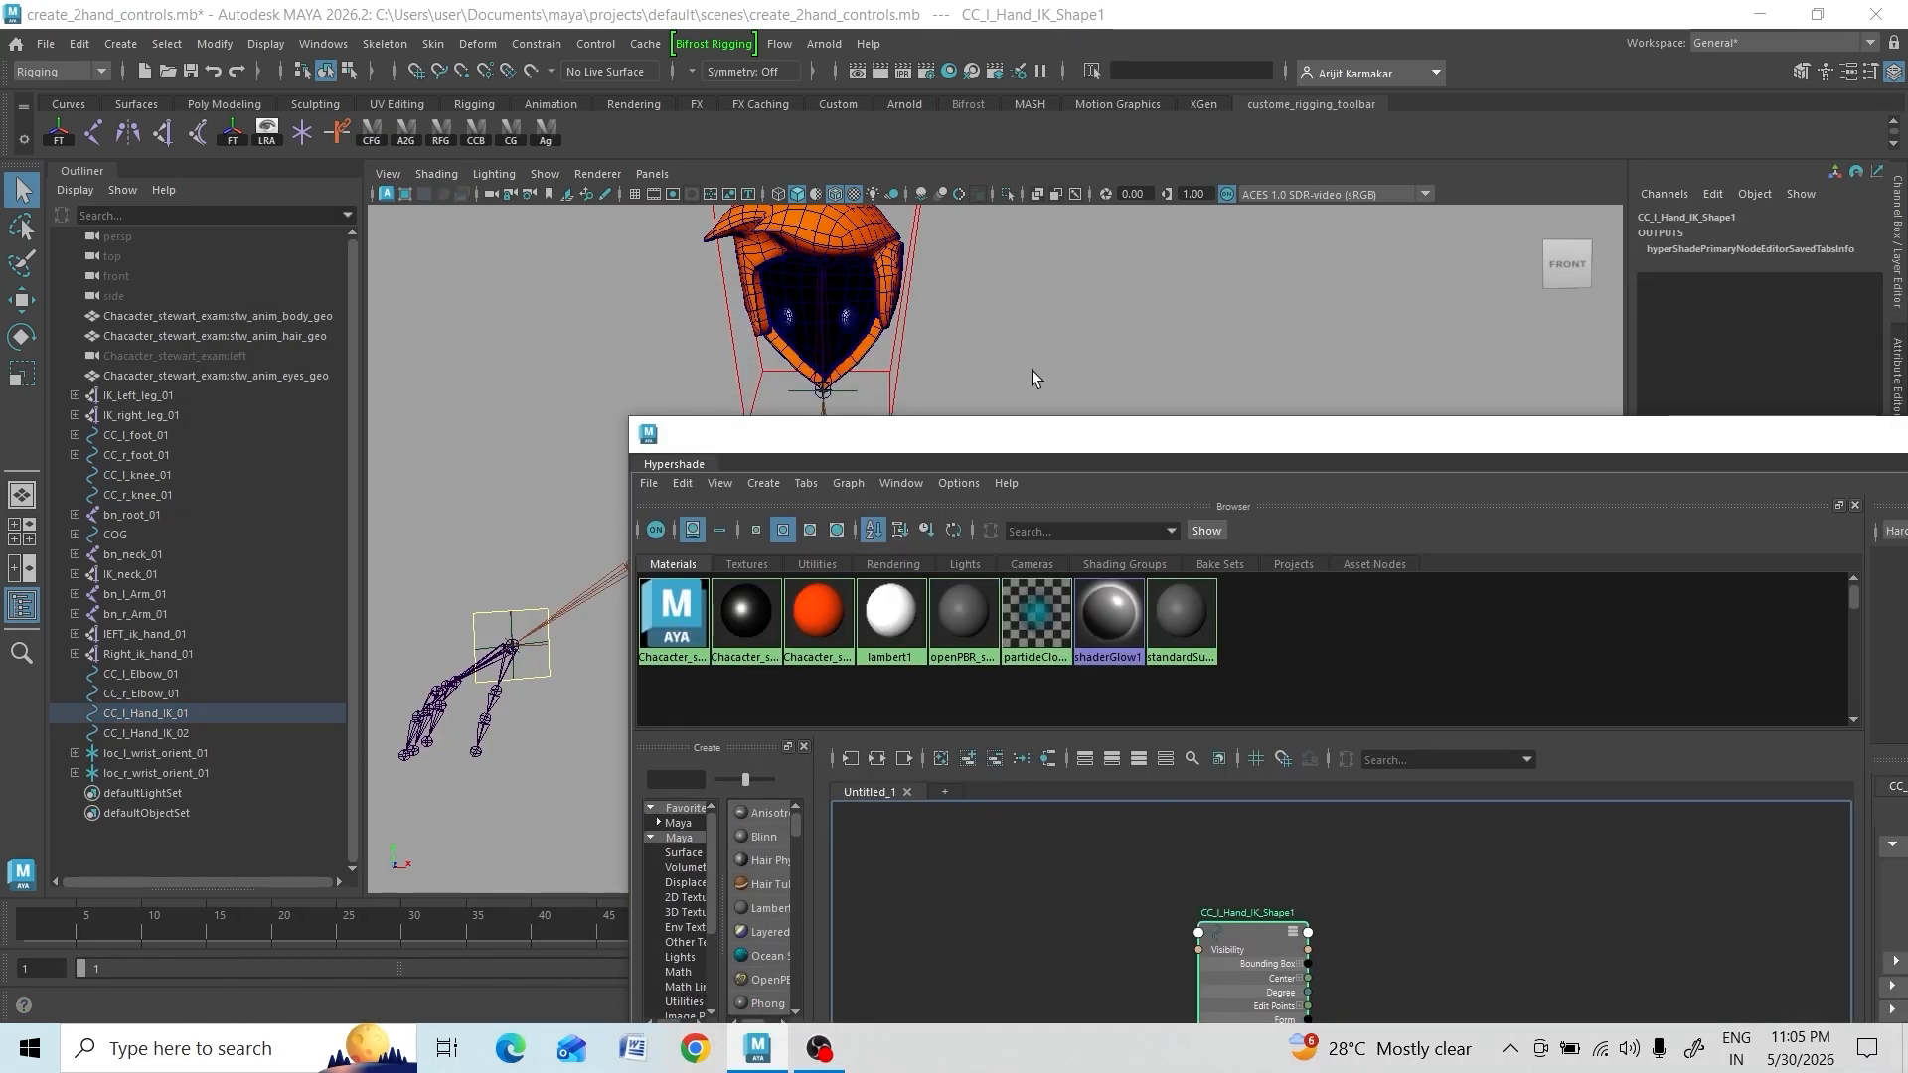
{"action": "left_click_drag", "start_coordinate": [1321, 442], "coordinate": [669, 439]}
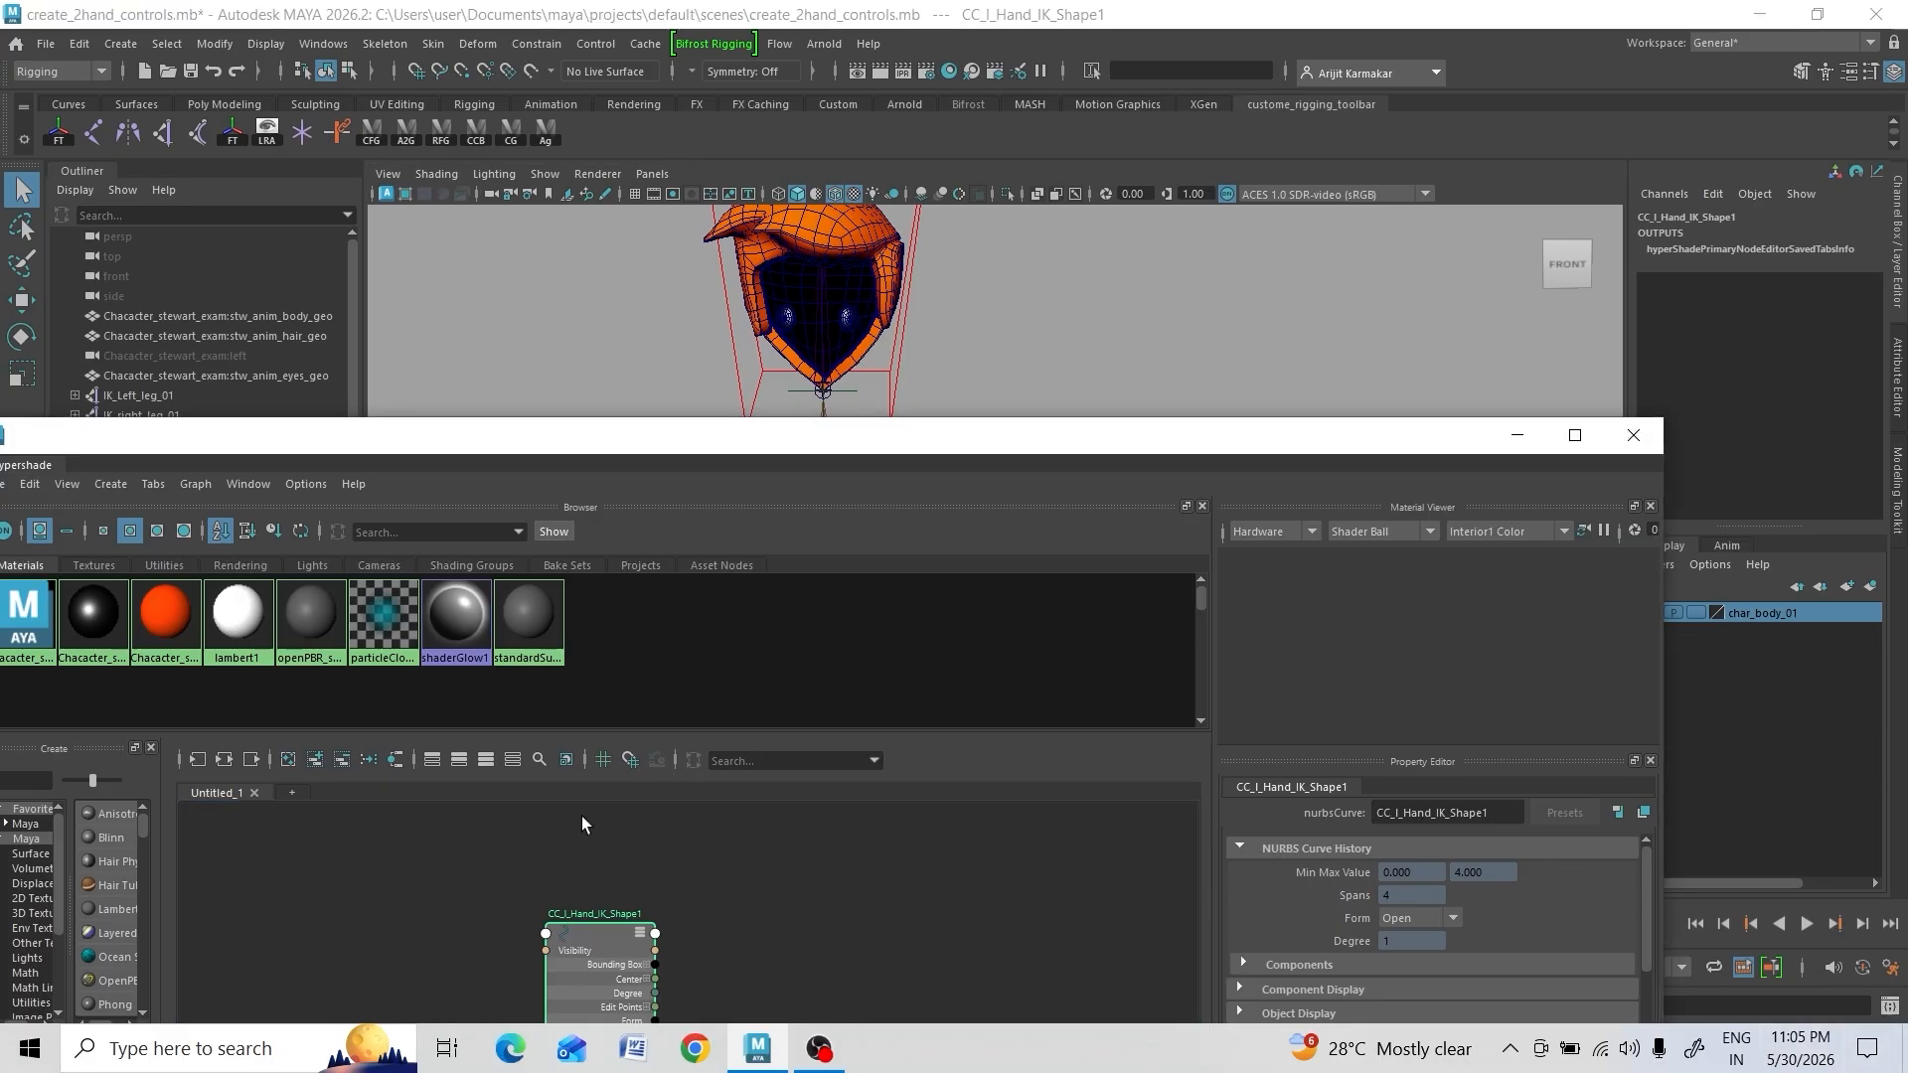
Open the Script Editor, detach it from the Hypershade and arrange both as separate windows within view
{"action": "left_click", "coordinate": [1517, 436]}
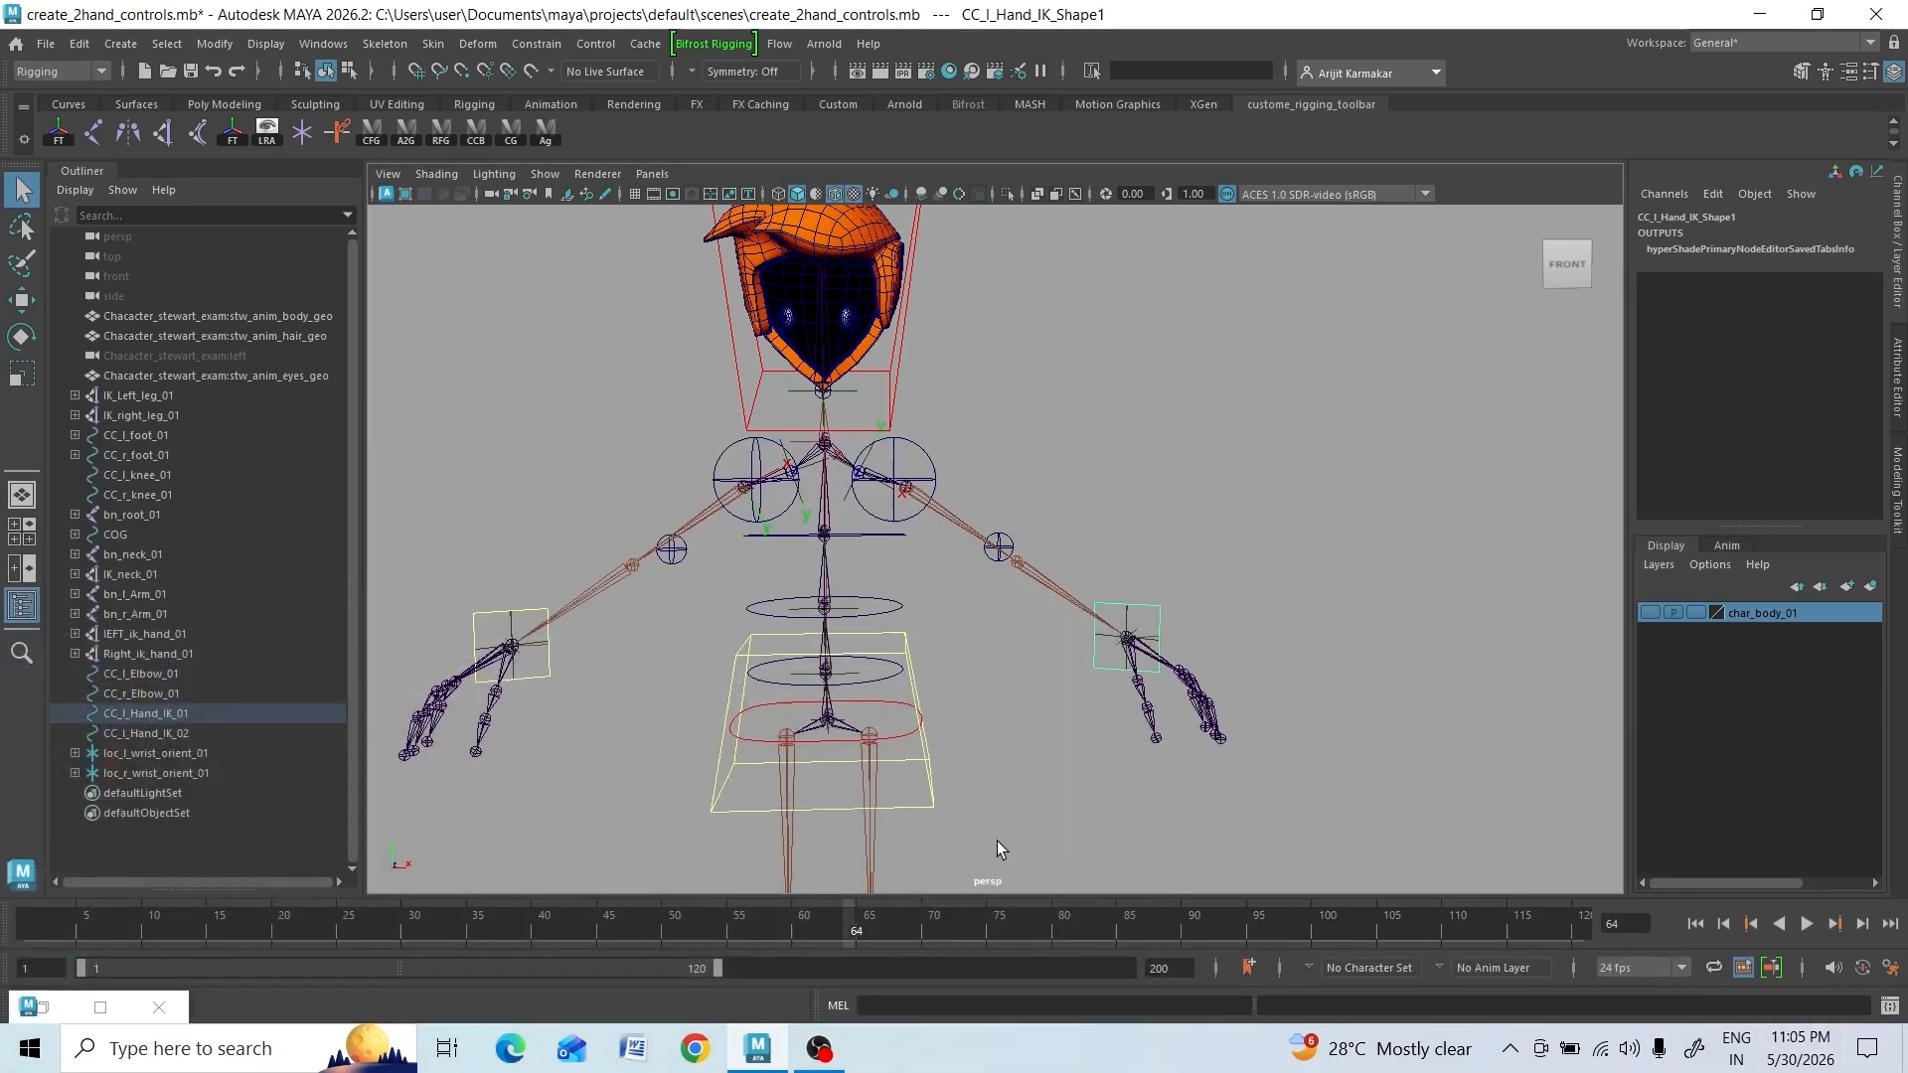
{"action": "double_click", "coordinate": [47, 1004]}
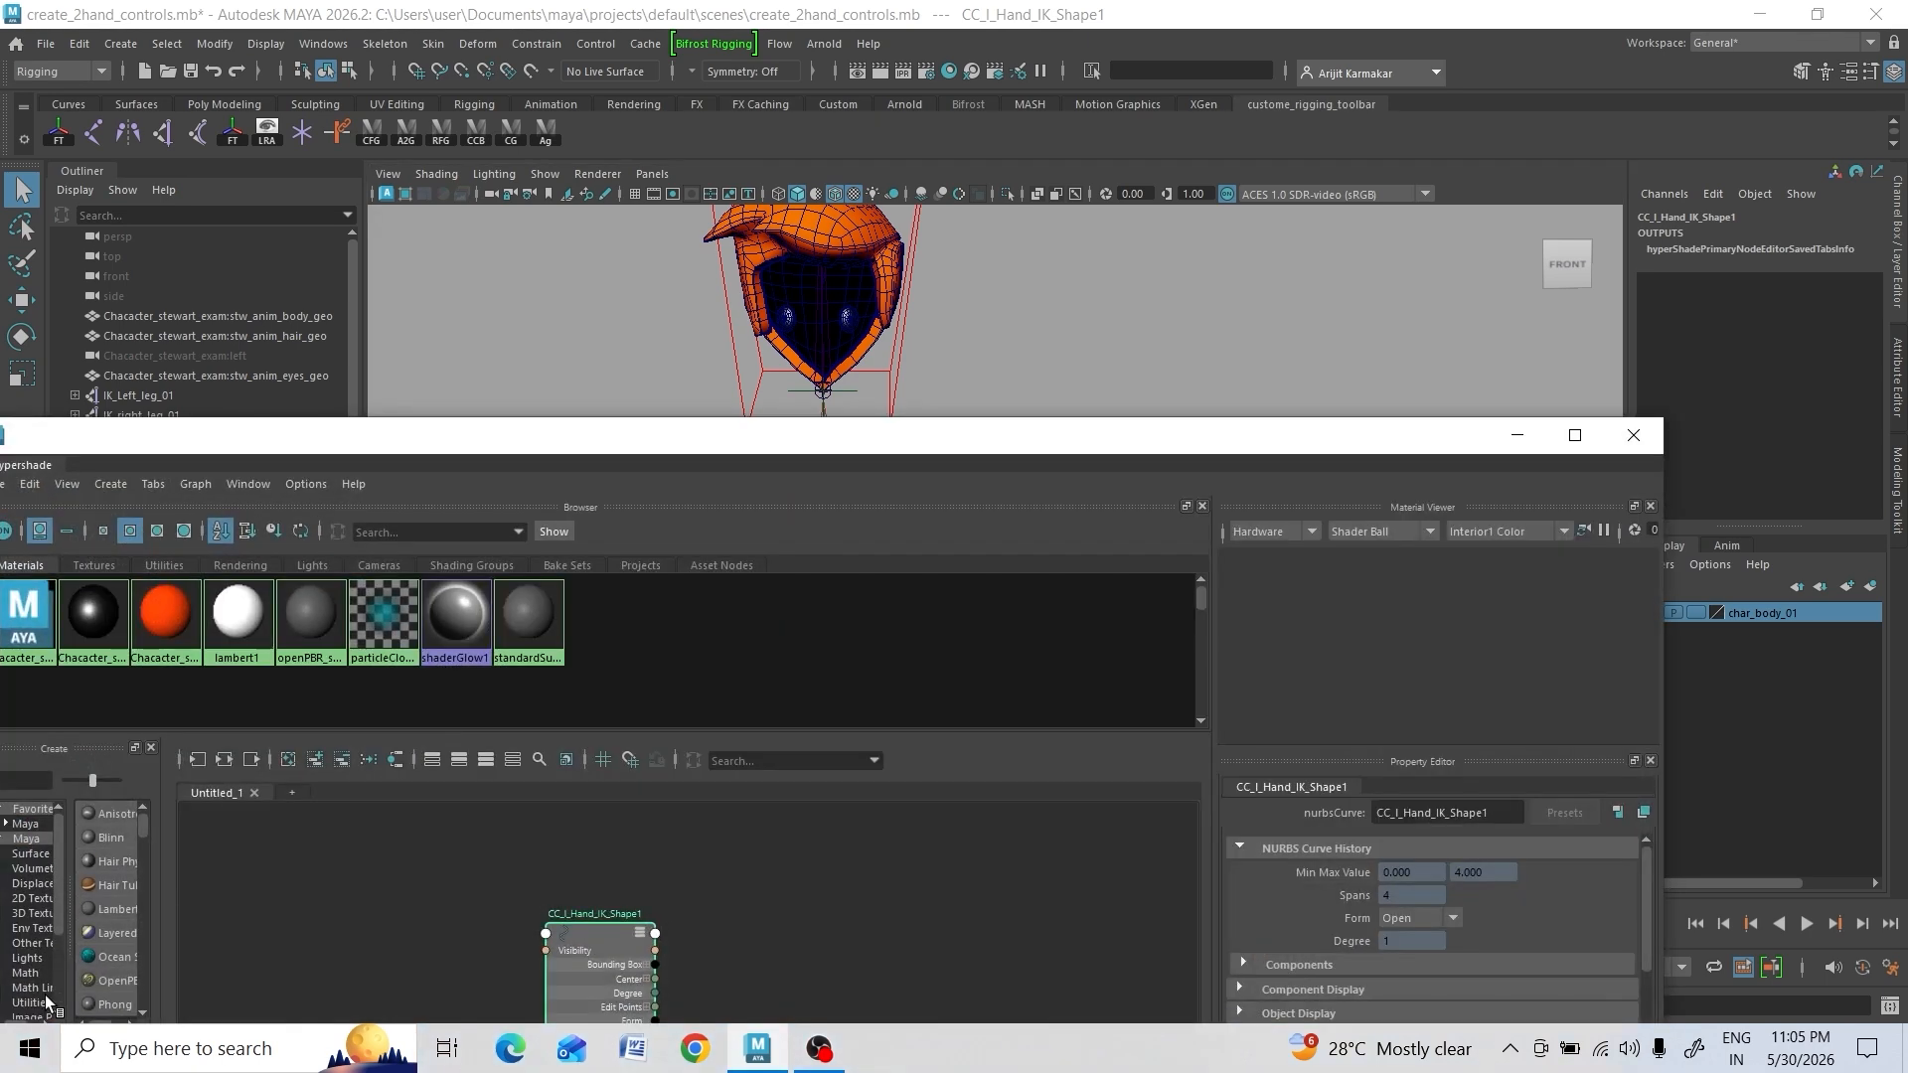
{"action": "left_click", "coordinate": [1495, 433]}
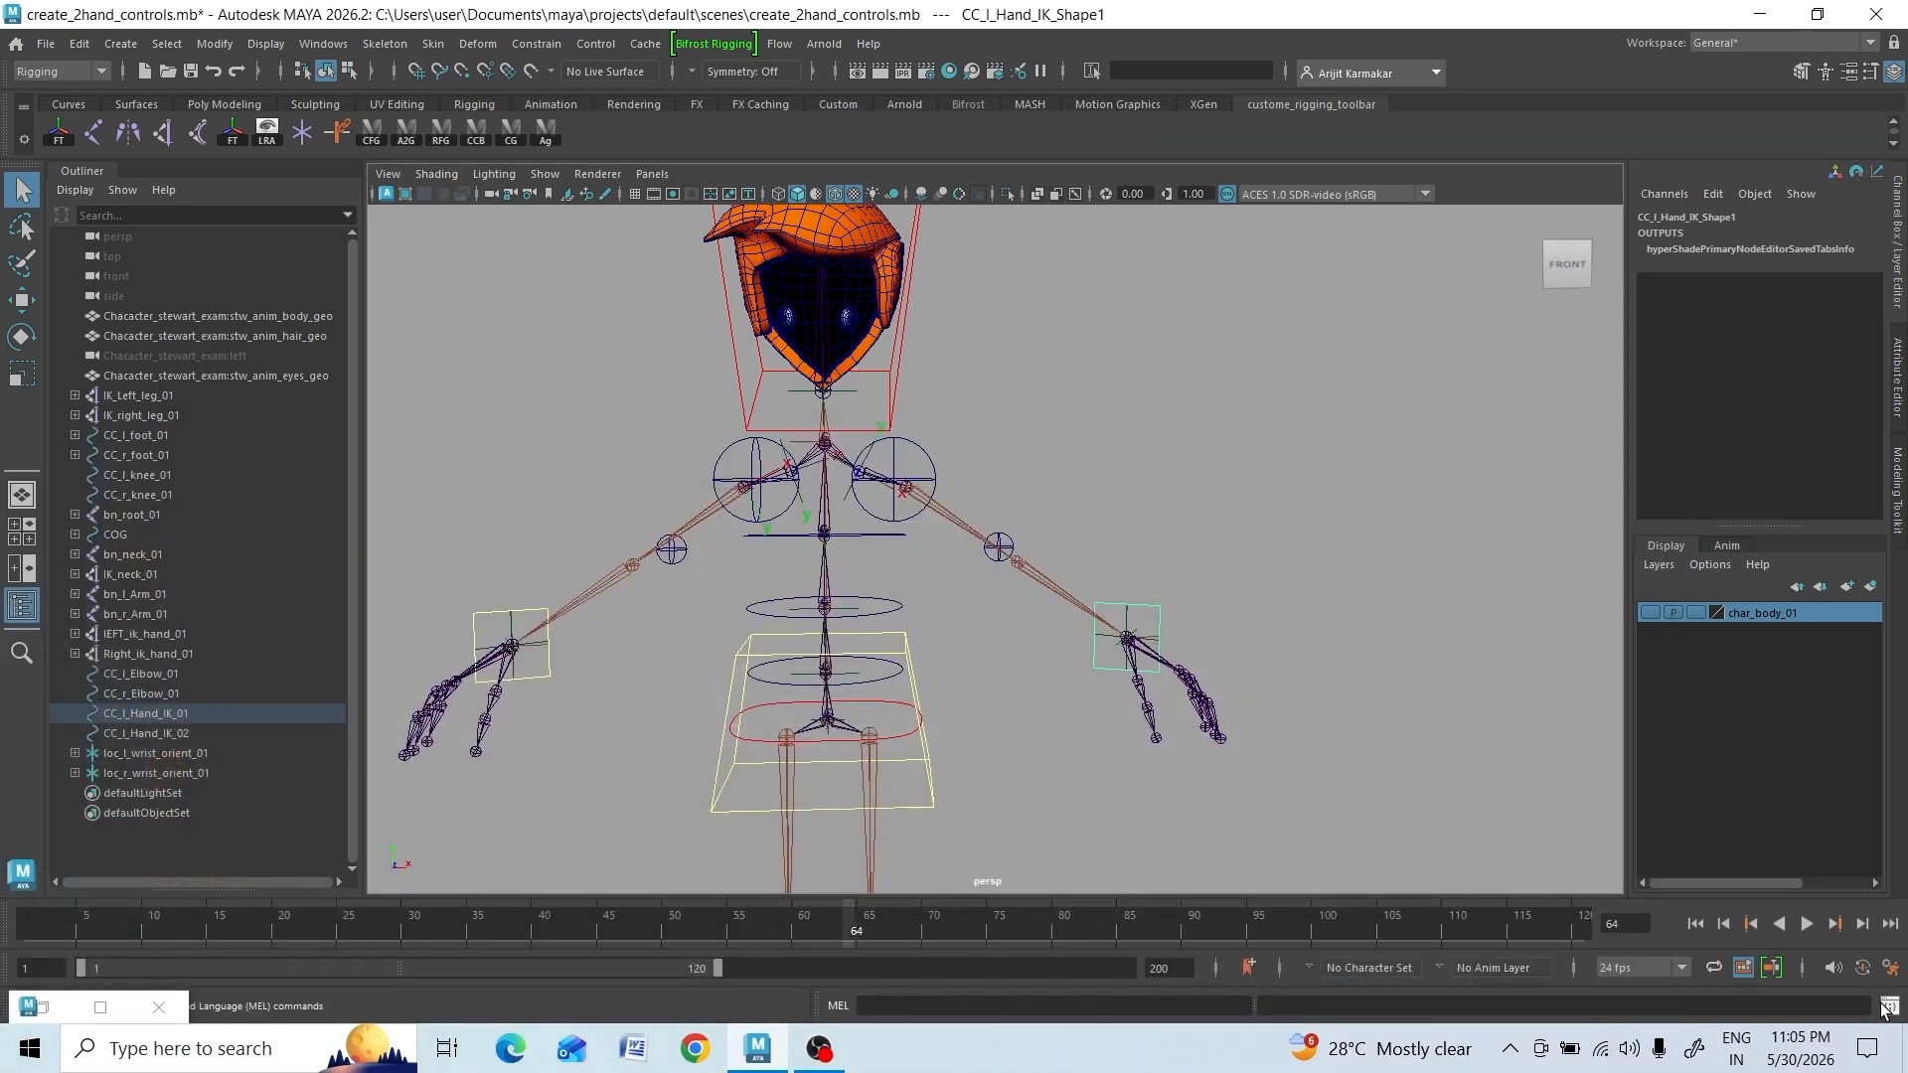
{"action": "left_click", "coordinate": [1886, 1004]}
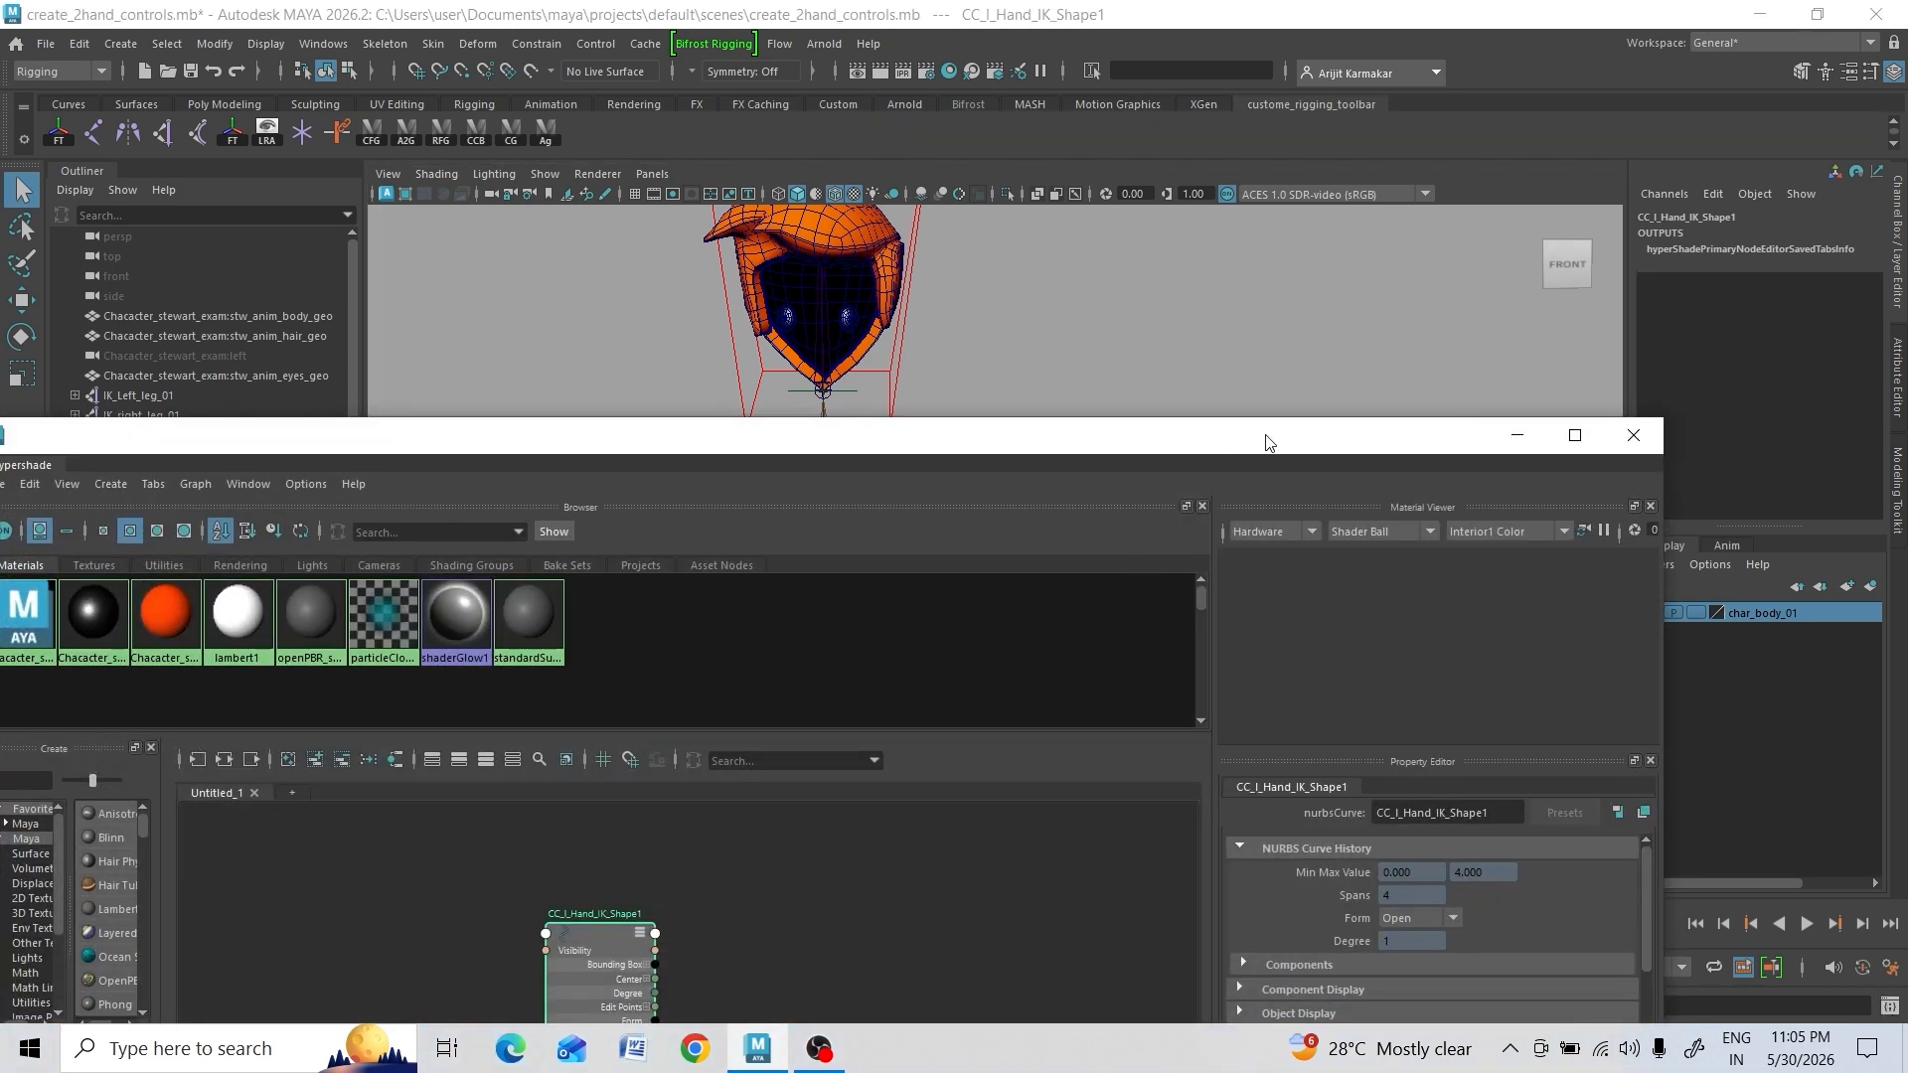
{"action": "left_click_drag", "start_coordinate": [1265, 439], "coordinate": [1658, 58]}
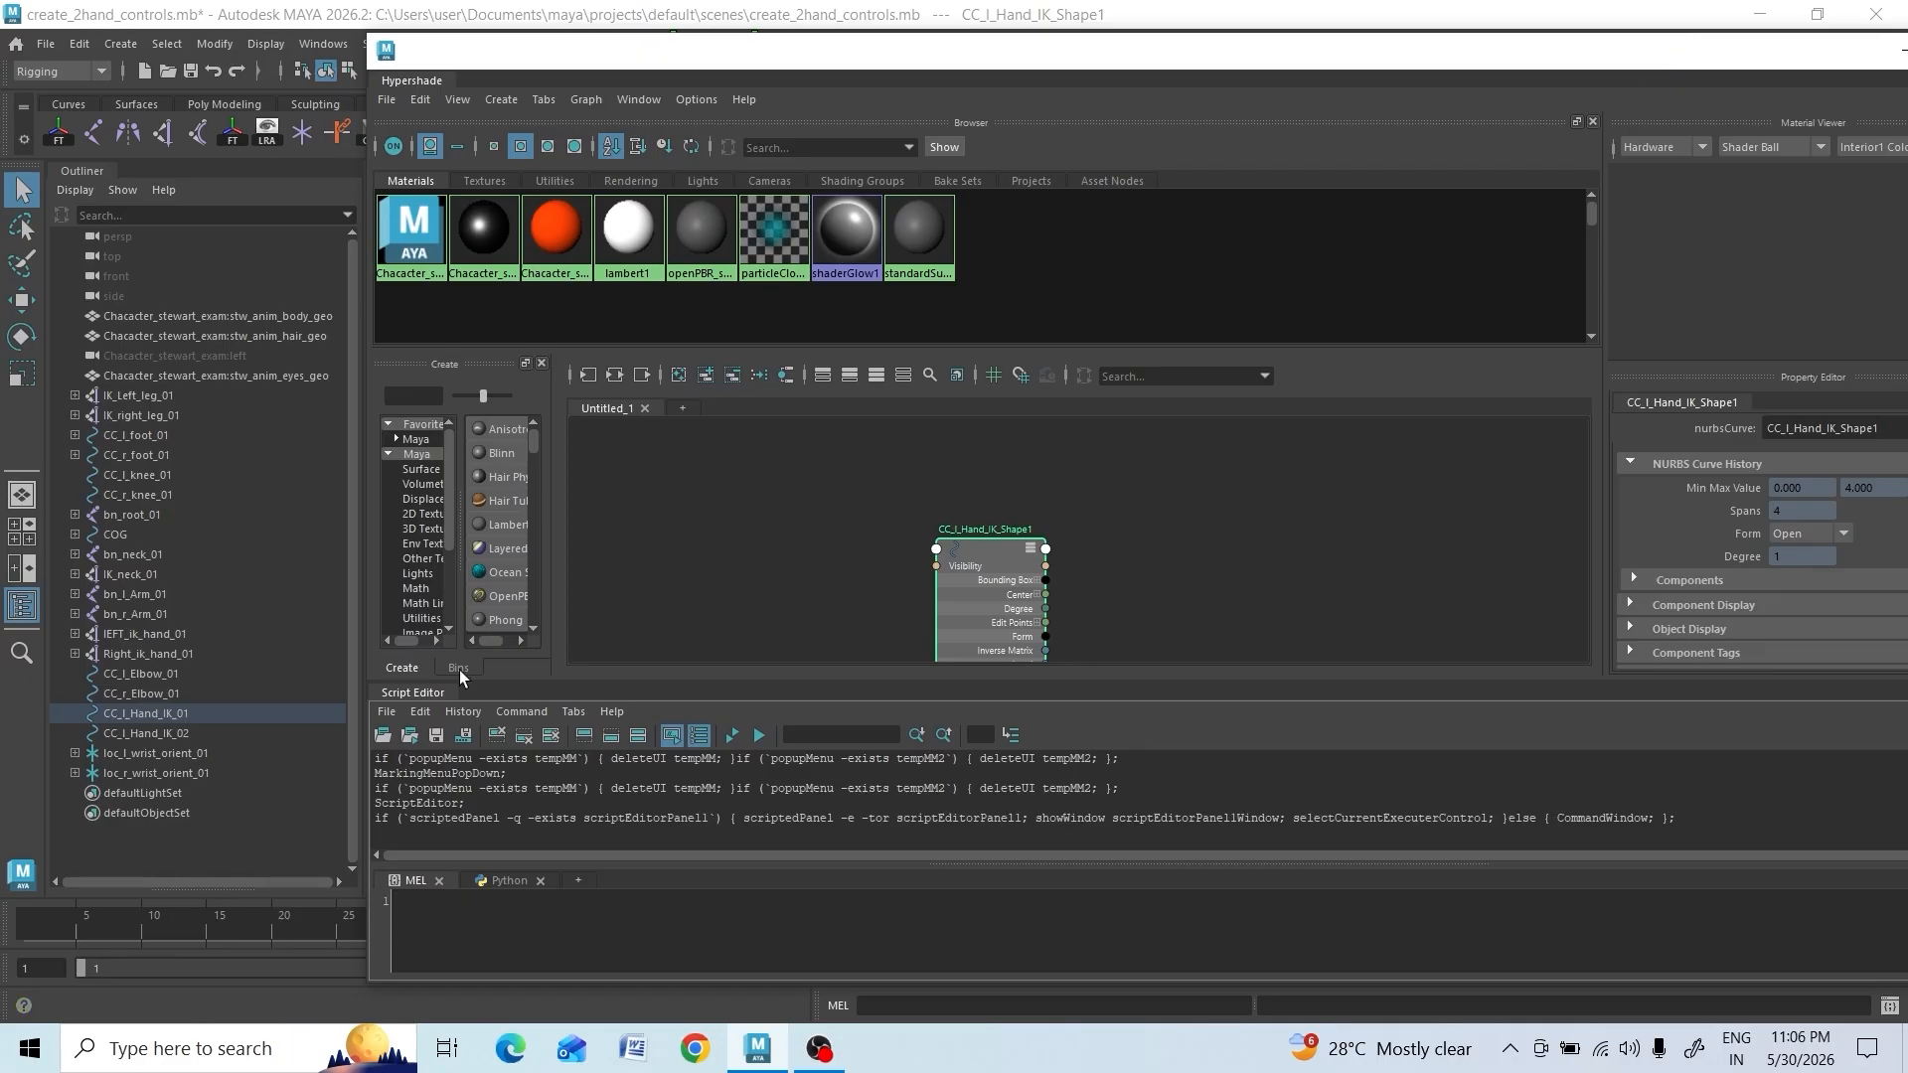
{"action": "left_click_drag", "start_coordinate": [426, 695], "coordinate": [212, 514]}
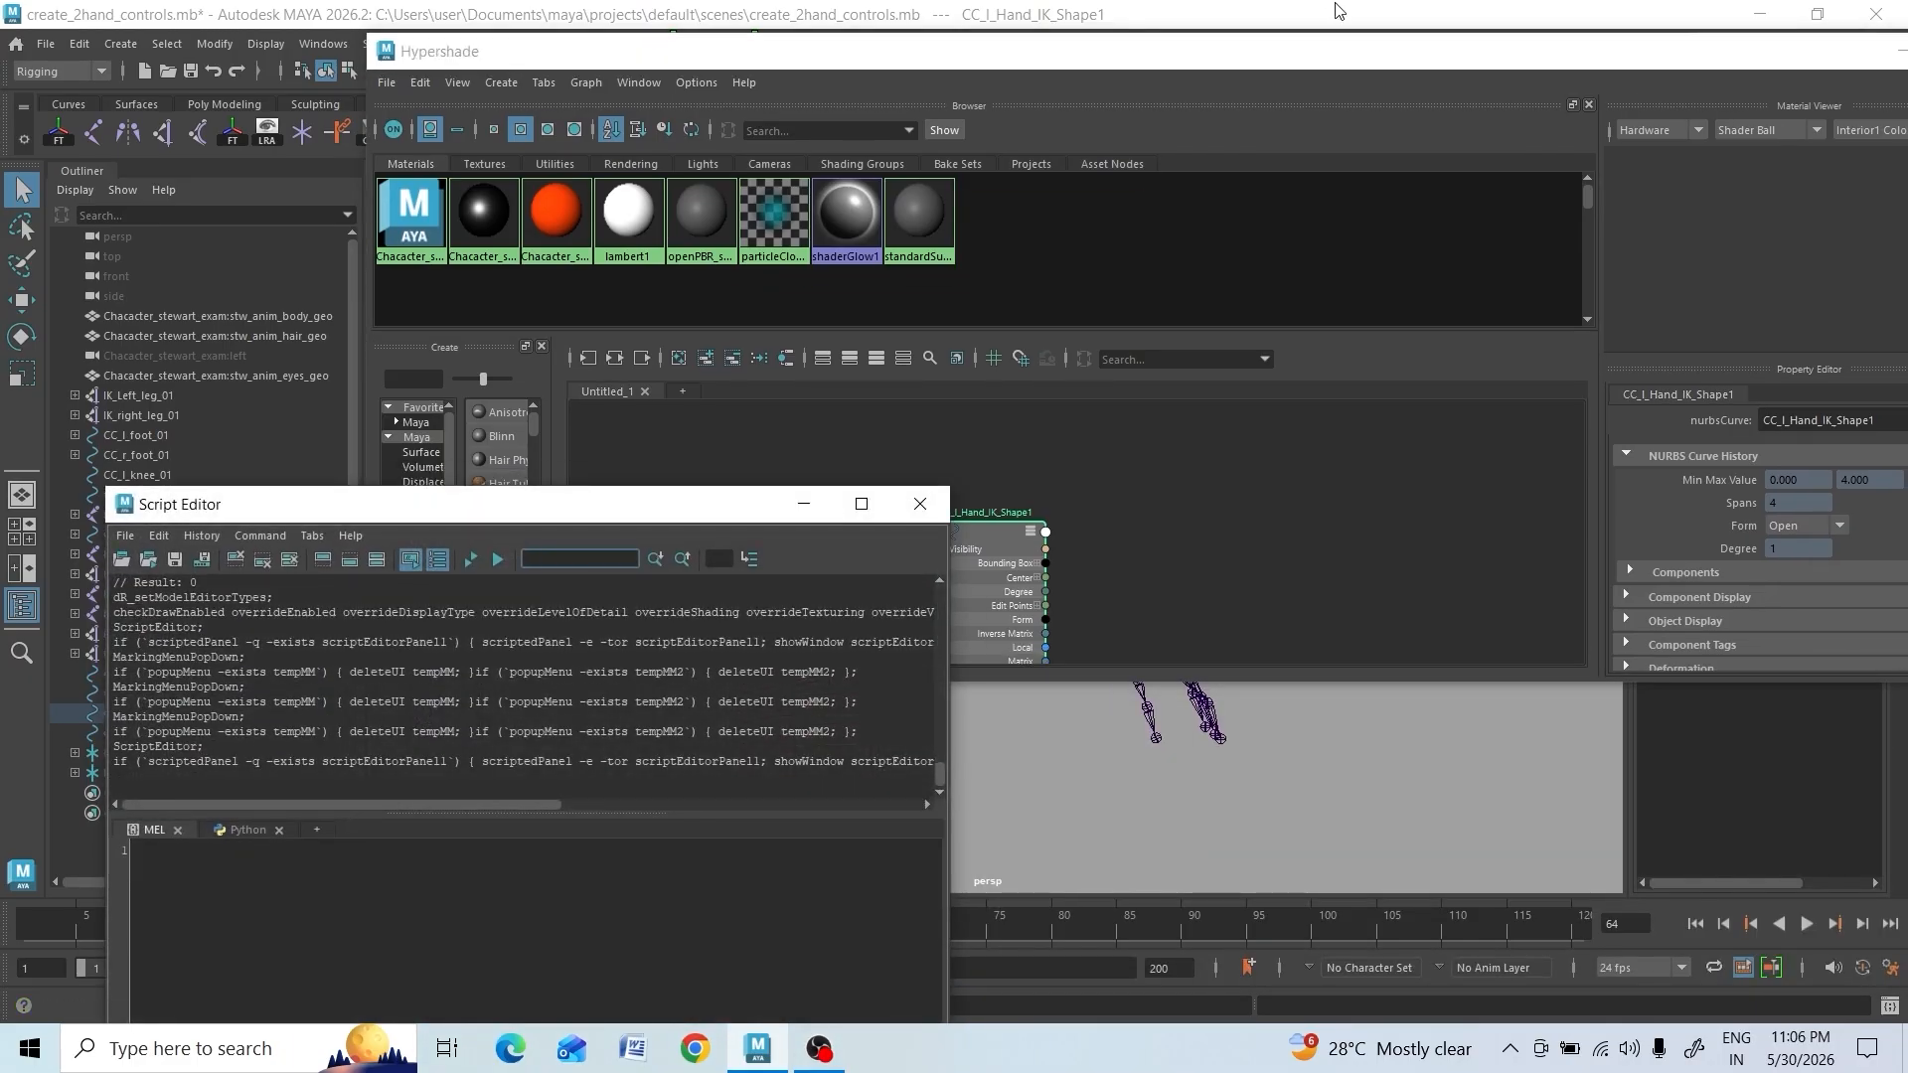
{"action": "left_click_drag", "start_coordinate": [1273, 68], "coordinate": [1647, 125]}
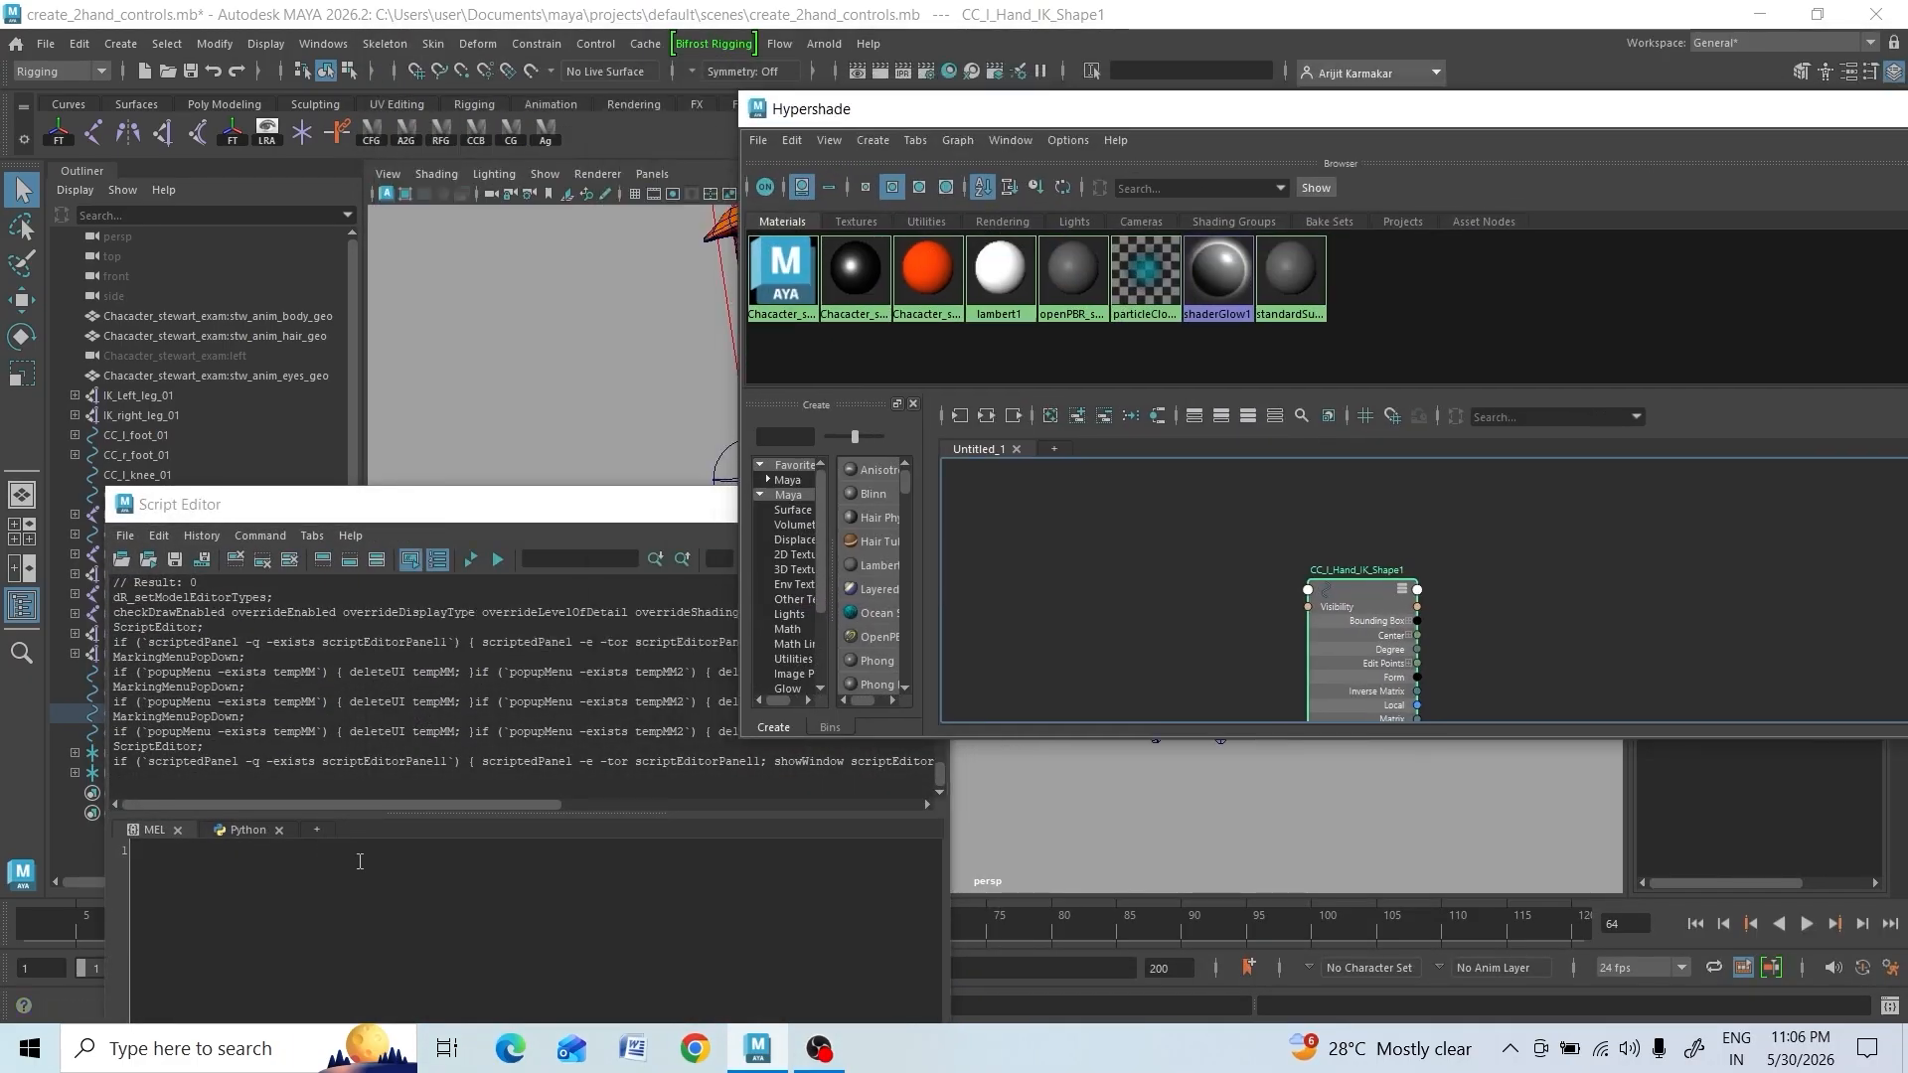
Clear the Script Editor's history and check that Echo All Commands is enabled
{"action": "left_click", "coordinate": [389, 807]}
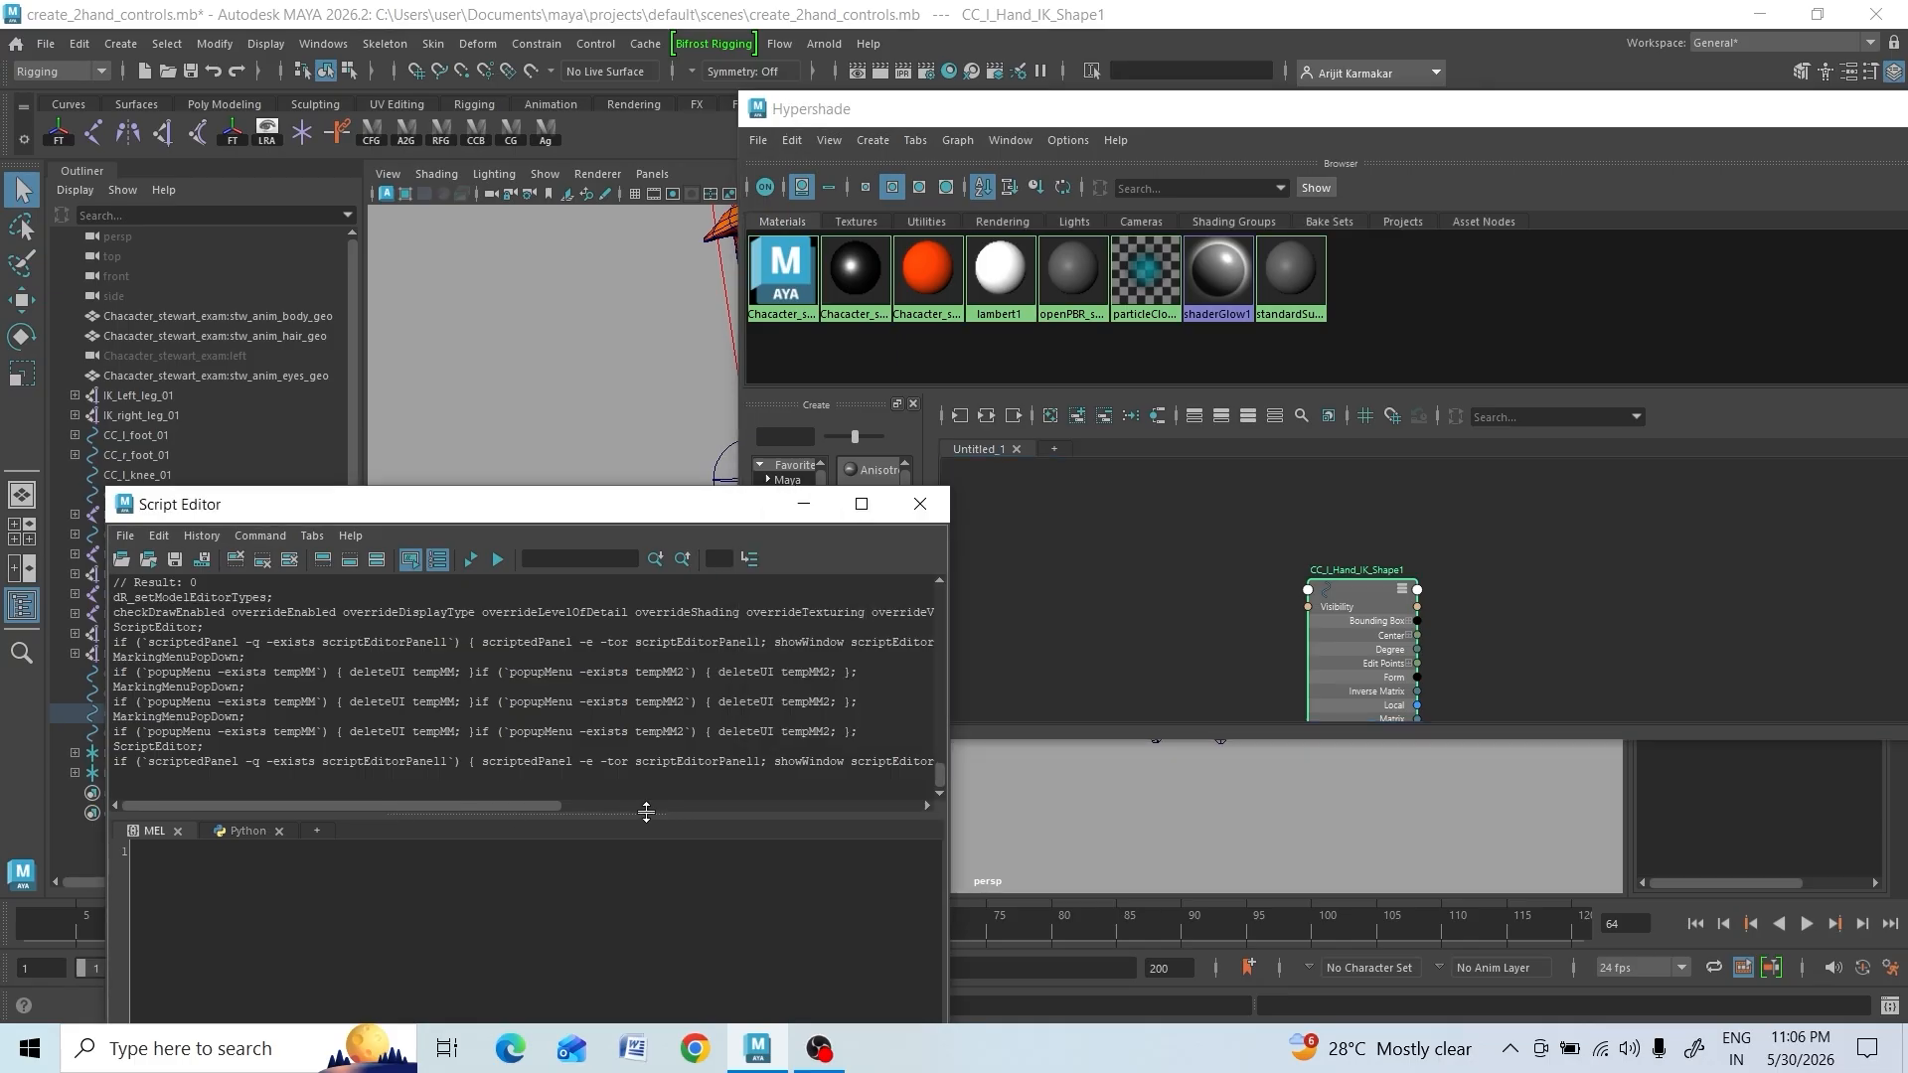
{"action": "left_click_drag", "start_coordinate": [482, 807], "coordinate": [404, 801]}
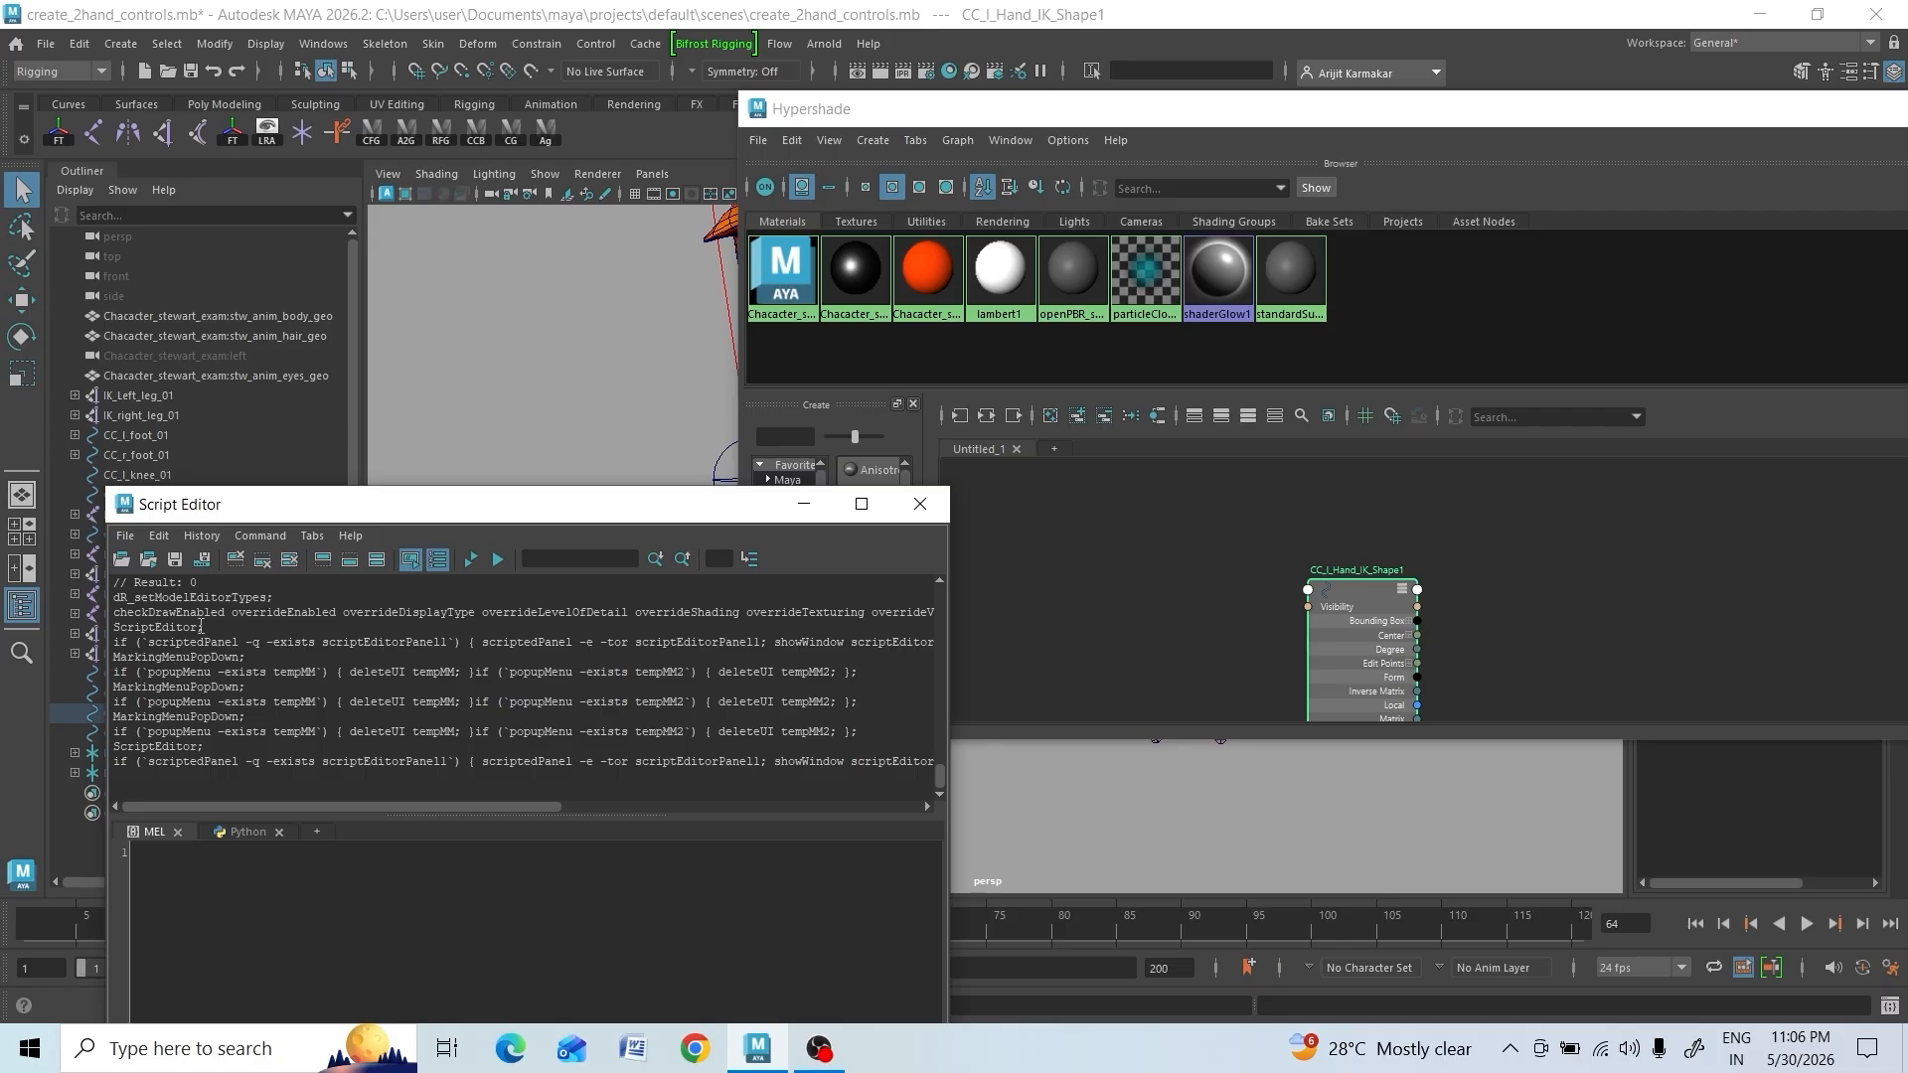
{"action": "right_click", "coordinate": [188, 637]}
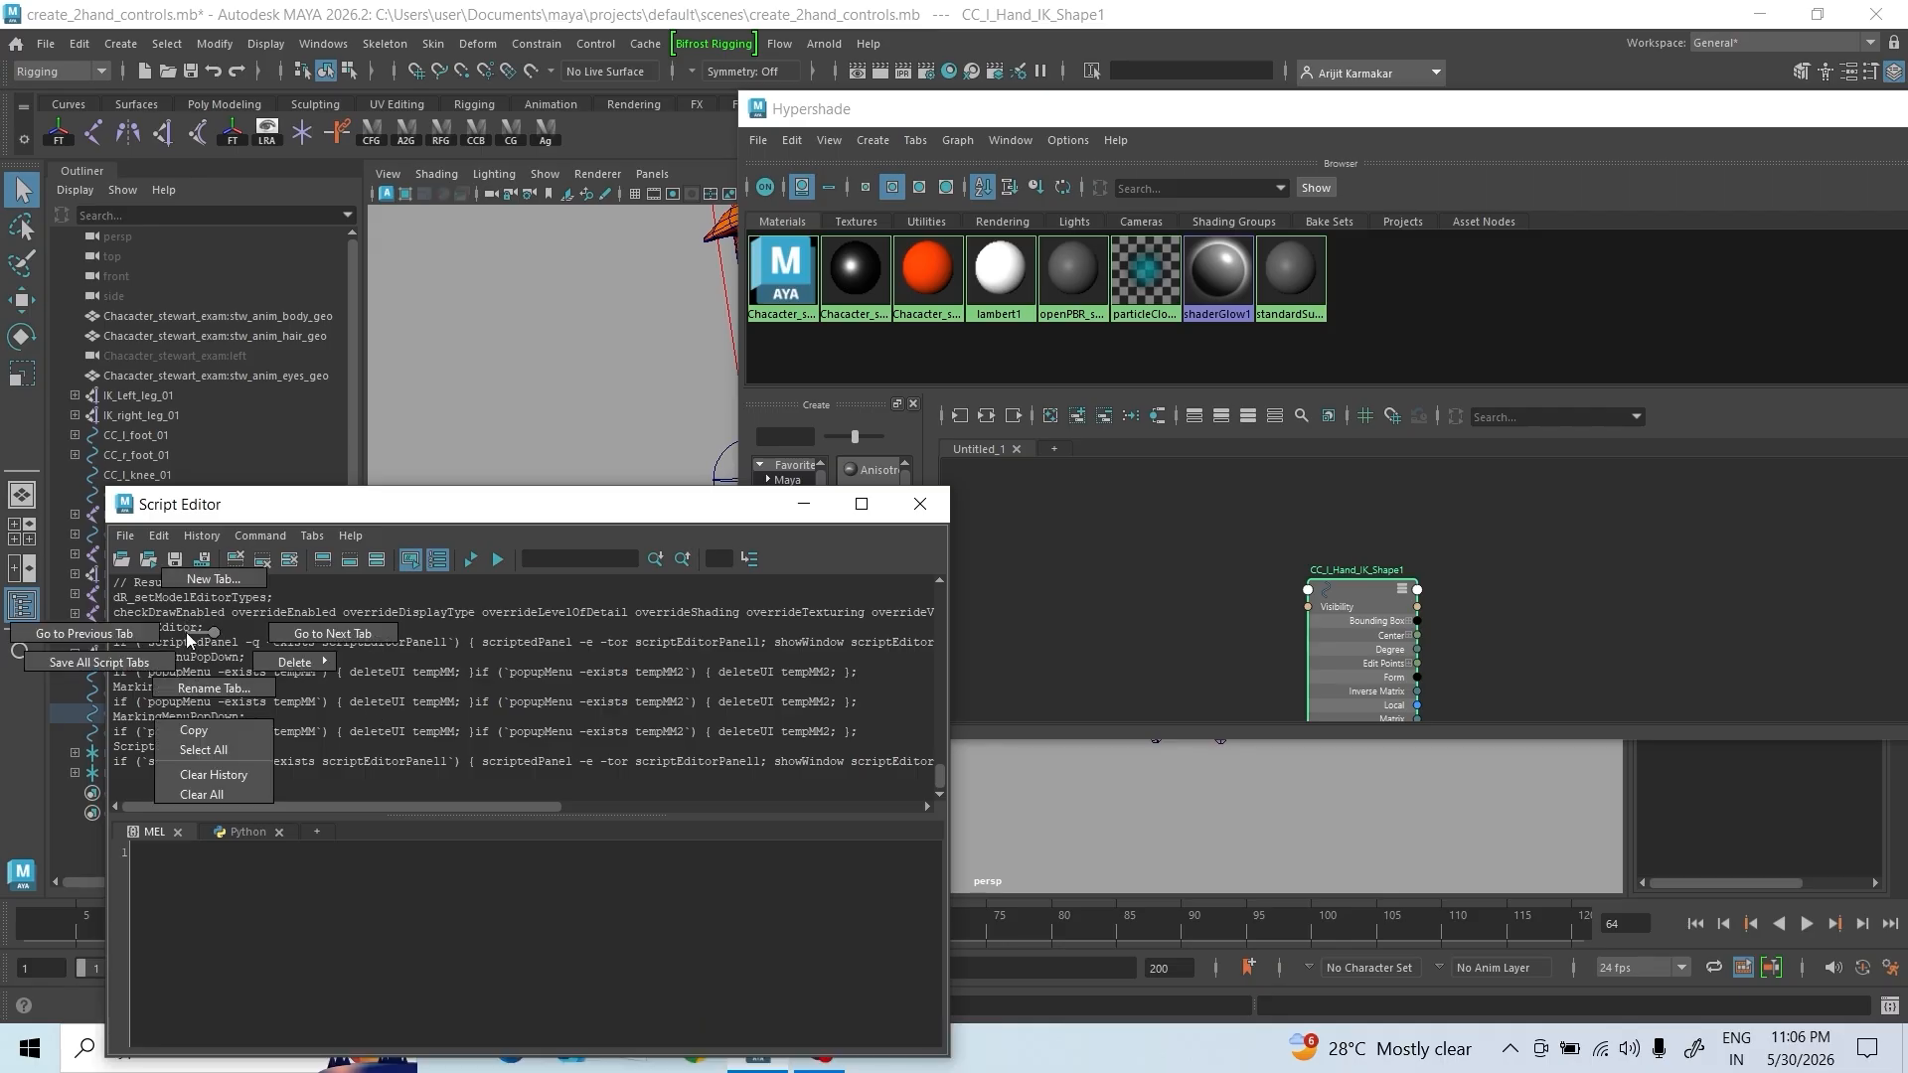
{"action": "left_click", "coordinate": [213, 787]}
{"action": "left_click", "coordinate": [198, 542]}
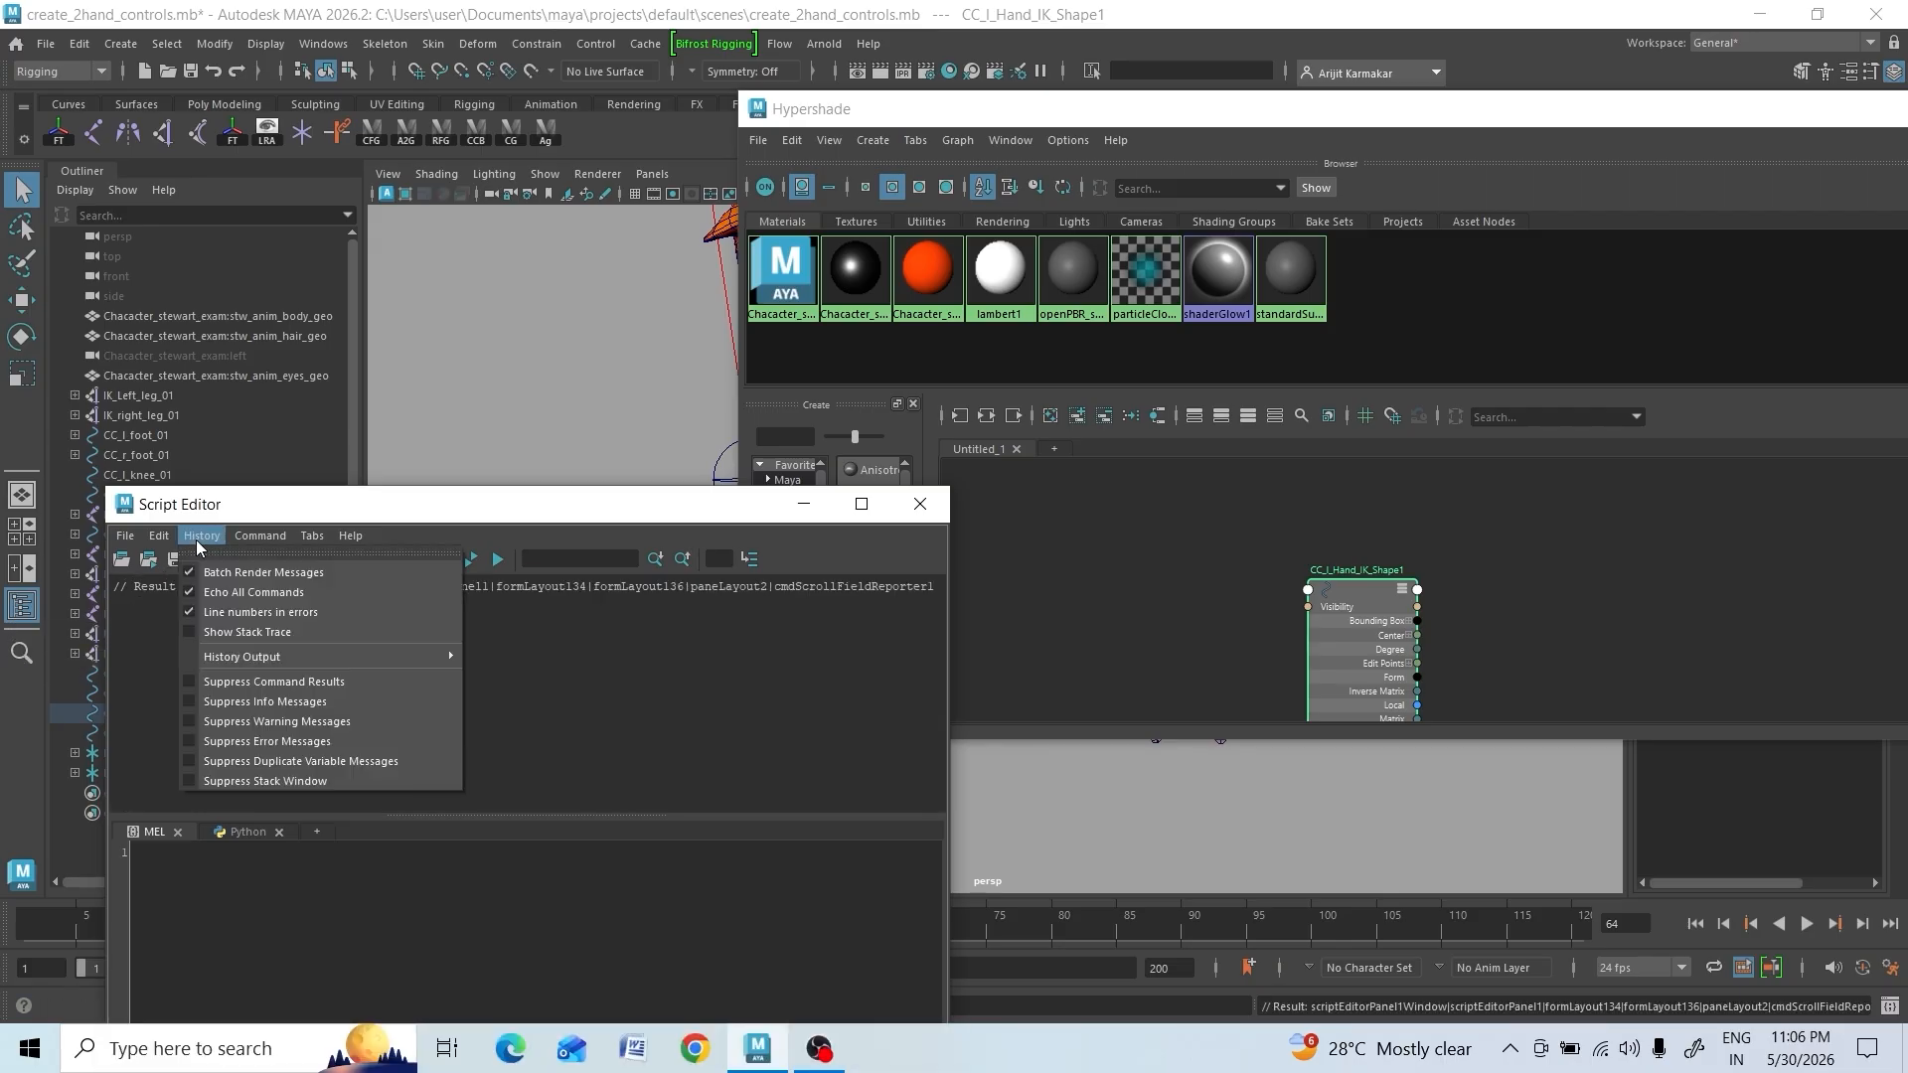
{"action": "mouse_move", "coordinate": [312, 536]}
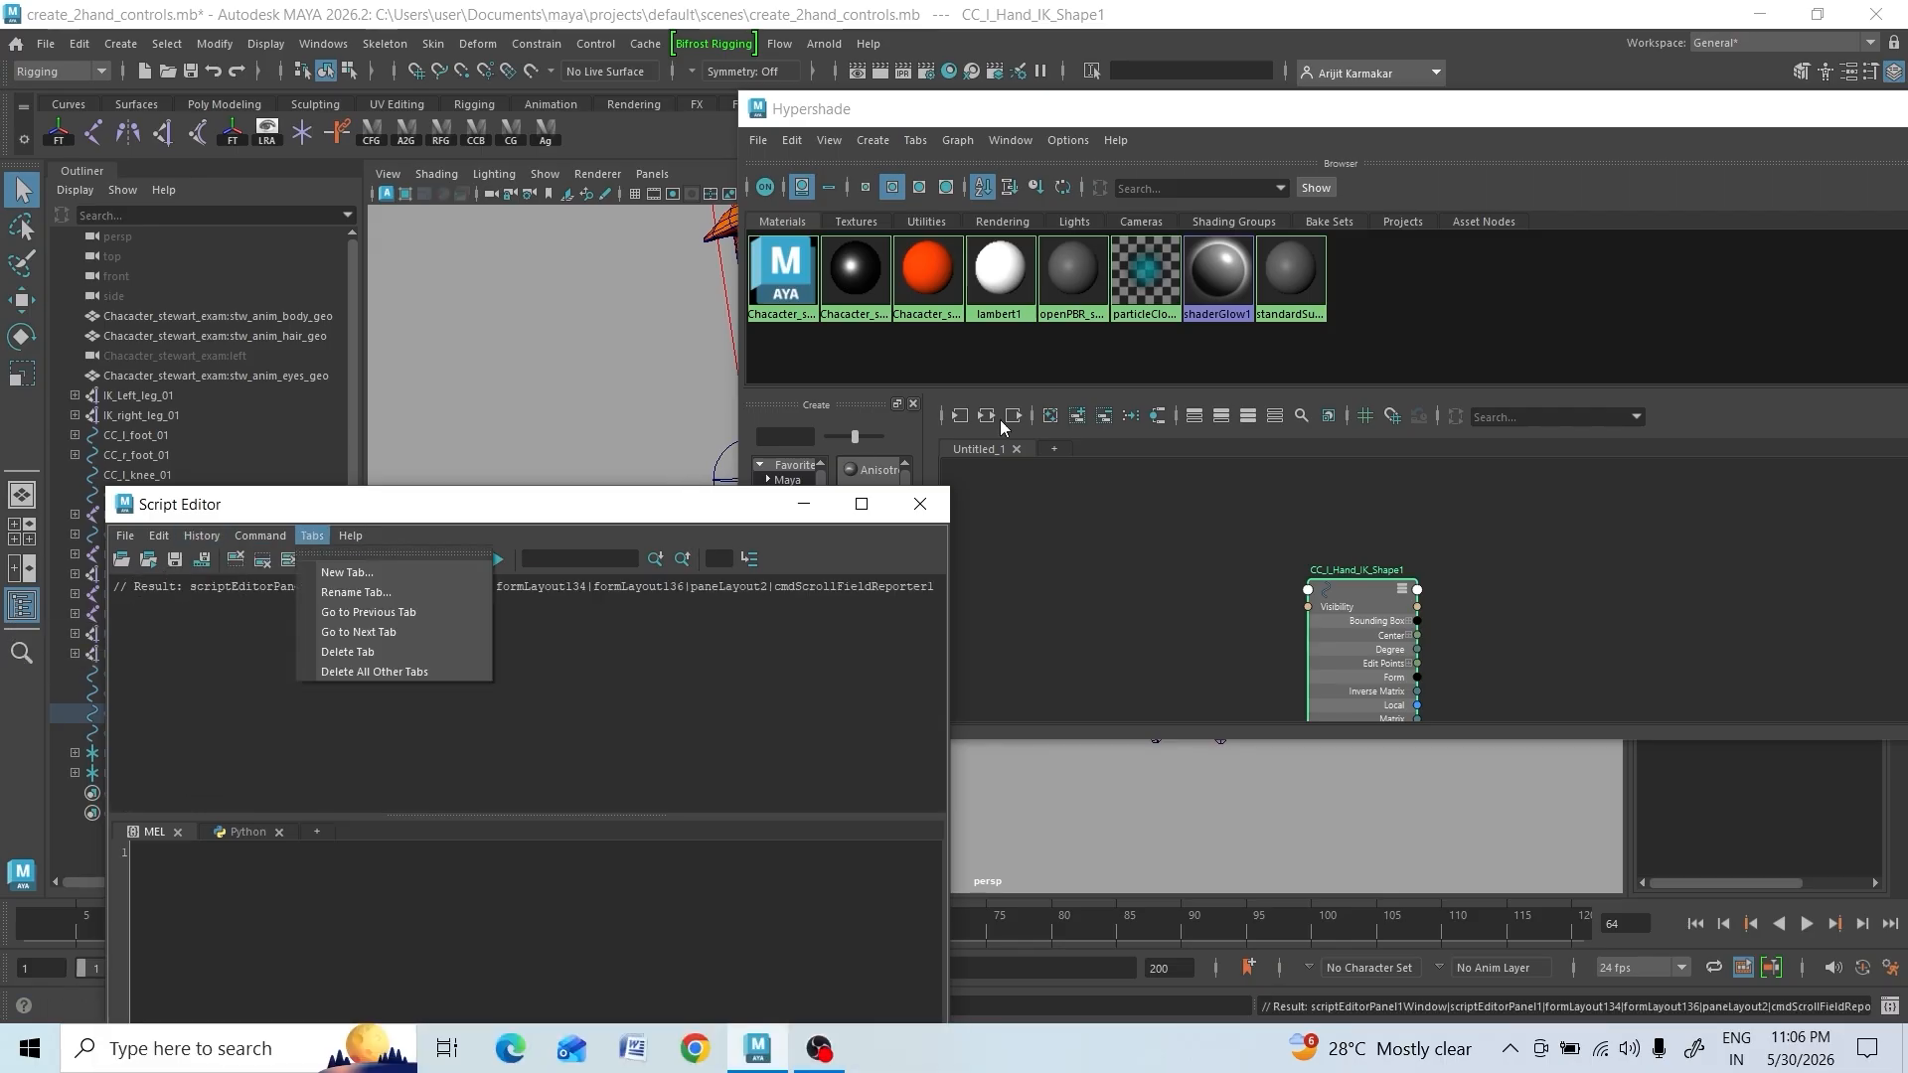
{"action": "left_click", "coordinate": [1347, 588]}
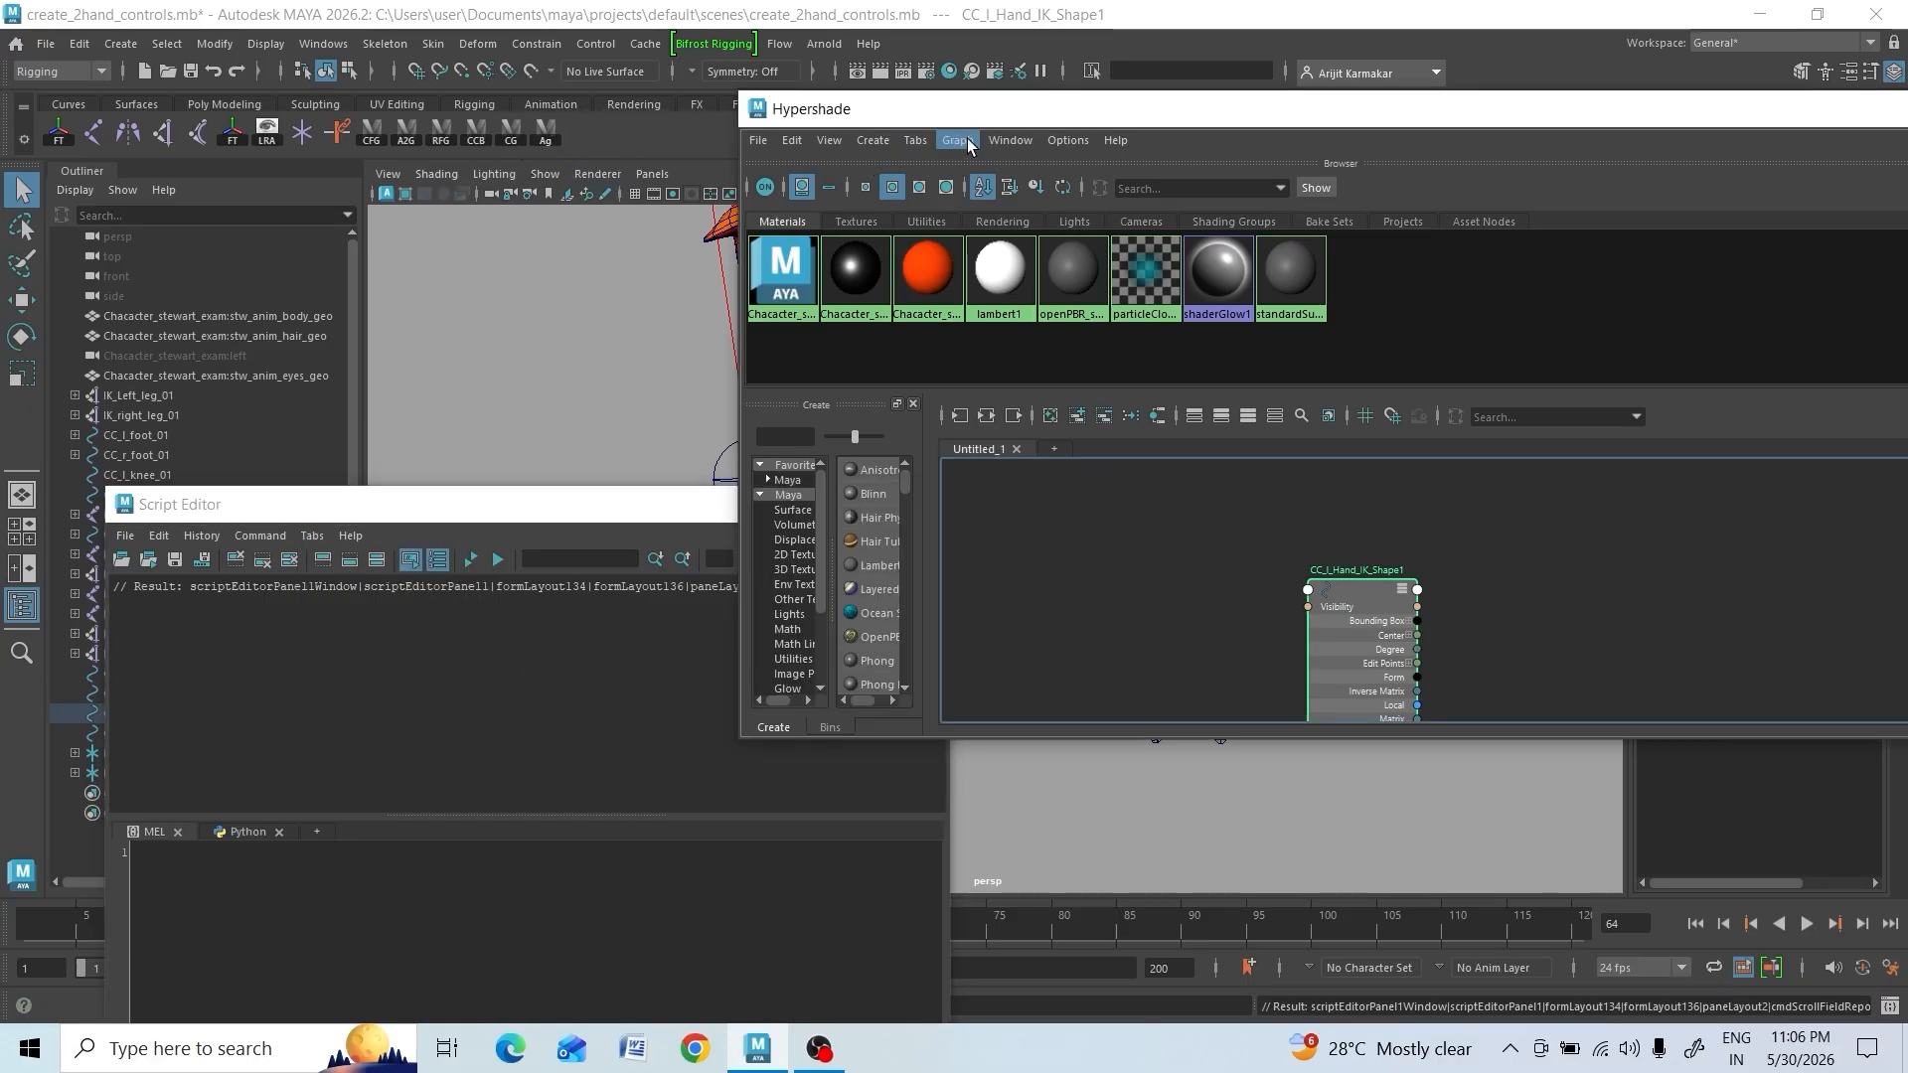
{"action": "left_click", "coordinate": [202, 536]}
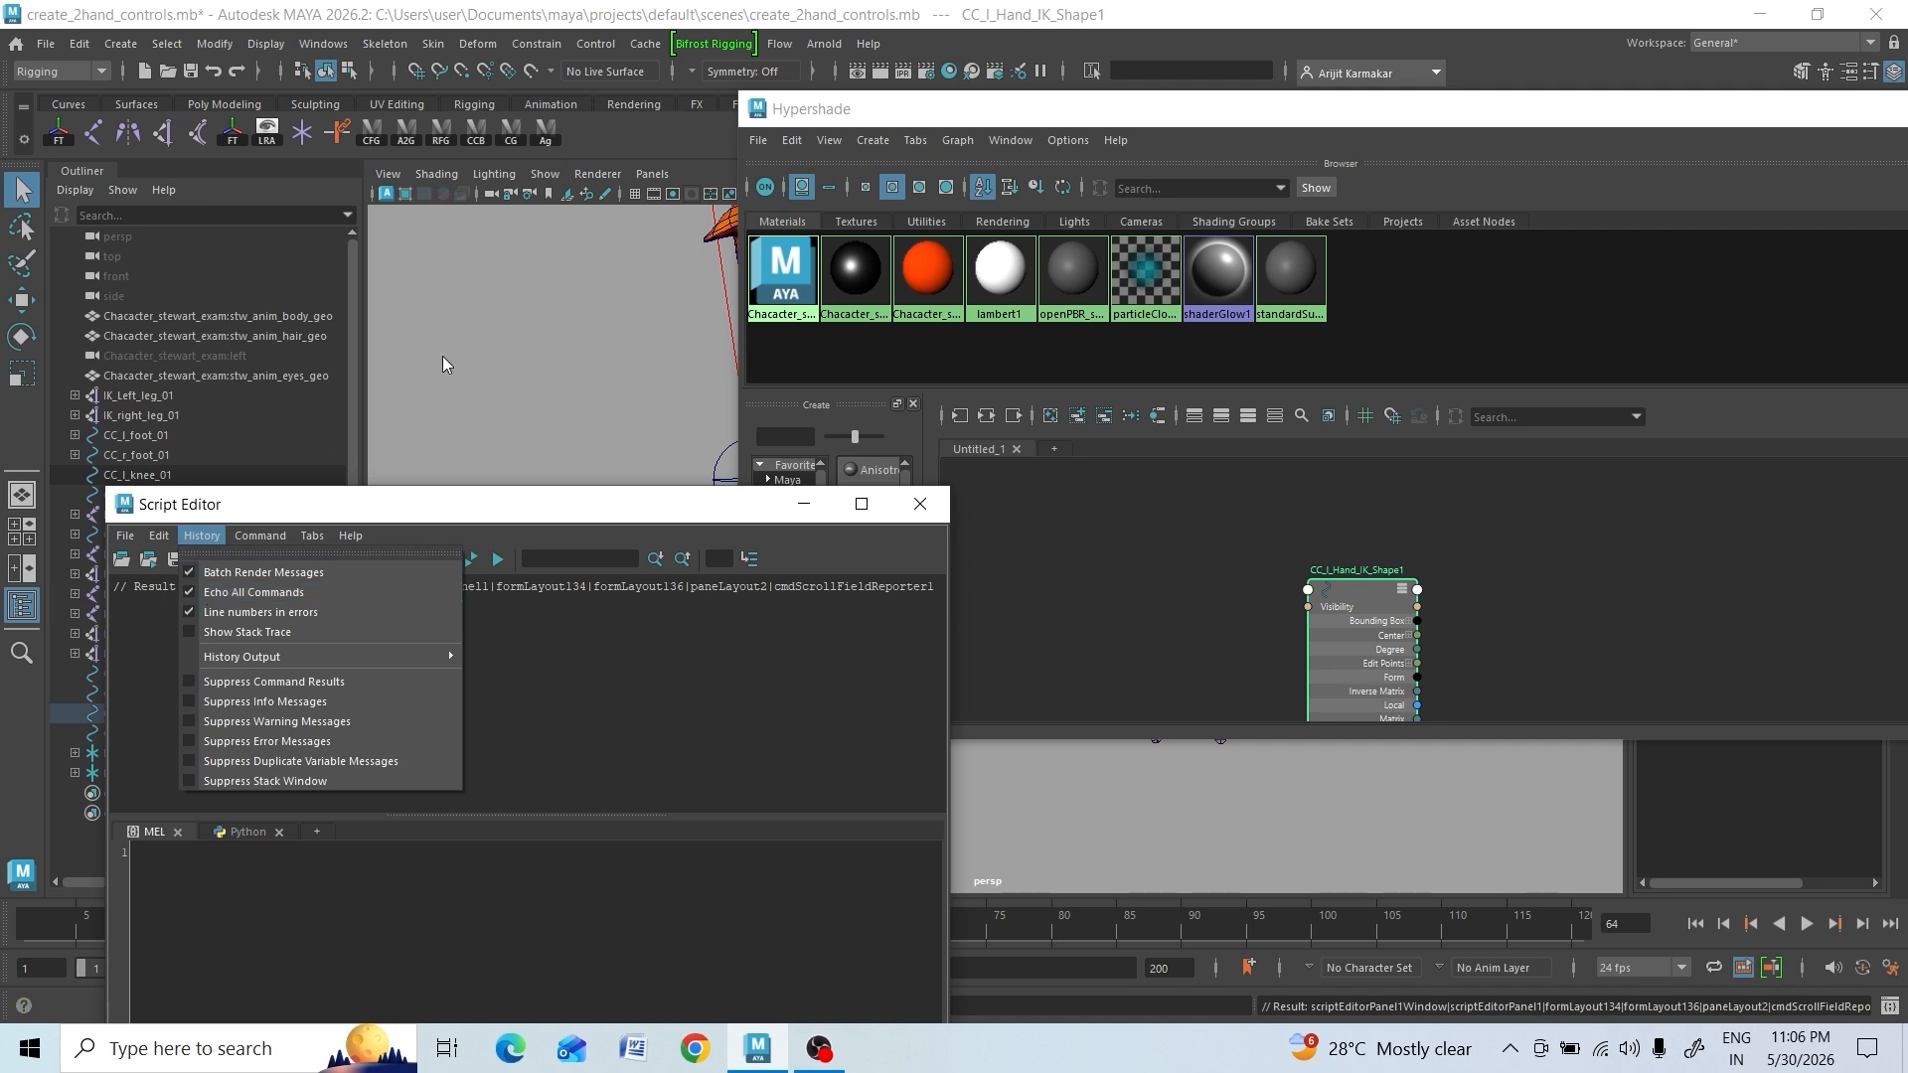
Remove the selected CC_l_Hand_IK_Shape1 node from the Hypershade graph
{"action": "left_click", "coordinate": [958, 143]}
{"action": "left_click", "coordinate": [959, 140]}
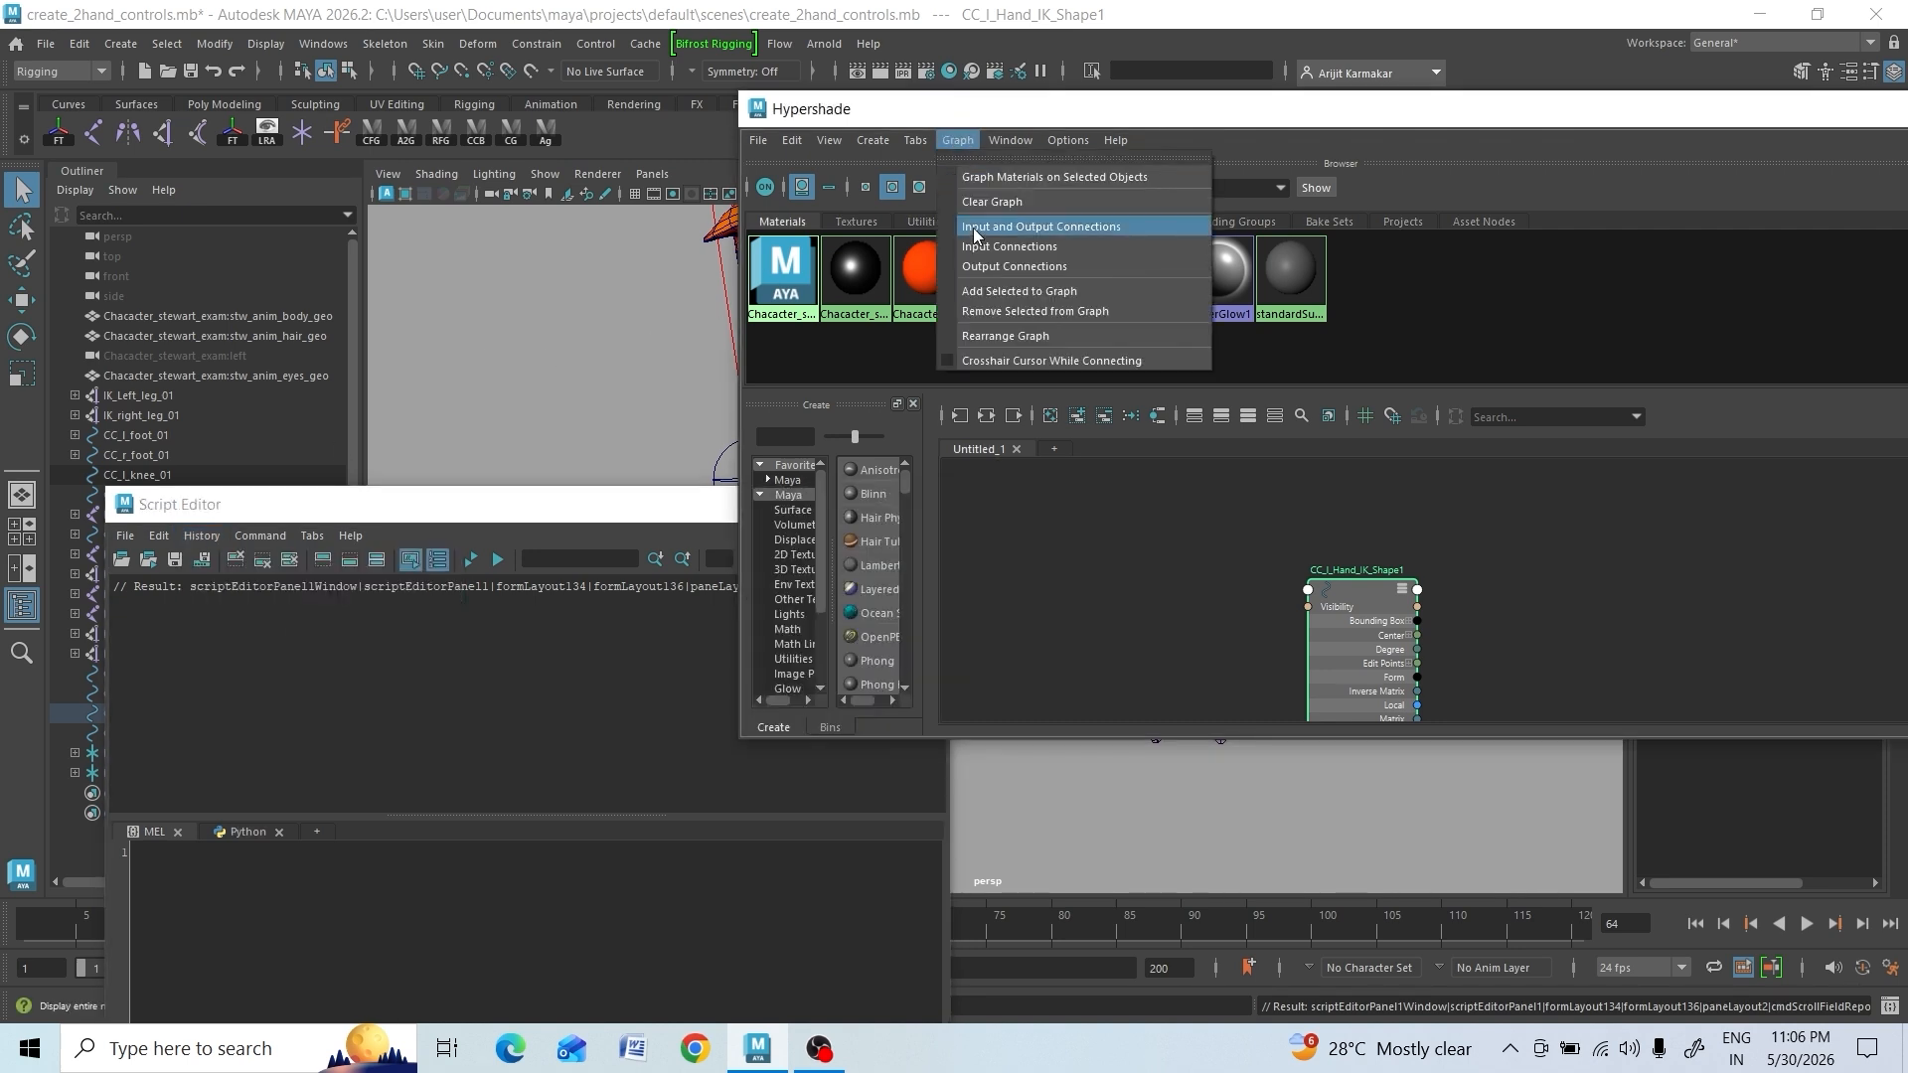
{"action": "left_click", "coordinate": [981, 311]}
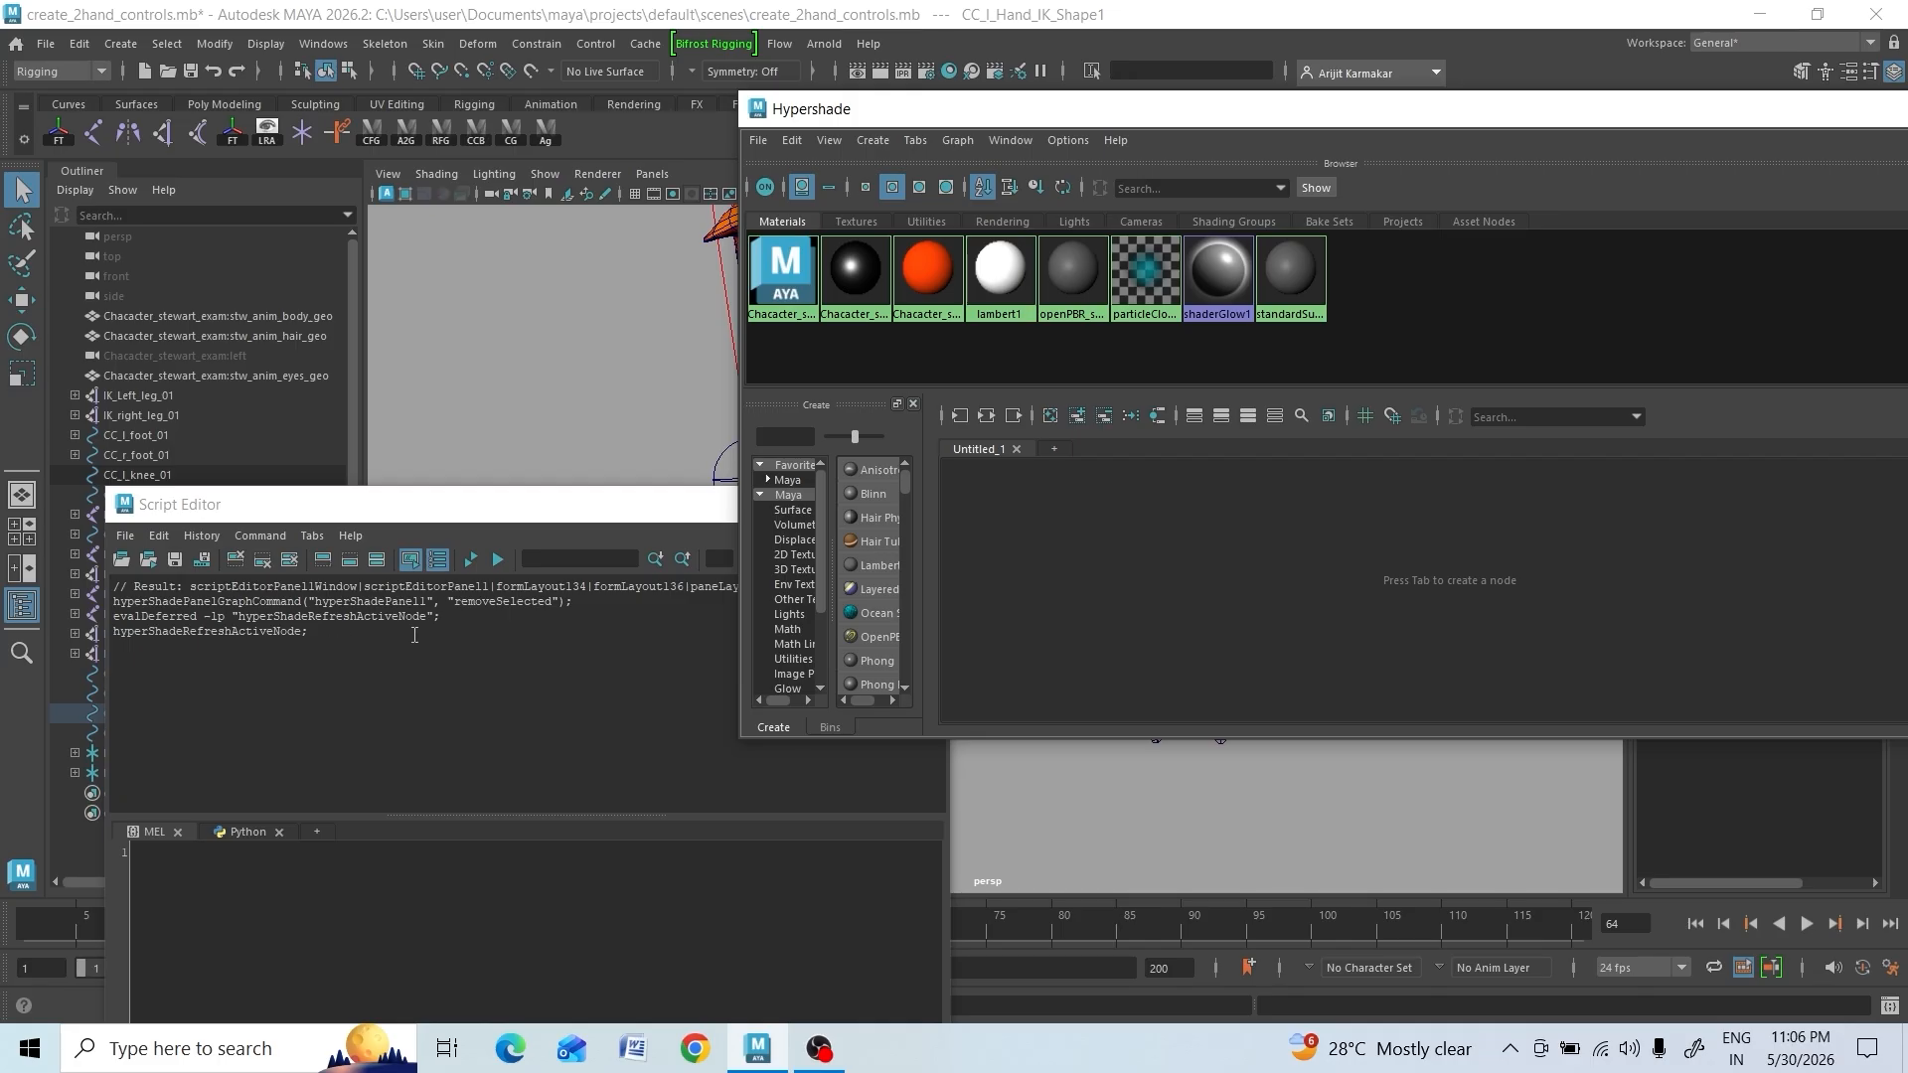
Copy the echoed hyperShadePanelGraphCommand("hyperShadePanel1", "removeSelected"); line into the MEL input and enlarge its text
{"action": "left_click_drag", "start_coordinate": [589, 600], "coordinate": [95, 603]}
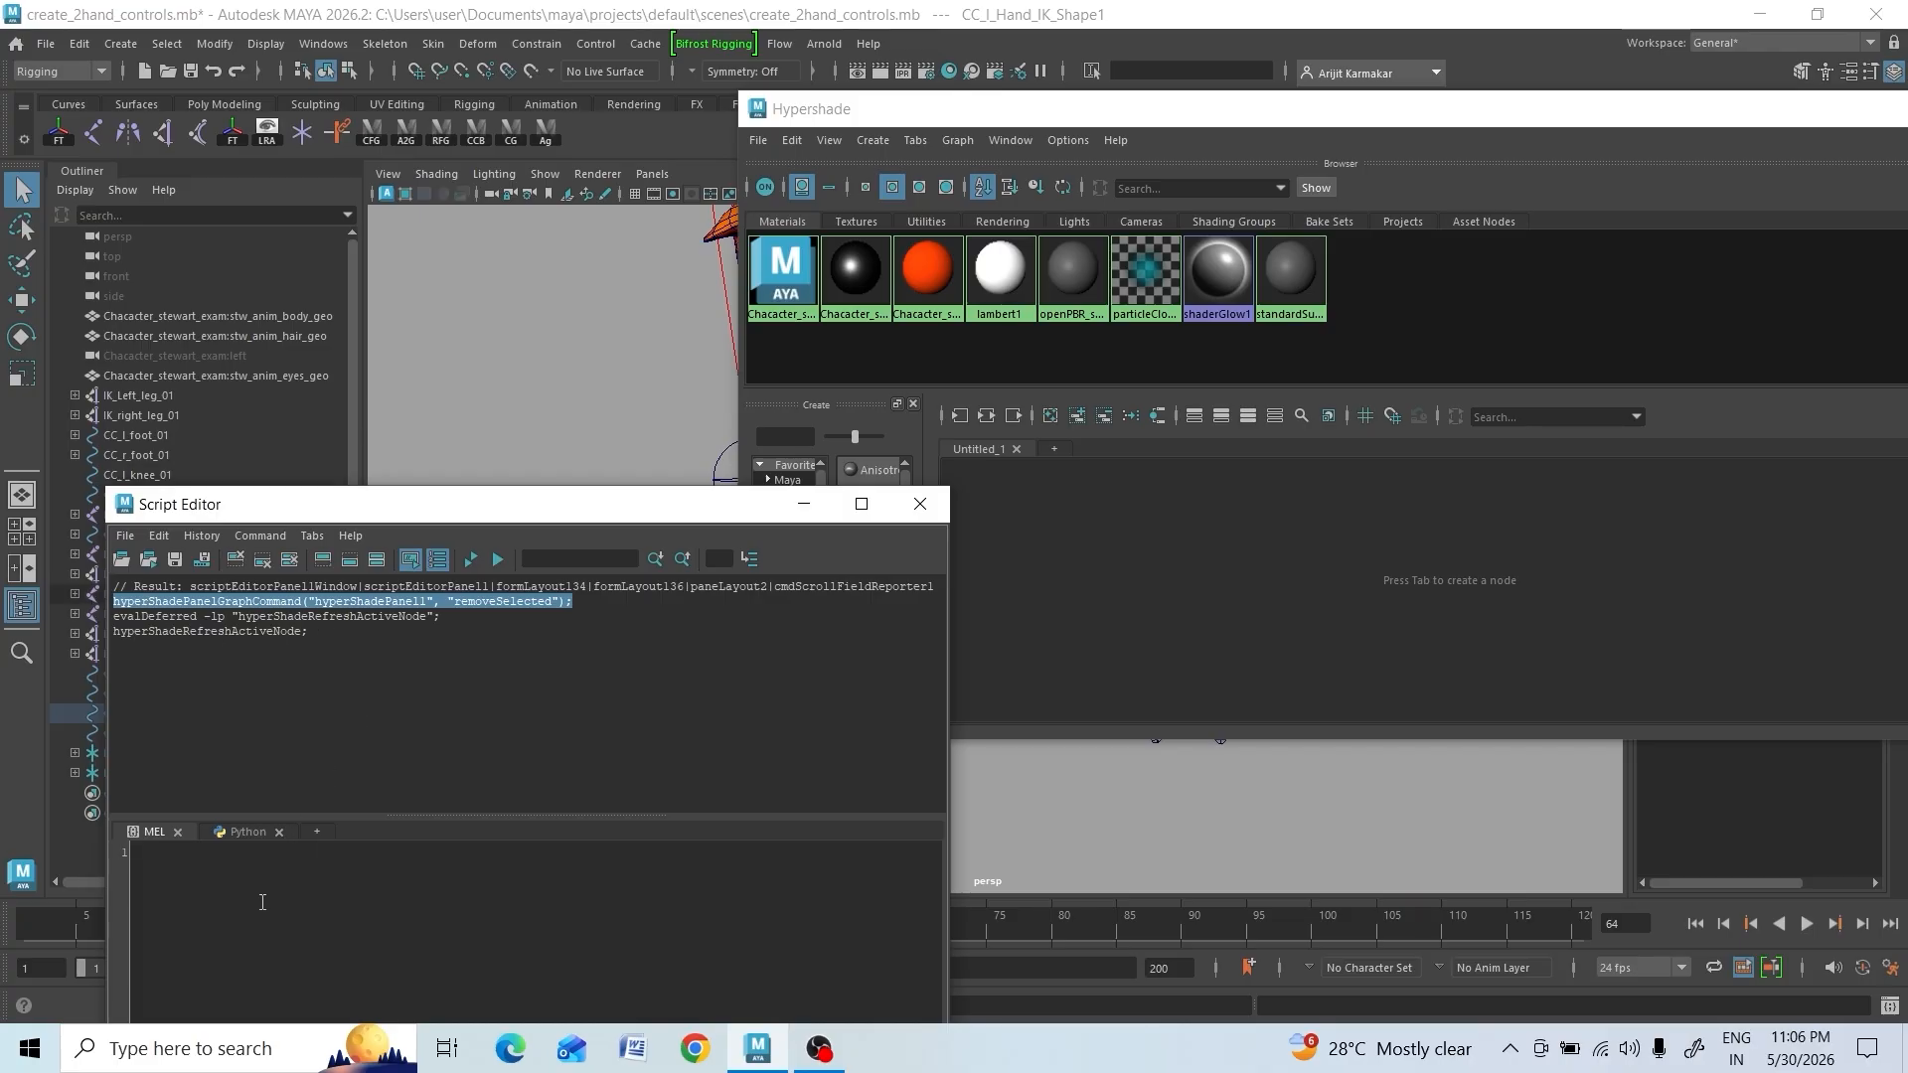
{"action": "type", "text": "hyperShadePanelGraphCommand(\"hyperShadePanel1\", \"removeSelected\");"}
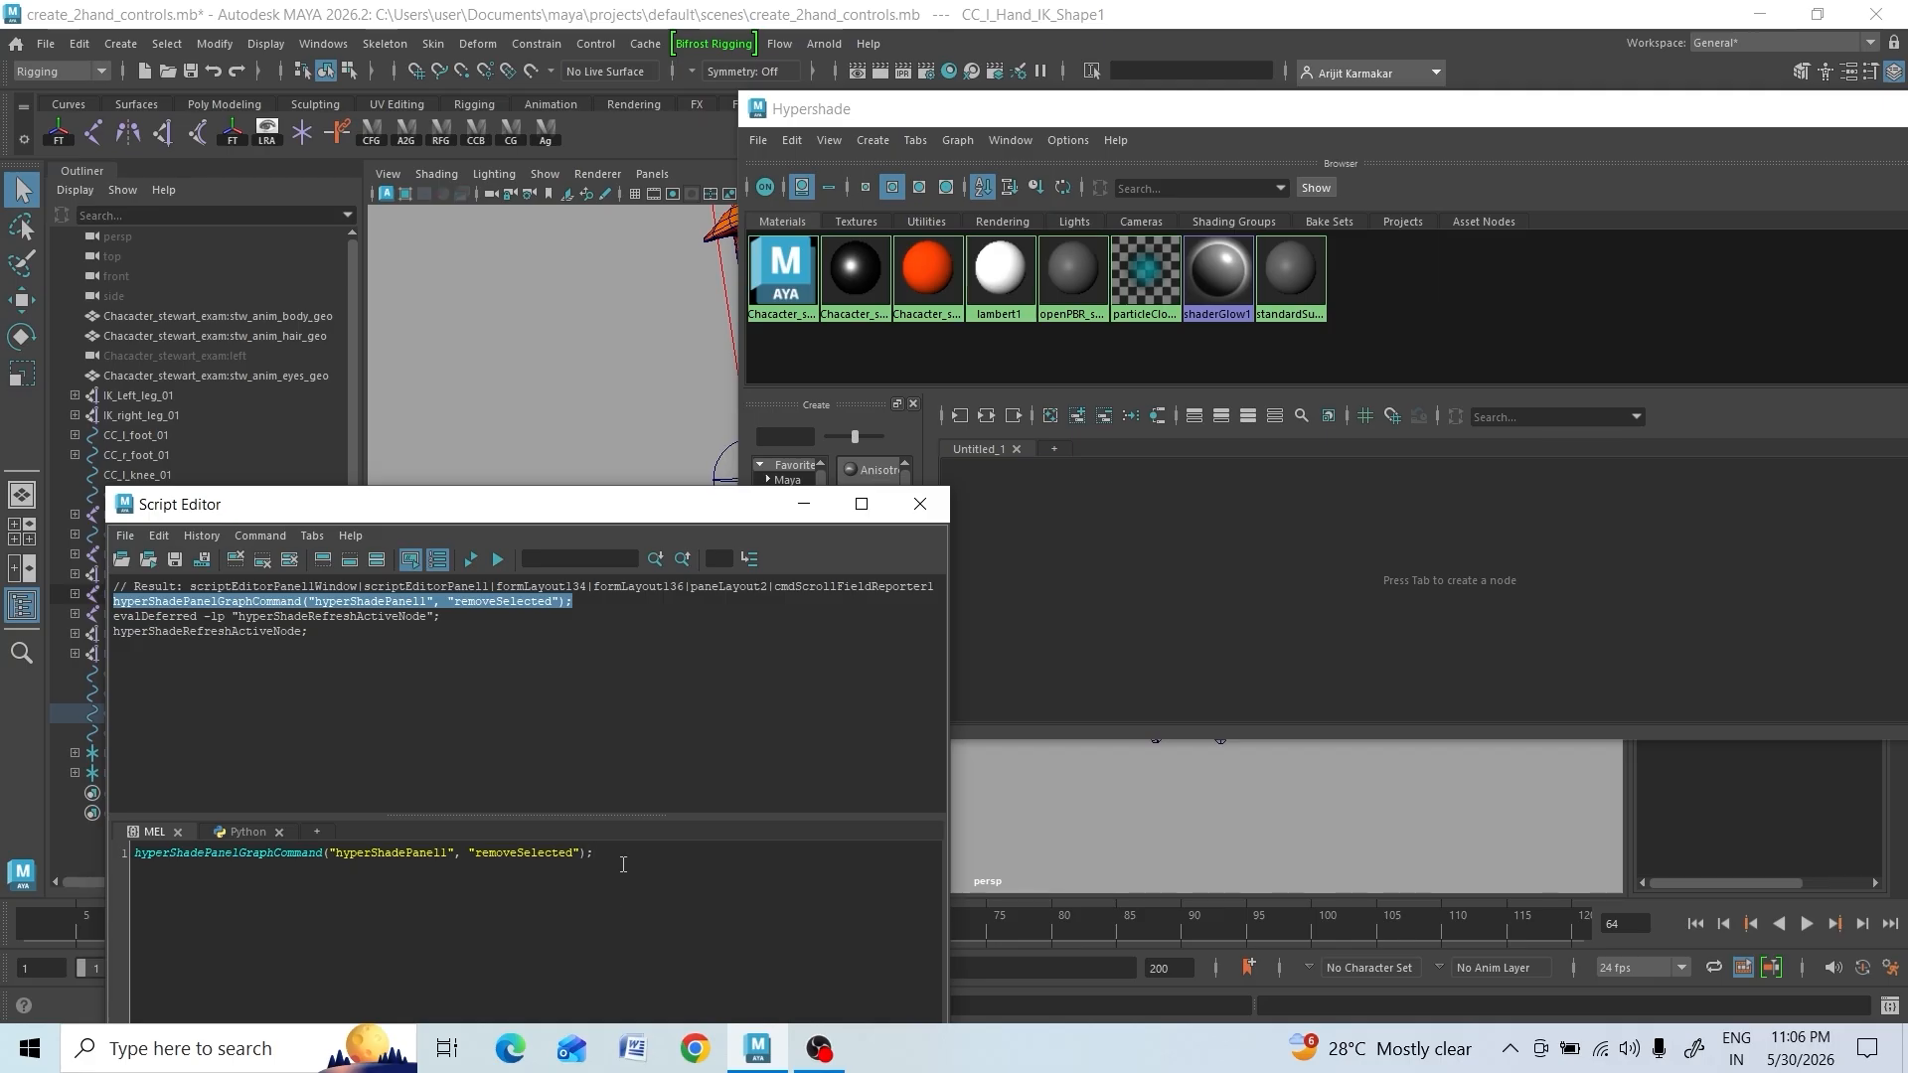
{"action": "scroll", "coordinate": [624, 865], "scroll_direction": "up", "scroll_amount": 2, "text": "ctrl"}
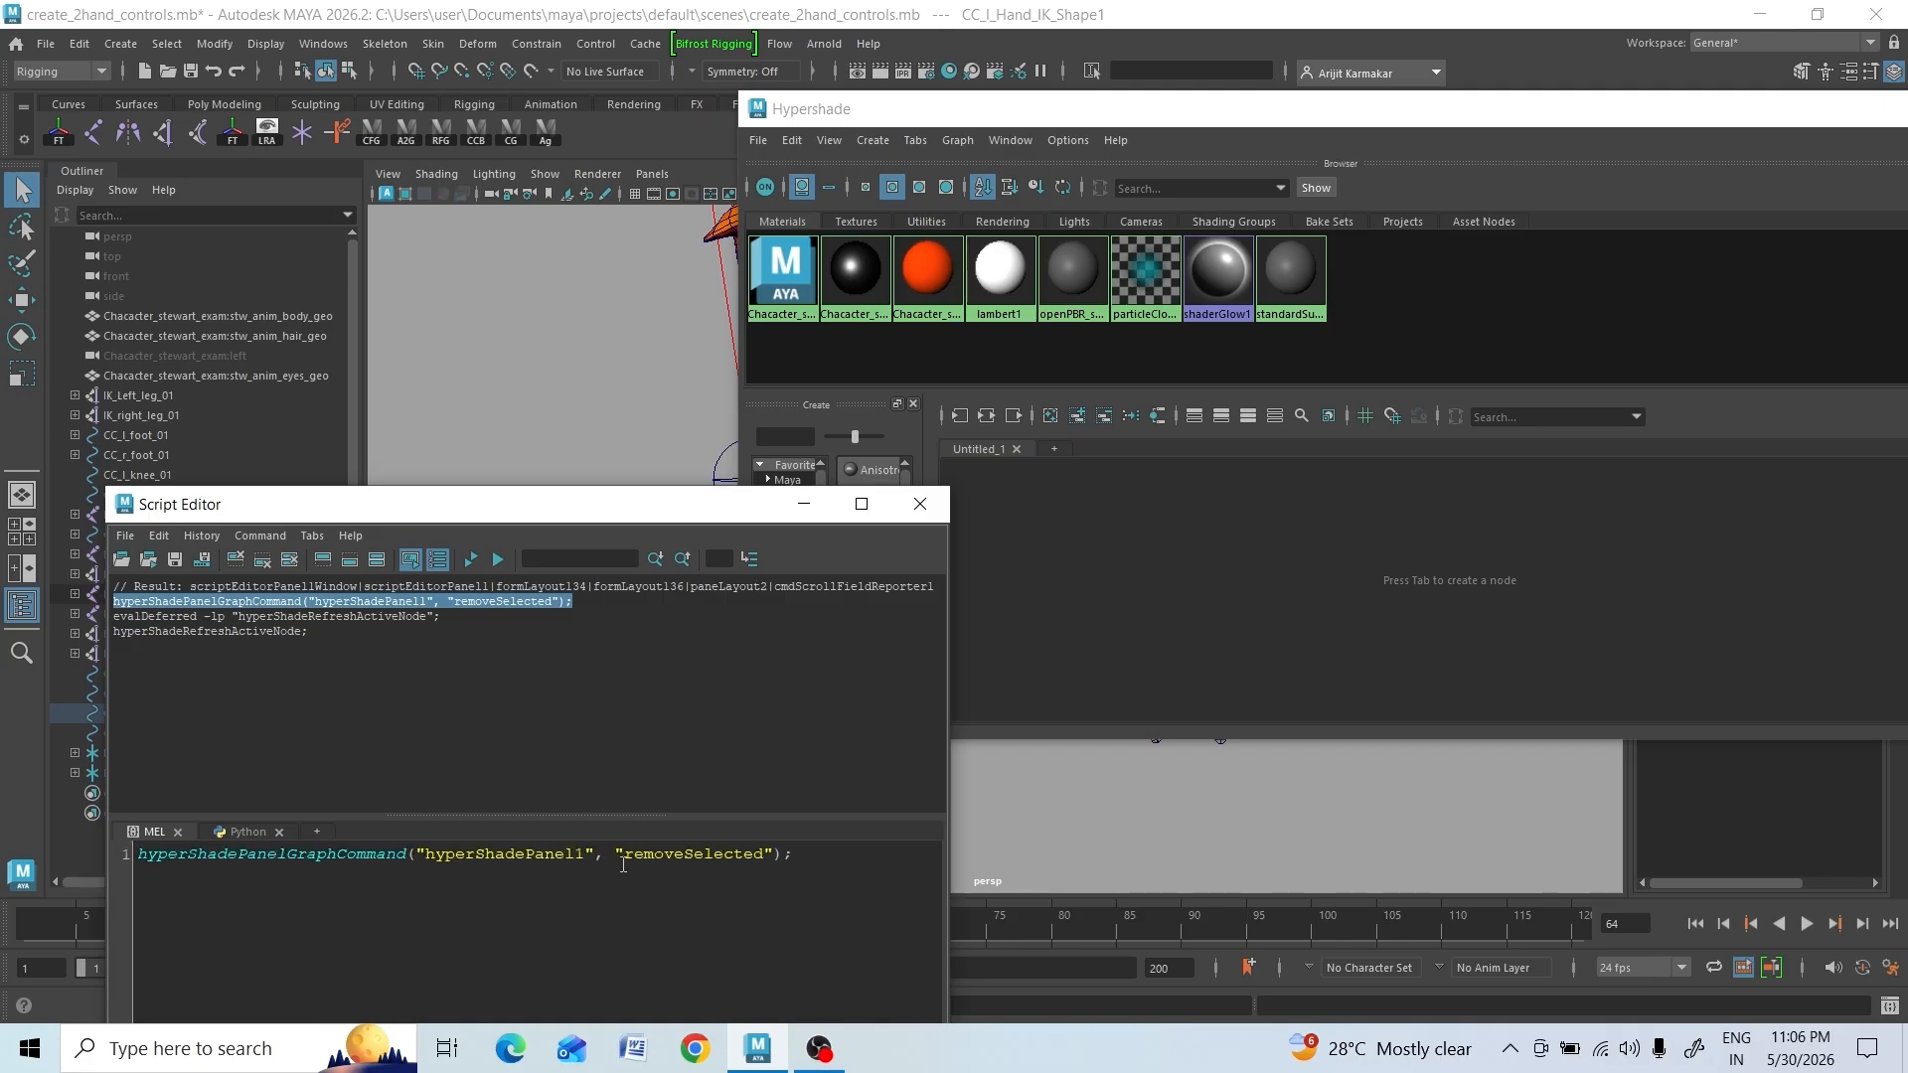
{"action": "scroll", "coordinate": [623, 864], "scroll_direction": "up", "scroll_amount": 1, "text": "ctrl"}
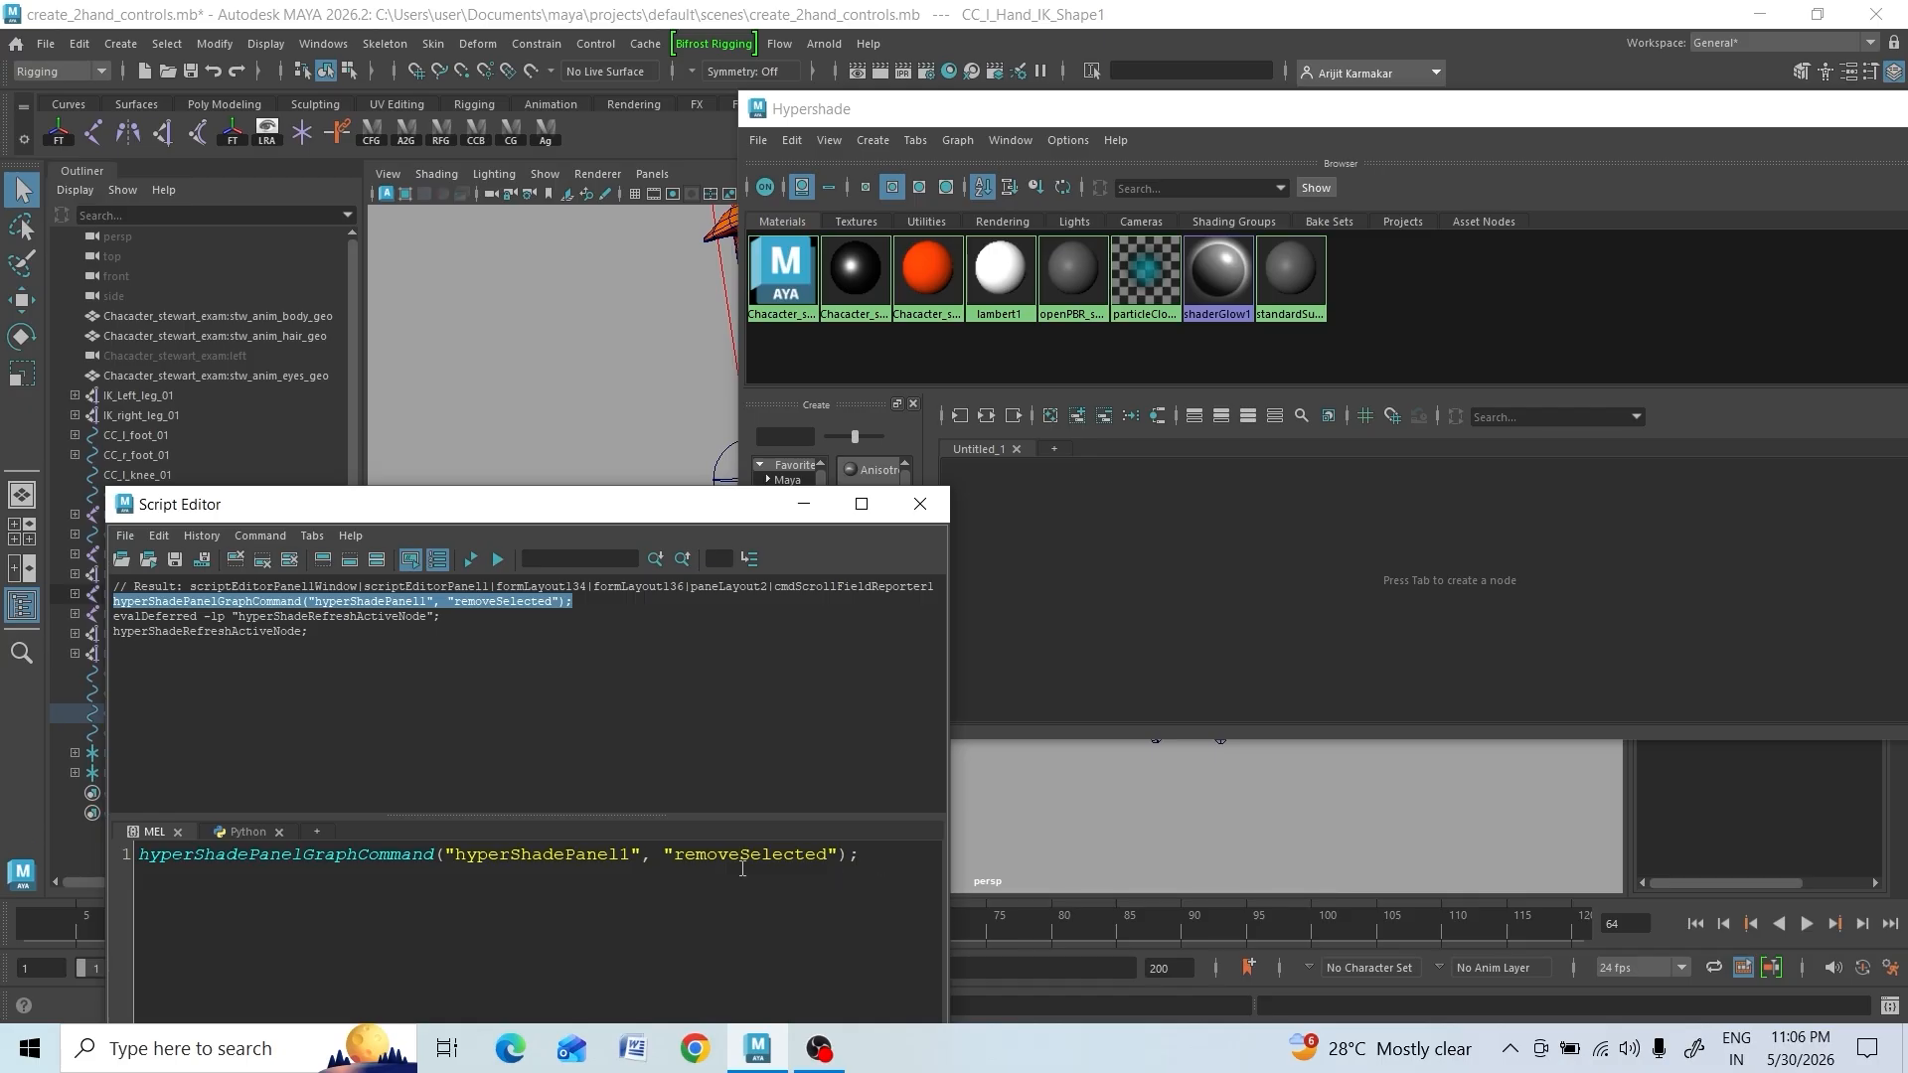
Add the removeSelected command to the custome_rigging_toolbar shelf as a new item and turn off Echo All Commands
{"action": "left_click_drag", "start_coordinate": [863, 855], "coordinate": [97, 860]}
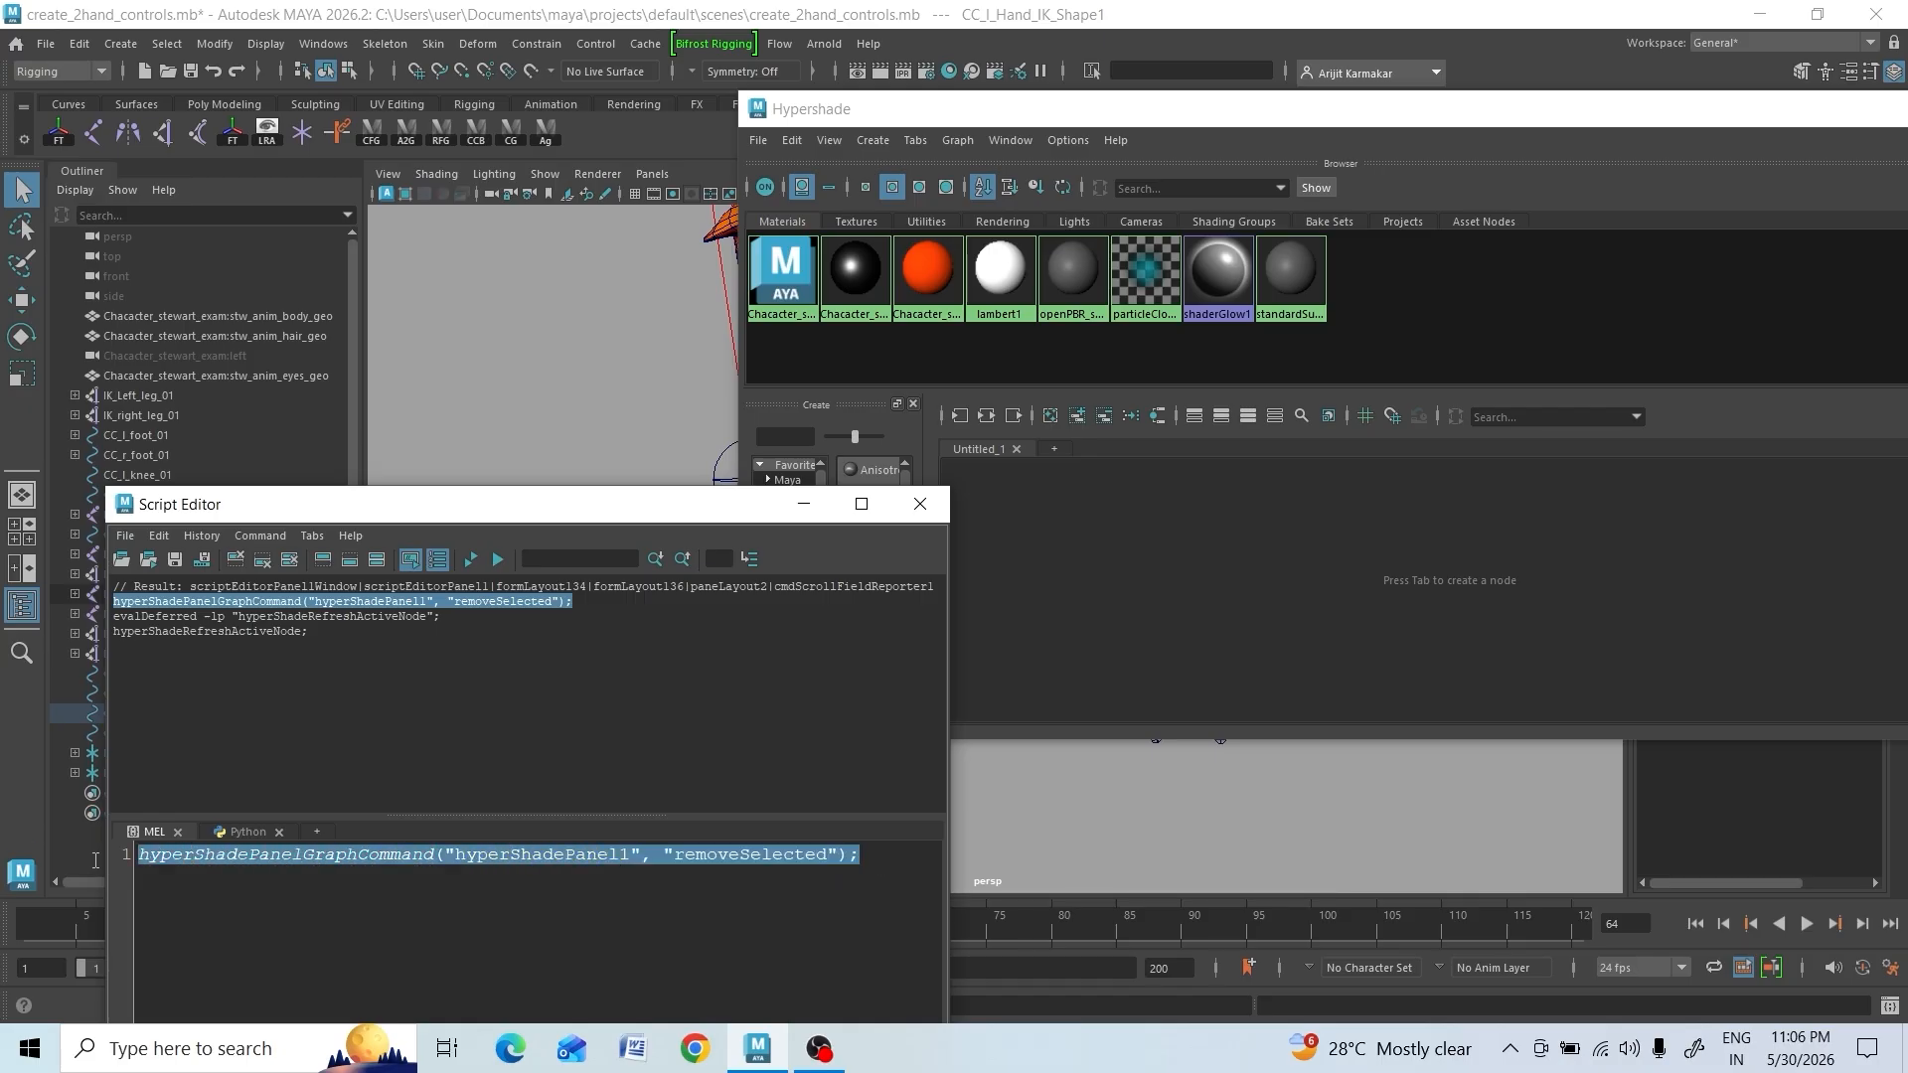
{"action": "middle_click_drag", "start_coordinate": [374, 550], "coordinate": [574, 127]}
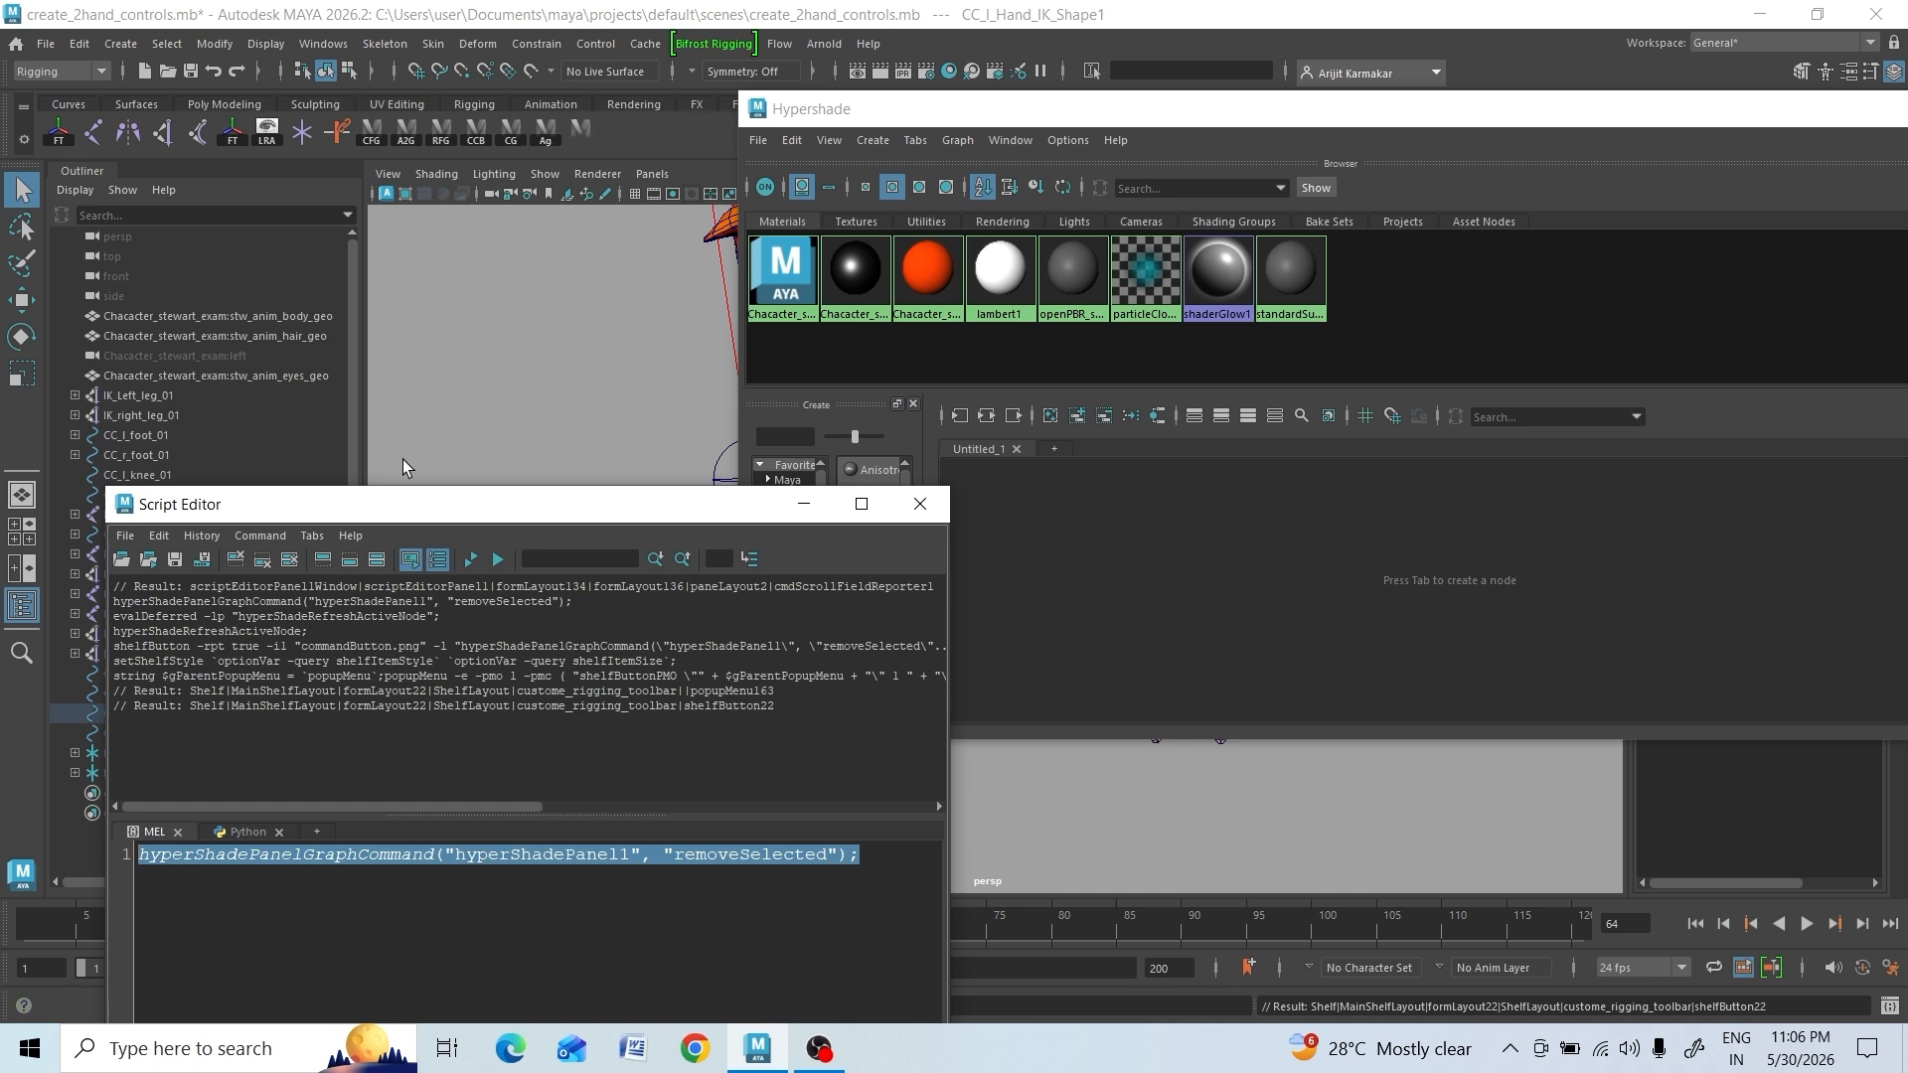
{"action": "left_click", "coordinate": [200, 536]}
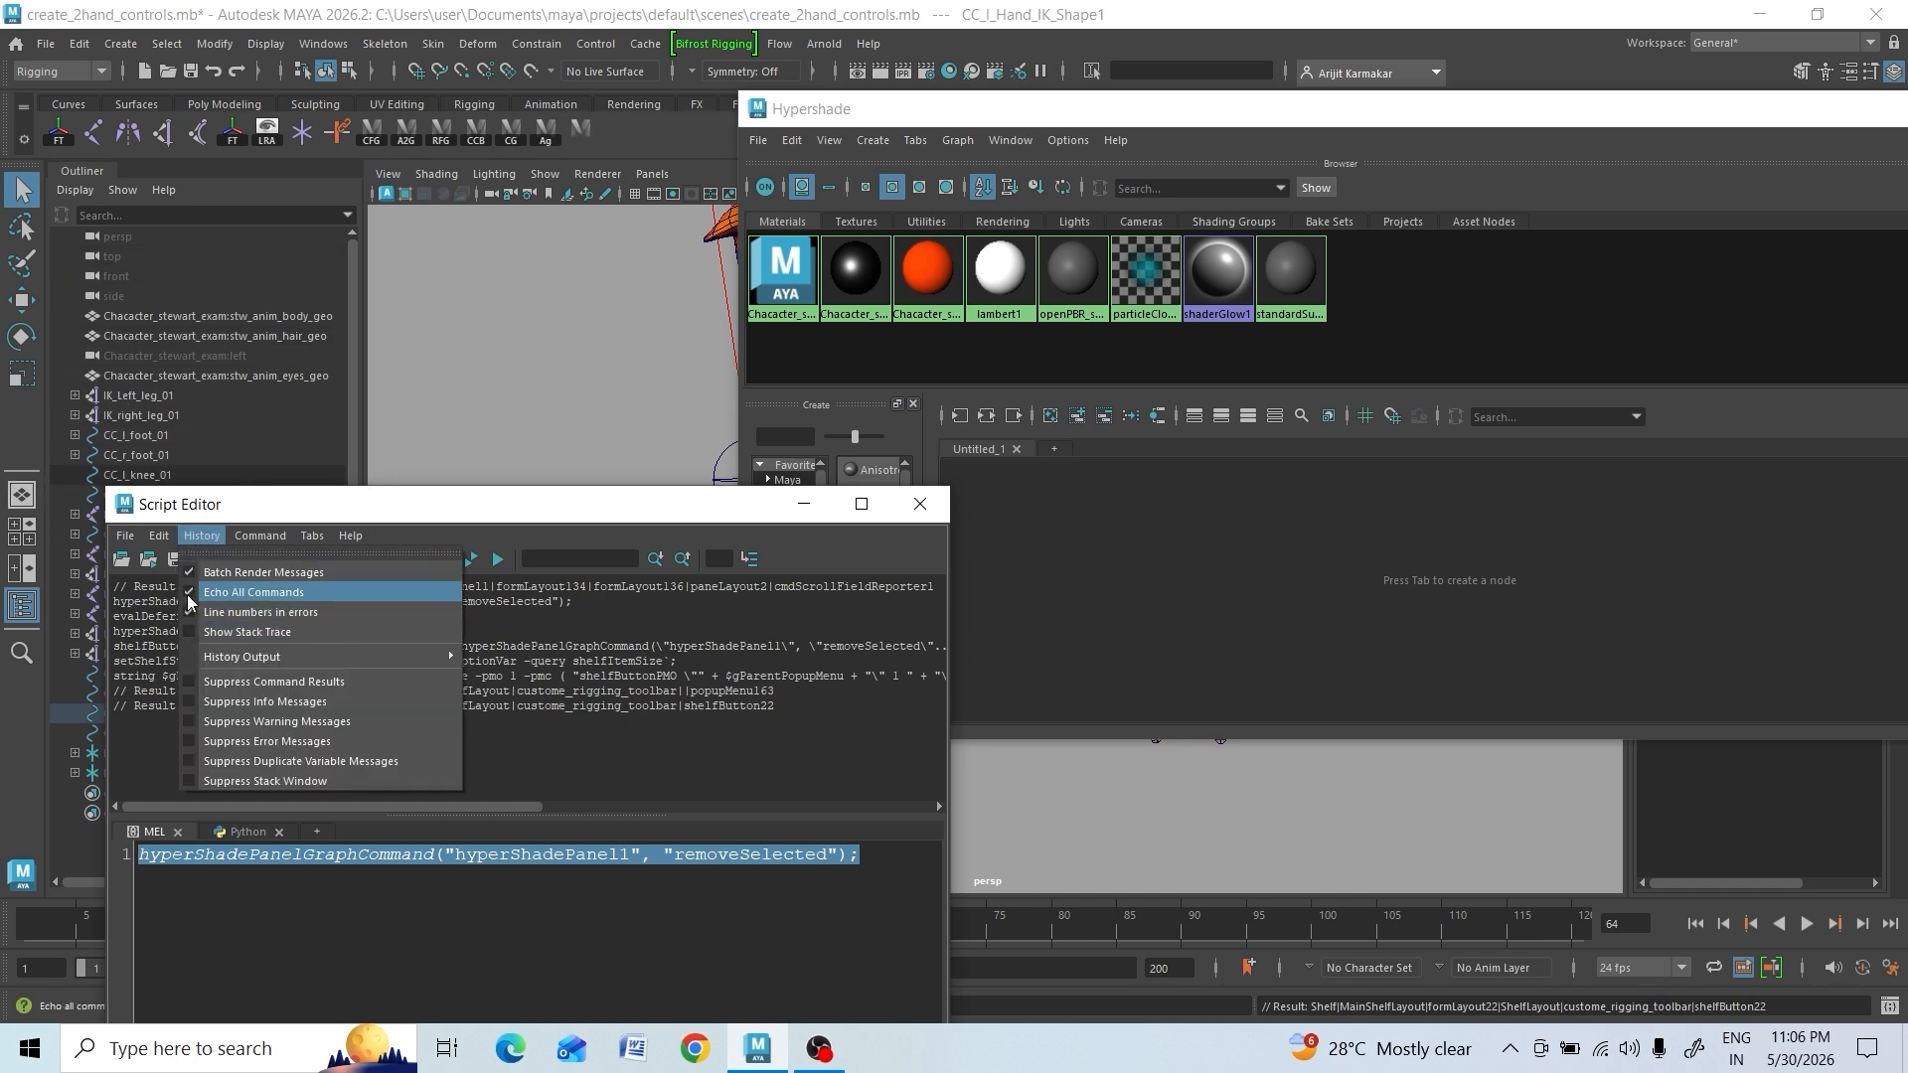
{"action": "left_click", "coordinate": [188, 593]}
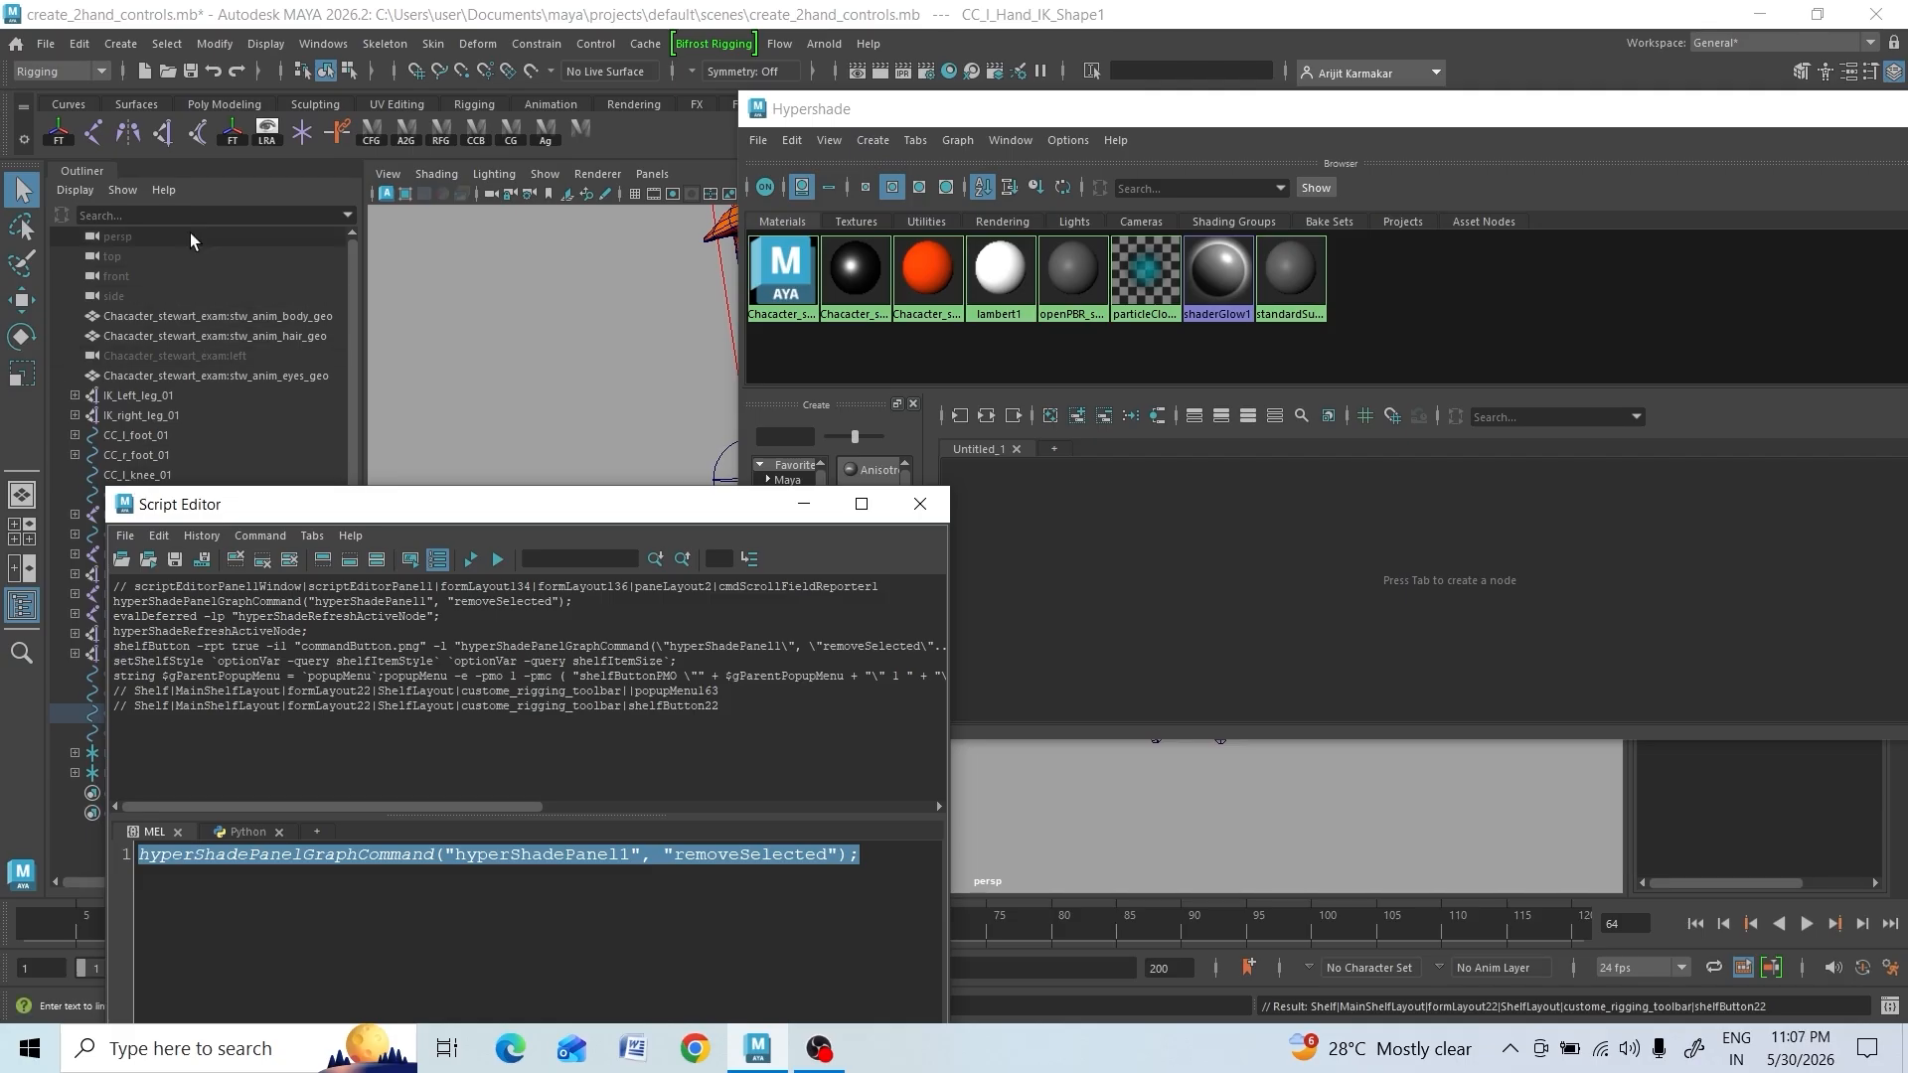
In the Shelf Editor, give the last removeSelected item on the custome_rigging_toolbar shelf the icon label rg
{"action": "left_click", "coordinate": [24, 141]}
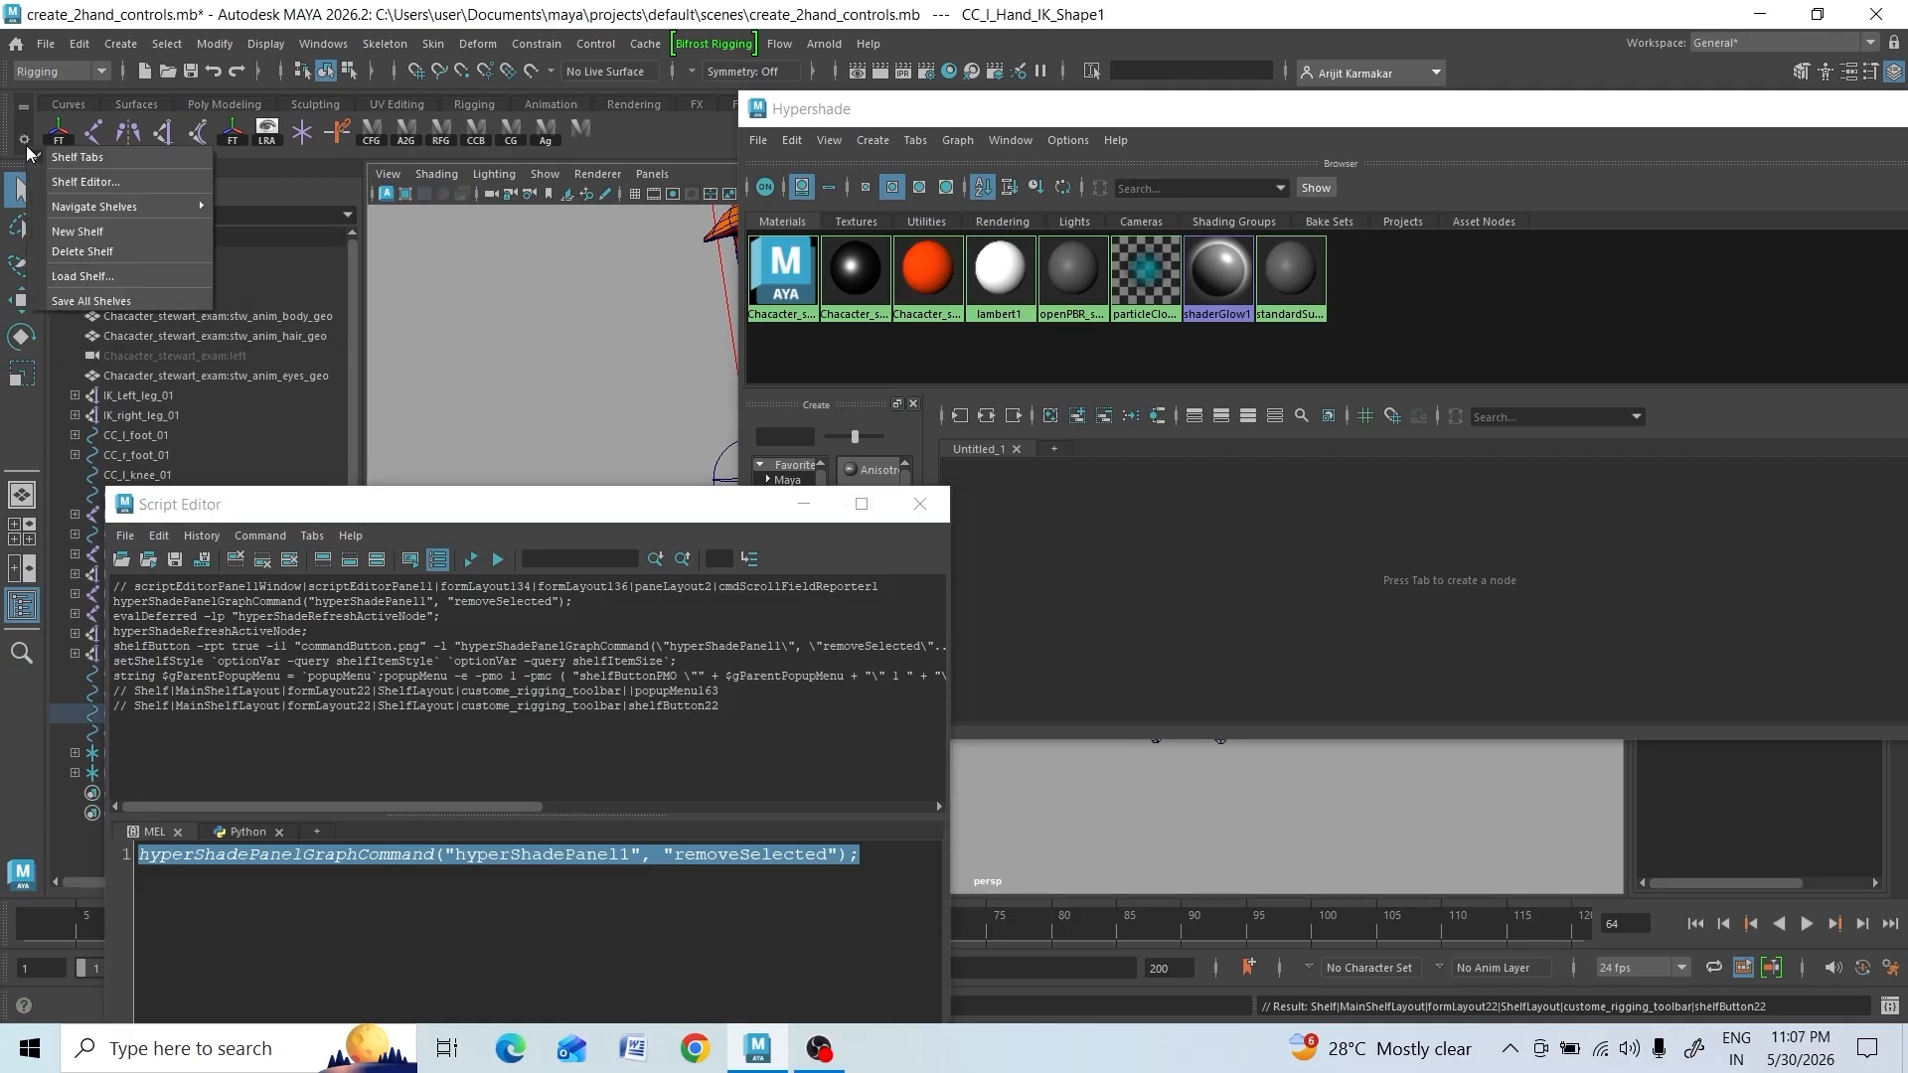
{"action": "left_click", "coordinate": [62, 184]}
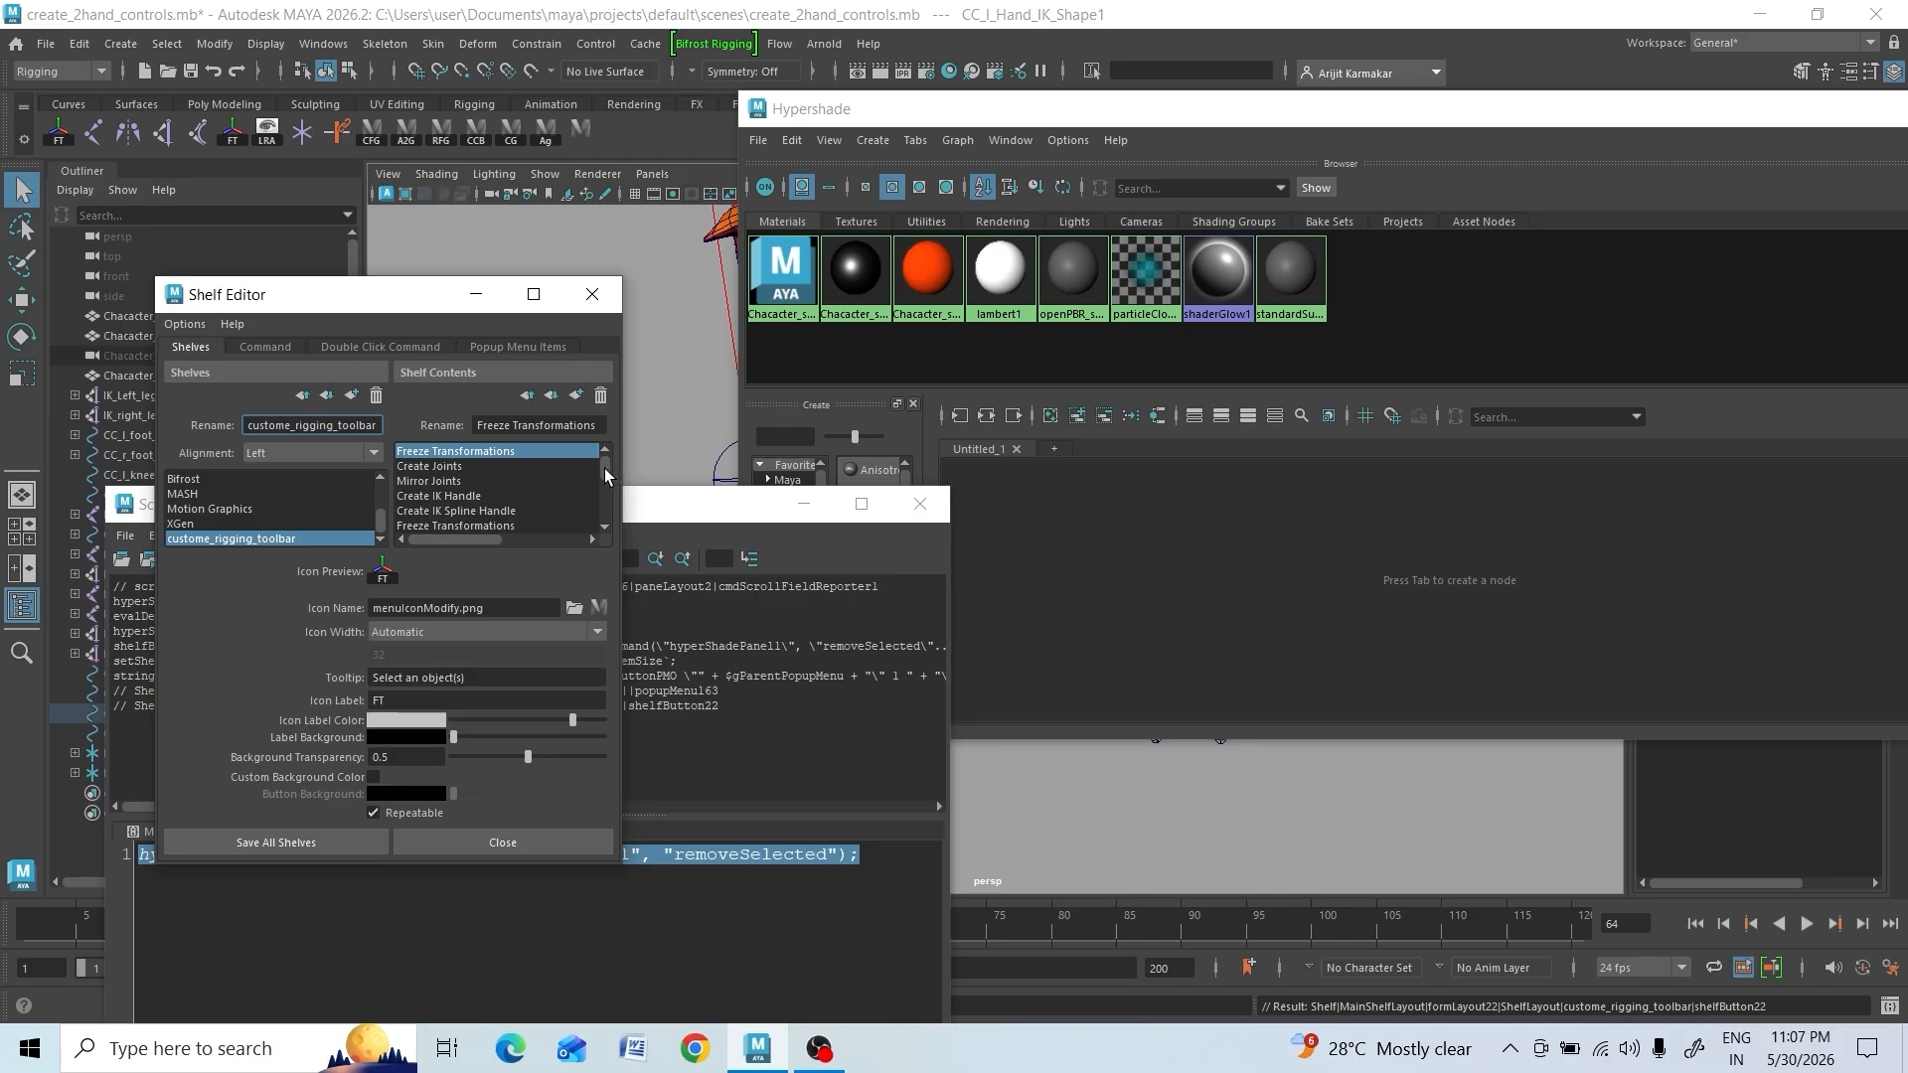
{"action": "left_click_drag", "start_coordinate": [604, 468], "coordinate": [592, 598]}
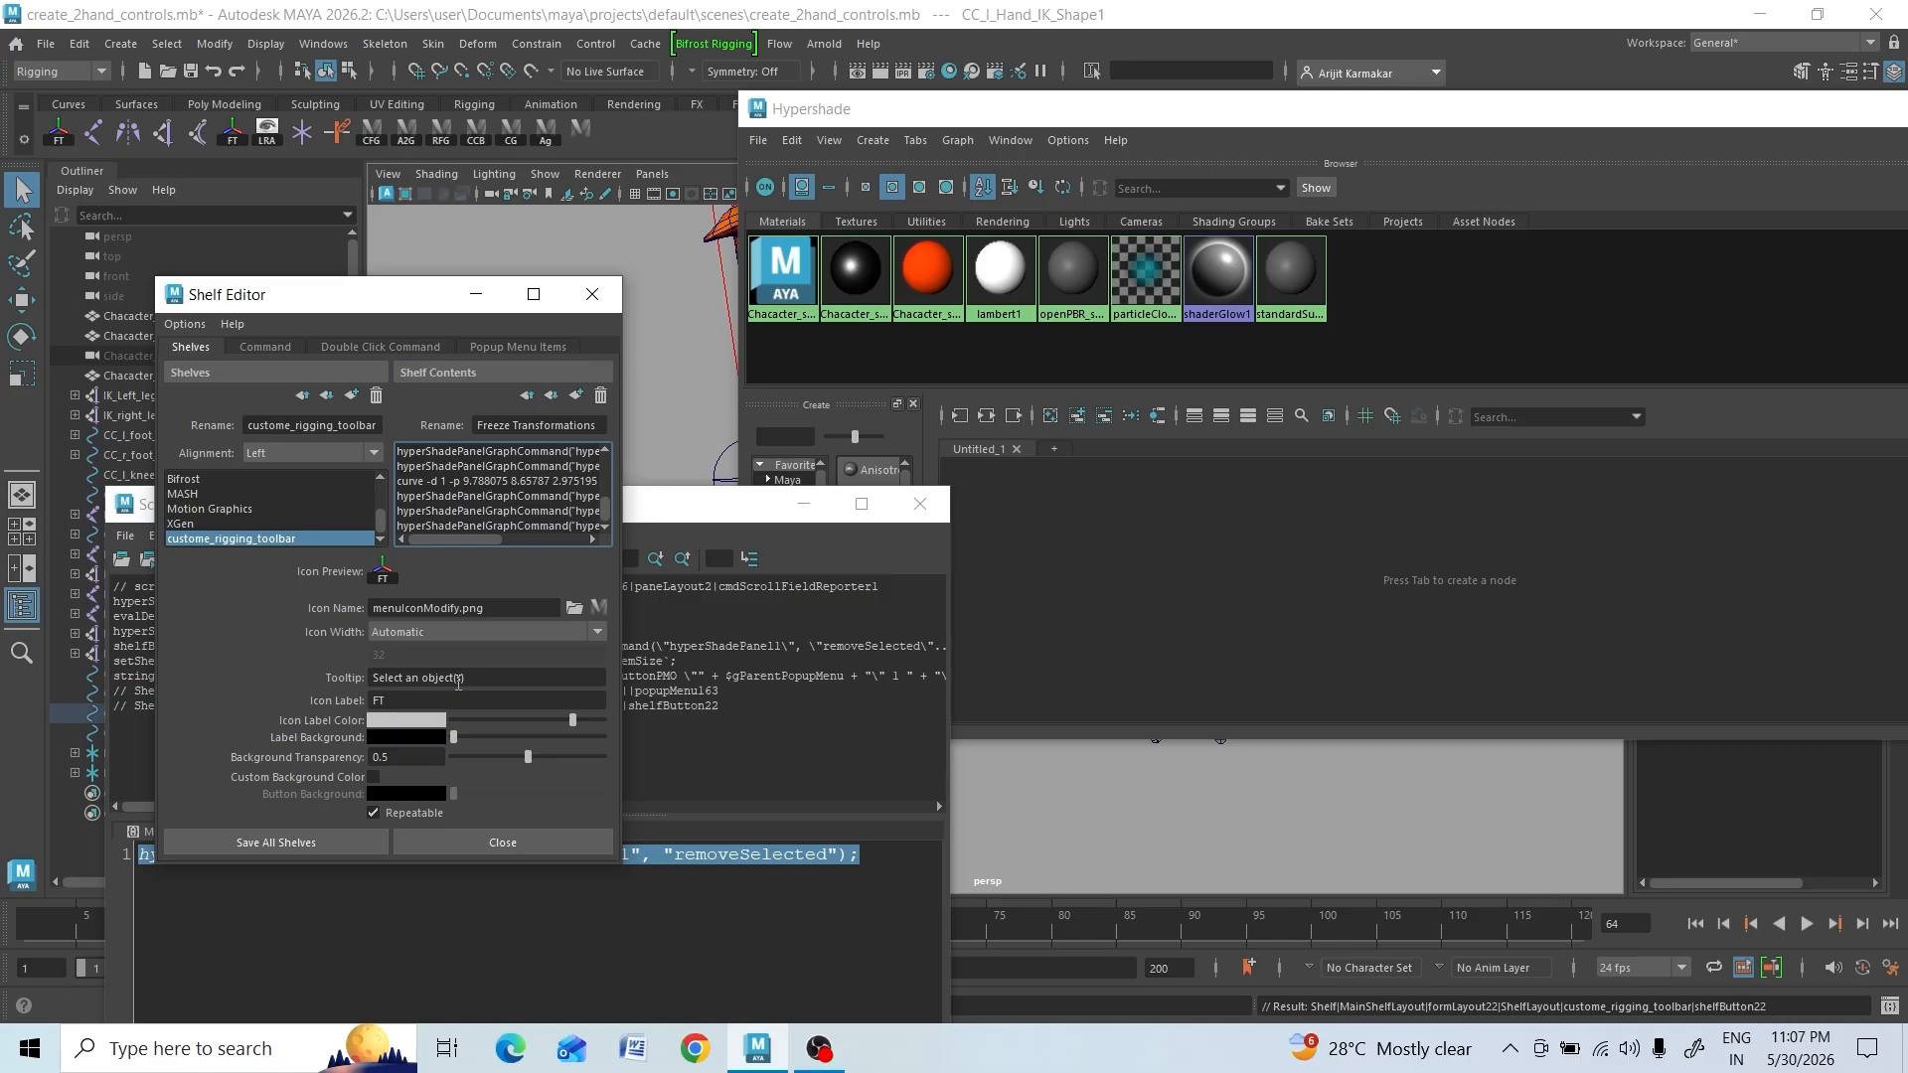
{"action": "left_click", "coordinate": [524, 527]}
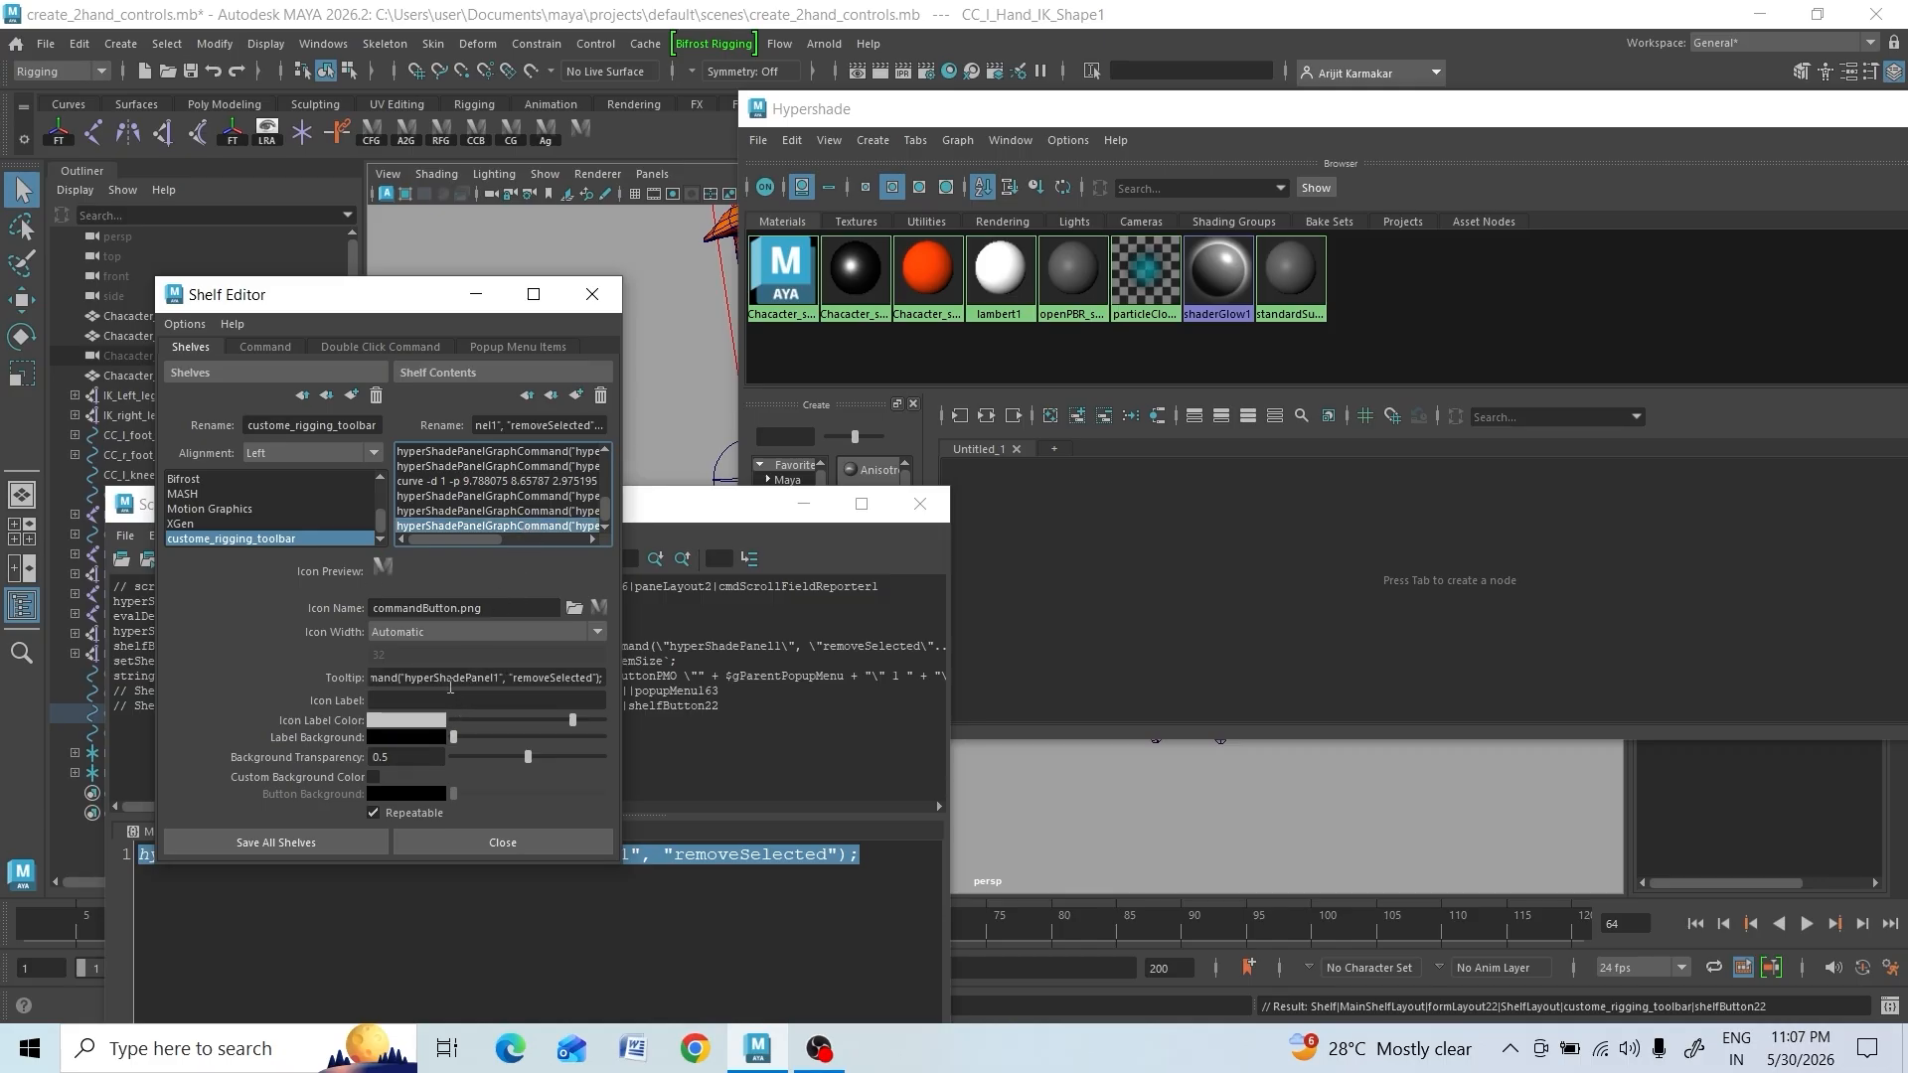
{"action": "left_click", "coordinate": [443, 698]}
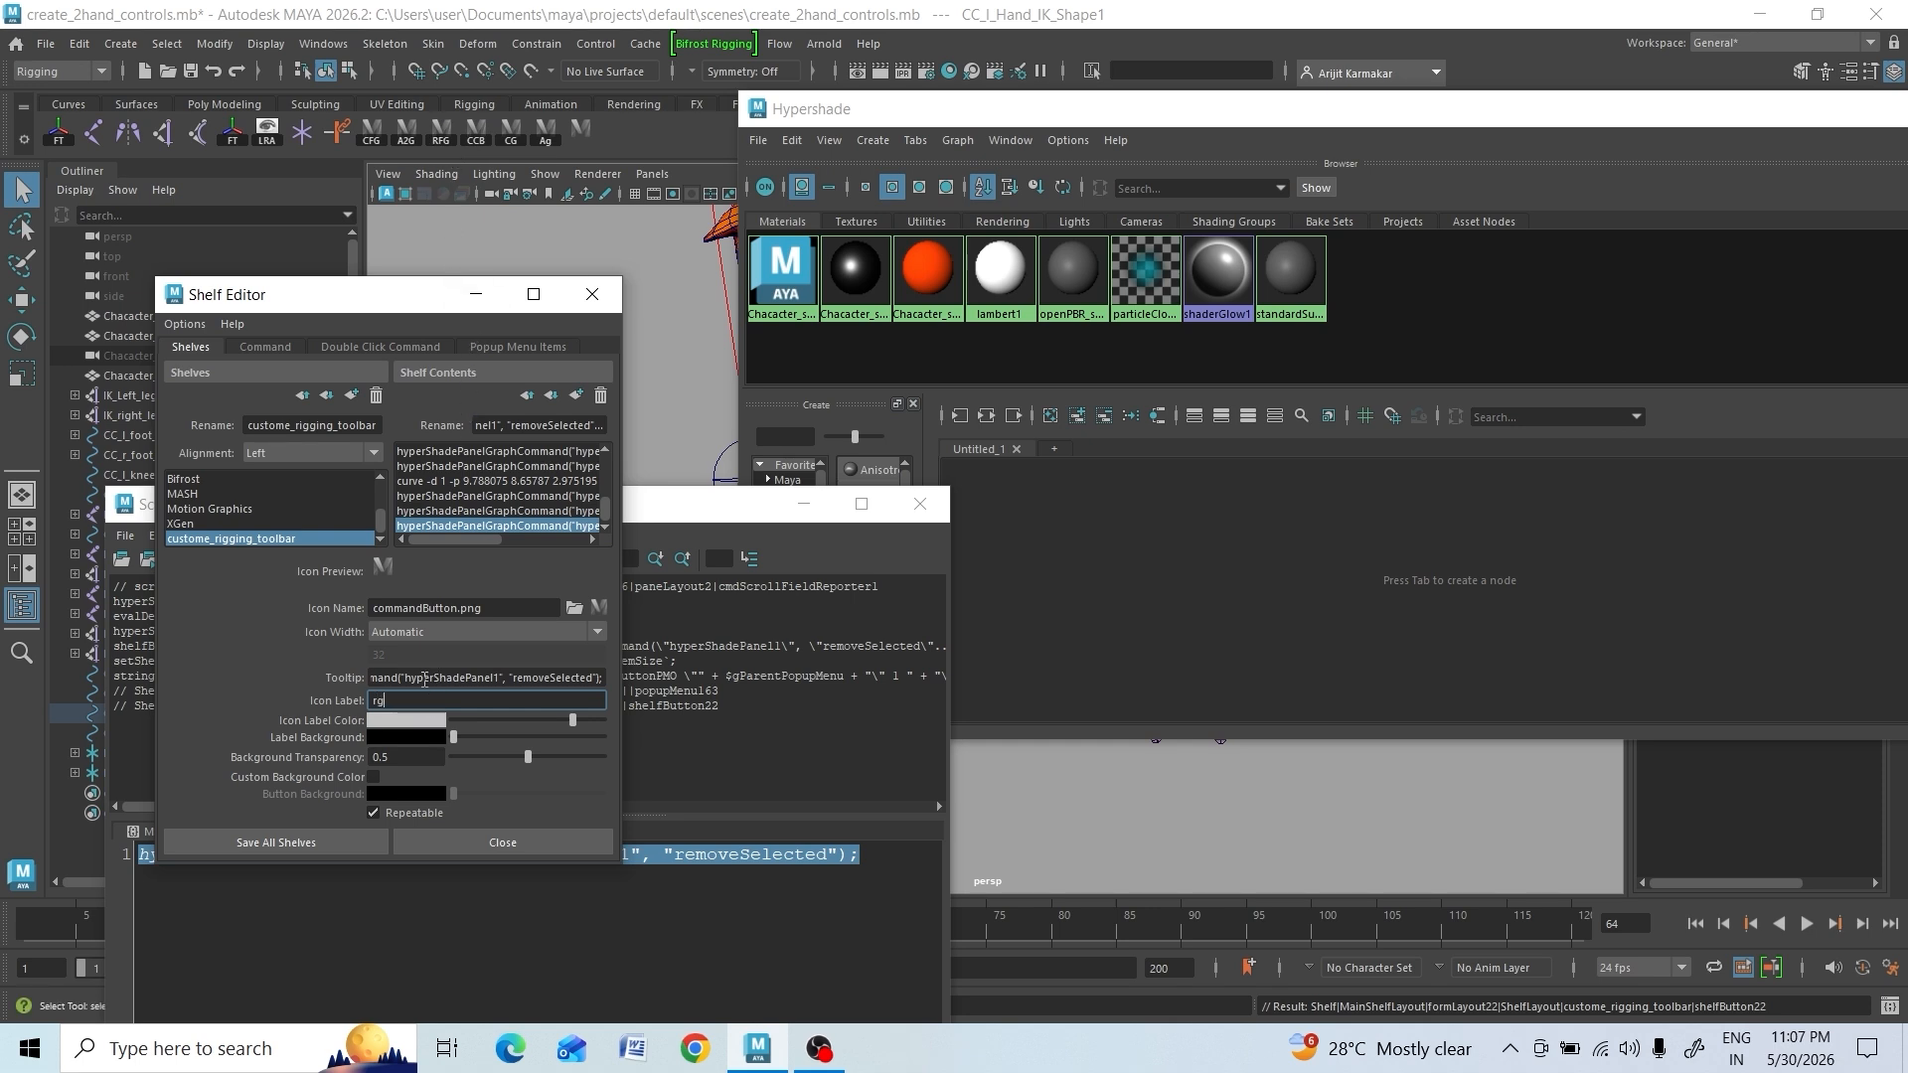
Set the rg item's tooltip to "remove from graph" and close the Shelf Editor
{"action": "double_click", "coordinate": [424, 680]}
{"action": "key", "text": "ctrl+a"}
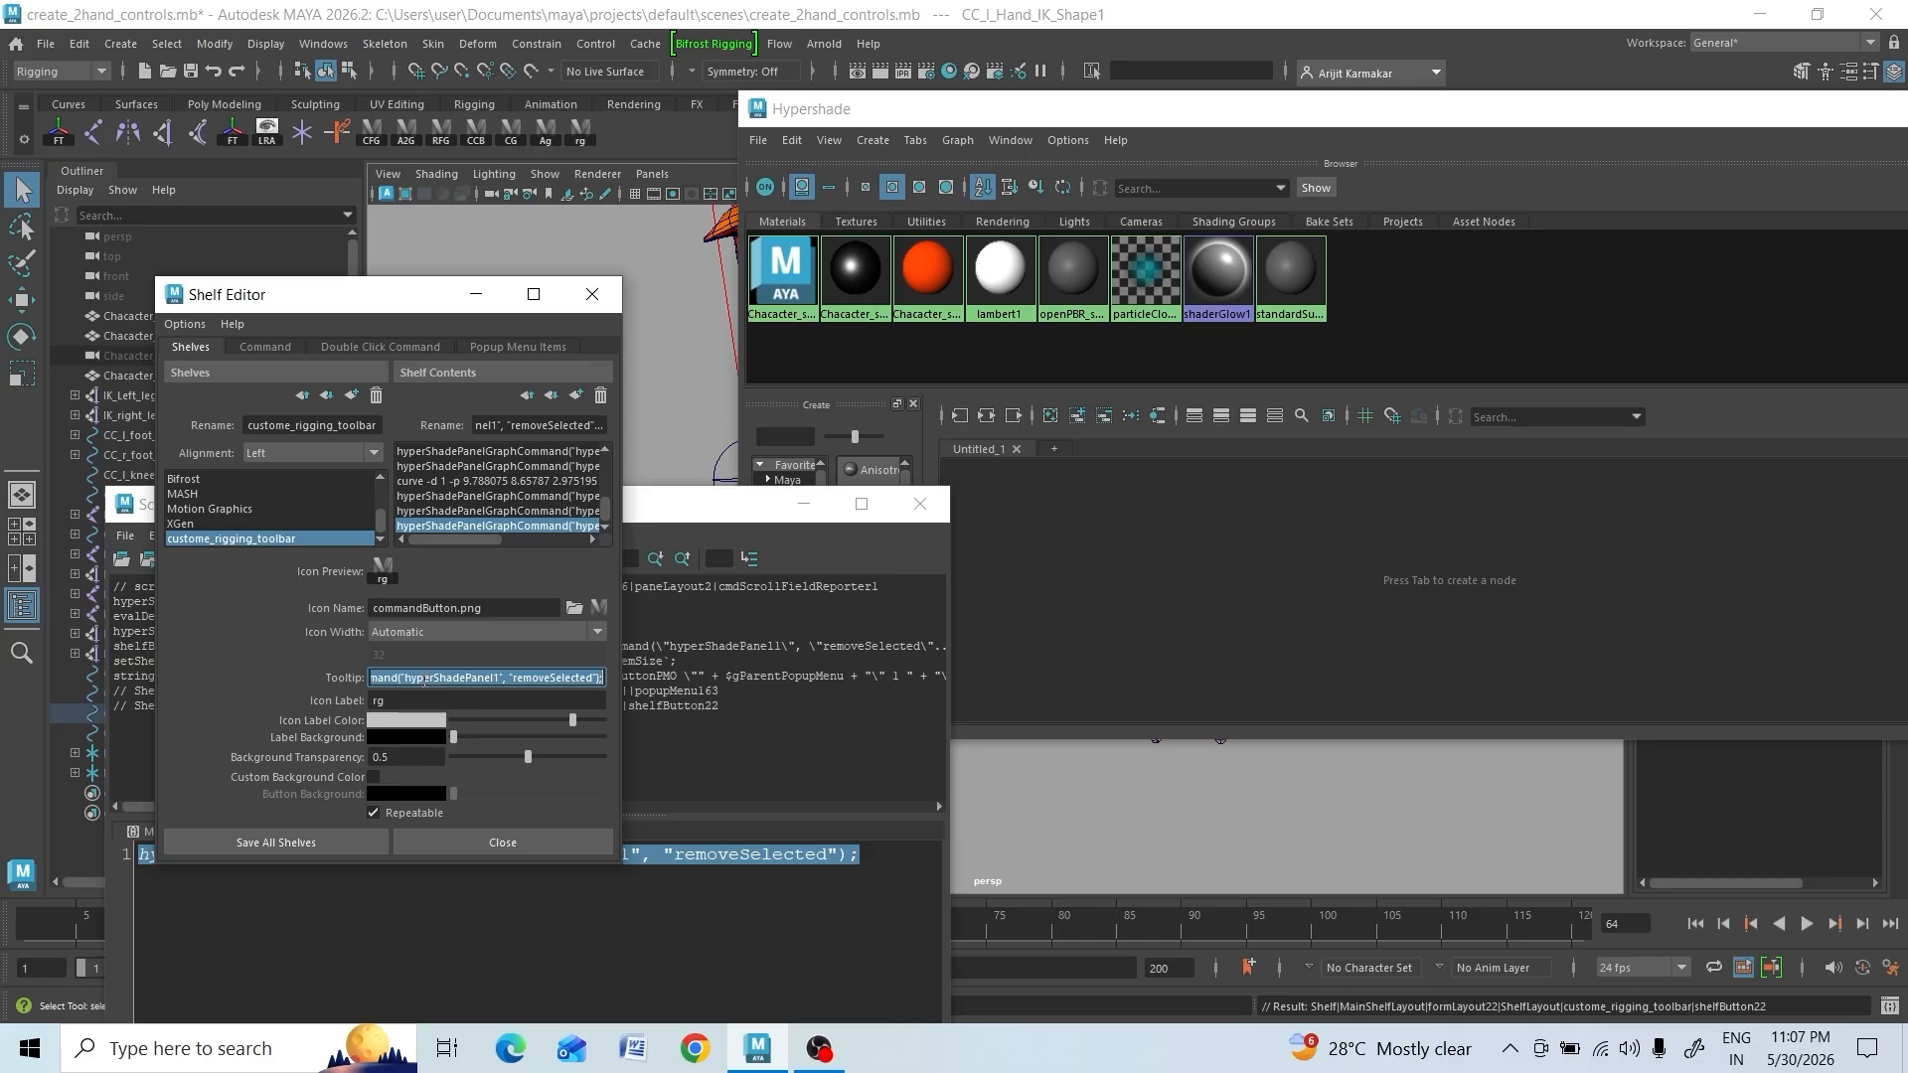
{"action": "type", "text": "remo"}
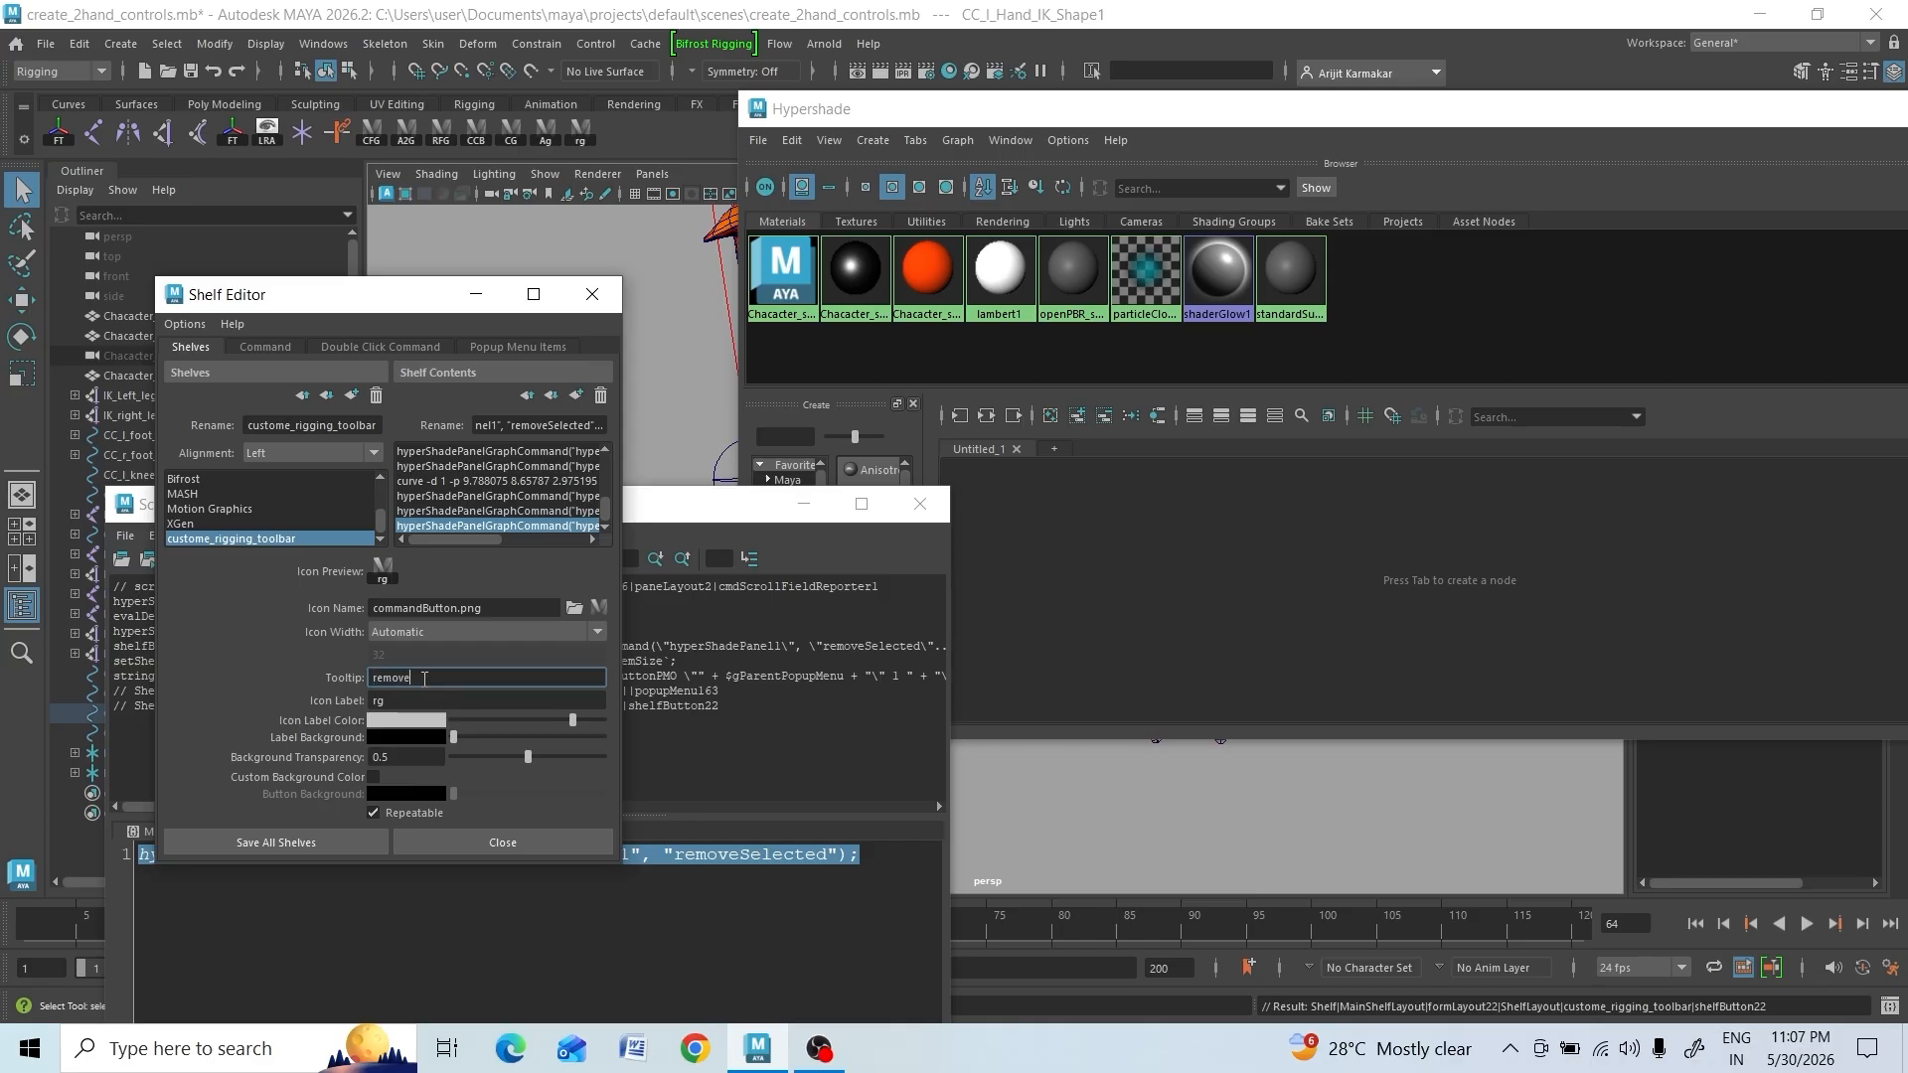
{"action": "type", "text": "ve from graph"}
{"action": "key", "text": "Return"}
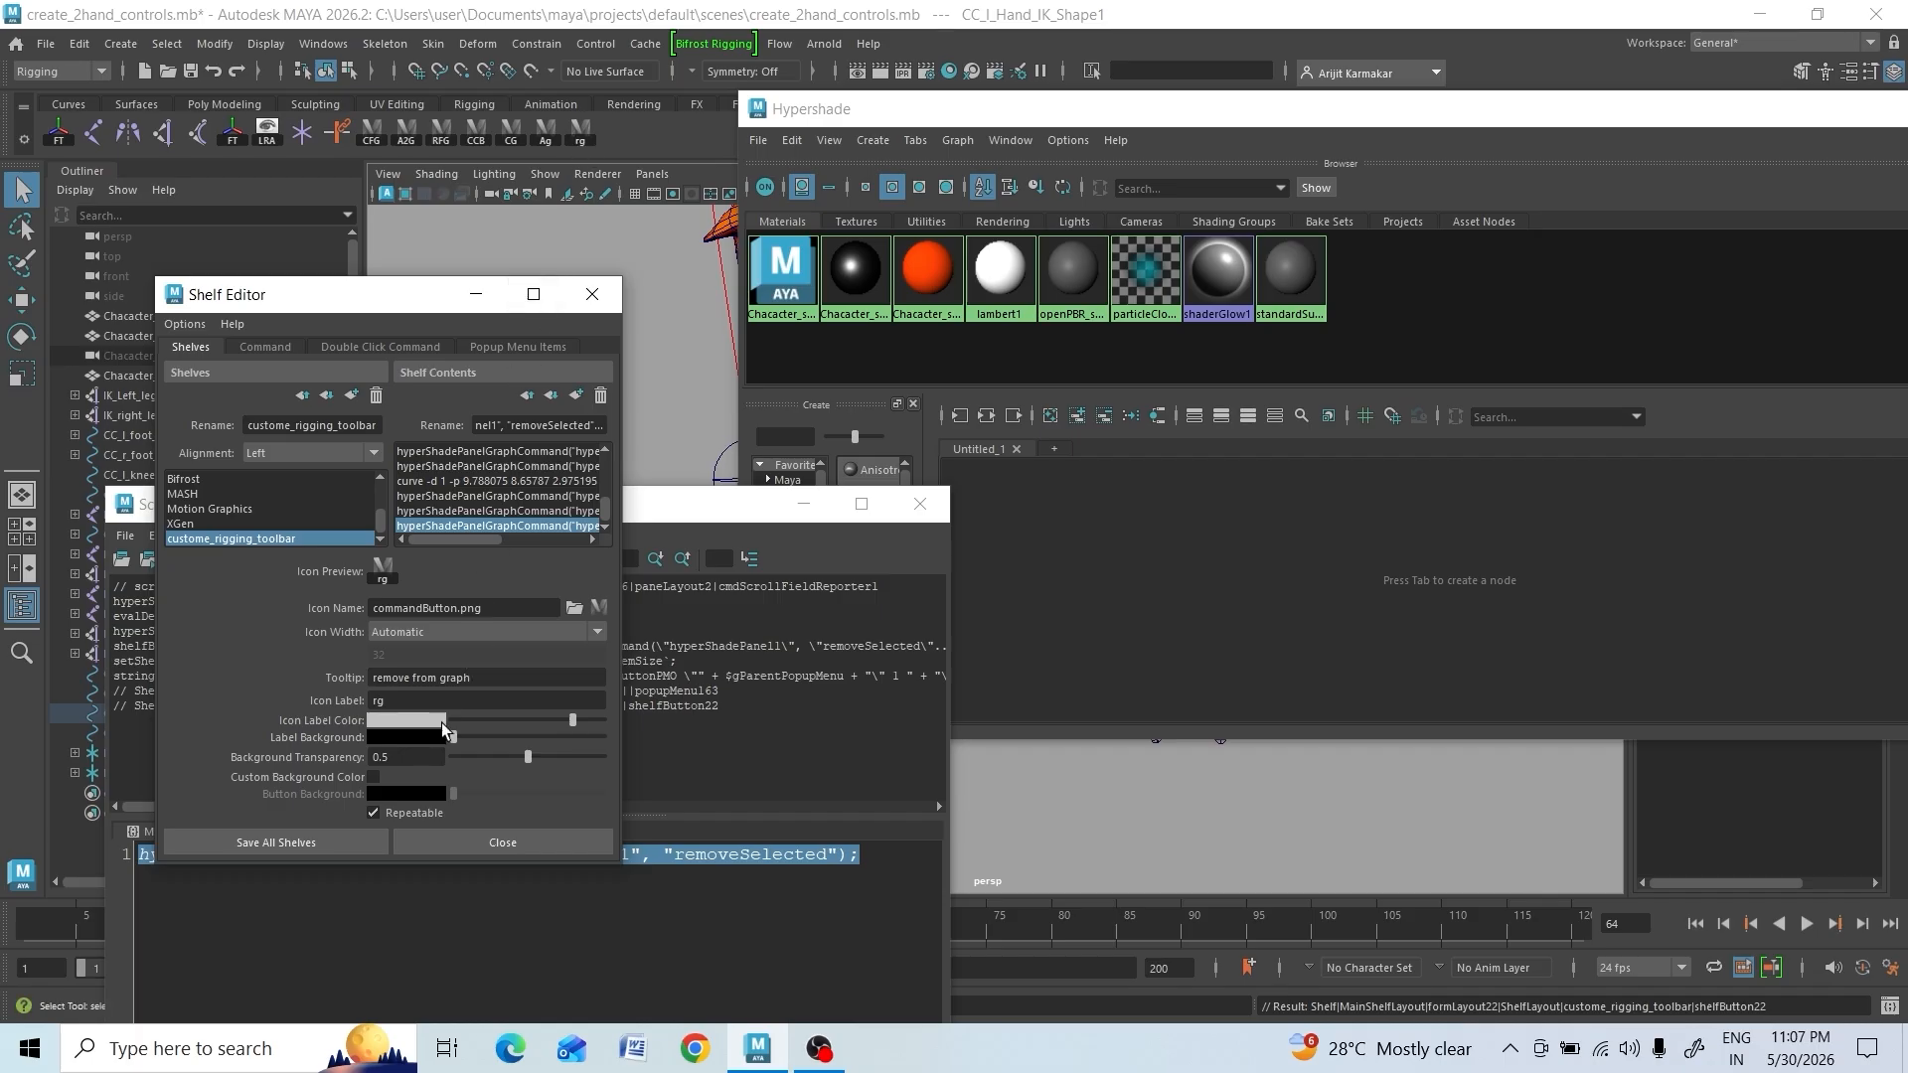
{"action": "left_click", "coordinate": [483, 678]}
{"action": "key", "text": "Return"}
{"action": "left_click", "coordinate": [592, 294]}
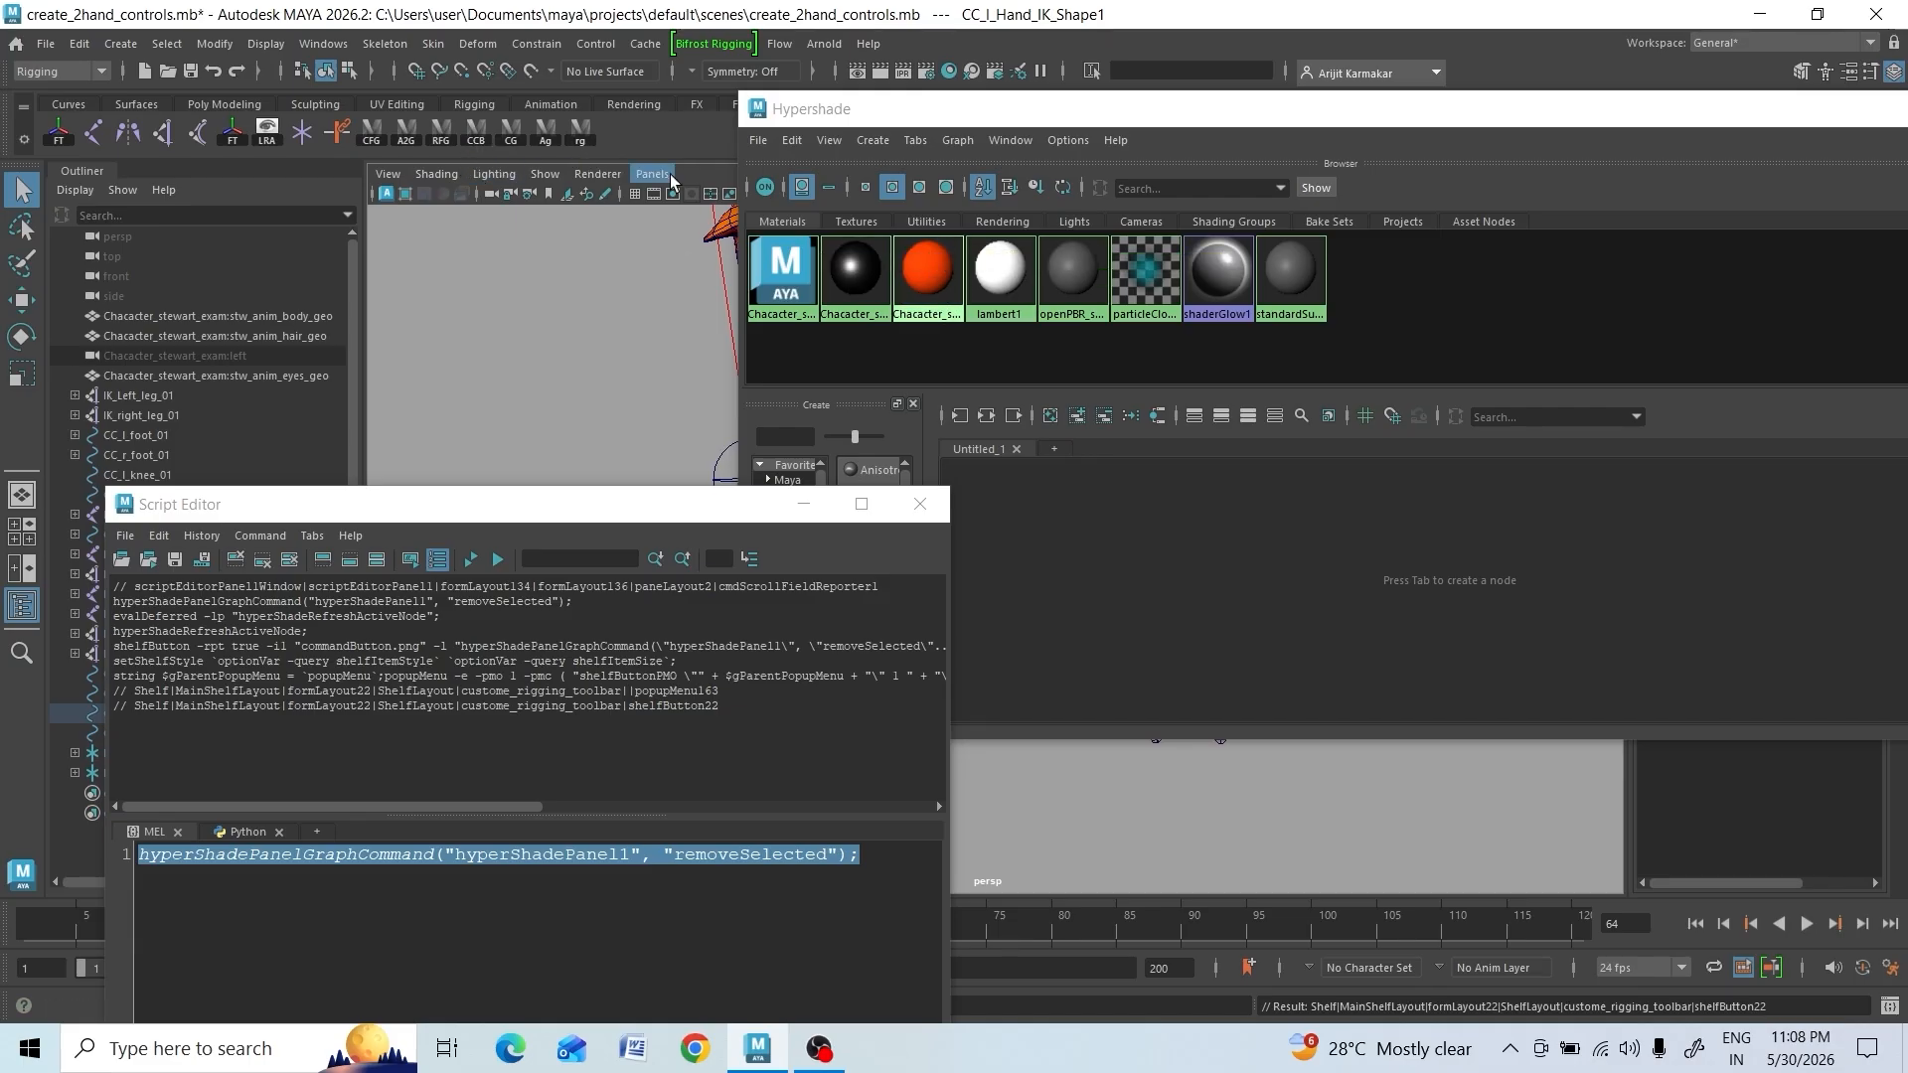
Create a new control curve with the shelf's CCB command and test adding it to and clearing it from the Hypershade graph
{"action": "left_click", "coordinate": [906, 270]}
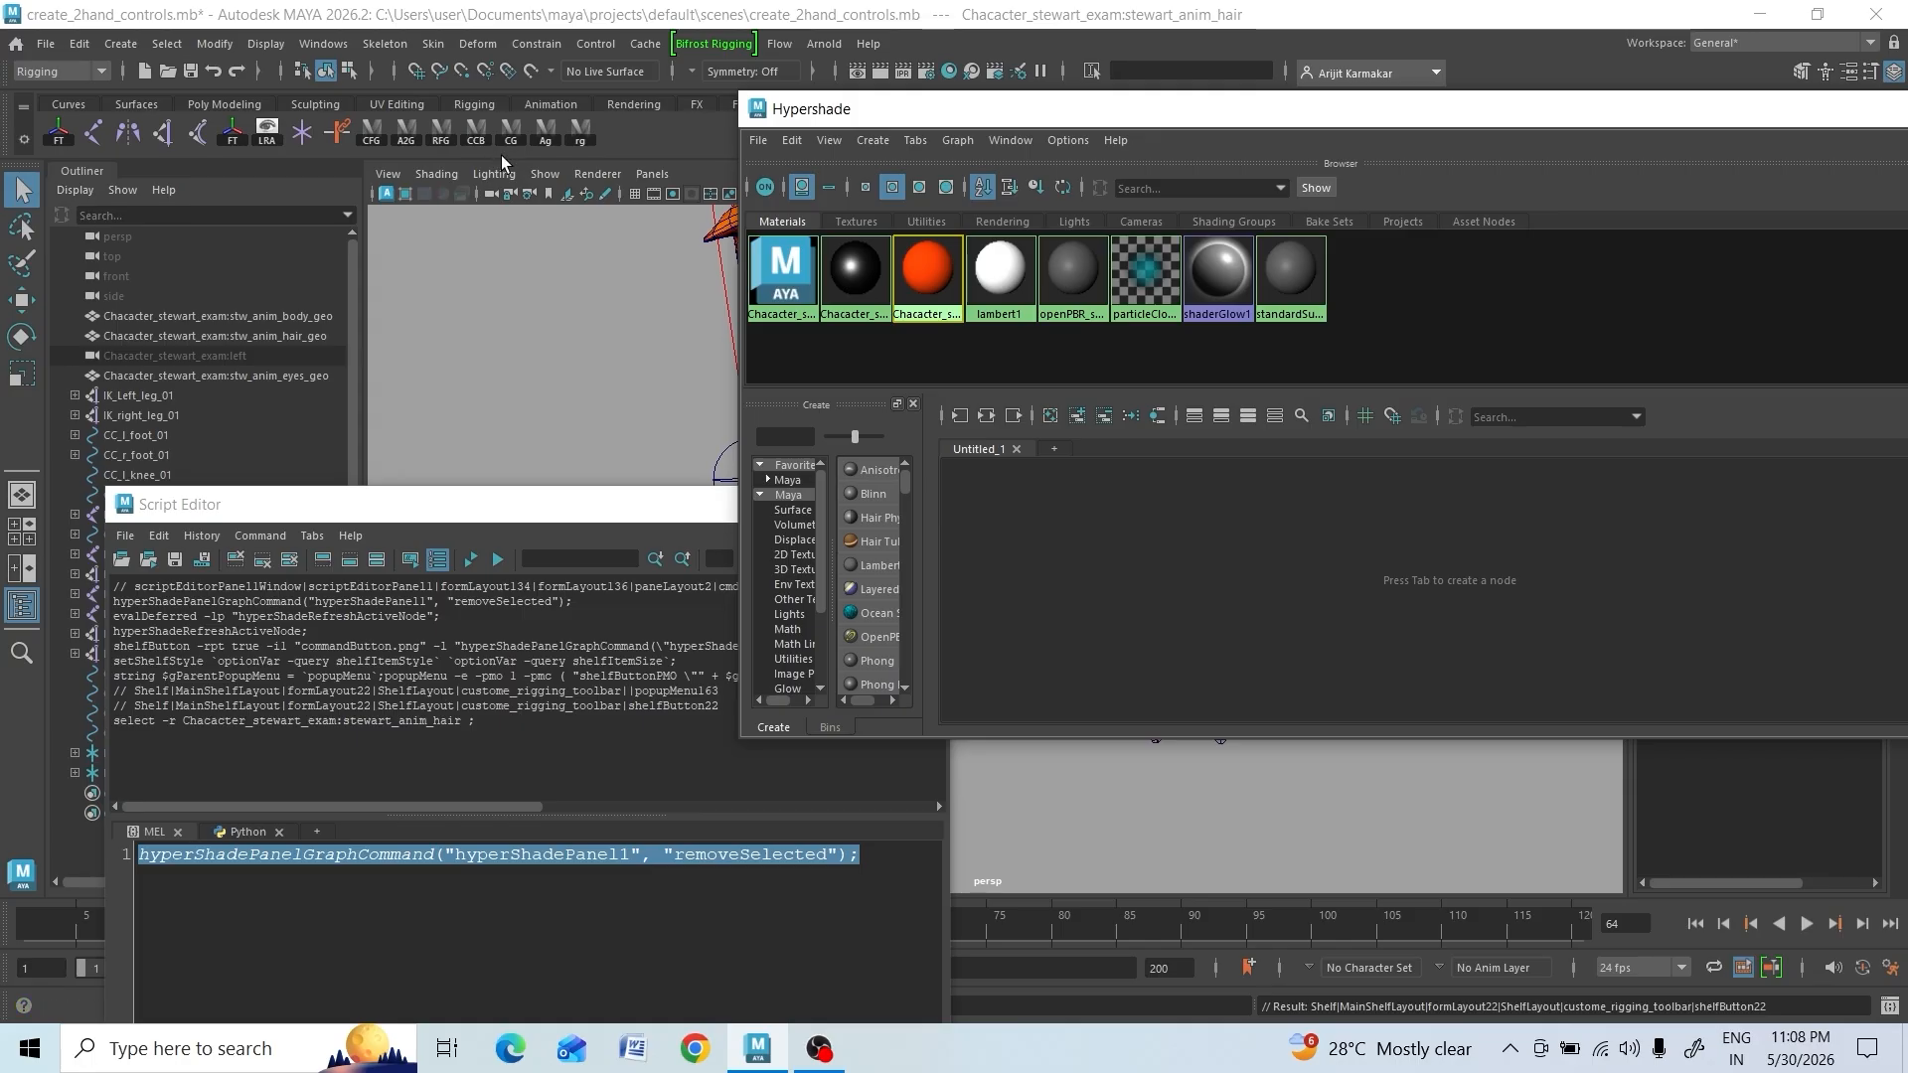
{"action": "left_click", "coordinate": [479, 136]}
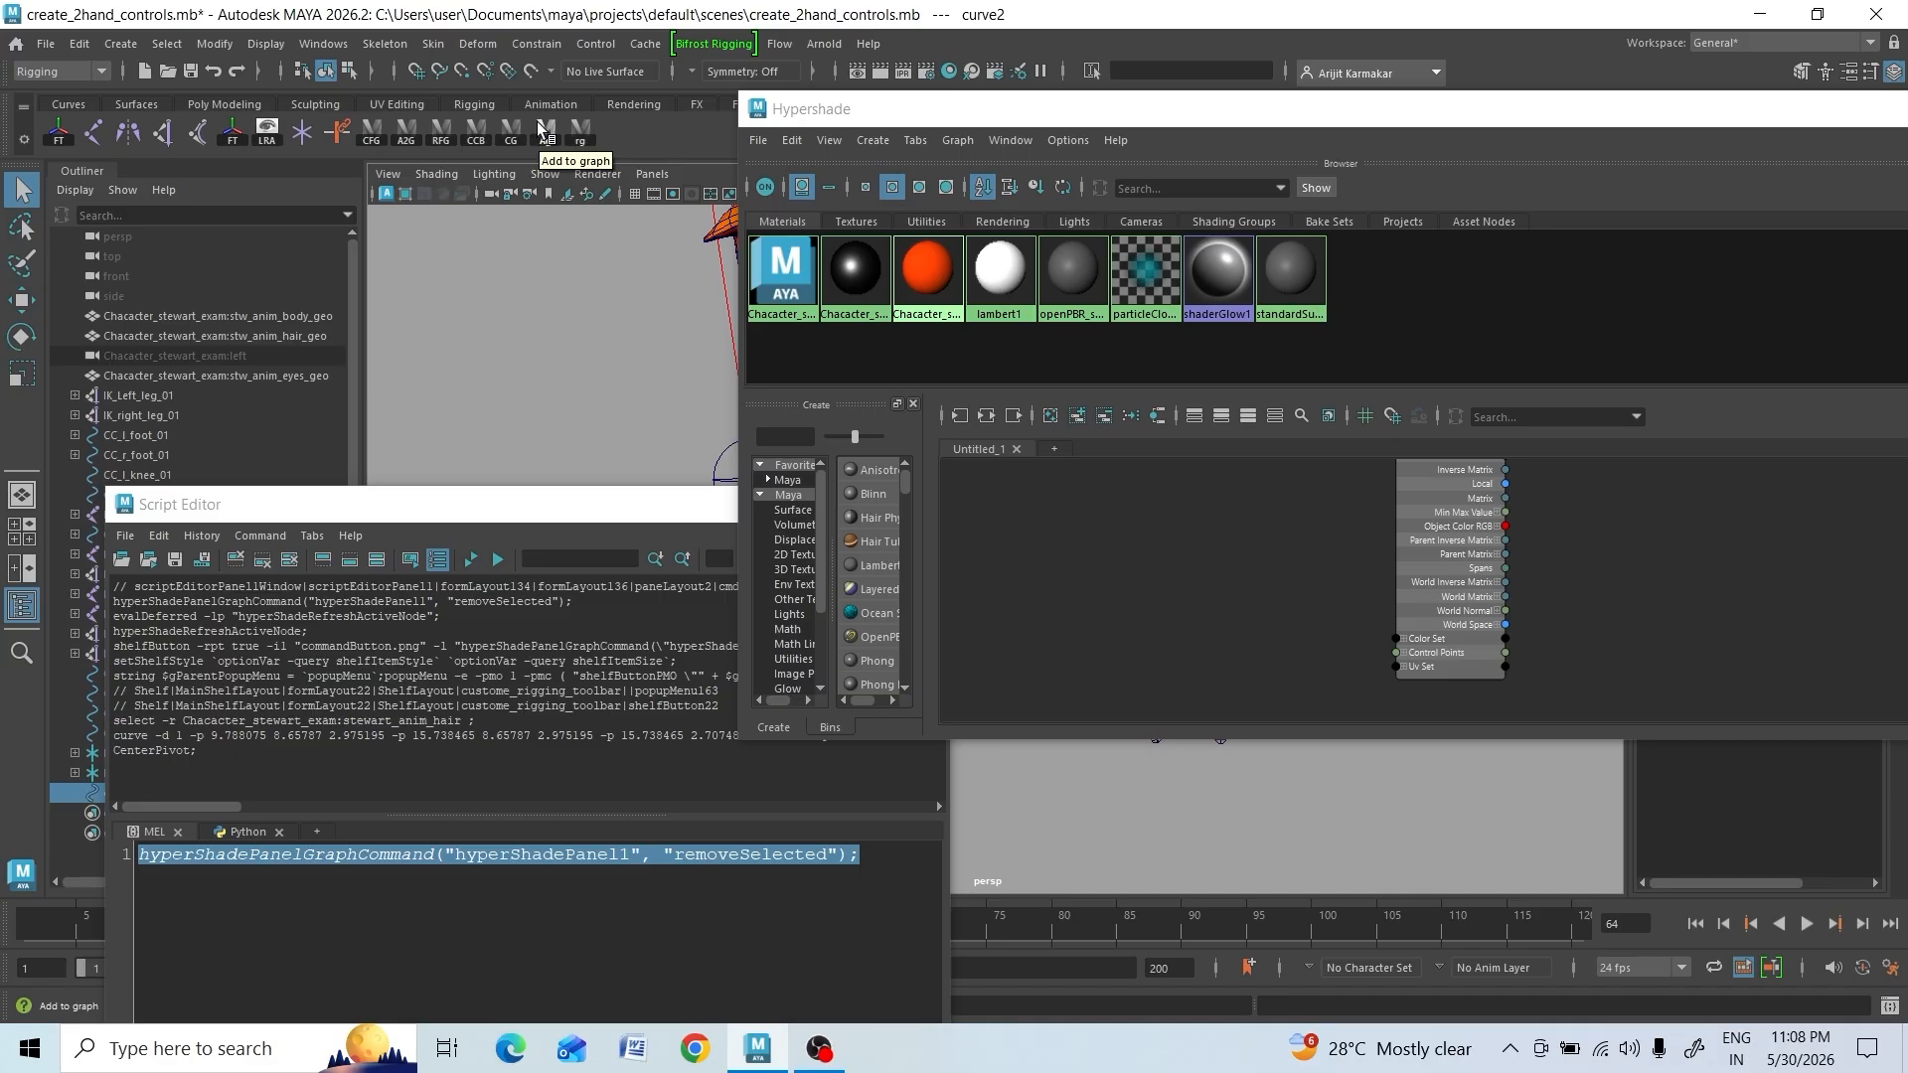
{"action": "left_click", "coordinate": [543, 130]}
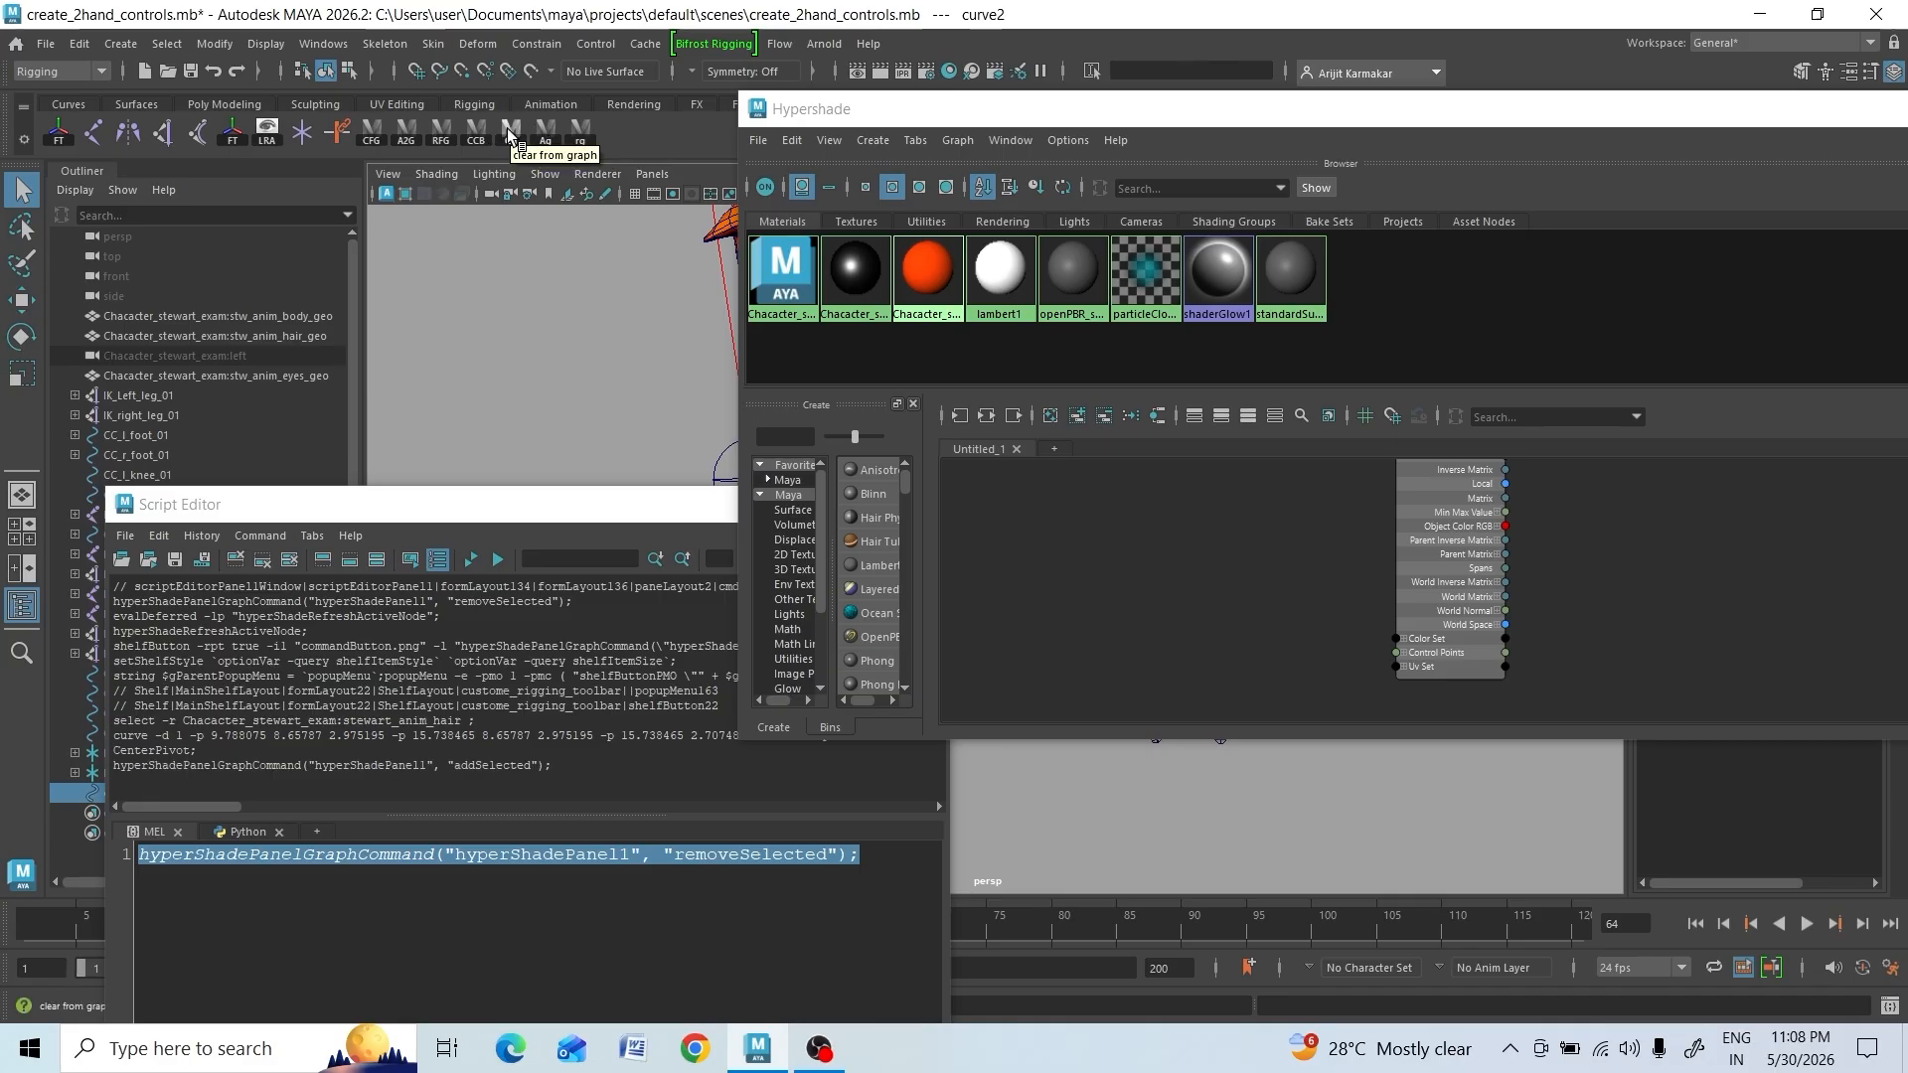
{"action": "left_click", "coordinate": [510, 135]}
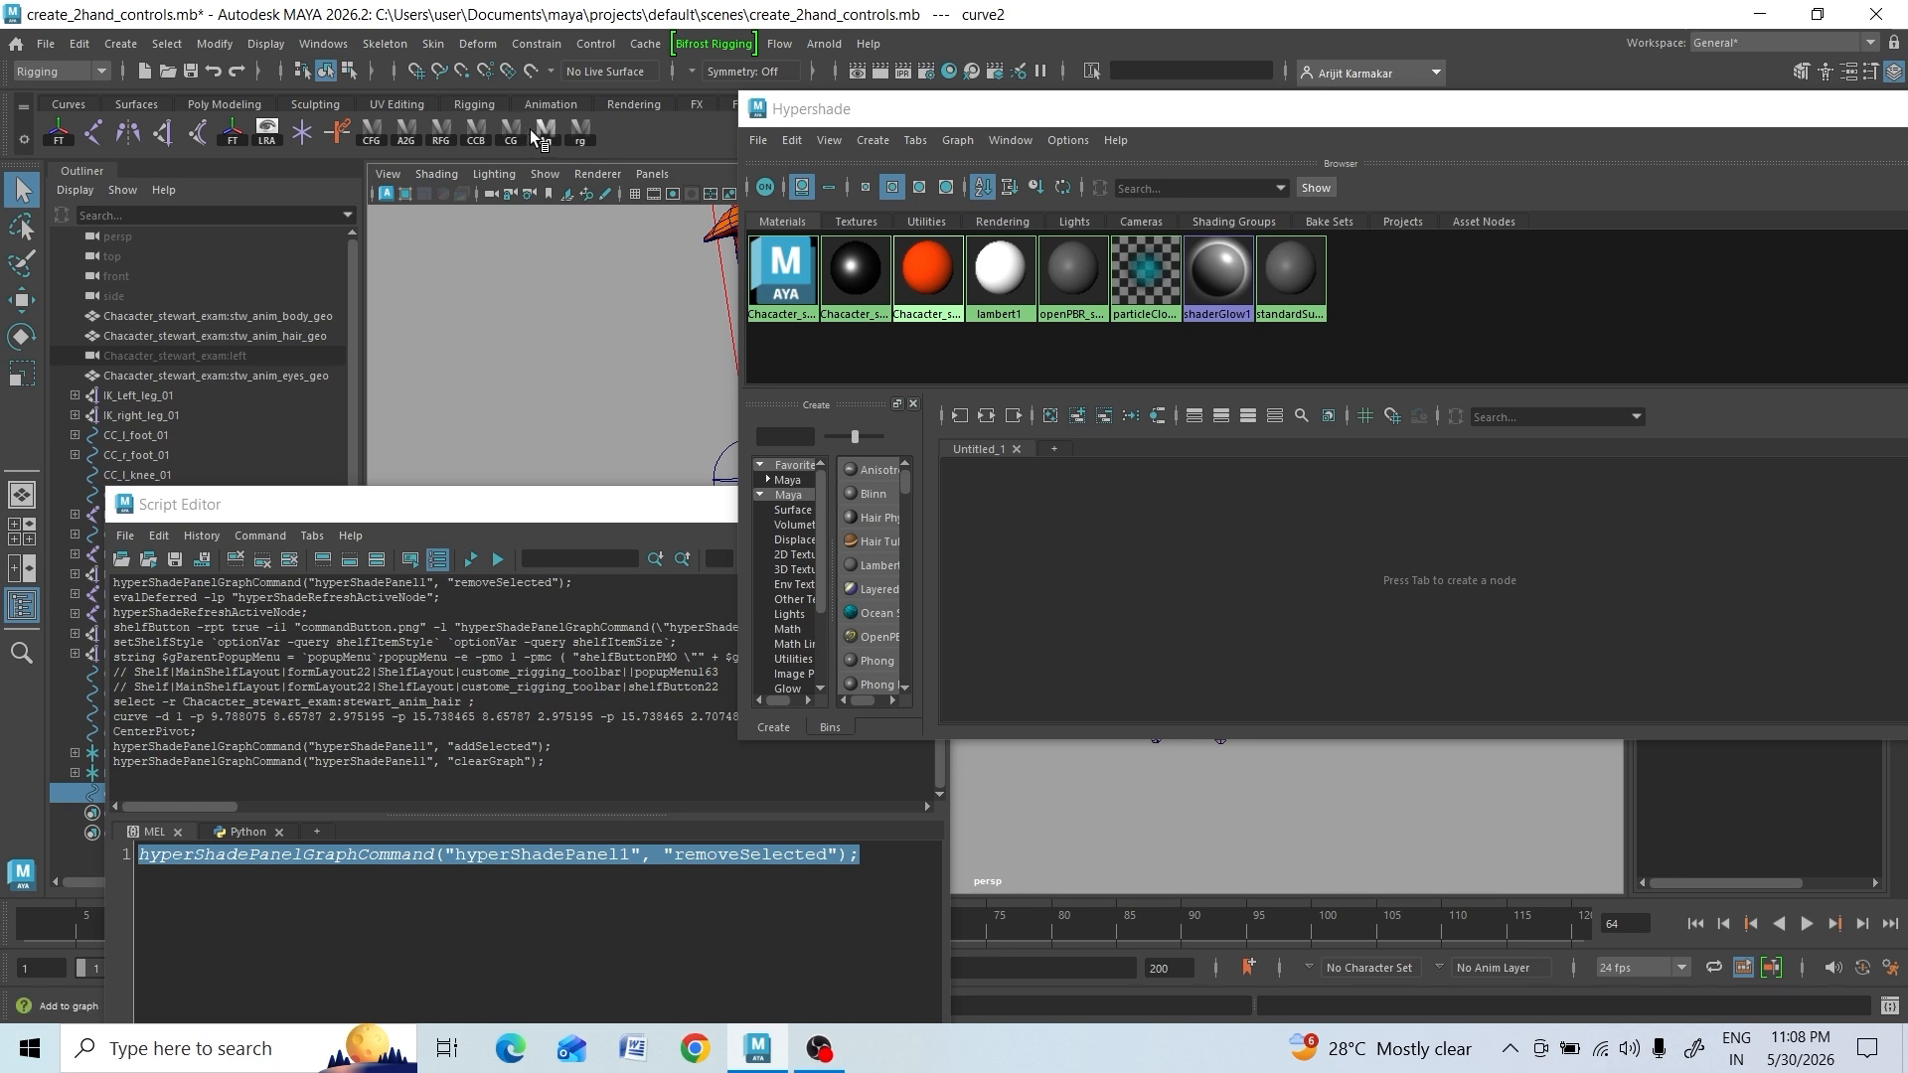
Add the curve to the Hypershade graph again and test the rg command on its transform and shape nodes
{"action": "left_click", "coordinate": [546, 135]}
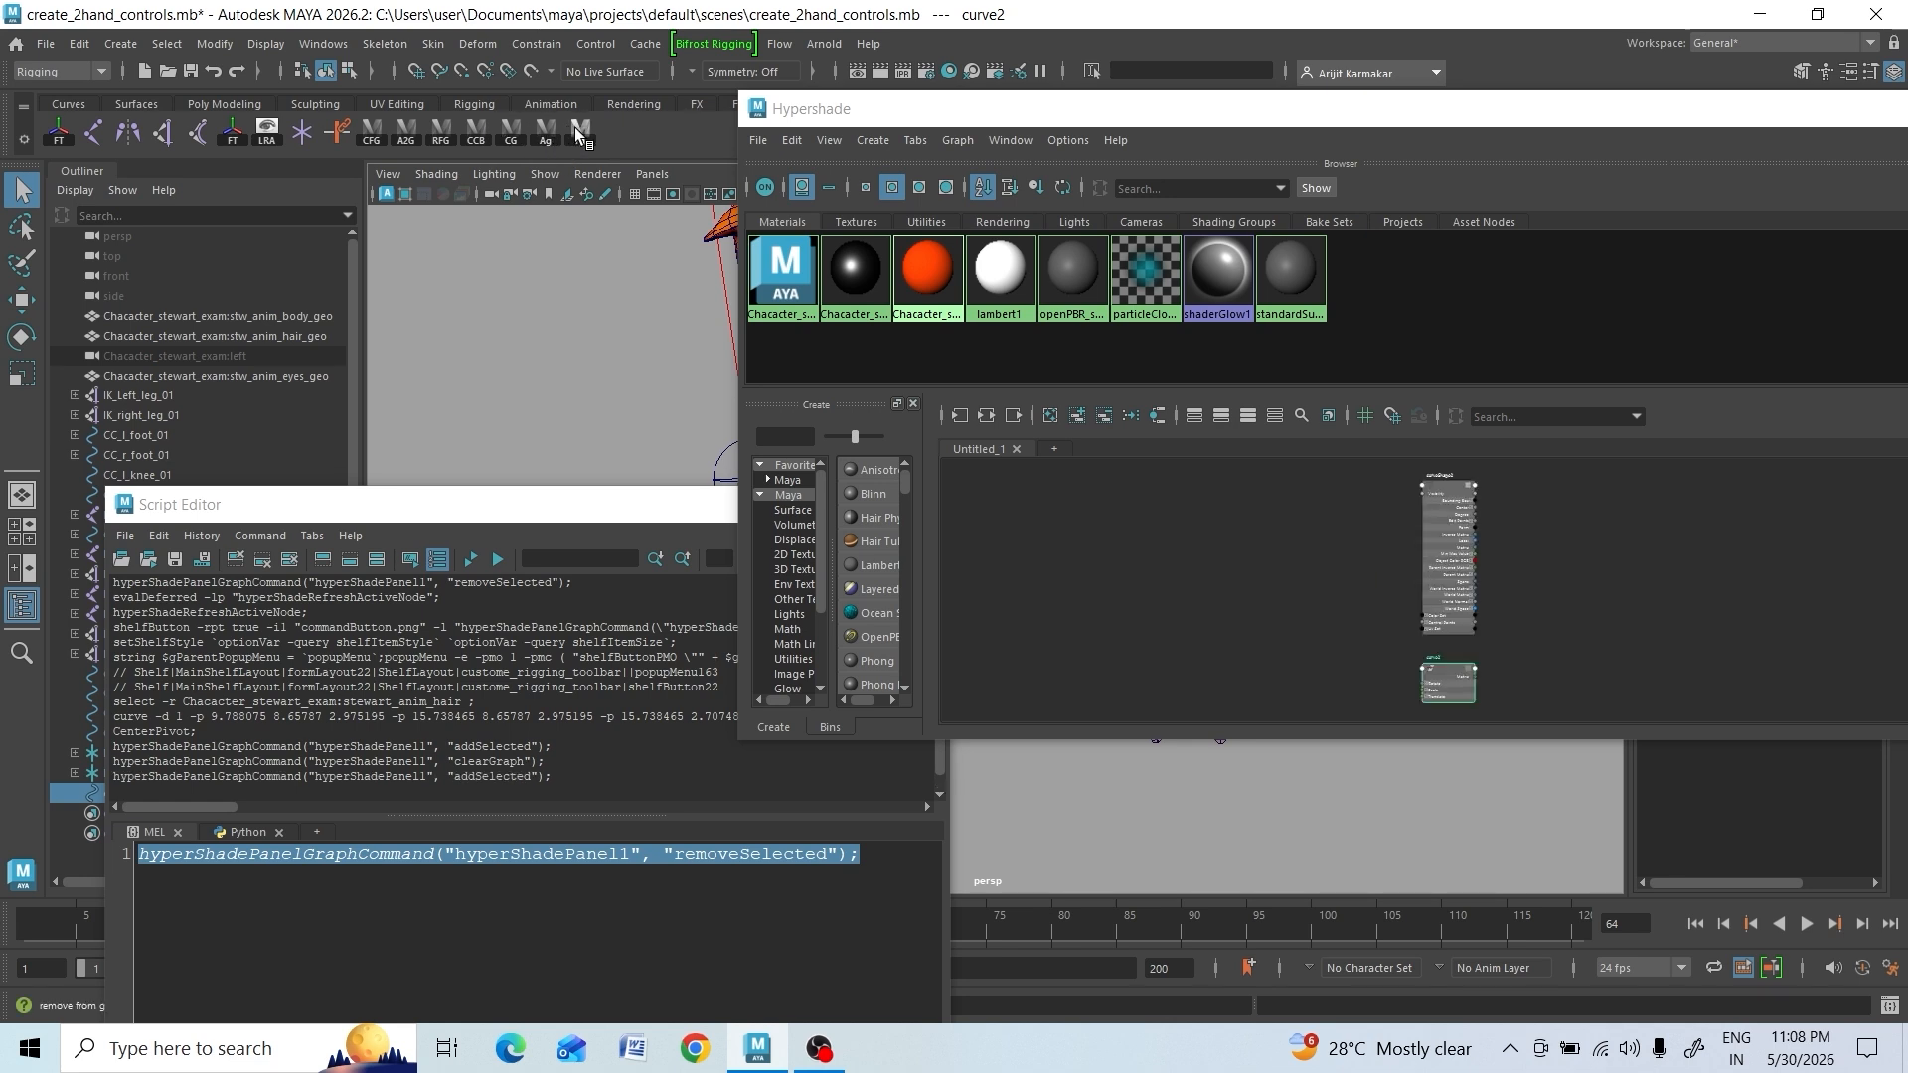
{"action": "left_click", "coordinate": [582, 136]}
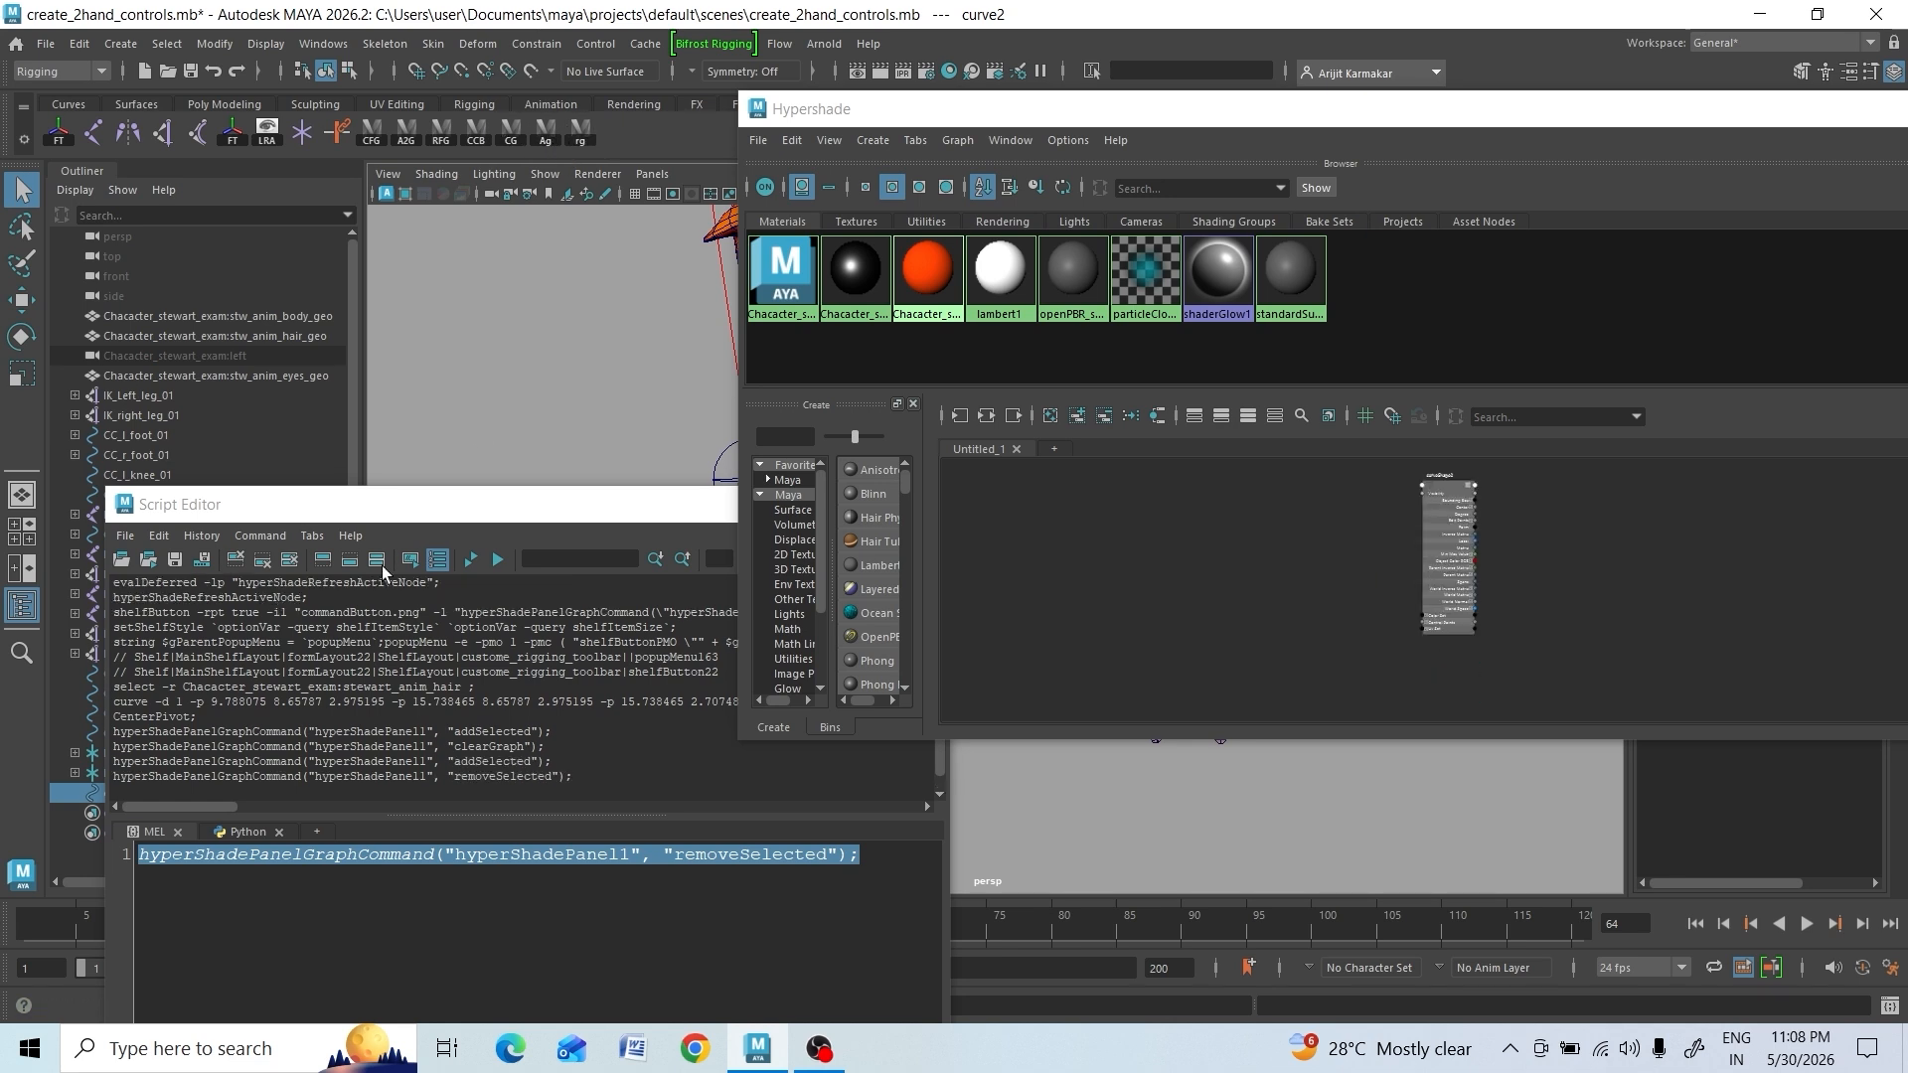
{"action": "left_click", "coordinate": [1437, 496]}
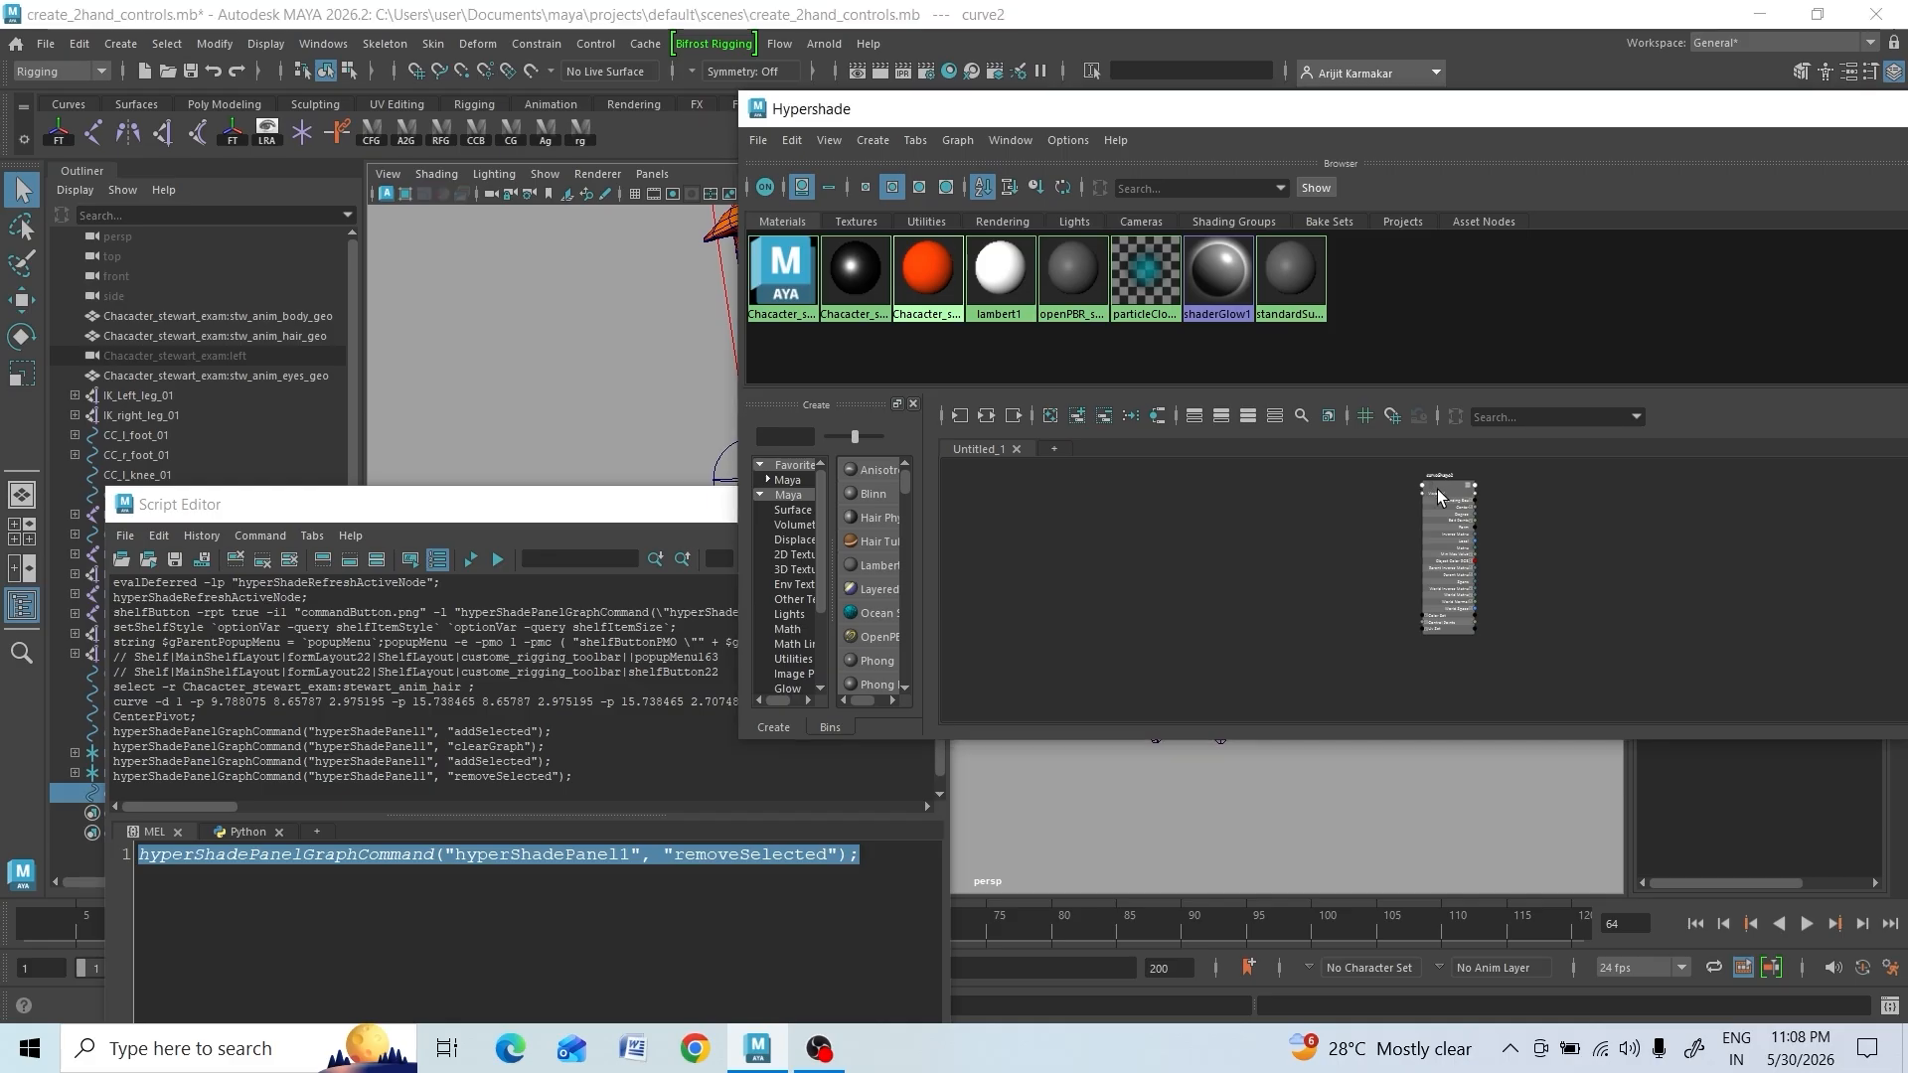
{"action": "left_click", "coordinate": [580, 123]}
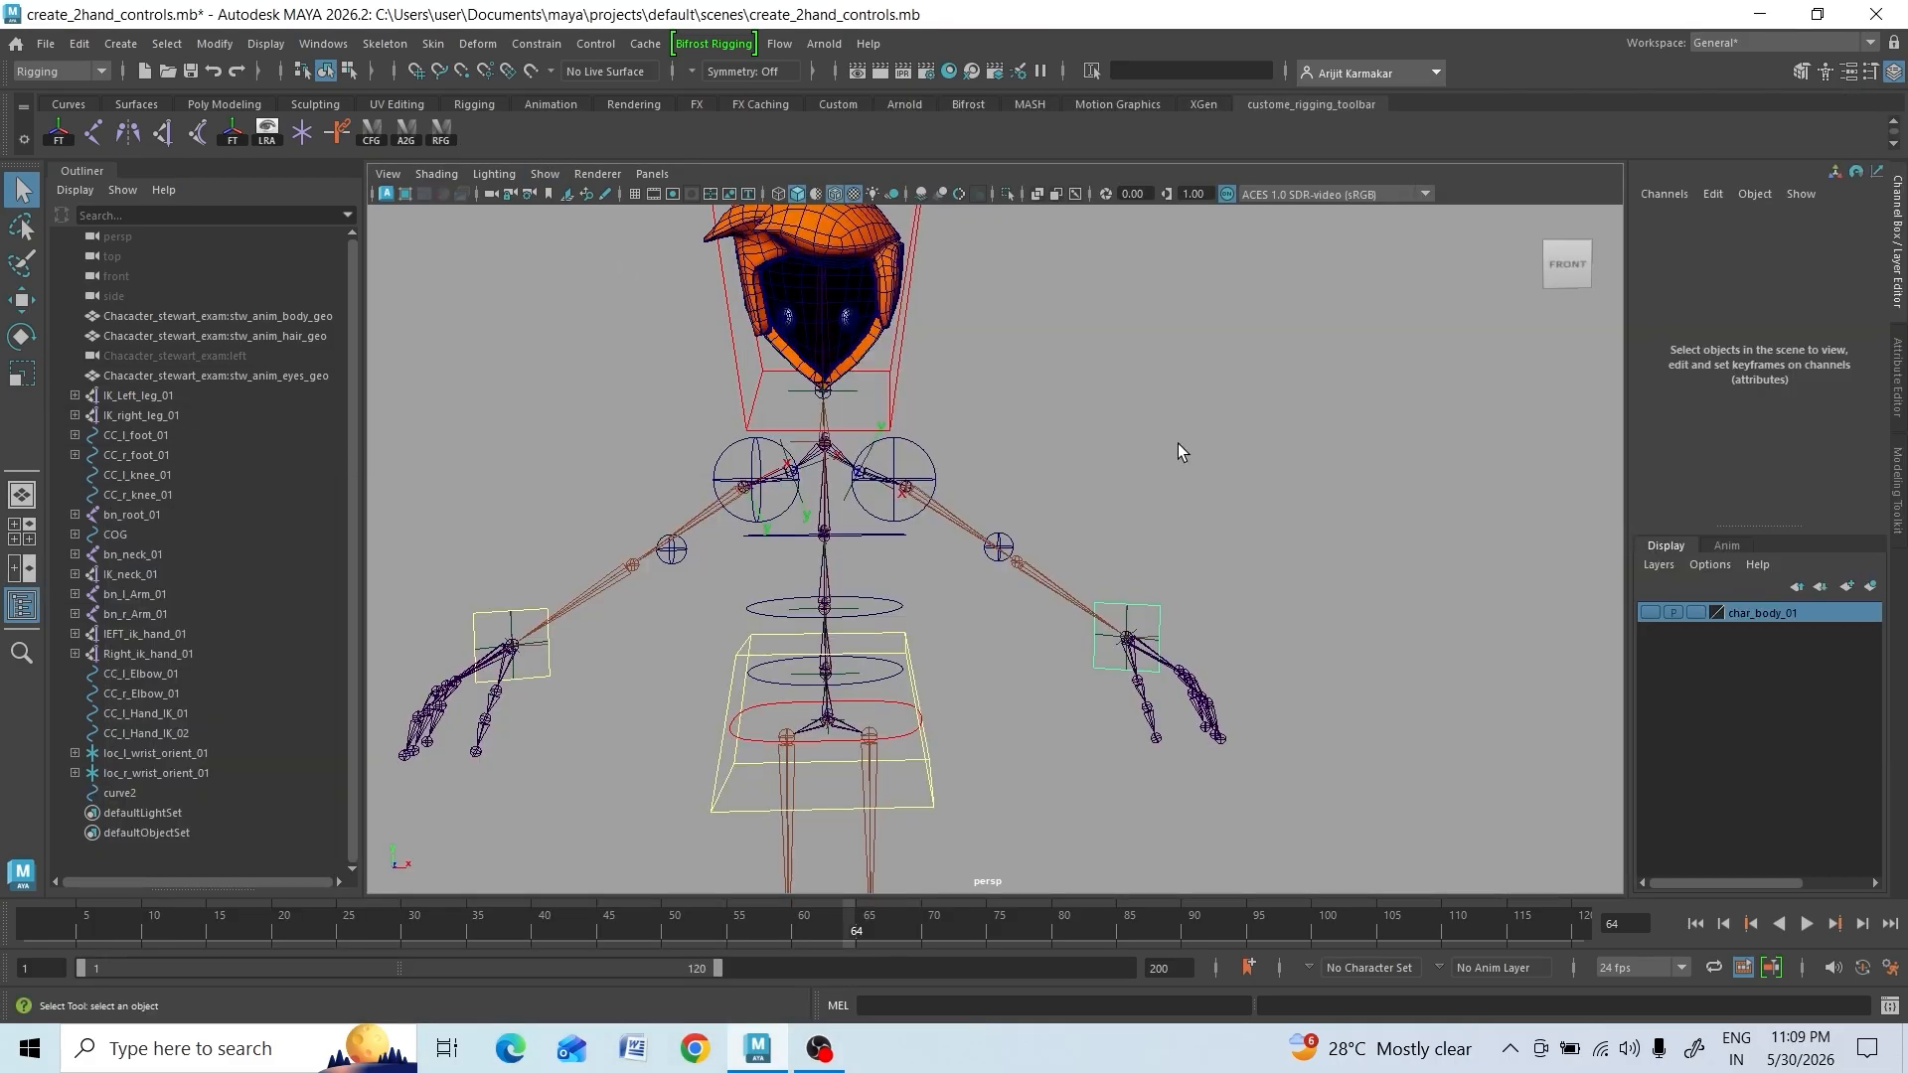
Test-rotate the CC_chest_01 control to about 32° in X and -24° in Y
{"action": "scroll", "coordinate": [1178, 446], "scroll_direction": "down", "scroll_amount": 5}
{"action": "left_click_drag", "start_coordinate": [1178, 449], "coordinate": [1111, 537], "text": "alt"}
{"action": "scroll", "coordinate": [1109, 532], "scroll_direction": "up", "scroll_amount": 4}
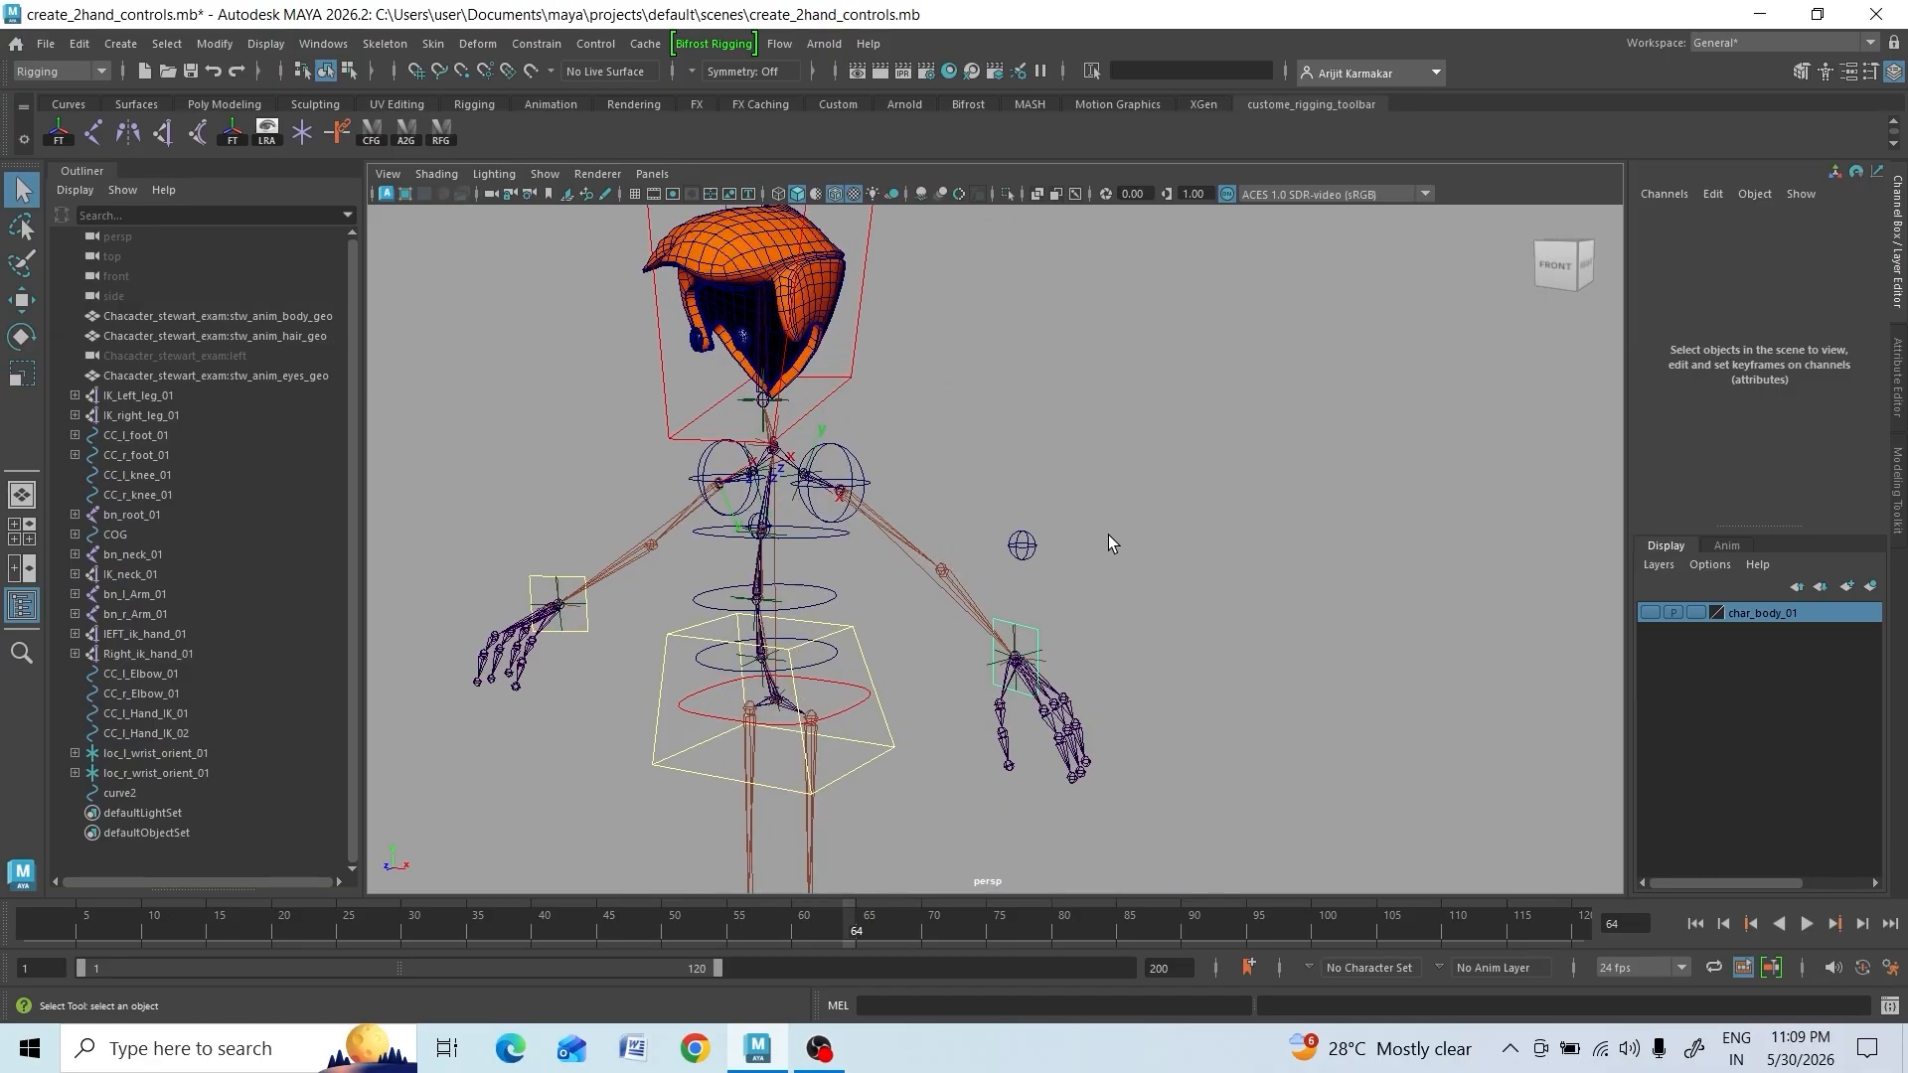
{"action": "scroll", "coordinate": [1153, 570], "scroll_direction": "up", "scroll_amount": 3}
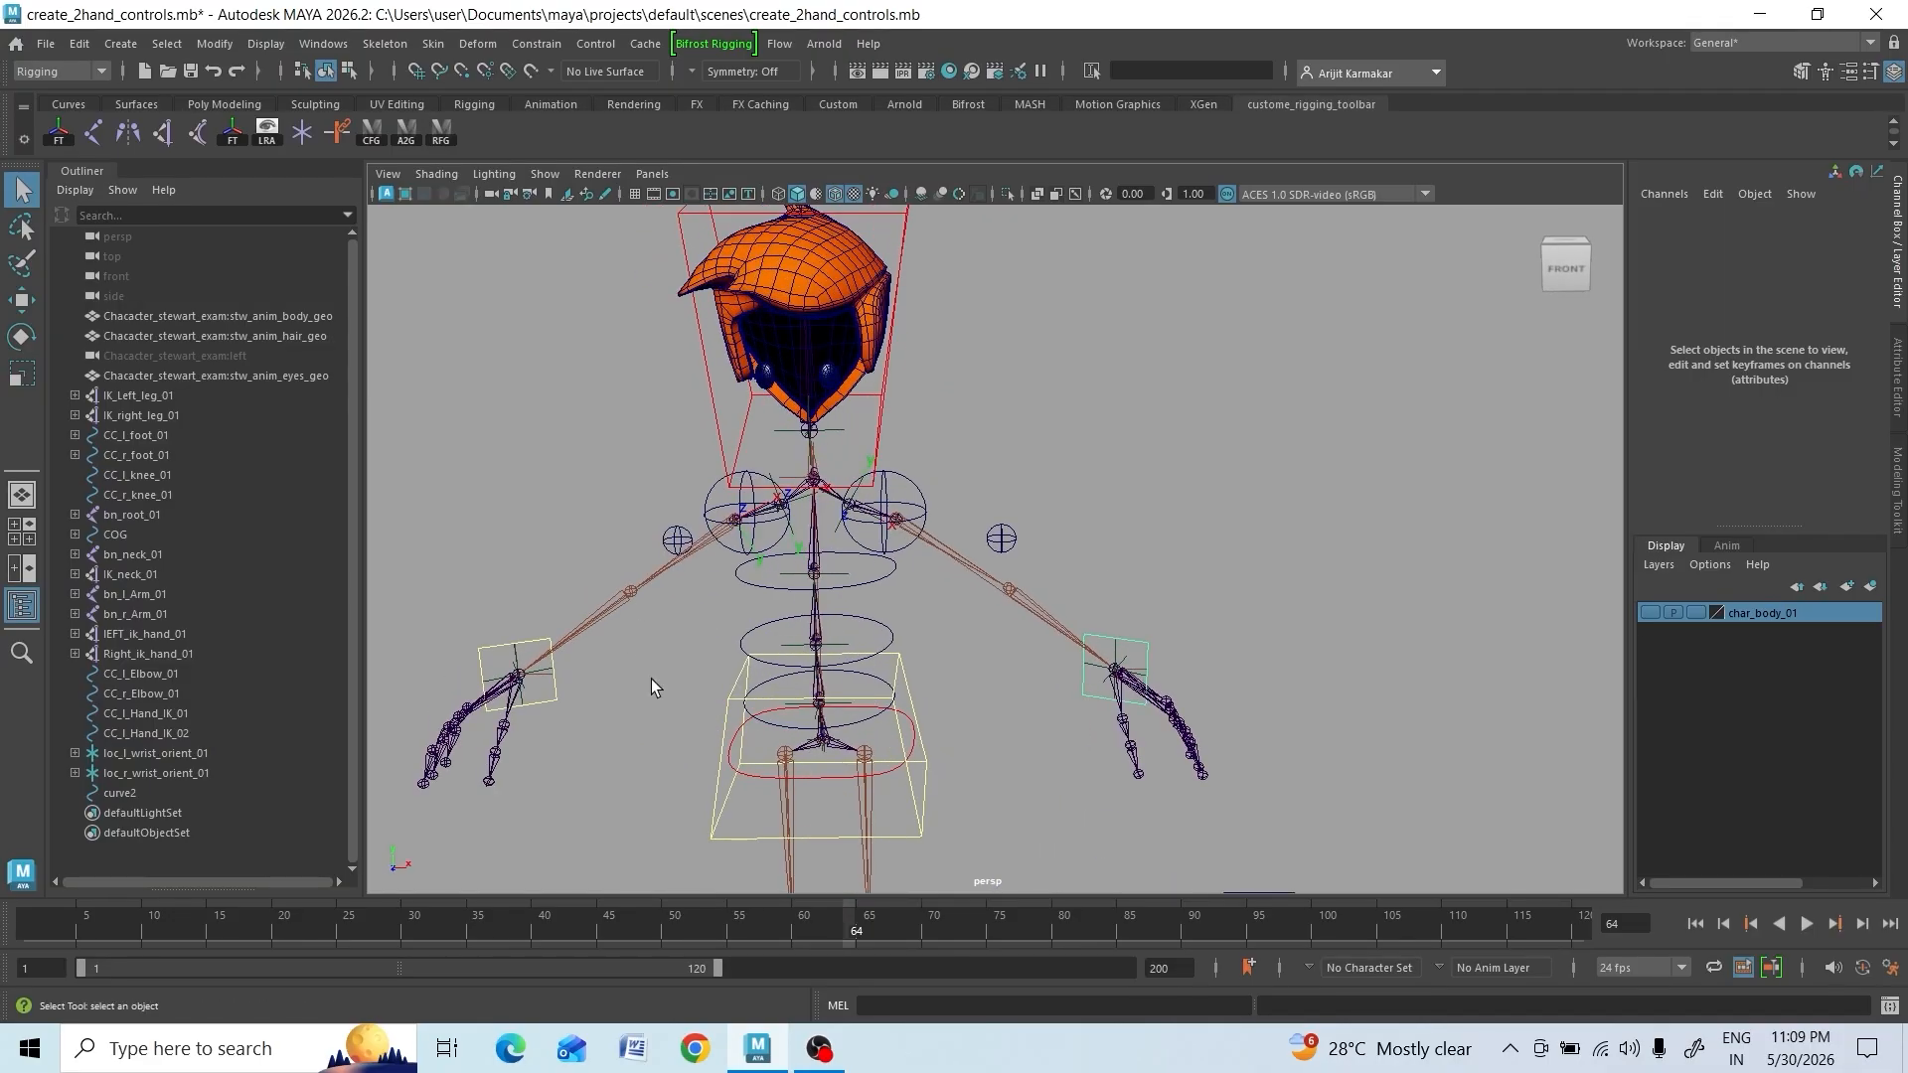
{"action": "left_click", "coordinate": [873, 588]}
{"action": "key", "text": "e"}
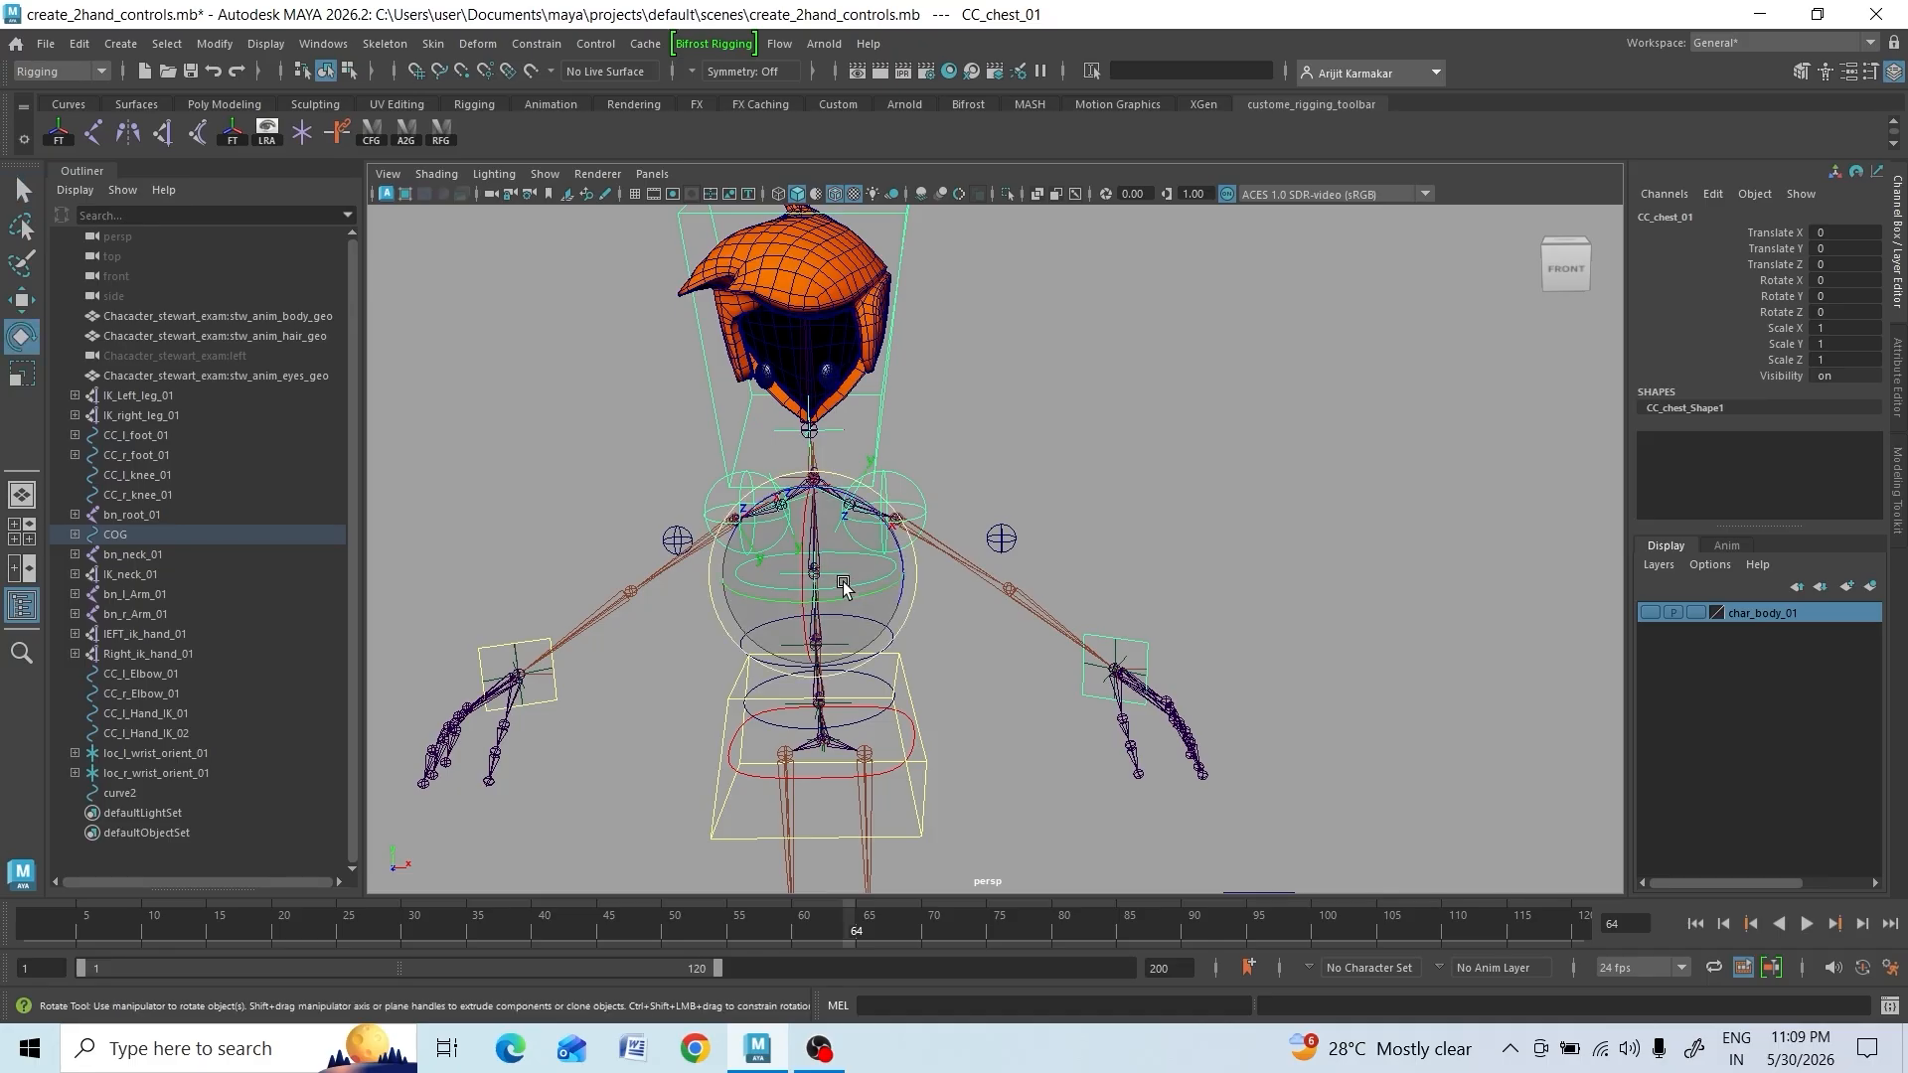
{"action": "left_click_drag", "start_coordinate": [851, 597], "coordinate": [776, 602]}
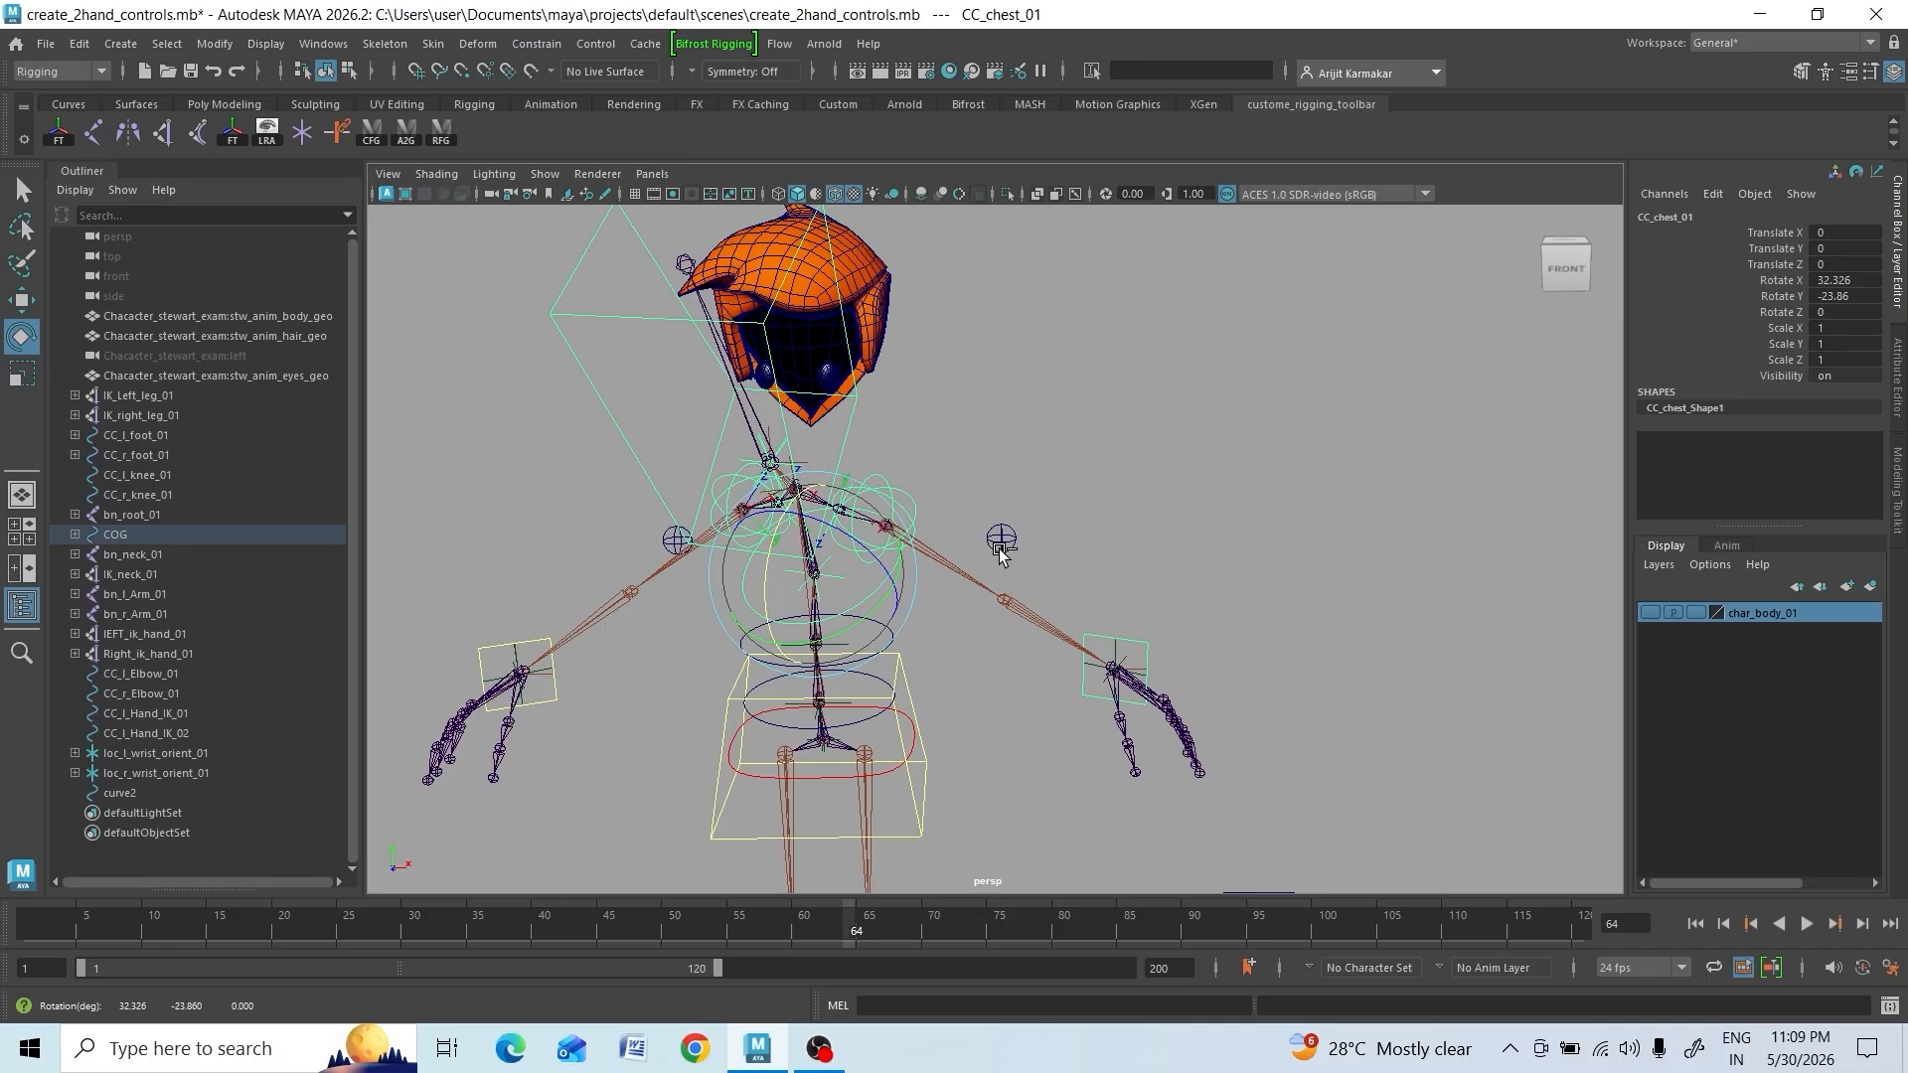
Undo the last chest rotation and set the CC_chest_01 control's Rotate Y to 0
{"action": "key", "text": "ctrl+z"}
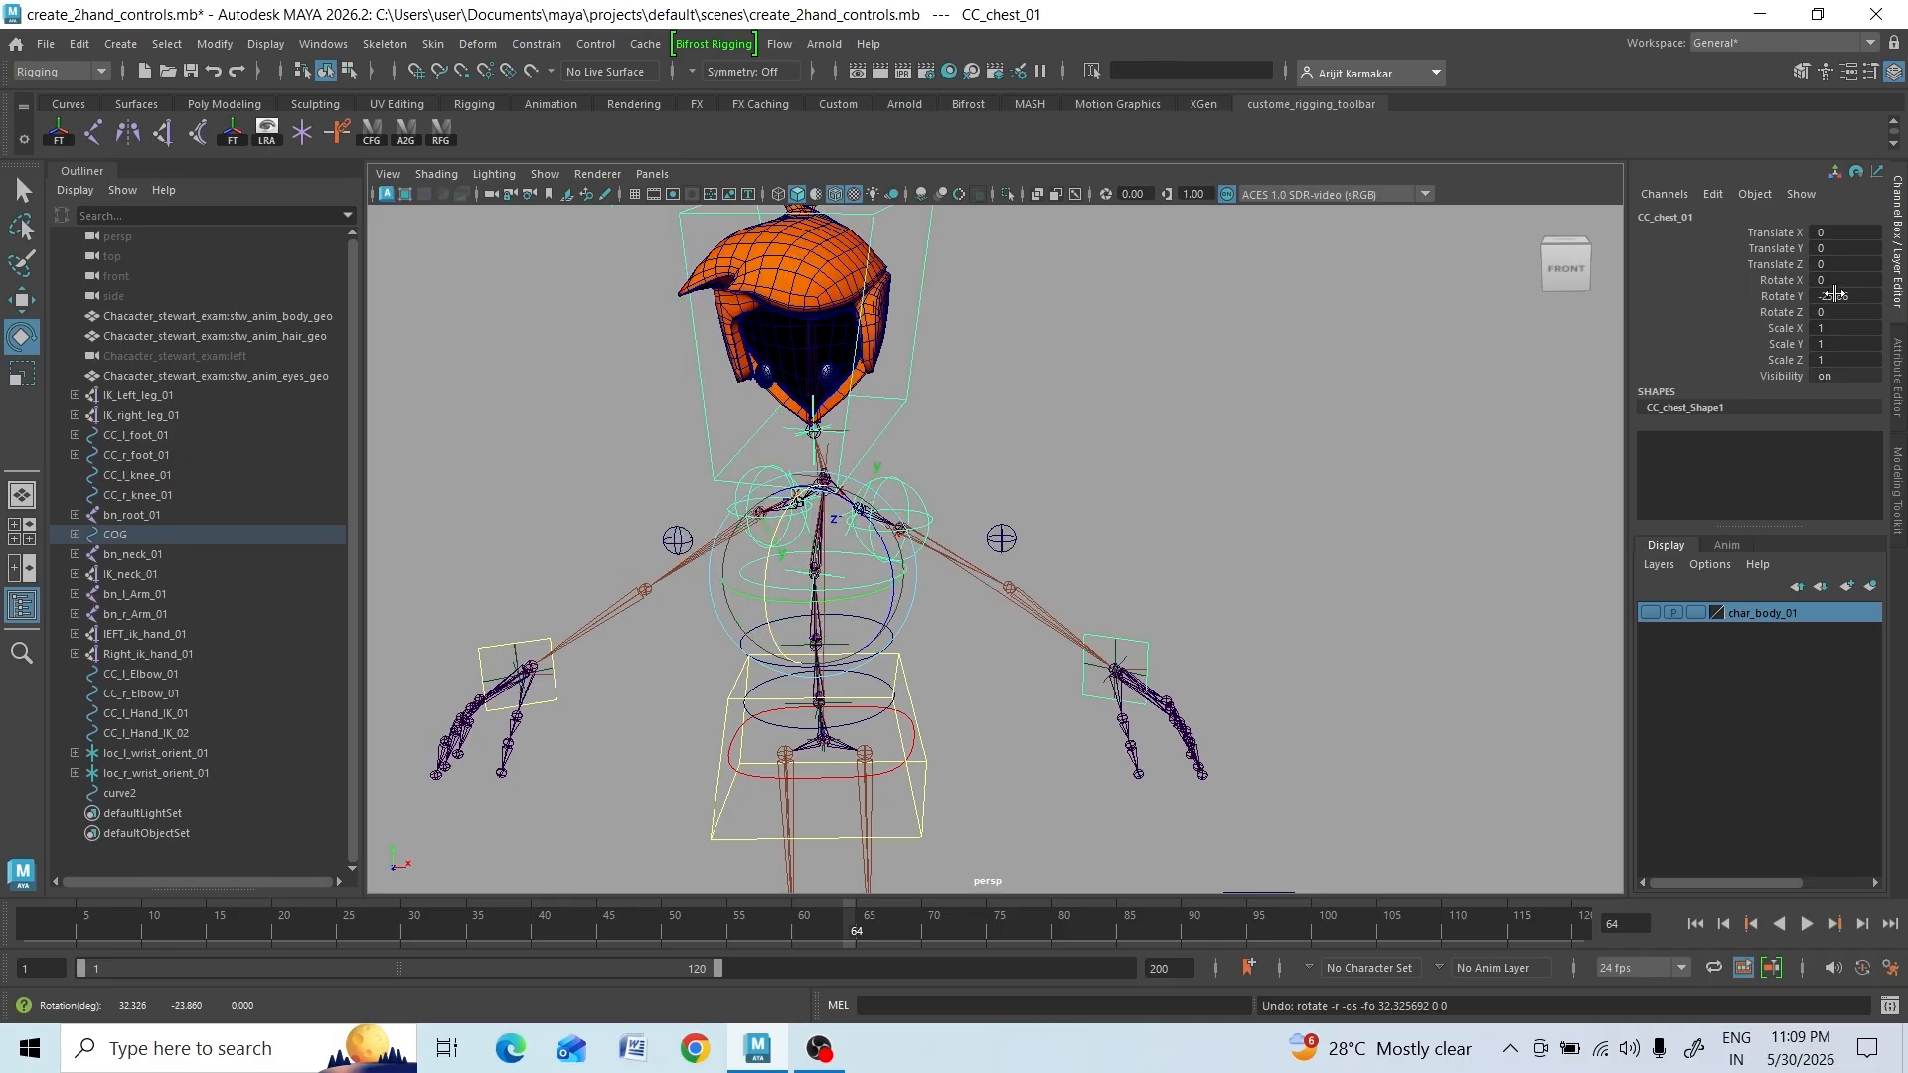
{"action": "double_click", "coordinate": [1837, 295]}
{"action": "type", "text": "0"}
{"action": "key", "text": "Return"}
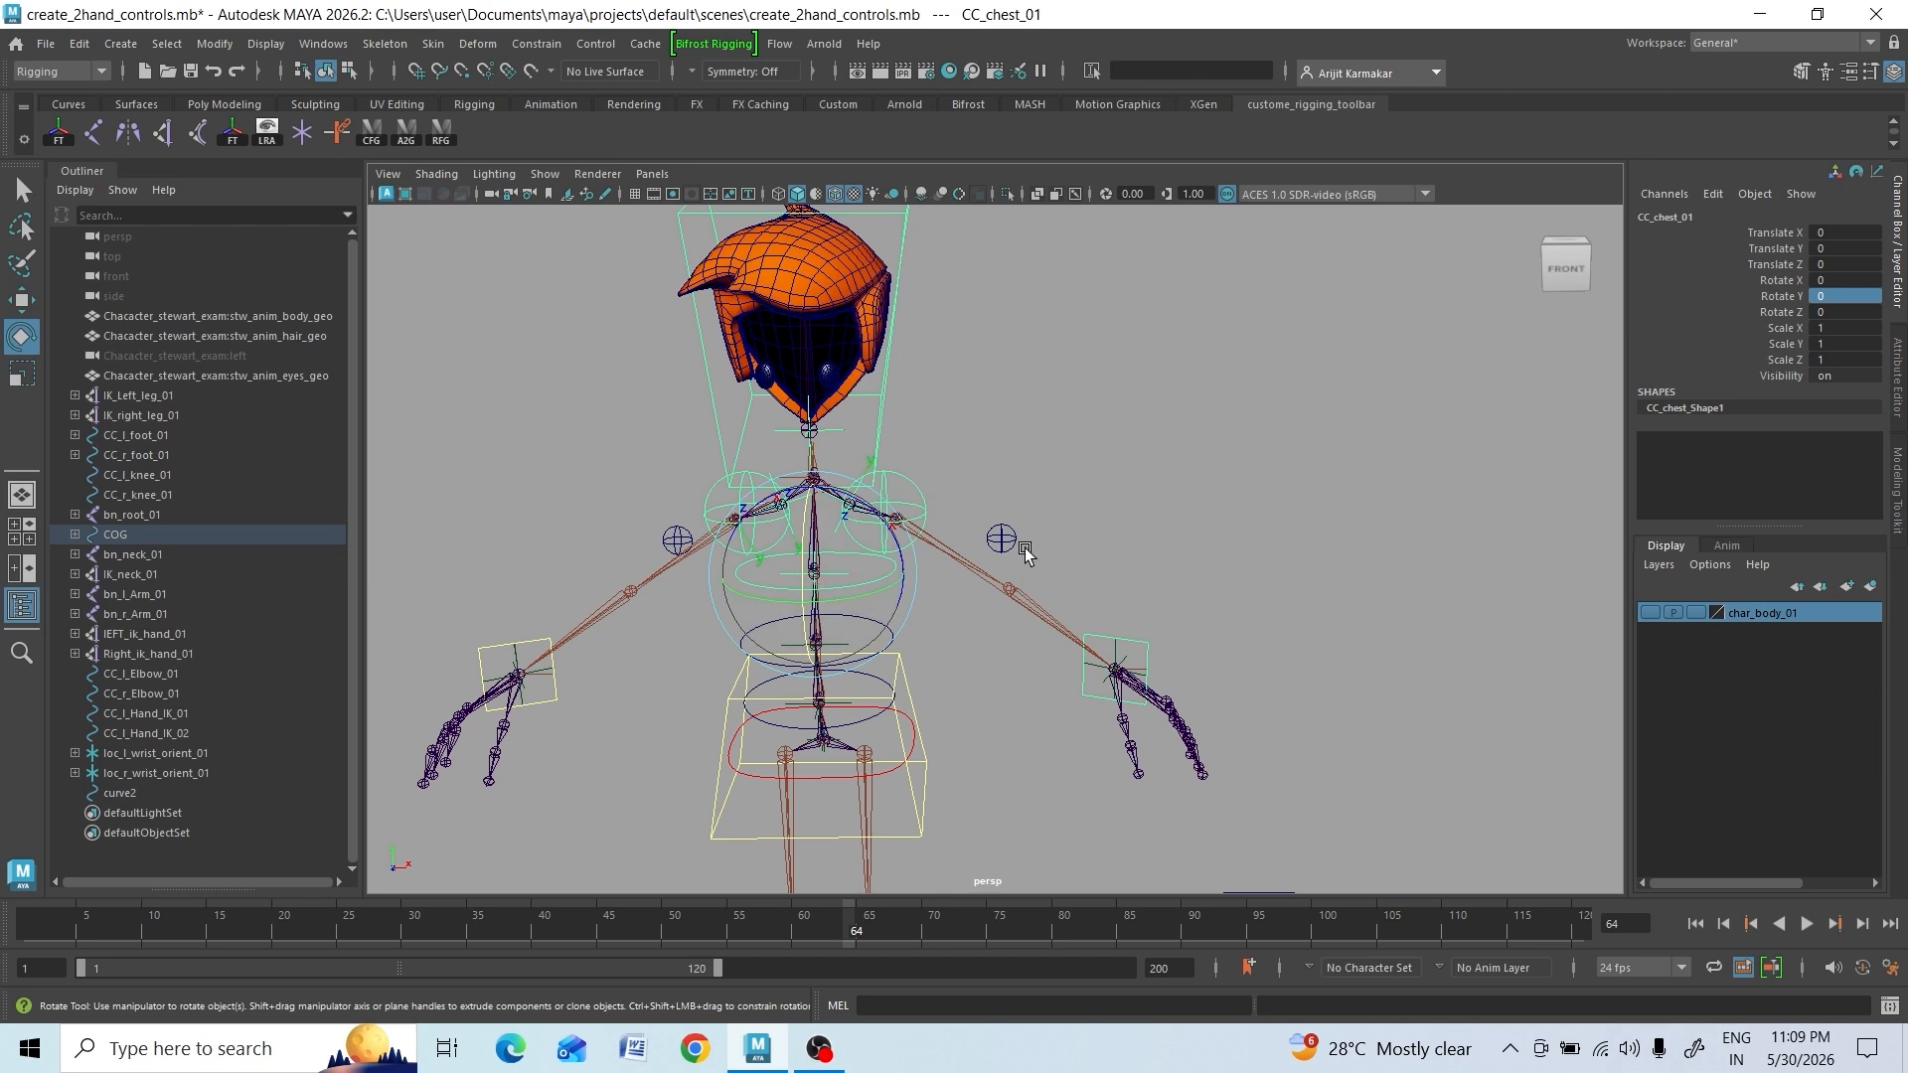
Test-rotate the chest control to about 19° in X and -24° in Y, and reset both rotations to 0
{"action": "left_click_drag", "start_coordinate": [851, 596], "coordinate": [771, 587]}
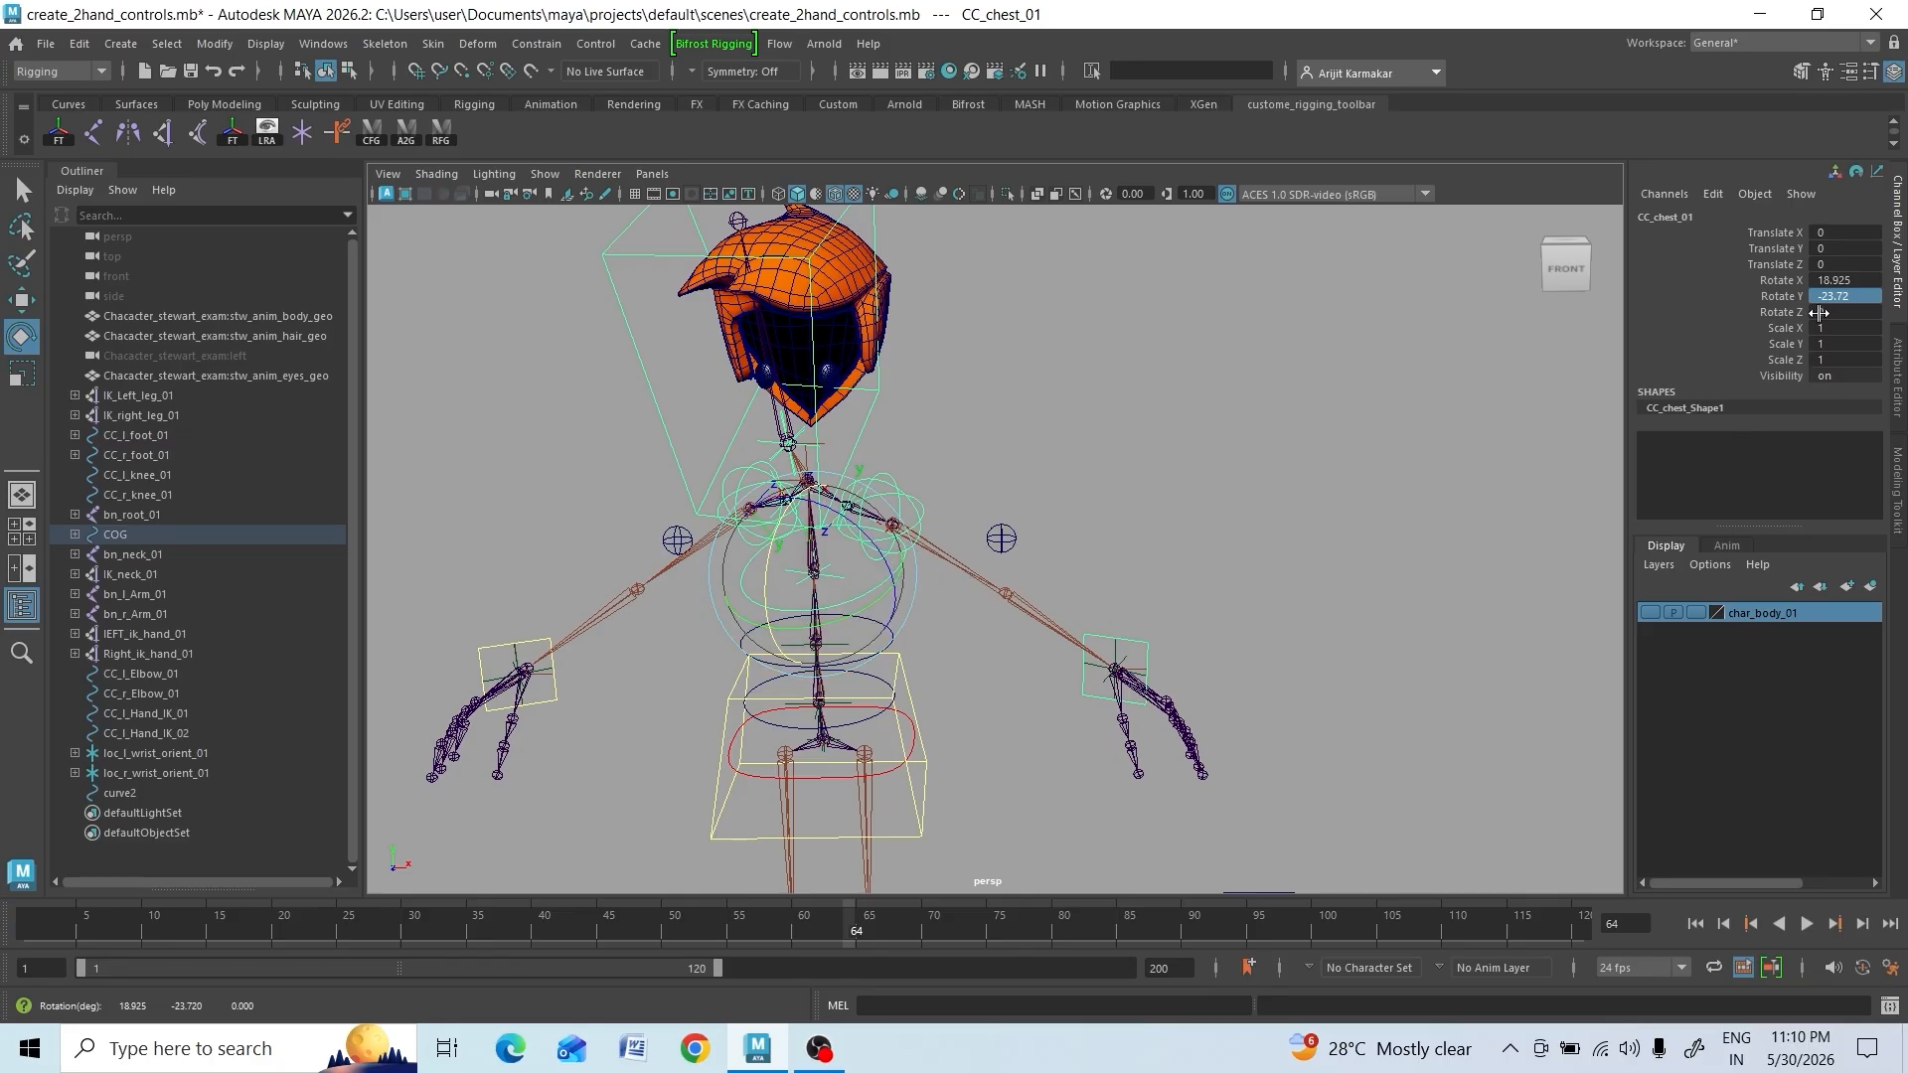
{"action": "left_click", "coordinate": [1836, 278]}
{"action": "left_click_drag", "start_coordinate": [1837, 278], "coordinate": [1838, 302]}
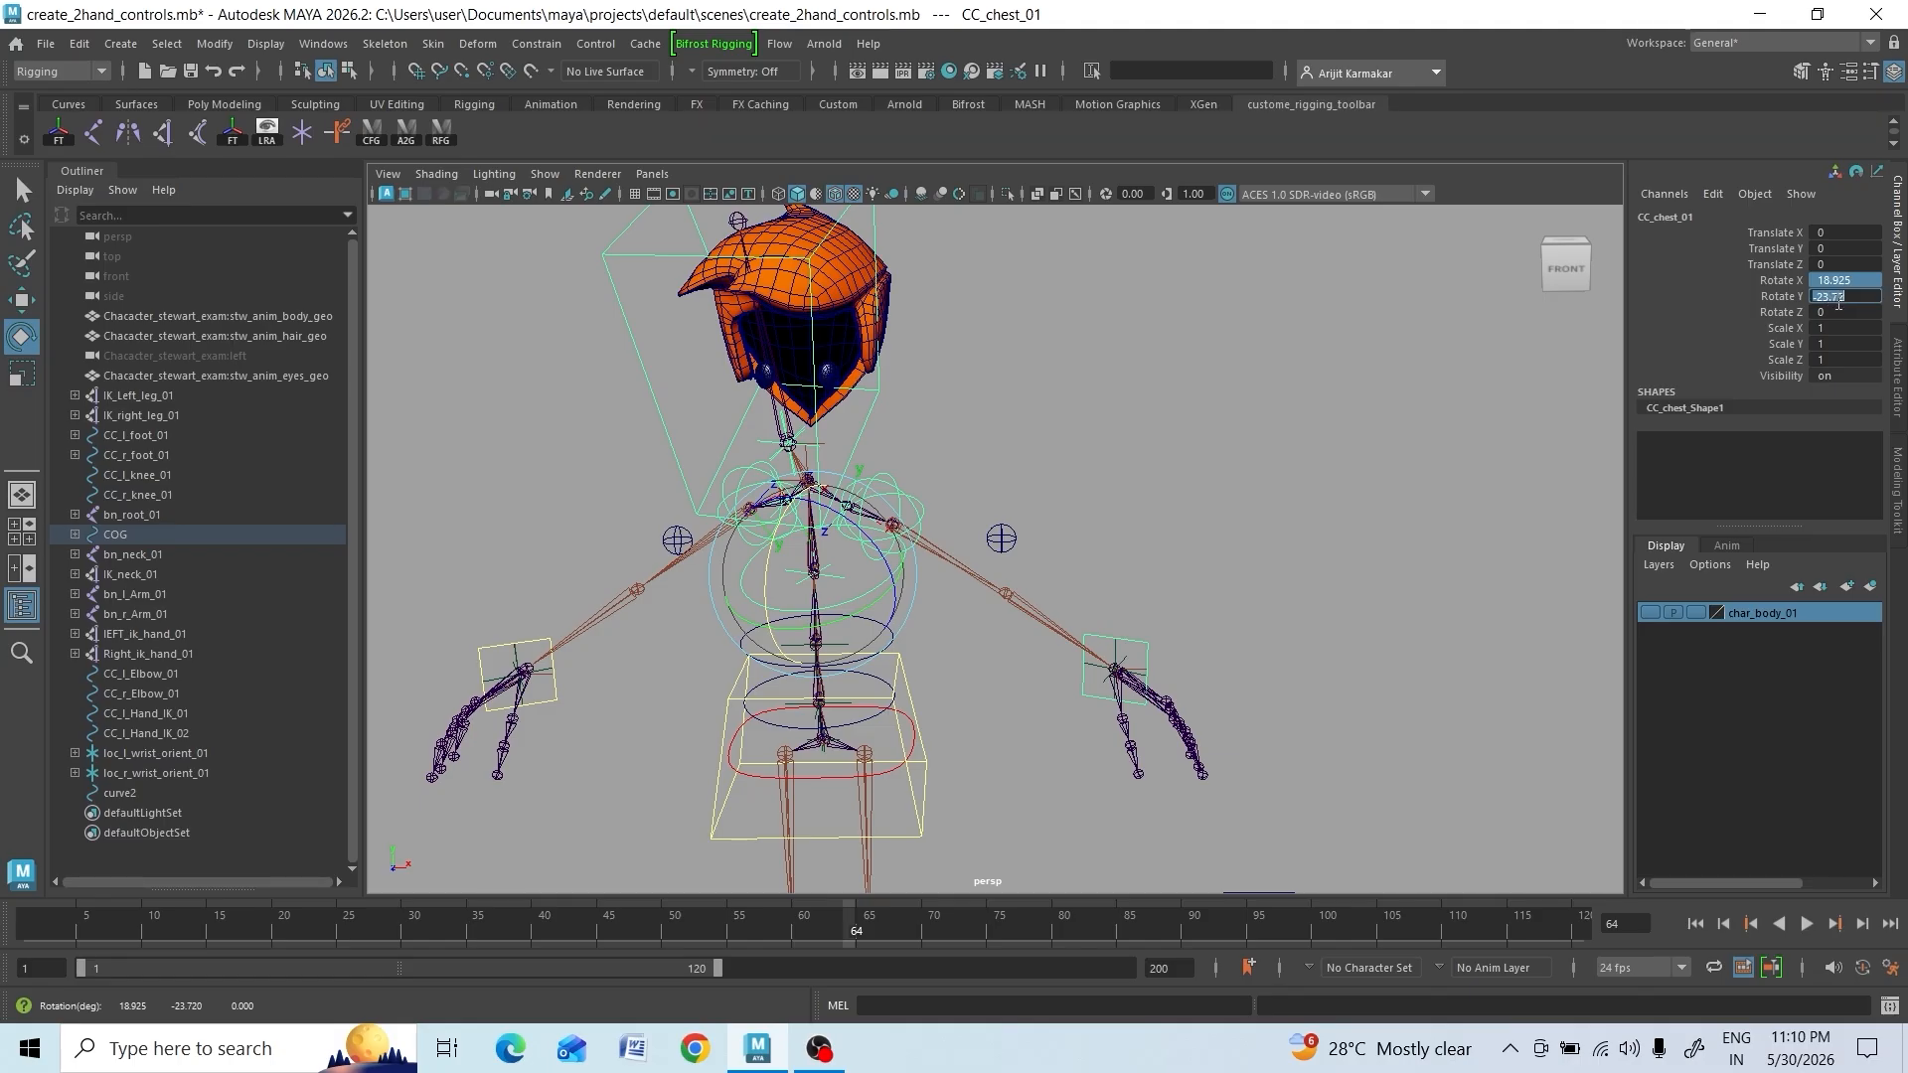
{"action": "type", "text": "0"}
{"action": "key", "text": "Return"}
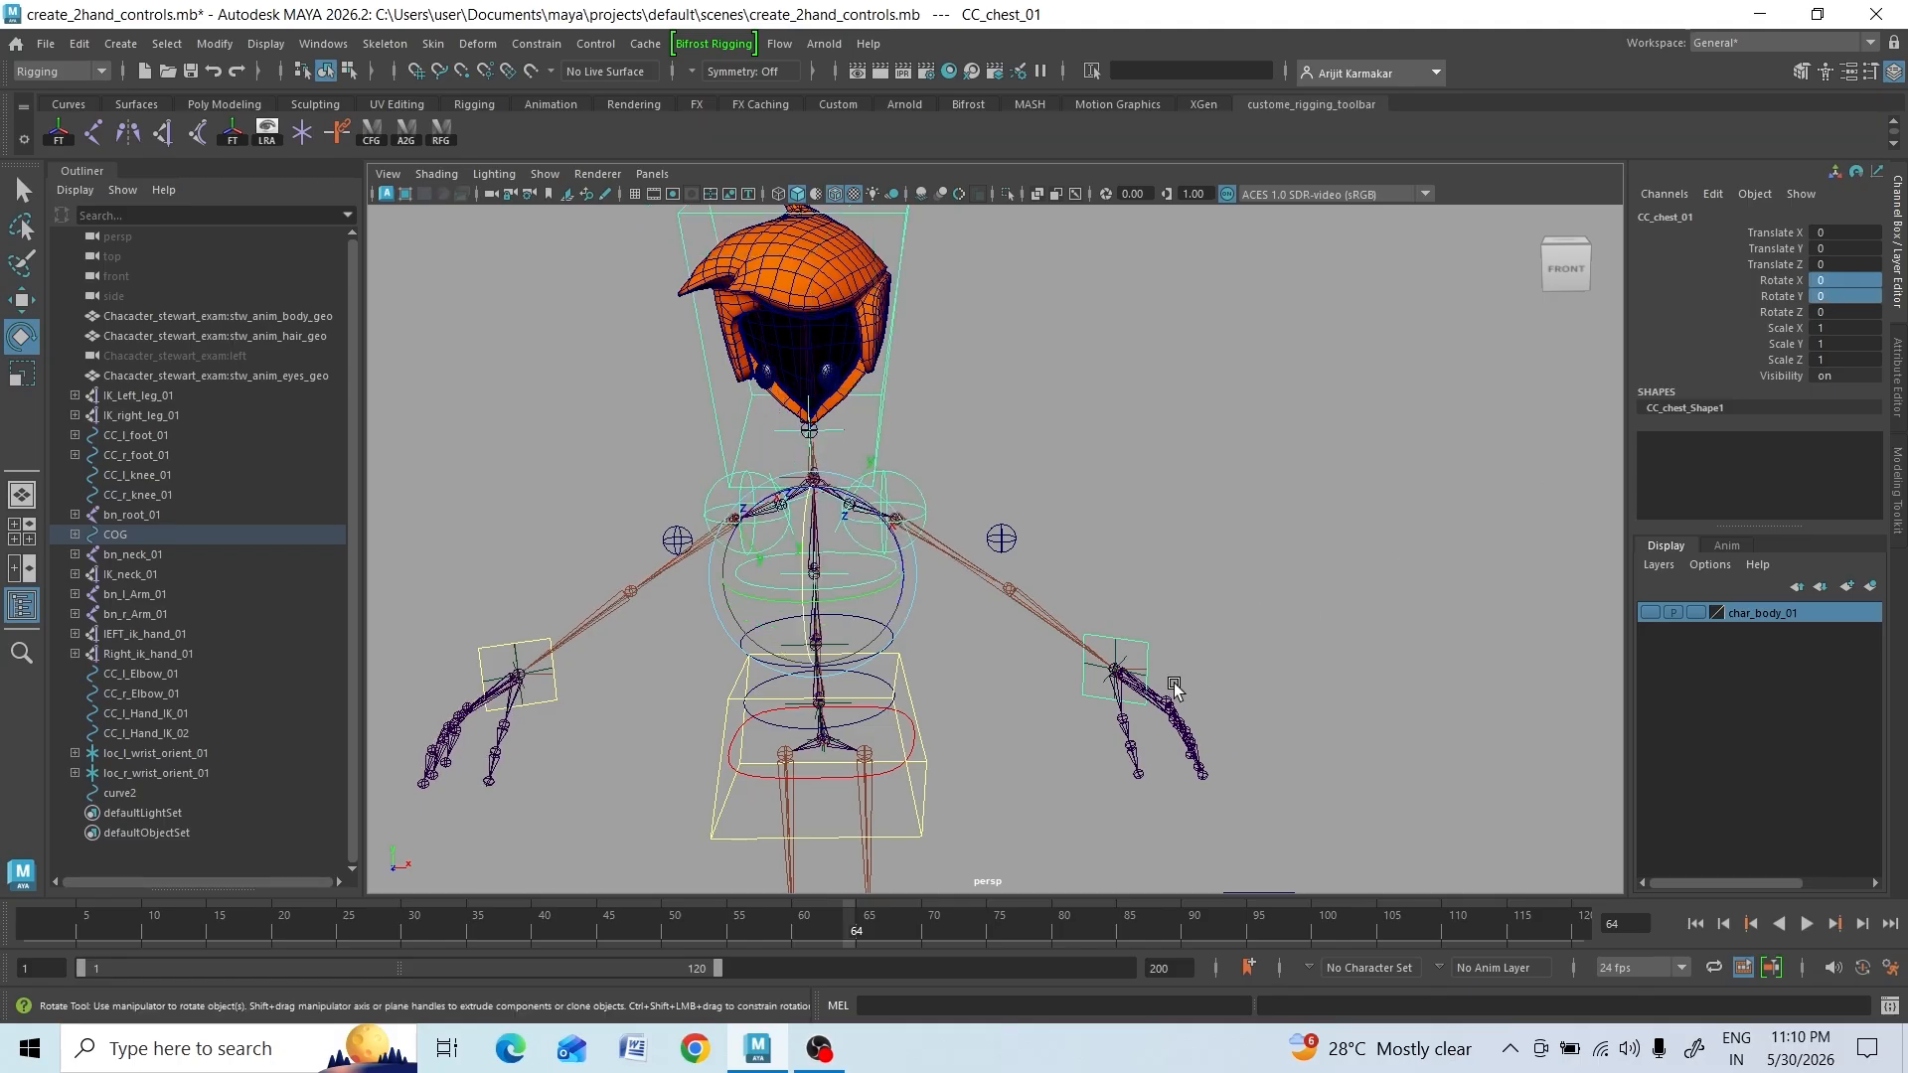
Select the CC_l_Hand_IK_01 control and switch to the Select tool
{"action": "left_click", "coordinate": [1181, 628]}
{"action": "mouse_move", "coordinate": [1181, 628]}
{"action": "left_mouse_down", "text": "alt"}
{"action": "mouse_move", "coordinate": [1201, 620]}
{"action": "mouse_move", "coordinate": [1184, 596]}
{"action": "left_mouse_up", "text": "alt"}
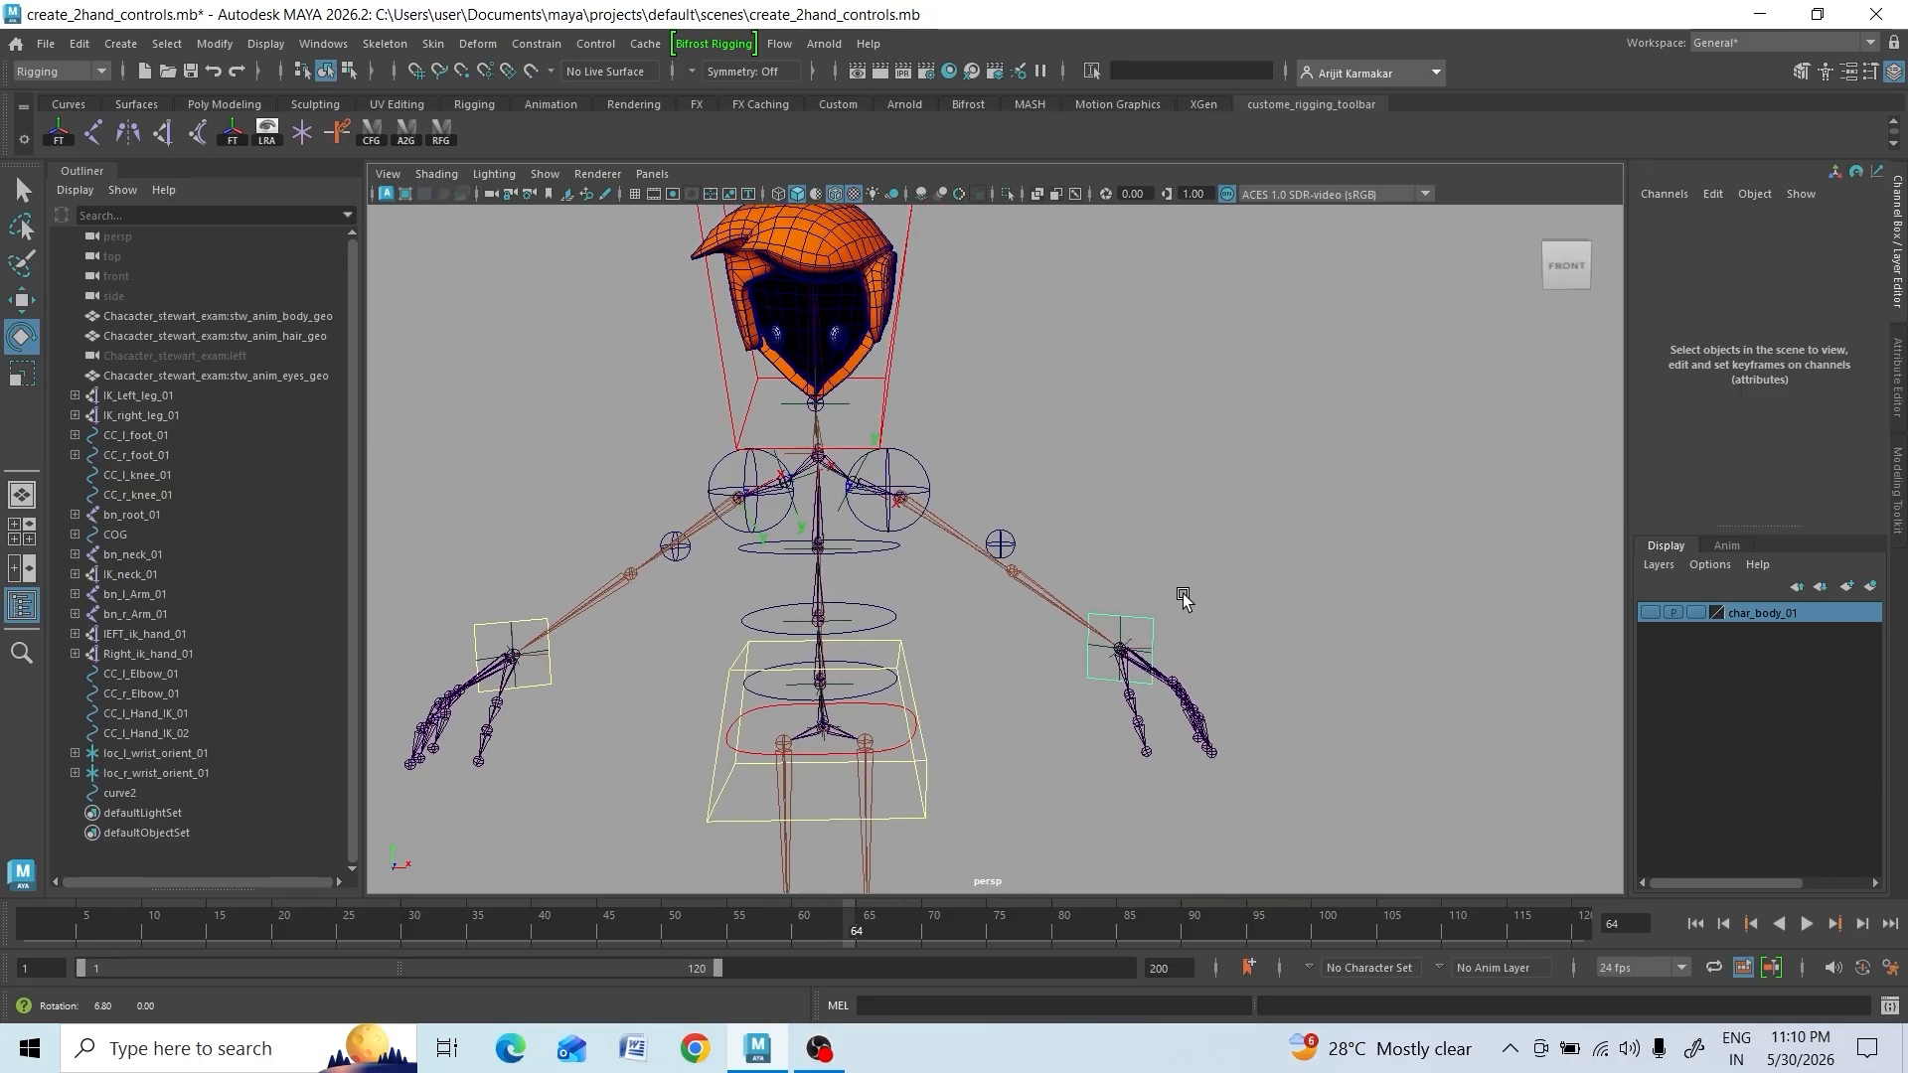
{"action": "left_click", "coordinate": [1136, 621]}
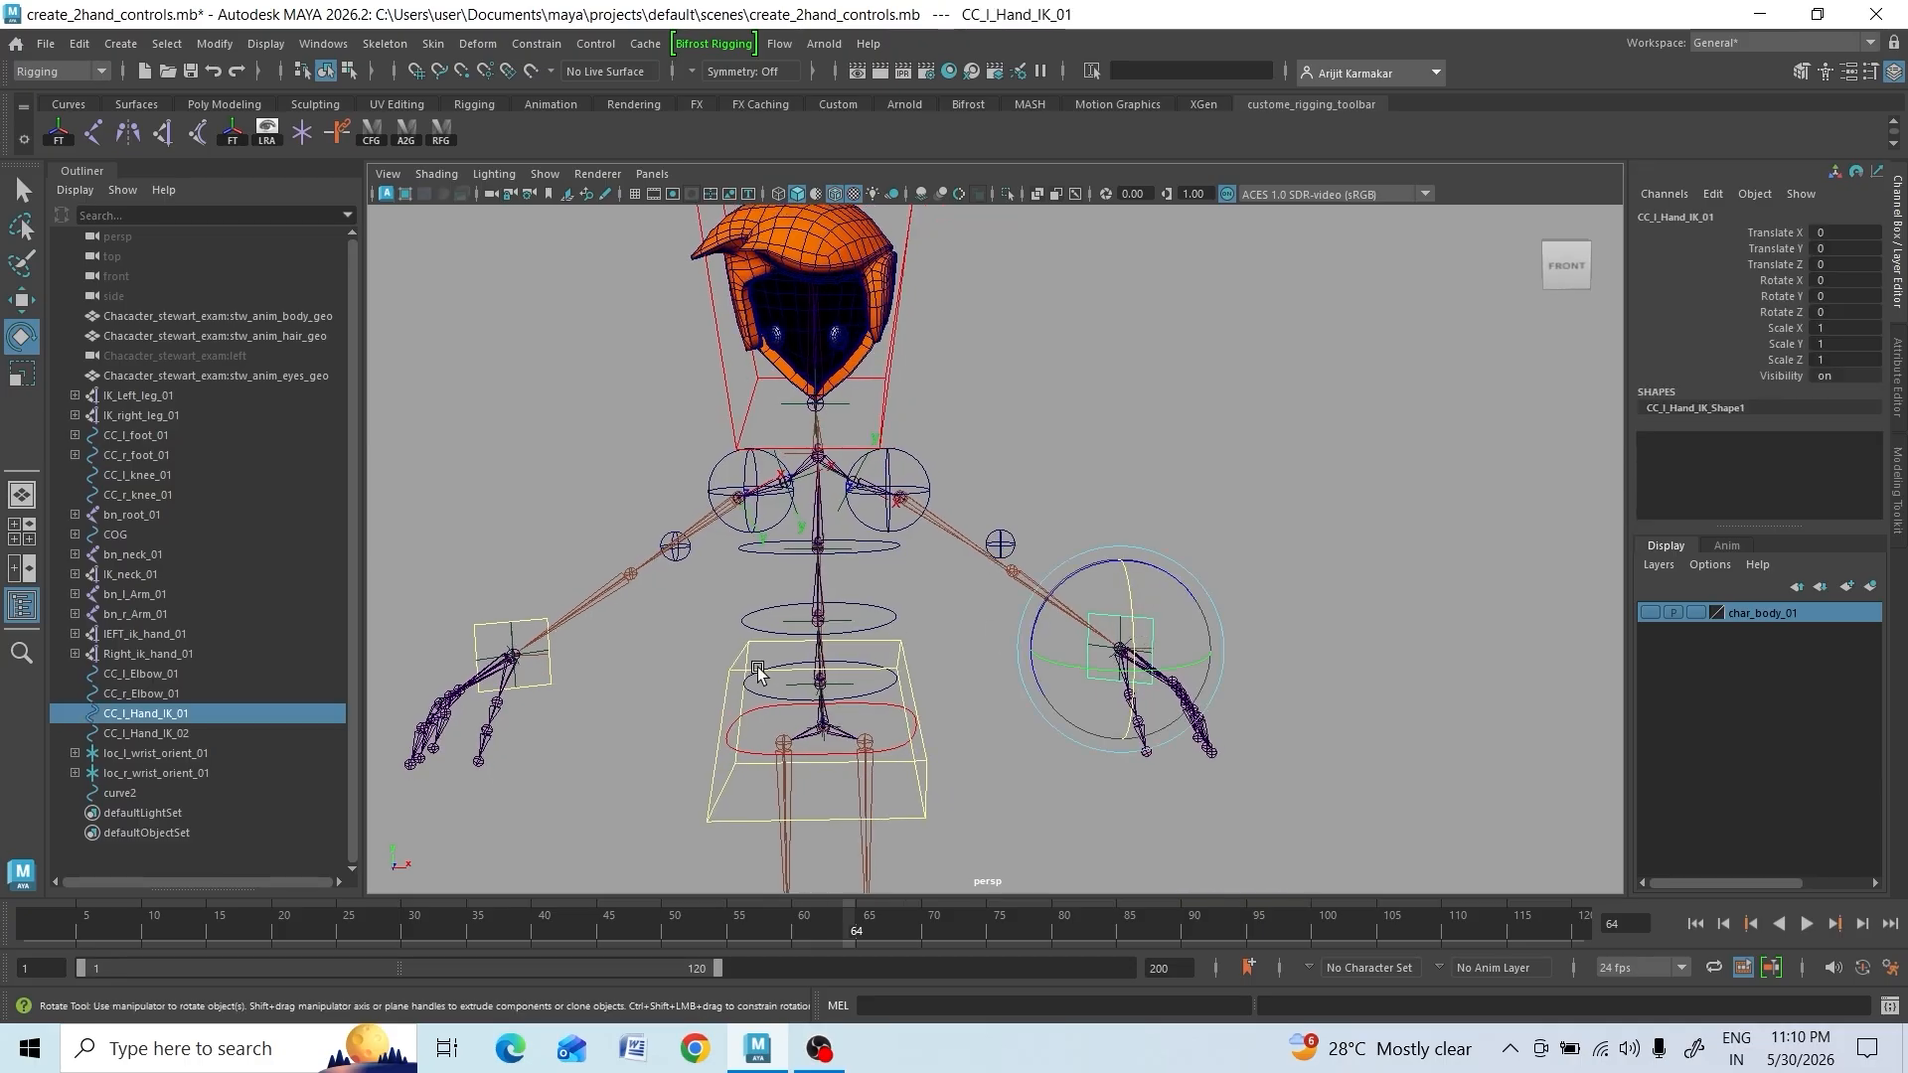
{"action": "key", "text": "q"}
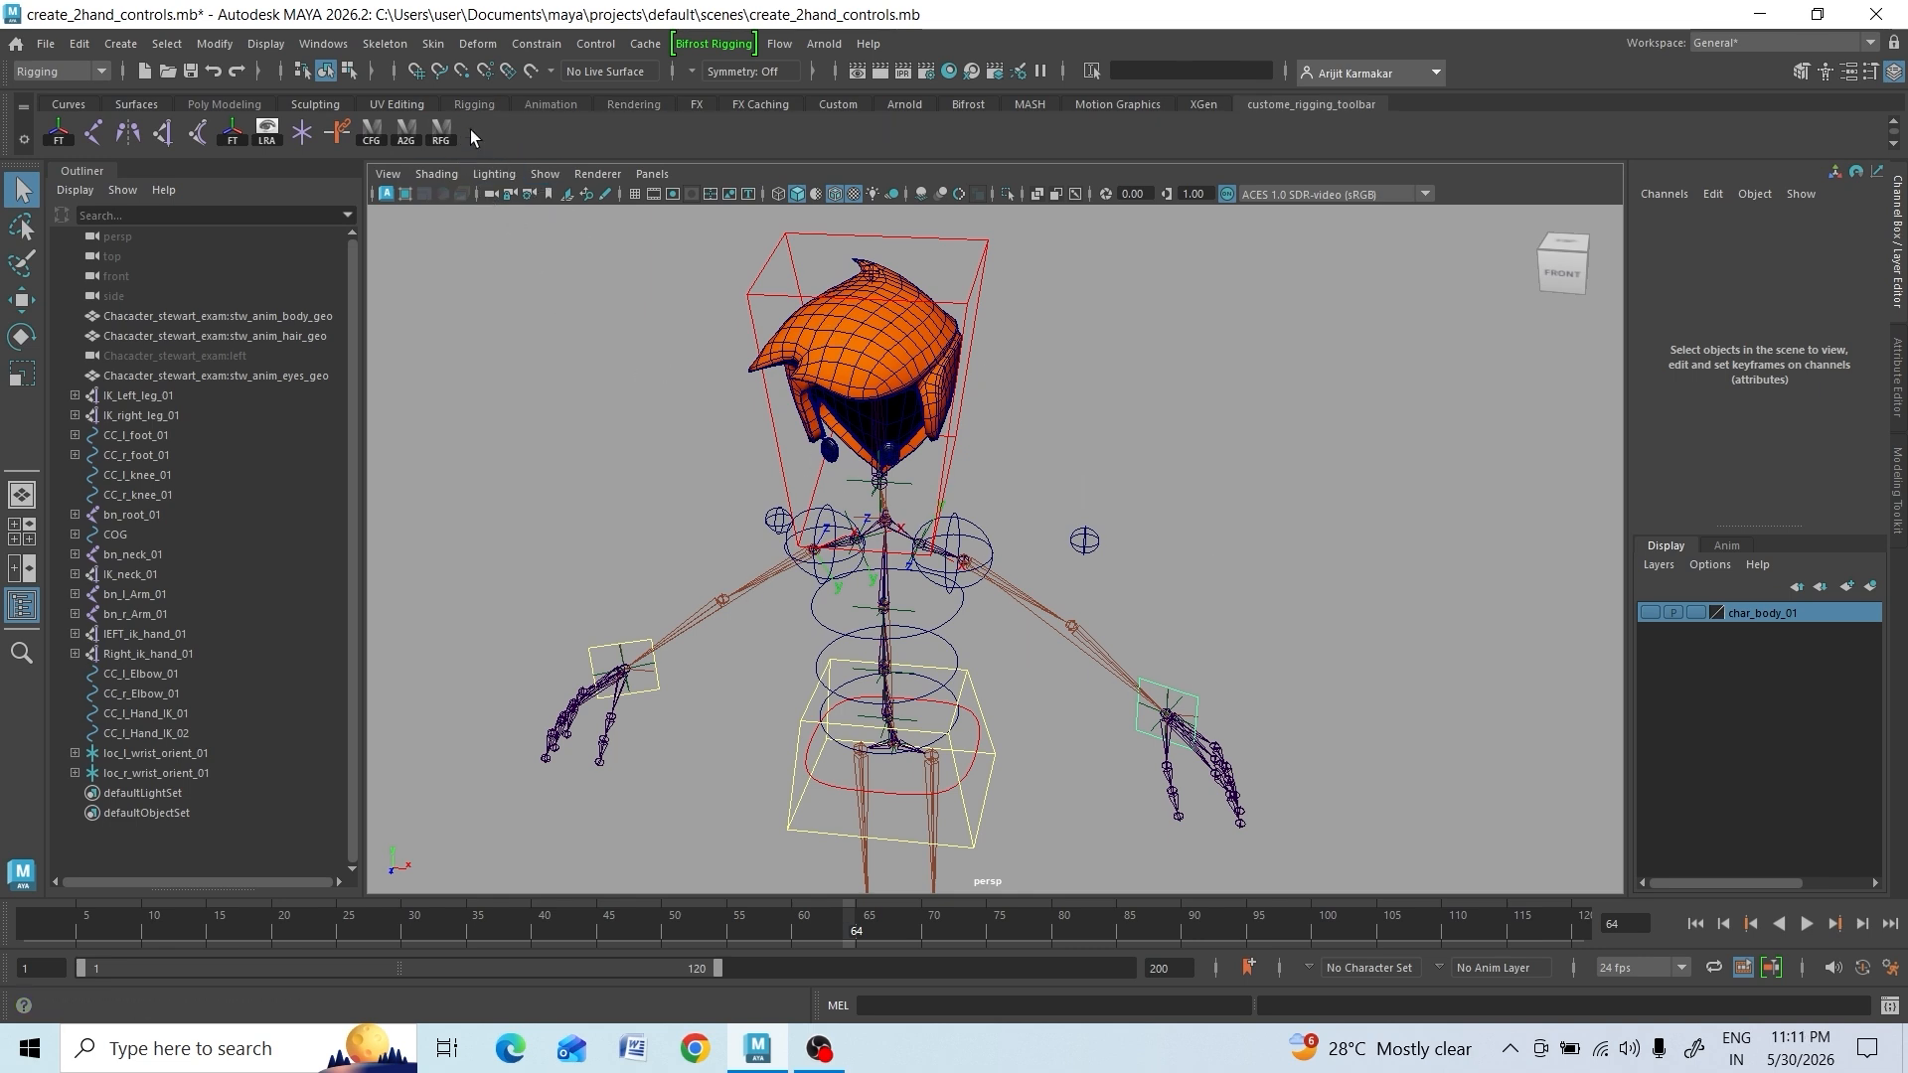
Select both hand IK controls, CC_l_Hand_IK_01 and CC_l_Hand_IK_02, together
{"action": "scroll", "coordinate": [1169, 491], "scroll_direction": "down", "scroll_amount": 5}
{"action": "scroll", "coordinate": [1101, 434], "scroll_direction": "up", "scroll_amount": 1}
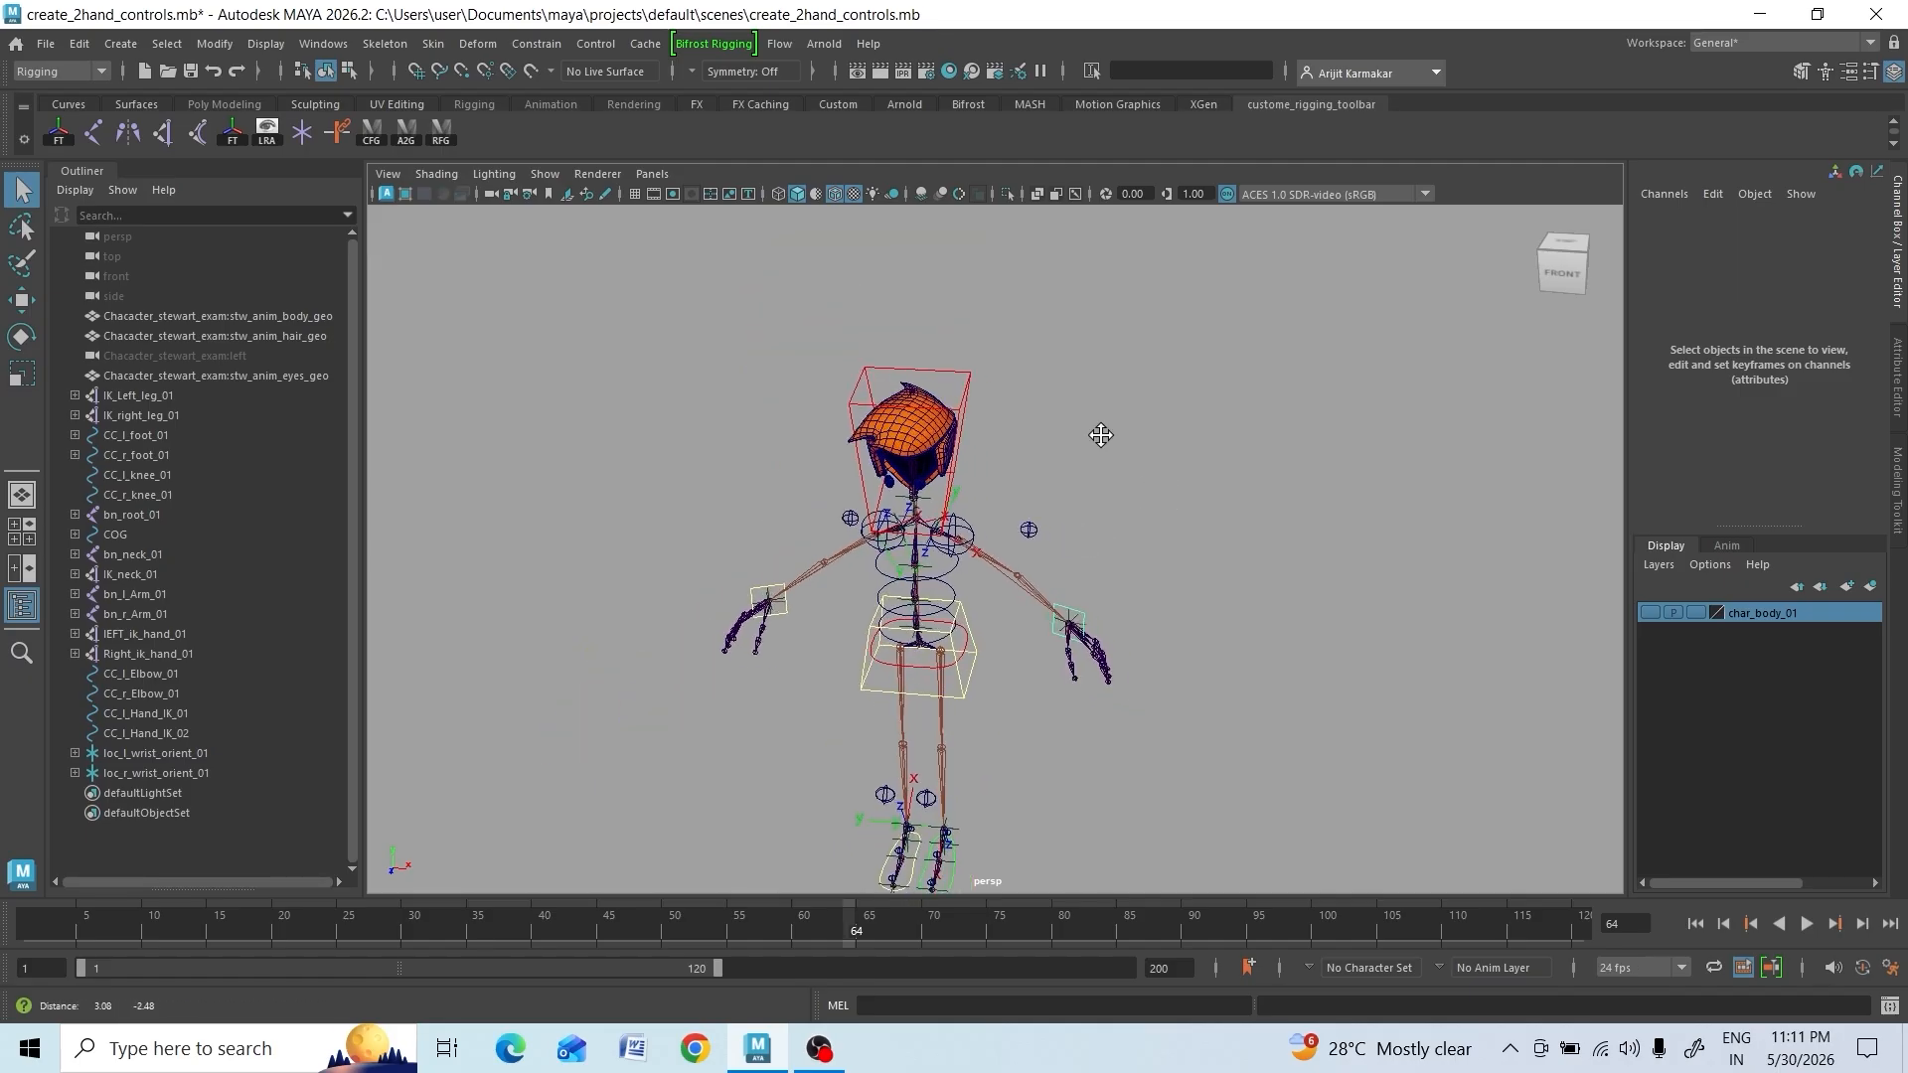
{"action": "scroll", "coordinate": [1101, 434], "scroll_direction": "up", "scroll_amount": 5}
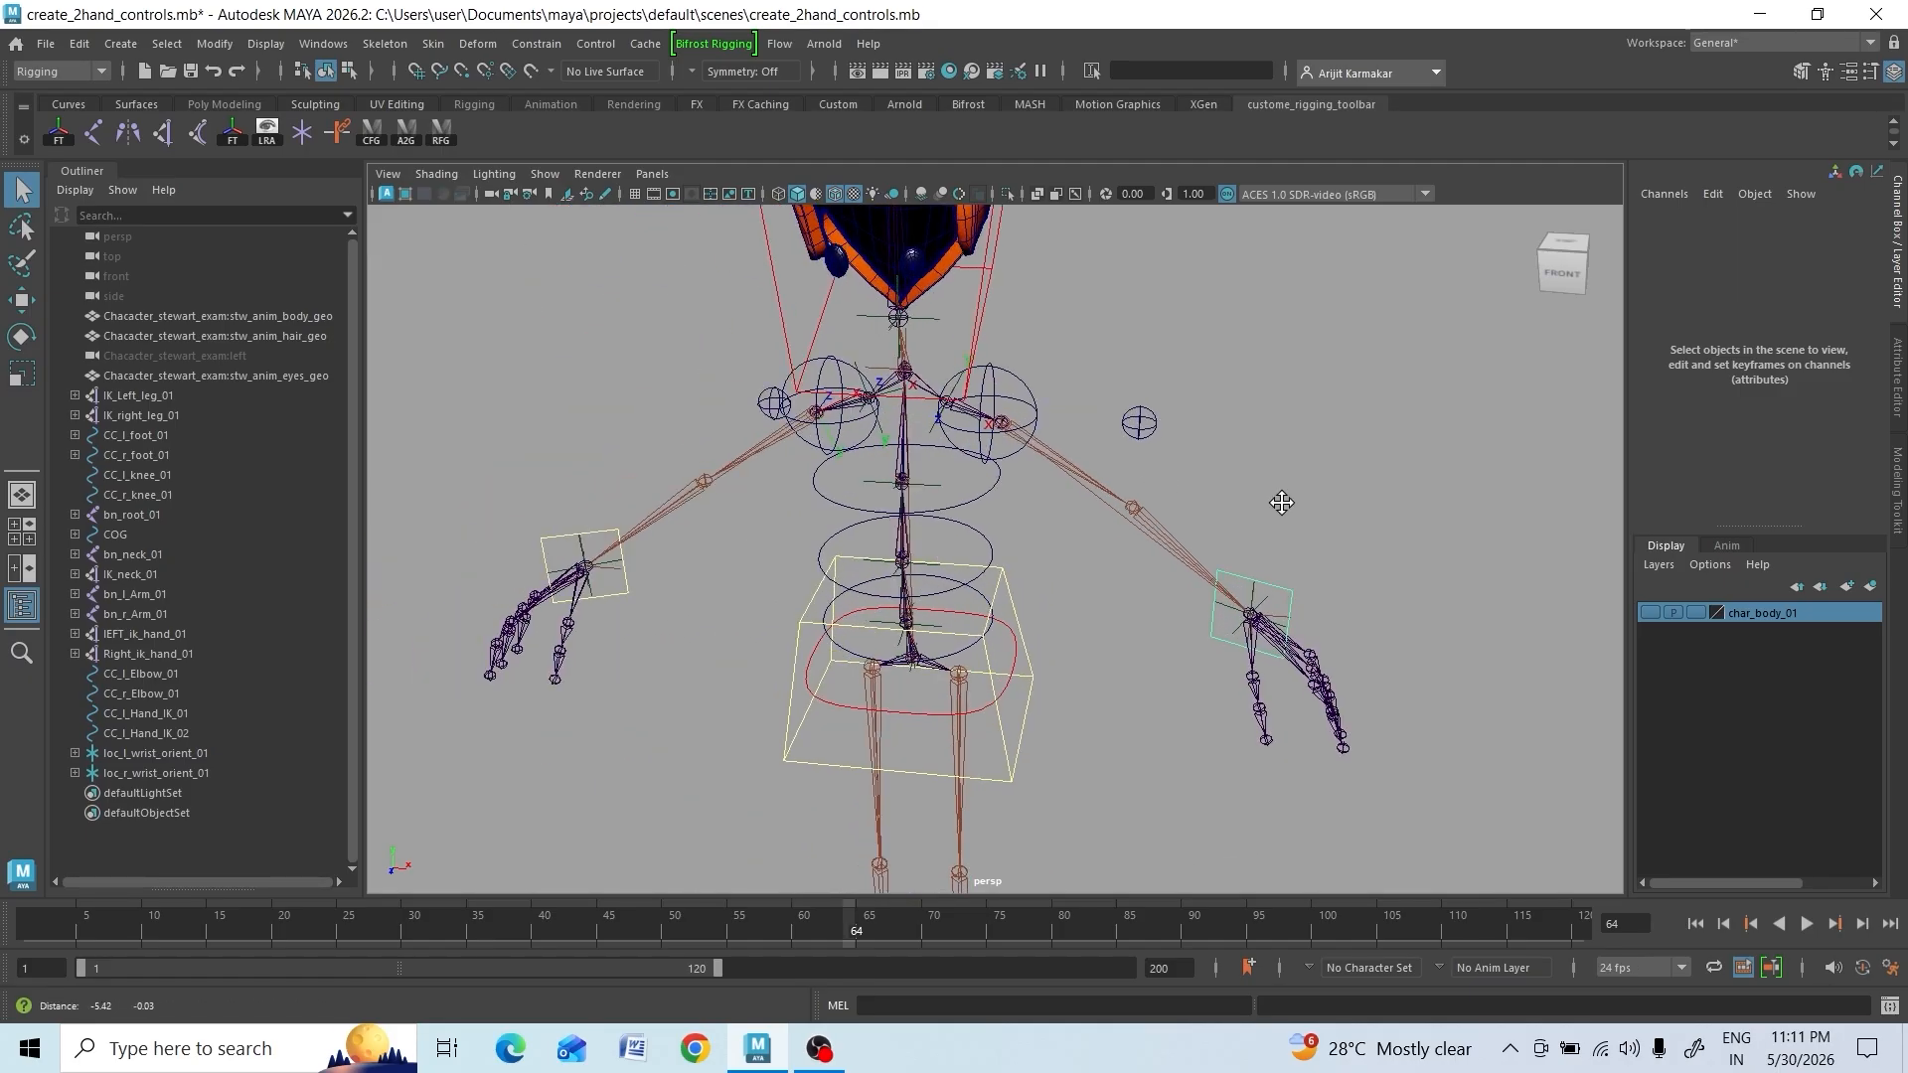
{"action": "left_click", "coordinate": [1002, 376]}
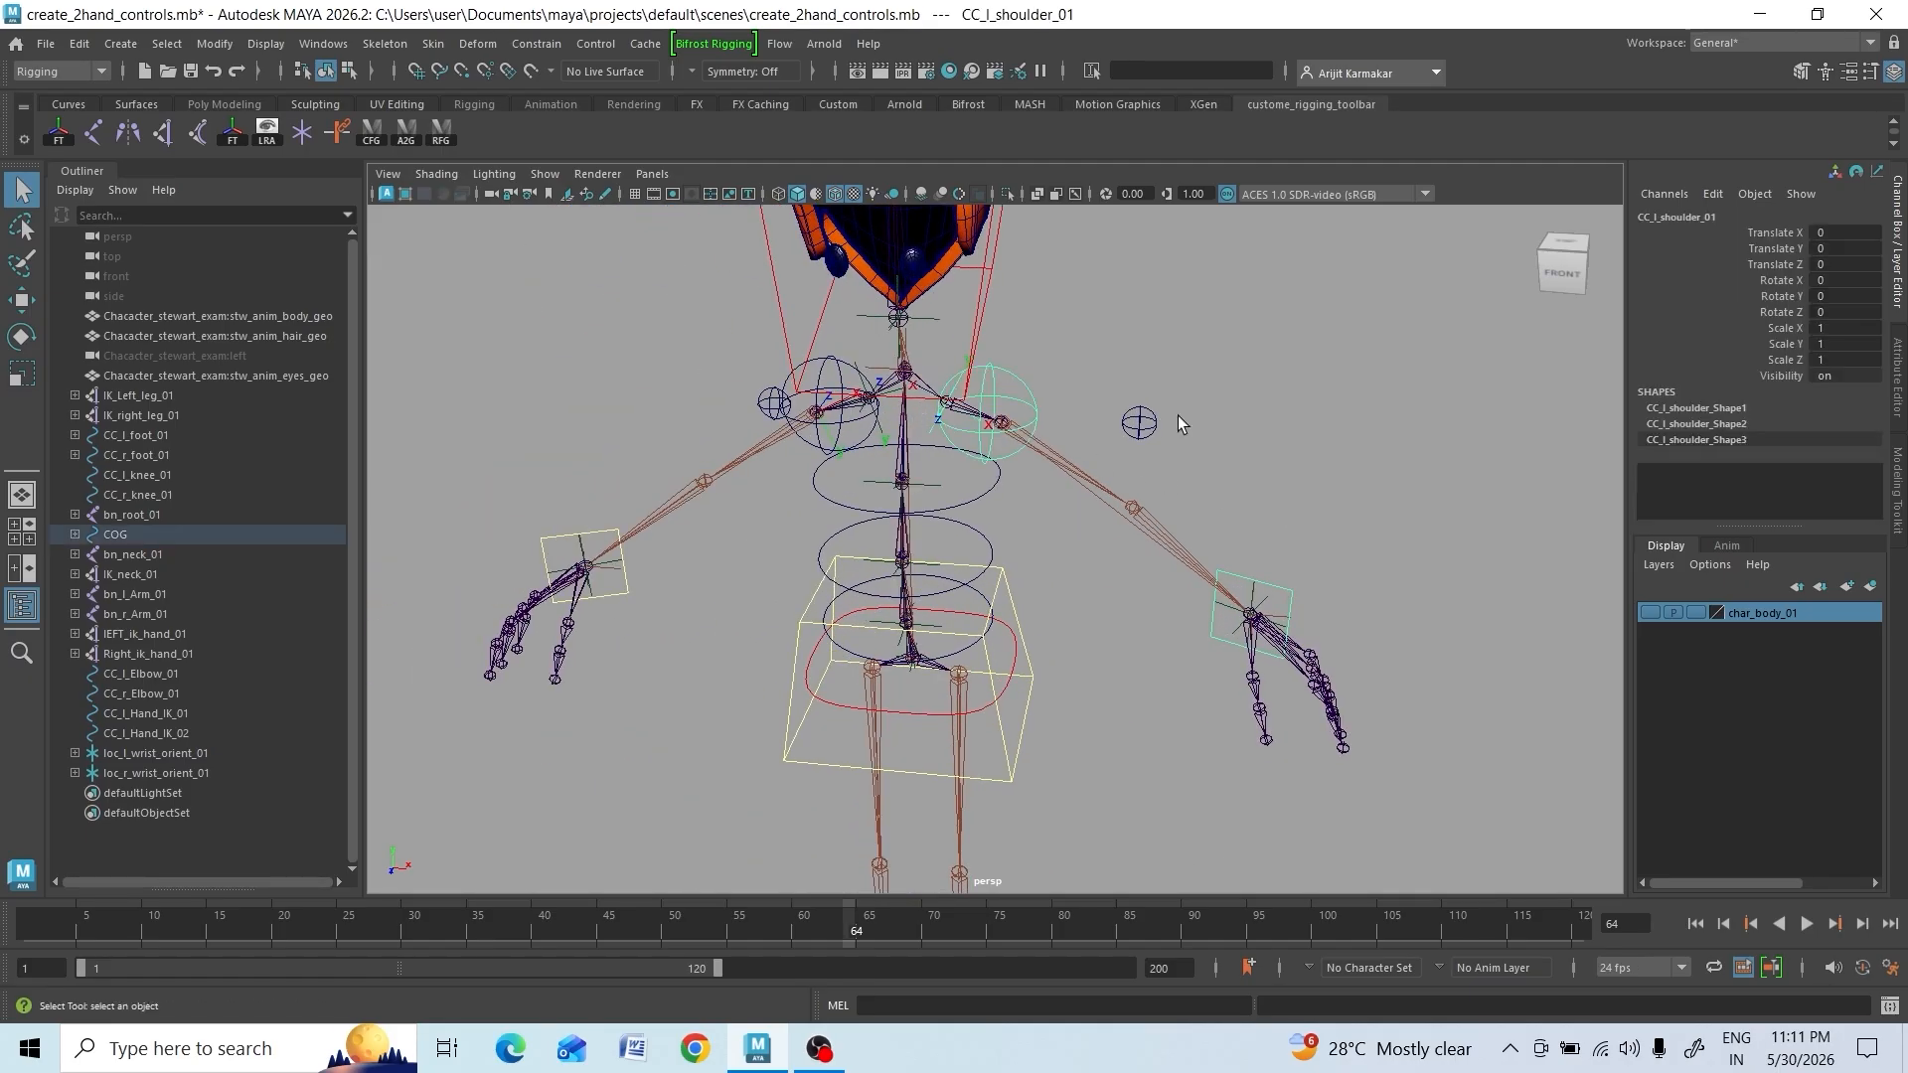
{"action": "scroll", "coordinate": [1176, 416], "scroll_direction": "down", "scroll_amount": 3}
{"action": "left_click", "coordinate": [1154, 564]}
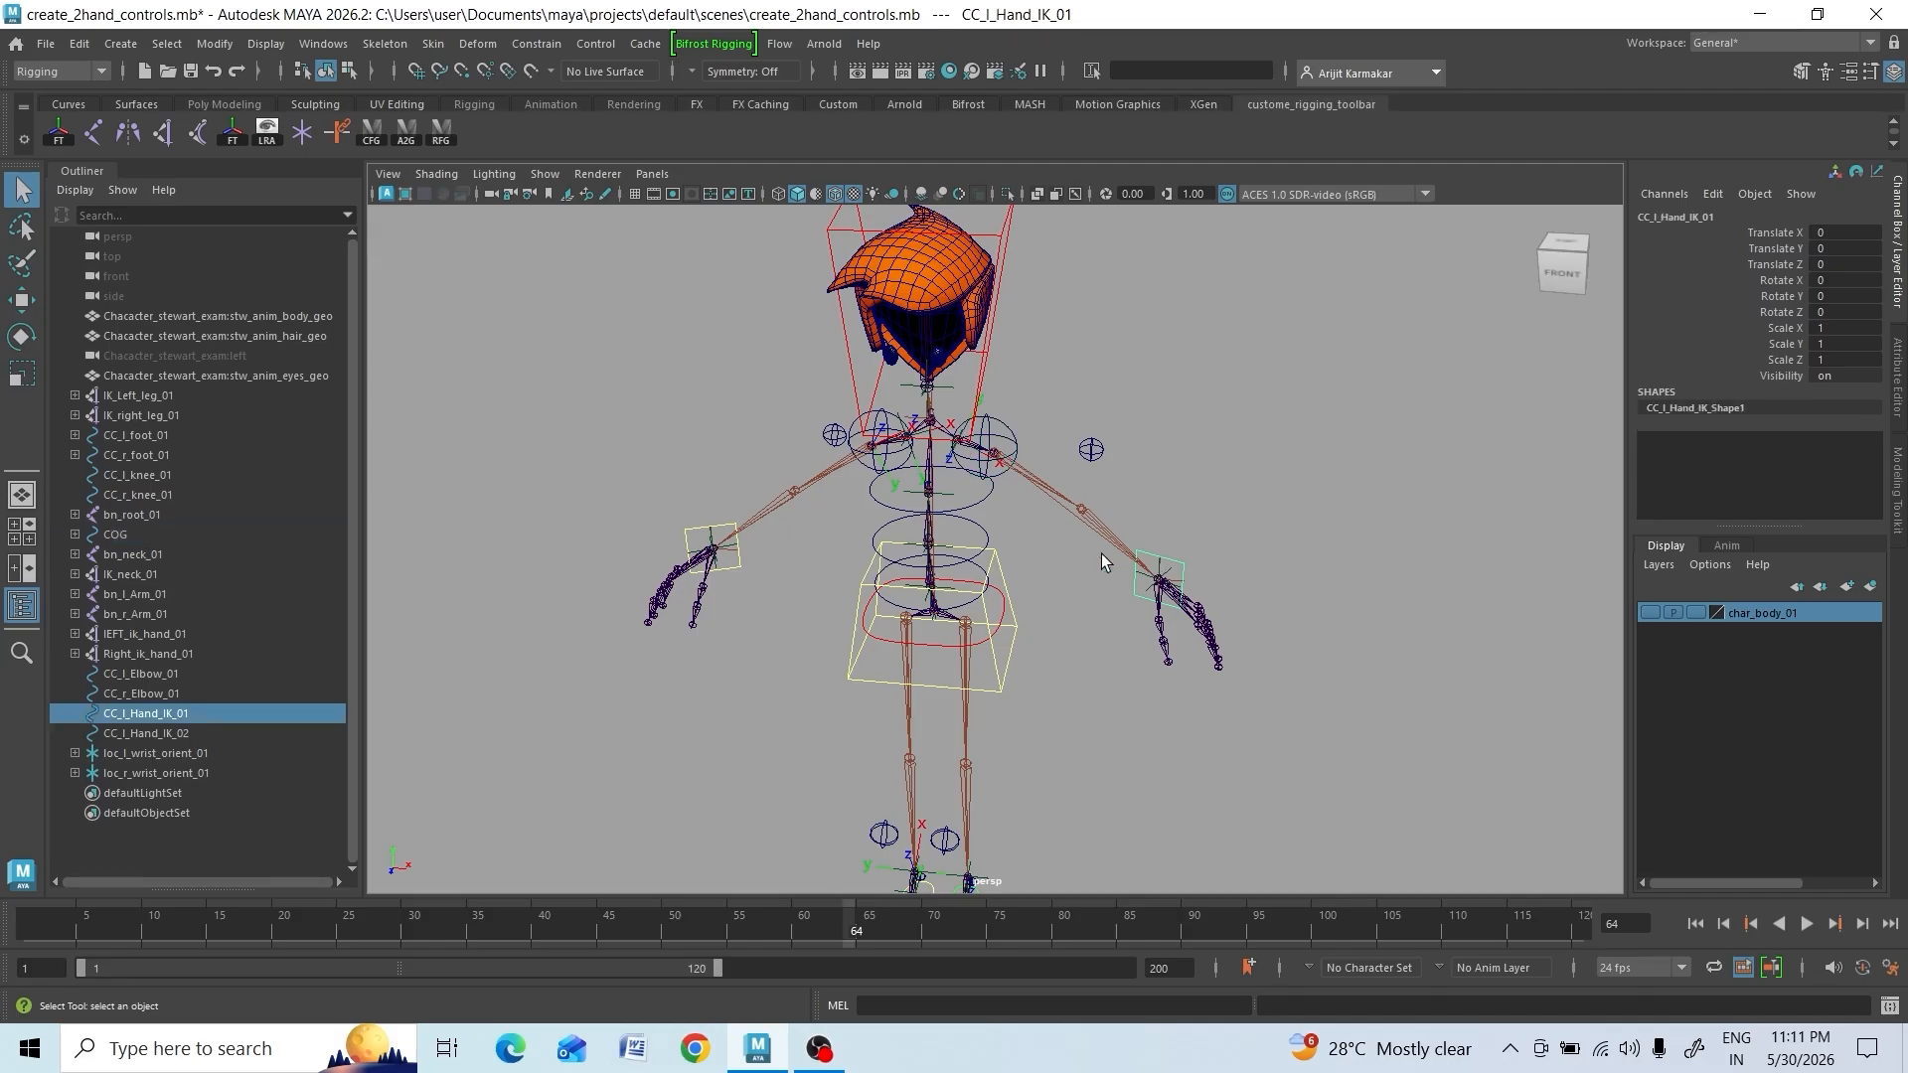
{"action": "left_click", "coordinate": [725, 529], "text": "shift"}
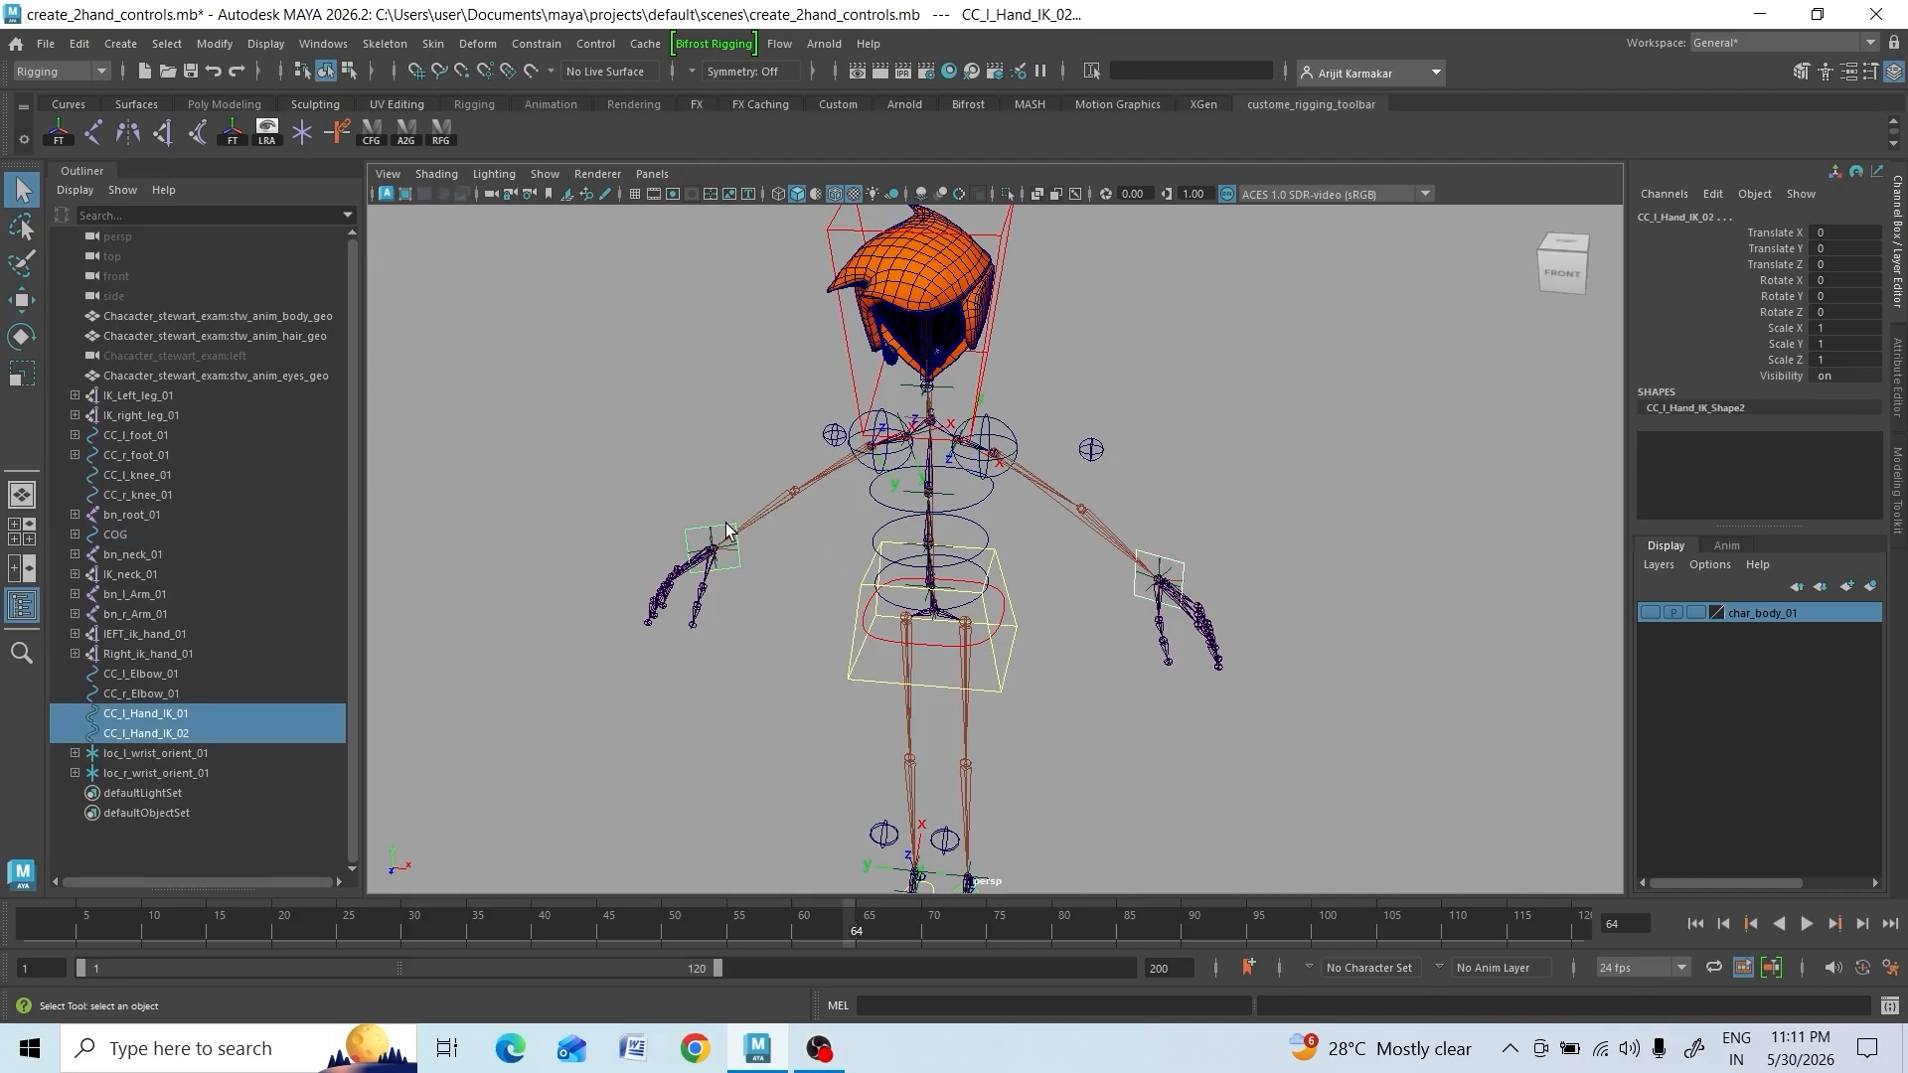
{"action": "middle_click_drag", "start_coordinate": [825, 682], "coordinate": [785, 724], "text": "alt"}
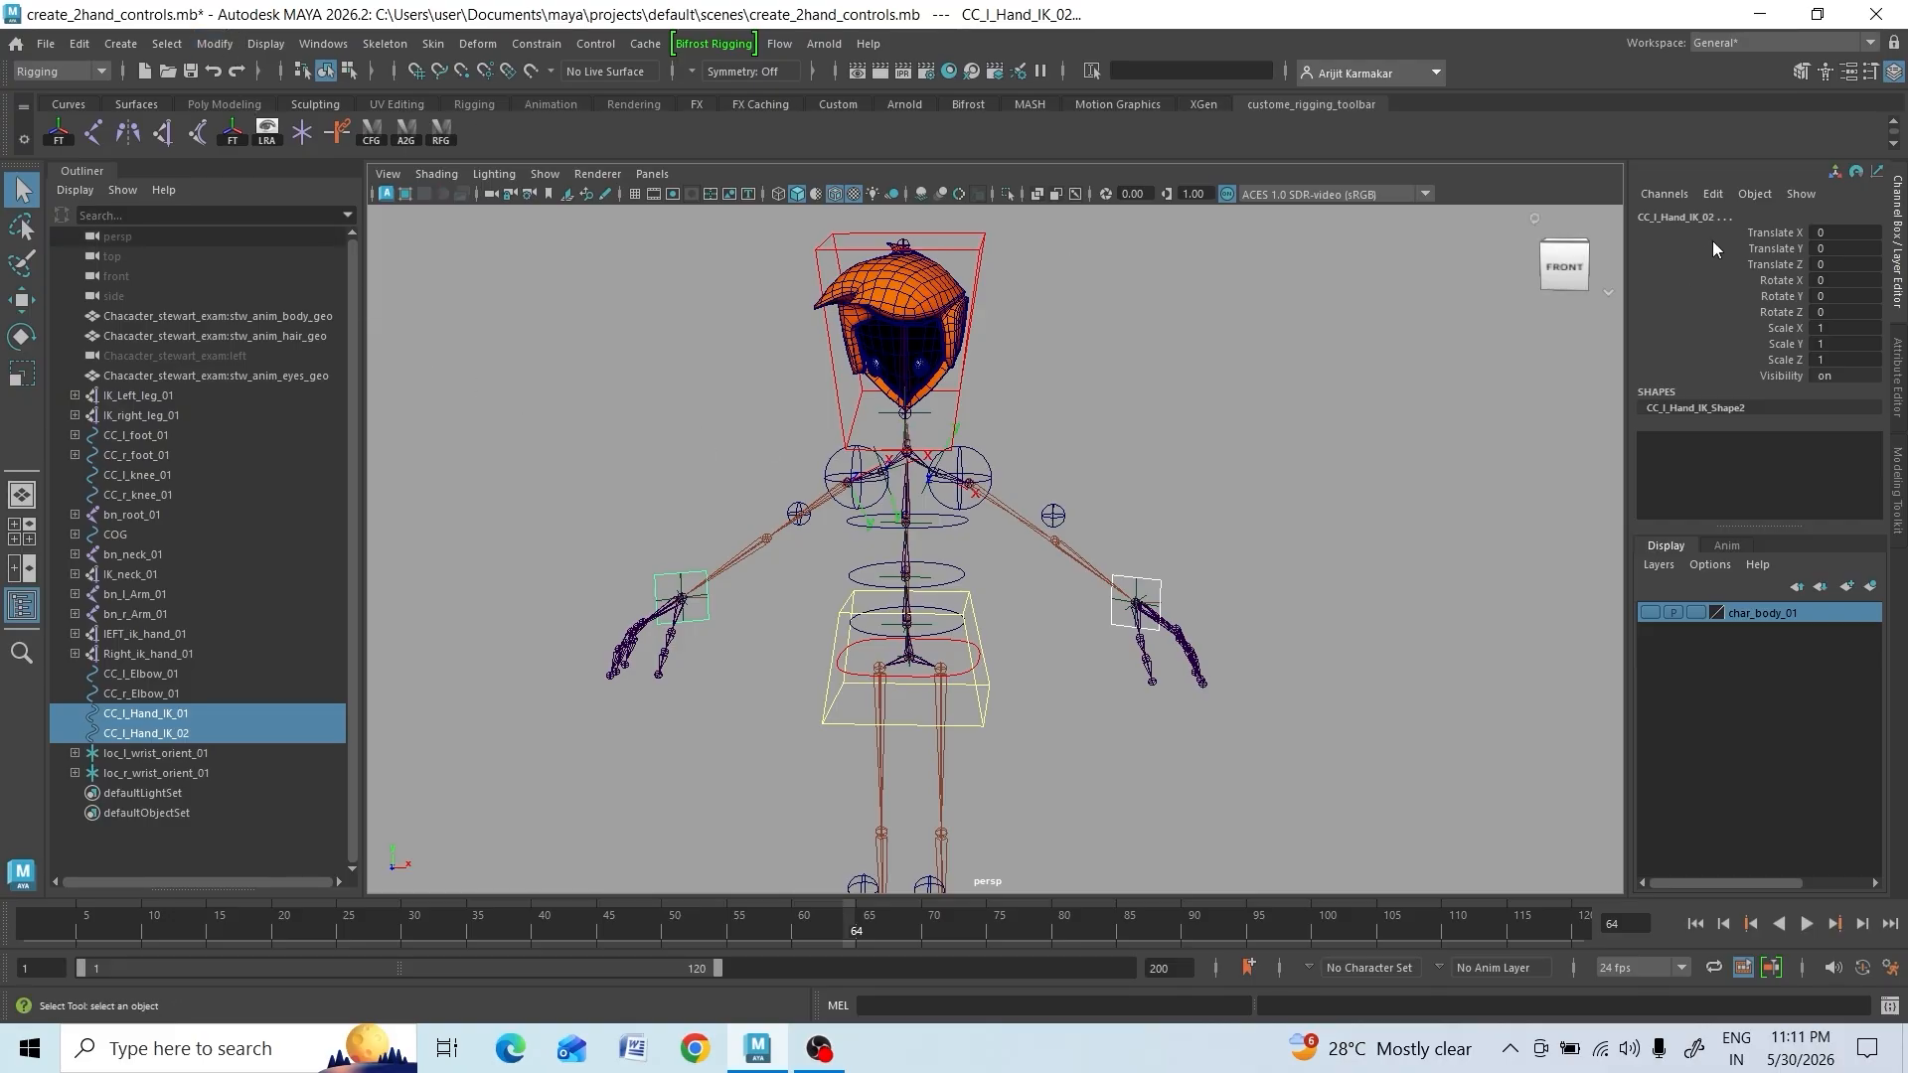
Add a displayable float attribute named driver, with the default left blank, to both selected hand IK controls
{"action": "left_click", "coordinate": [1714, 196]}
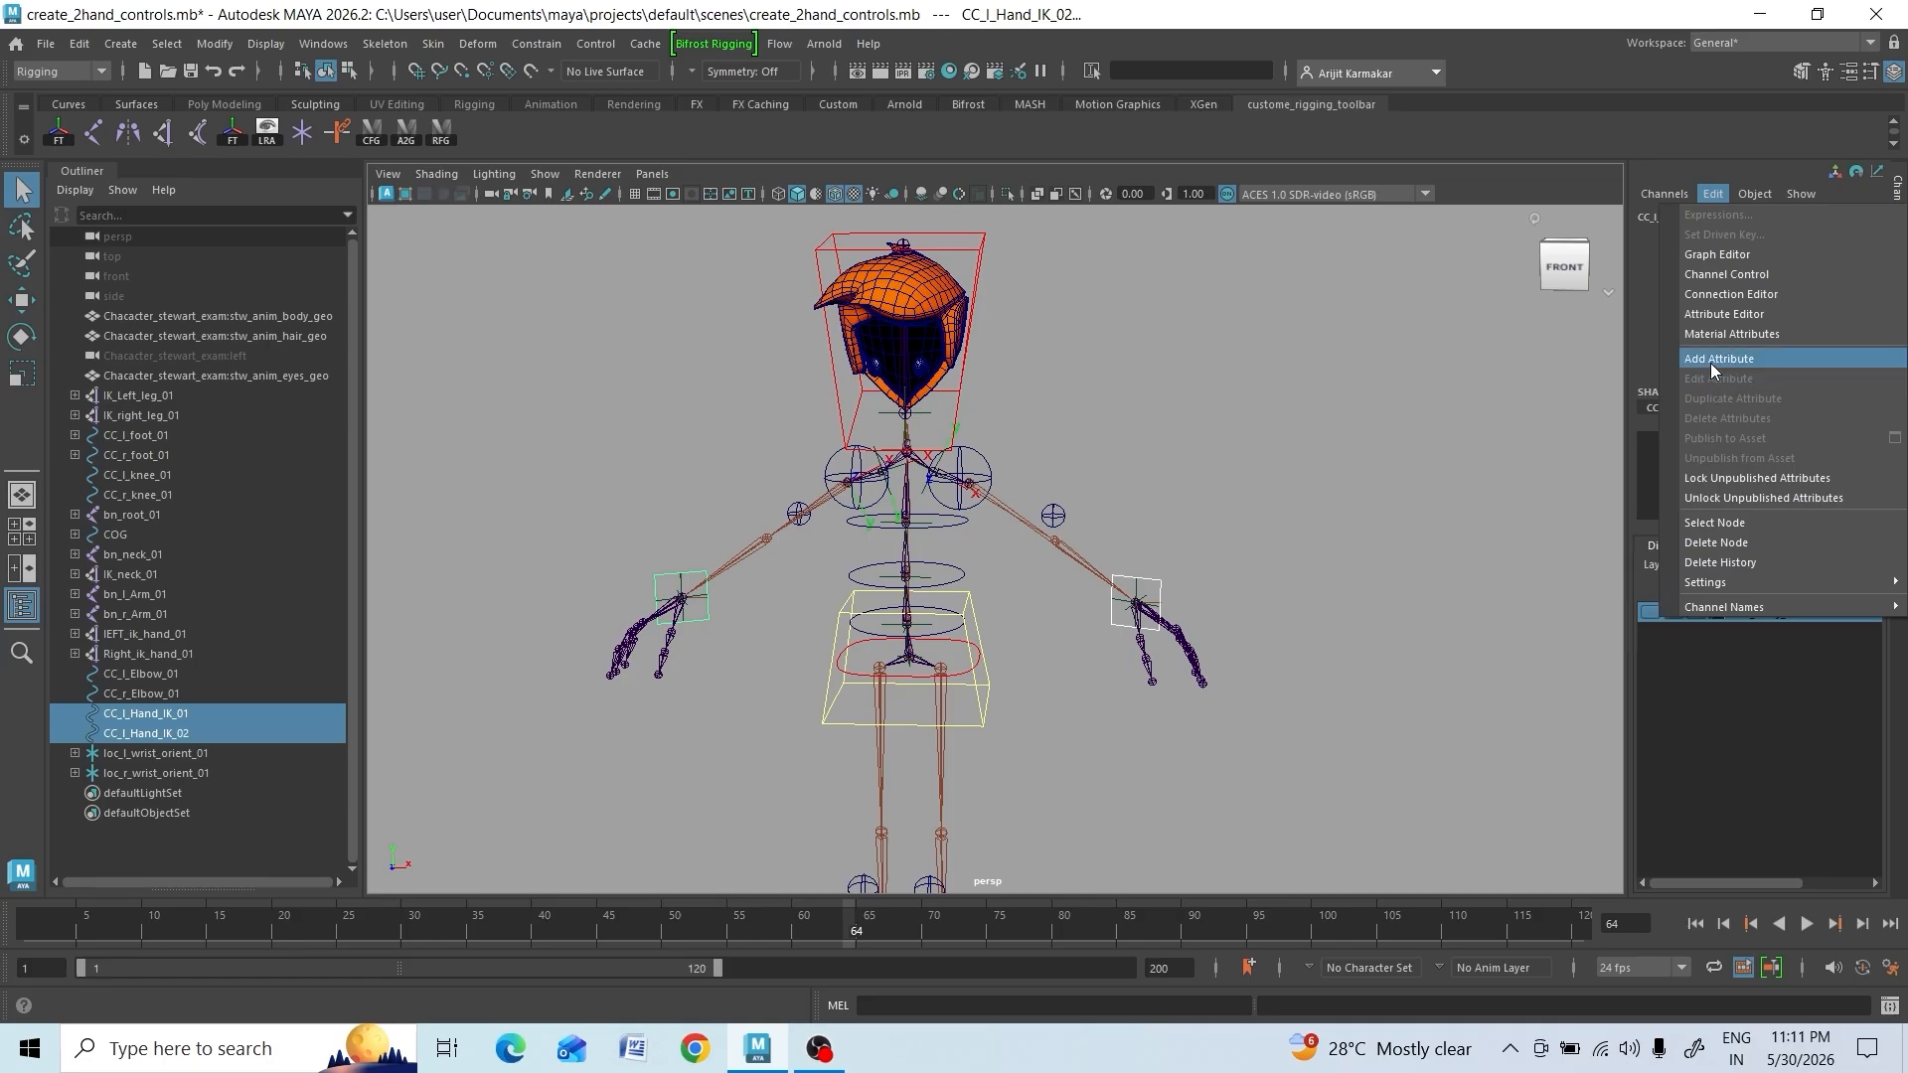
{"action": "left_click", "coordinate": [220, 46]}
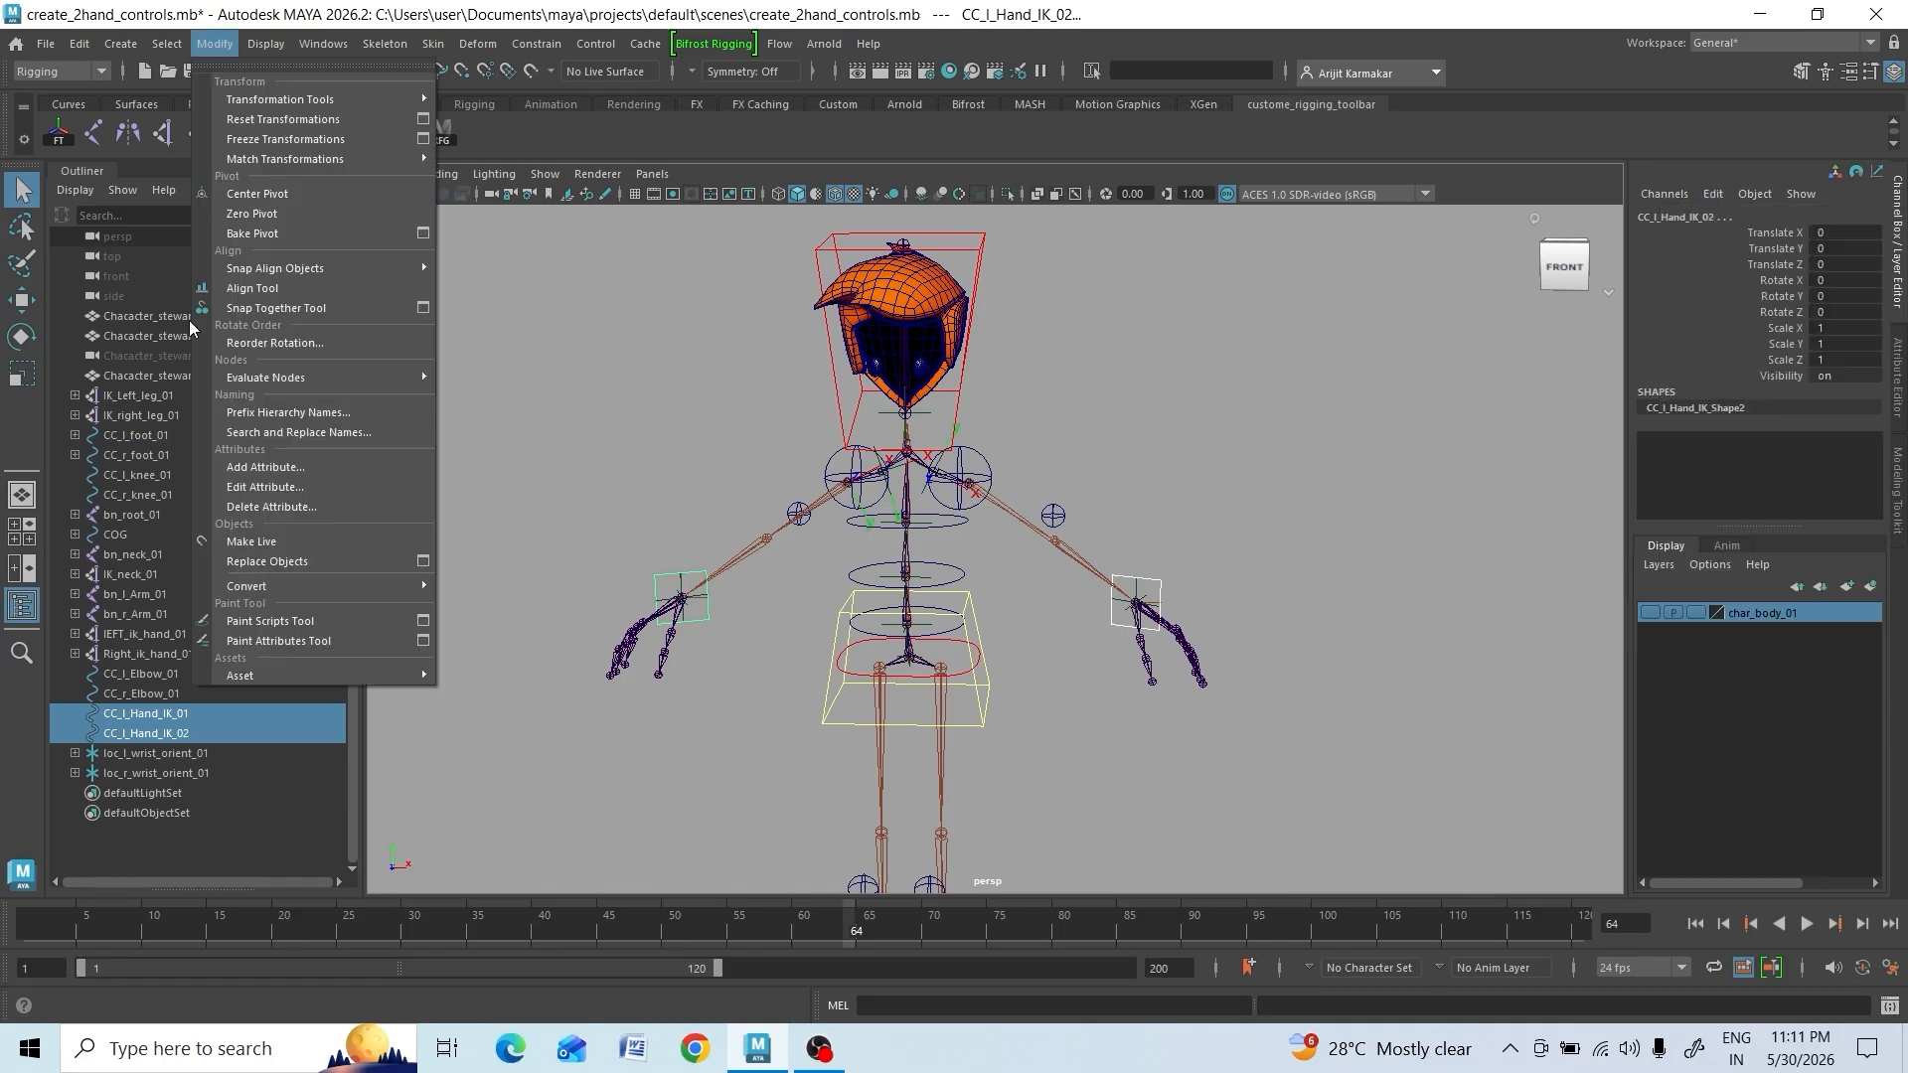
{"action": "left_click", "coordinate": [244, 468]}
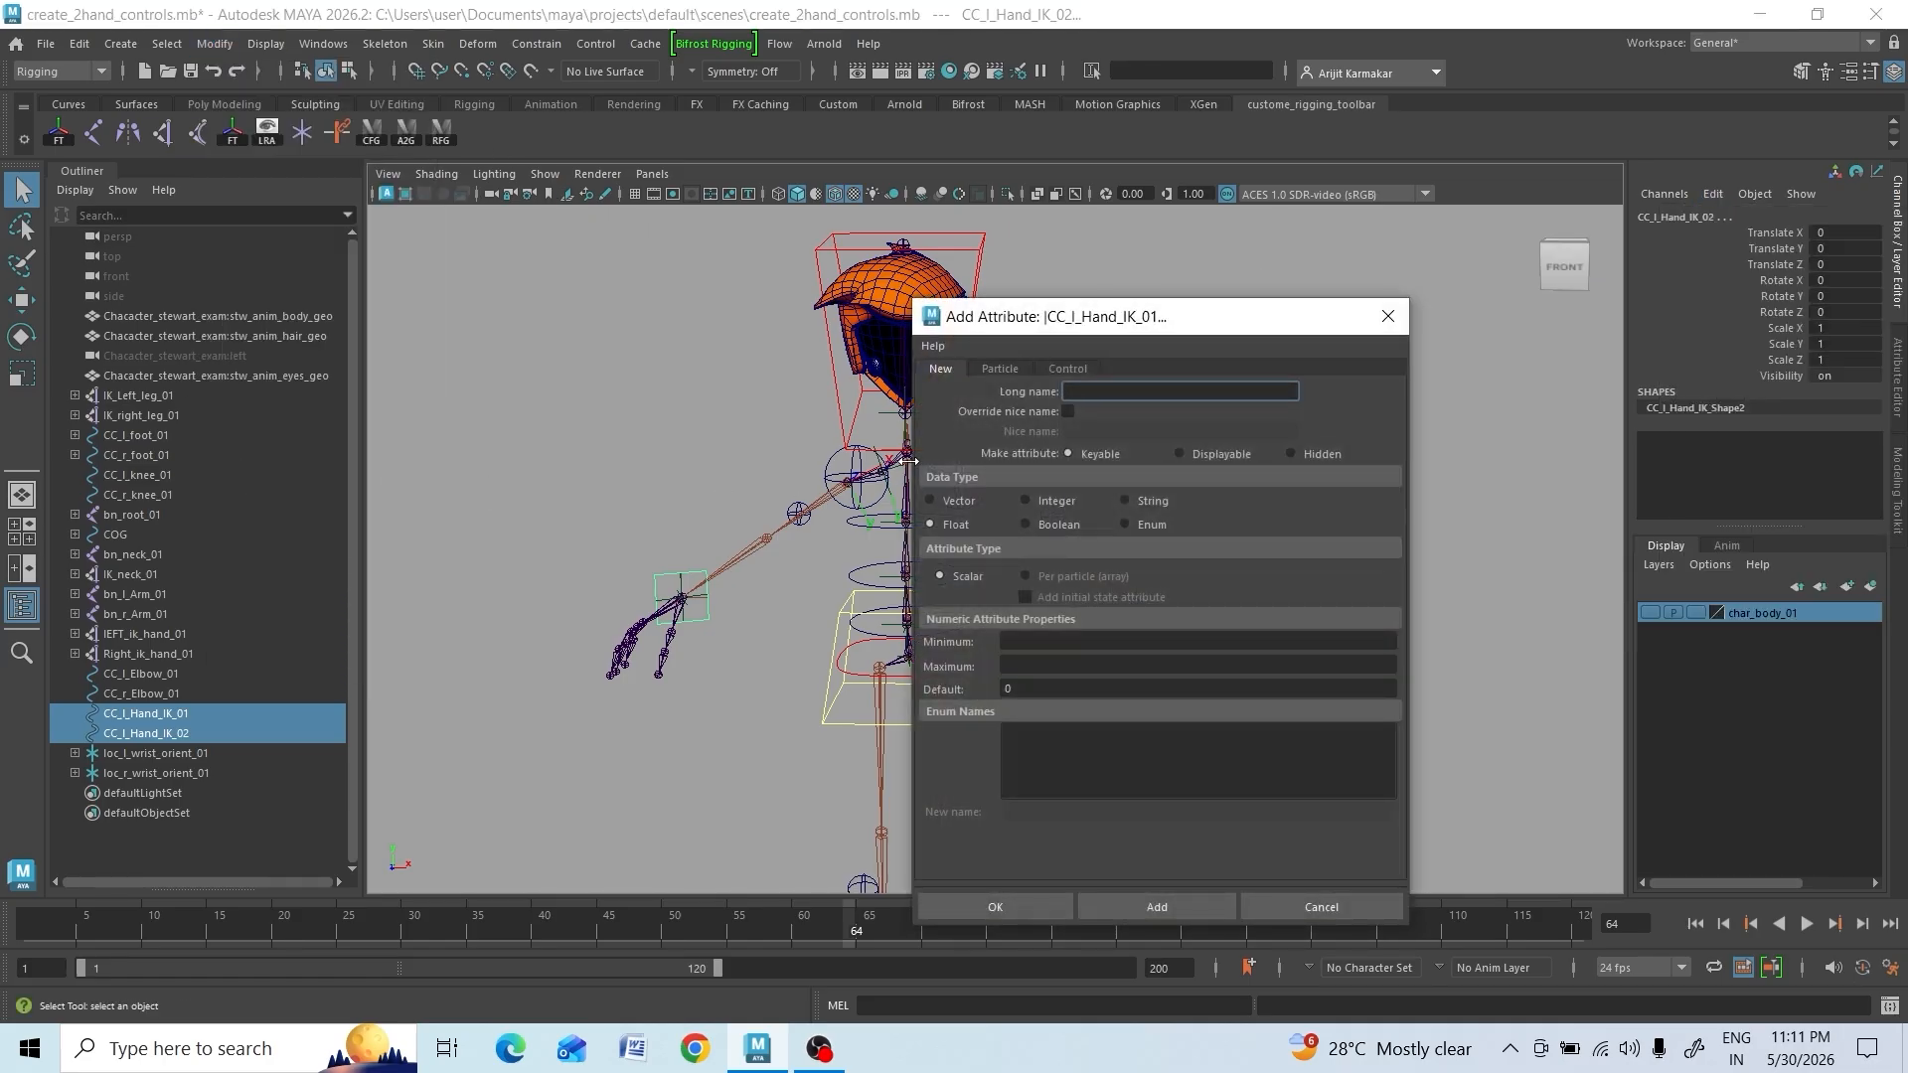
{"action": "left_click", "coordinate": [1182, 454]}
{"action": "left_click", "coordinate": [1028, 684]}
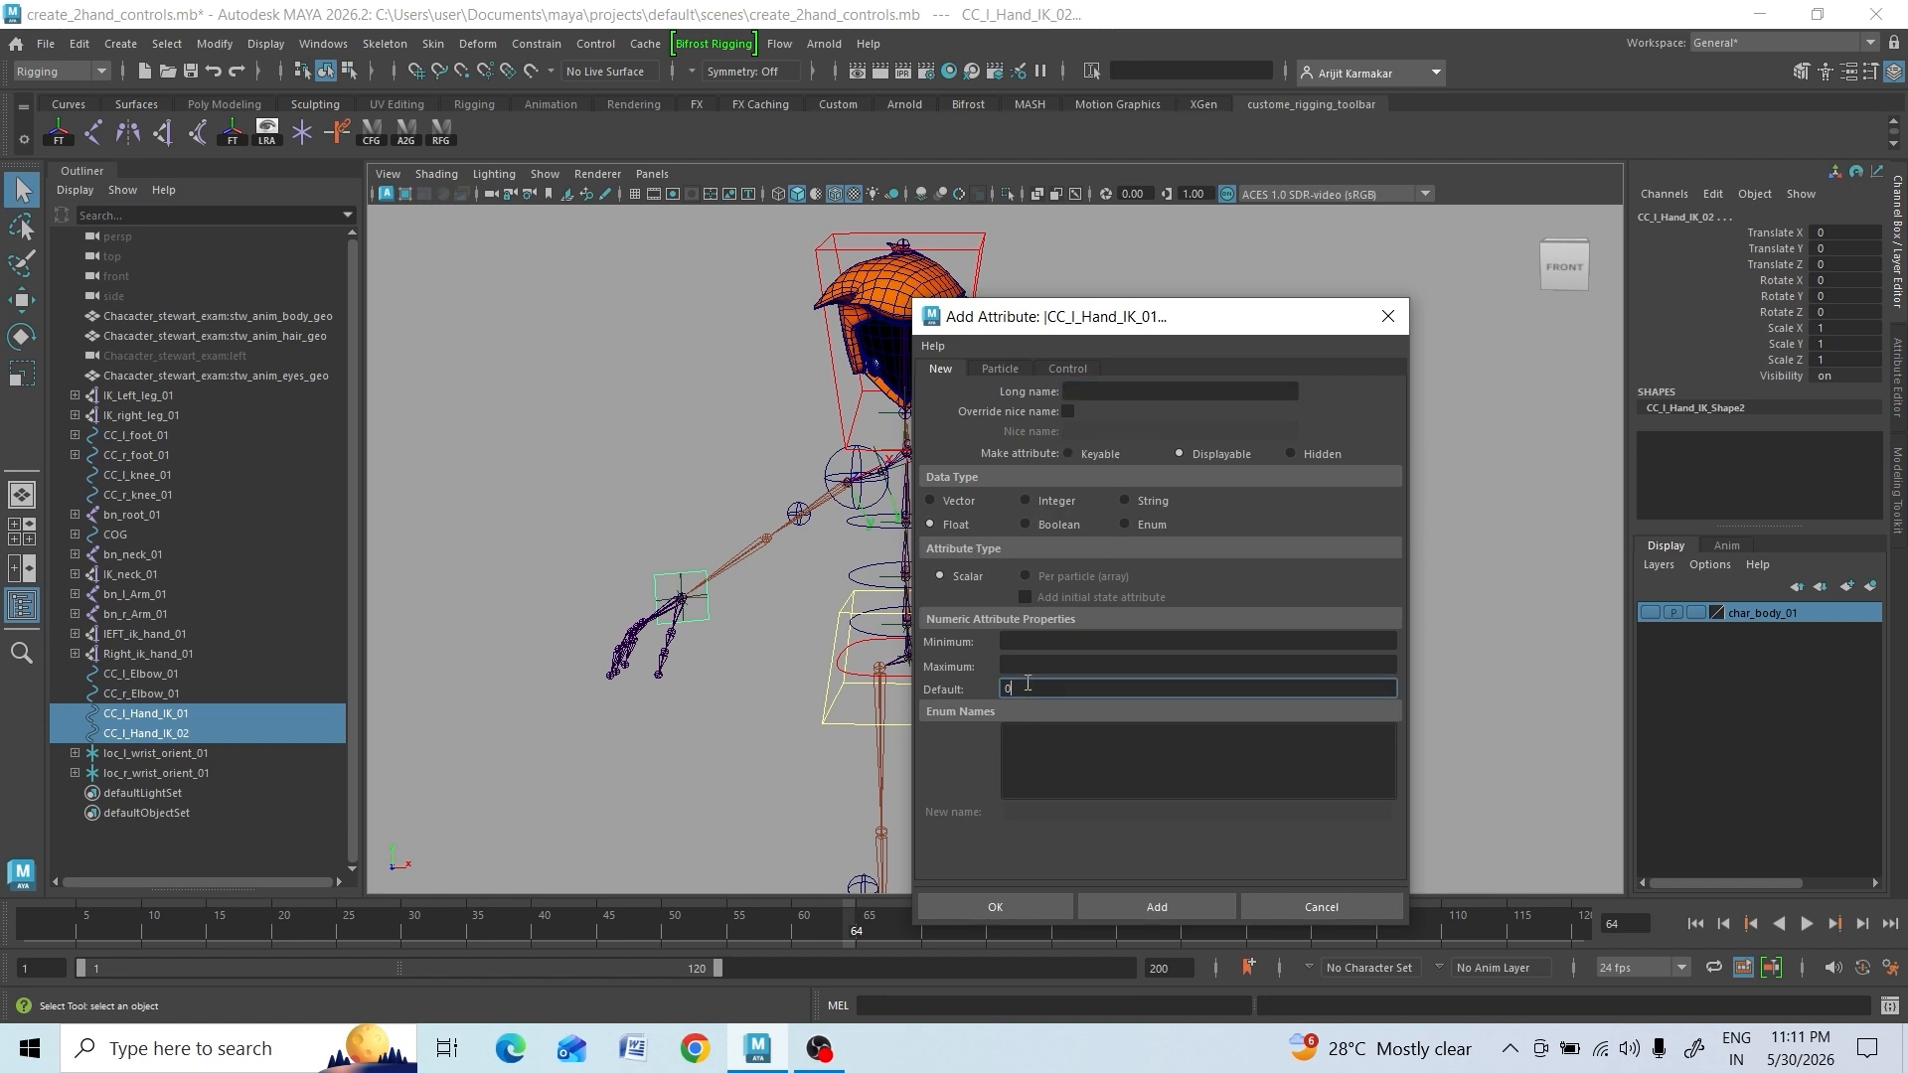
{"action": "left_click", "coordinate": [1121, 394]}
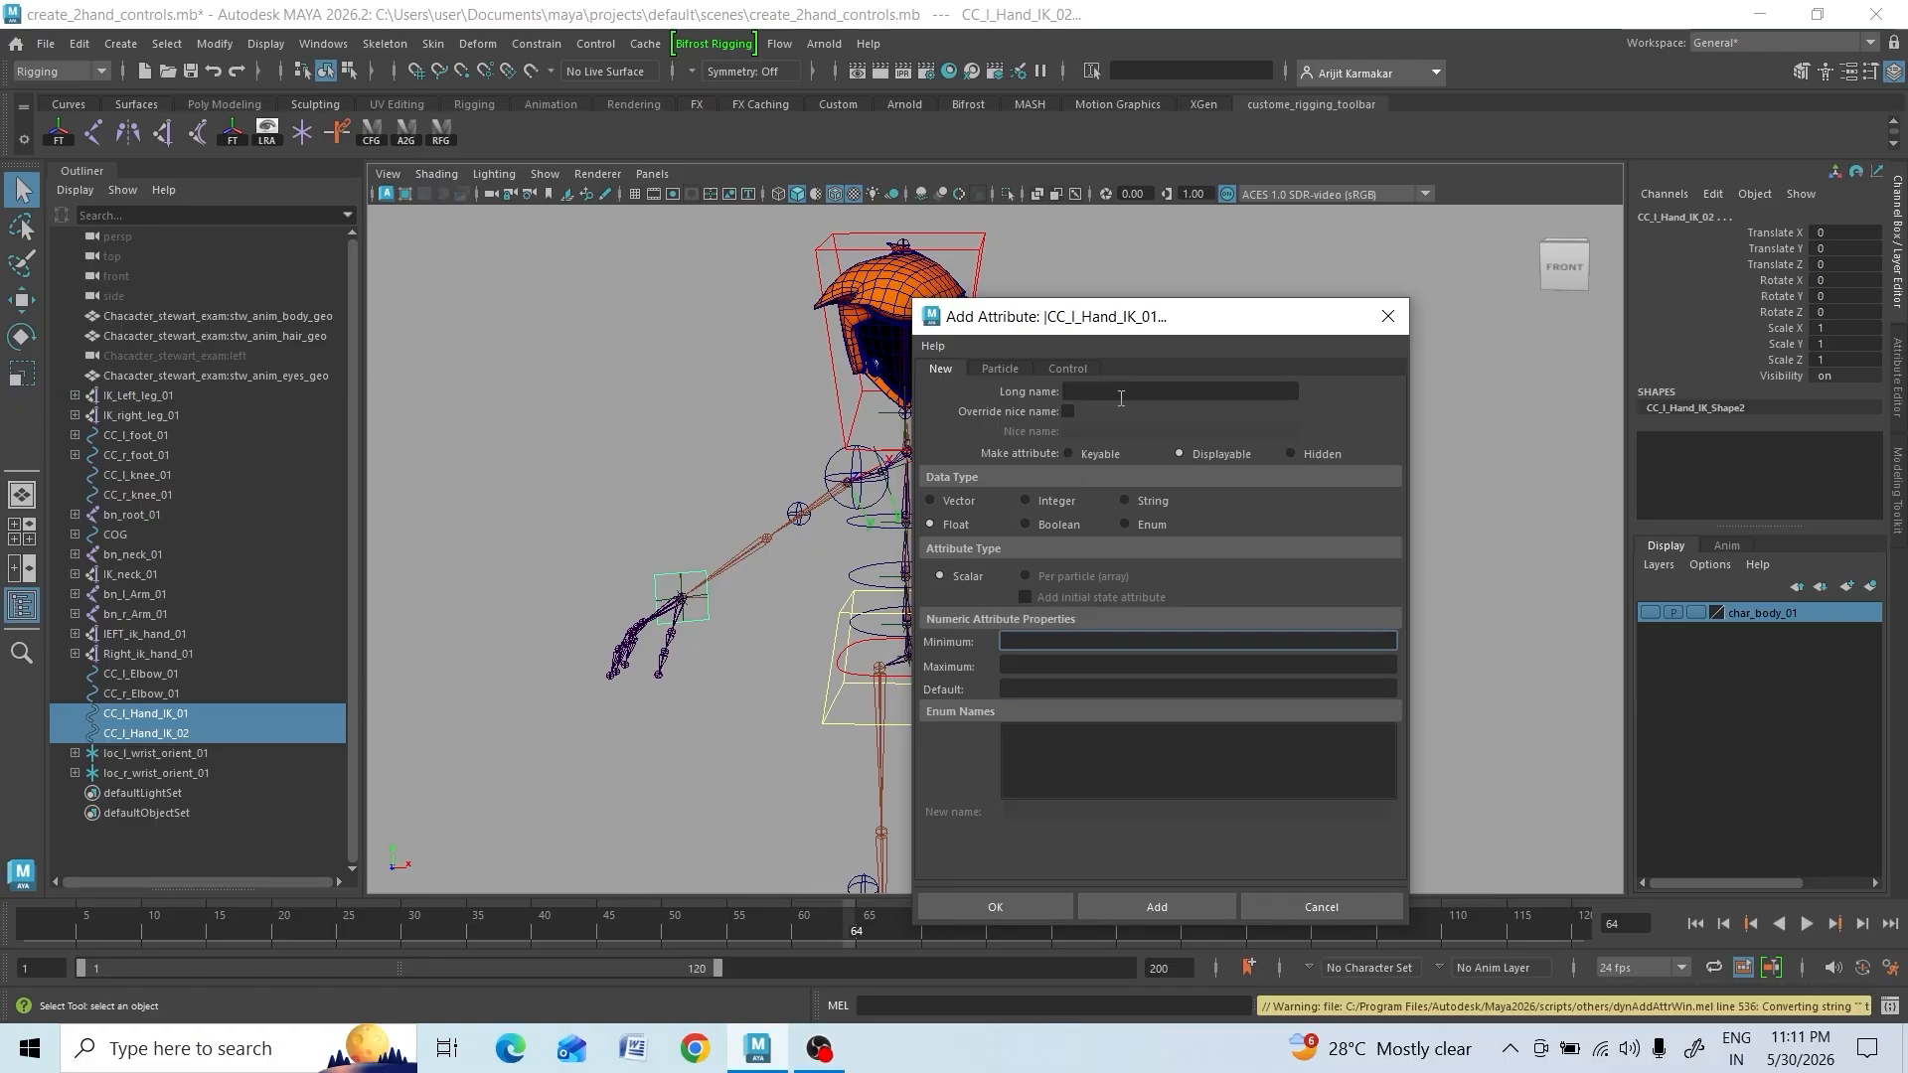
{"action": "left_click", "coordinate": [1121, 394]}
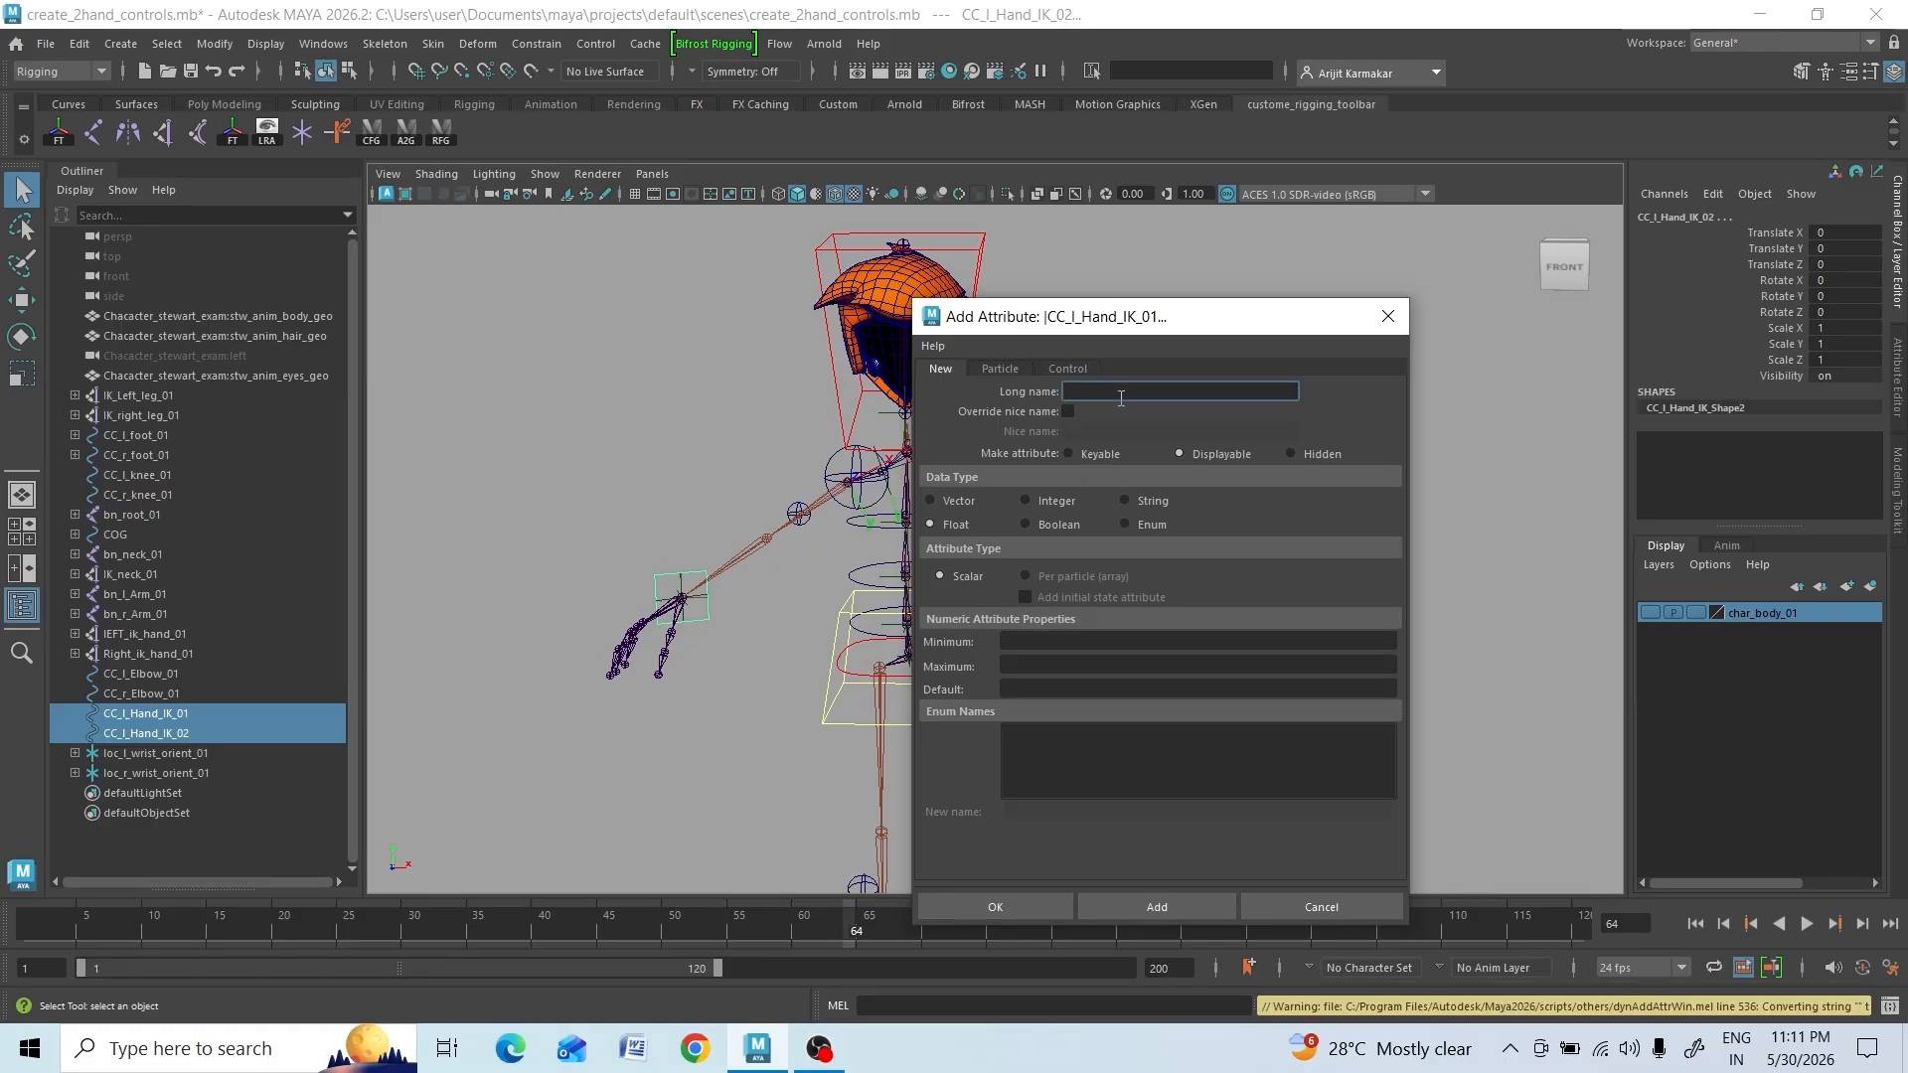
{"action": "type", "text": "driver"}
{"action": "left_click", "coordinate": [1127, 904]}
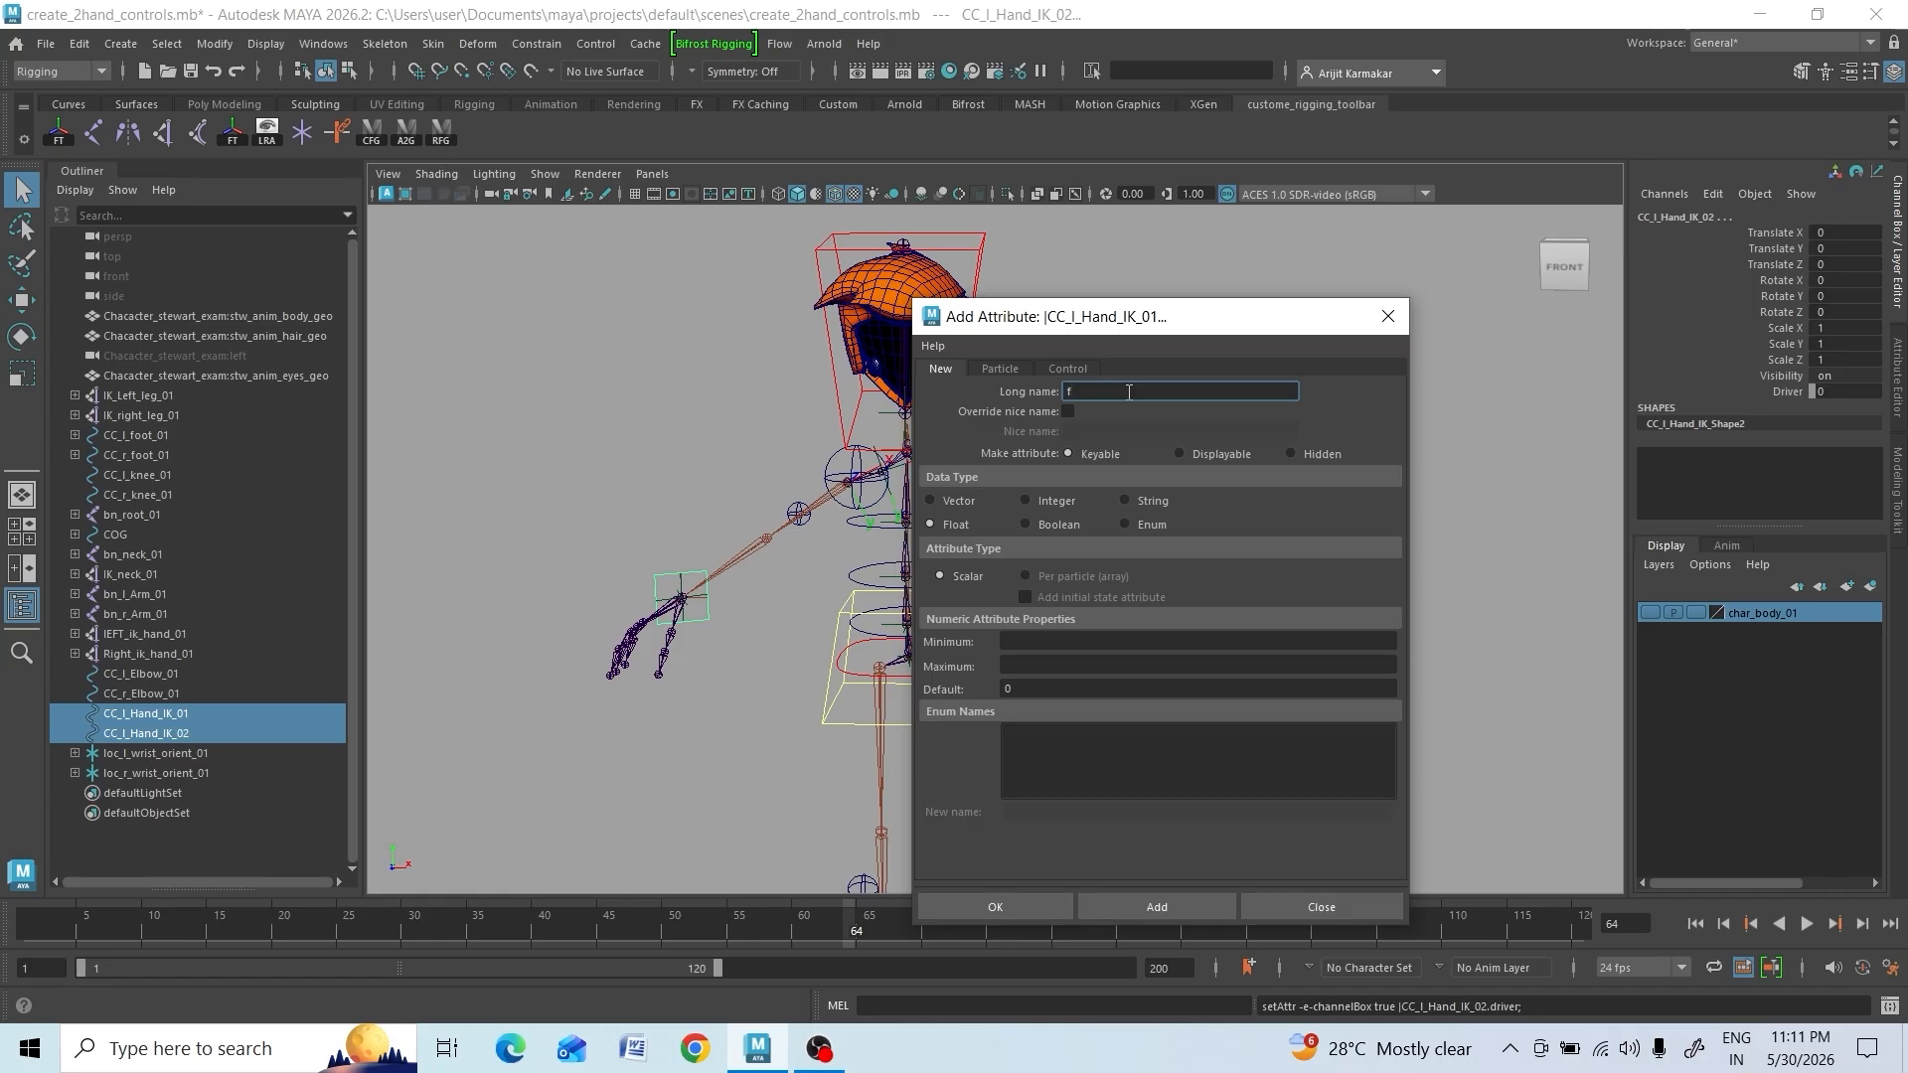
Add a keyable float attribute named follow, with minimum 0, maximum 1 and a blank default, to both hand IK controls
{"action": "left_click_drag", "start_coordinate": [1110, 331], "coordinate": [1255, 326]}
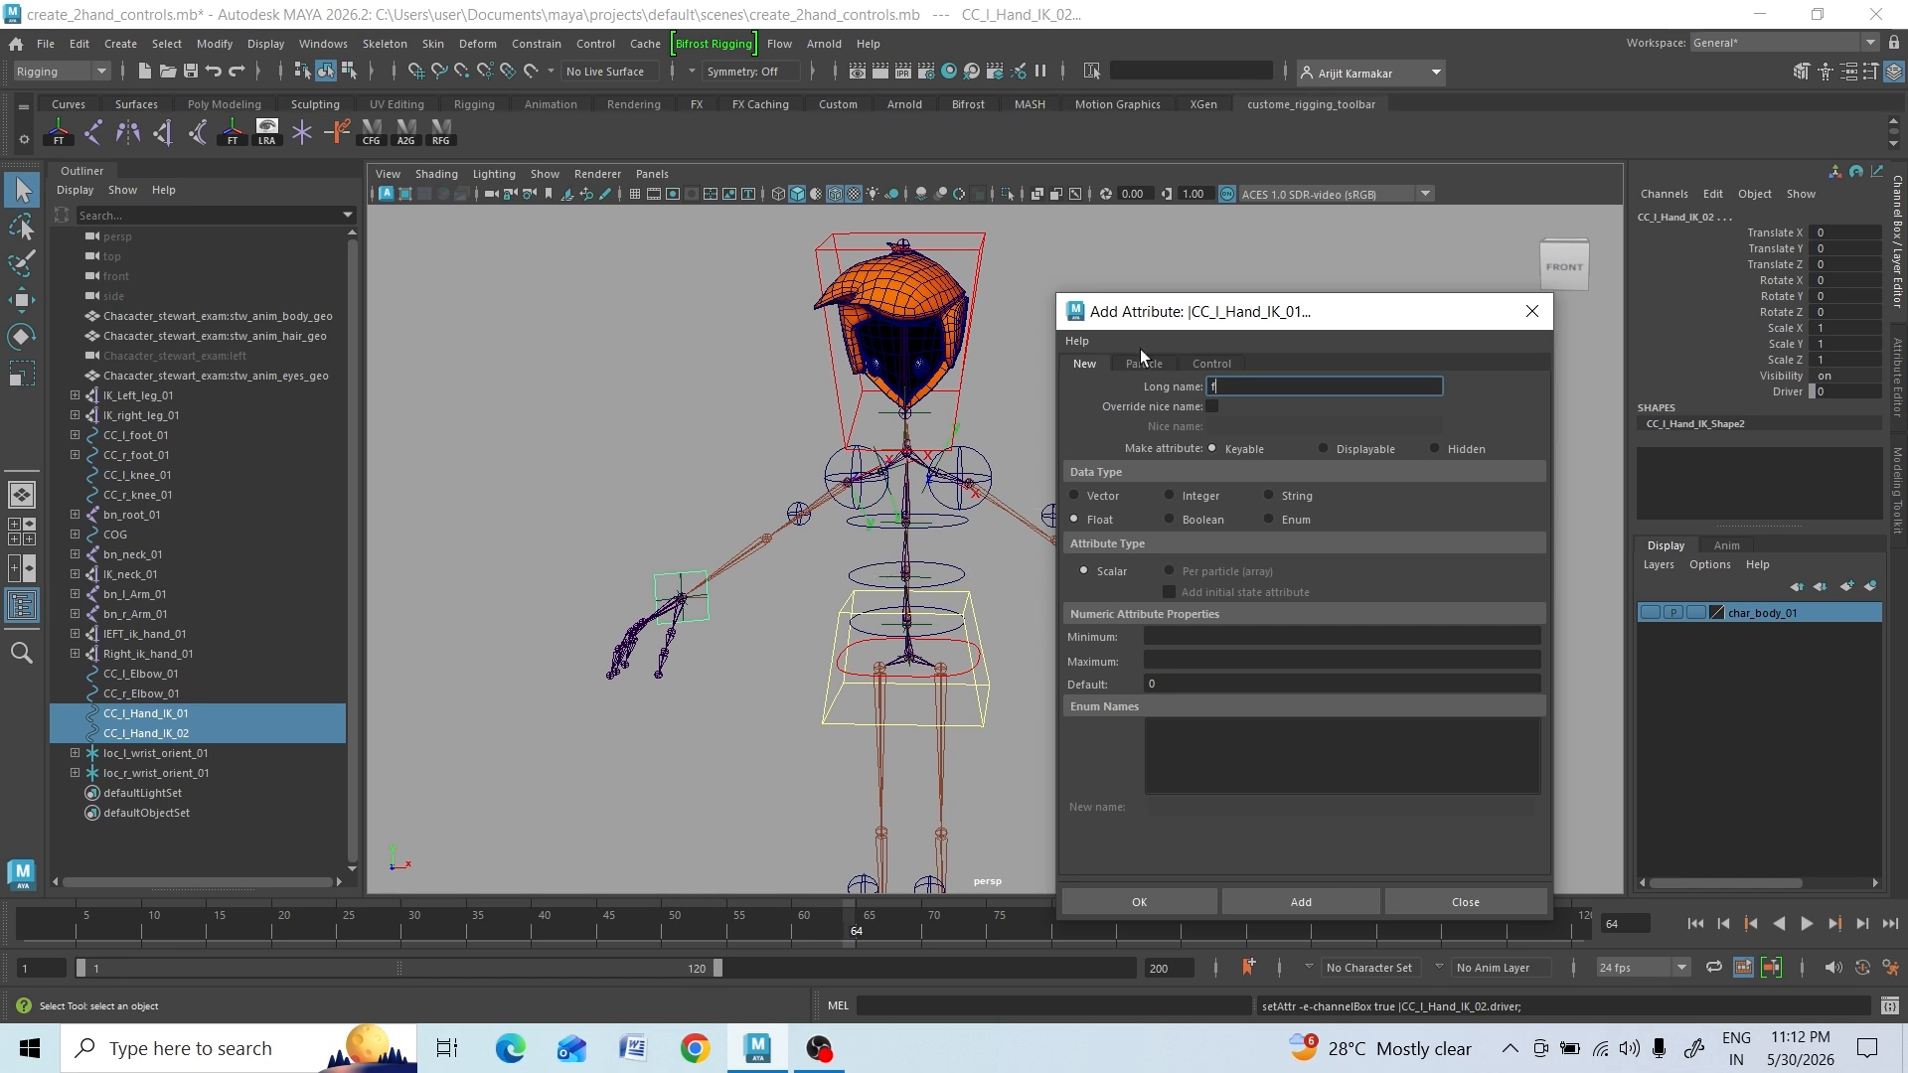
{"action": "left_click_drag", "start_coordinate": [1141, 313], "coordinate": [1265, 308]}
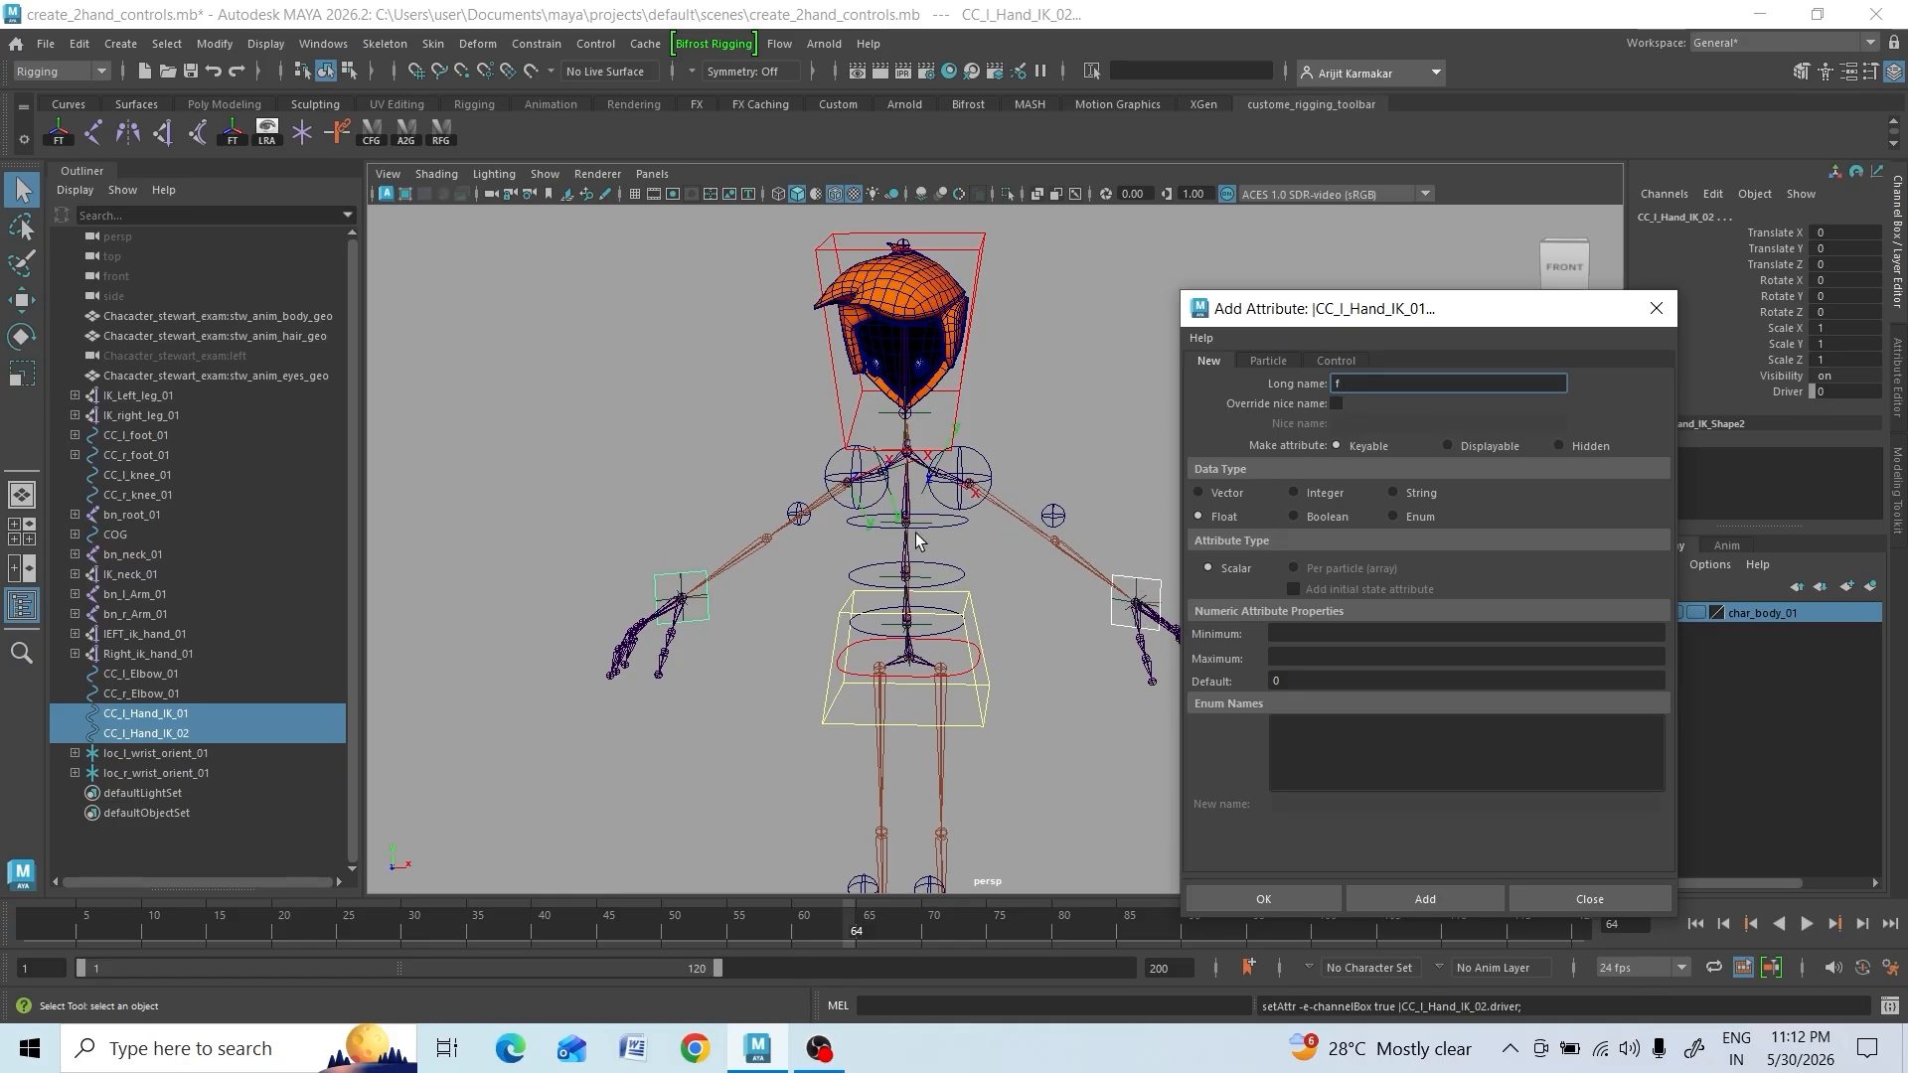
{"action": "type", "text": "follow"}
{"action": "left_click", "coordinate": [1300, 679]}
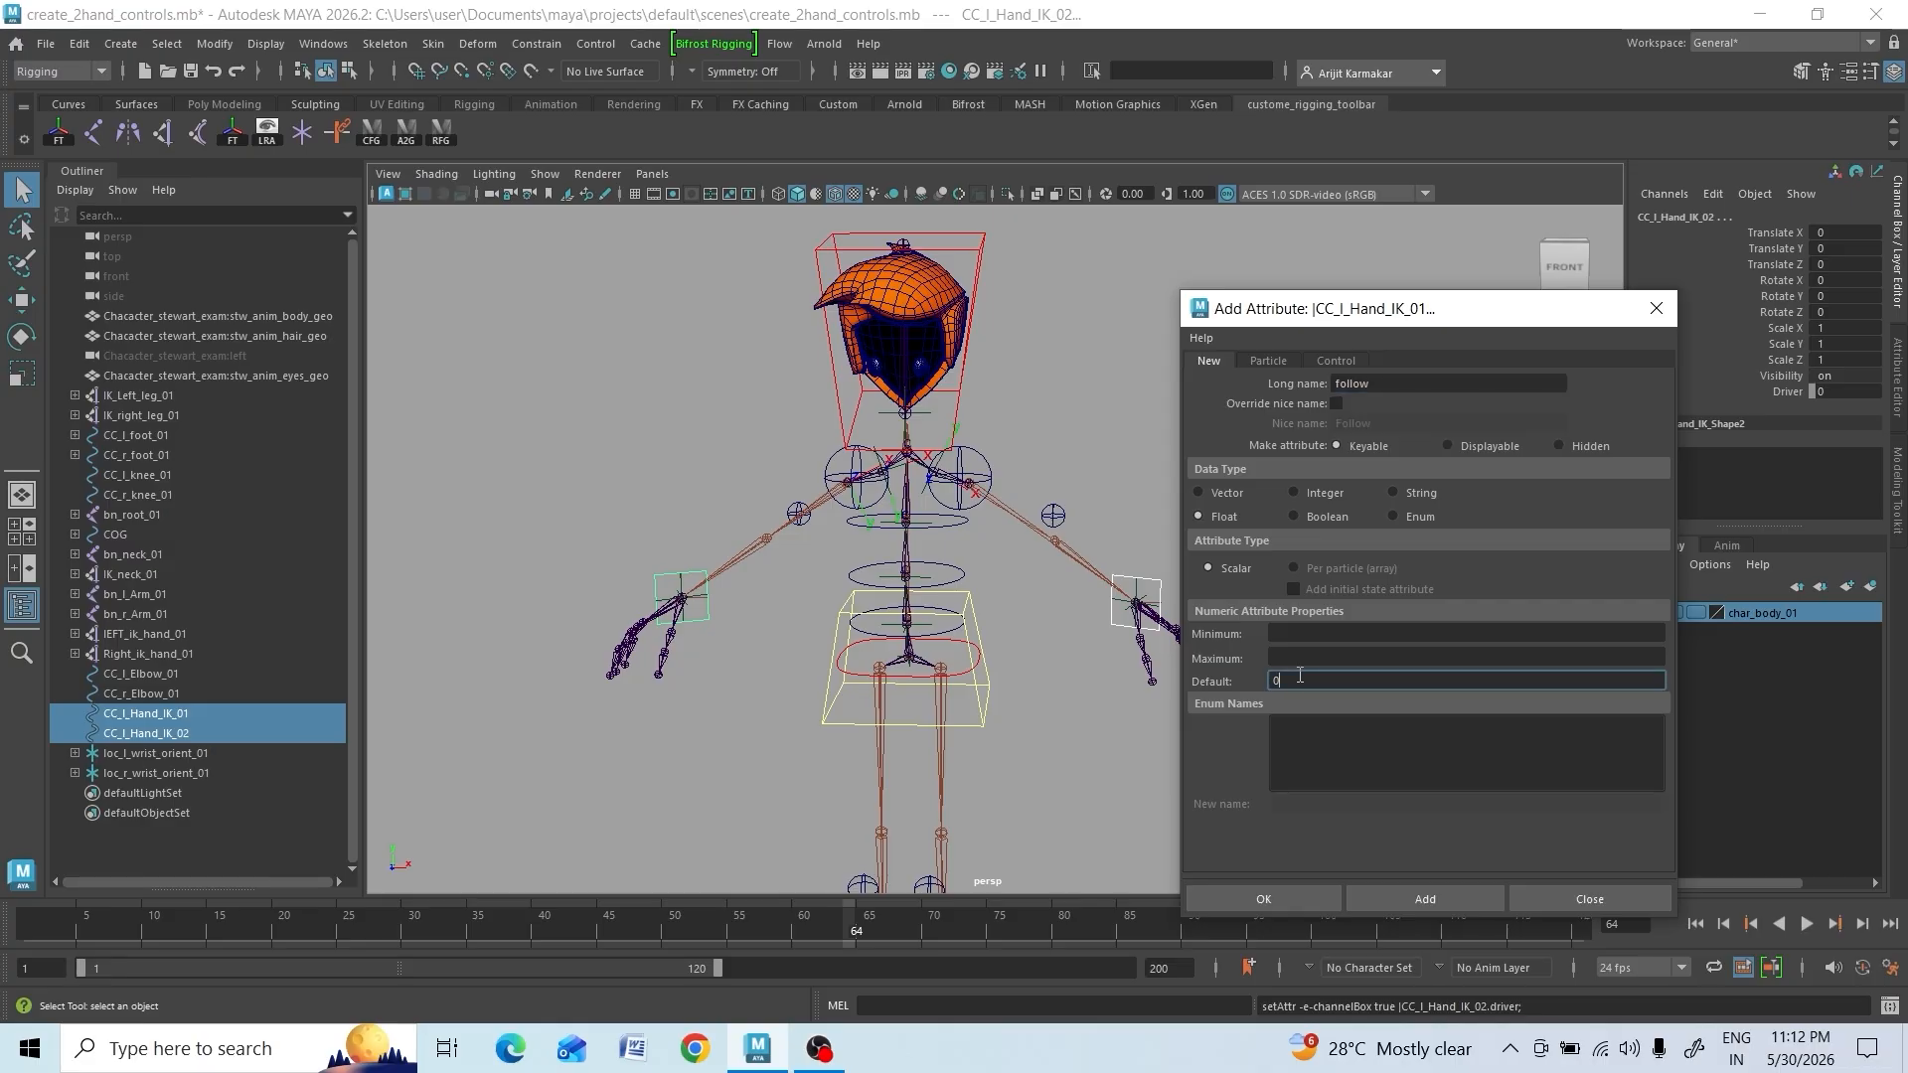
{"action": "left_click", "coordinate": [1288, 636]}
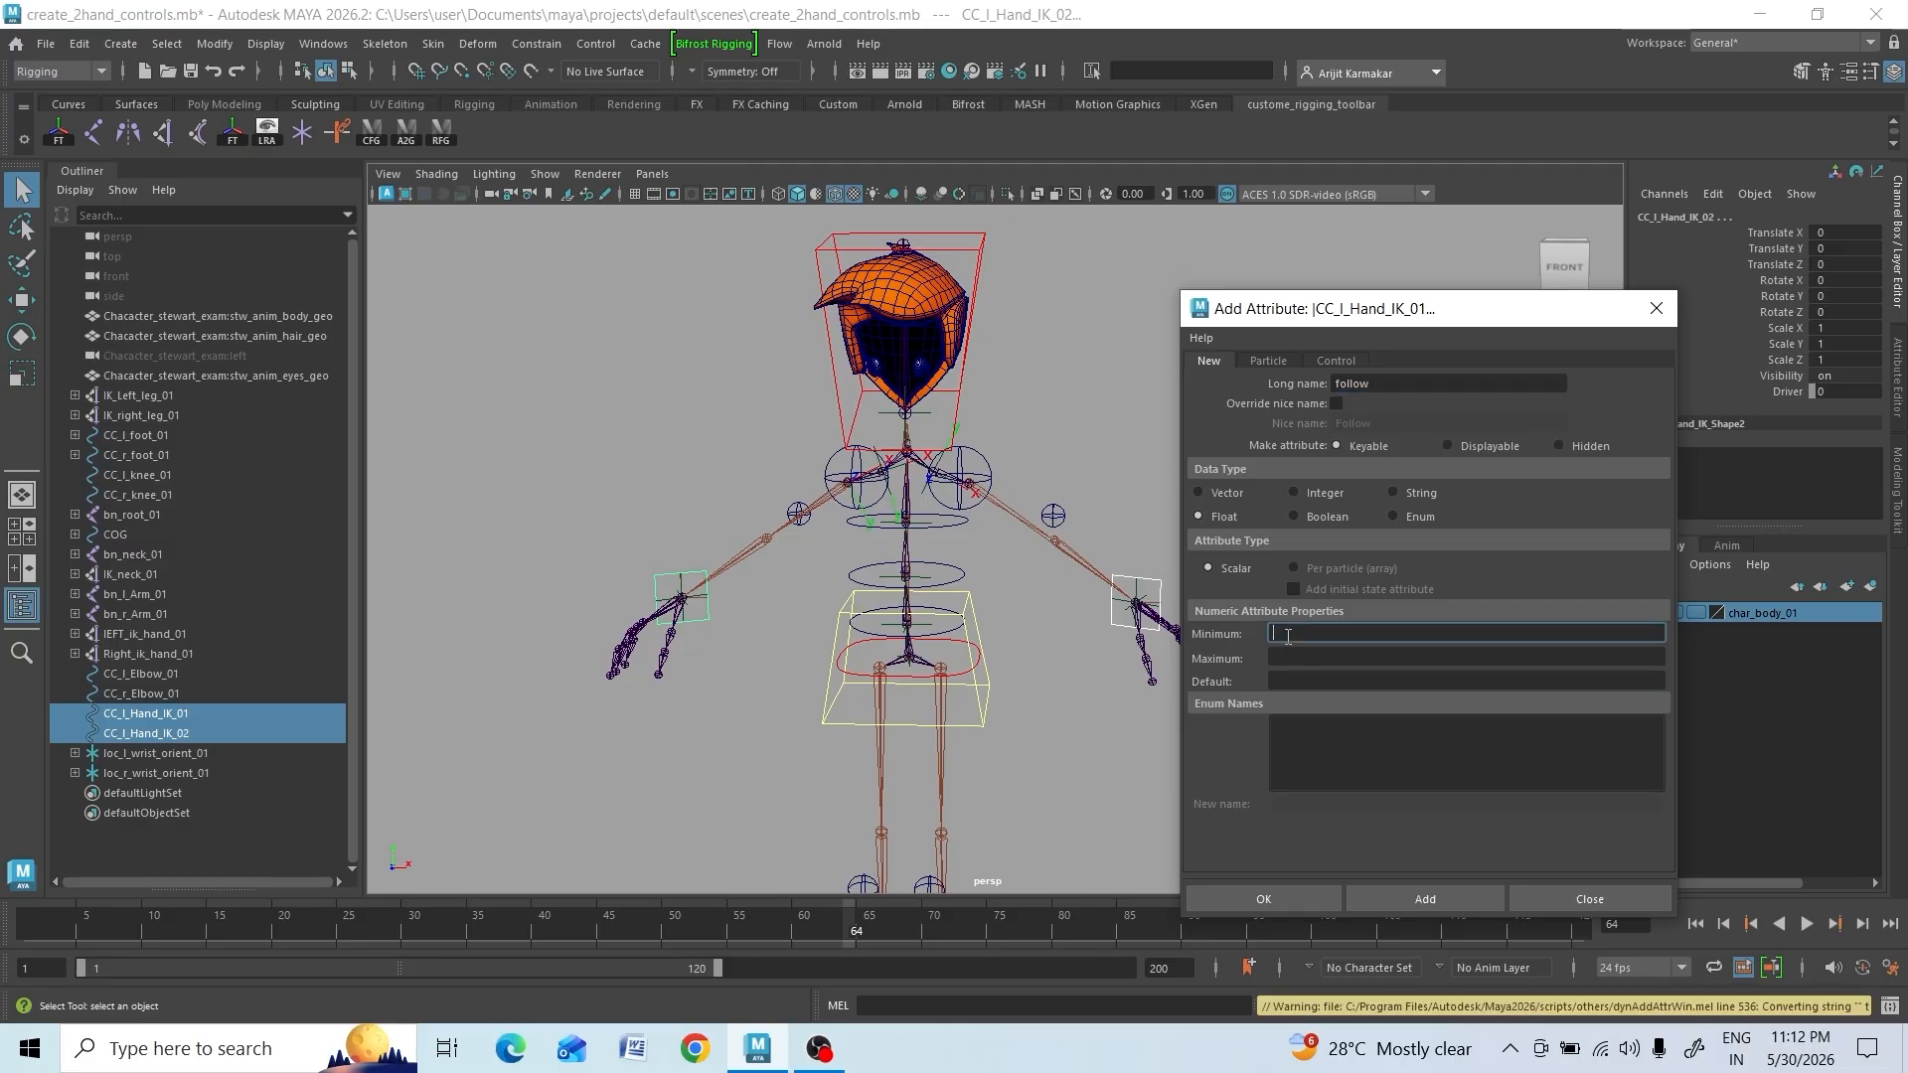
{"action": "type", "text": "0"}
{"action": "left_click", "coordinate": [1280, 660]}
{"action": "type", "text": "1"}
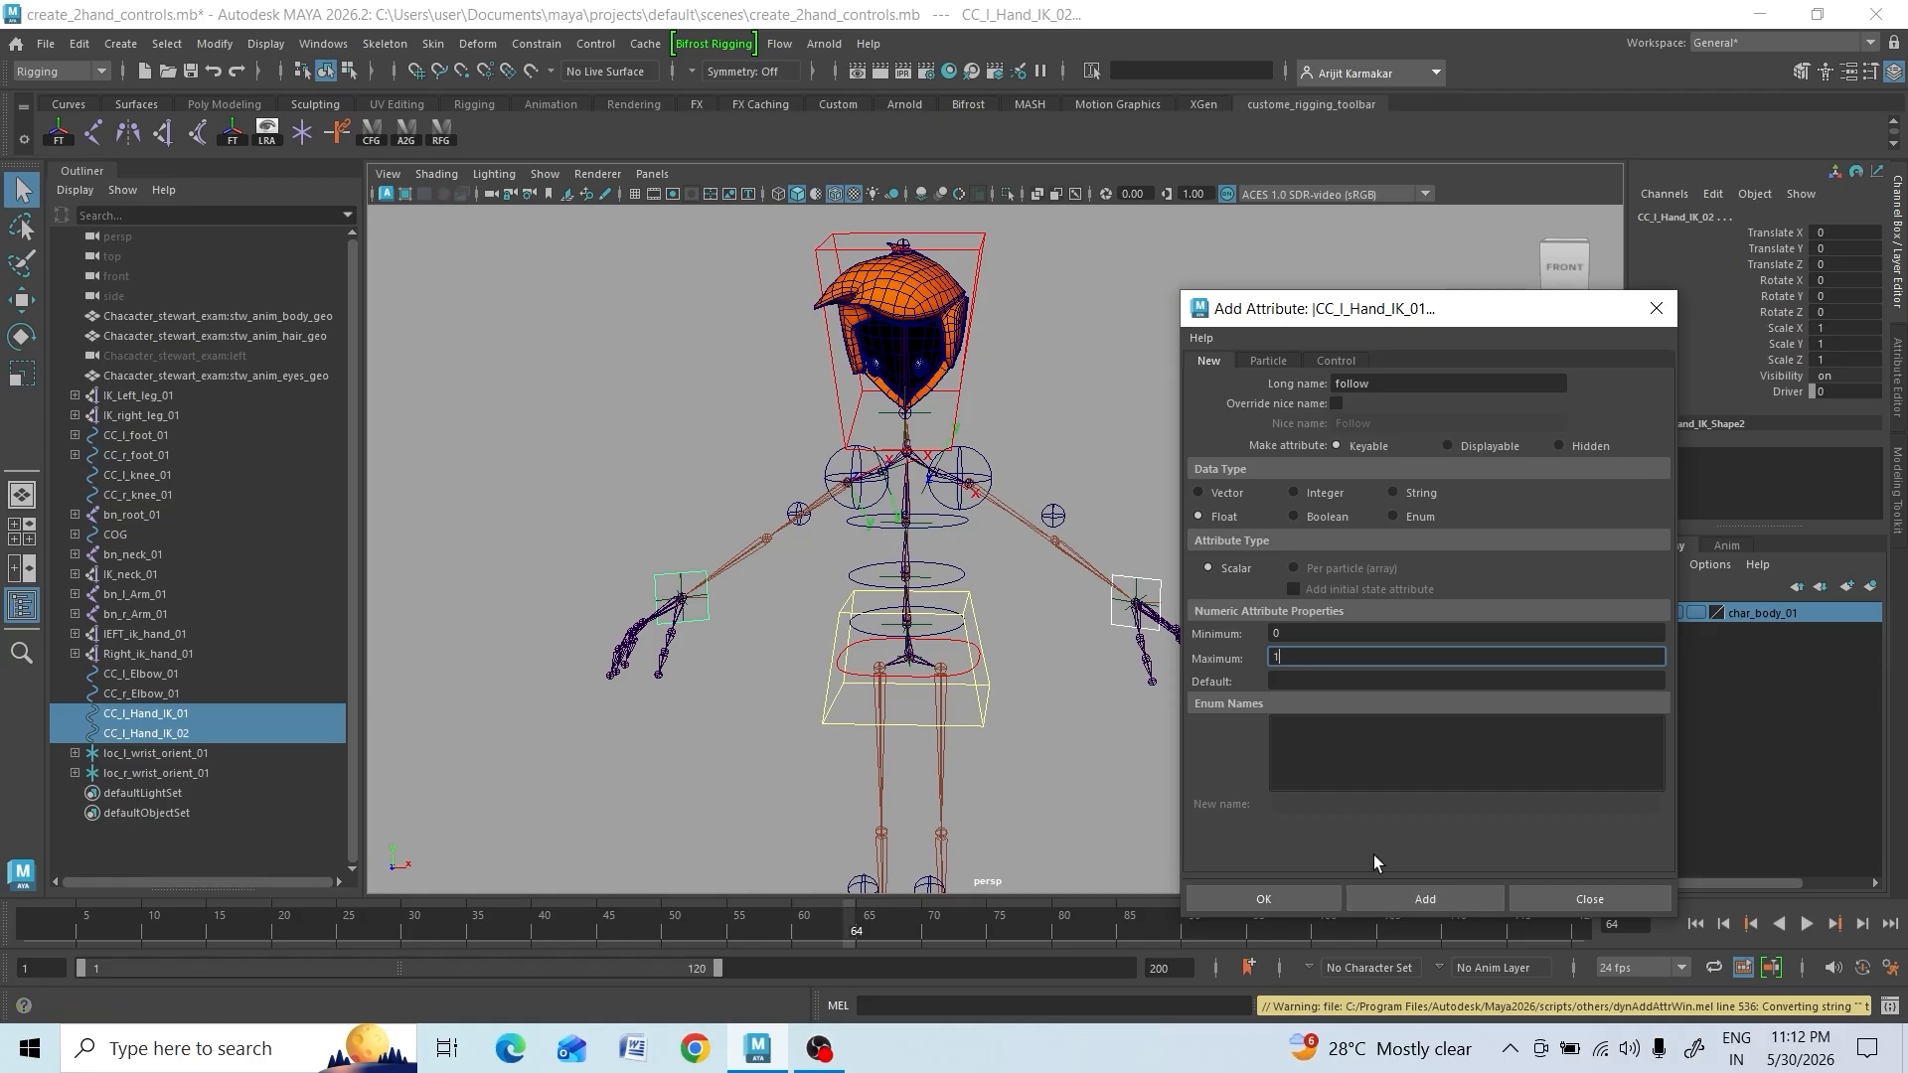
{"action": "key", "text": "Tab"}
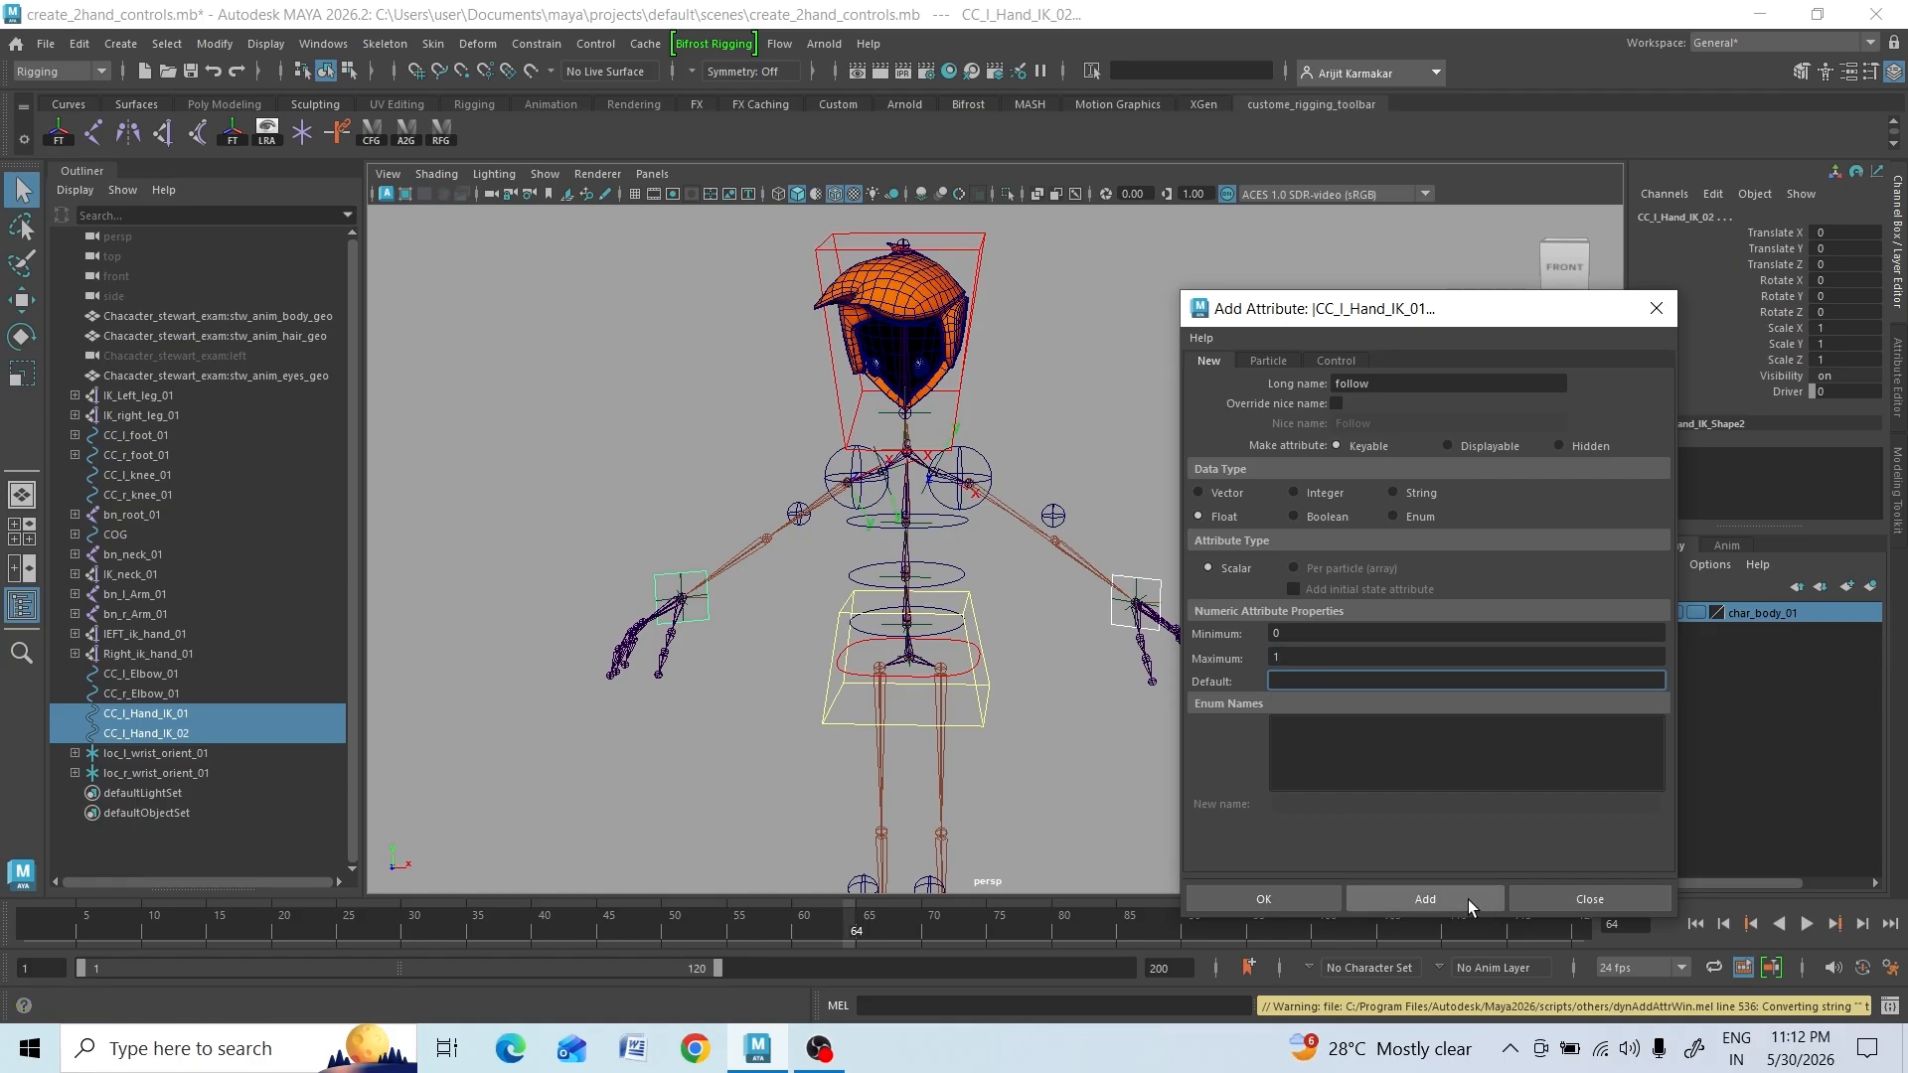
{"action": "left_click", "coordinate": [1469, 898]}
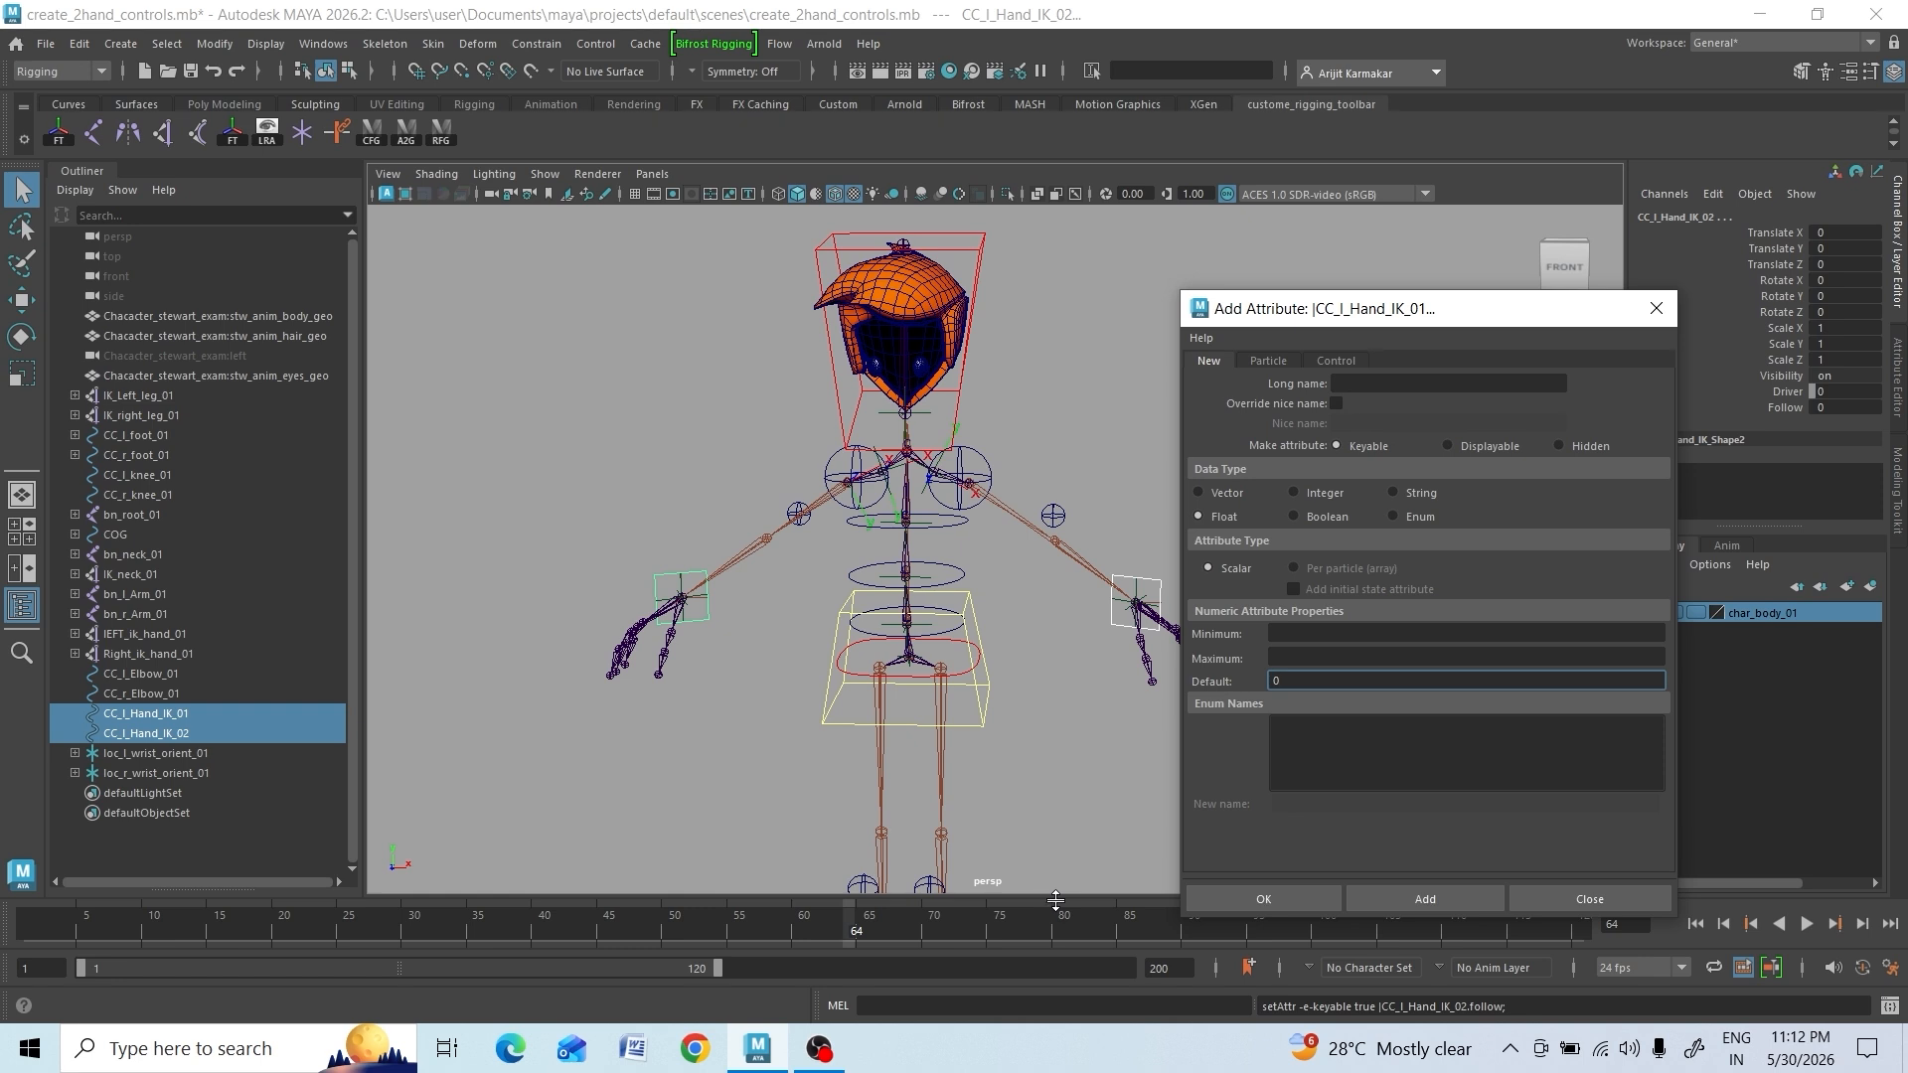
Test the new Follow attribute by setting it to 1 and back to 0
{"action": "left_click", "coordinate": [1821, 407]}
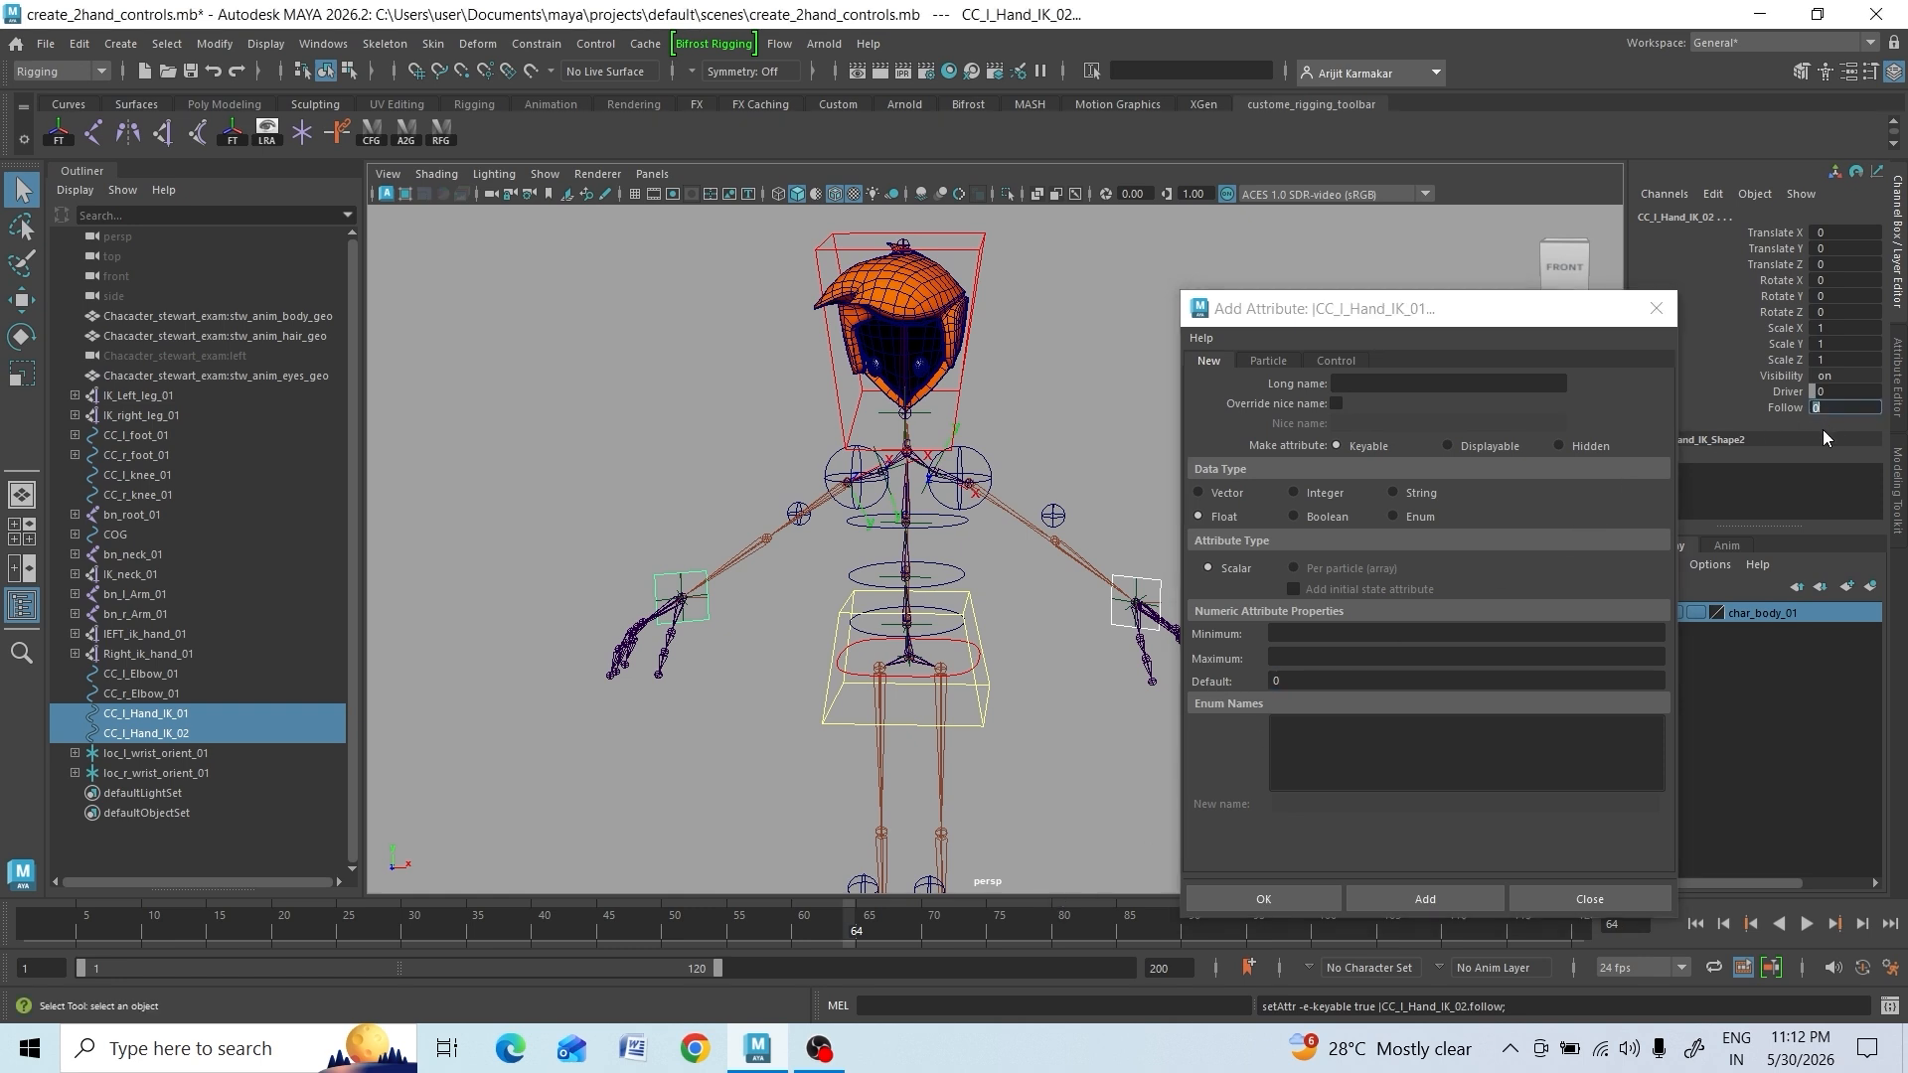
{"action": "key", "text": "Return"}
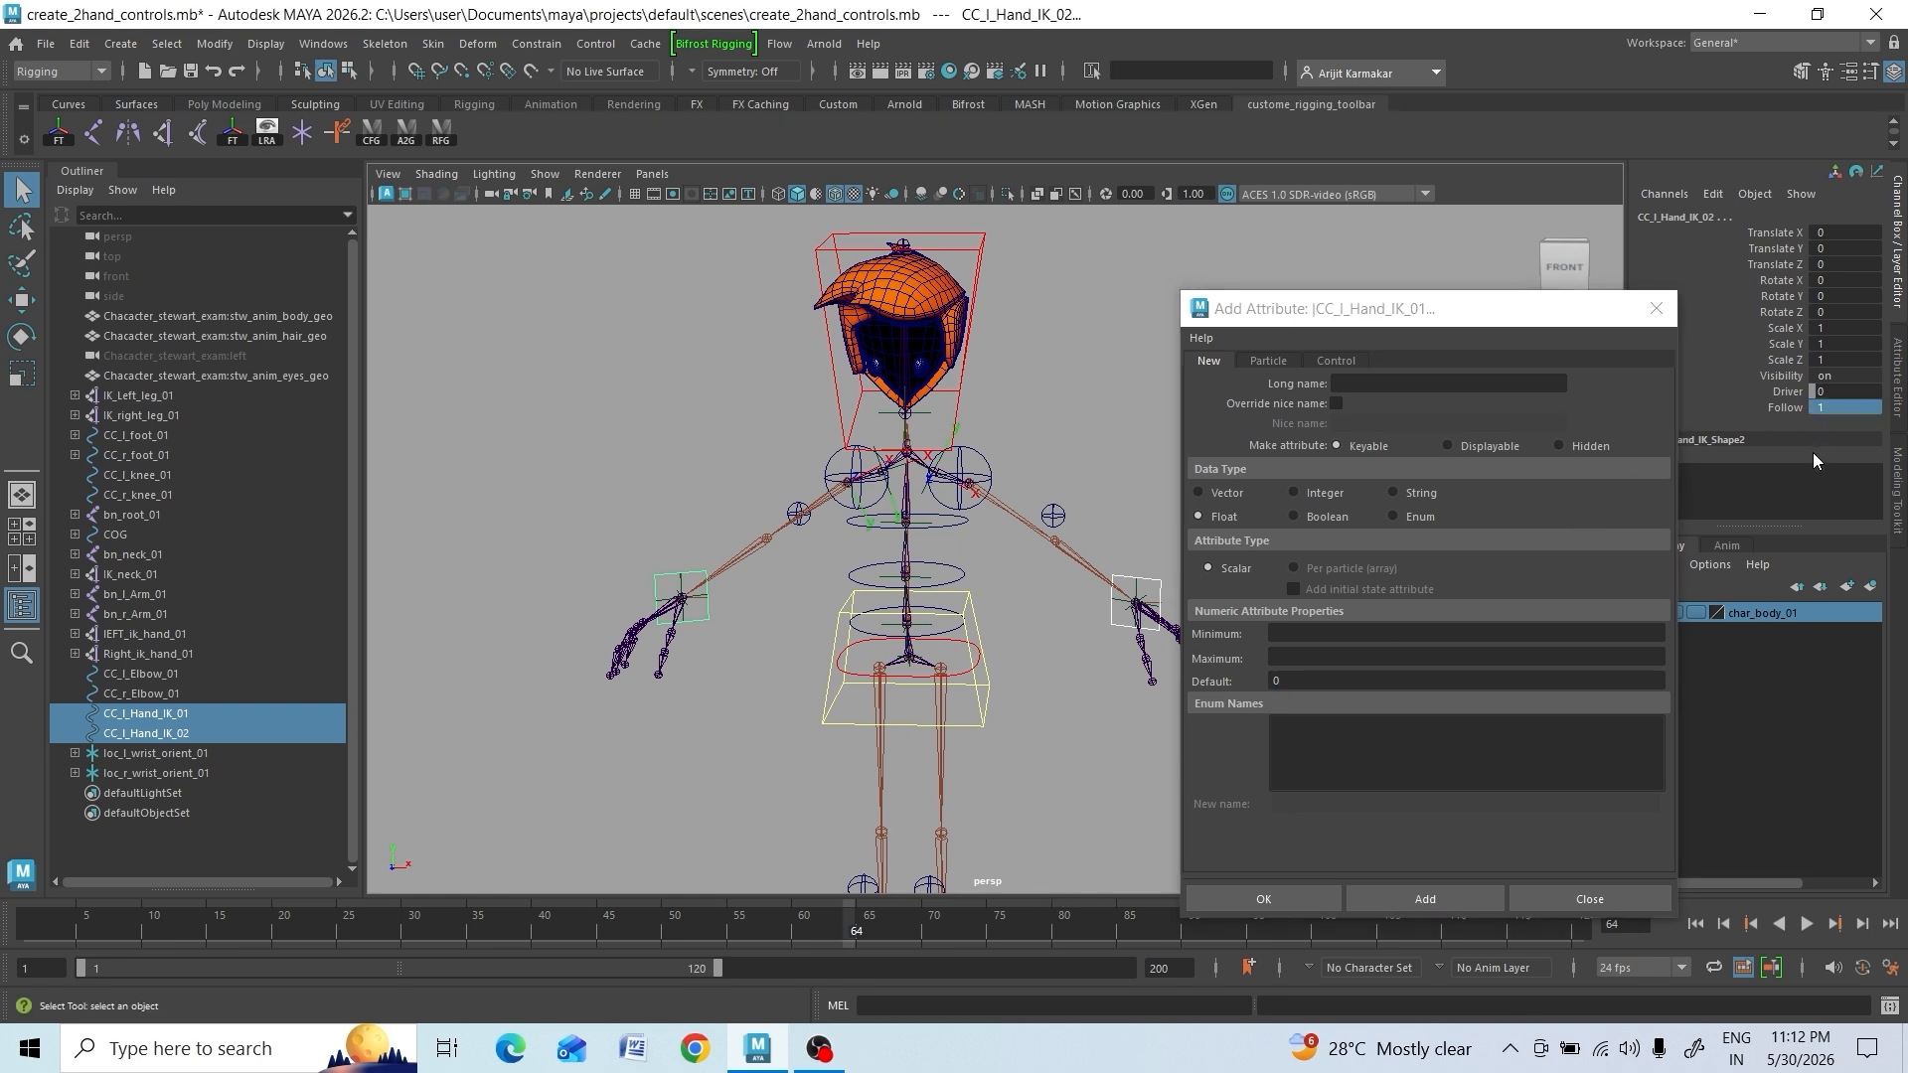
{"action": "left_click", "coordinate": [1825, 407]}
{"action": "key", "text": "Return"}
Define a keyable enum attribute named dynParentNote and remove Blue from its enum names
{"action": "left_click", "coordinate": [1363, 386]}
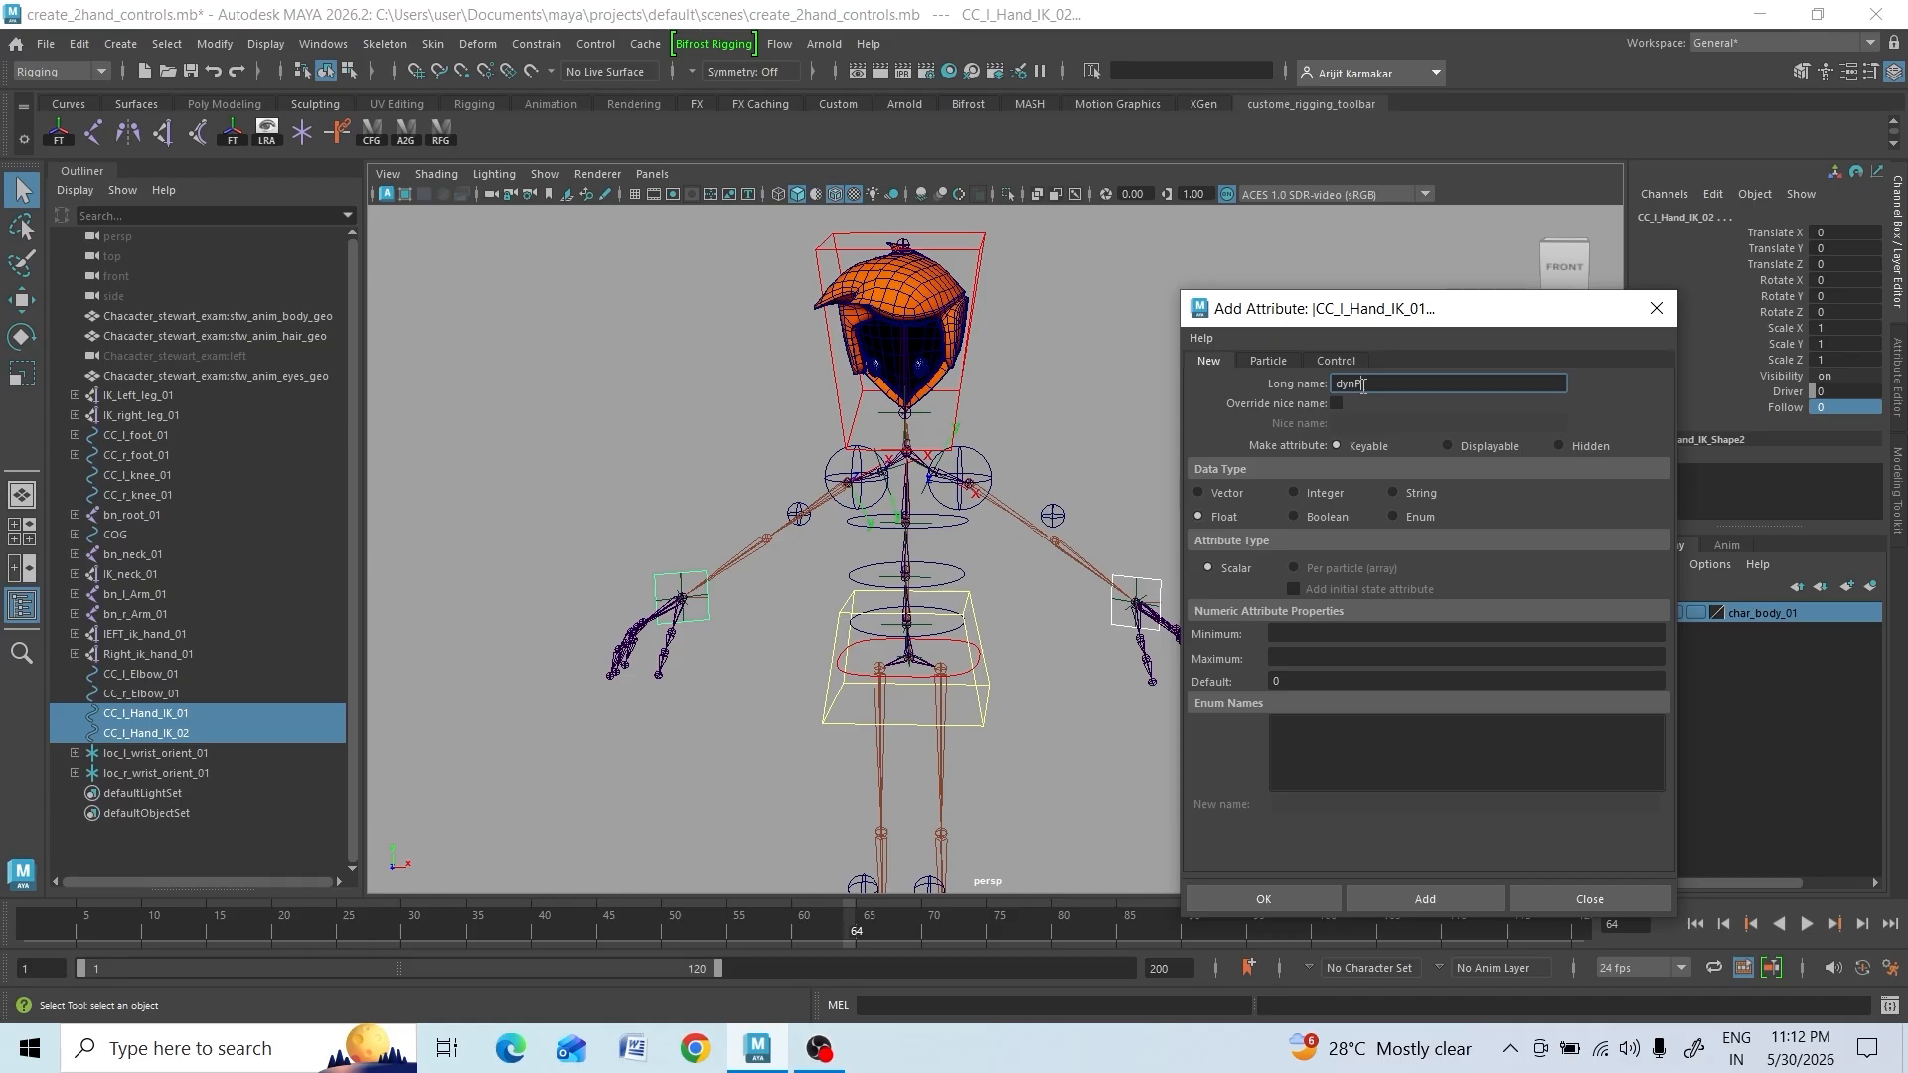
{"action": "type", "text": "ntNote"}
{"action": "left_click", "coordinate": [1394, 516]}
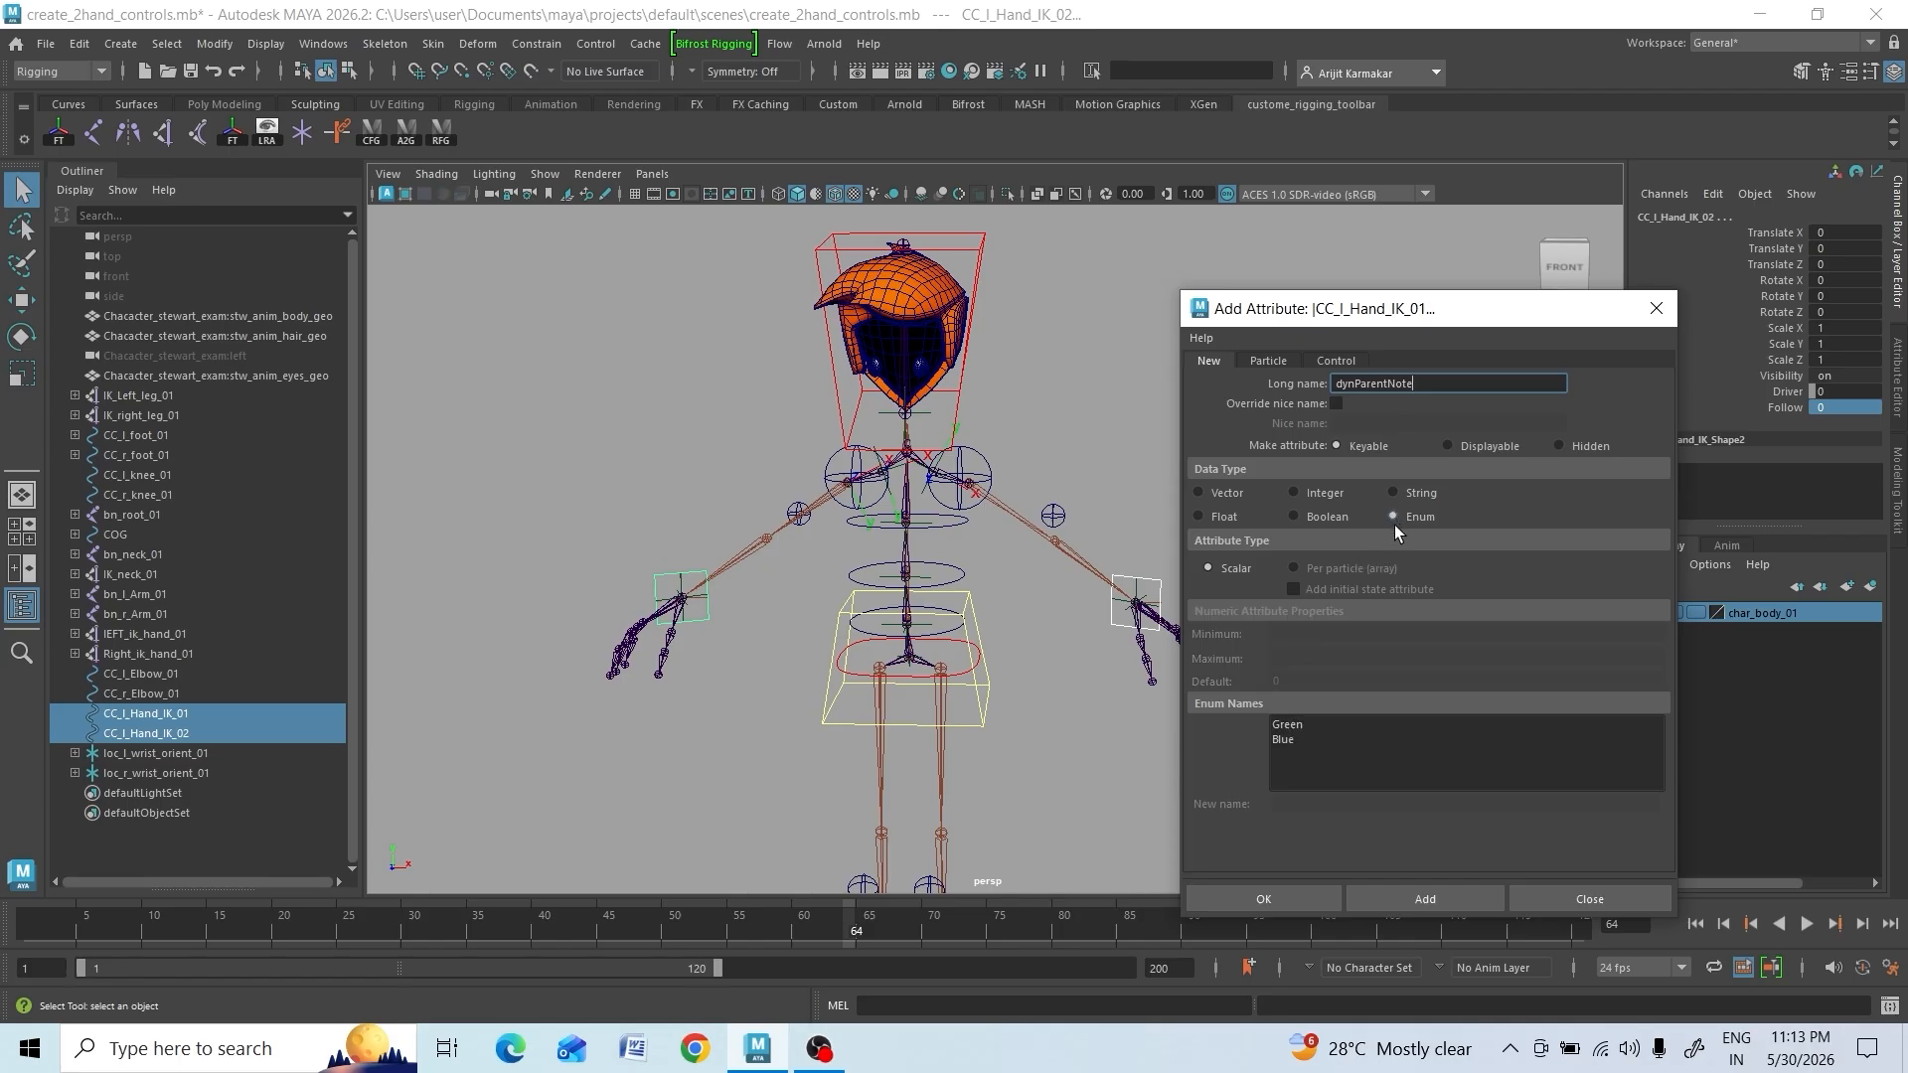
{"action": "left_click", "coordinate": [1295, 741]}
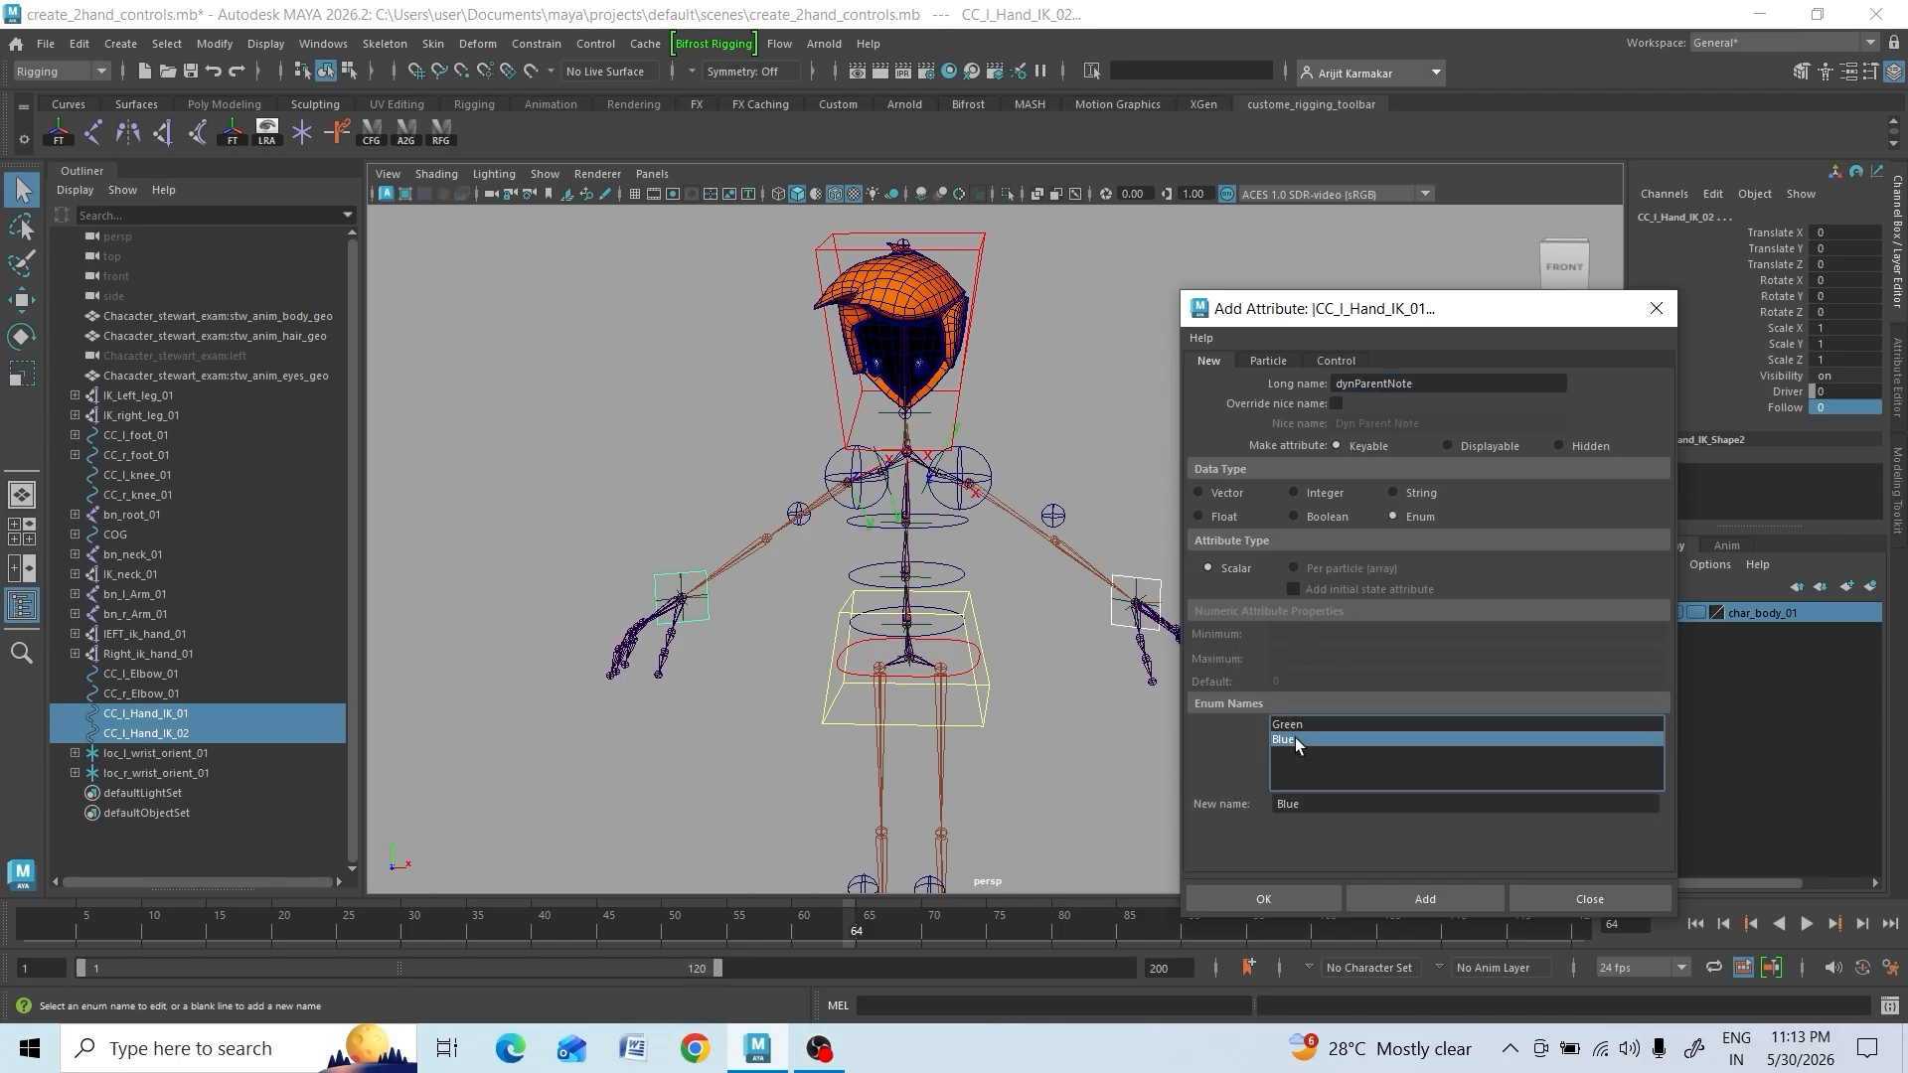
{"action": "double_click", "coordinate": [1288, 804]}
{"action": "key", "text": "BackSpace"}
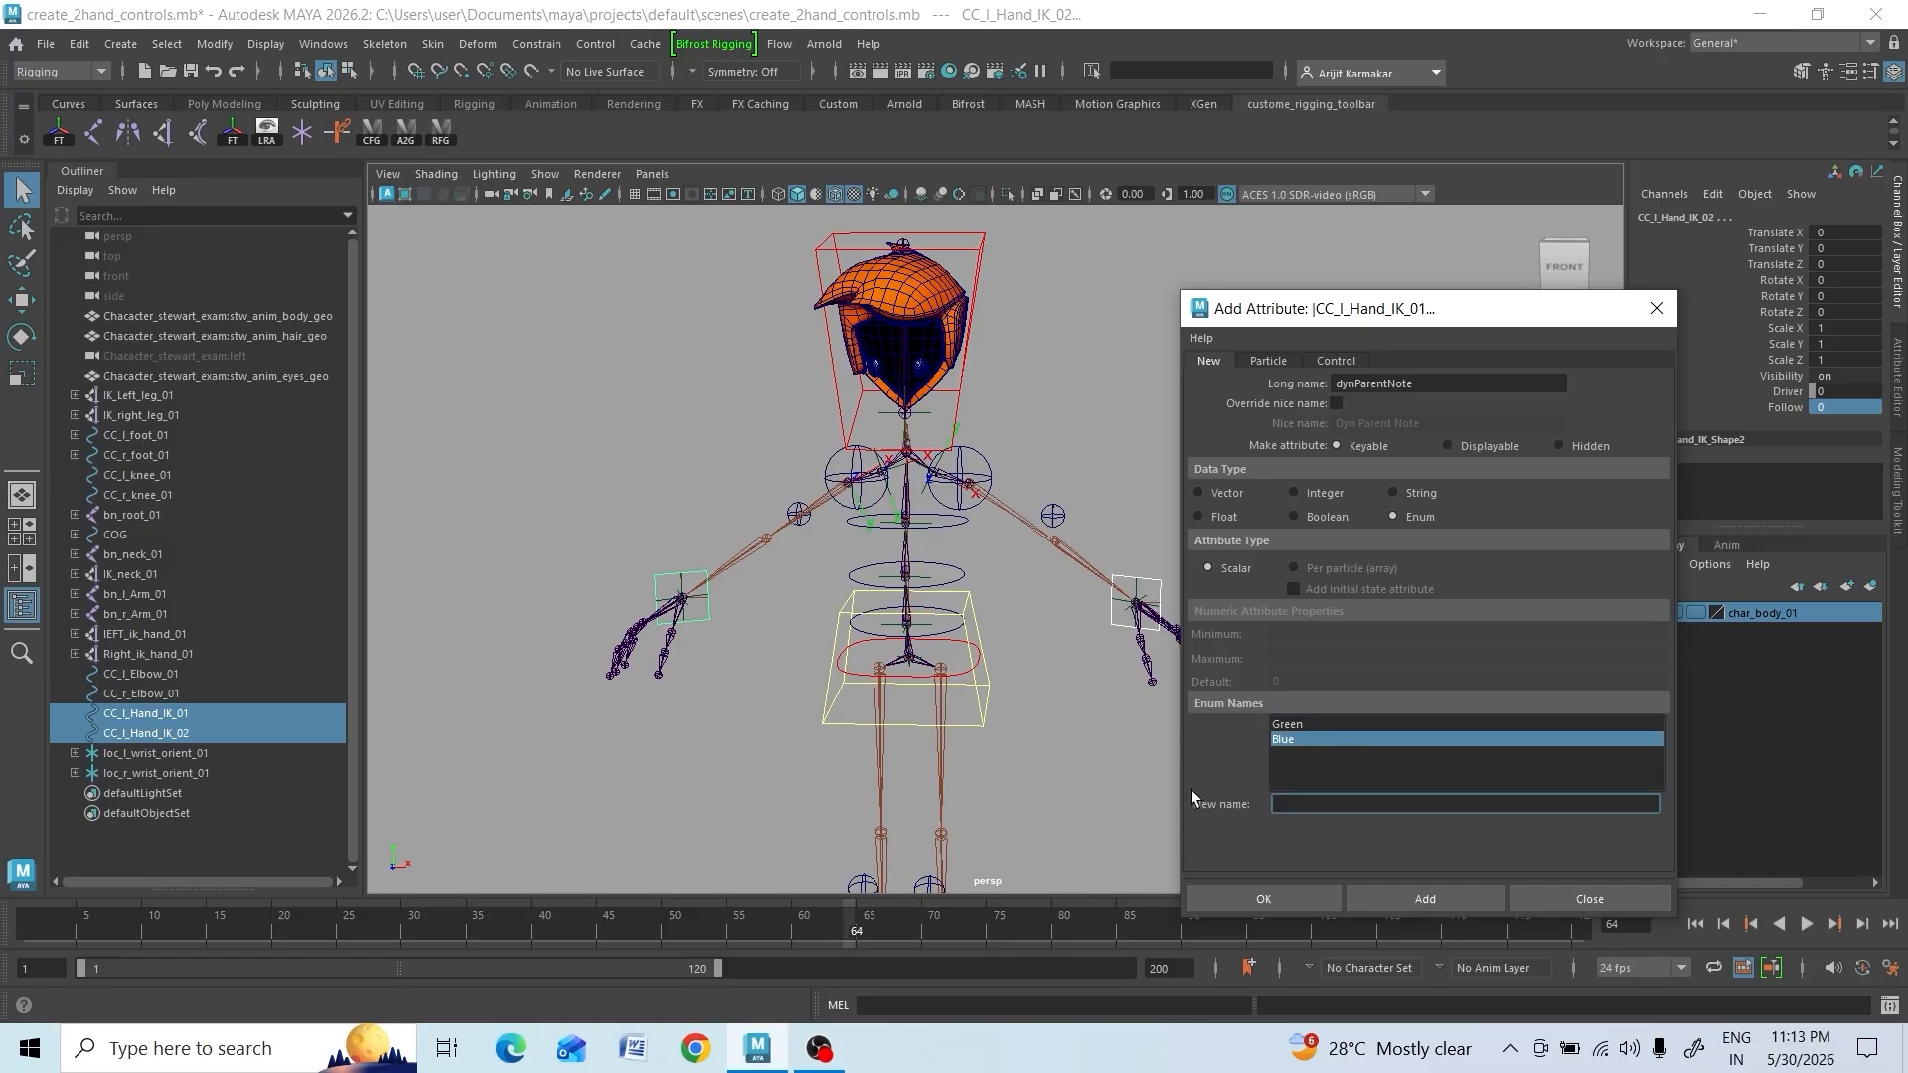
{"action": "key", "text": "Return"}
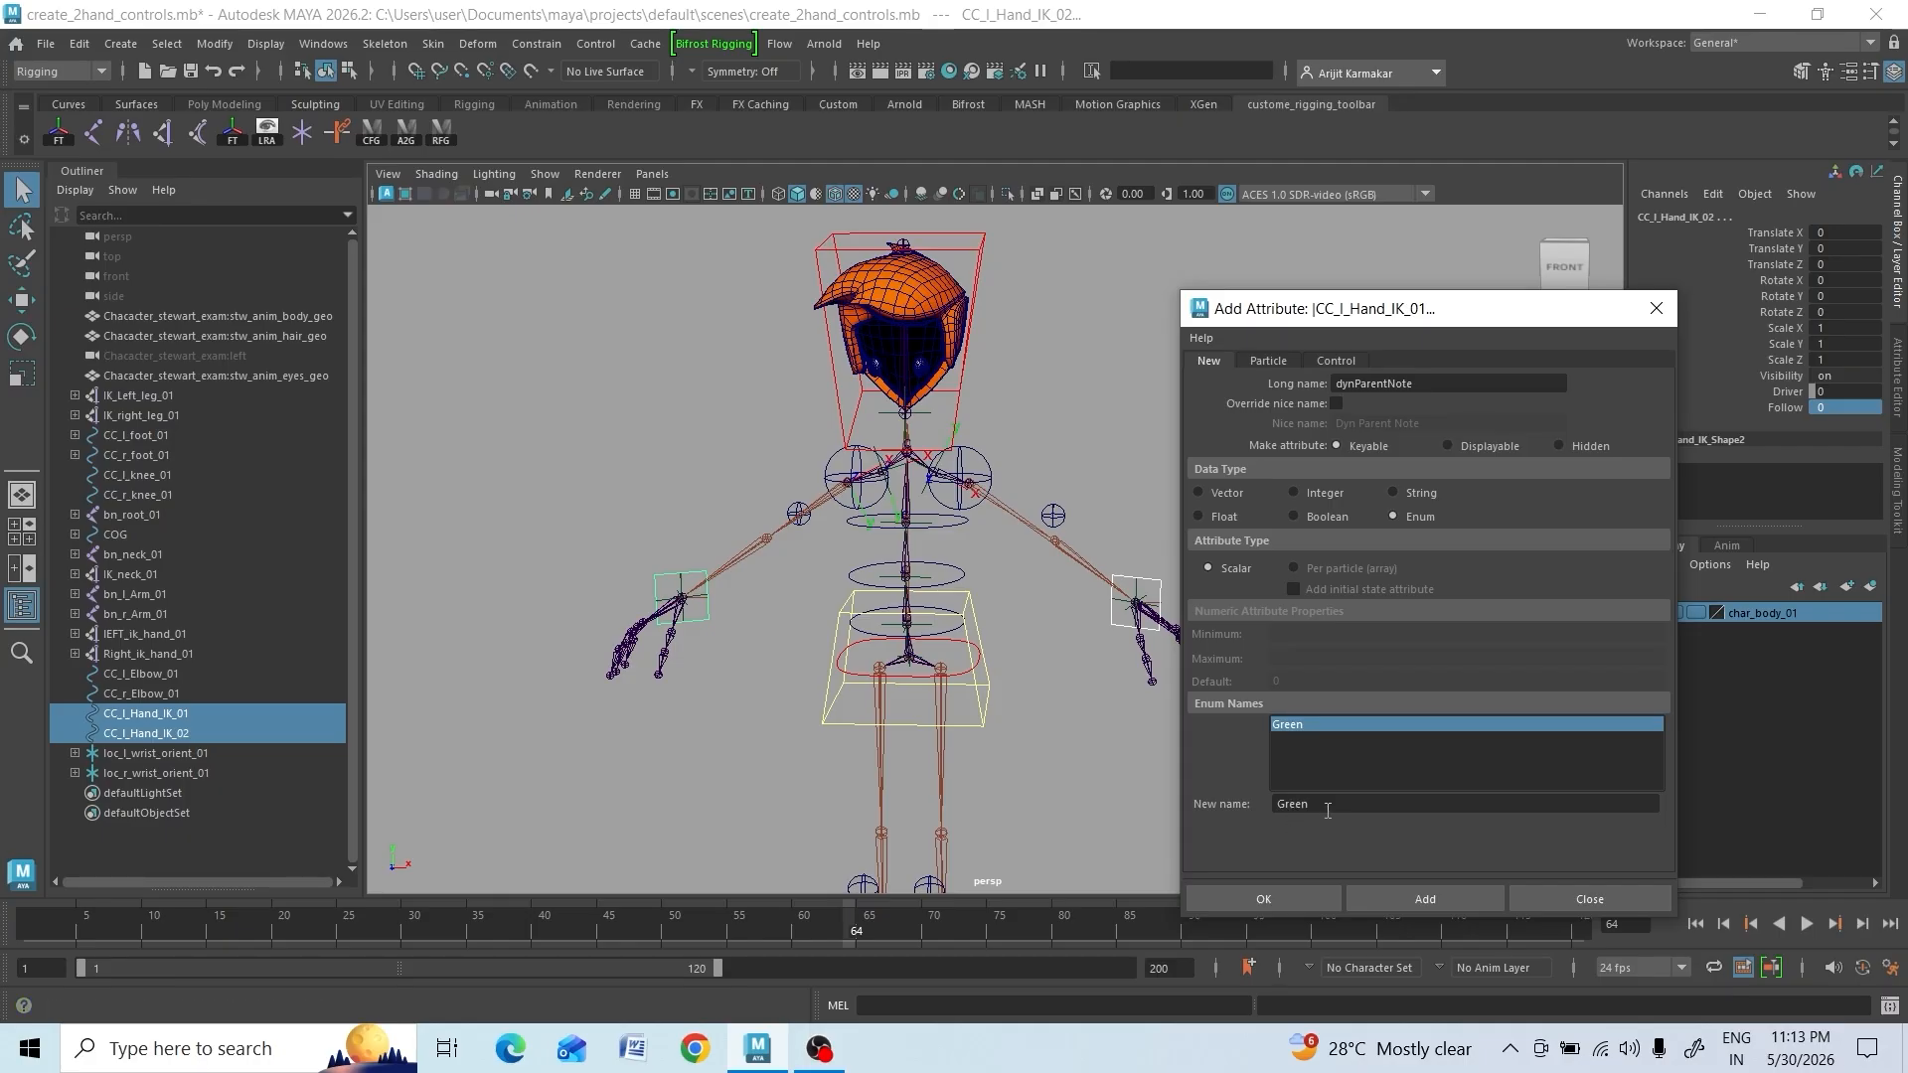
Rename the Green enum entry to world_0_chest_1 and add the attribute to both hand IK controls
{"action": "double_click", "coordinate": [1328, 807]}
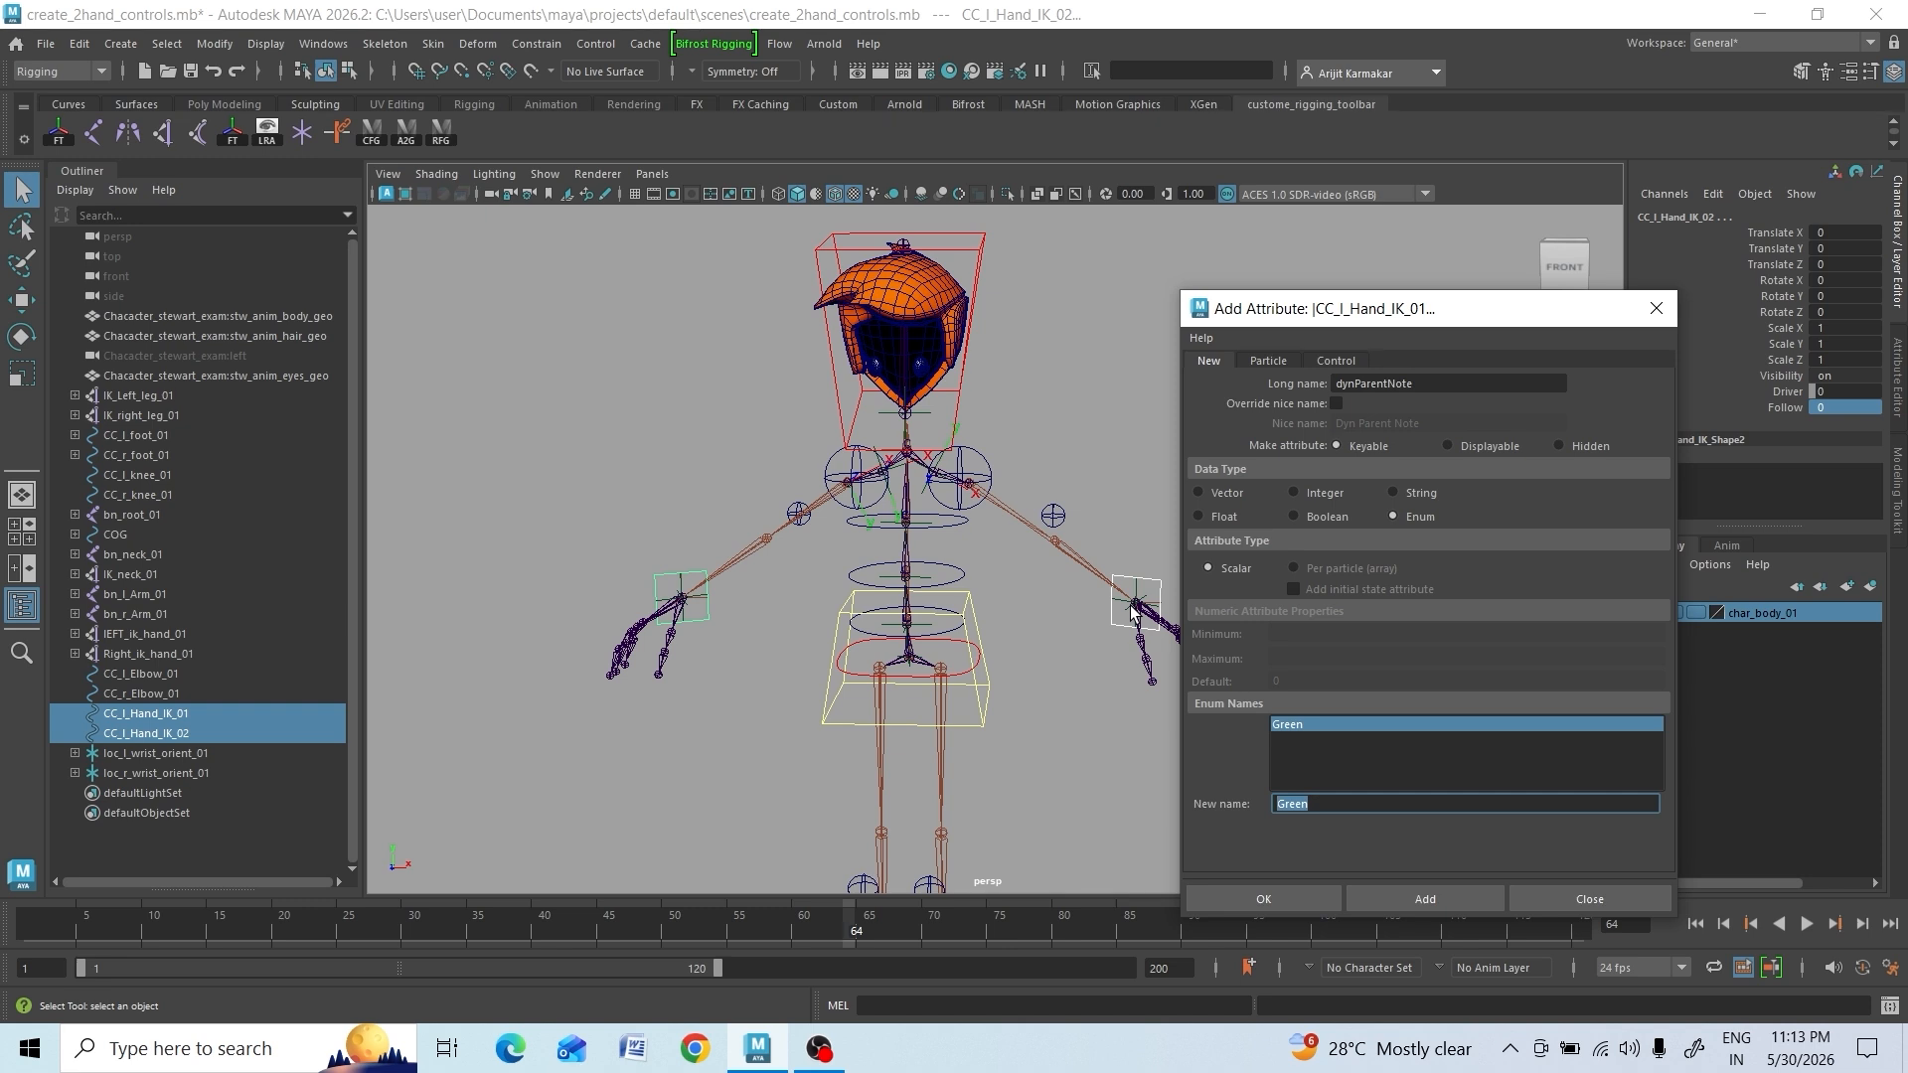
{"action": "type", "text": "world_0_chest_1"}
{"action": "key", "text": "Return"}
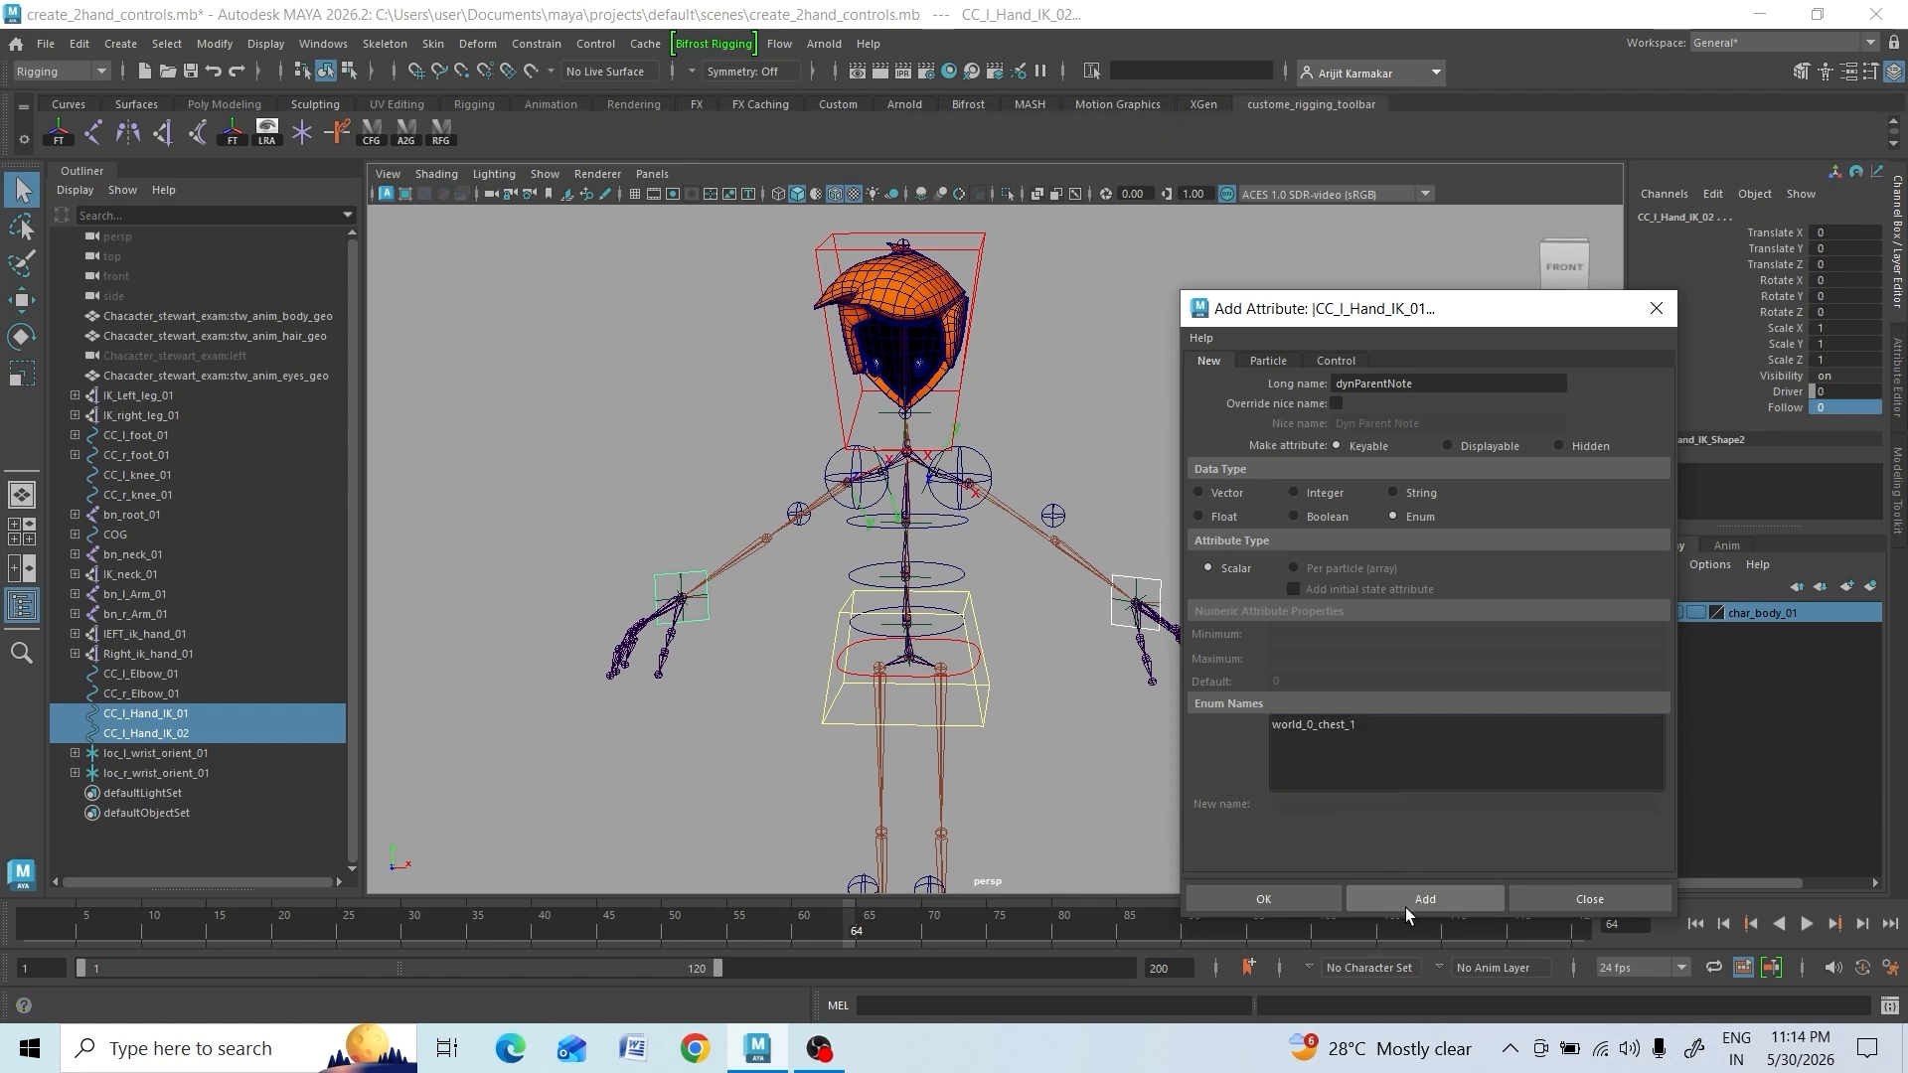
{"action": "left_click", "coordinate": [1298, 902]}
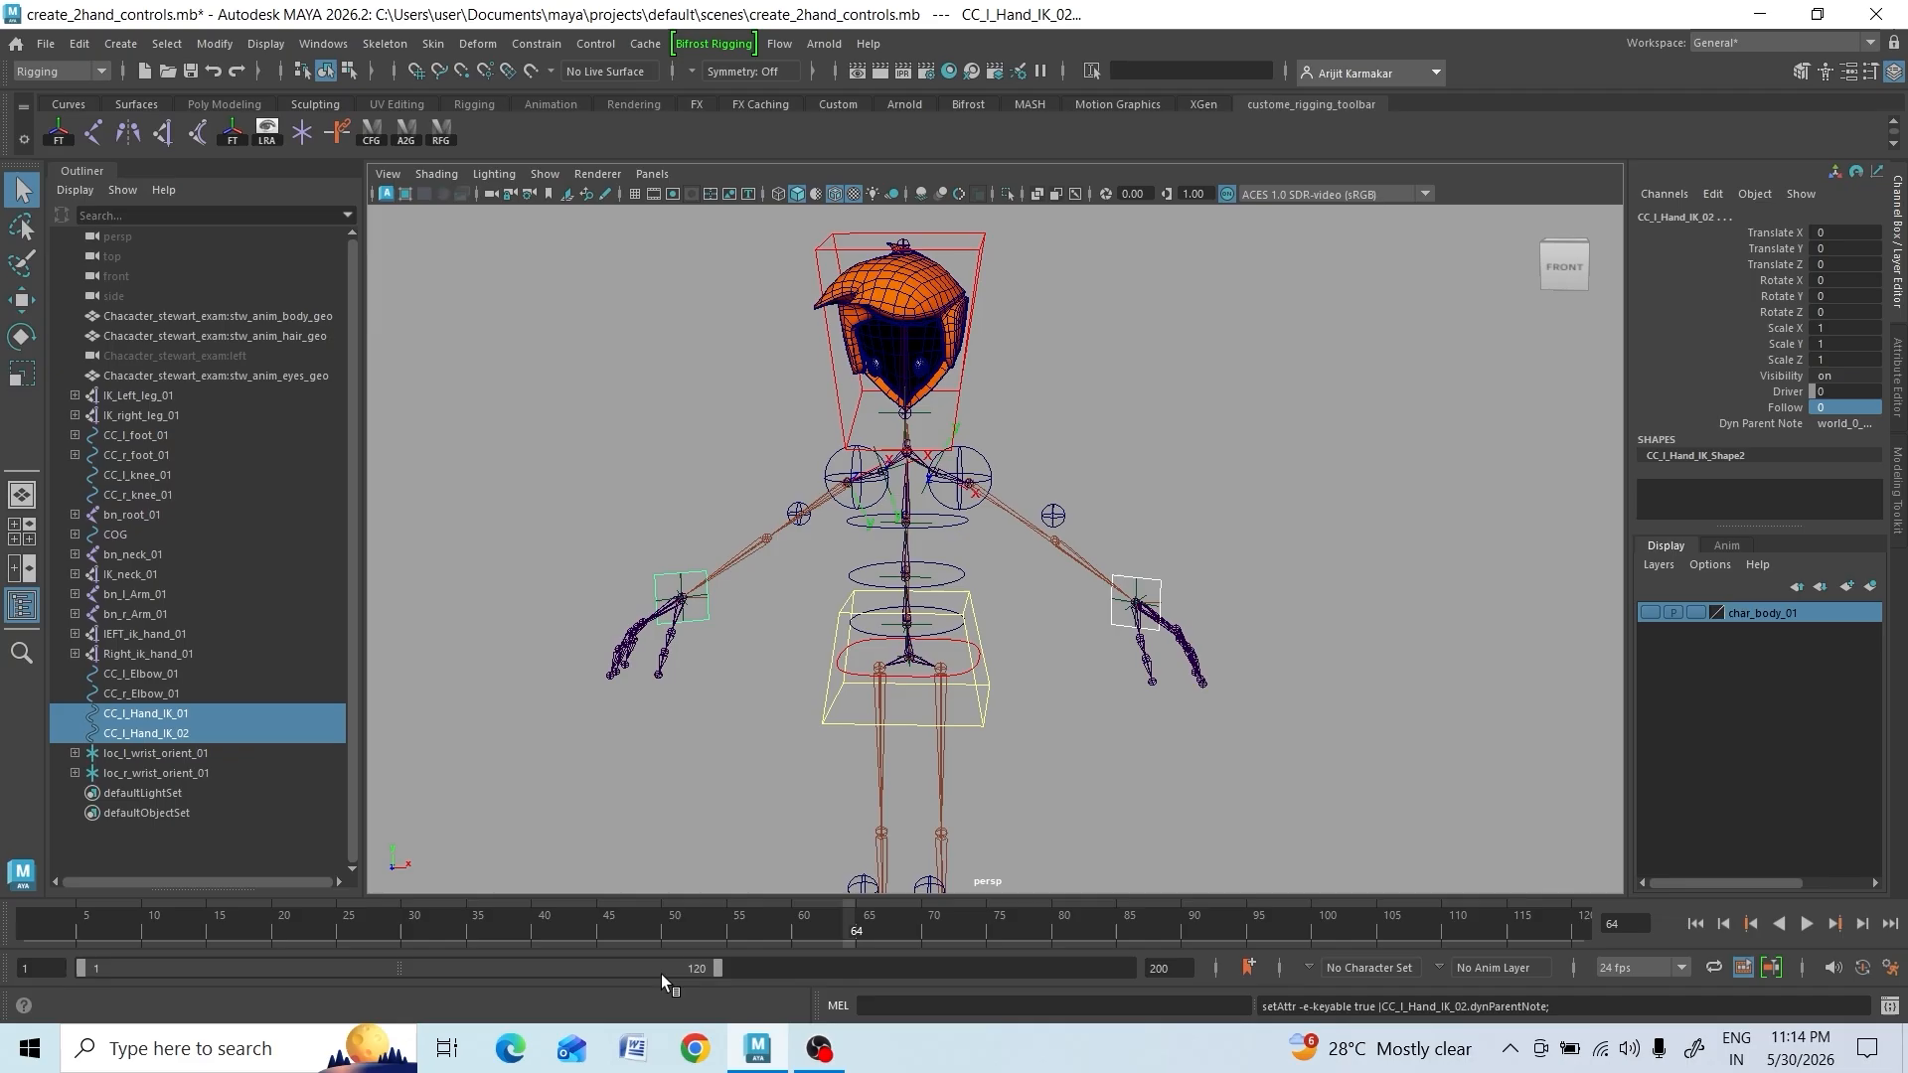
Inspect the Dyn Parent Note value, and switch Follow to 1 and back to 0 on both hand IK controls
{"action": "left_click", "coordinate": [1845, 425]}
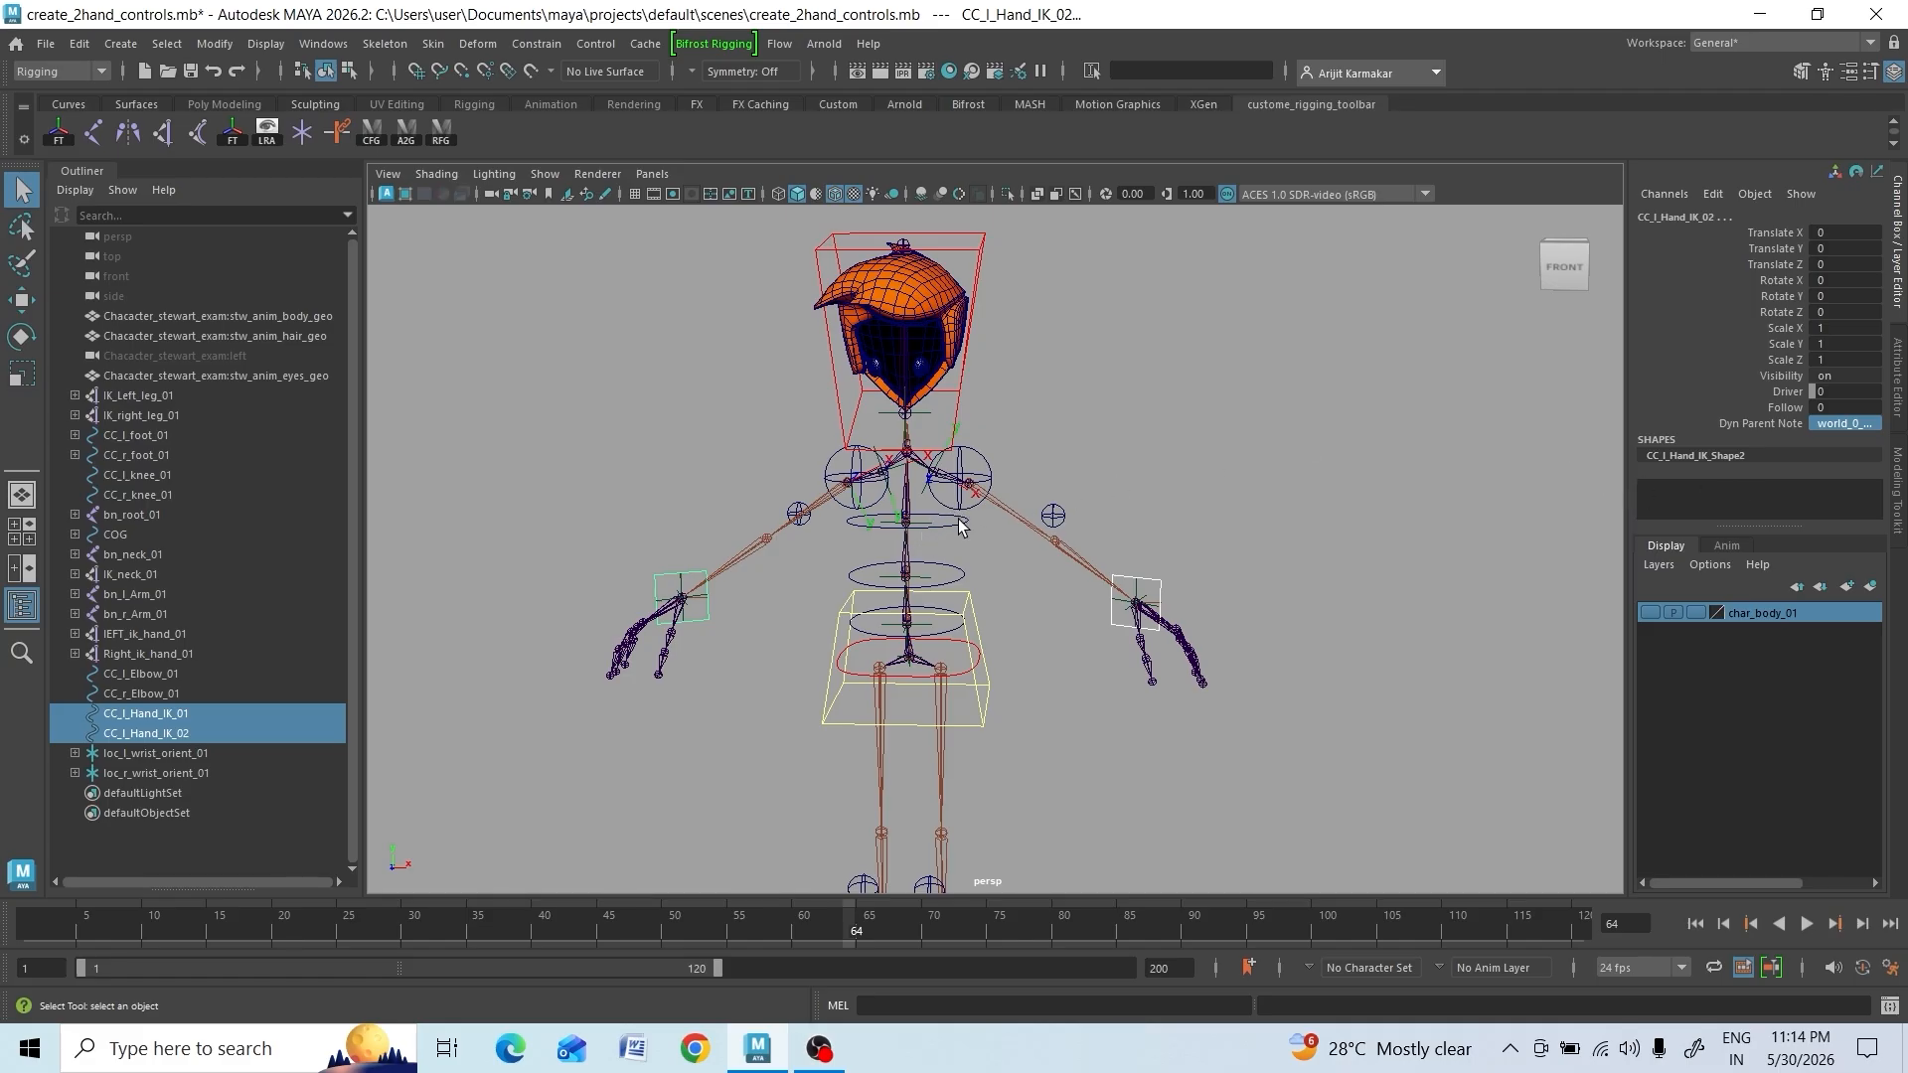
{"action": "left_click", "coordinate": [1824, 407]}
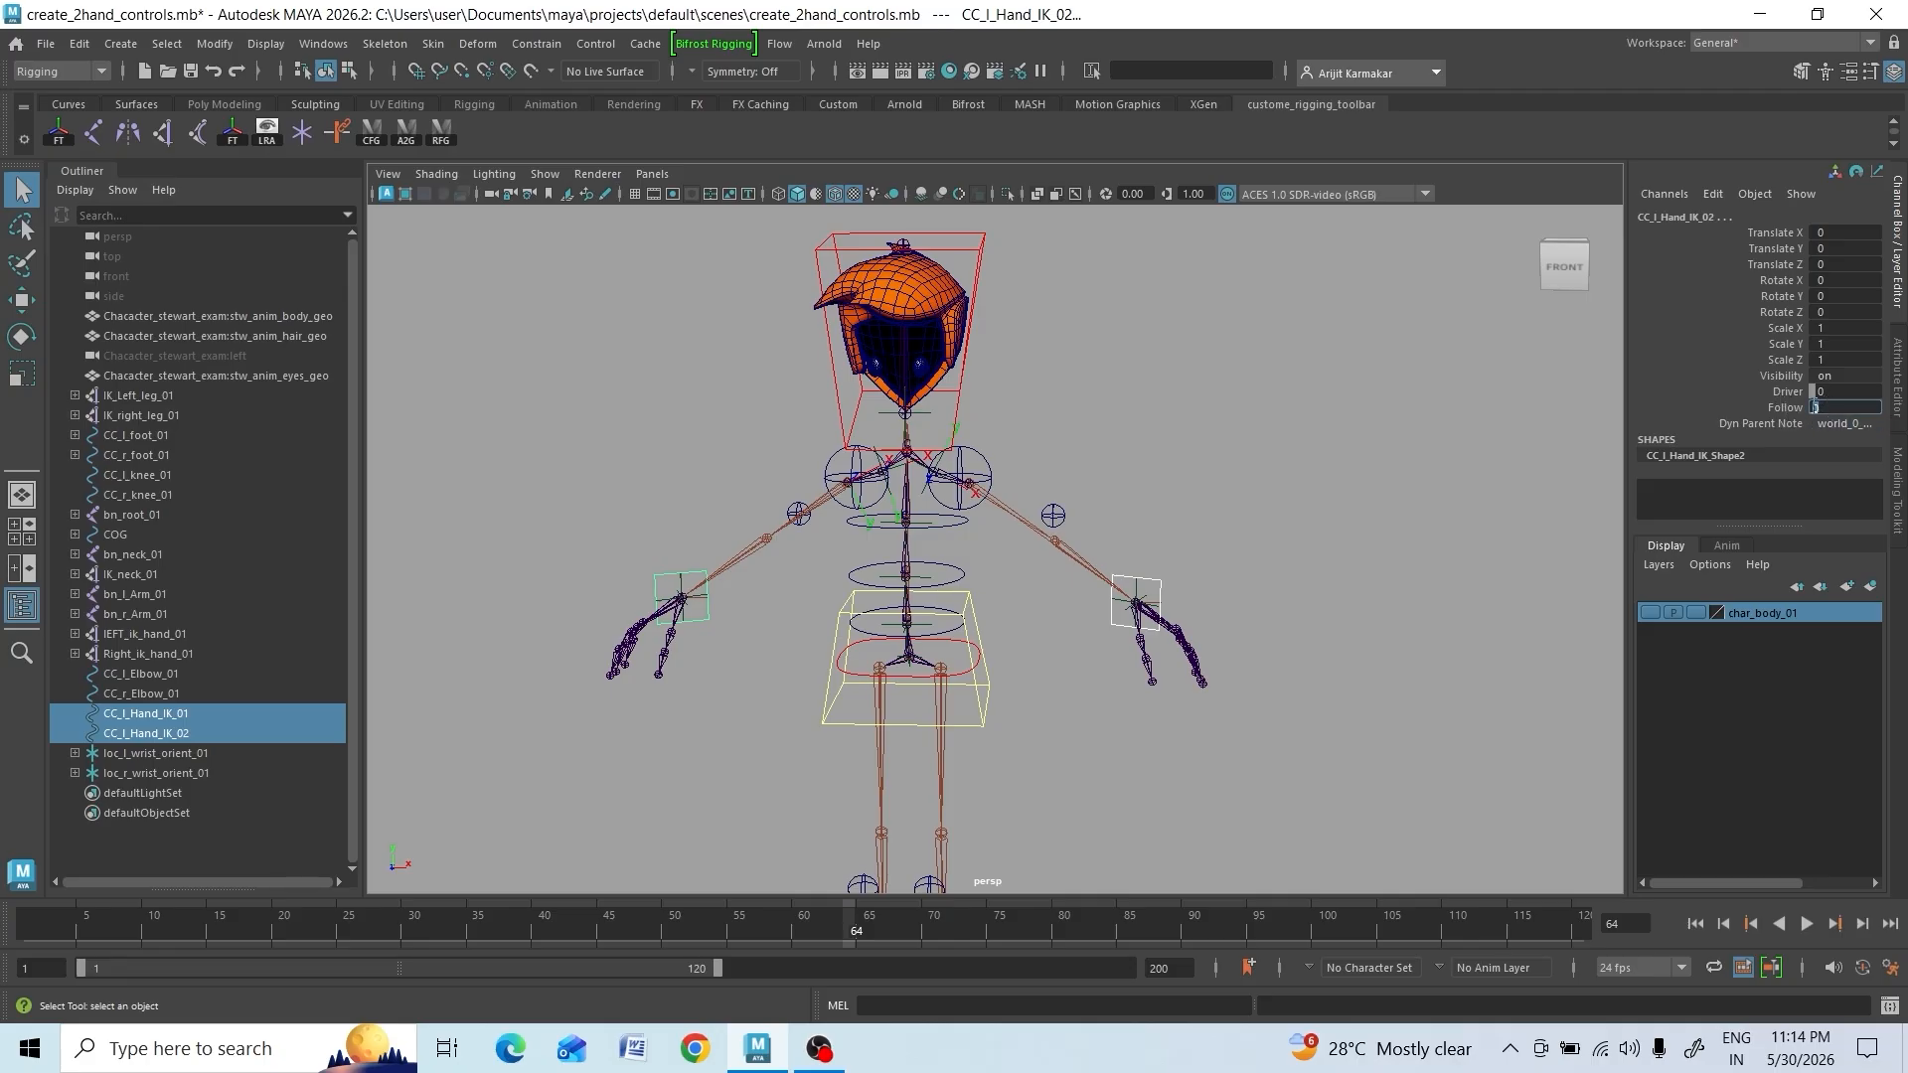
{"action": "type", "text": "1"}
{"action": "key", "text": "Return"}
{"action": "left_click", "coordinate": [1822, 409]}
{"action": "key", "text": "Return"}
Group the CC_l_Hand_IK_01 and CC_l_Elbow_01 controls as grp_ccs_l_hand_IK_01 with a MEL group -n command
{"action": "left_click", "coordinate": [1324, 510]}
{"action": "left_click", "coordinate": [1124, 582]}
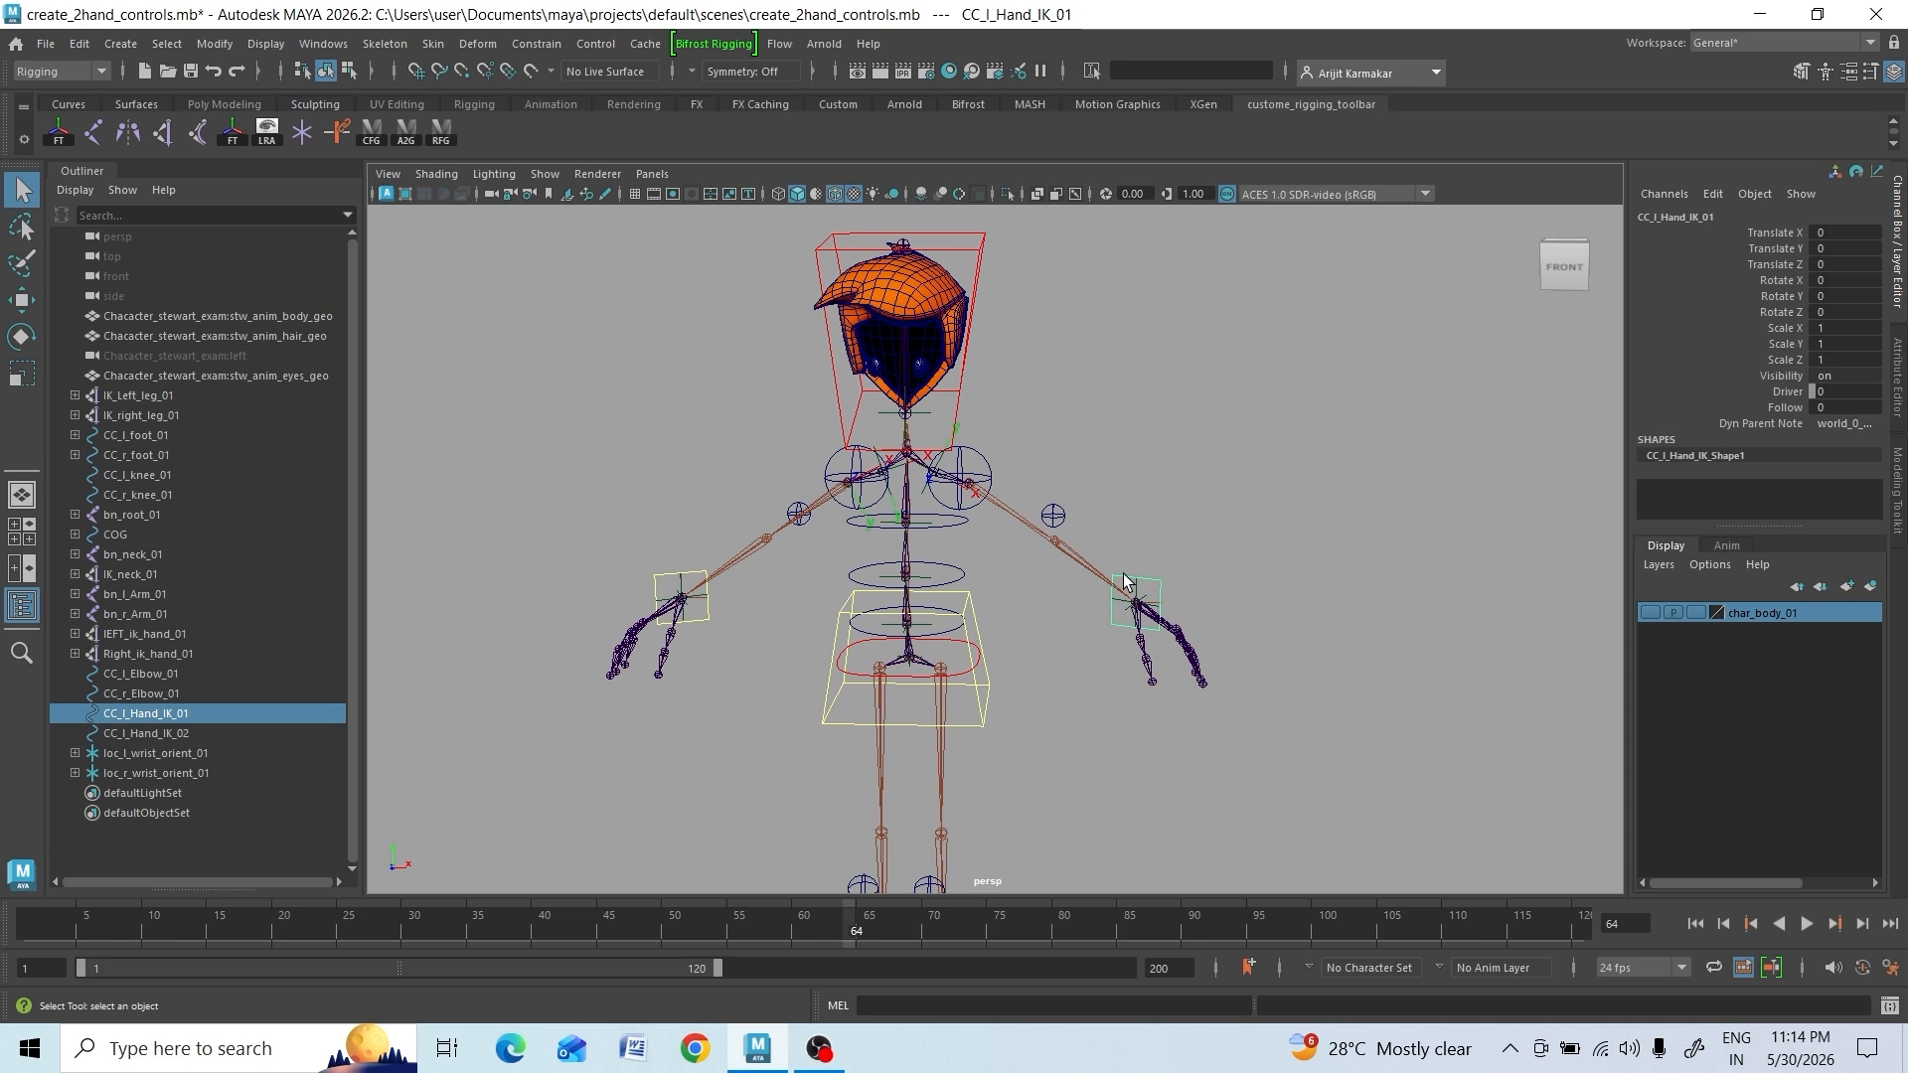
{"action": "left_click", "coordinate": [1054, 515], "text": "shift"}
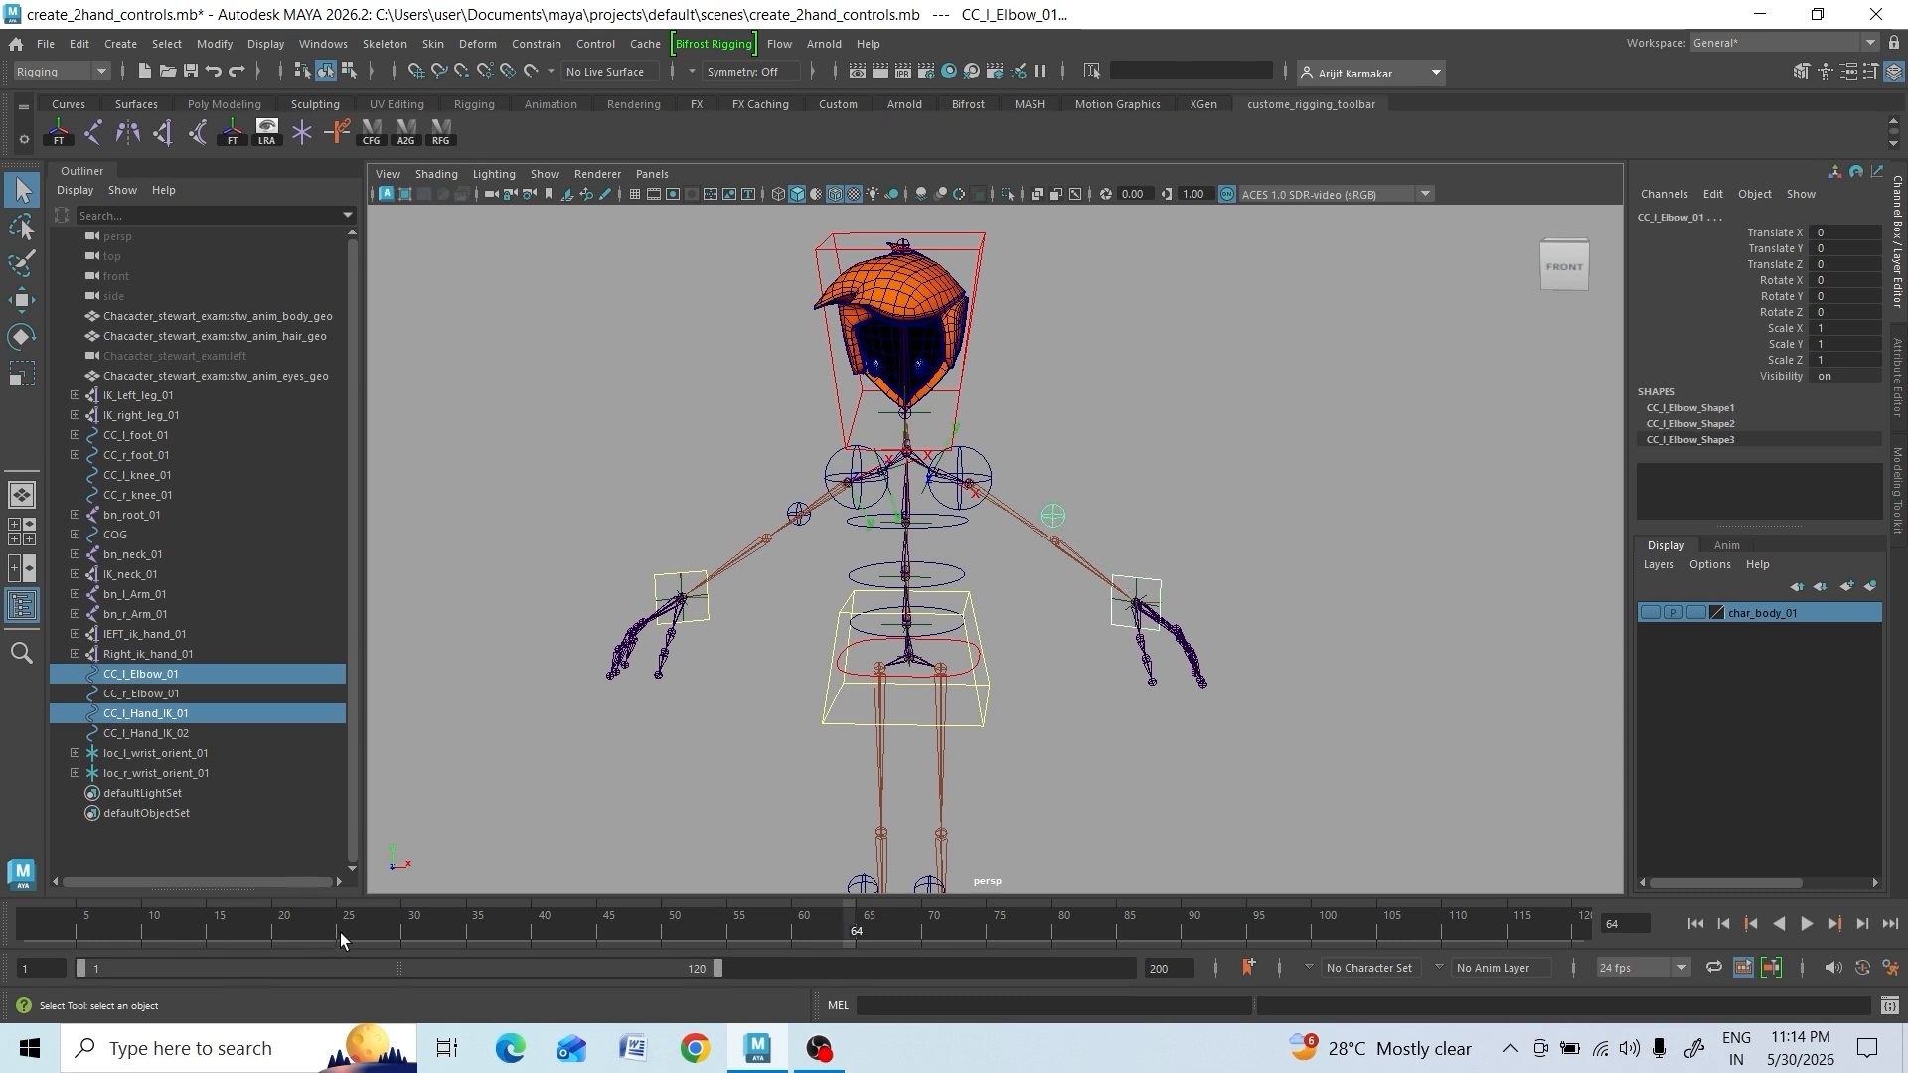
{"action": "mouse_move", "coordinate": [1159, 497]}
{"action": "left_mouse_down", "text": "alt"}
{"action": "mouse_move", "coordinate": [1193, 494]}
{"action": "mouse_move", "coordinate": [1185, 519]}
{"action": "left_mouse_up", "text": "alt"}
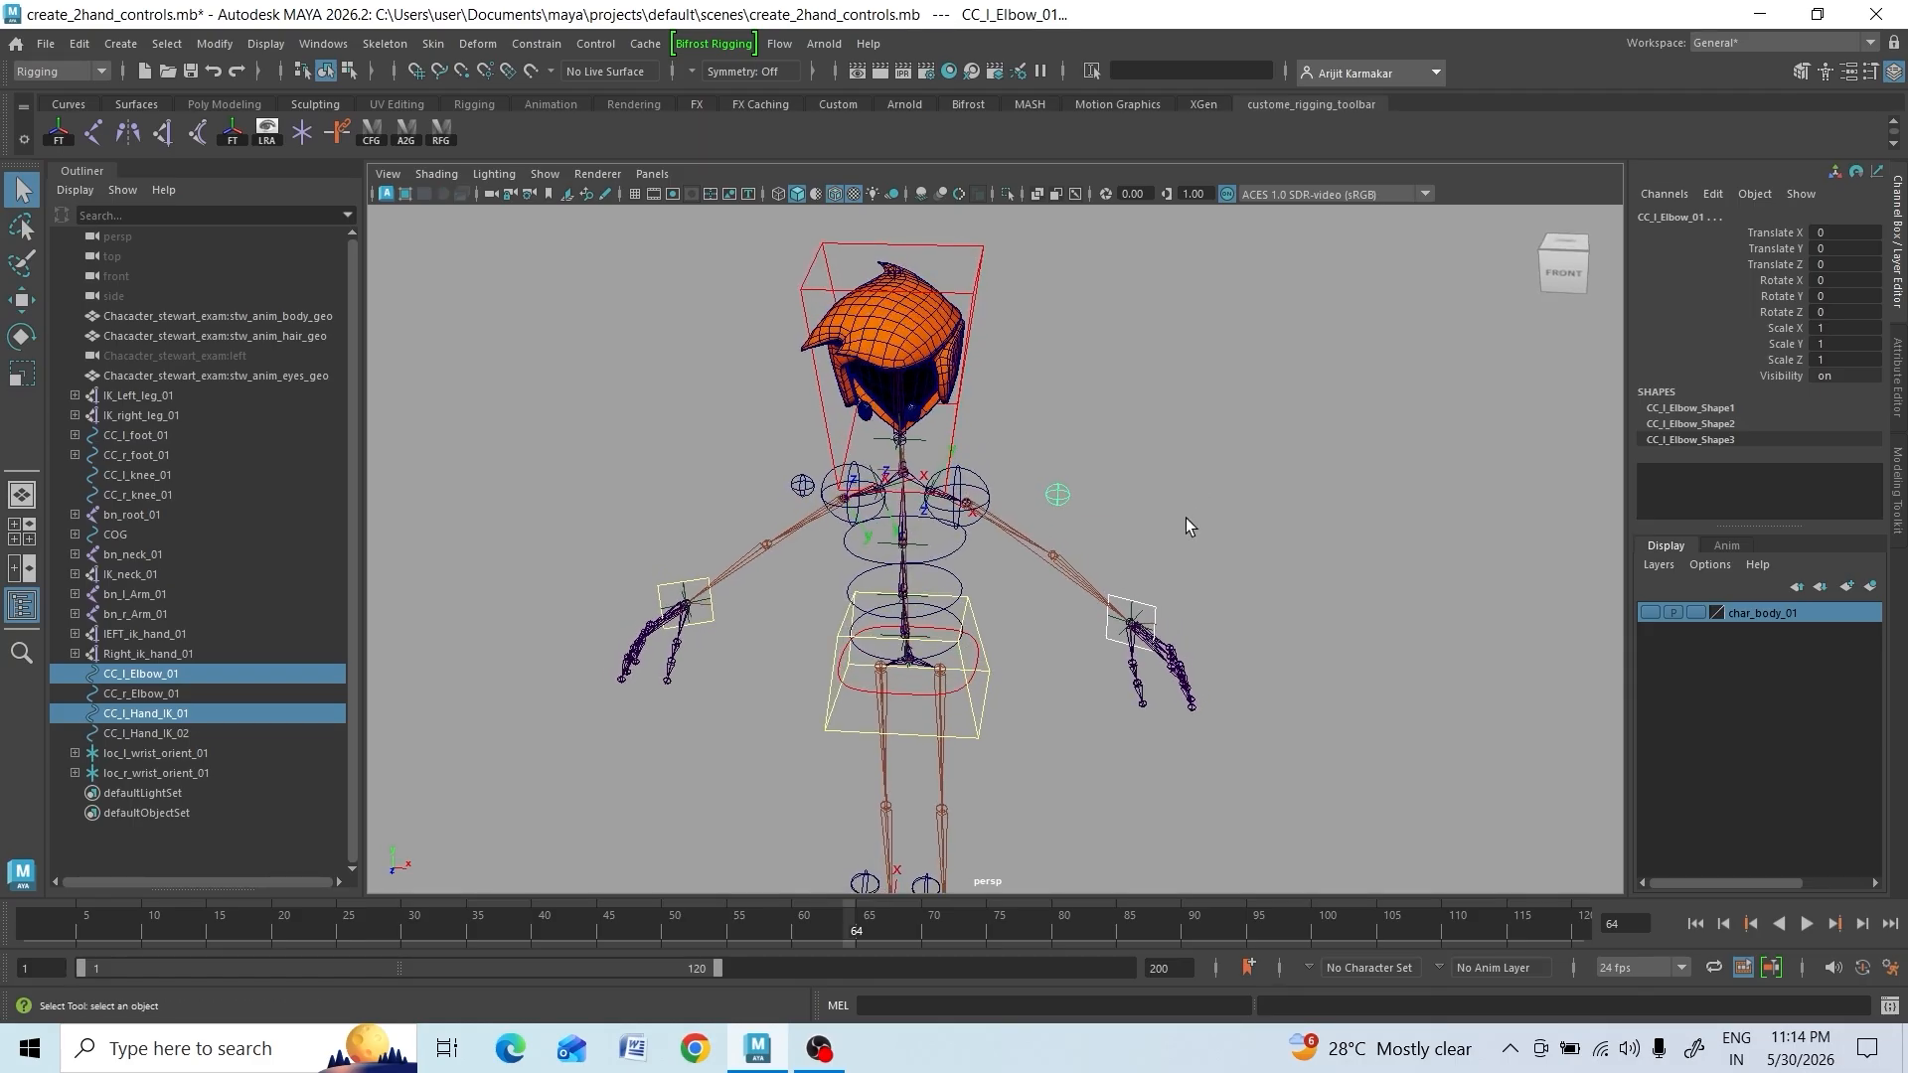
{"action": "left_click", "coordinate": [907, 1006]}
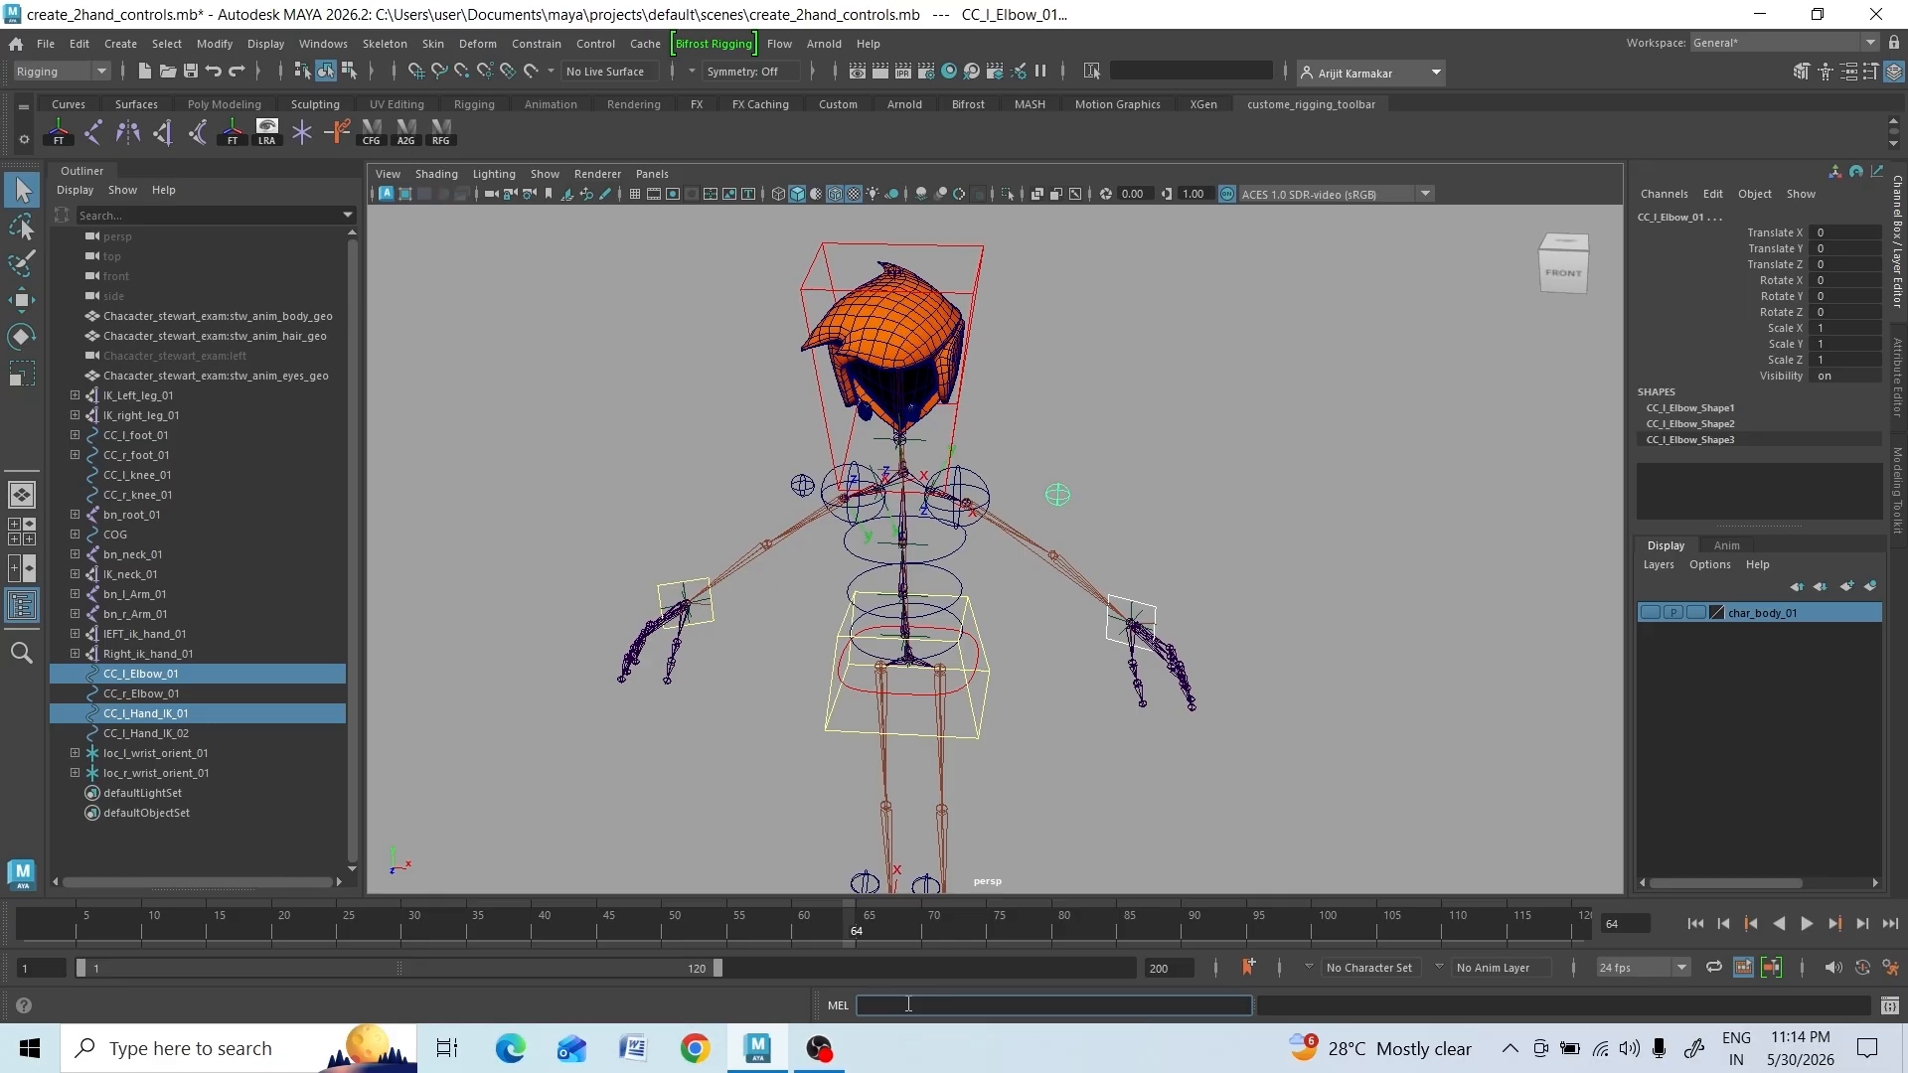
{"action": "type", "text": "p"}
{"action": "type", "text": "_CC"}
{"action": "key", "text": "BackSpace"}
{"action": "type", "text": "and_"}
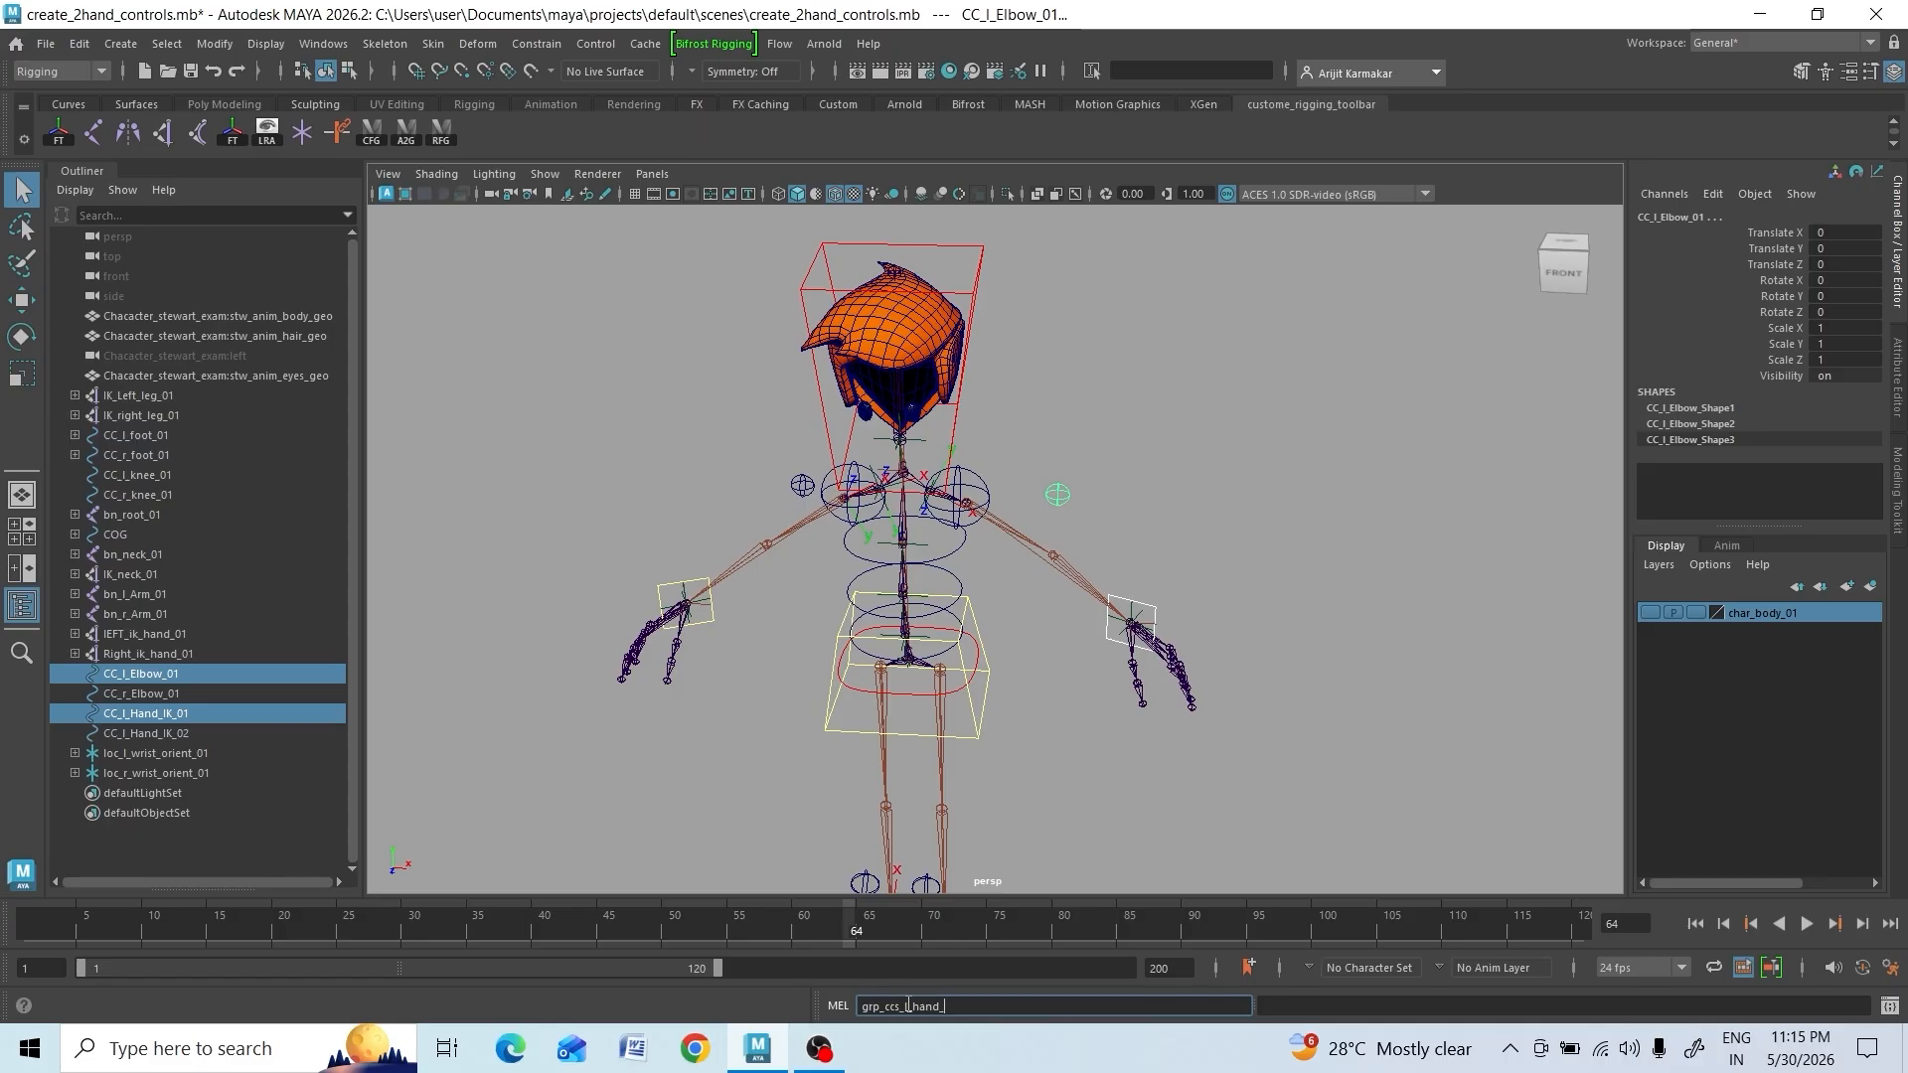
{"action": "type", "text": "IK_01"}
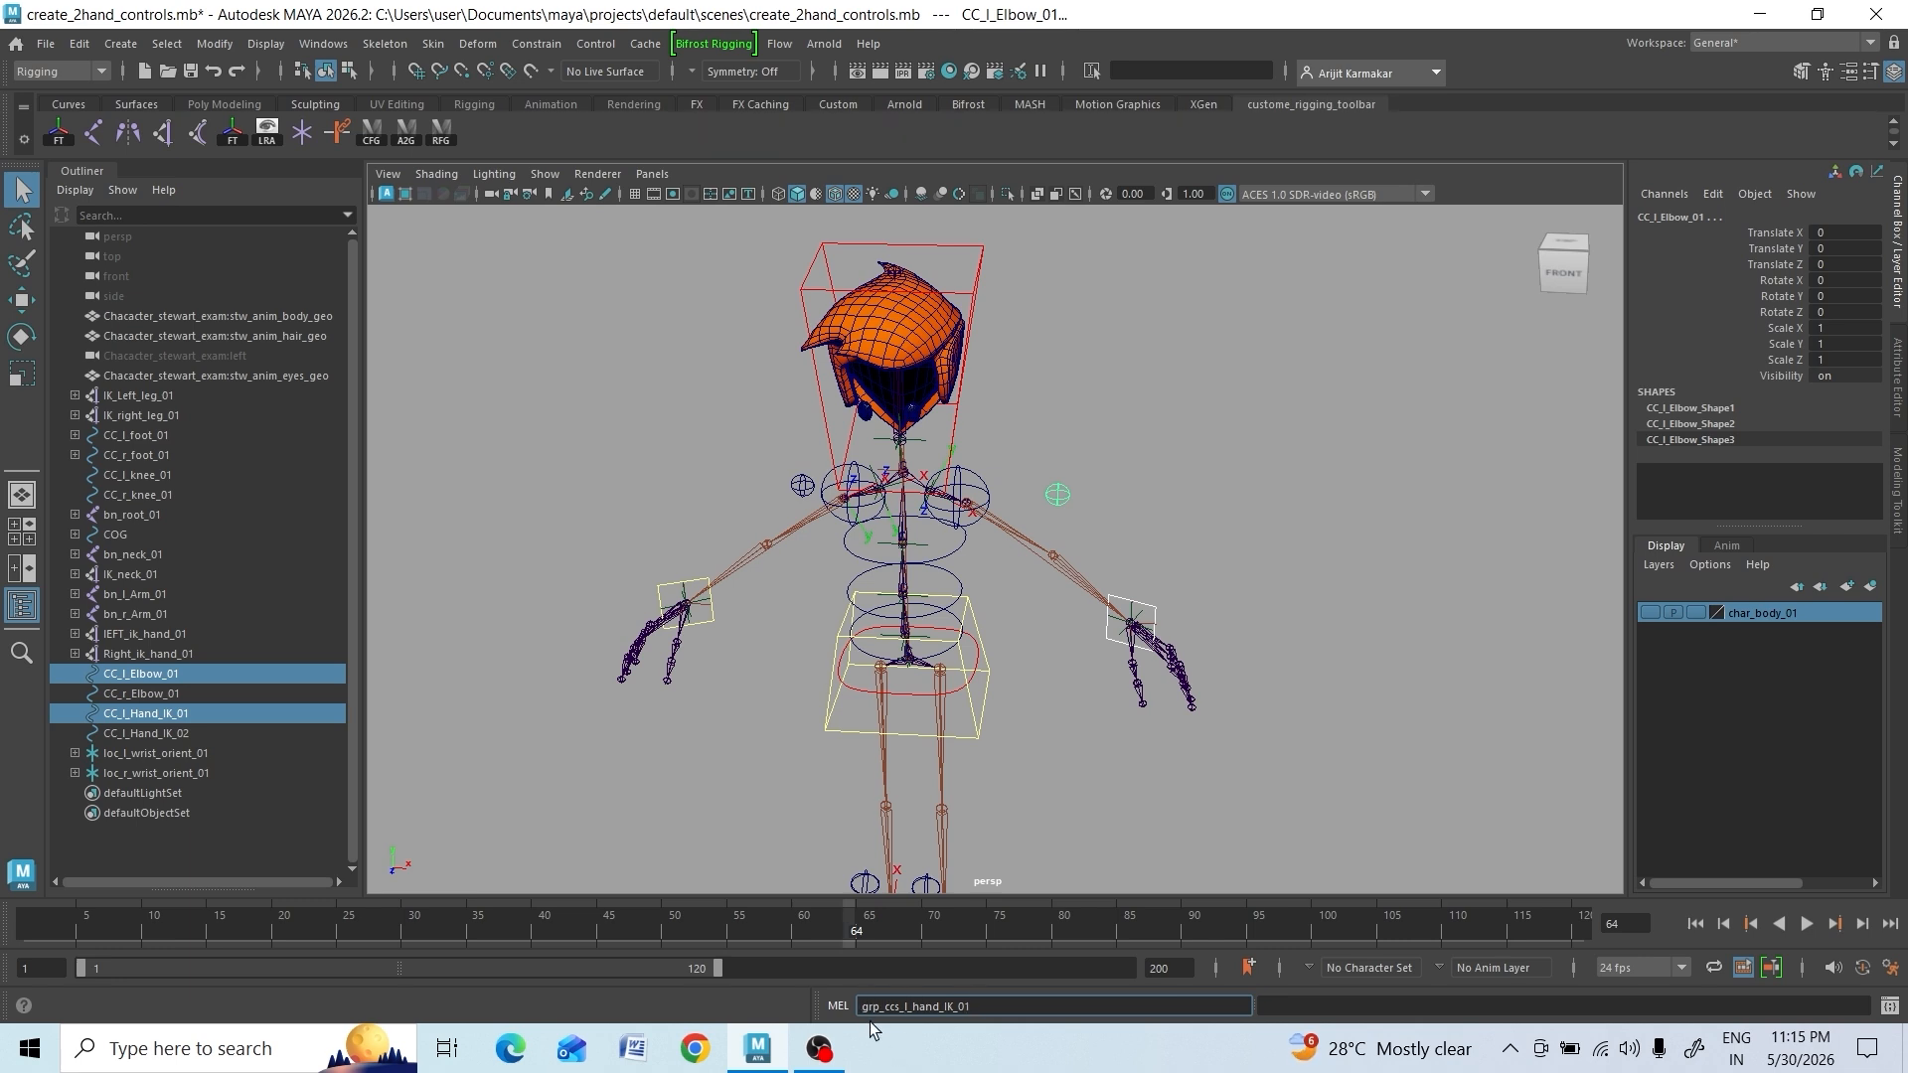
{"action": "type", "text": "group"}
{"action": "type", "text": "-n"}
{"action": "left_click", "coordinate": [896, 1006]}
{"action": "key", "text": "Return"}
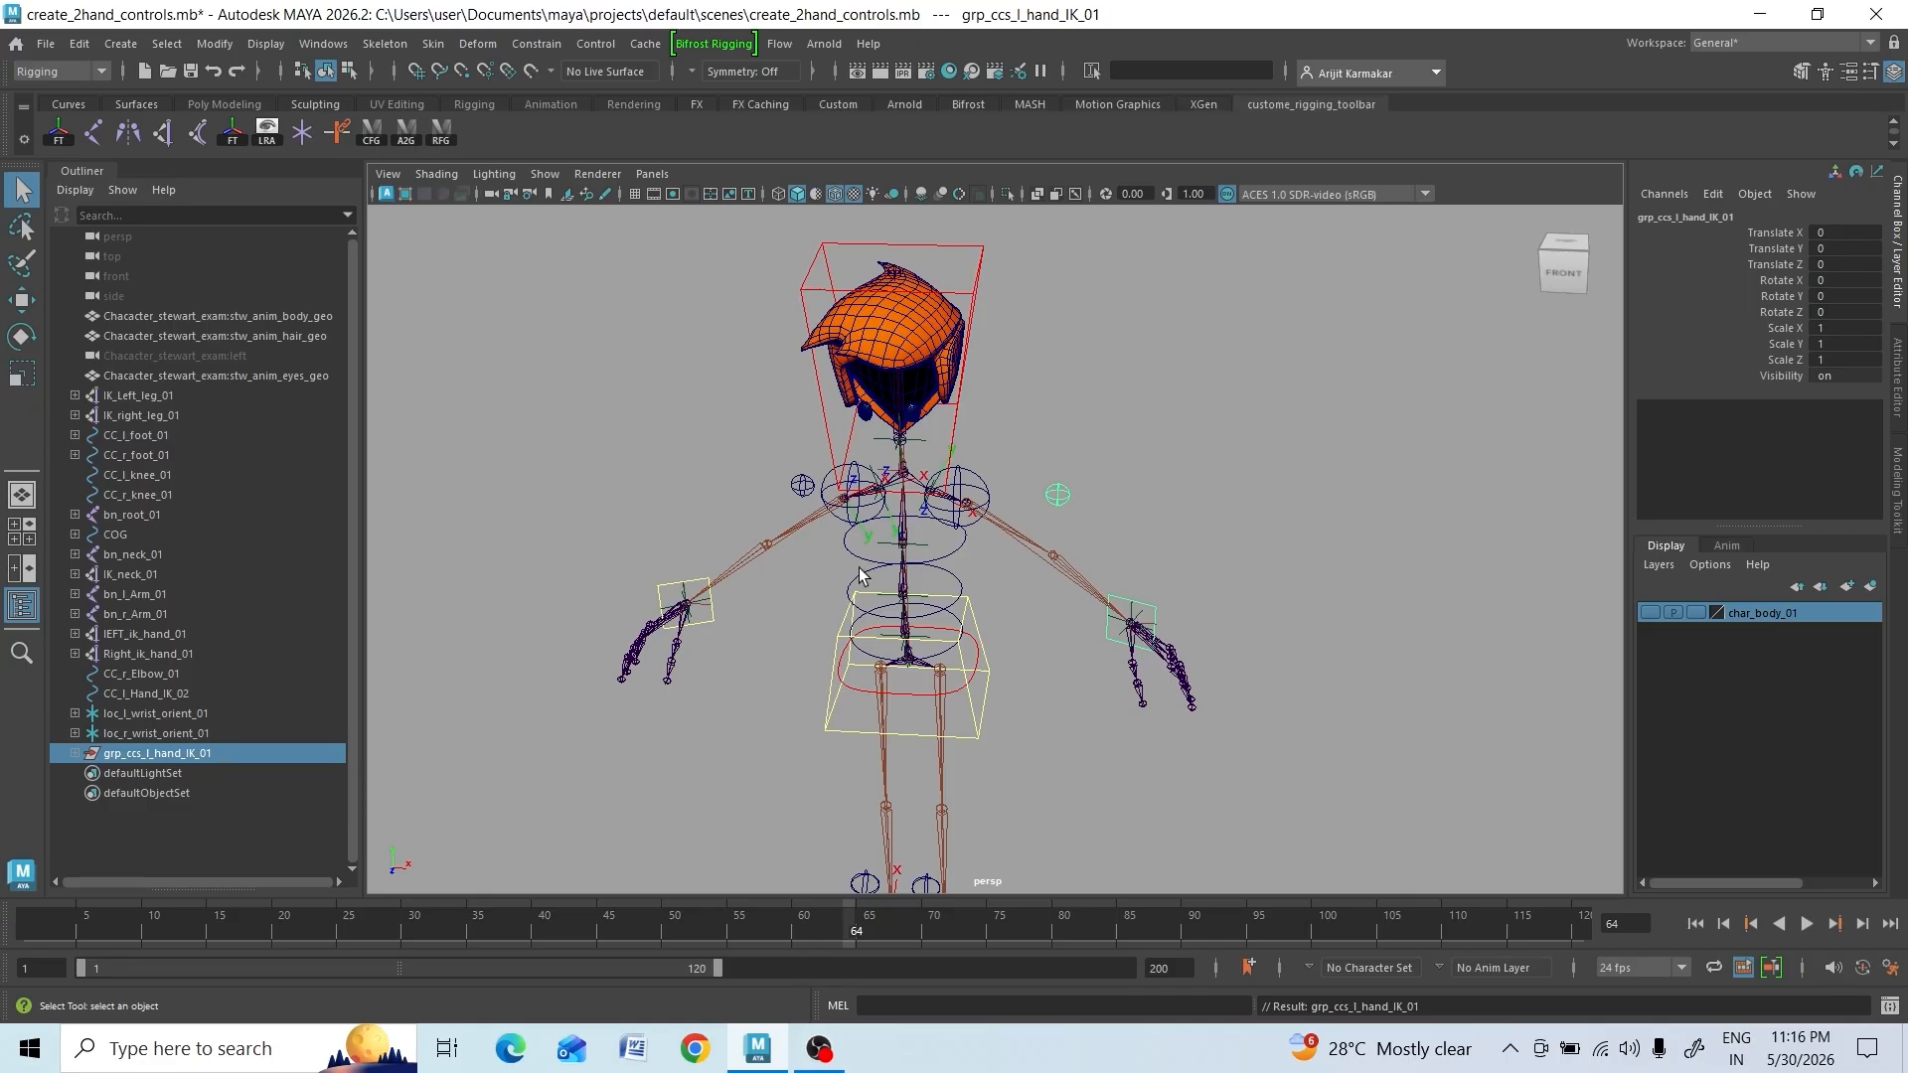
Parent-constrain grp_ccs_l_hand_IK_01 to the CC_chest_01 control with Maintain offset enabled on all translate and rotate axes
{"action": "left_click", "coordinate": [952, 547]}
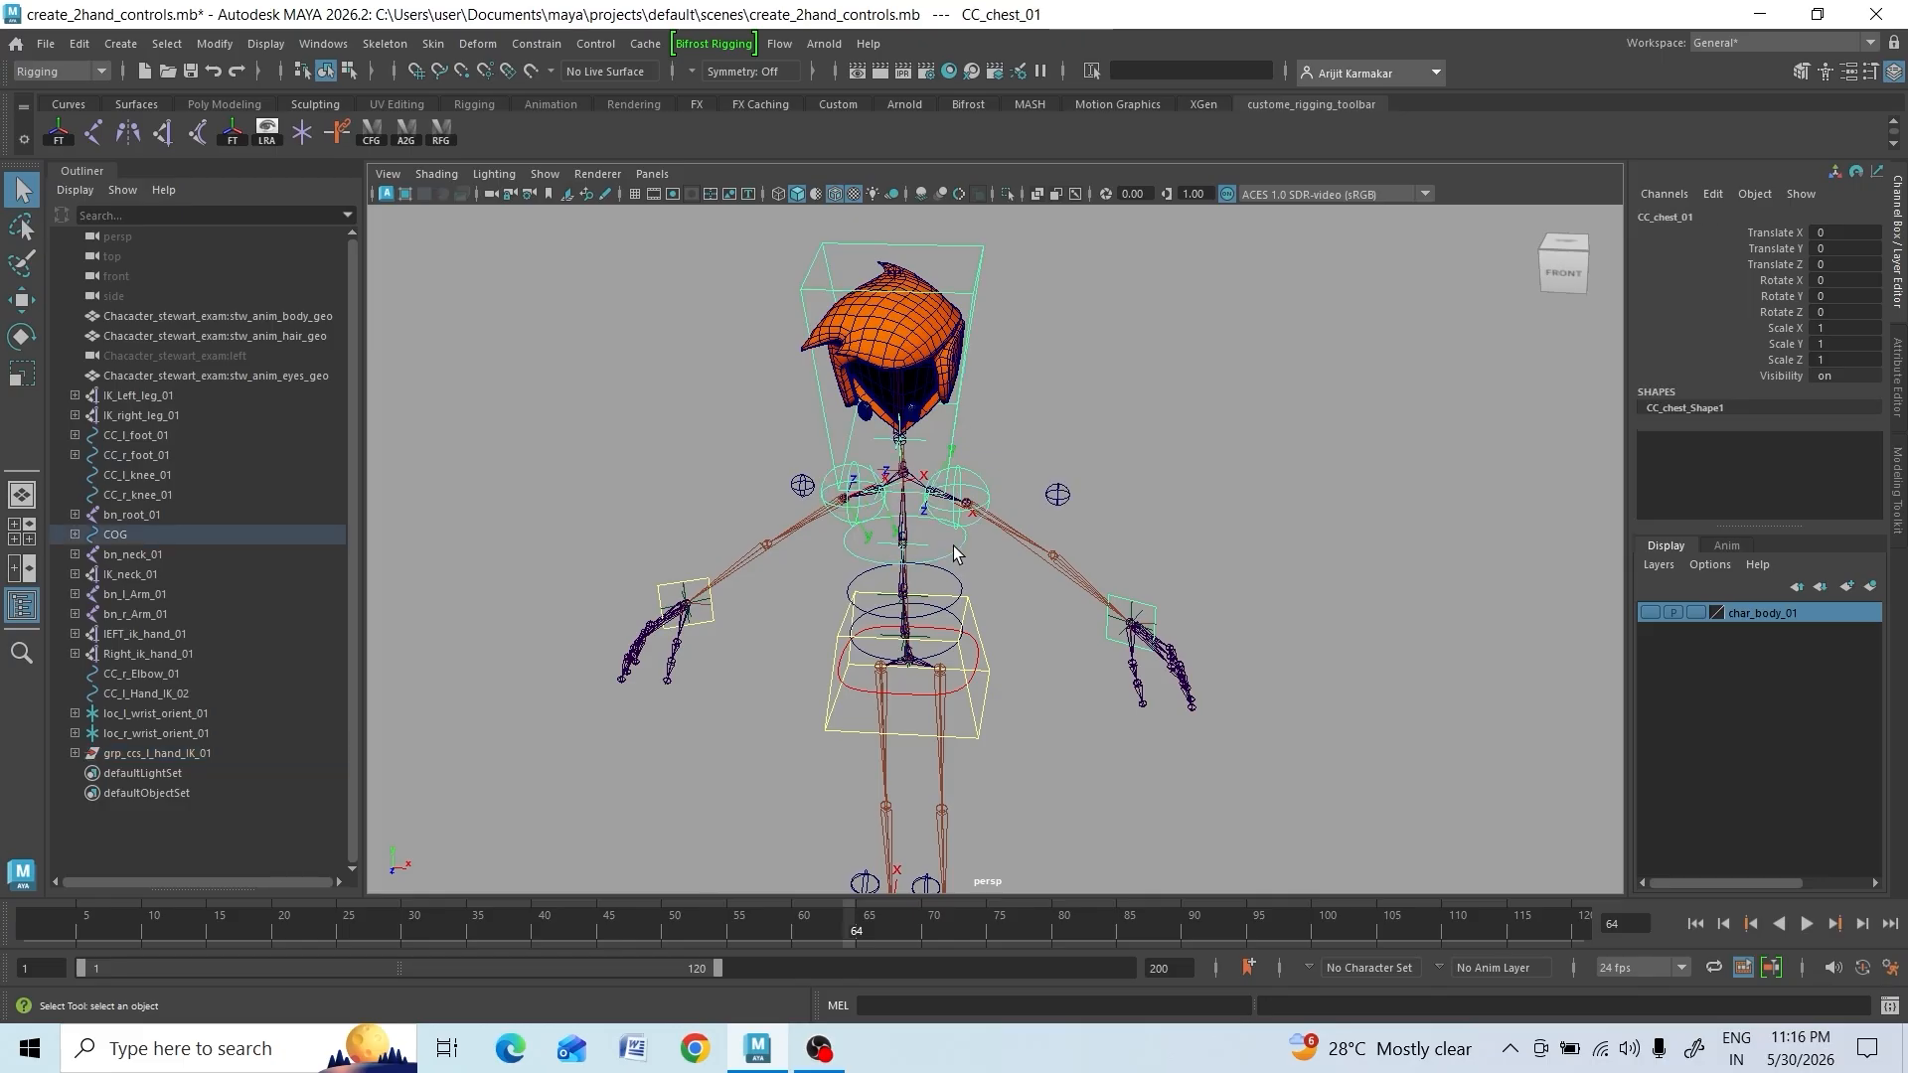
{"action": "left_click", "coordinate": [173, 753]}
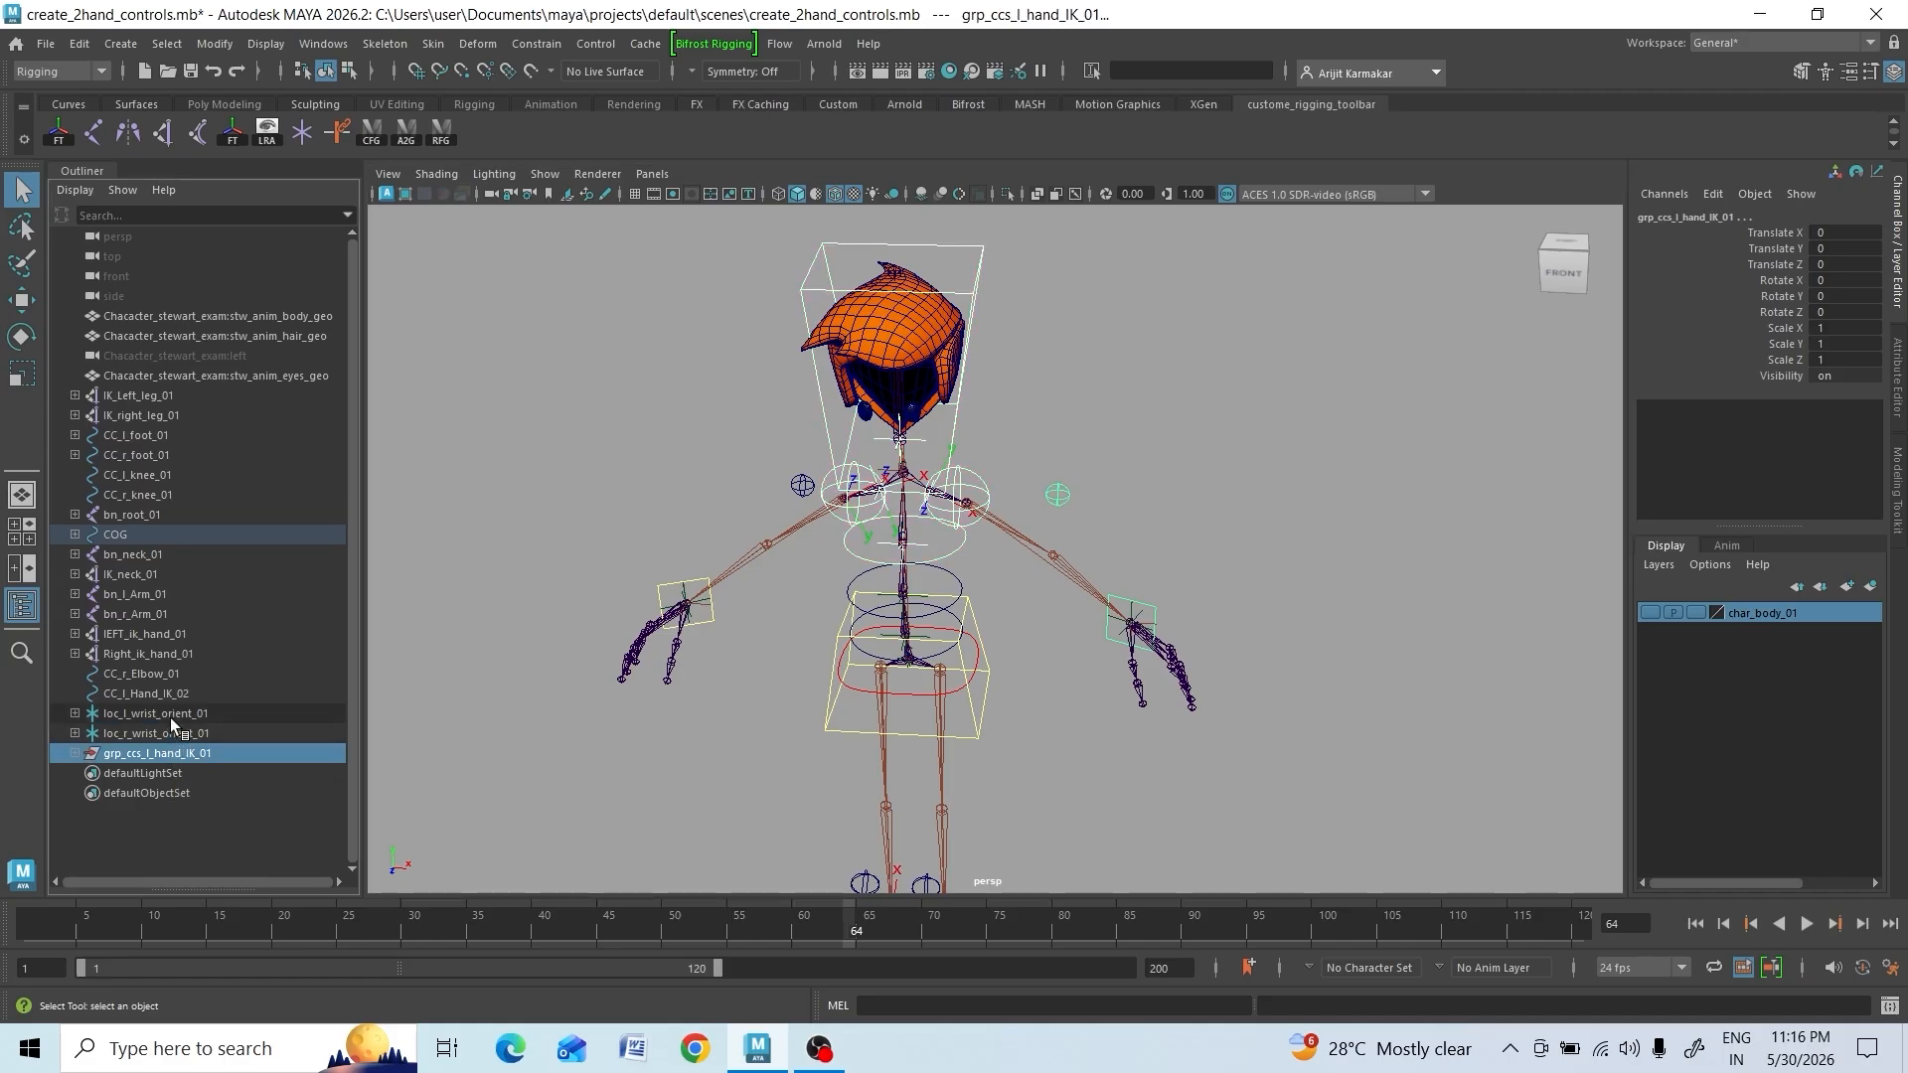
{"action": "key", "text": "f"}
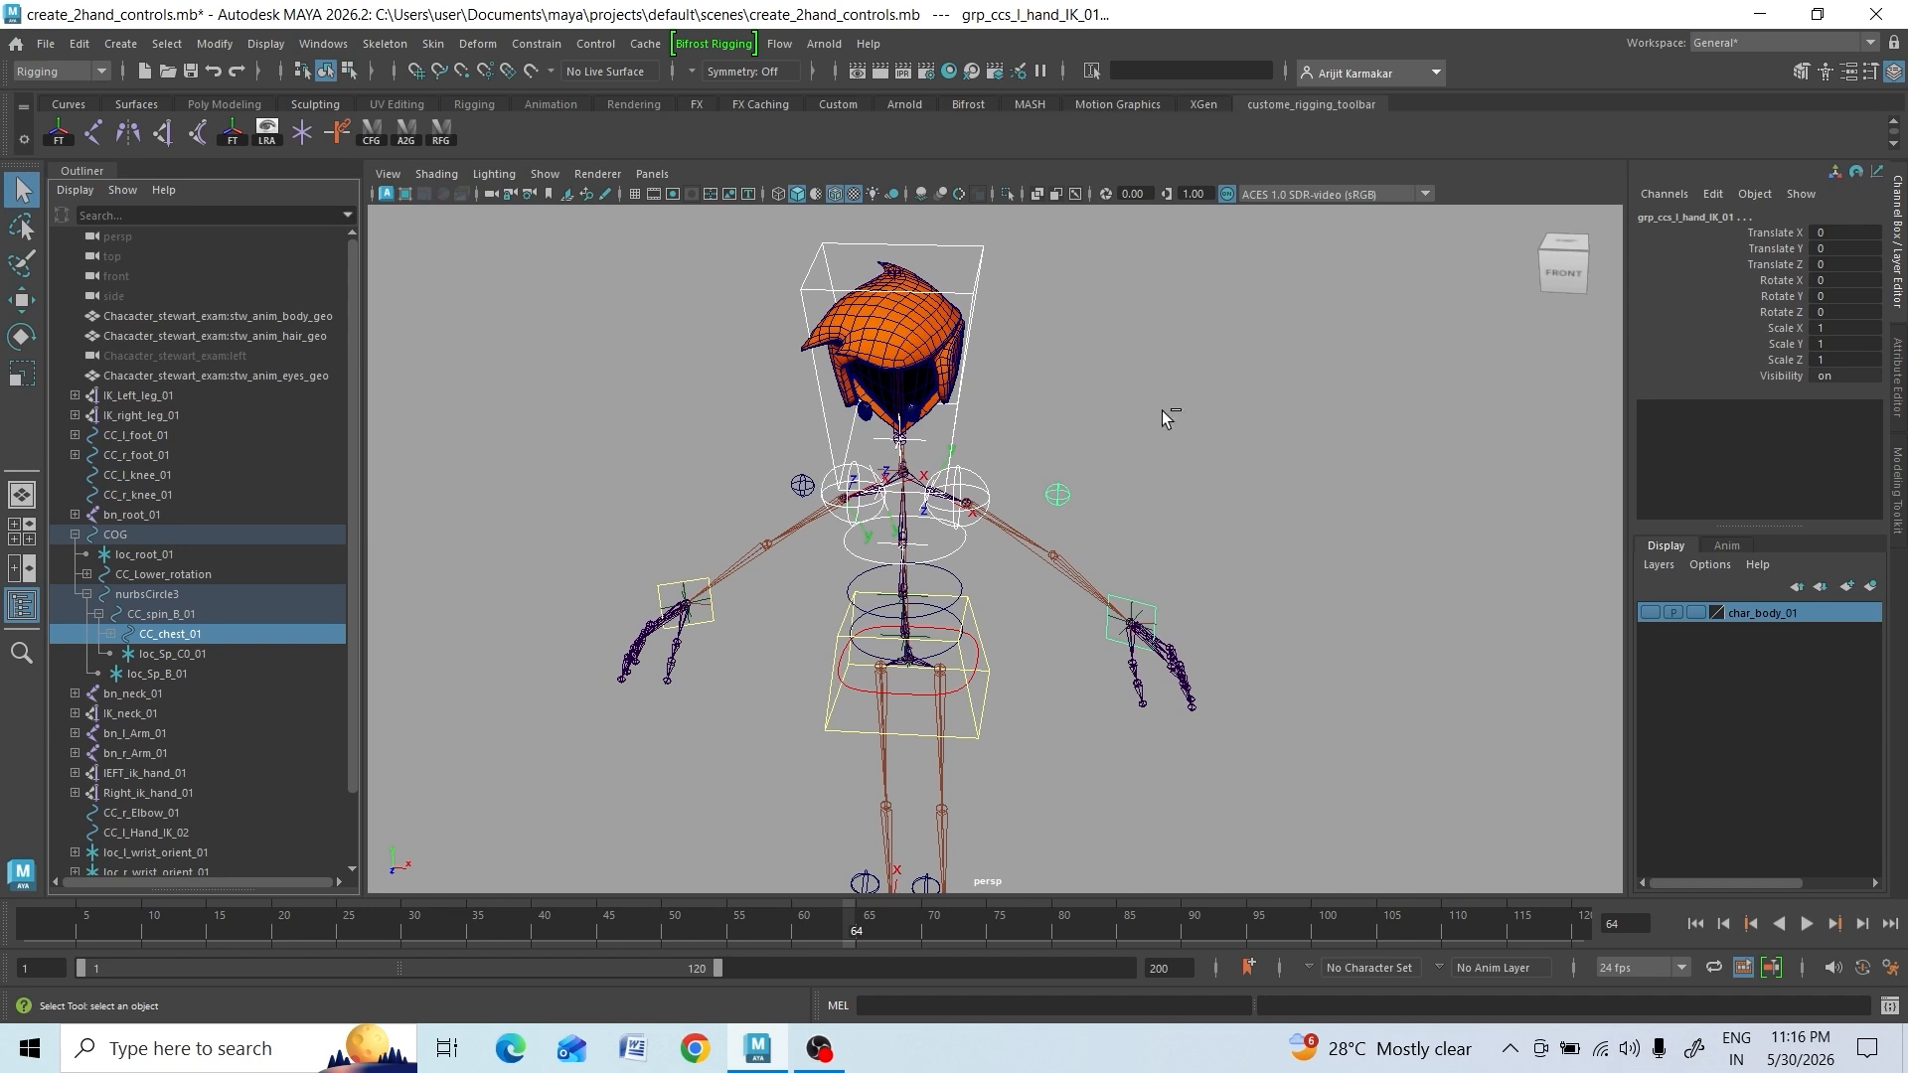
{"action": "scroll", "coordinate": [1154, 475], "scroll_direction": "down", "scroll_amount": 3}
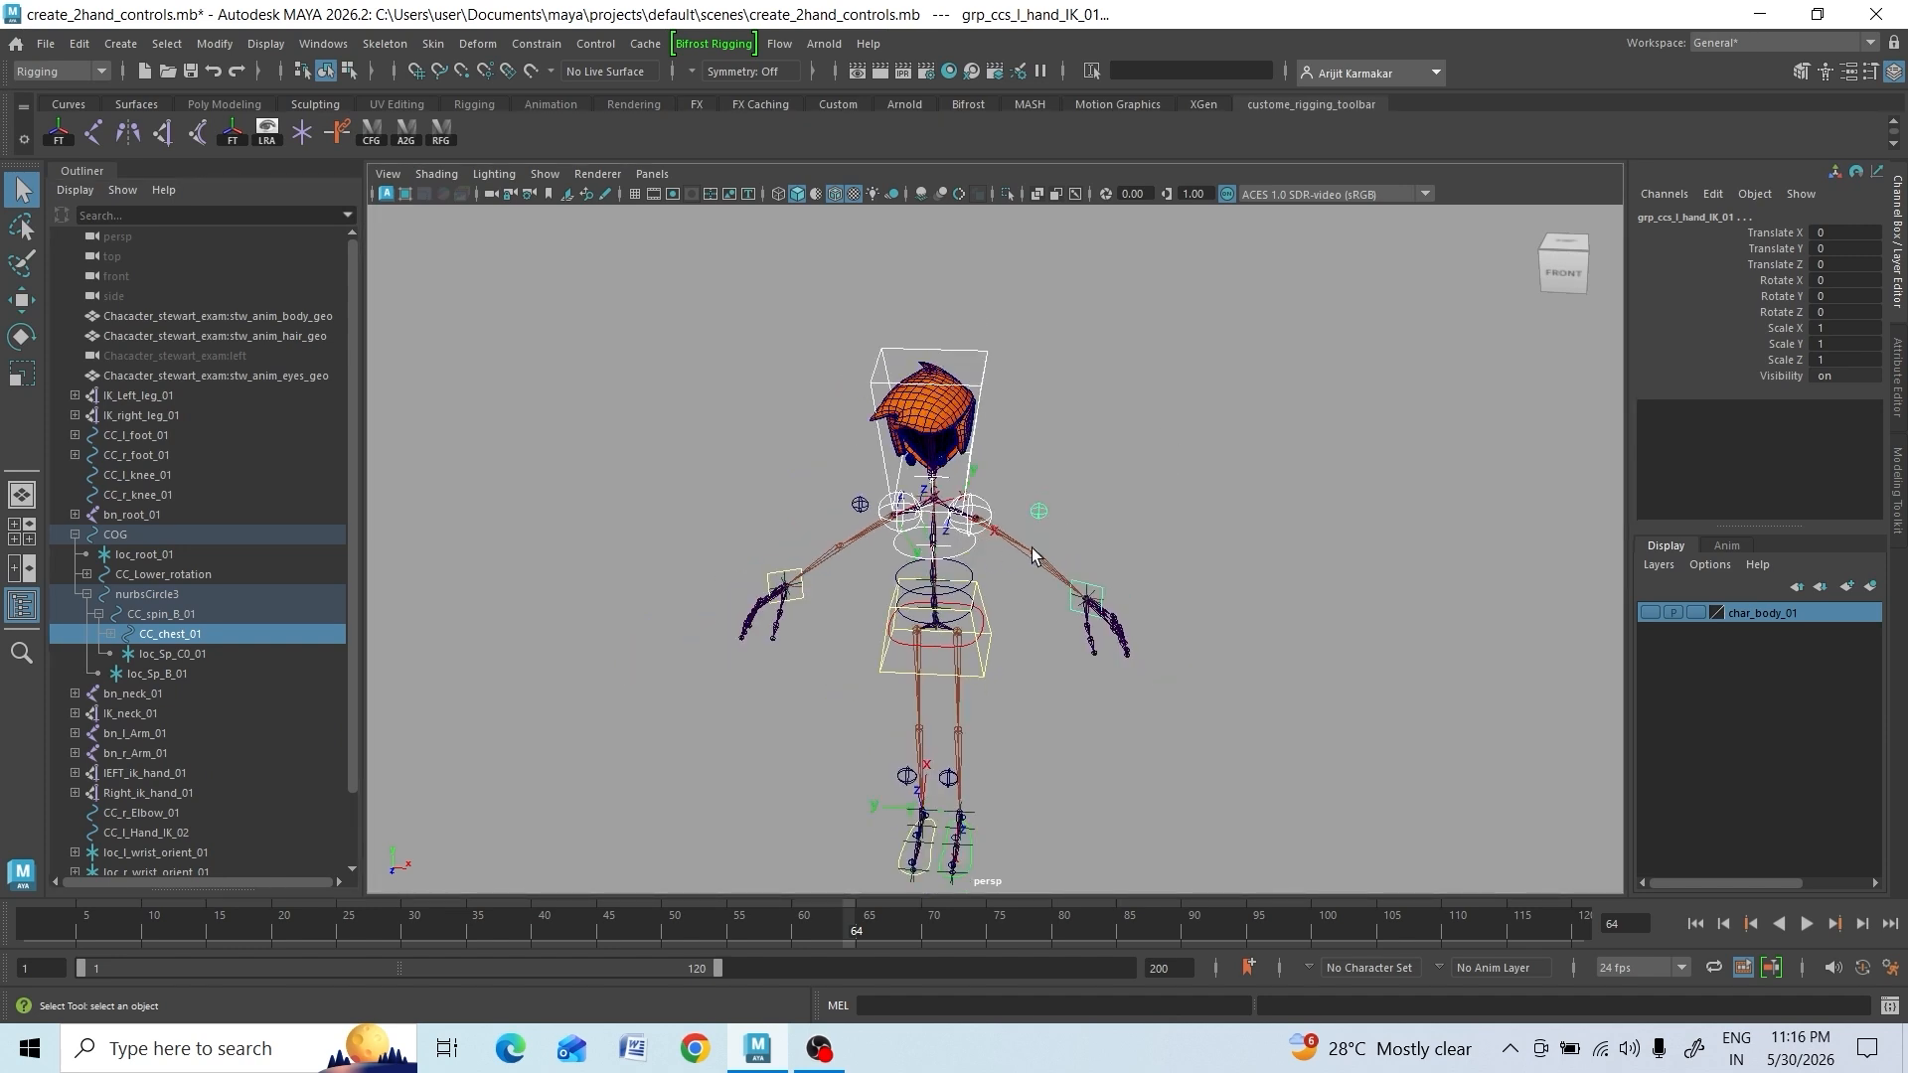
{"action": "left_click", "coordinate": [548, 47]}
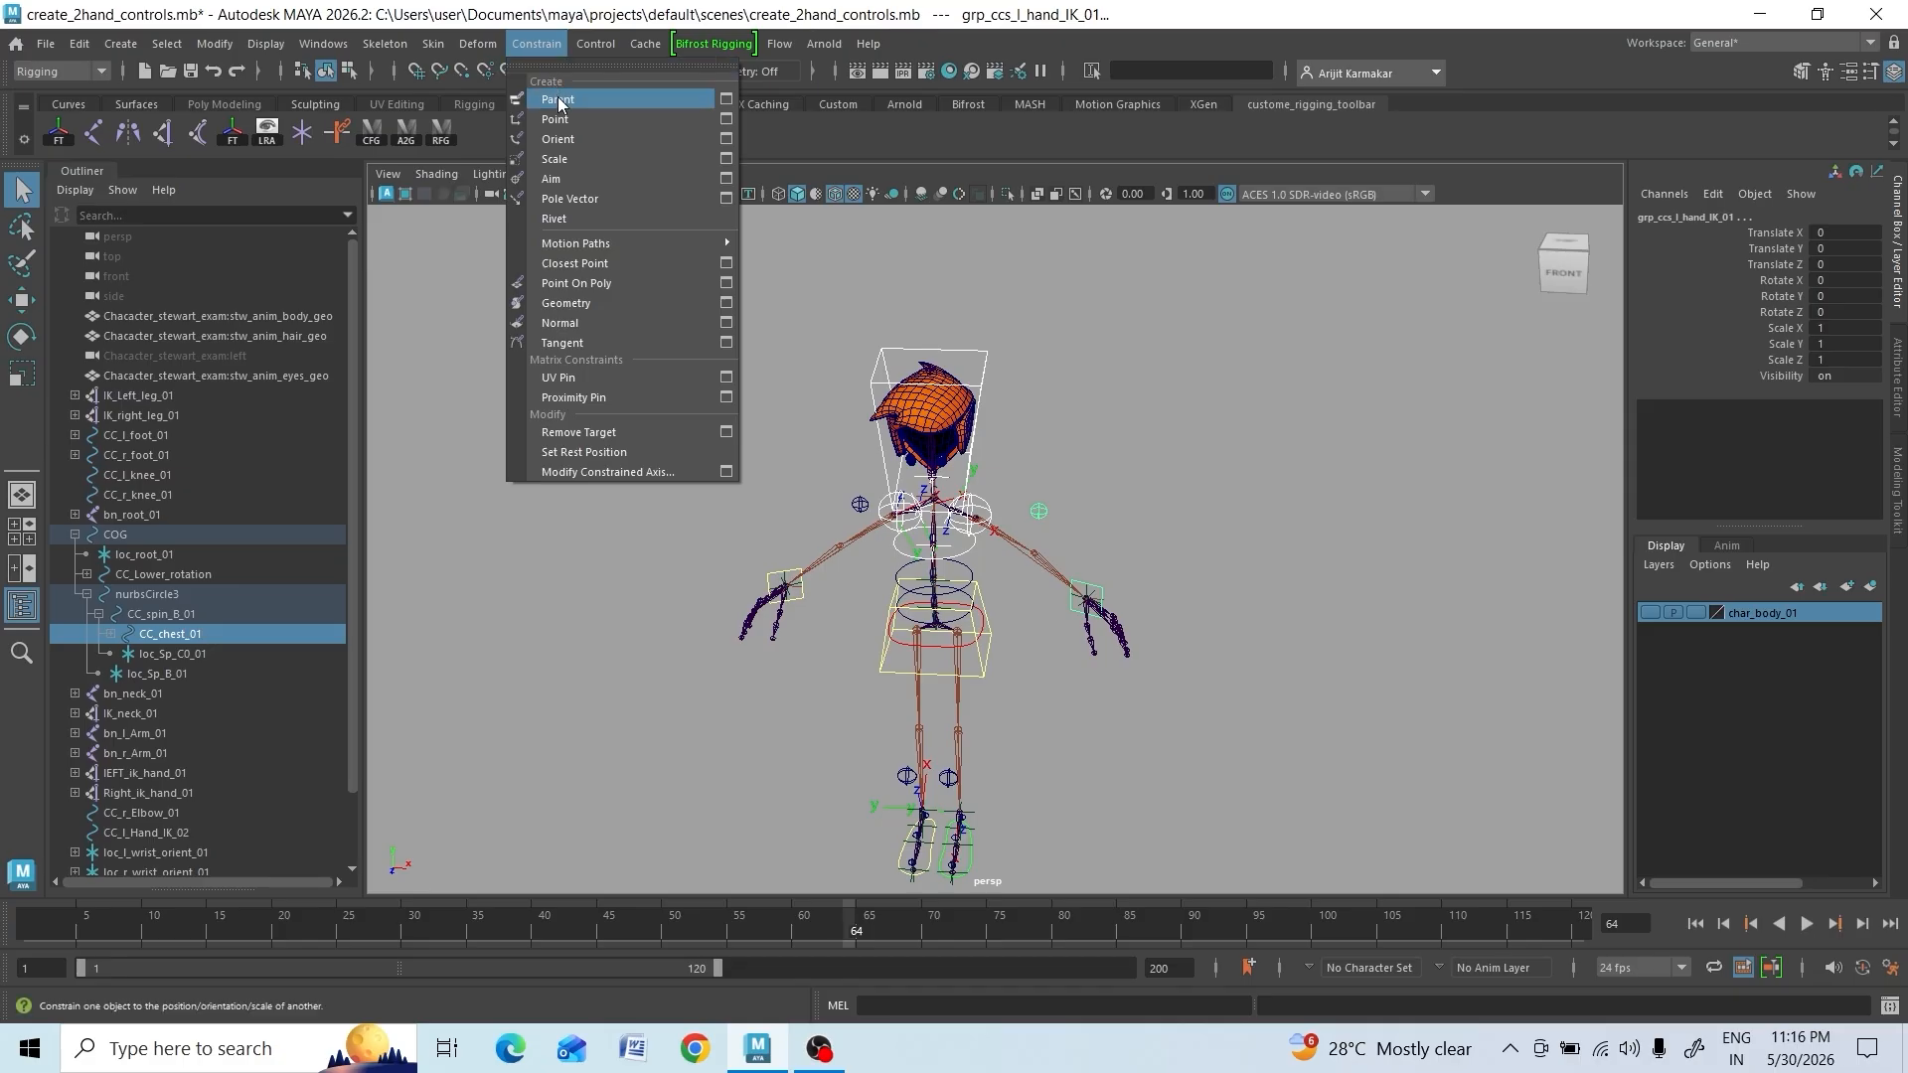
{"action": "left_click", "coordinate": [729, 100]}
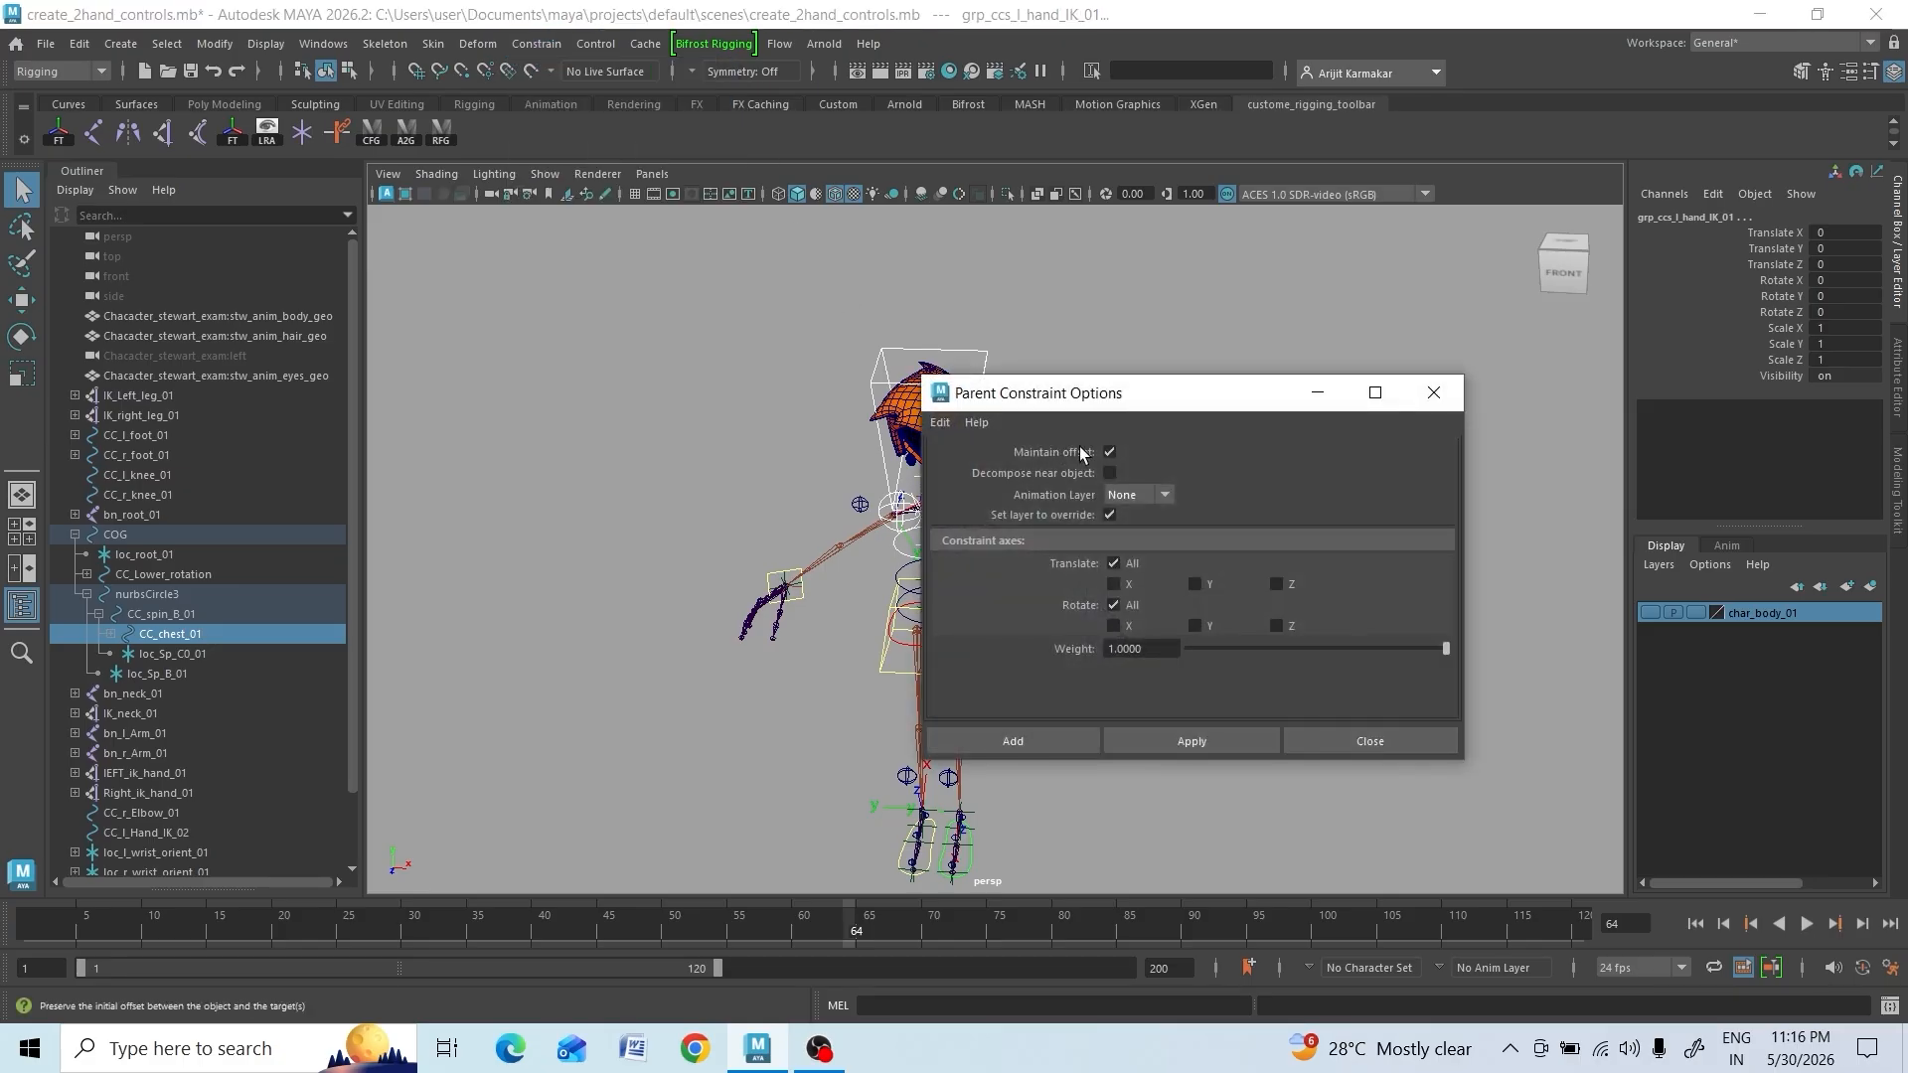
{"action": "left_click", "coordinate": [1013, 743]}
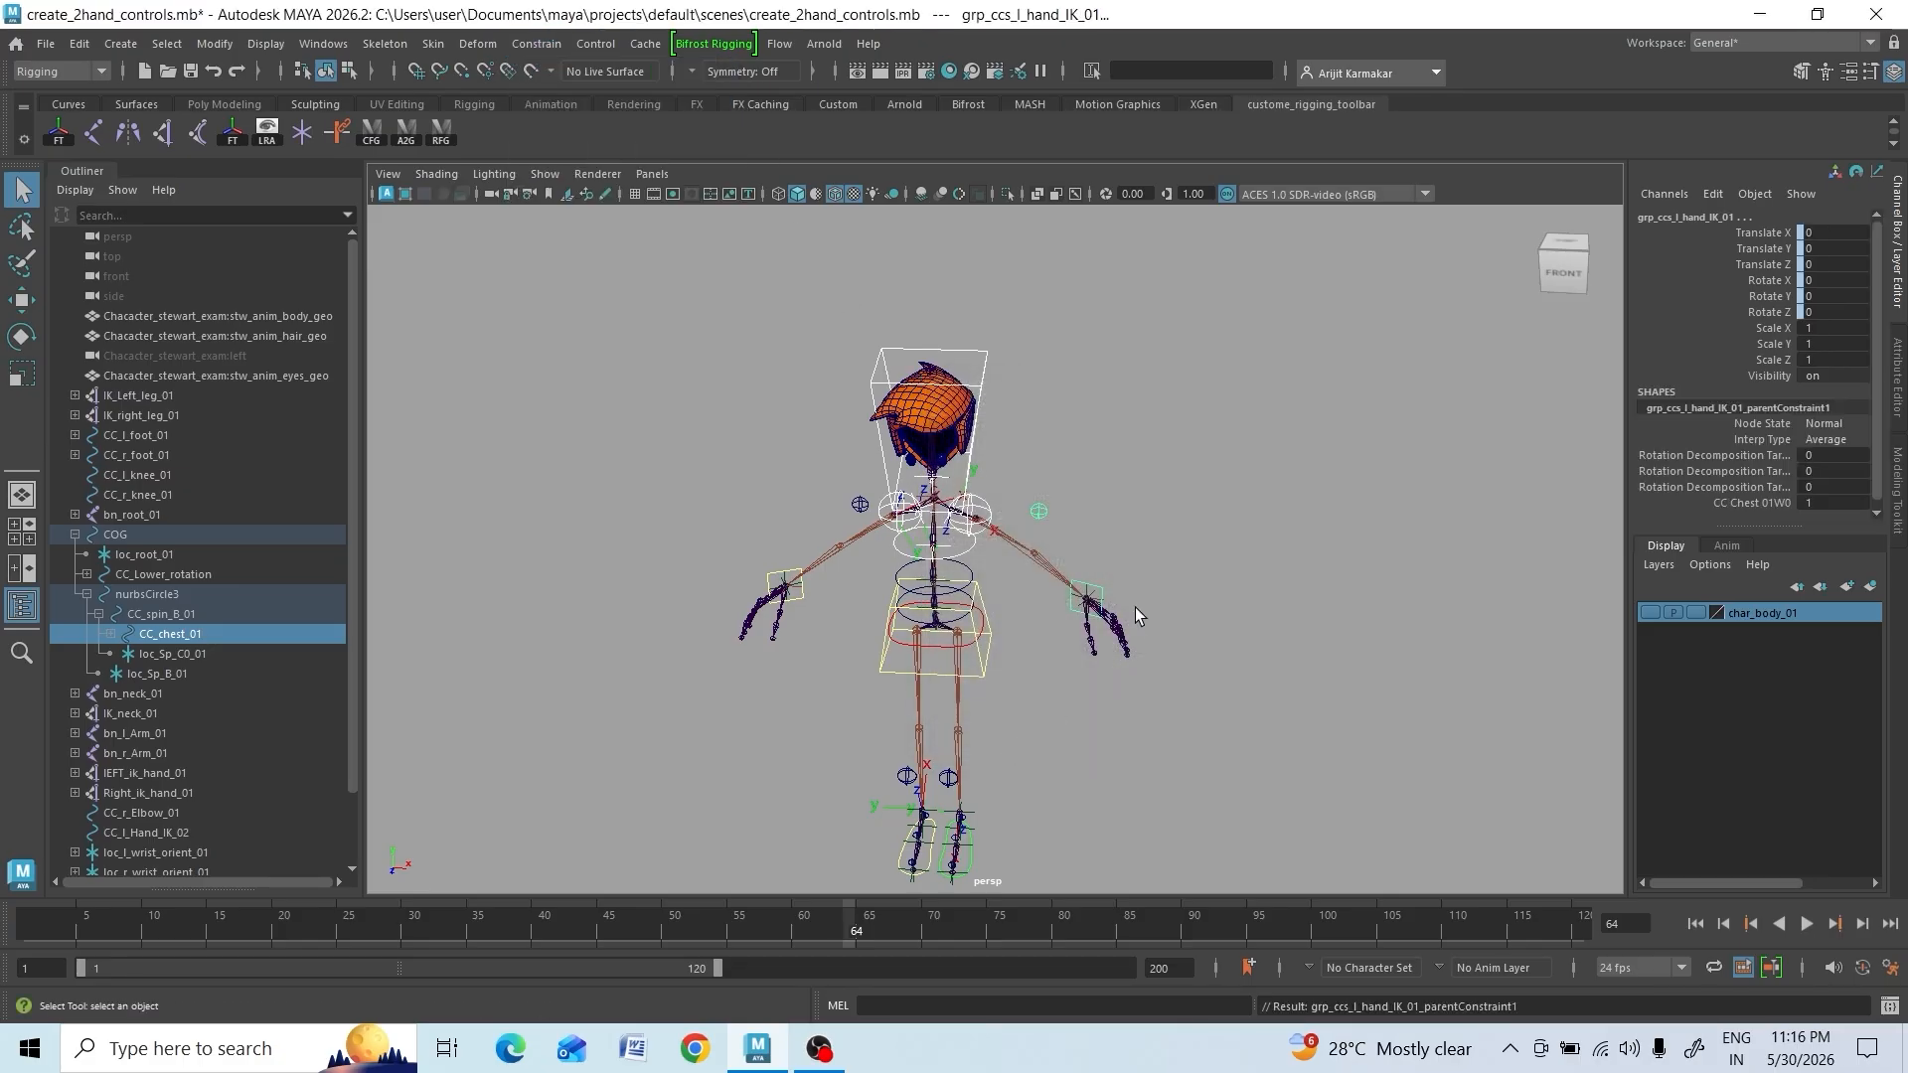
Rotate CC_chest_01 to about 24, -7, -3 degrees in X, Y, Z and inspect Follow on CC_l_Hand_IK_01
{"action": "scroll", "coordinate": [1135, 606], "scroll_direction": "up", "scroll_amount": 3}
{"action": "left_click", "coordinate": [951, 557]}
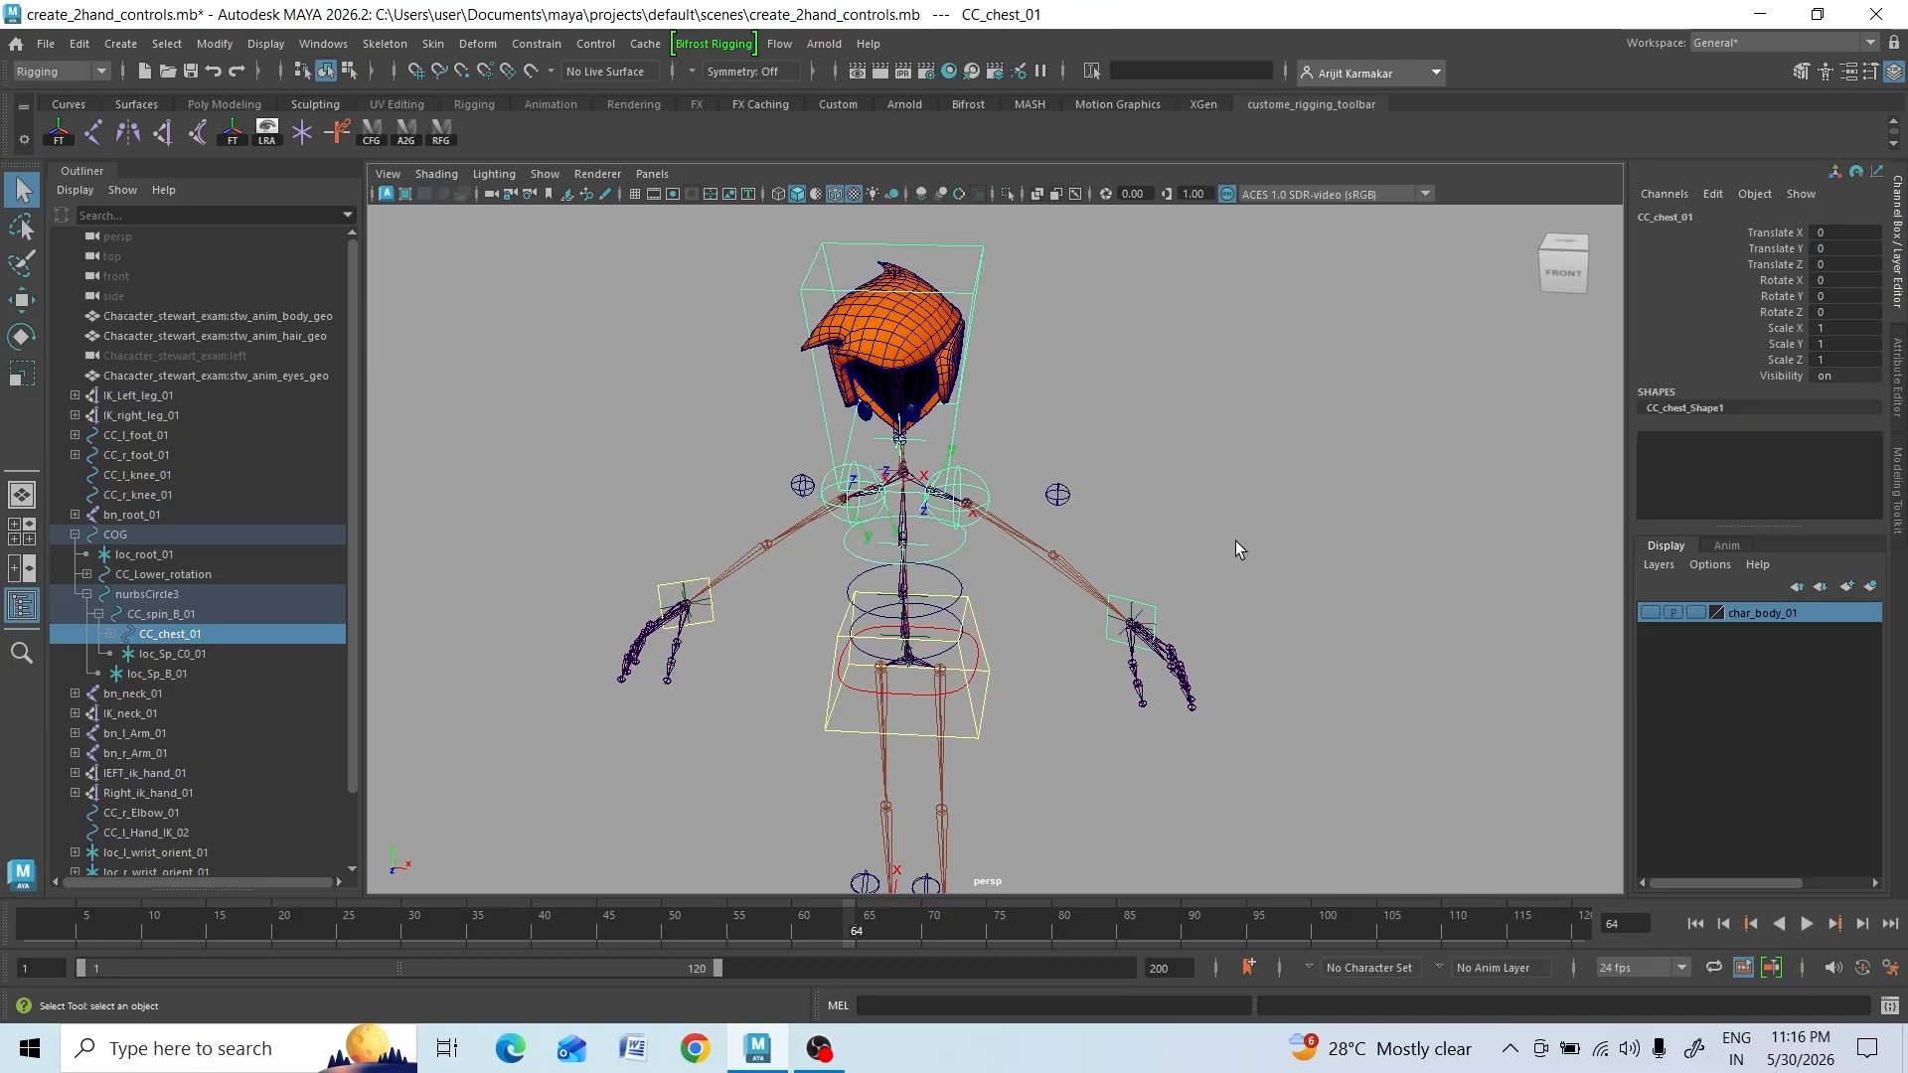
{"action": "key", "text": "e"}
{"action": "left_click_drag", "start_coordinate": [890, 524], "coordinate": [875, 550]}
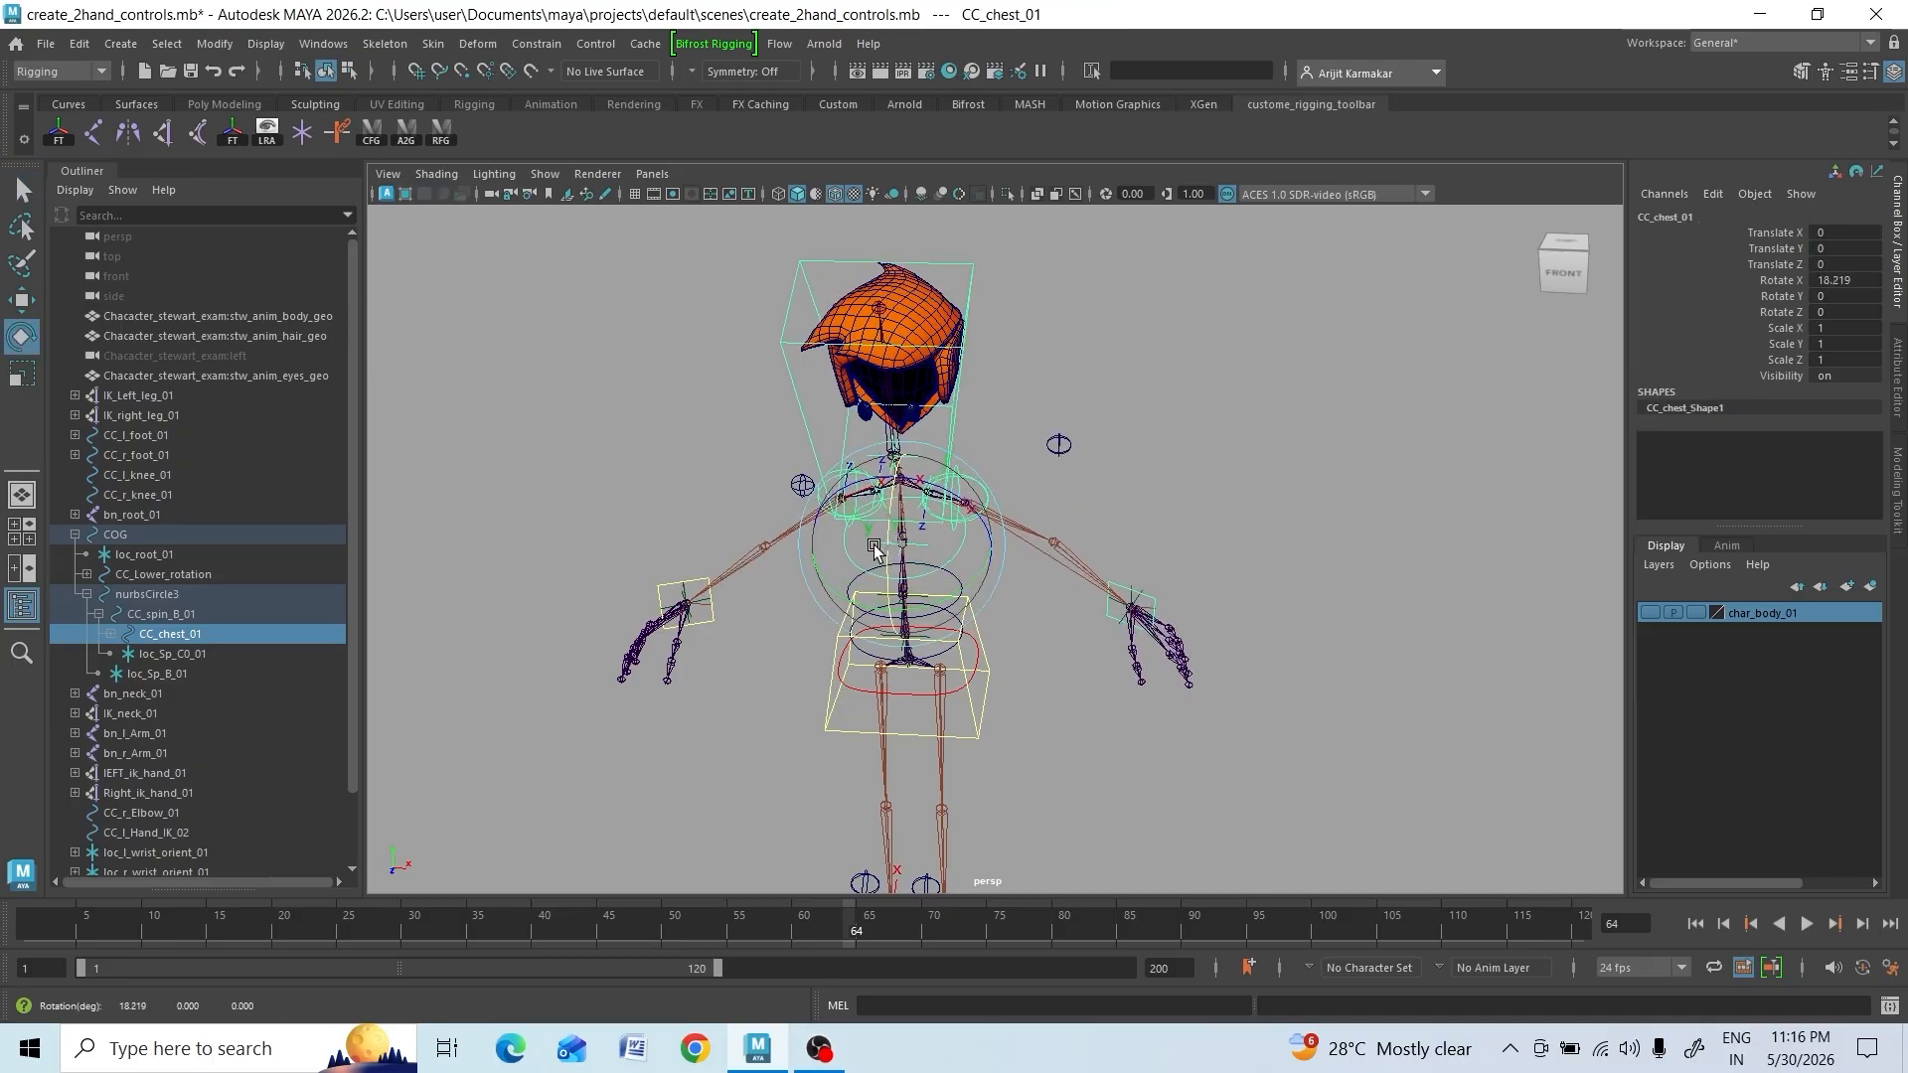
{"action": "left_click_drag", "start_coordinate": [970, 604], "coordinate": [1083, 578]}
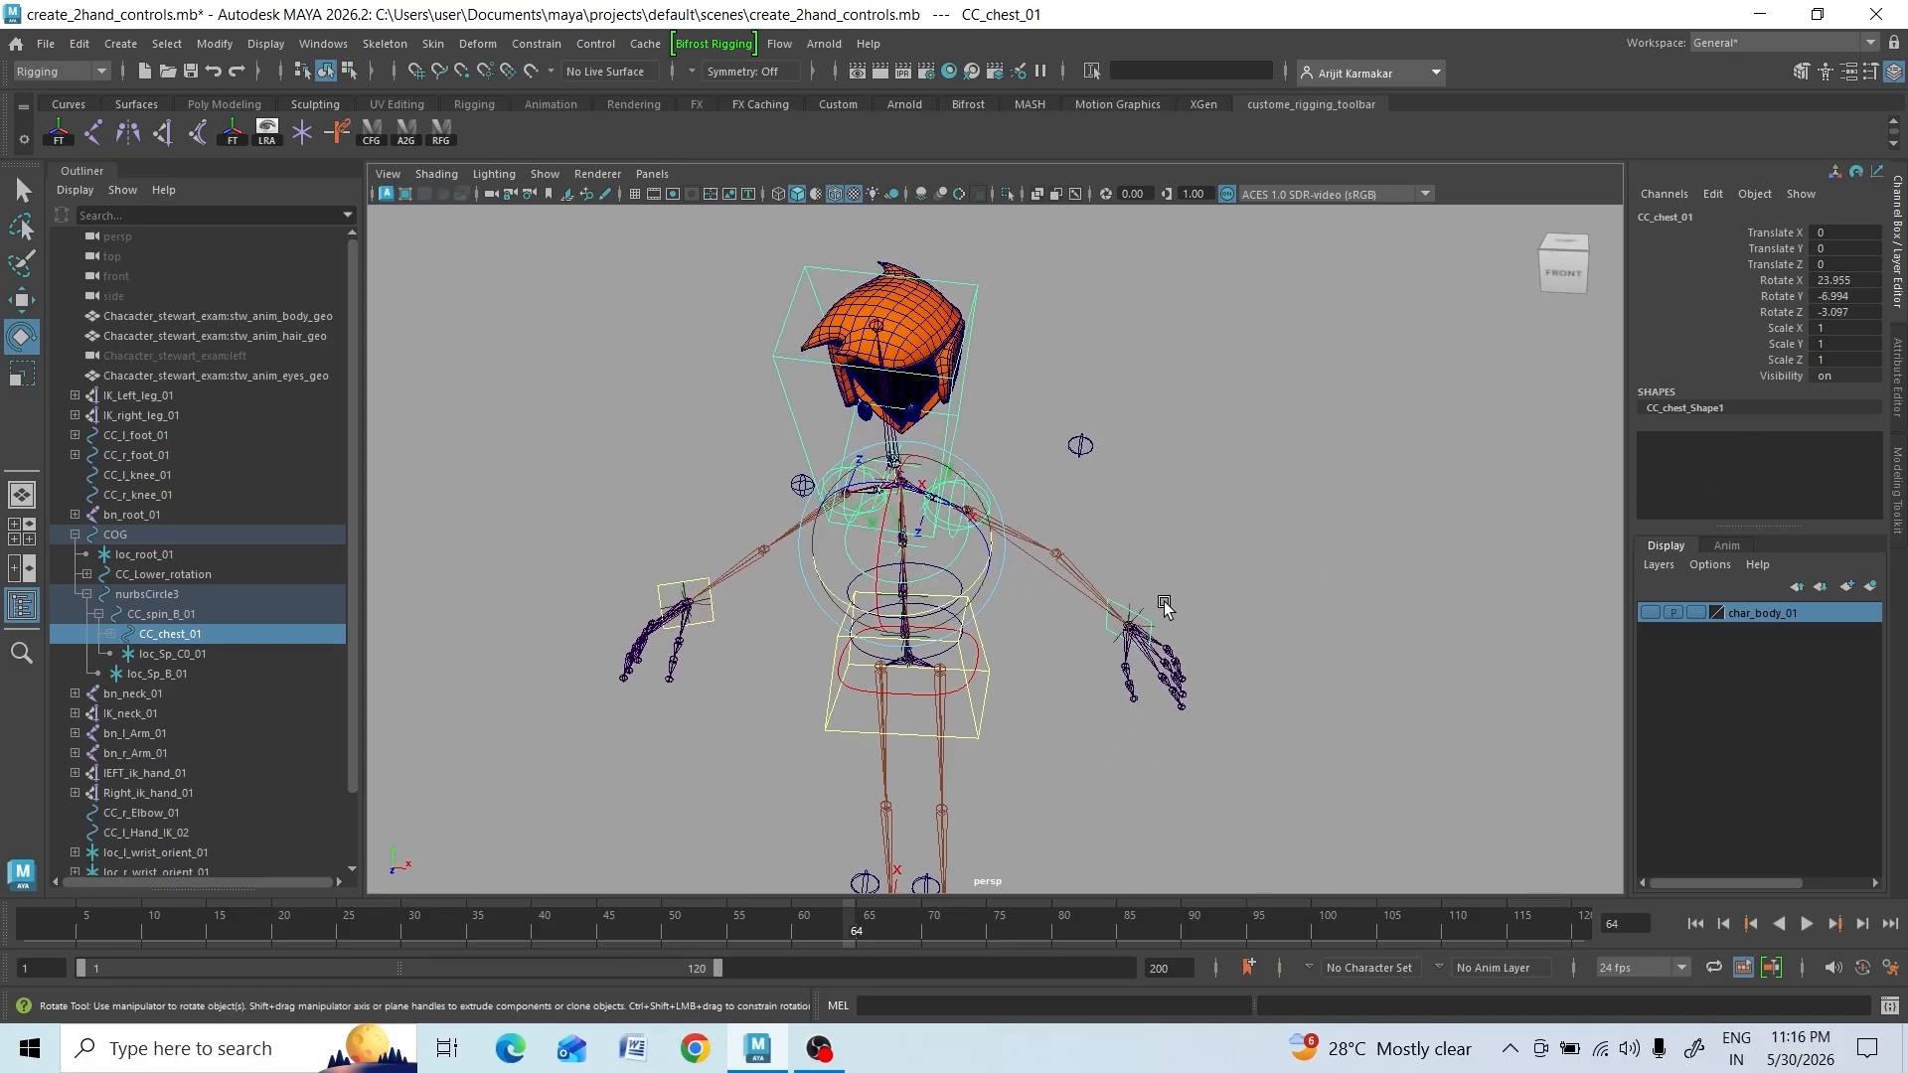
{"action": "left_click", "coordinate": [1119, 606]}
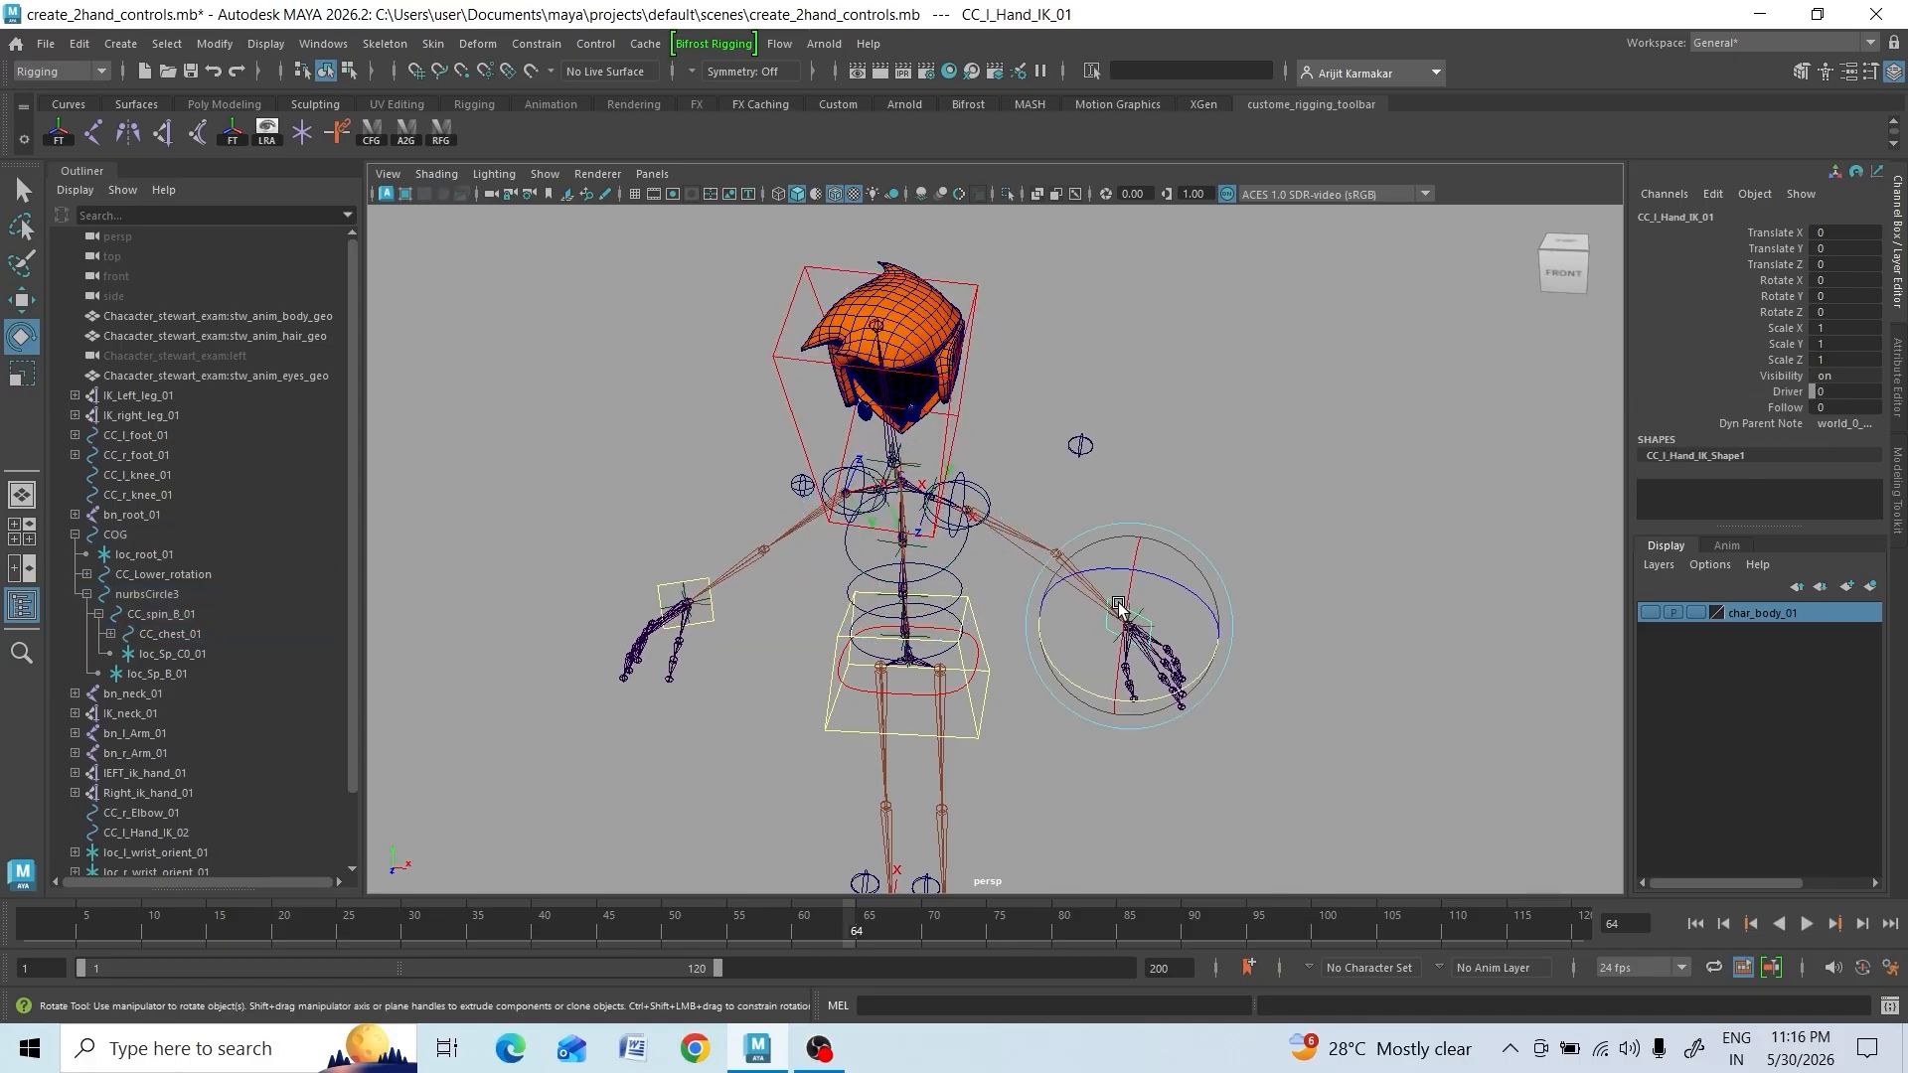
{"action": "left_click", "coordinate": [1829, 406]}
{"action": "left_click", "coordinate": [1830, 405]}
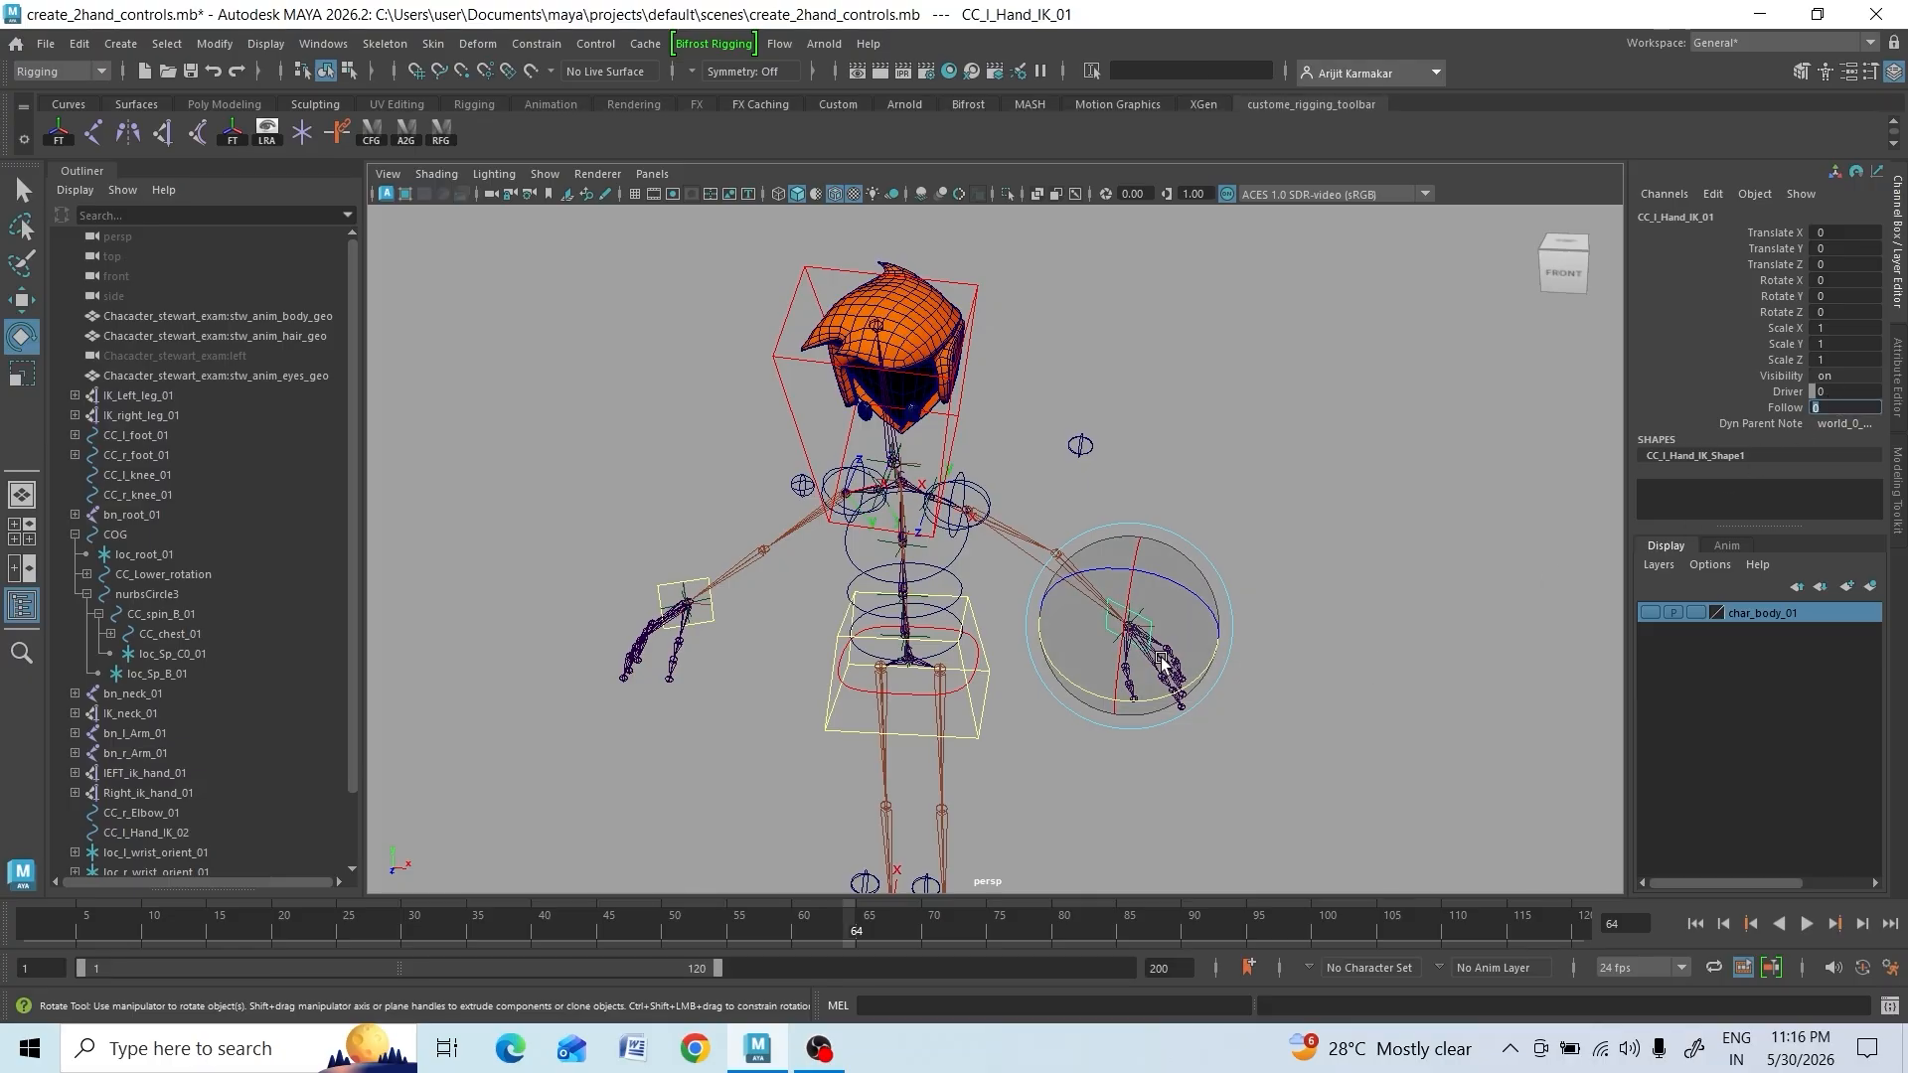
Reset Rotate X, Y and Z of the CC_chest_01 control to 0
{"action": "left_click", "coordinate": [962, 563]}
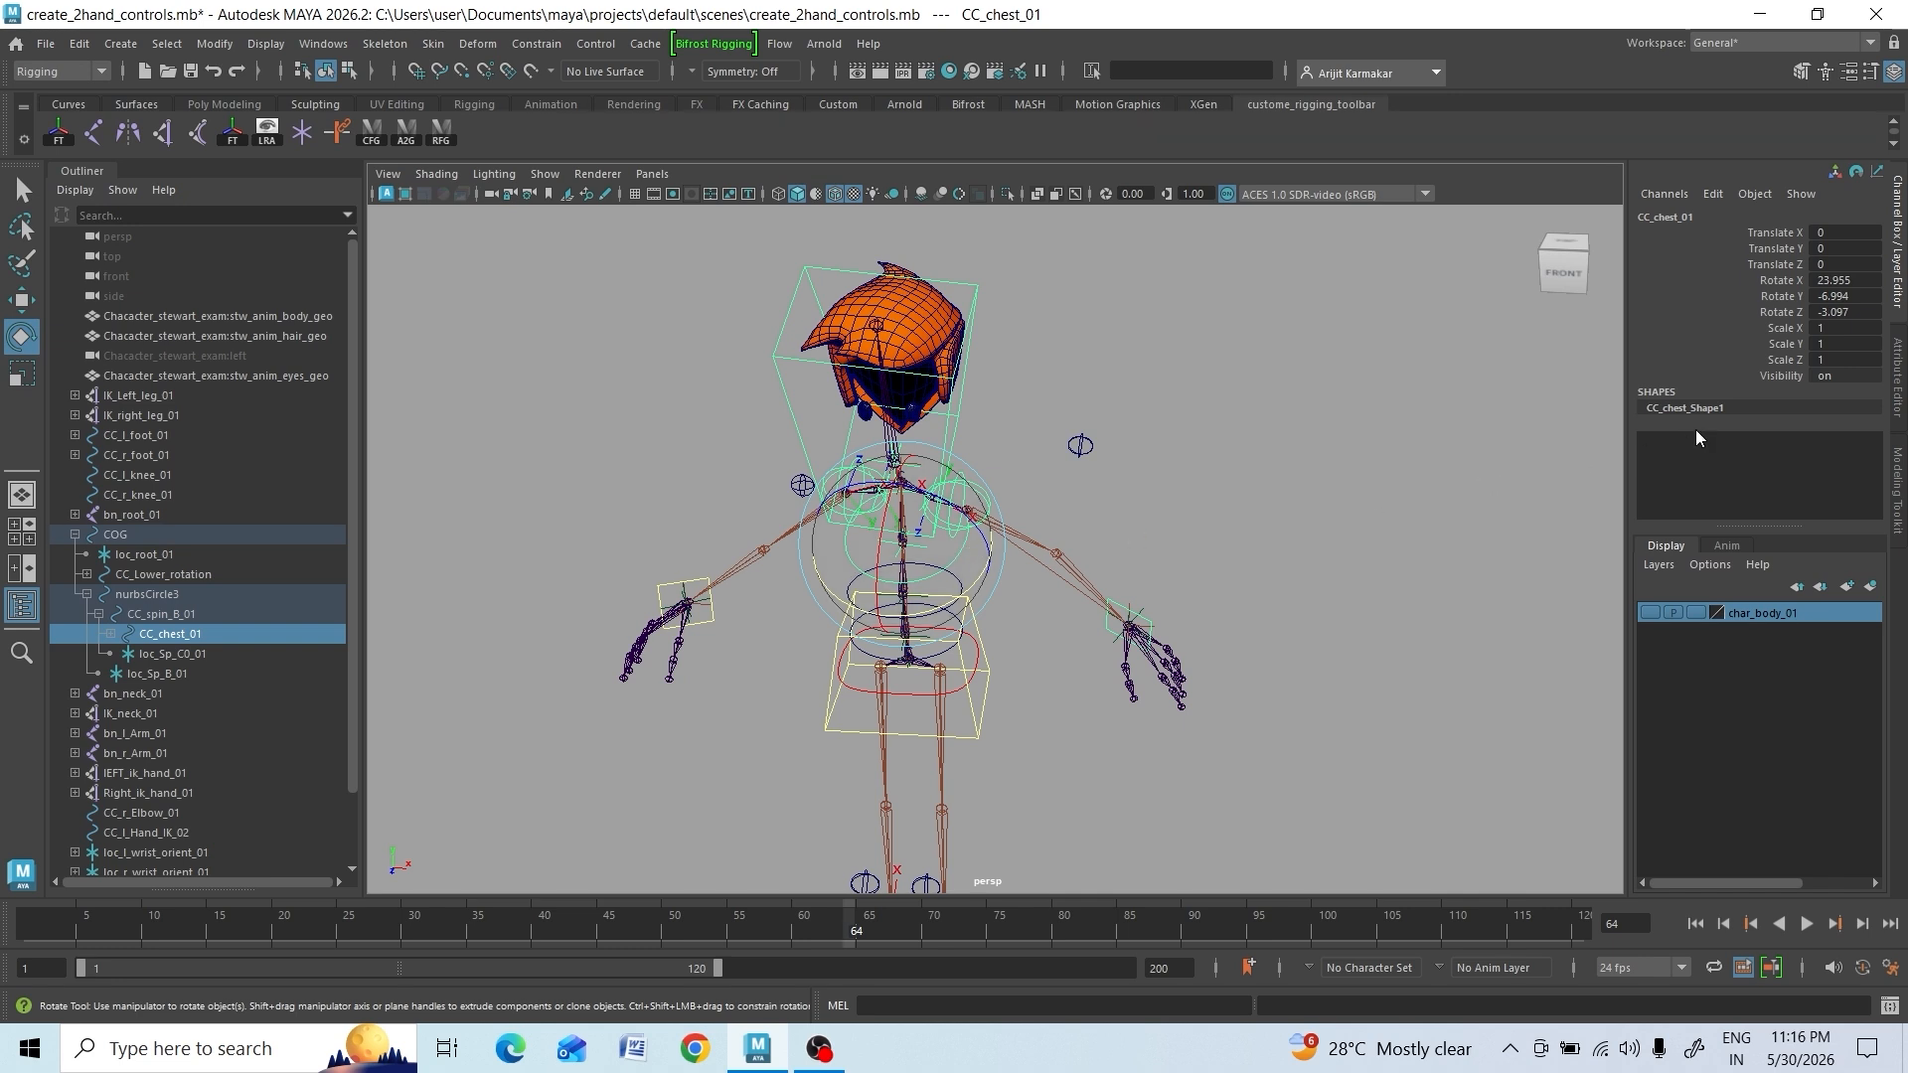
{"action": "left_click_drag", "start_coordinate": [1835, 281], "coordinate": [1845, 313]}
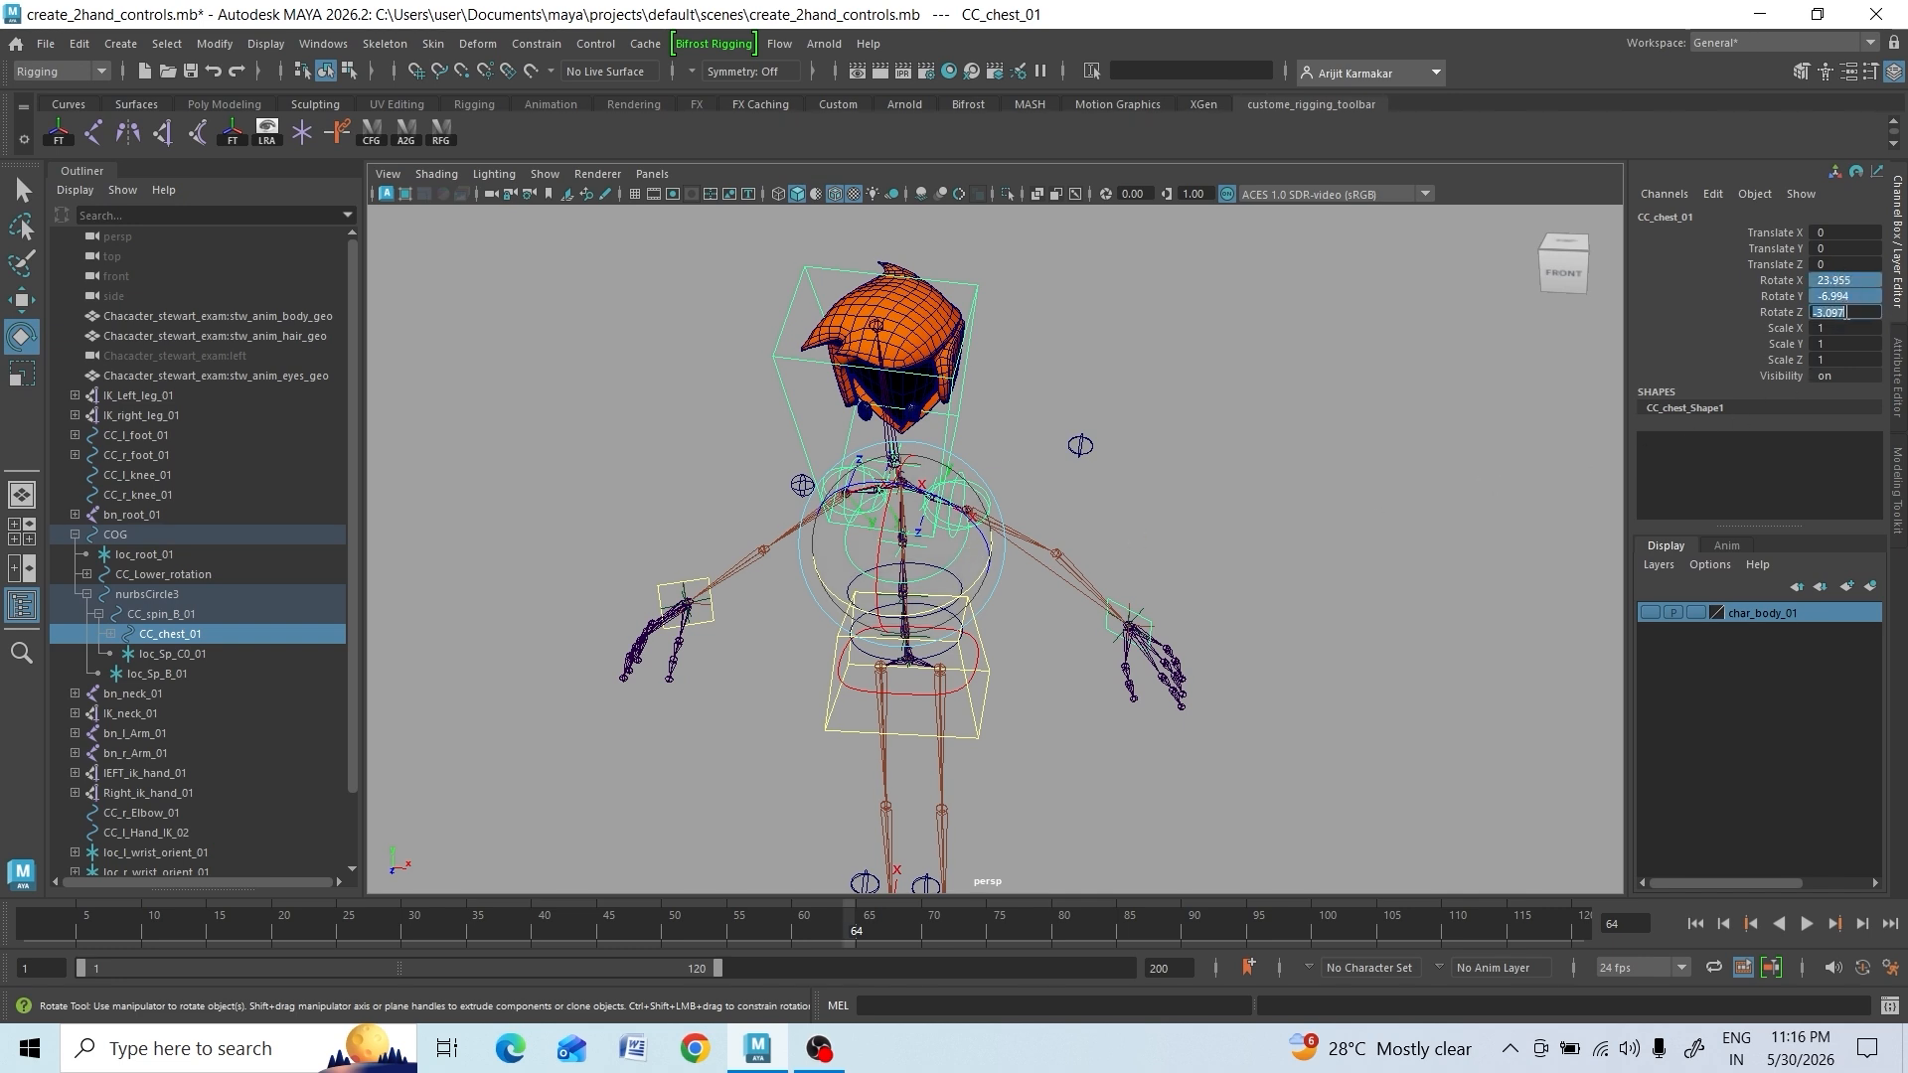
{"action": "type", "text": "0"}
{"action": "key", "text": "Return"}
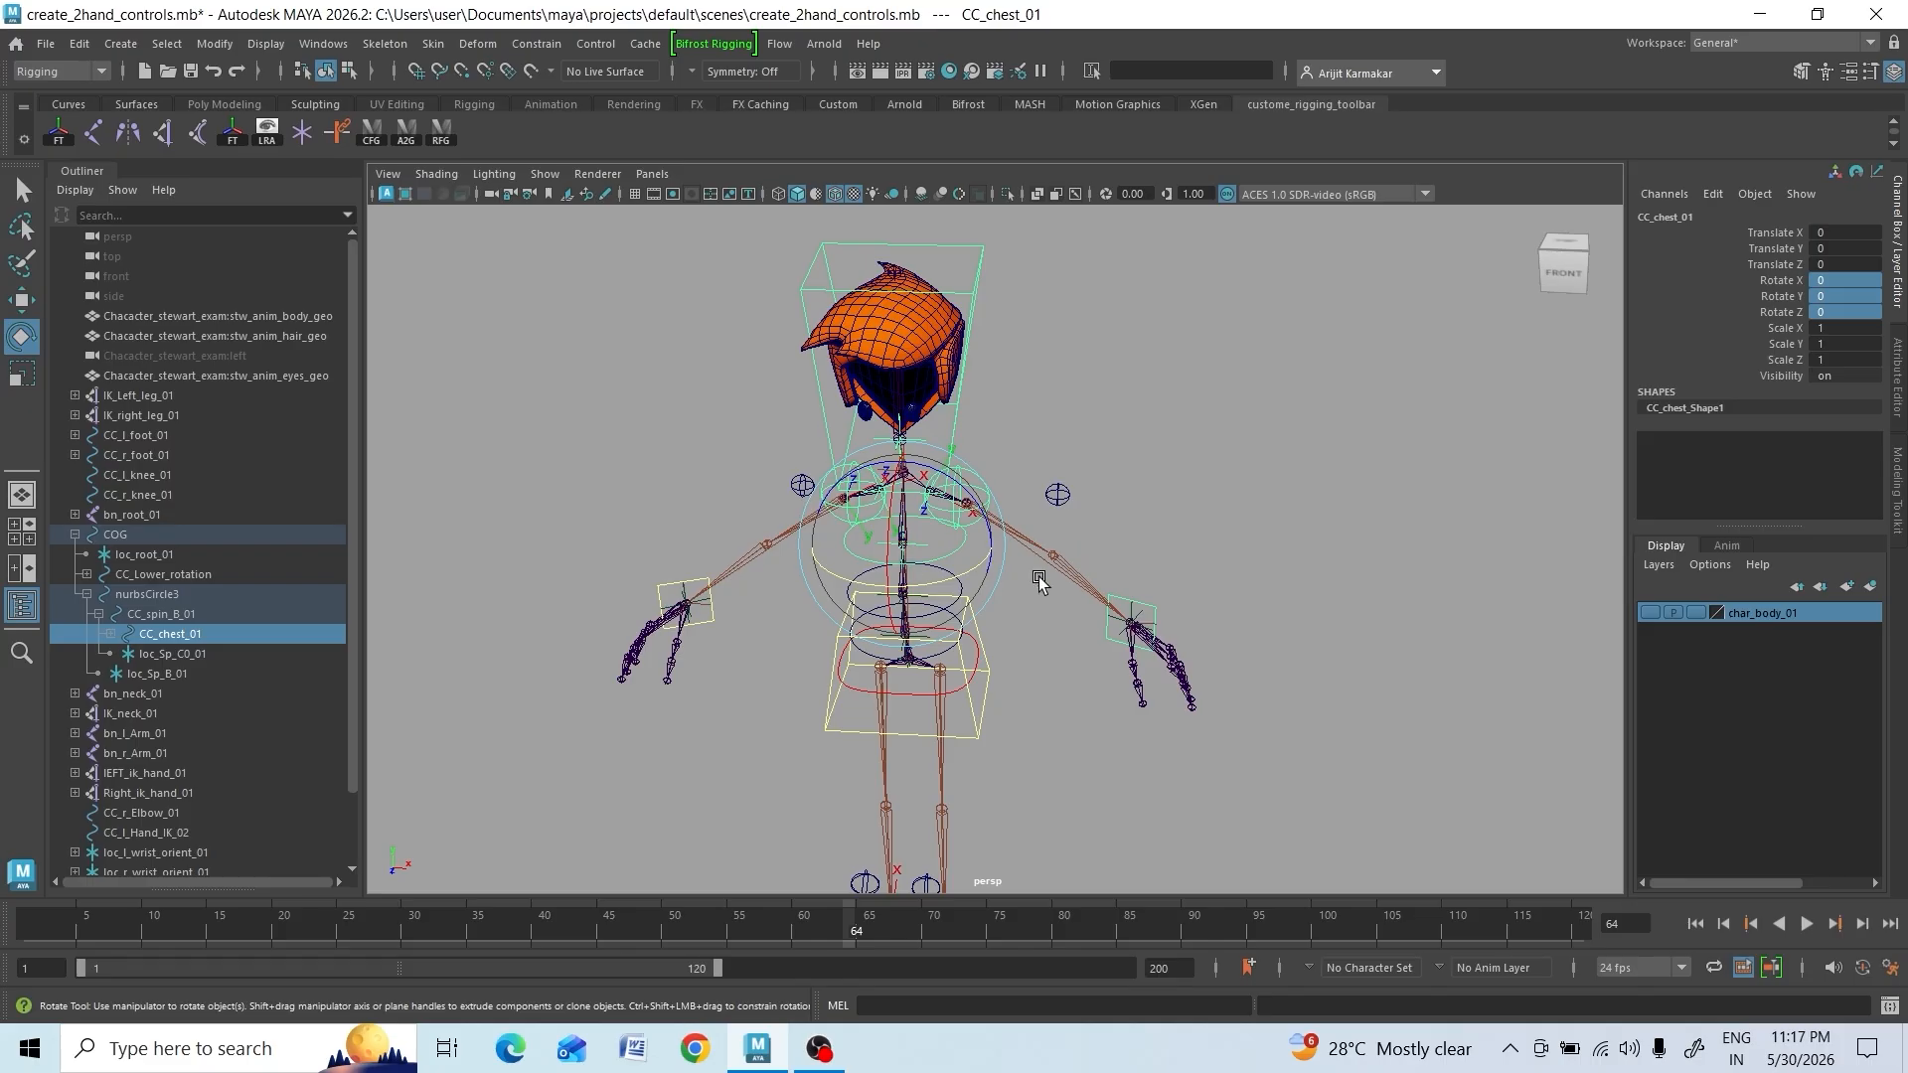
Select the grp_ccs_l_hand_IK_01 group and set the current time to frame 1
{"action": "left_click_drag", "start_coordinate": [1221, 507], "coordinate": [1218, 497], "text": "alt"}
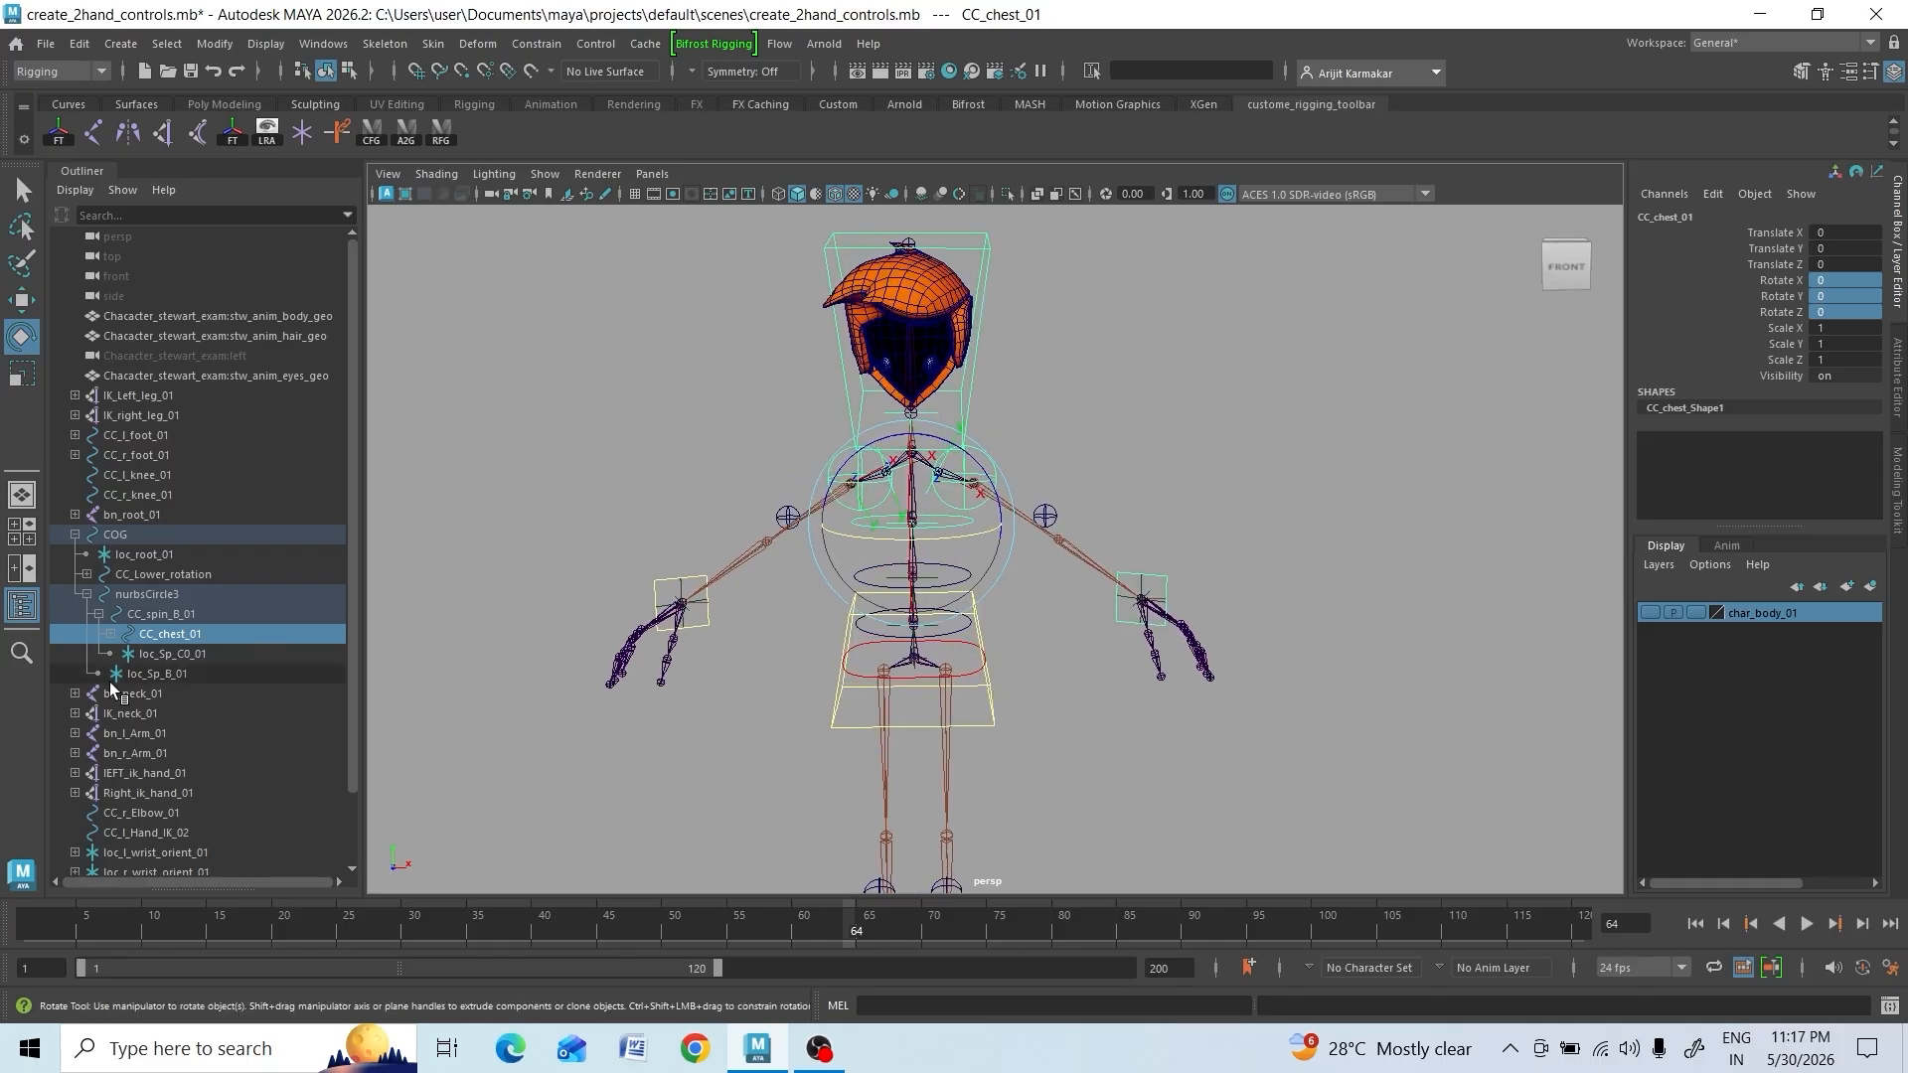
{"action": "left_click", "coordinate": [1044, 515]}
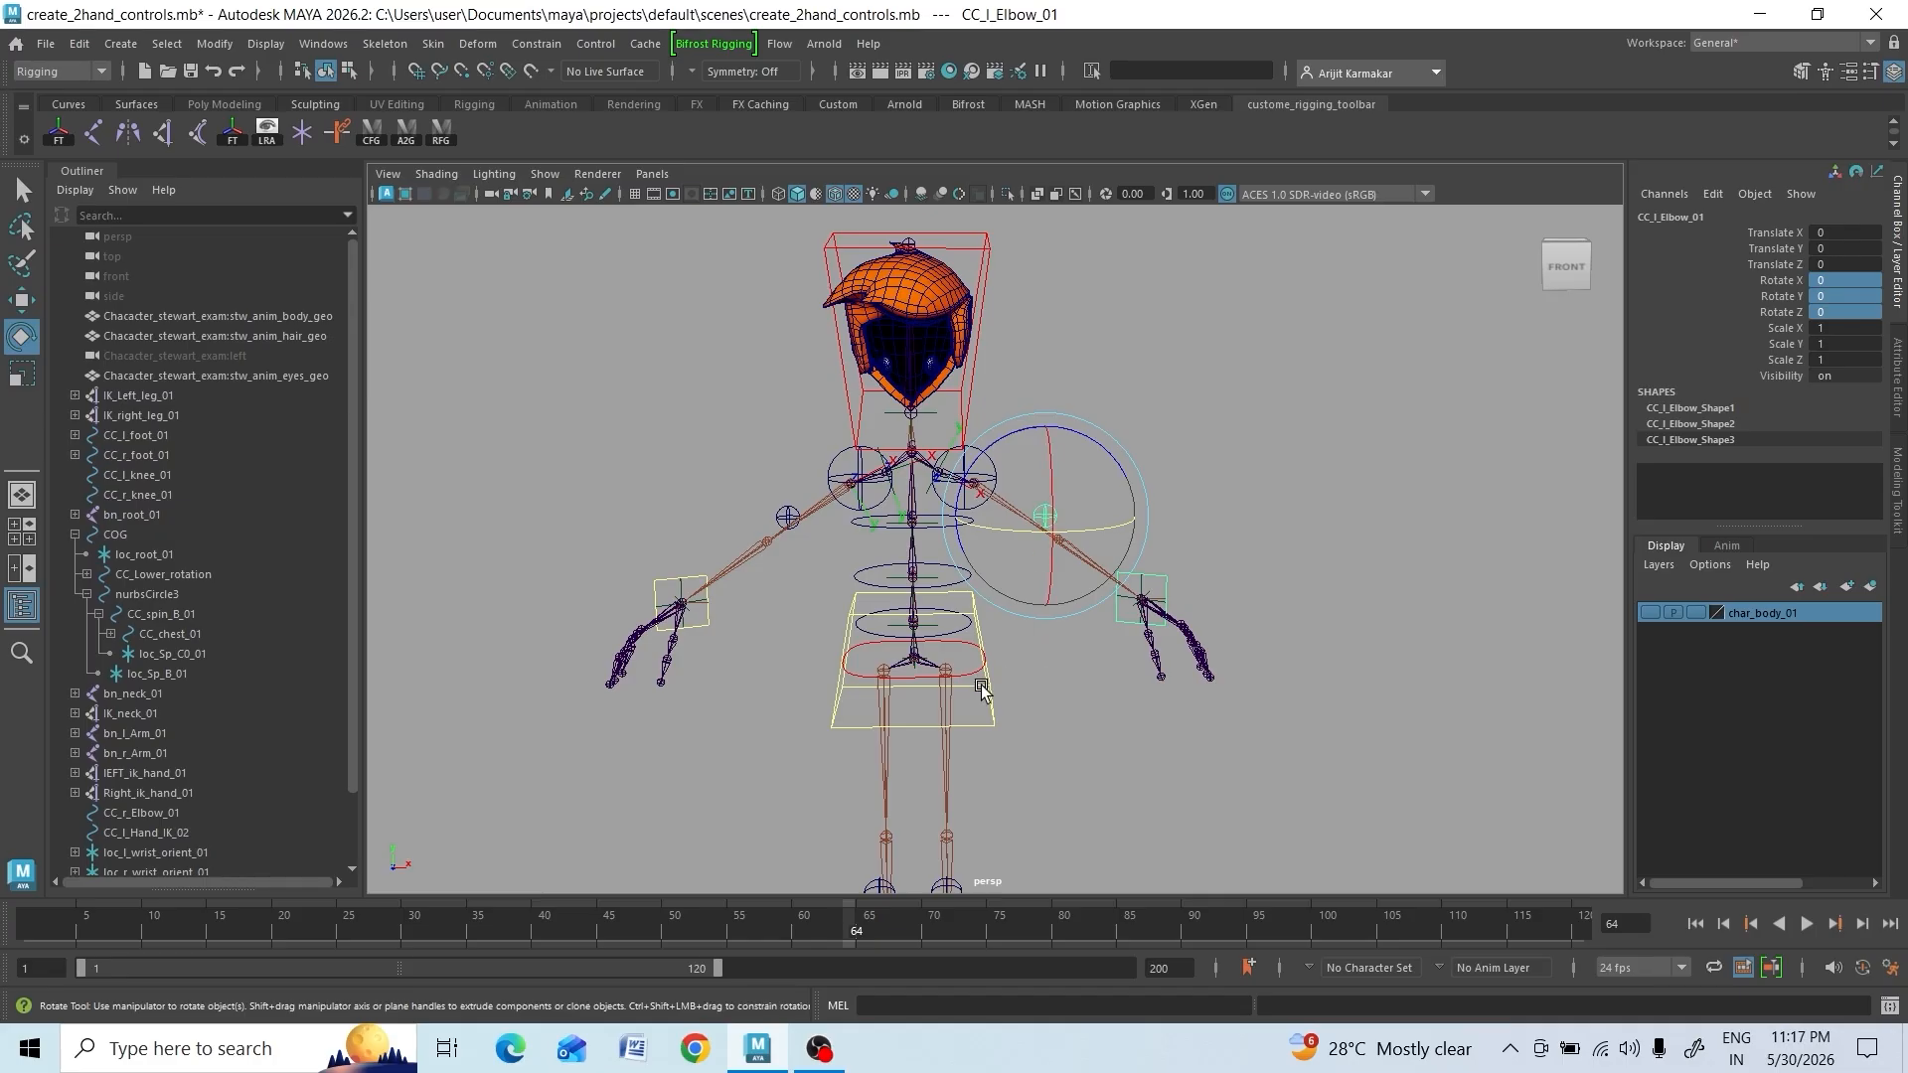
{"action": "scroll", "coordinate": [187, 779], "scroll_direction": "down", "scroll_amount": 2}
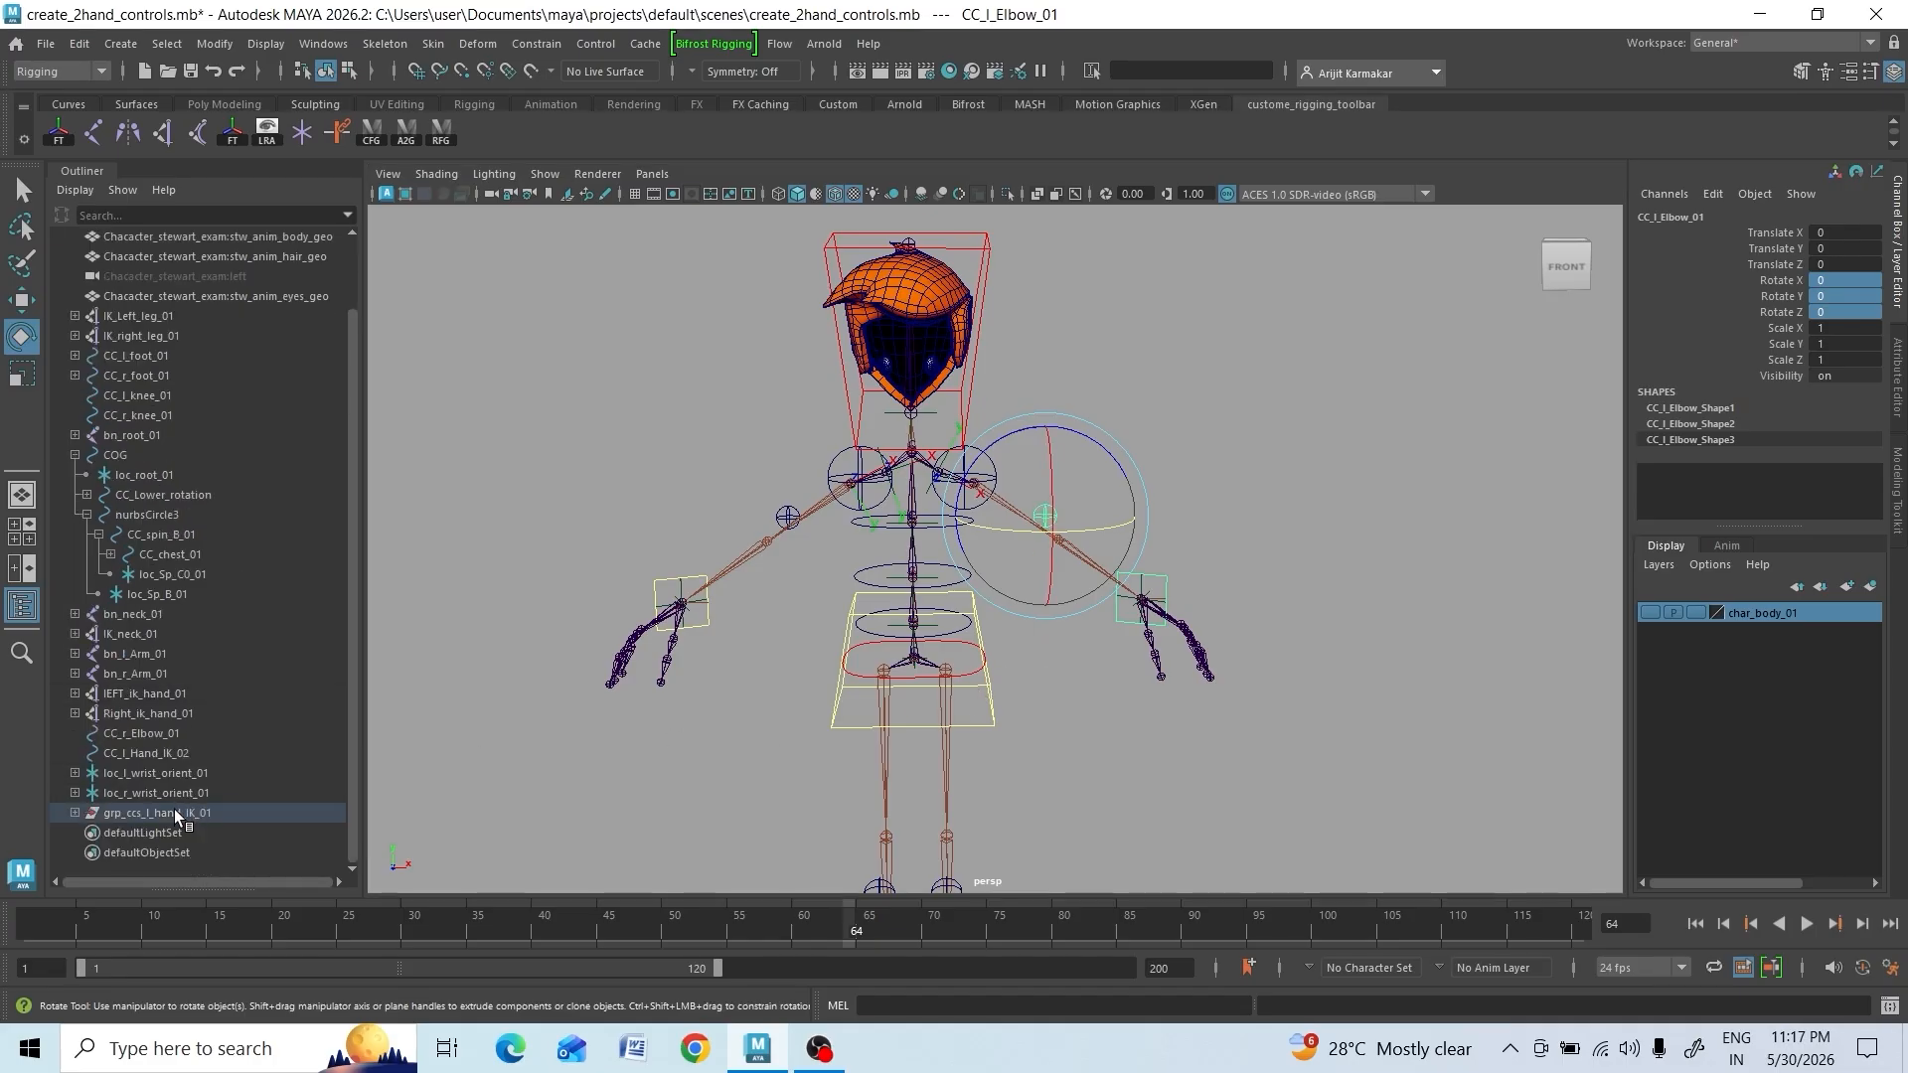
{"action": "left_click", "coordinate": [175, 811]}
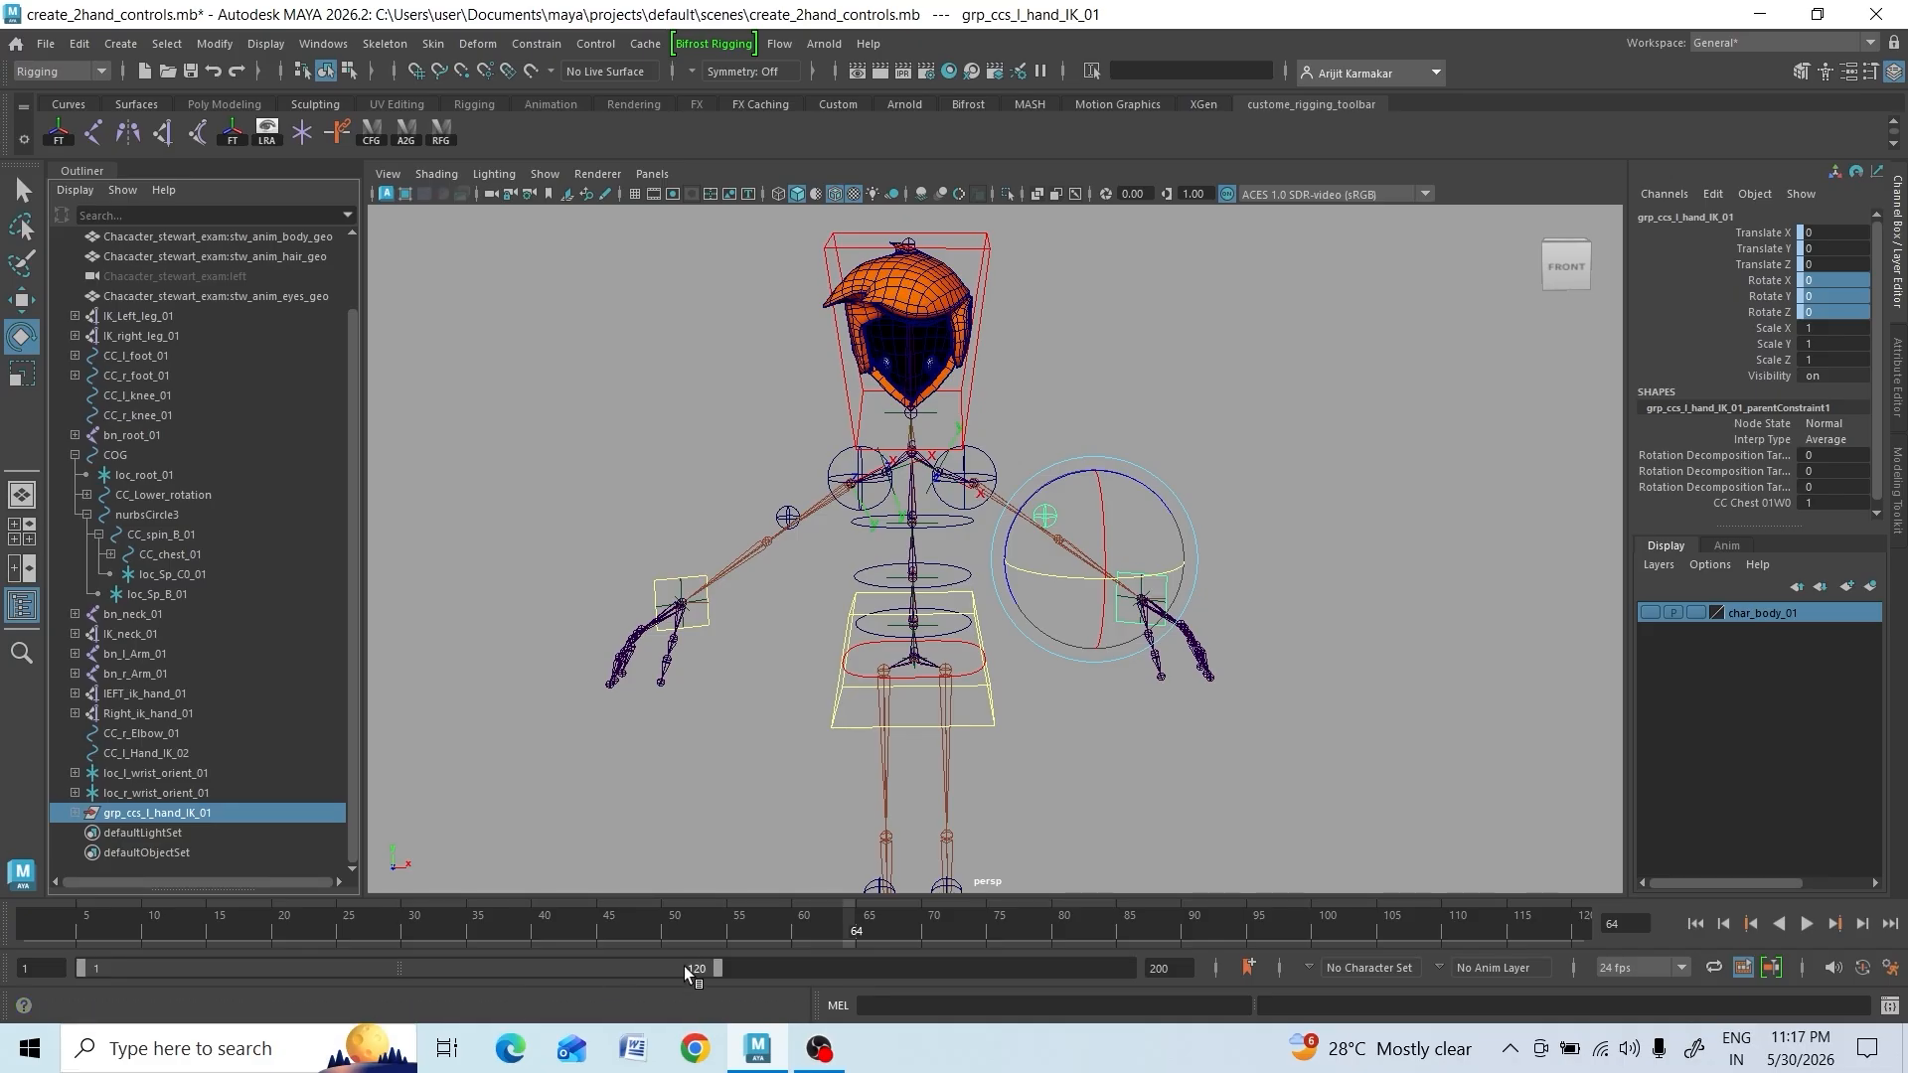
{"action": "left_click", "coordinate": [40, 924]}
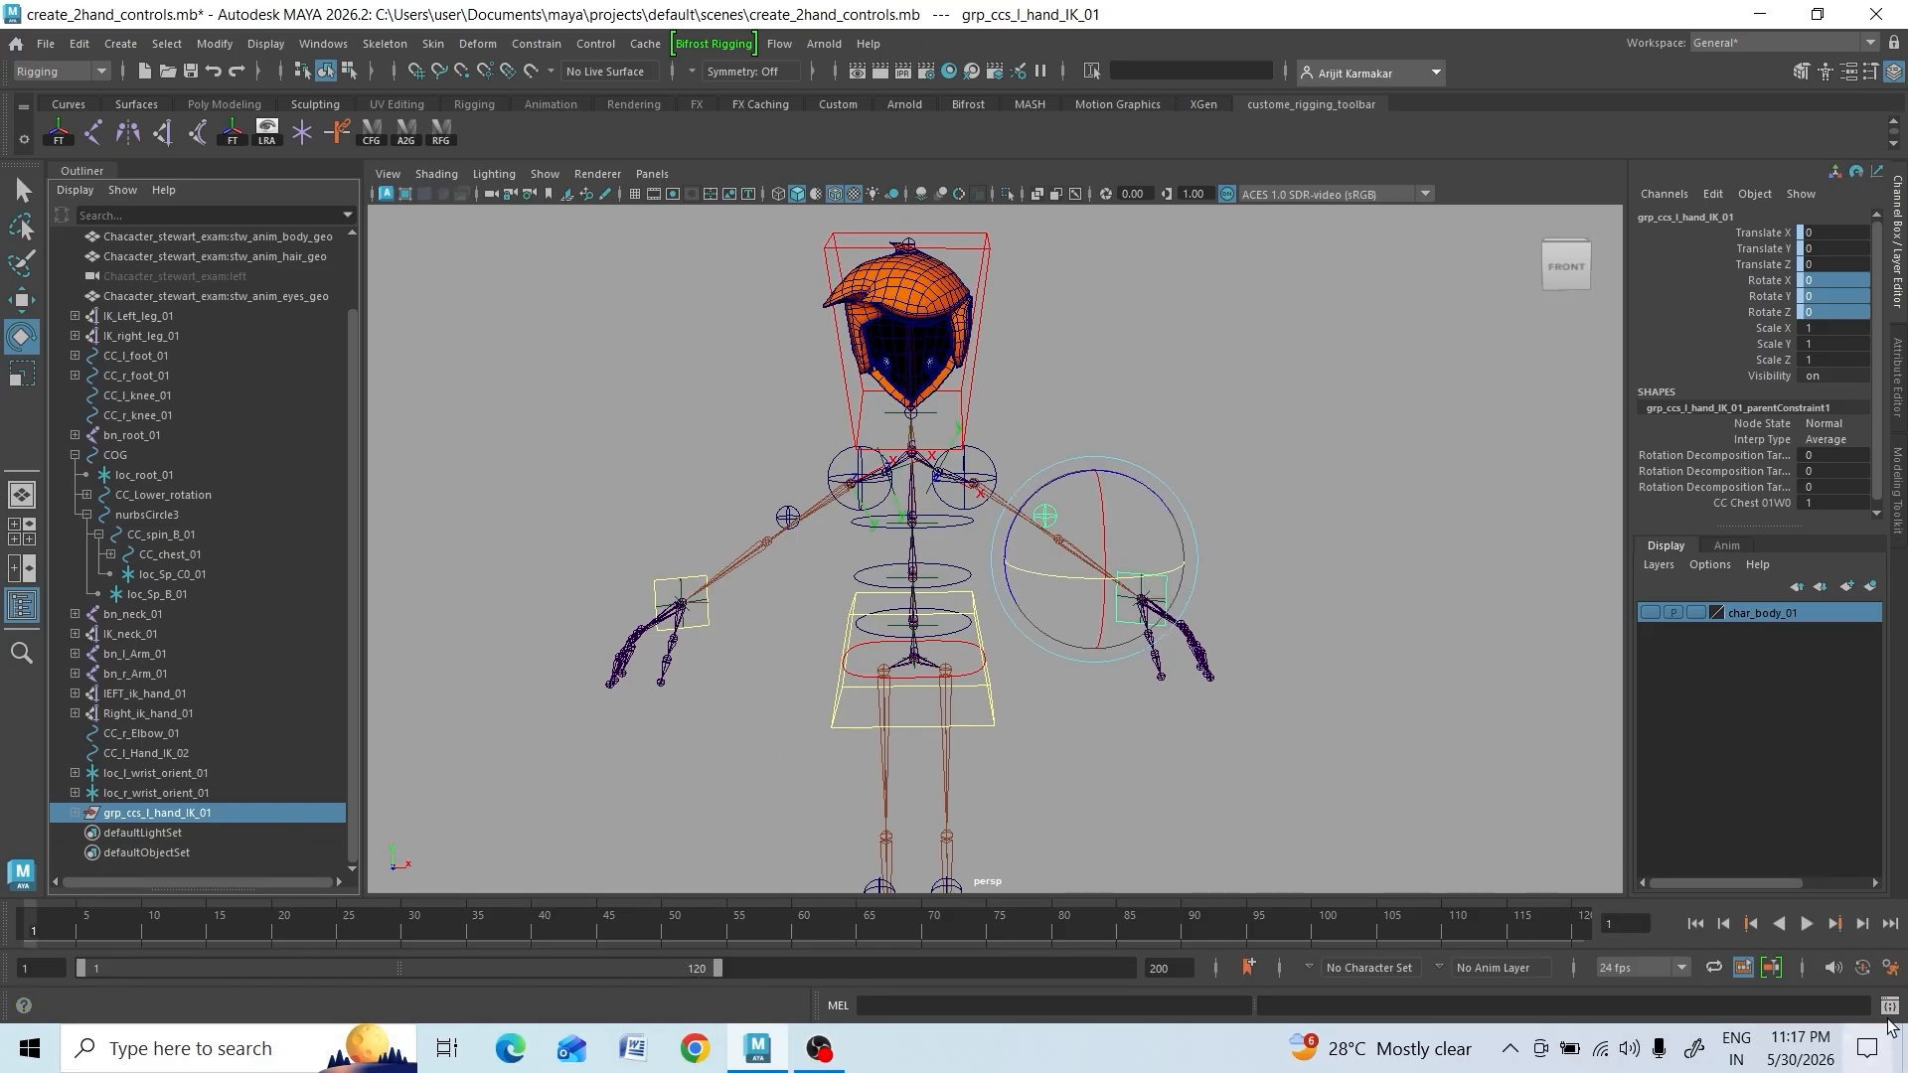
Check that Animation Blending in the Animation preferences uses Always blend with existing connections, and close the preferences
{"action": "left_click", "coordinate": [1892, 982]}
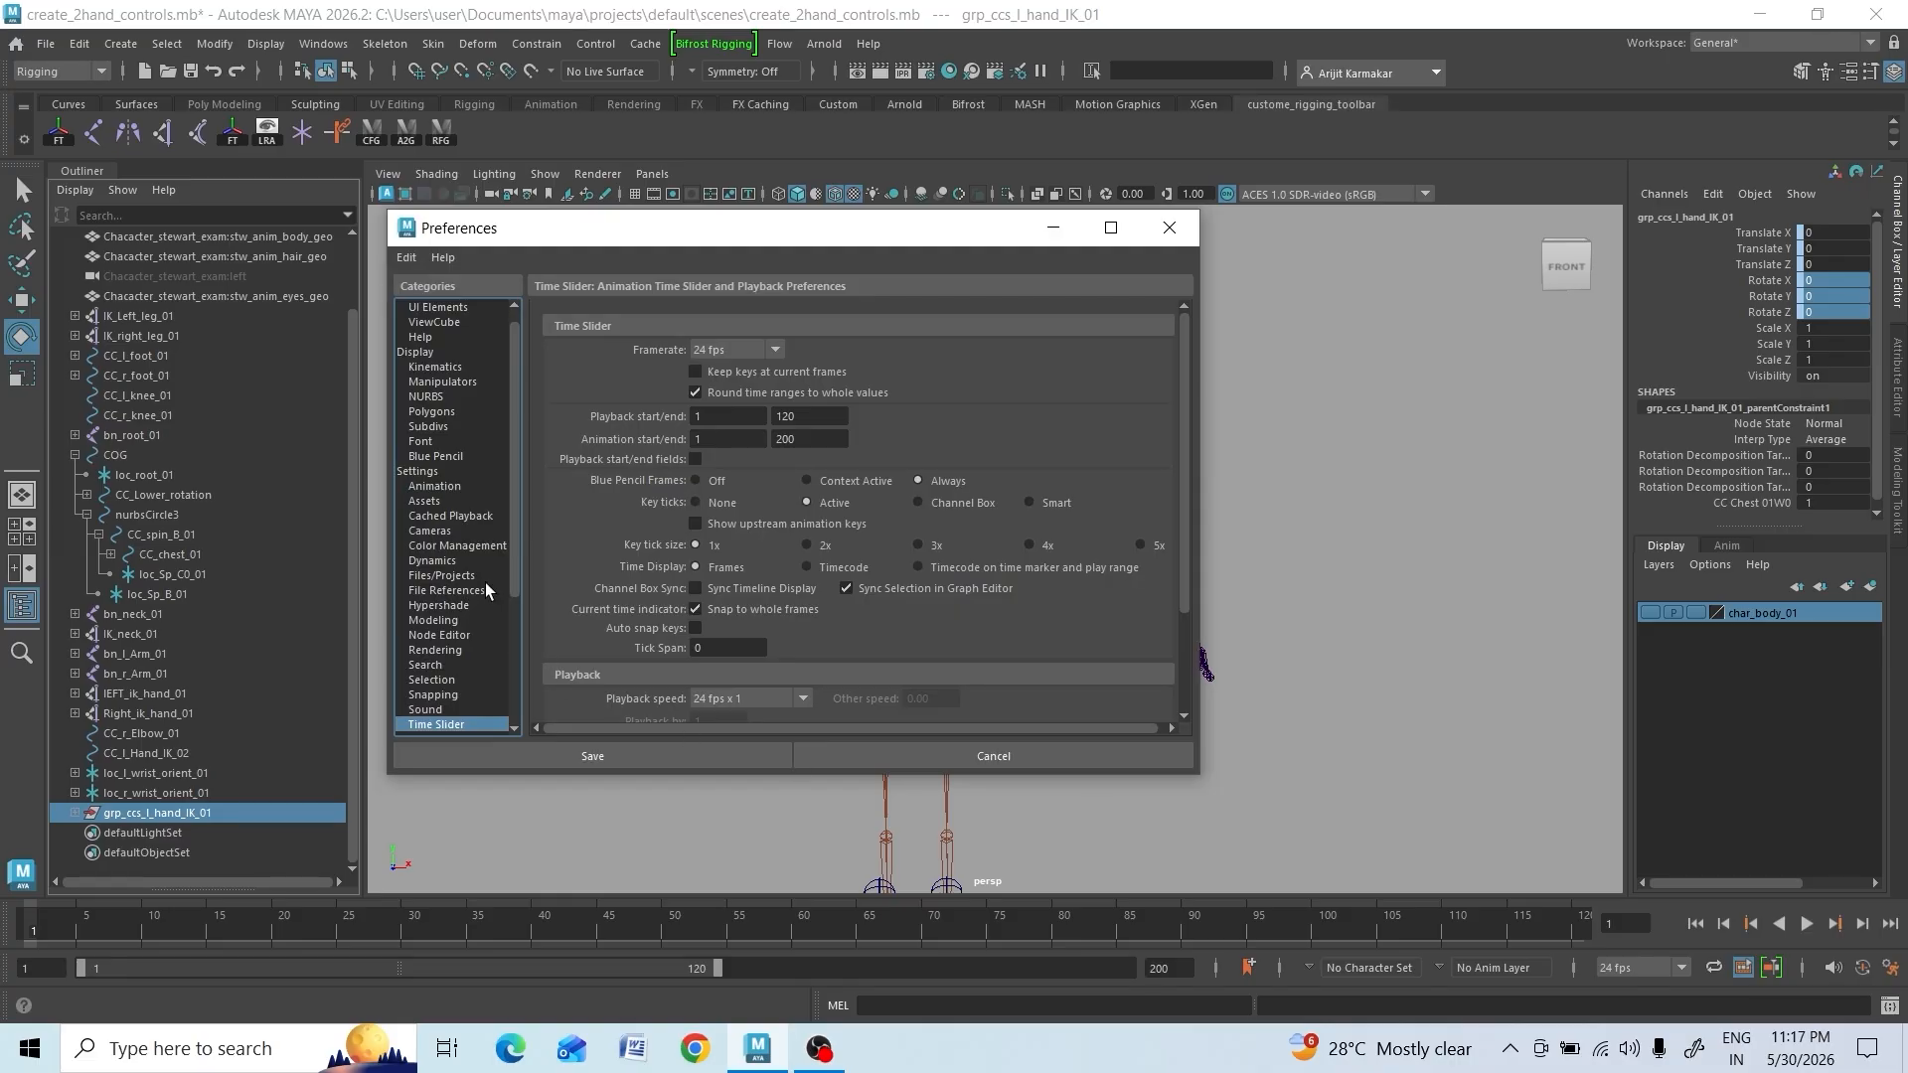
{"action": "left_click", "coordinate": [428, 486]}
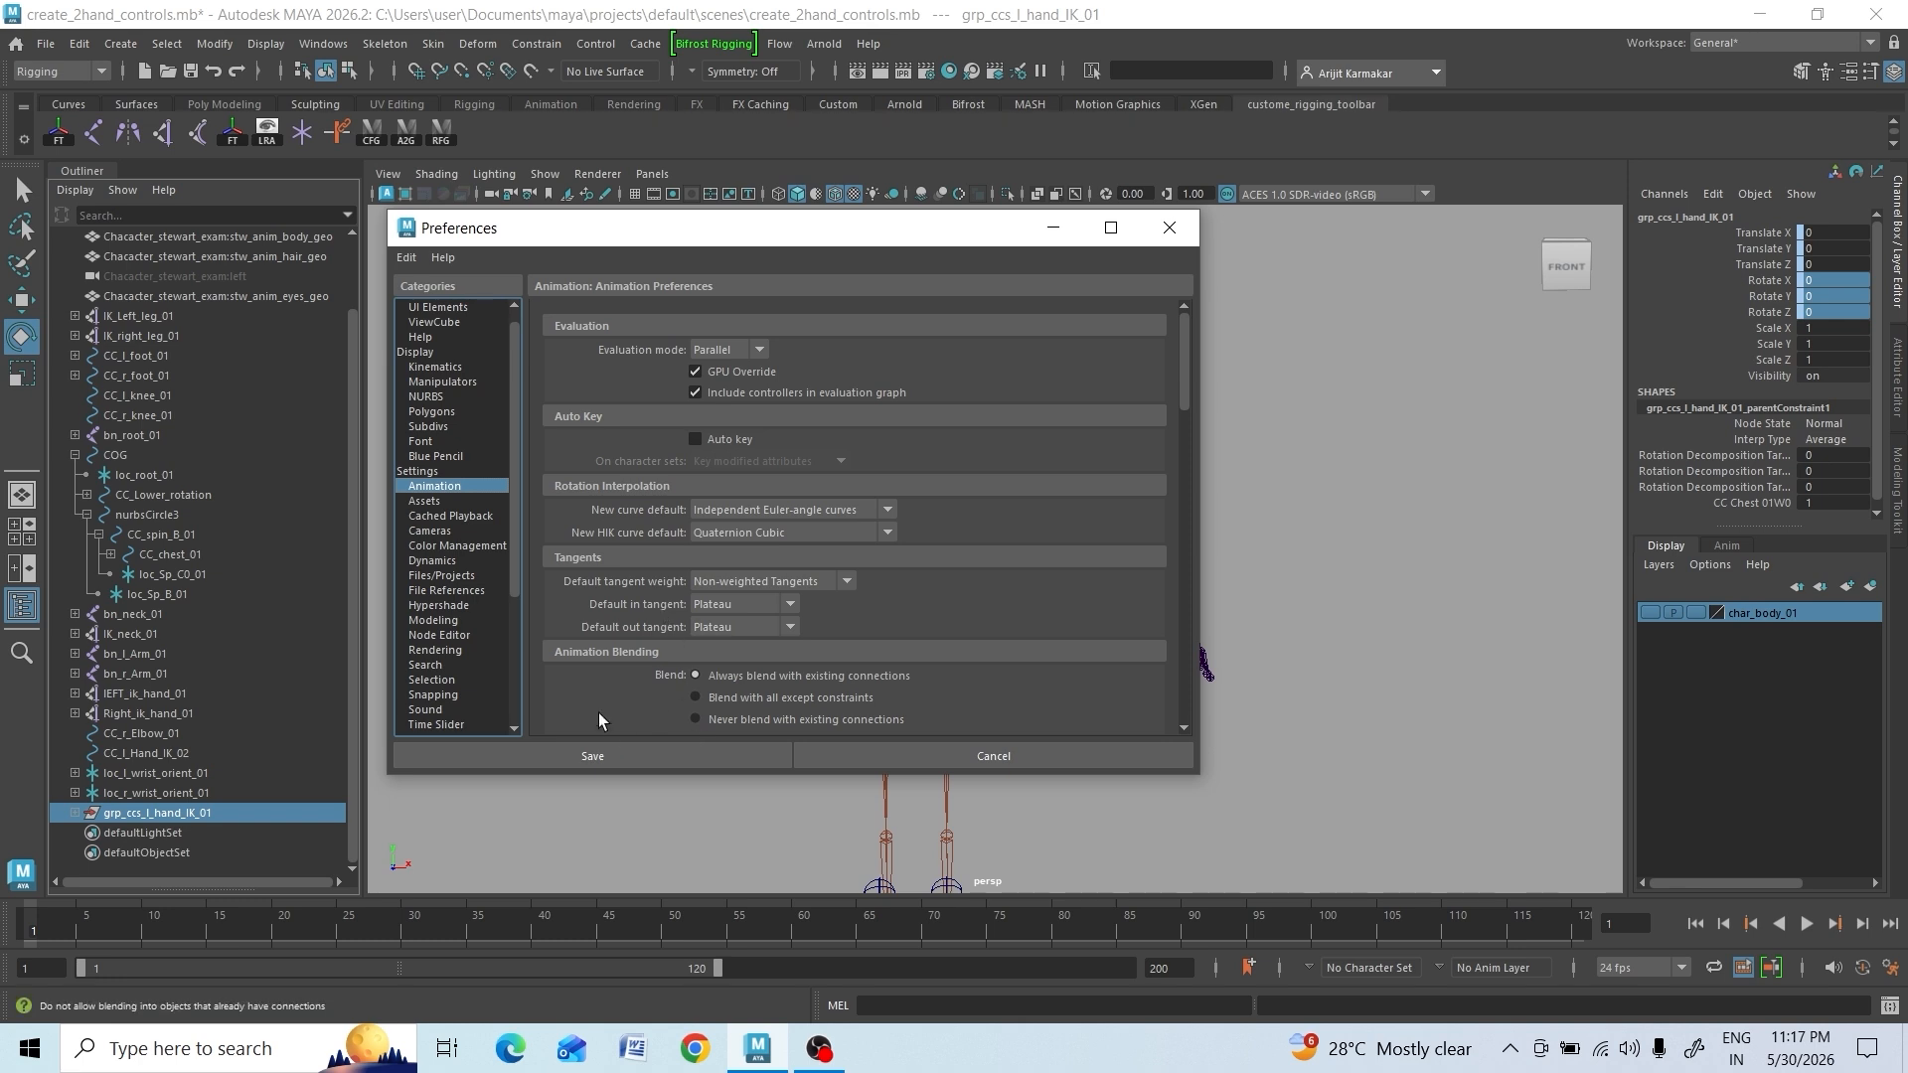
{"action": "left_click", "coordinate": [1170, 227]}
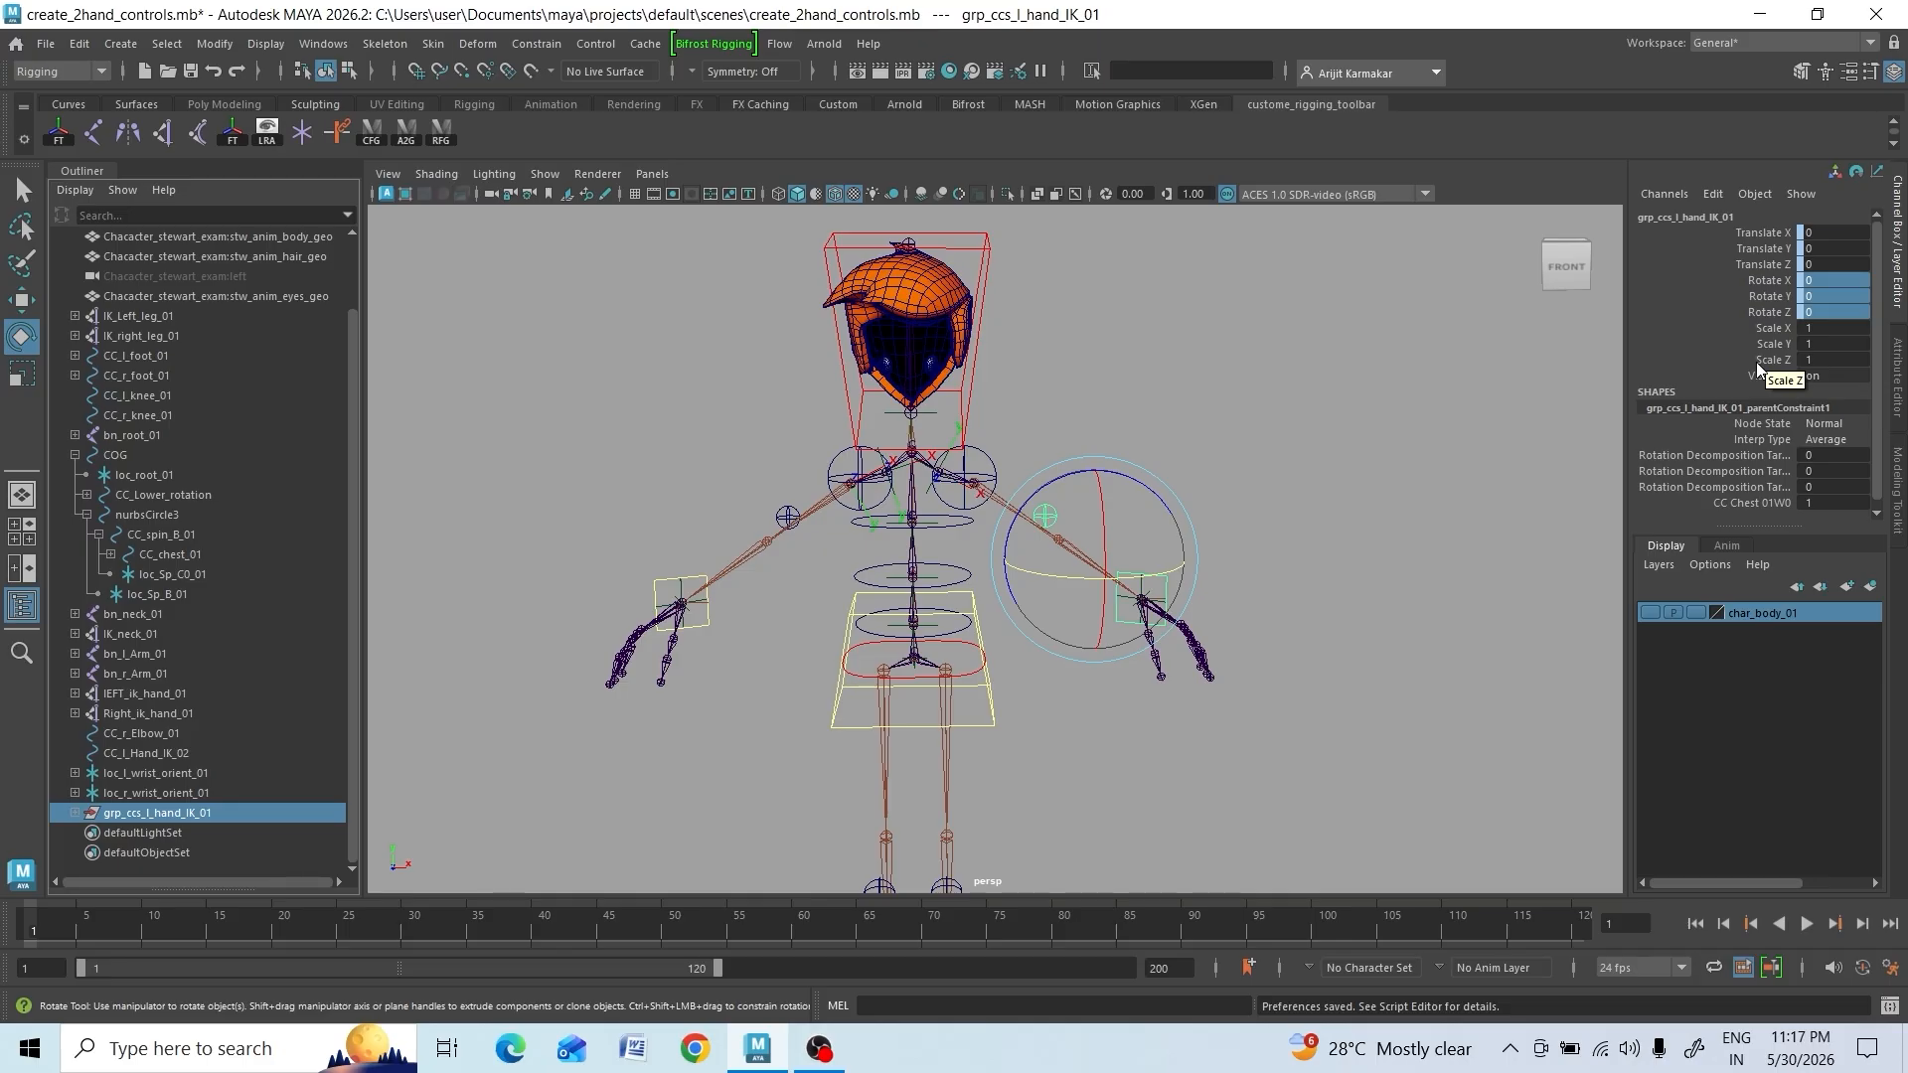
Key the translate and rotate channels of grp_ccs_l_hand_IK_01 at frame 1 and highlight those six channels
{"action": "key", "text": "shift+e"}
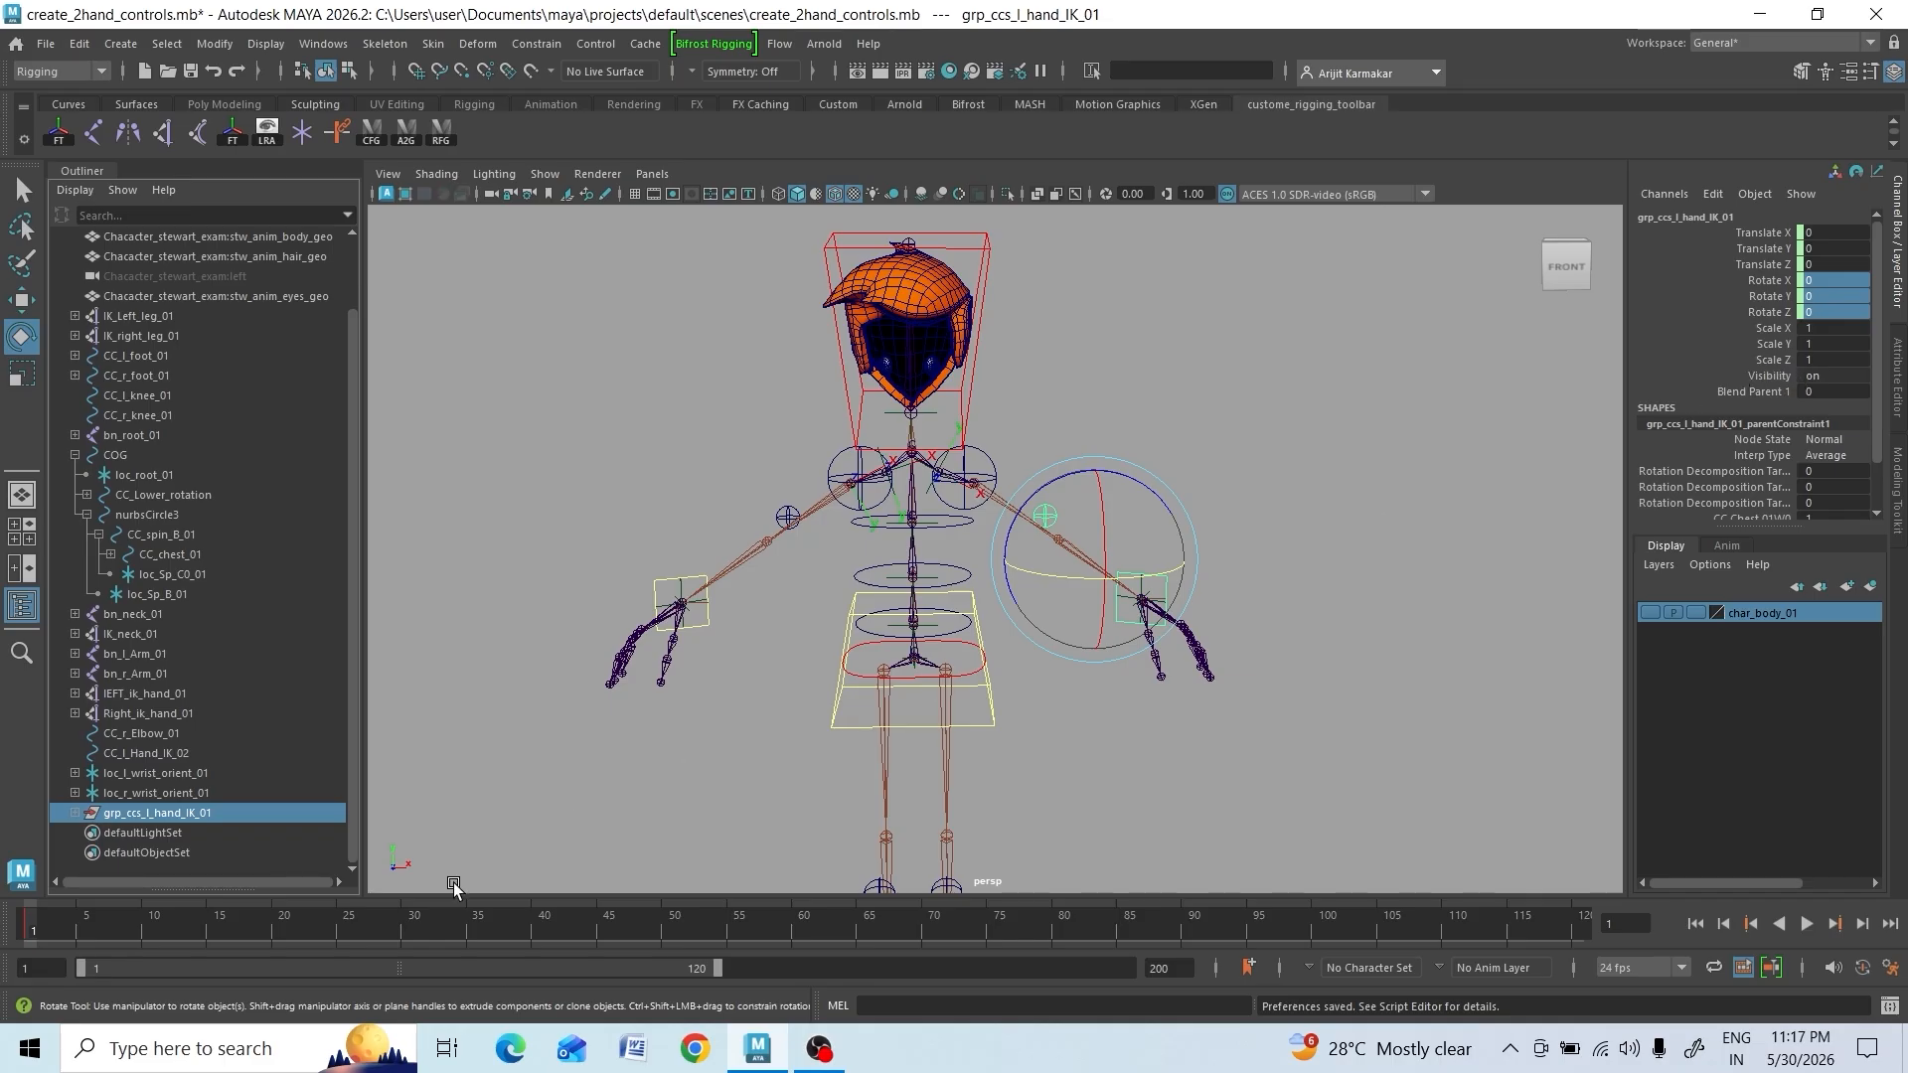
{"action": "left_click_drag", "start_coordinate": [1771, 282], "coordinate": [1775, 316]}
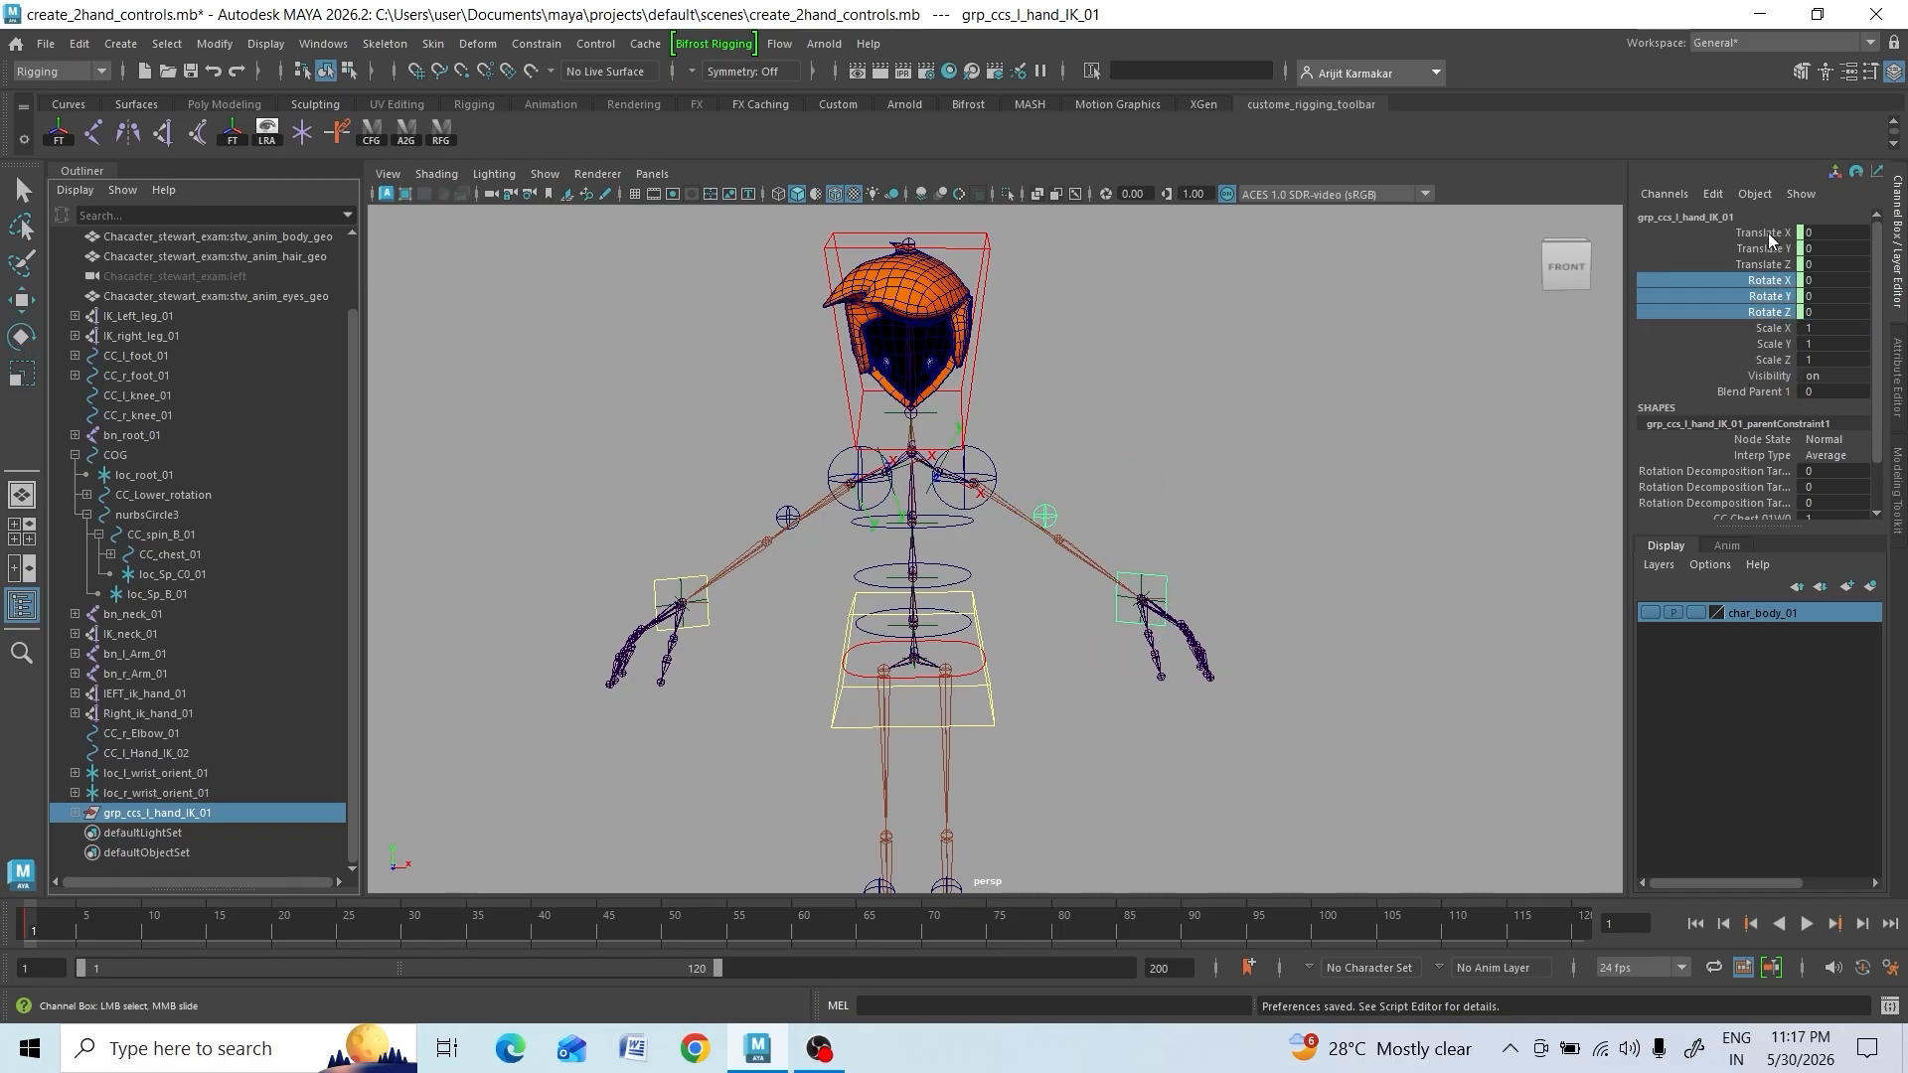
{"action": "left_click_drag", "start_coordinate": [1770, 239], "coordinate": [1775, 314]}
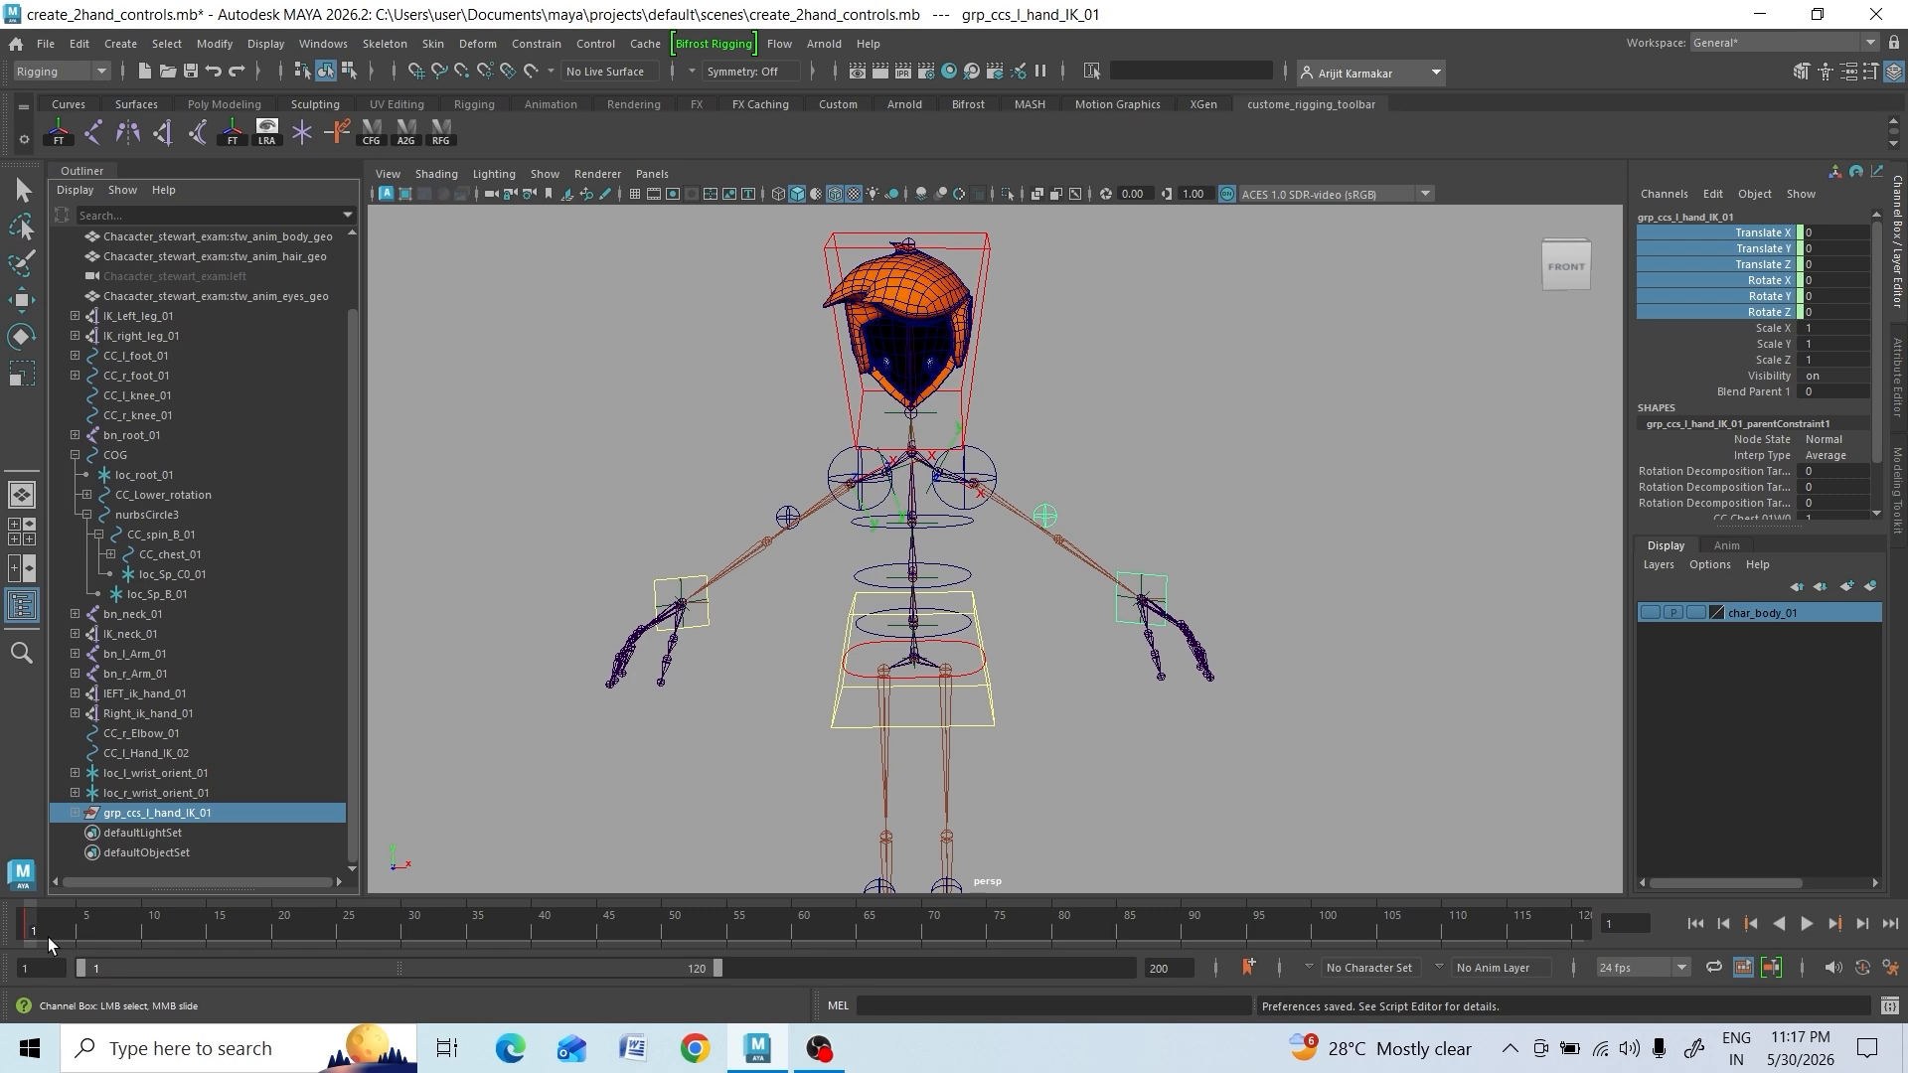
Open the Hypershade, make its window taller and move it aside so the Outliner and character are accessible
{"action": "left_click_drag", "start_coordinate": [1299, 570], "coordinate": [1279, 585], "text": "alt"}
{"action": "scroll", "coordinate": [1279, 599], "scroll_direction": "up", "scroll_amount": 2}
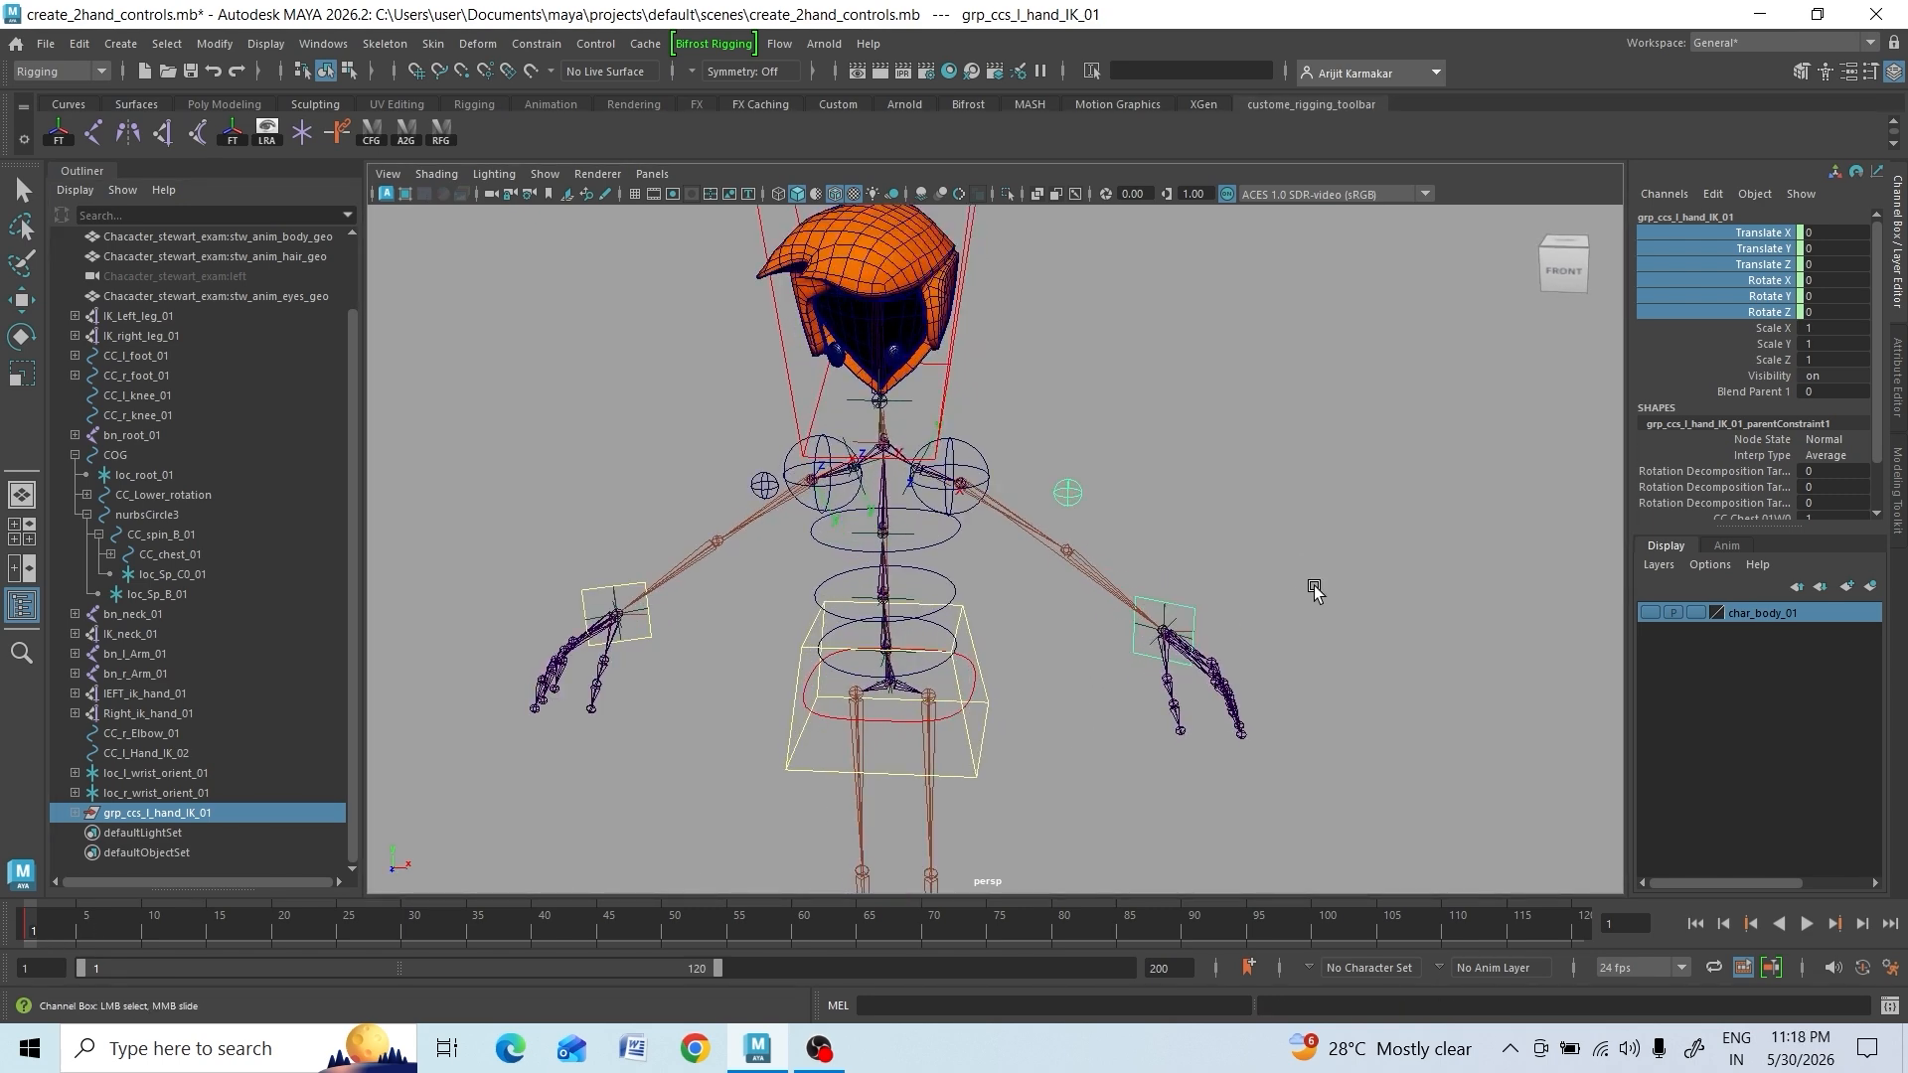
{"action": "middle_click_drag", "start_coordinate": [1314, 587], "coordinate": [1236, 590], "text": "alt"}
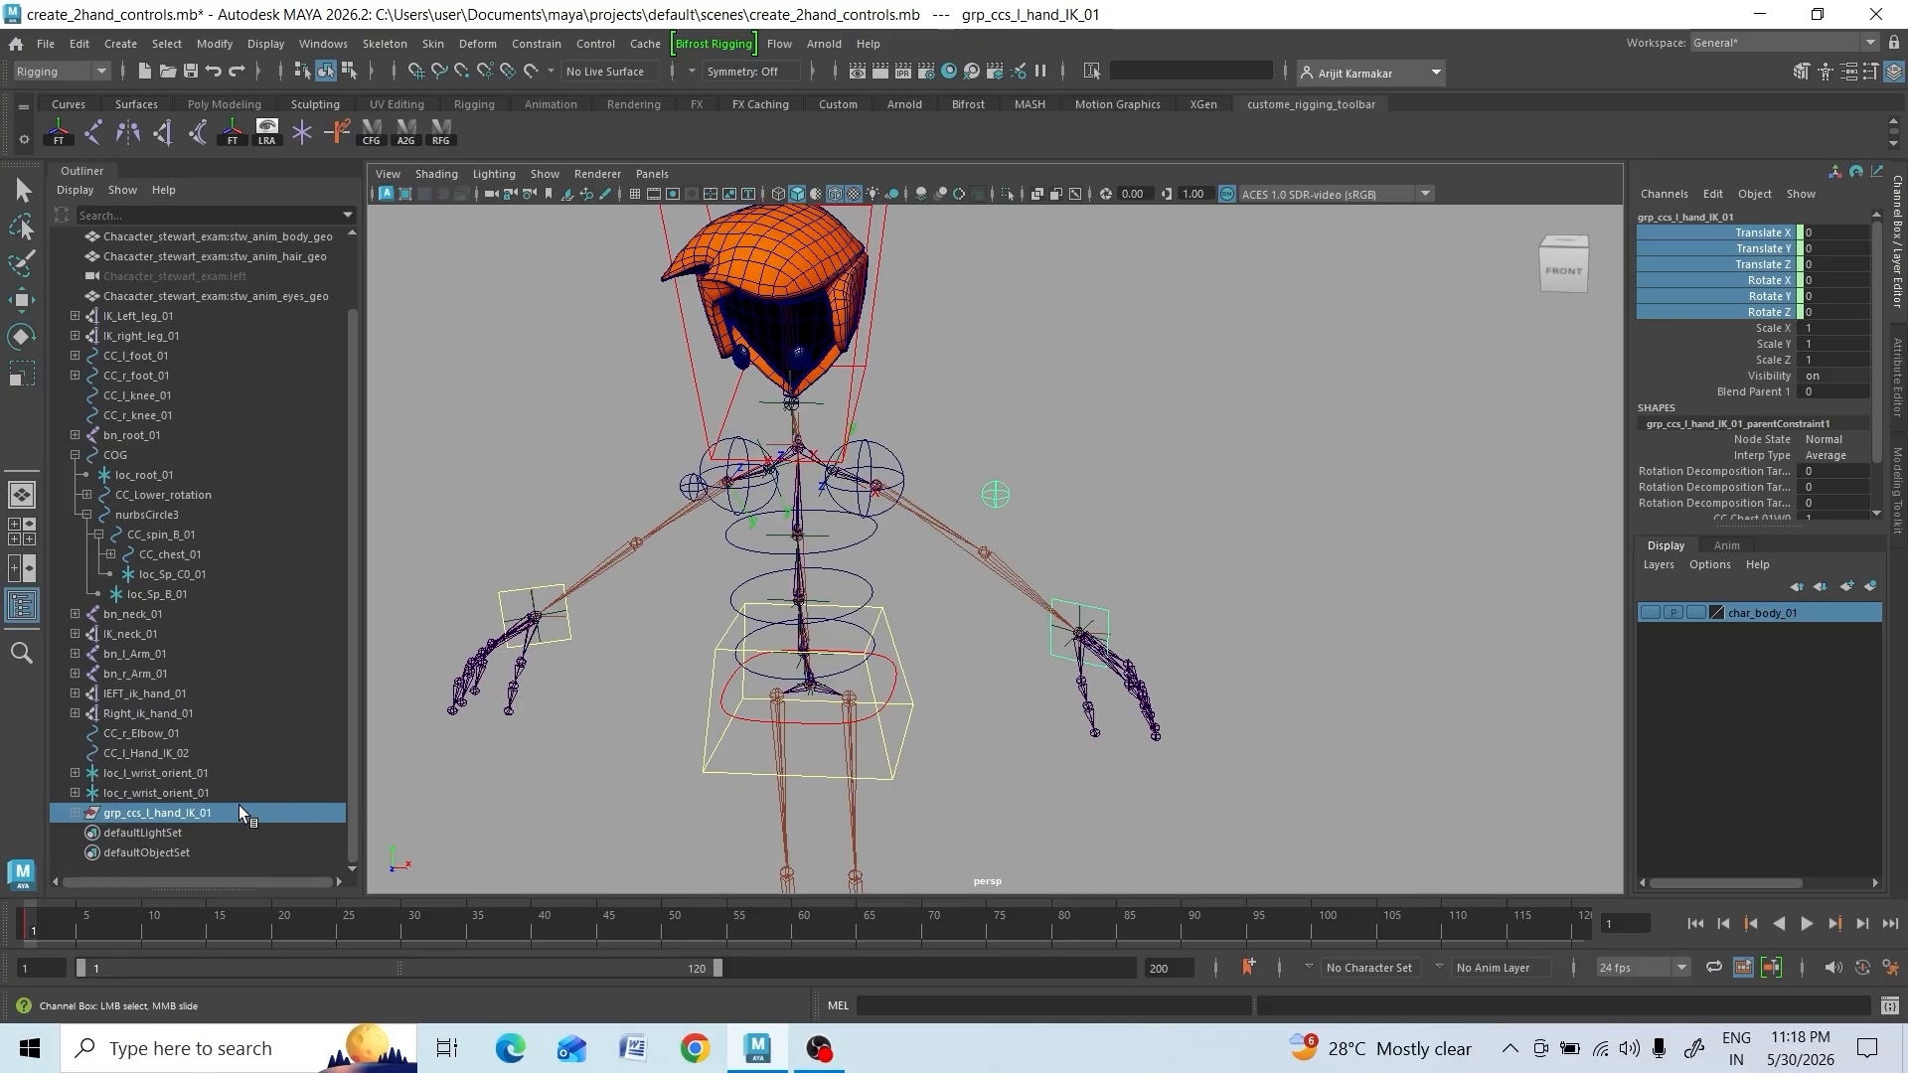
{"action": "left_click", "coordinate": [948, 71]}
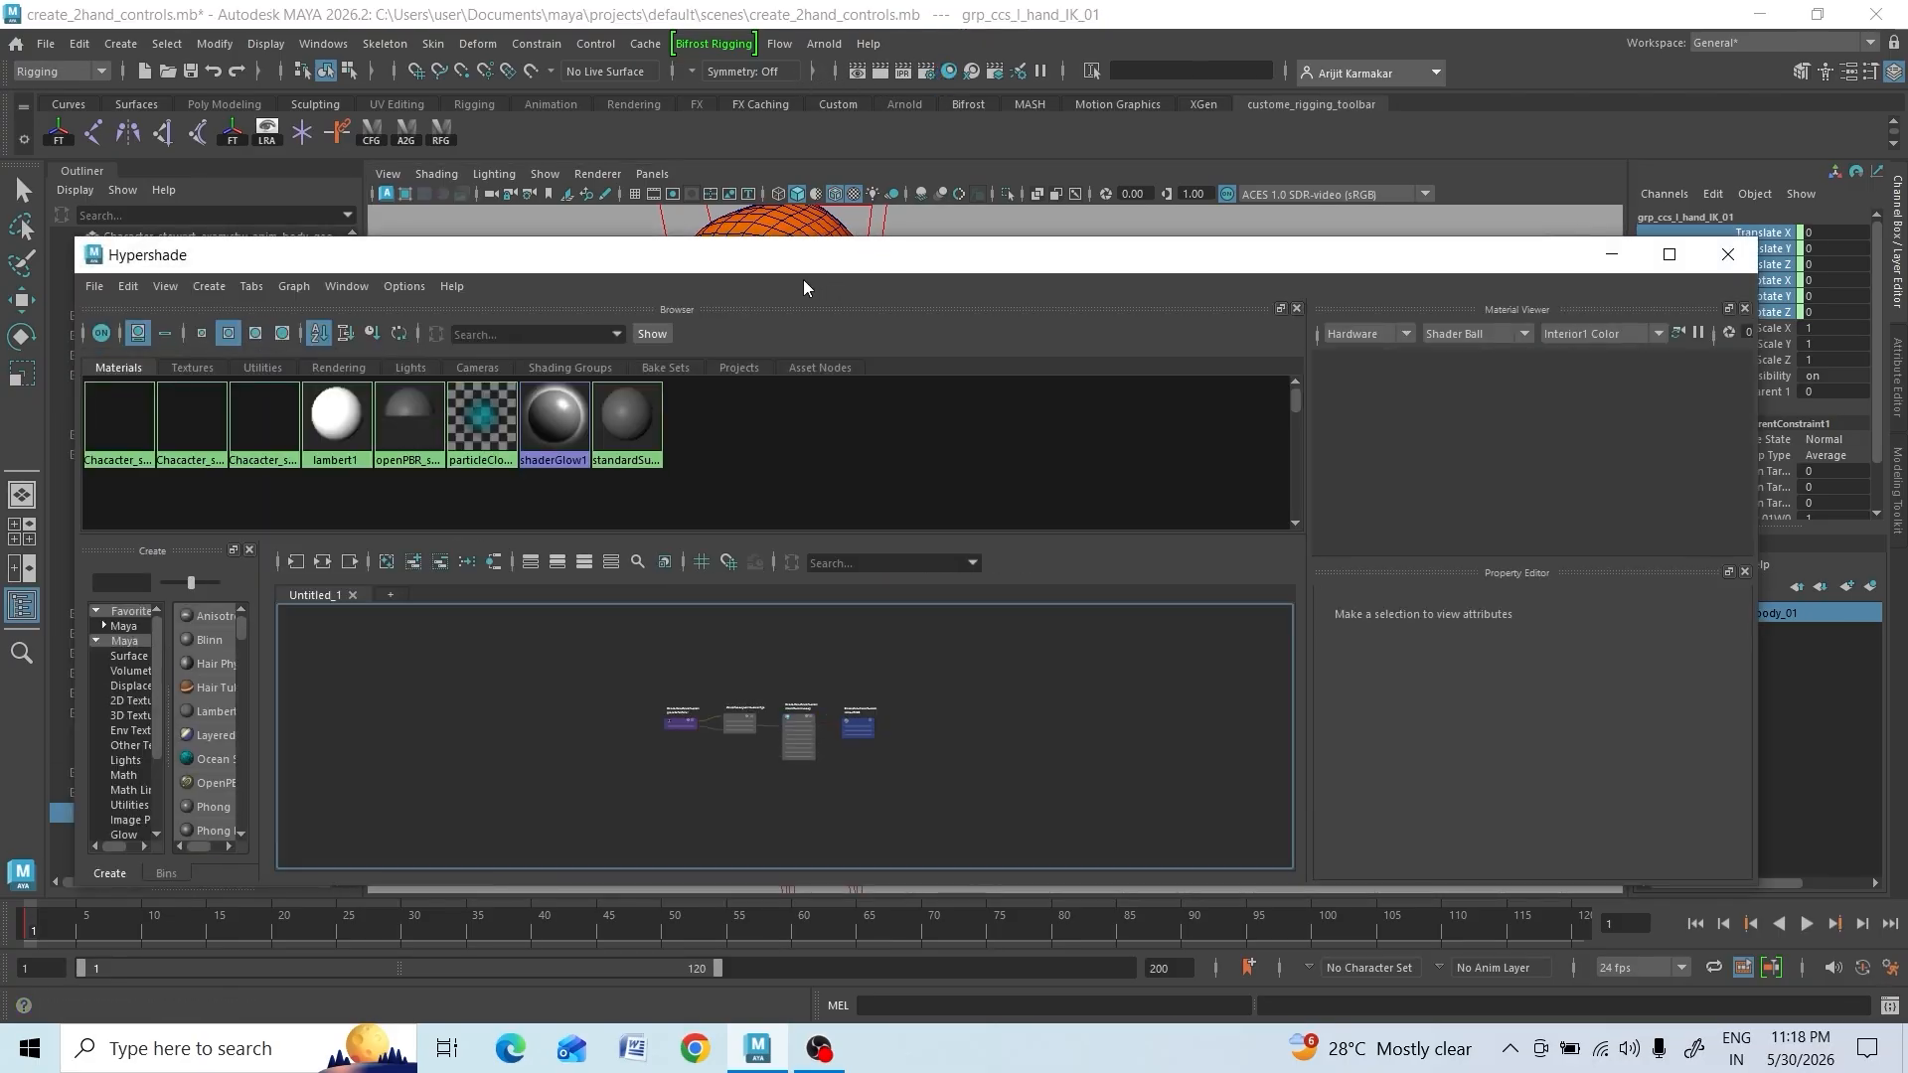
{"action": "left_click_drag", "start_coordinate": [789, 271], "coordinate": [1207, 211]}
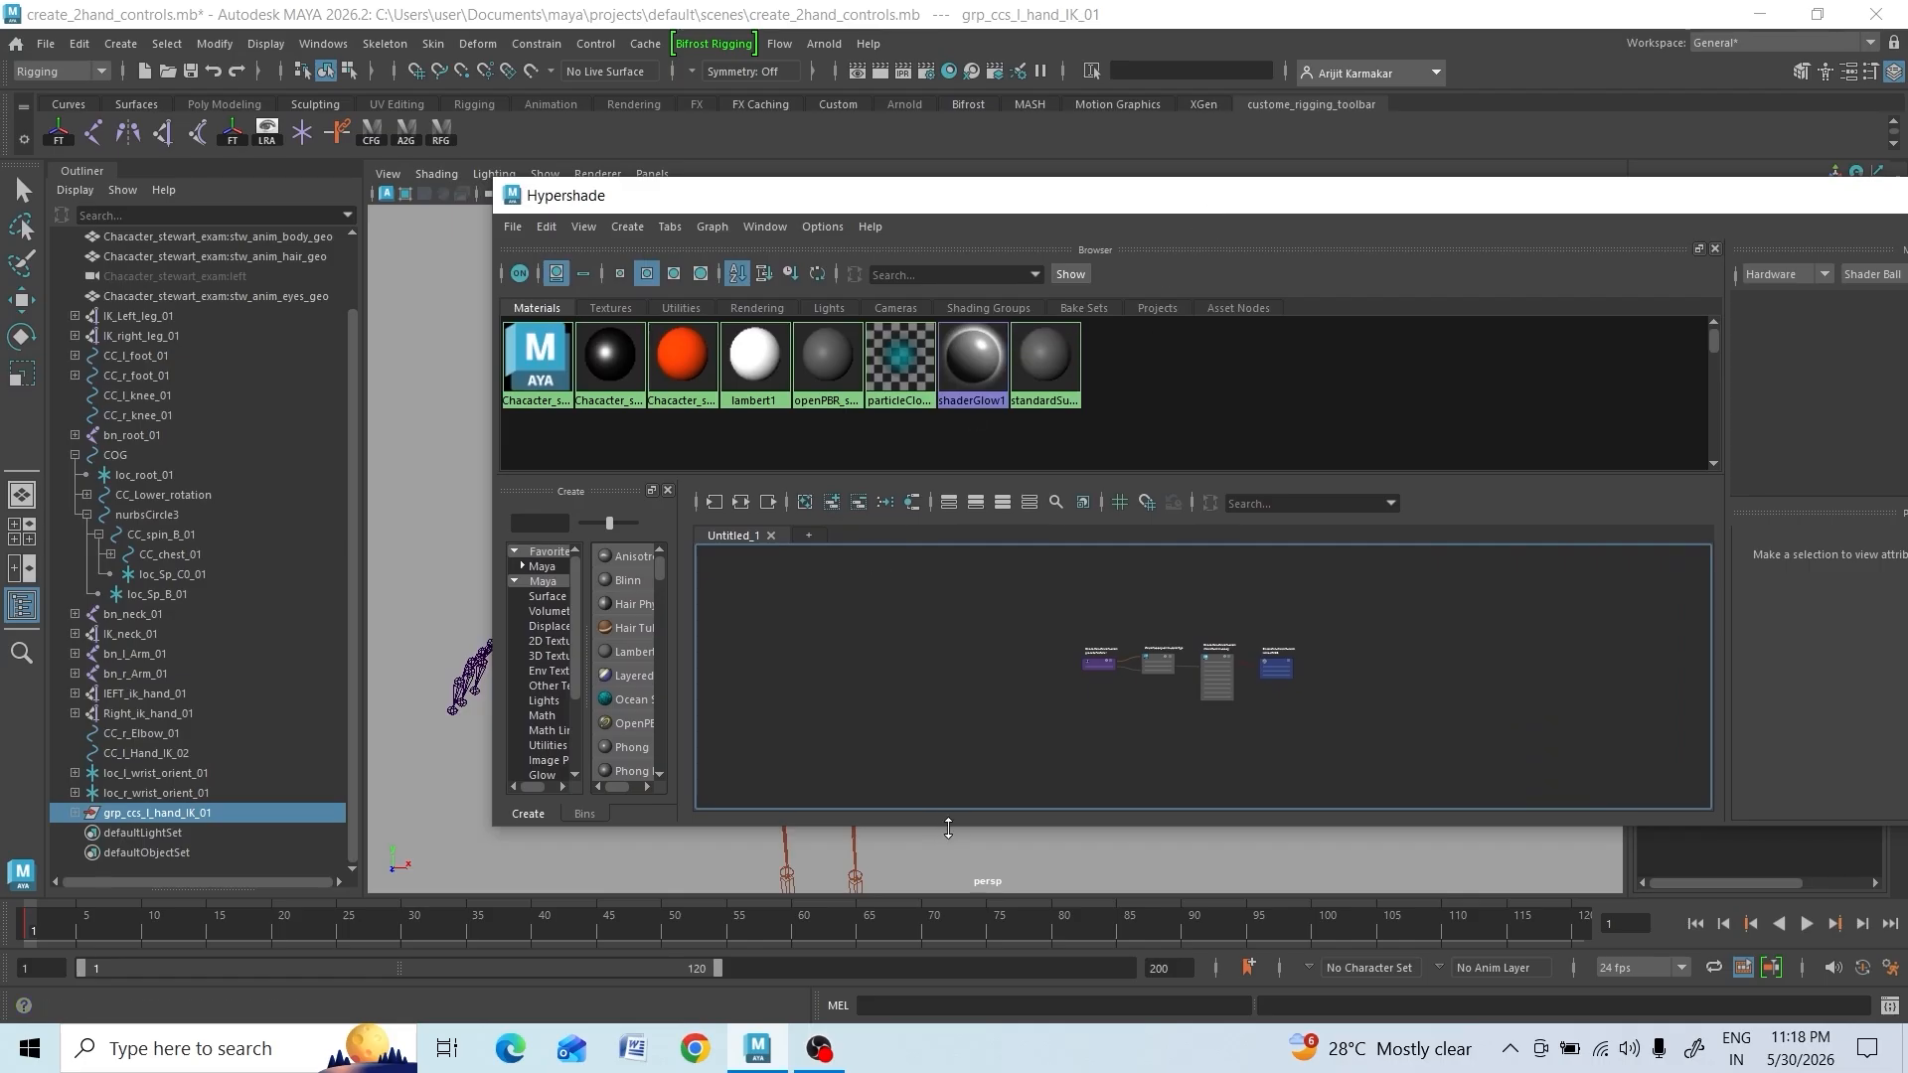
{"action": "left_click_drag", "start_coordinate": [946, 823], "coordinate": [945, 976]}
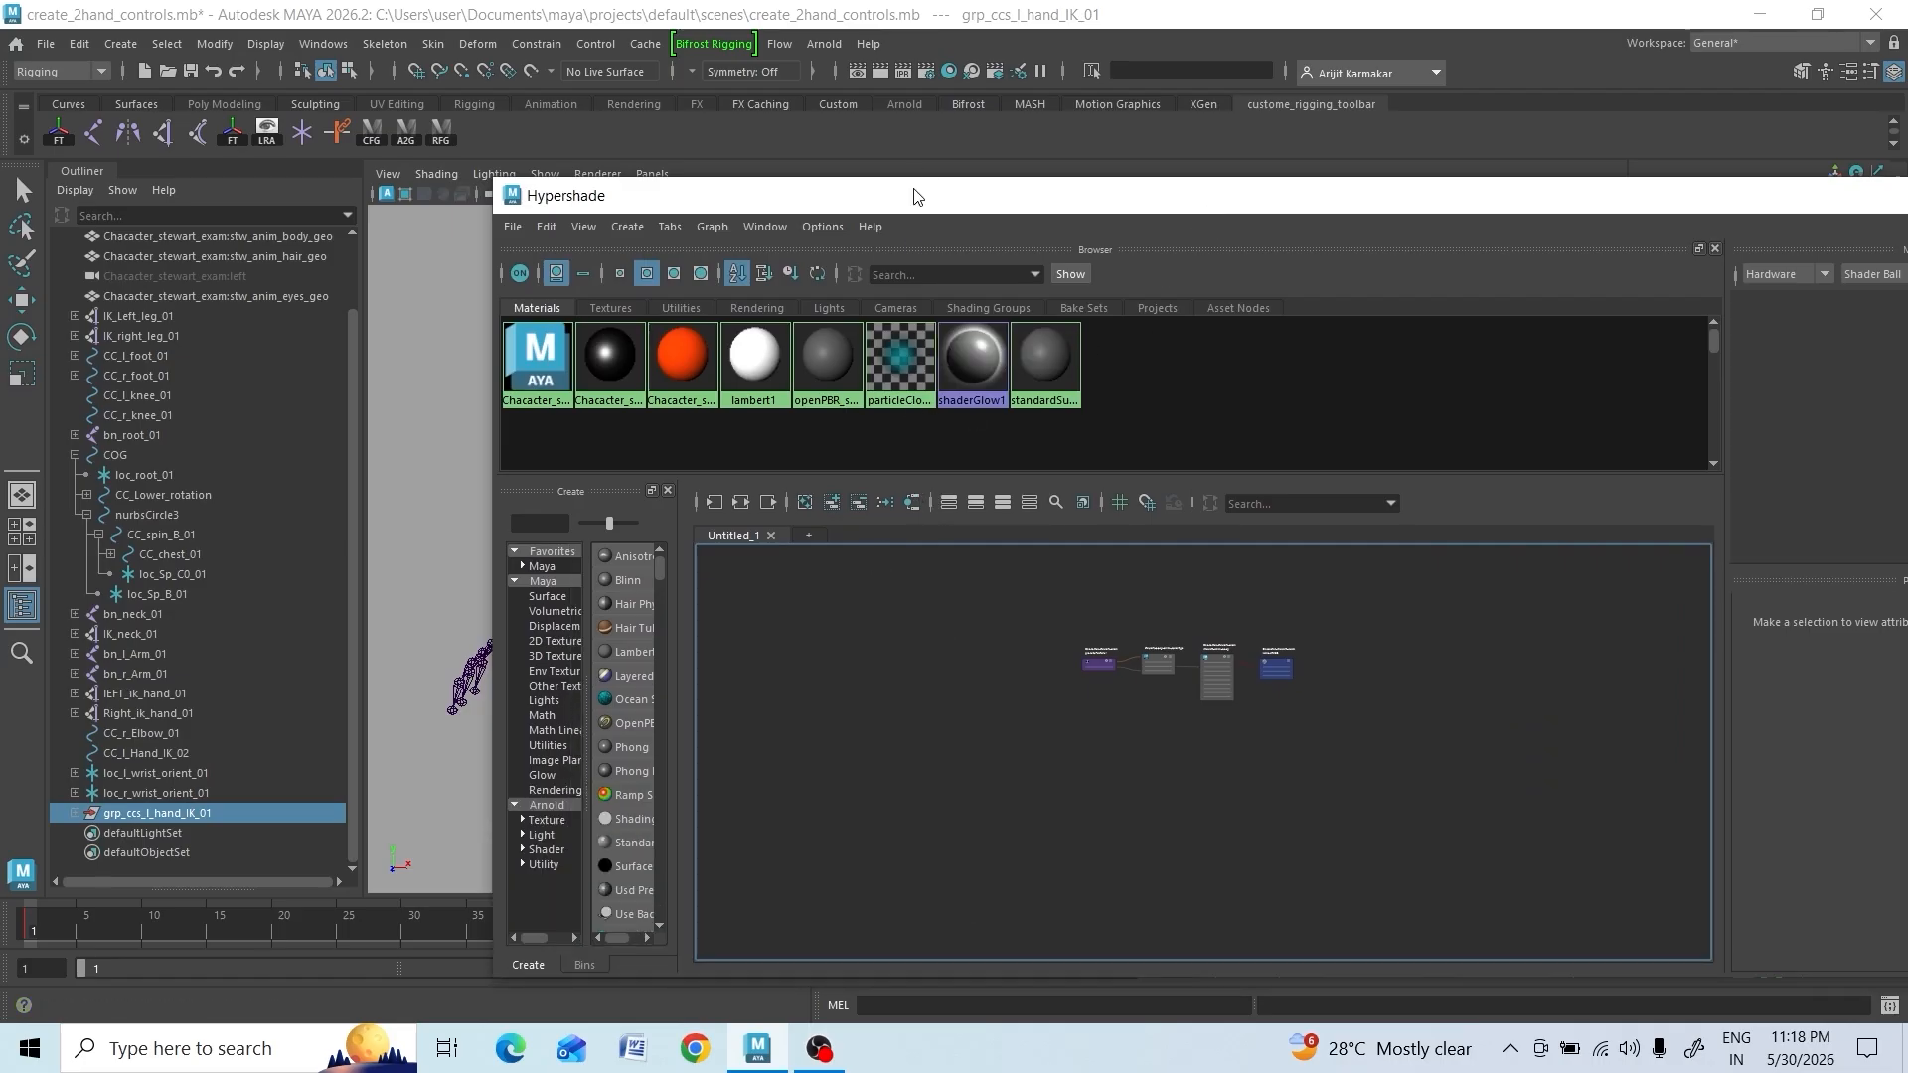
{"action": "left_click_drag", "start_coordinate": [913, 195], "coordinate": [1419, 220]}
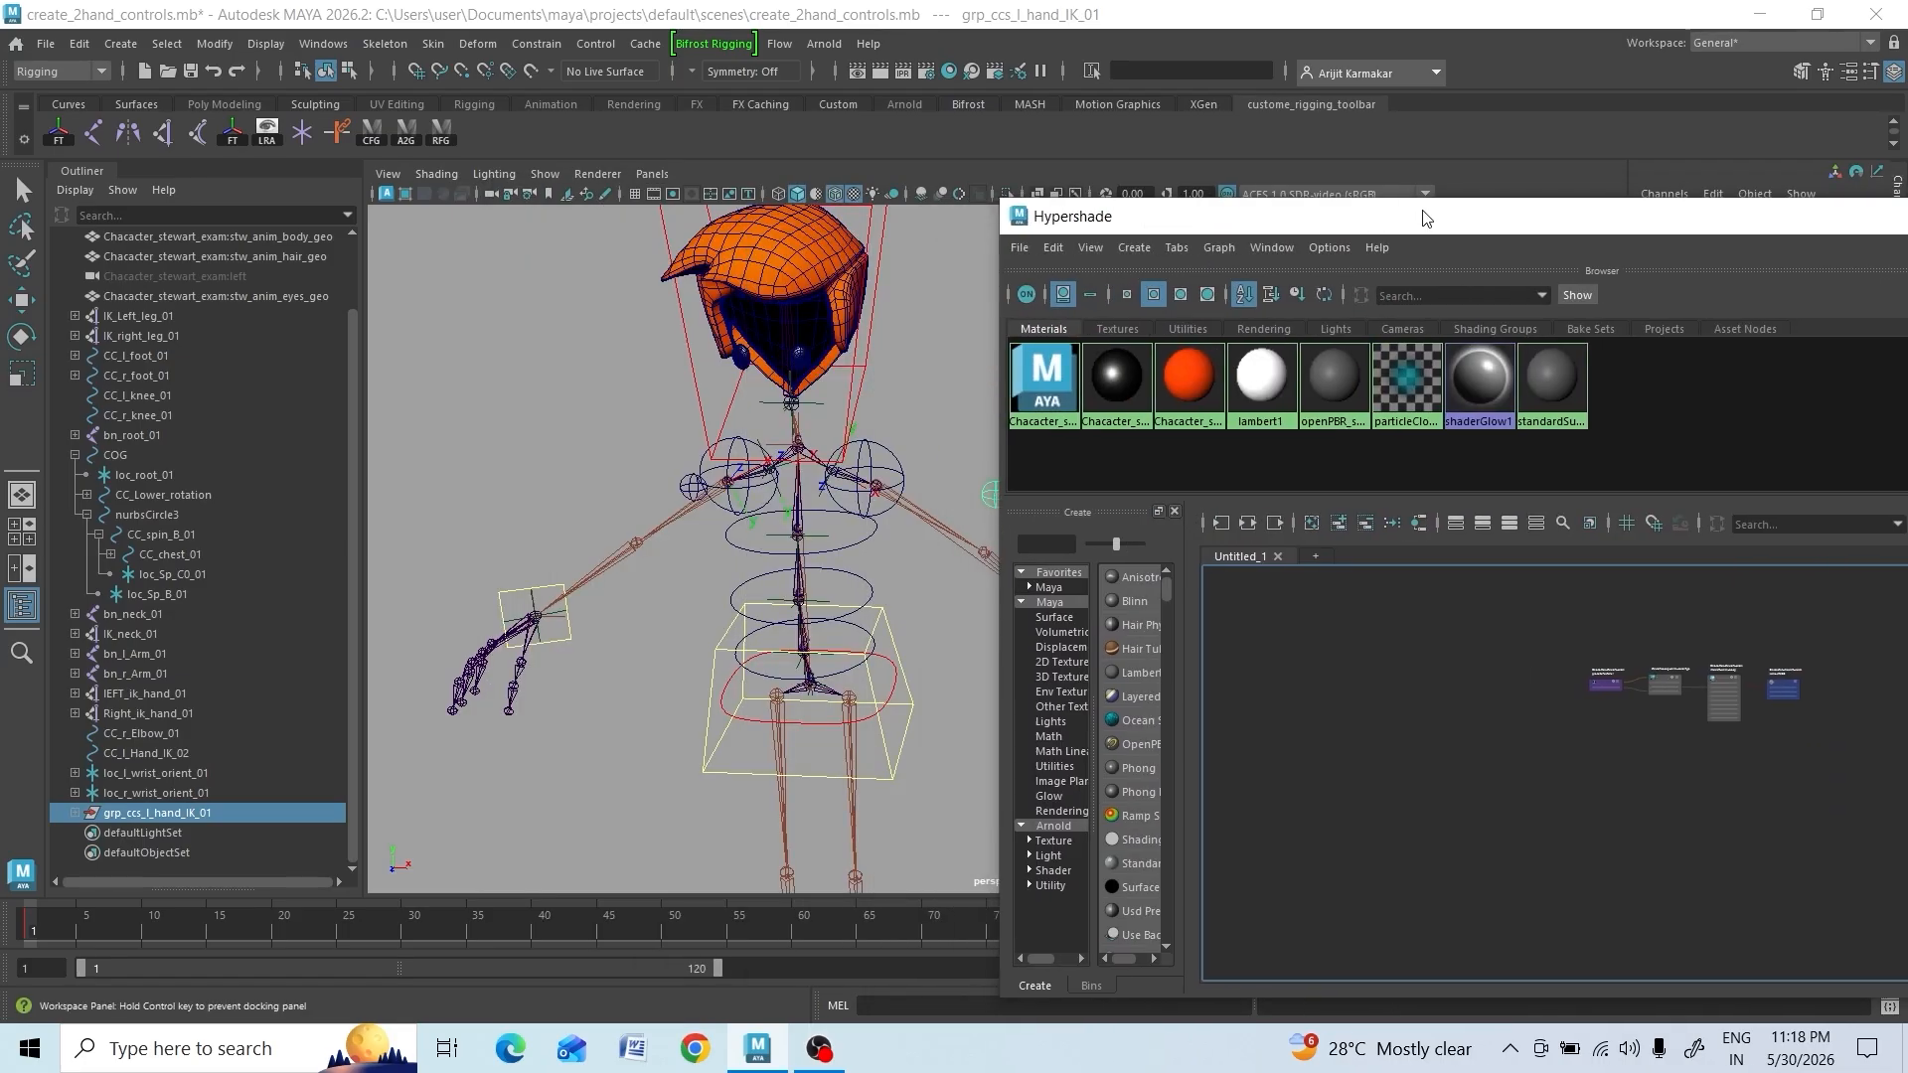
Select the CC_l_Hand_IK_01 control and add its node to the Hypershade graph
{"action": "left_click", "coordinate": [181, 813]}
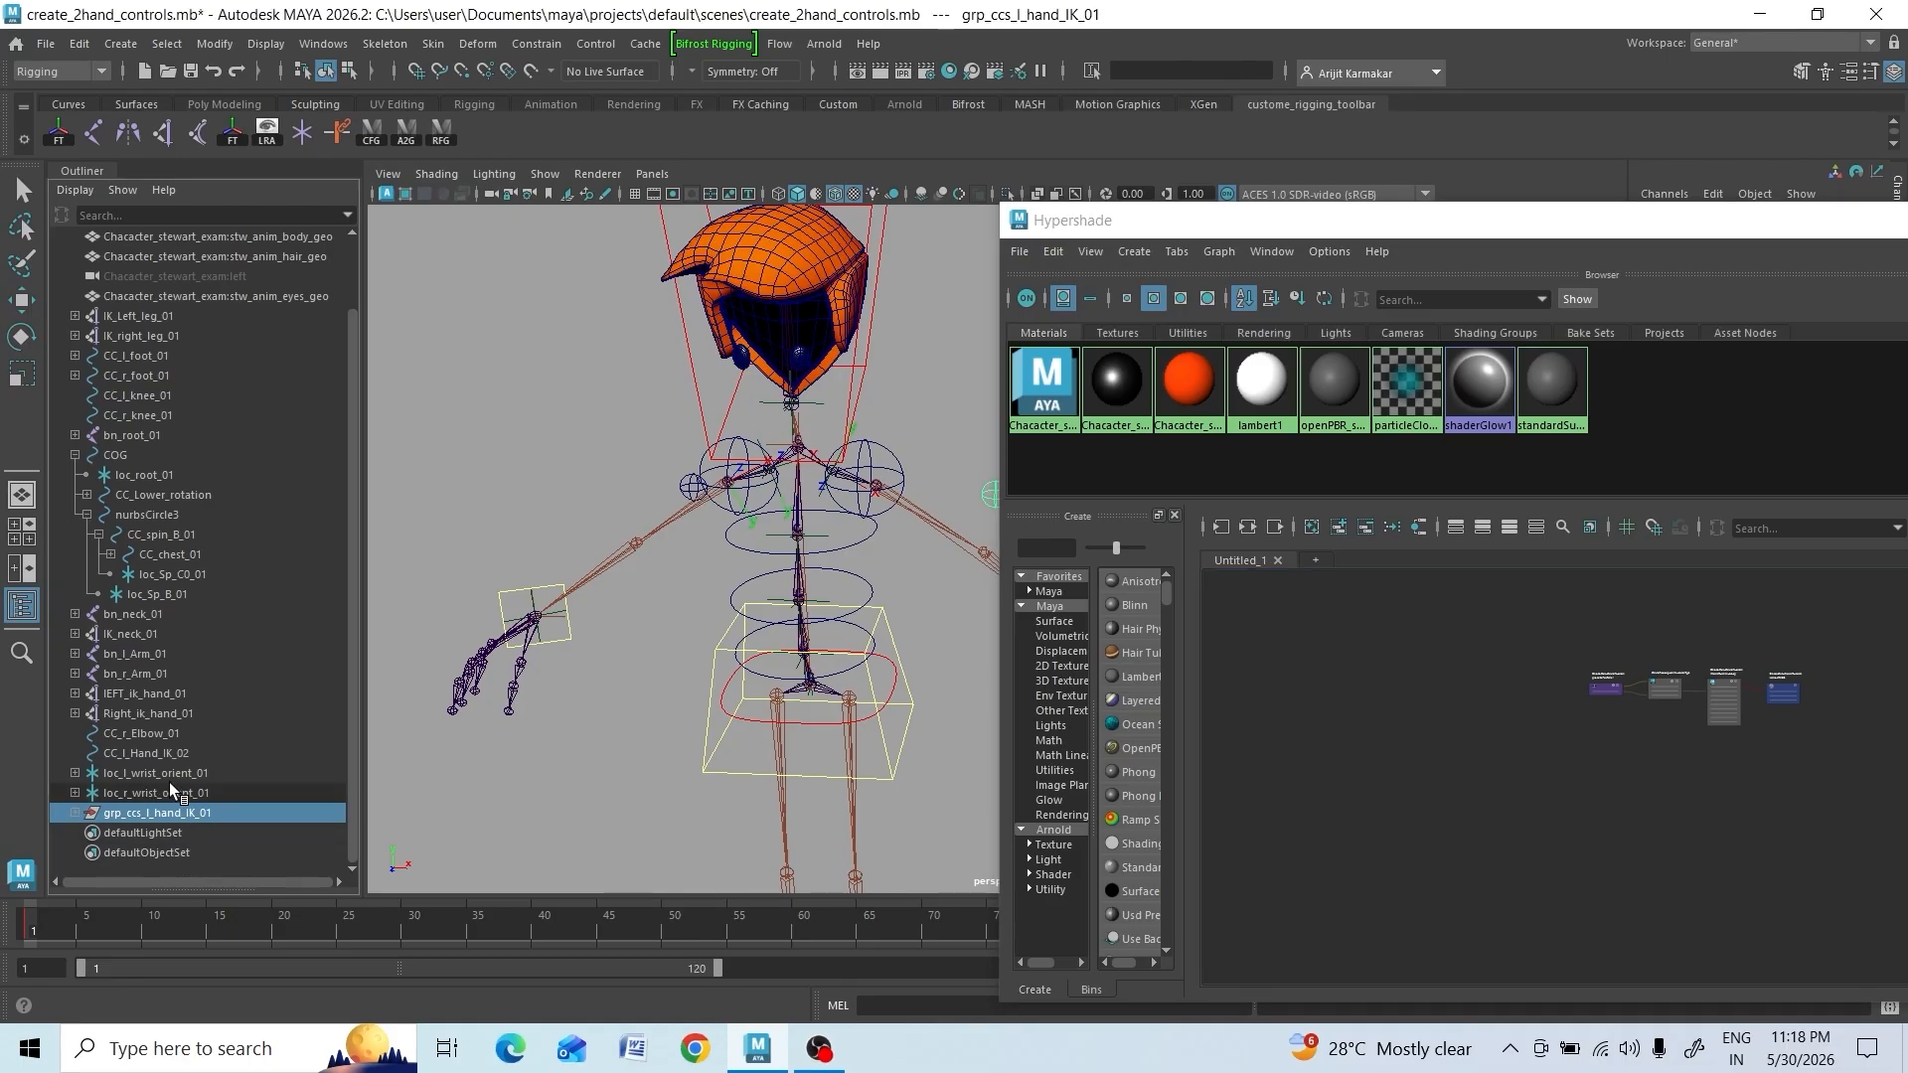
{"action": "left_click_drag", "start_coordinate": [1145, 220], "coordinate": [1408, 399]}
{"action": "left_click", "coordinate": [1100, 614]}
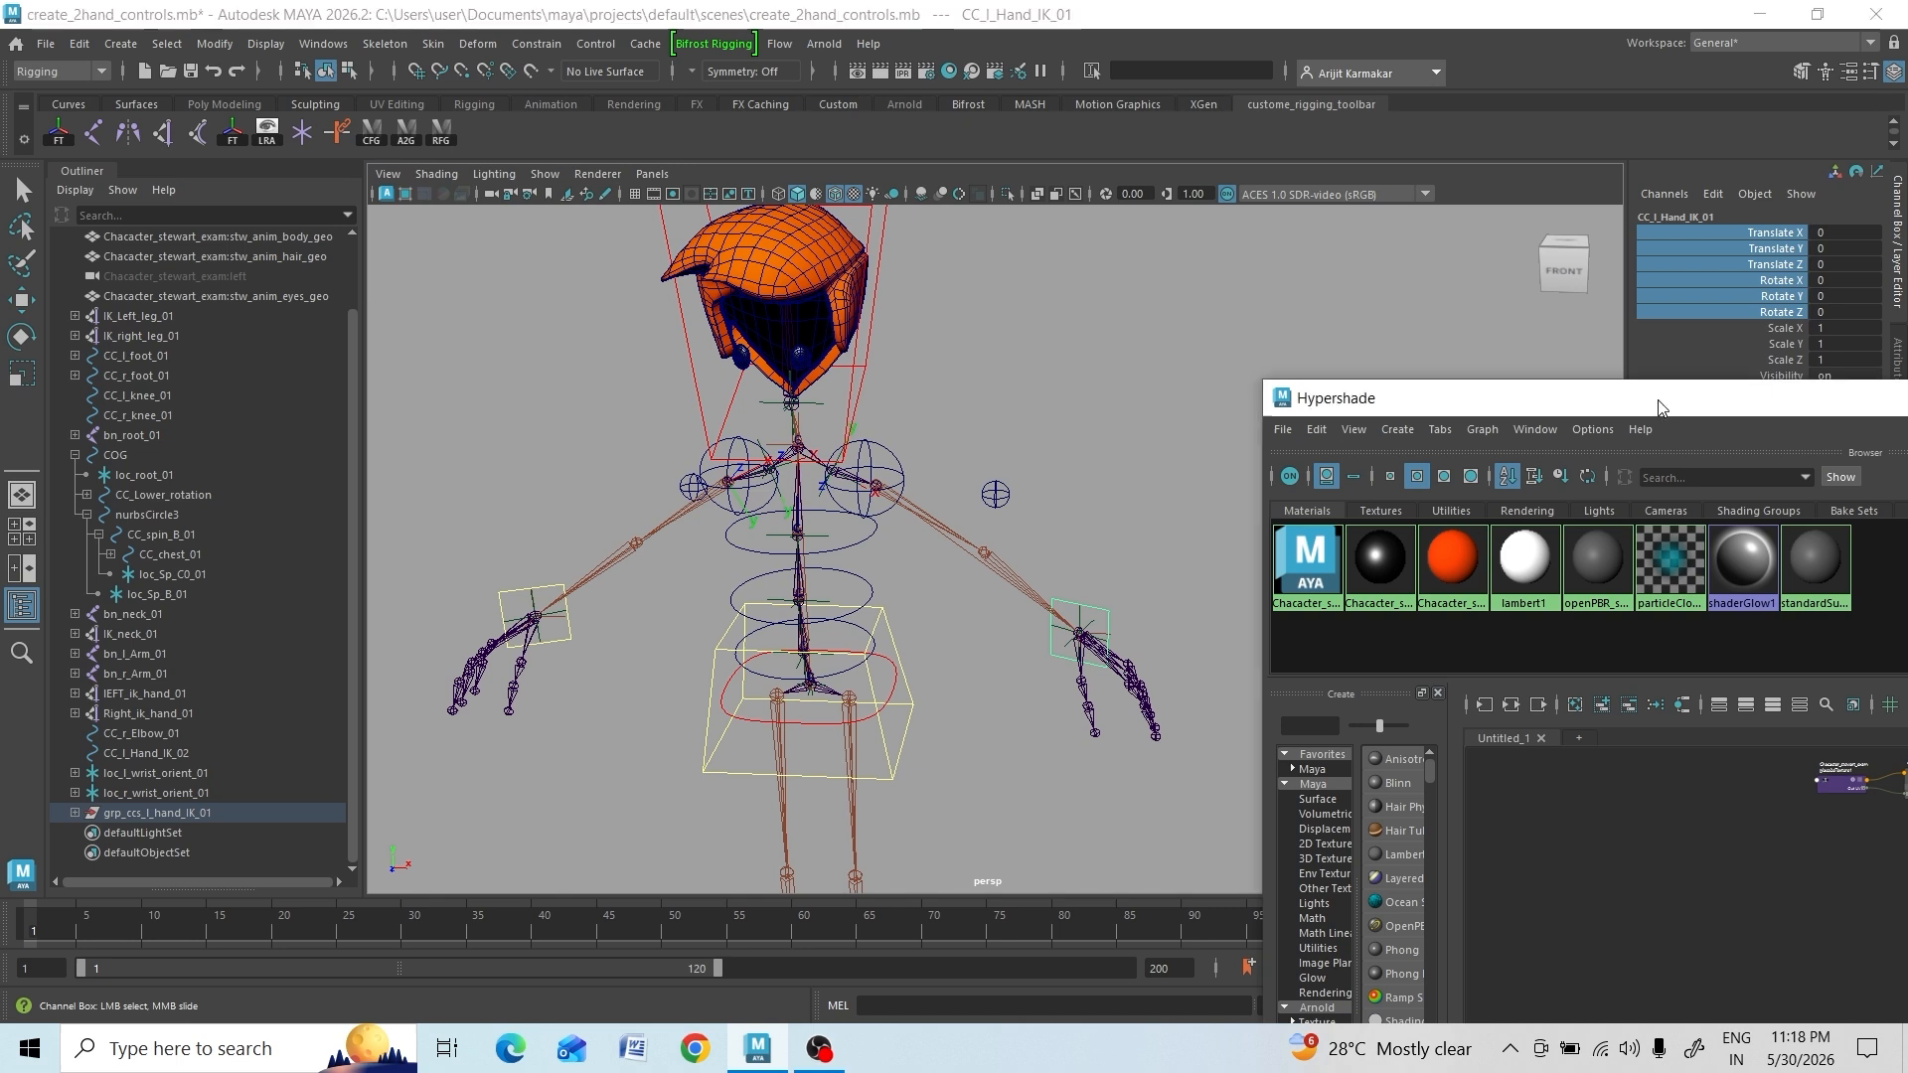
{"action": "left_click_drag", "start_coordinate": [1749, 397], "coordinate": [1373, 145]}
{"action": "middle_click_drag", "start_coordinate": [1714, 780], "coordinate": [1431, 571], "text": "alt"}
{"action": "scroll", "coordinate": [1421, 636], "scroll_direction": "up", "scroll_amount": 5}
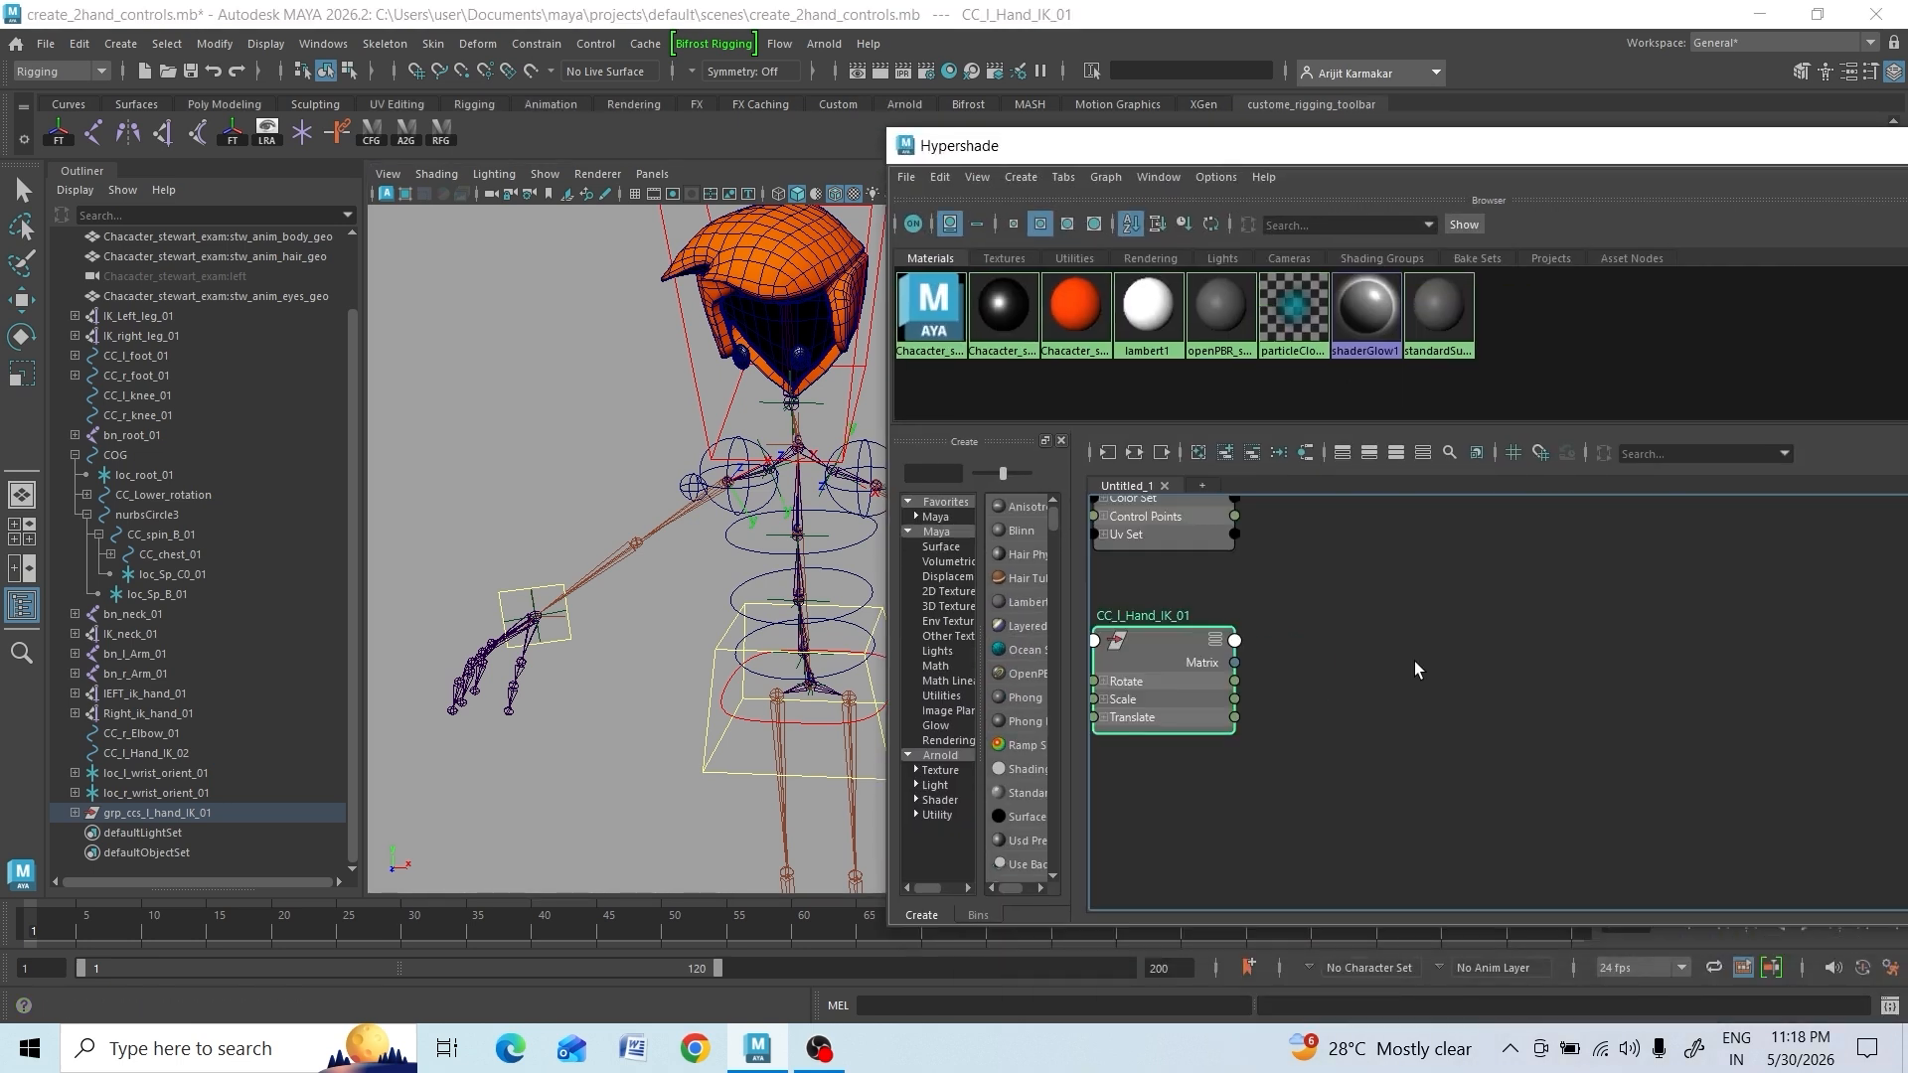
Move the CC_l_Hand_IK_01 node clear of its shape node and add grp_ccs_l_hand_IK_01 to the Hypershade graph
{"action": "left_click_drag", "start_coordinate": [1174, 664], "coordinate": [1644, 618]}
{"action": "middle_click_drag", "start_coordinate": [1608, 706], "coordinate": [1310, 630], "text": "alt"}
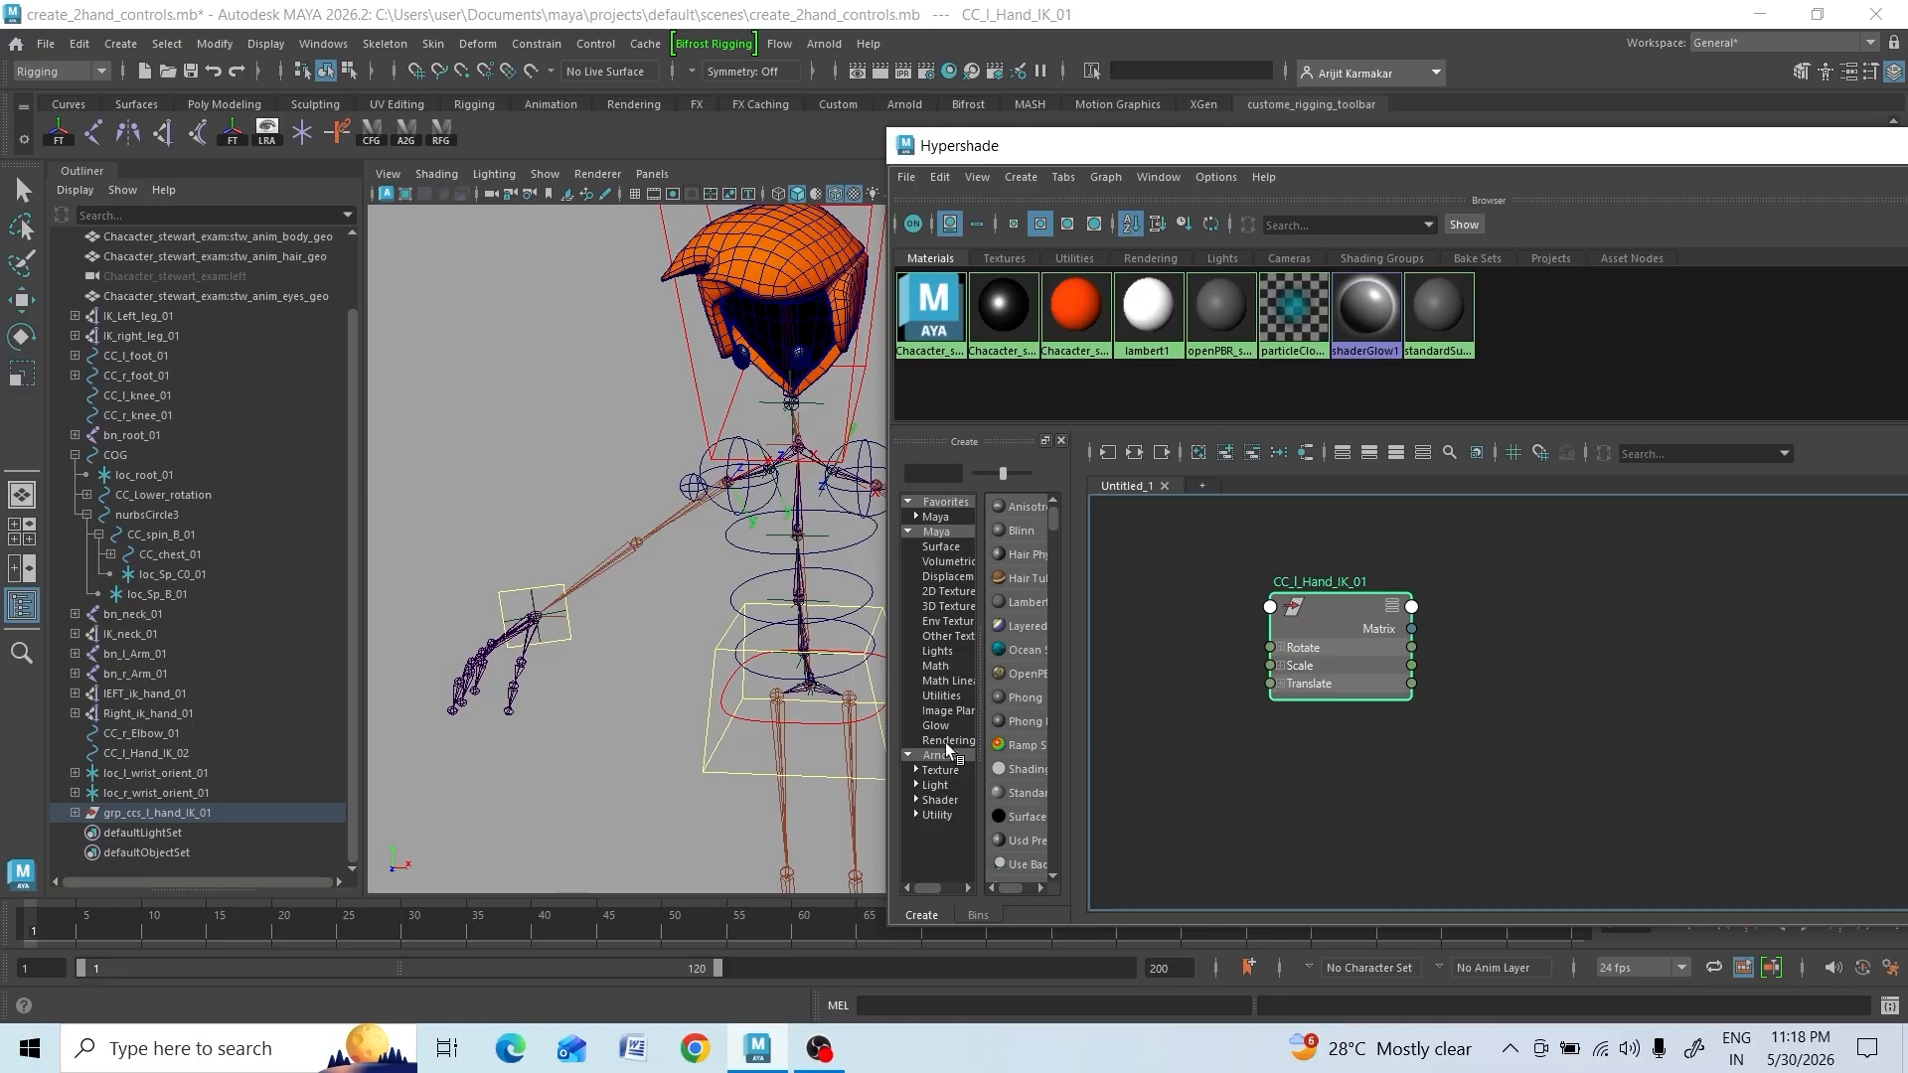
{"action": "left_click", "coordinate": [157, 812]}
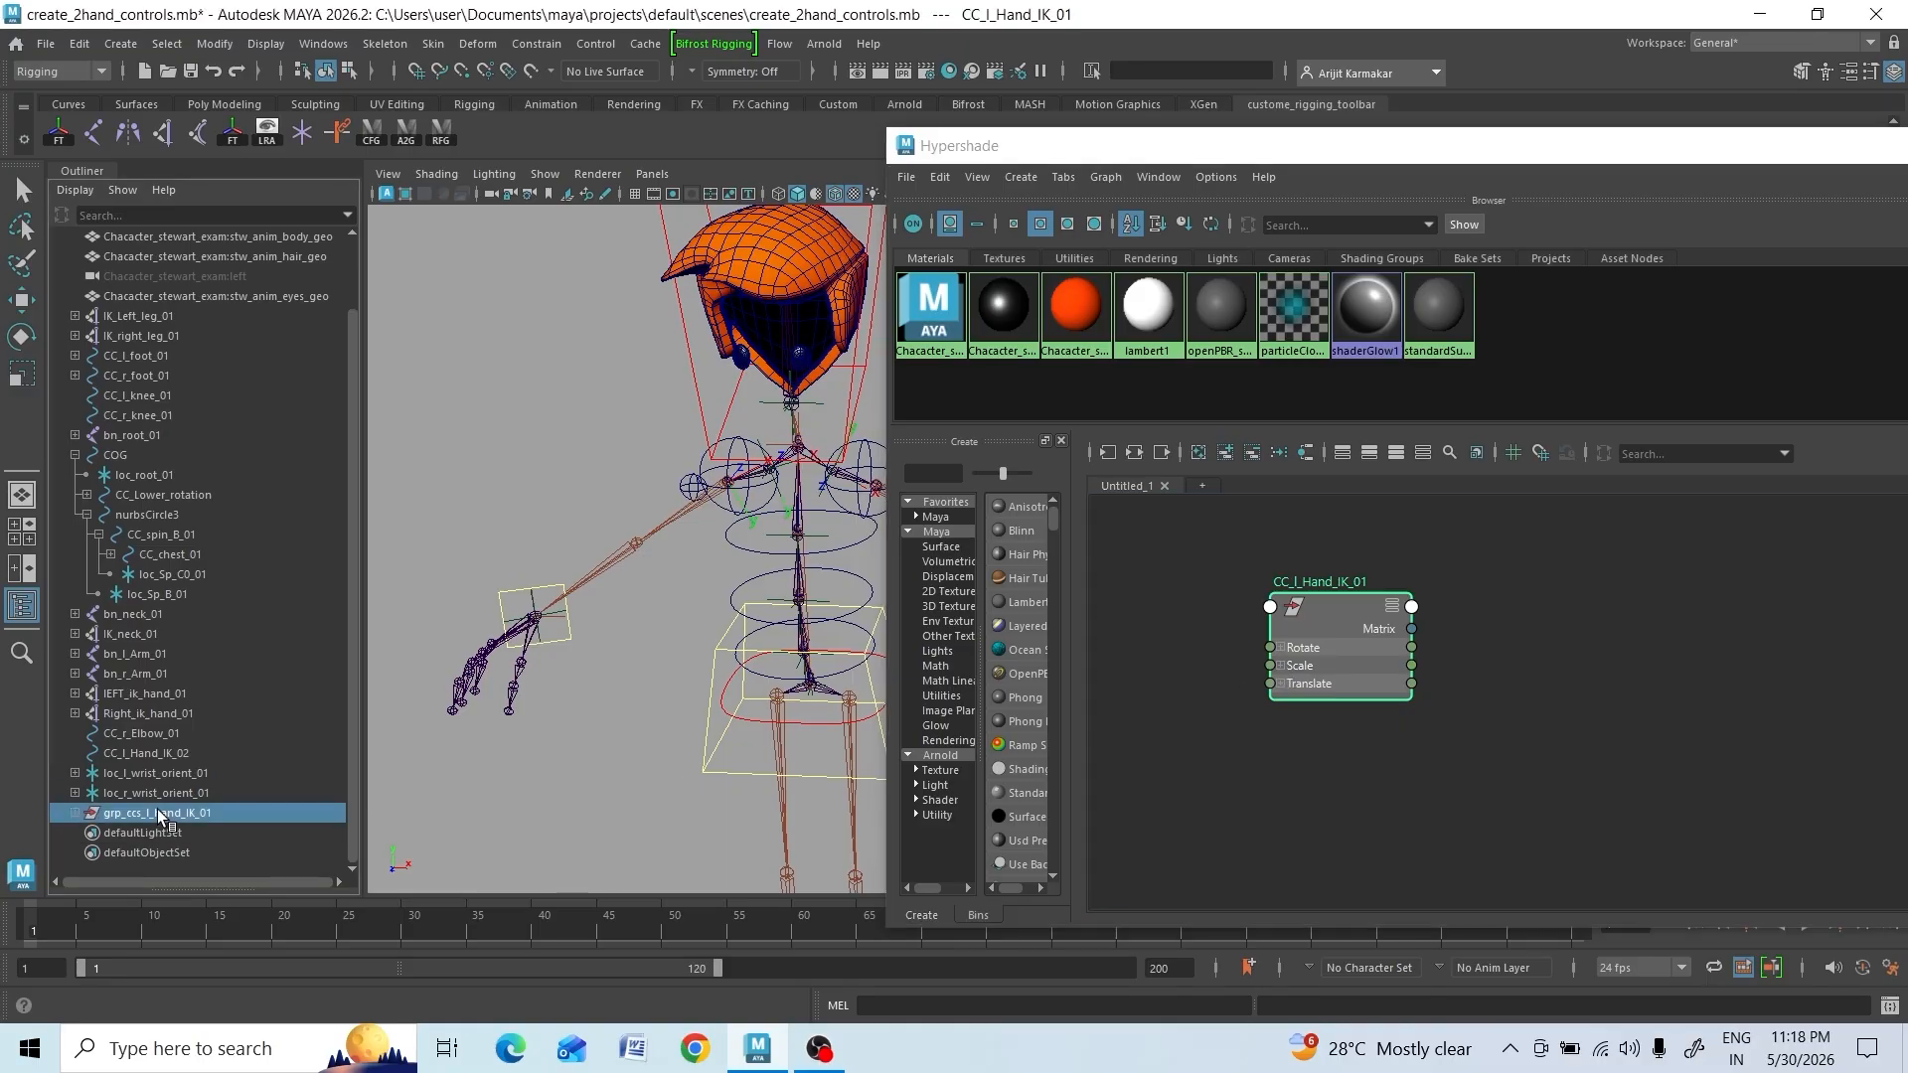
{"action": "left_click", "coordinate": [405, 132]}
{"action": "middle_click_drag", "start_coordinate": [1838, 755], "coordinate": [1355, 549], "text": "alt"}
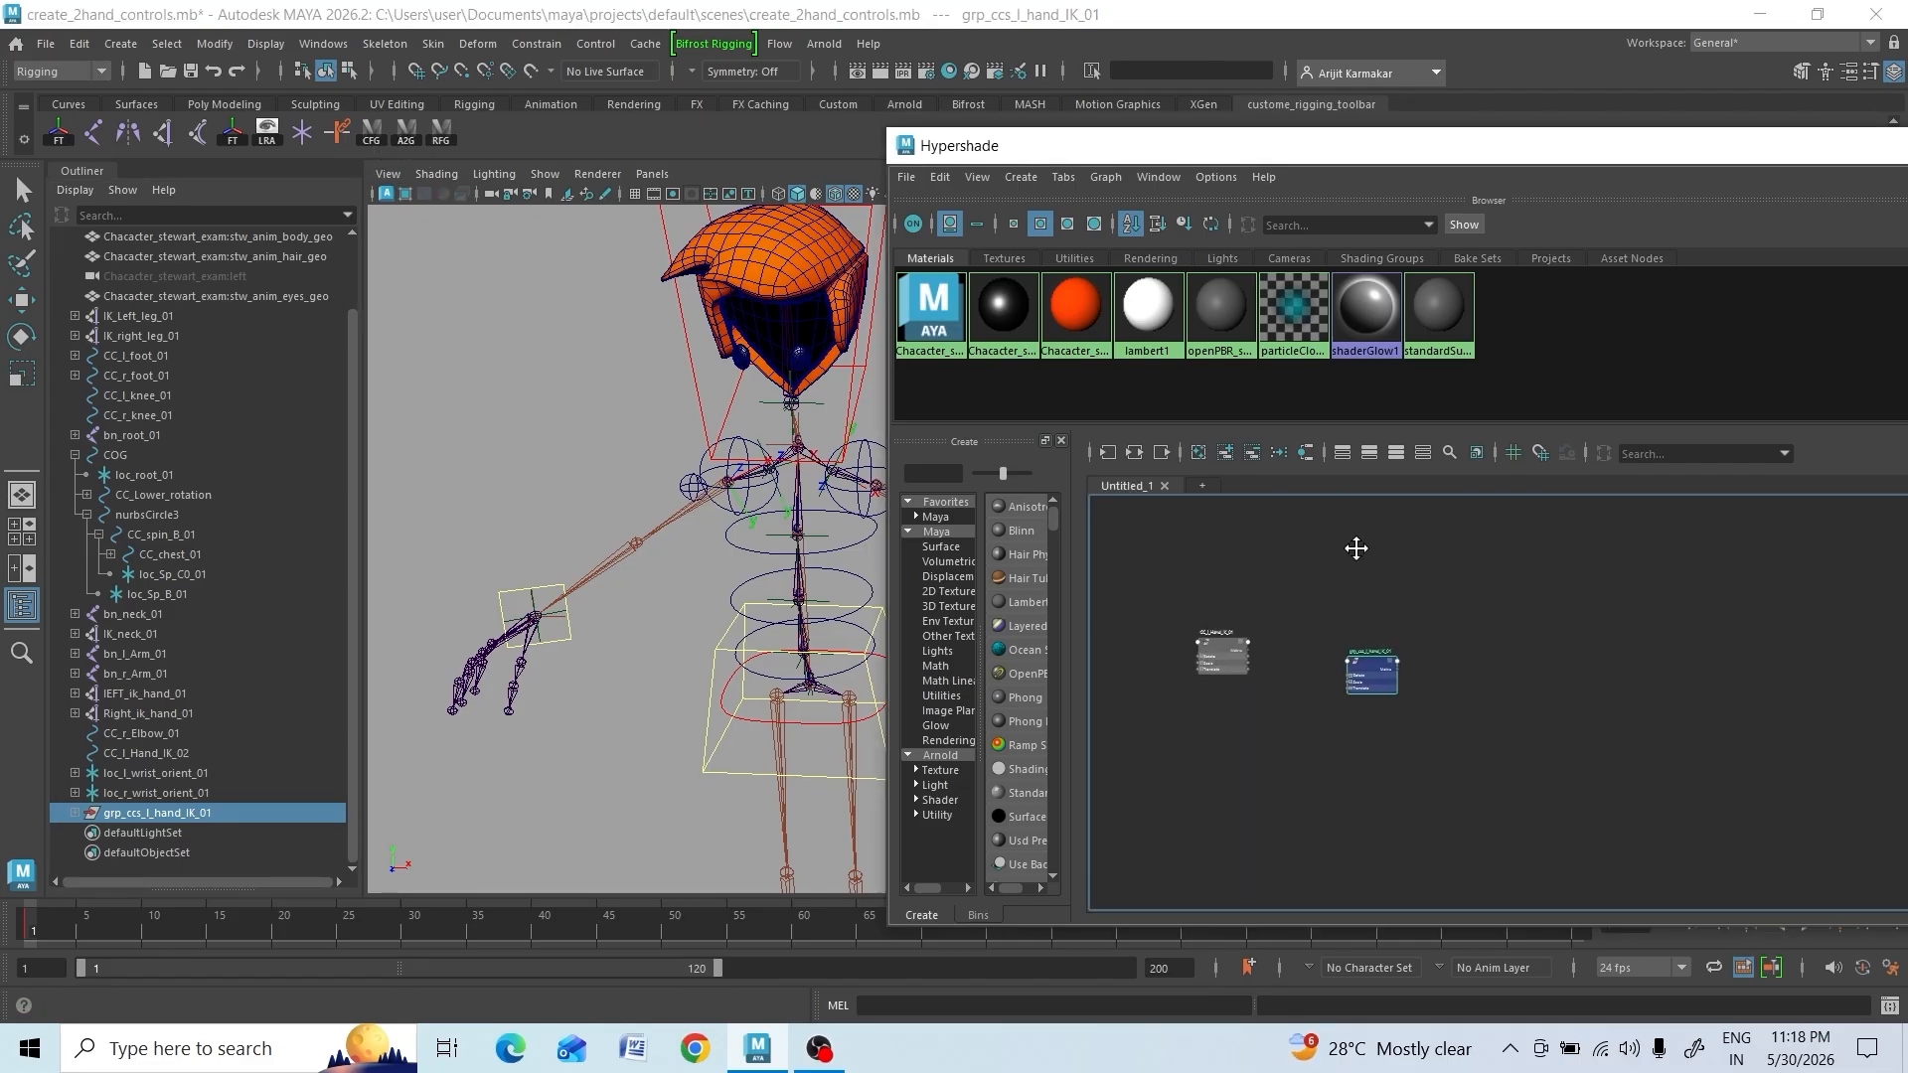
Arrange the two graph nodes side by side, with the hand control before the group and room for a connection between them
{"action": "scroll", "coordinate": [1358, 632], "scroll_direction": "up", "scroll_amount": 5}
{"action": "left_click_drag", "start_coordinate": [1390, 761], "coordinate": [1510, 638]}
{"action": "middle_click_drag", "start_coordinate": [1282, 696], "coordinate": [1653, 695], "text": "alt"}
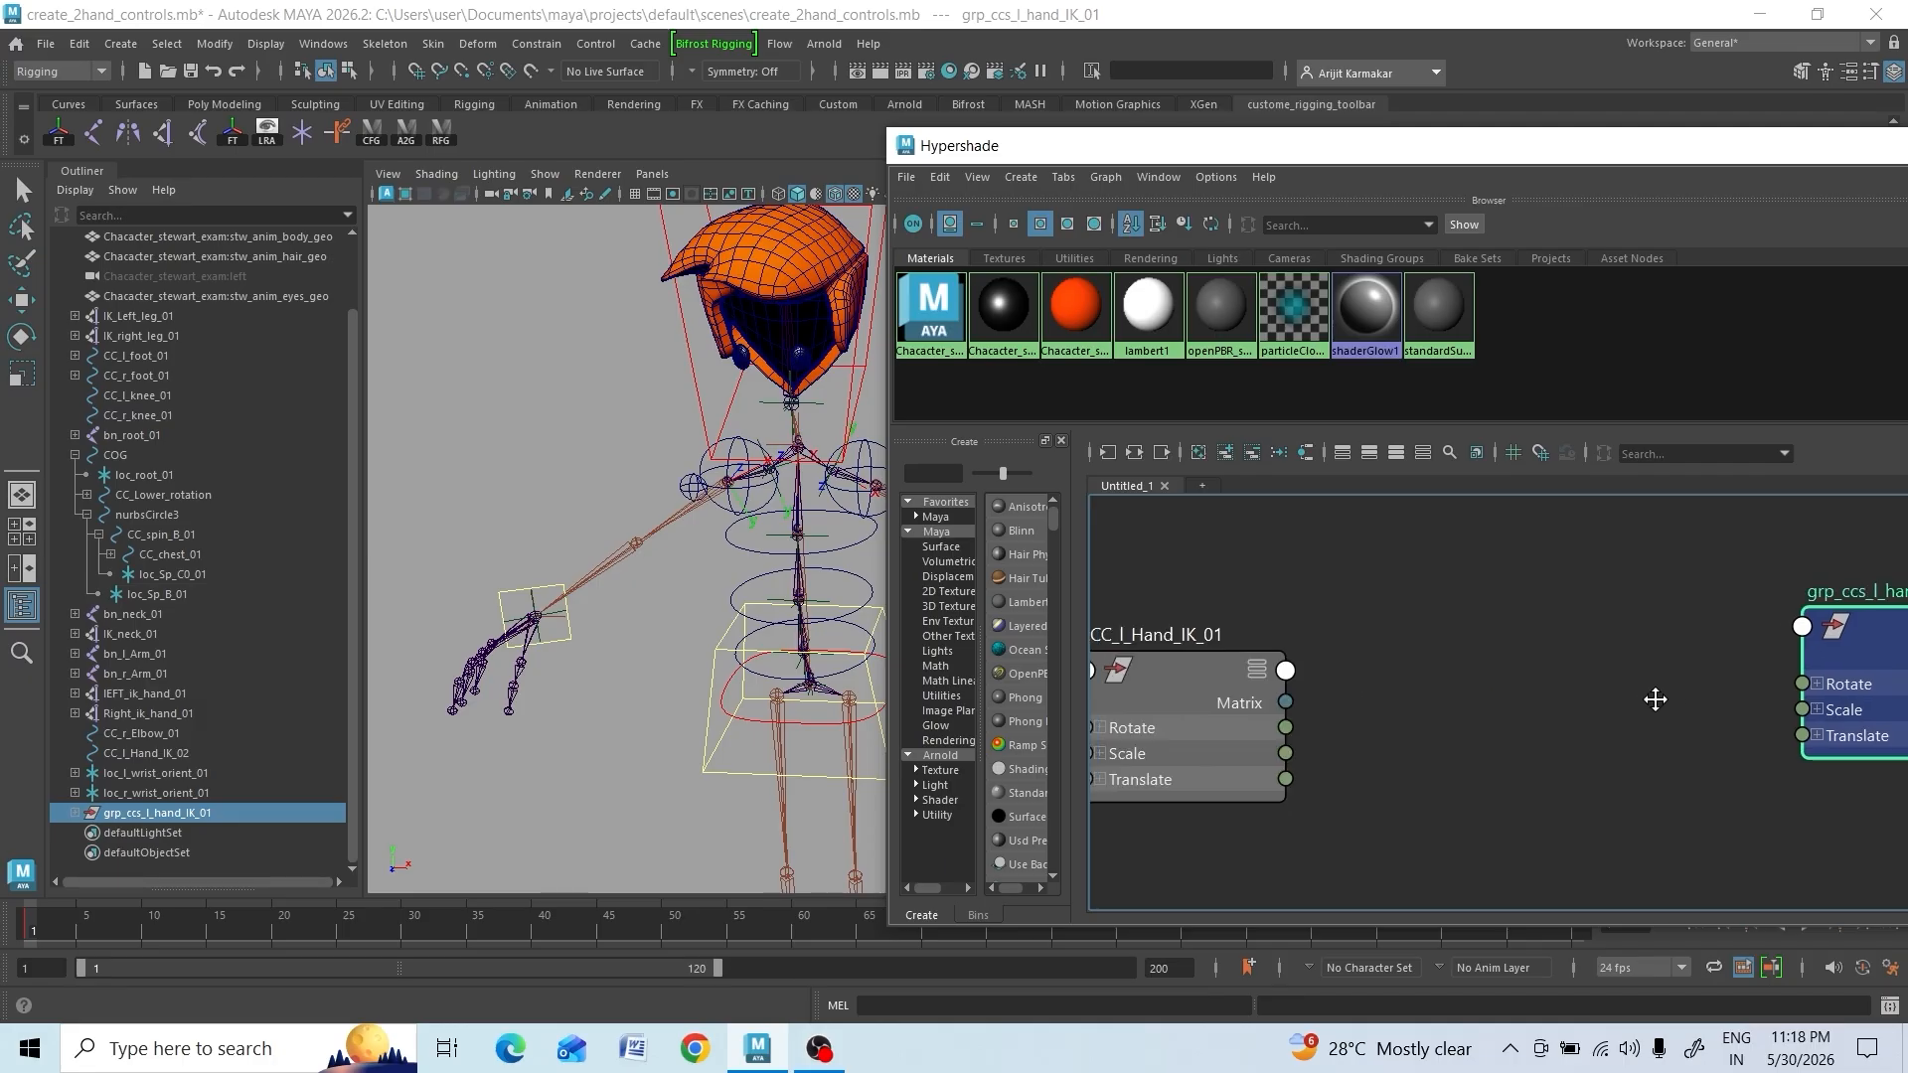
{"action": "left_click_drag", "start_coordinate": [1177, 694], "coordinate": [1351, 674]}
{"action": "middle_click_drag", "start_coordinate": [1557, 700], "coordinate": [1291, 624], "text": "alt"}
Connect the Follow attribute of CC_l_Hand_IK_01 to Blend Parent 1 of grp_ccs_l_hand_IK_01, and minimise the Hypershade
{"action": "left_click", "coordinate": [1263, 609]}
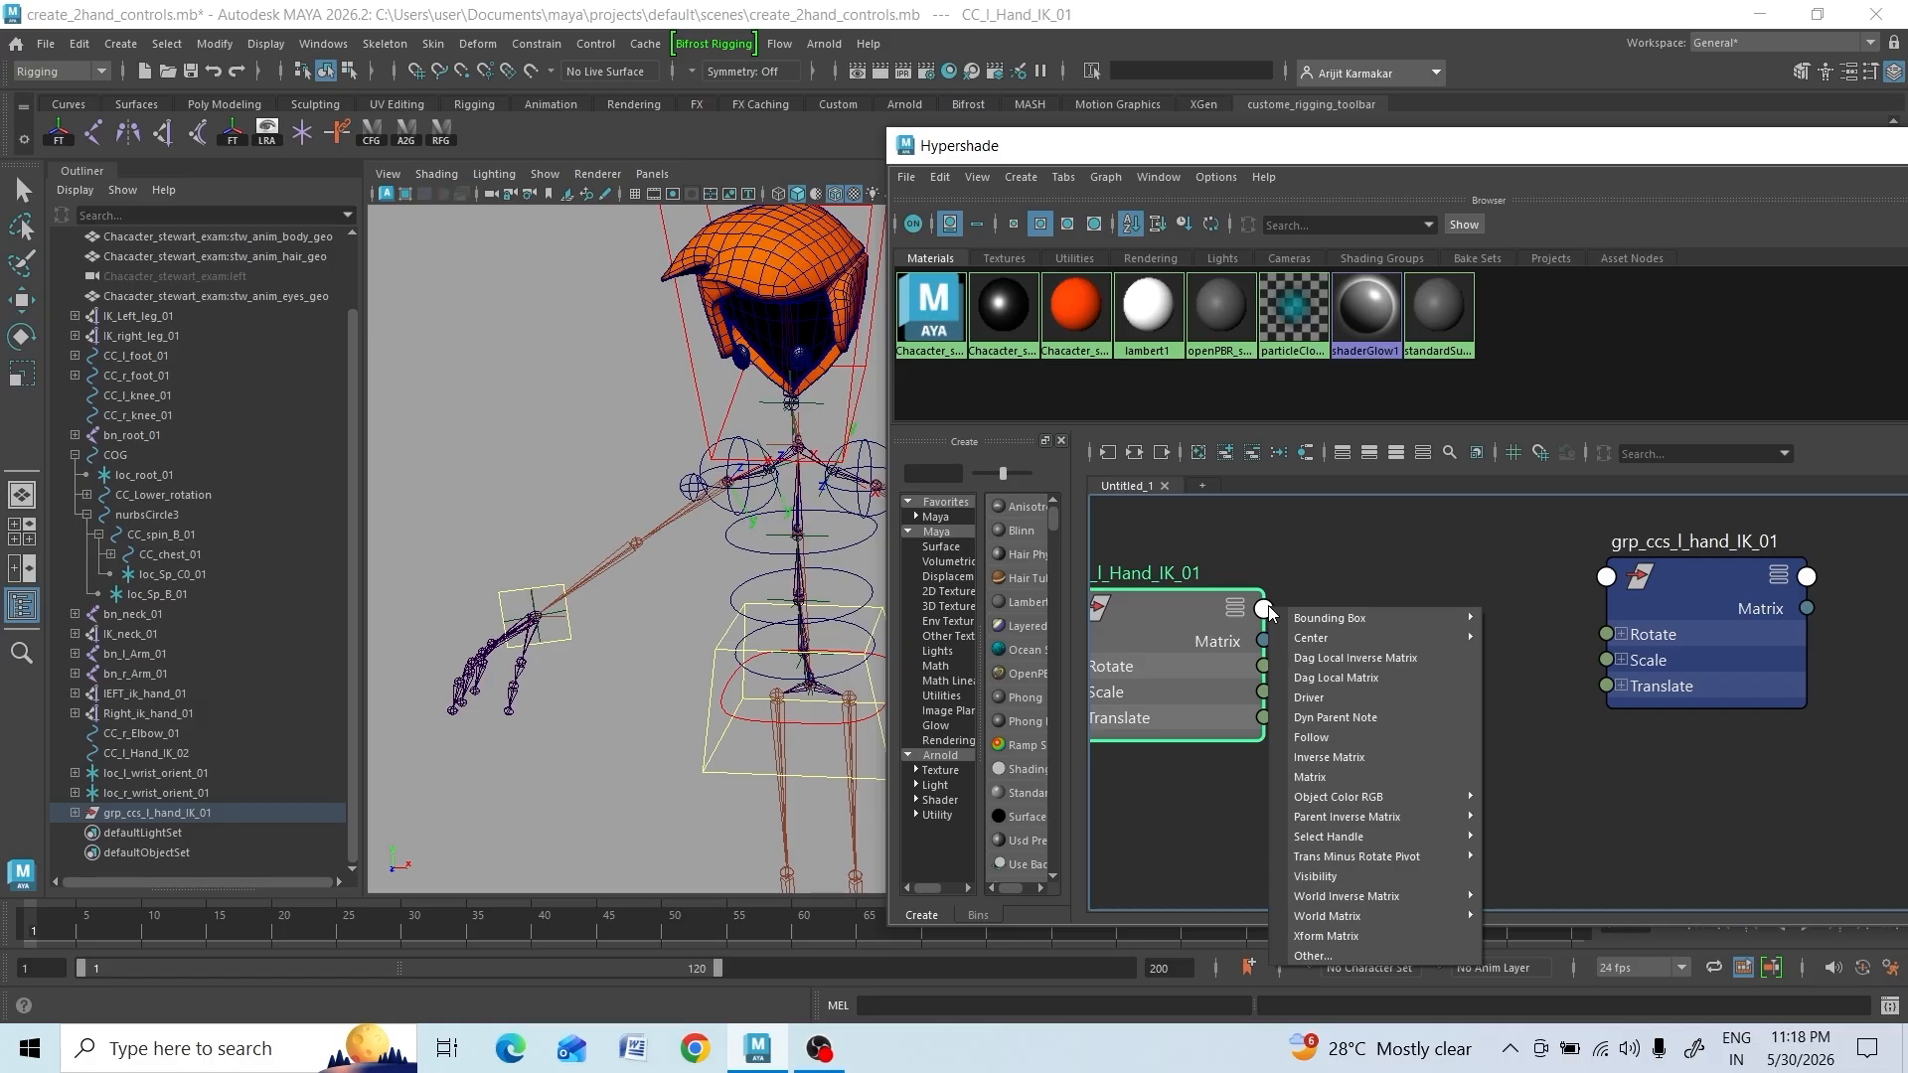
{"action": "left_click", "coordinate": [1314, 737]}
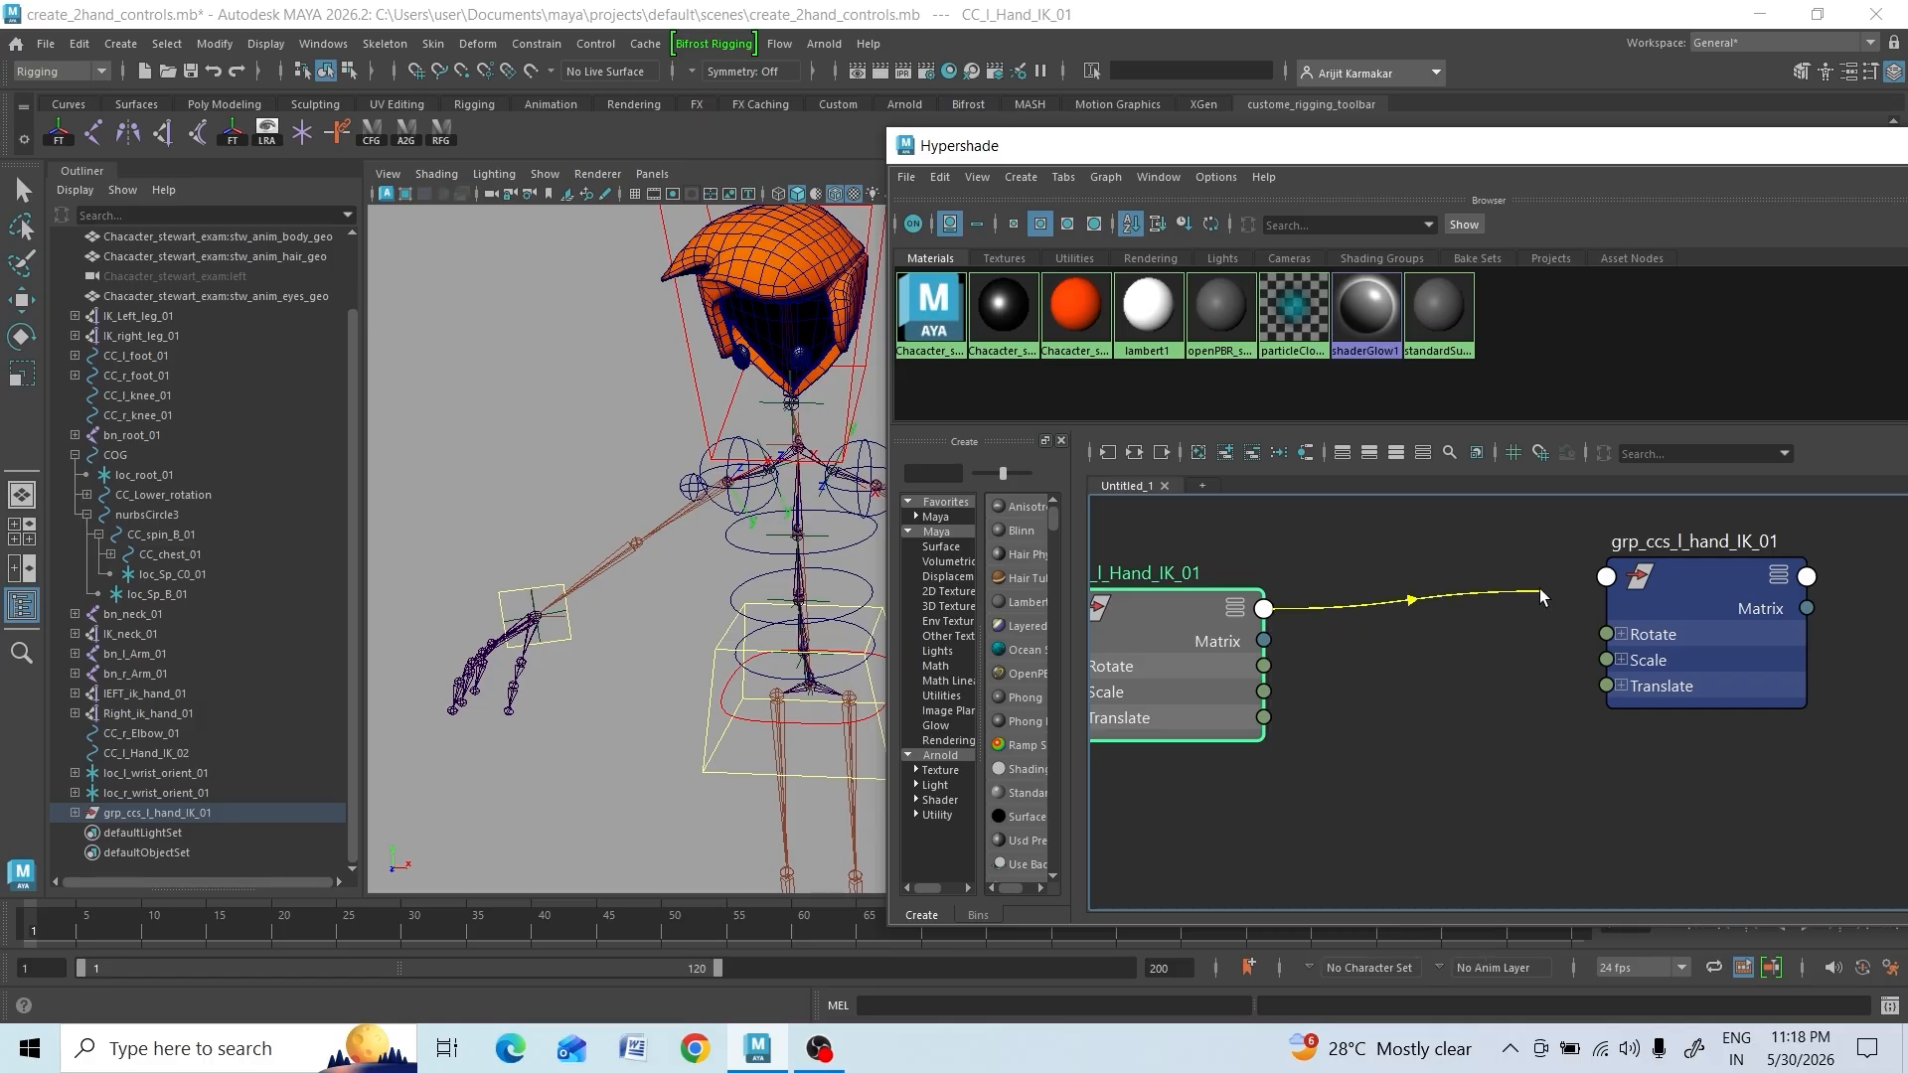
{"action": "left_click", "coordinate": [1607, 578]}
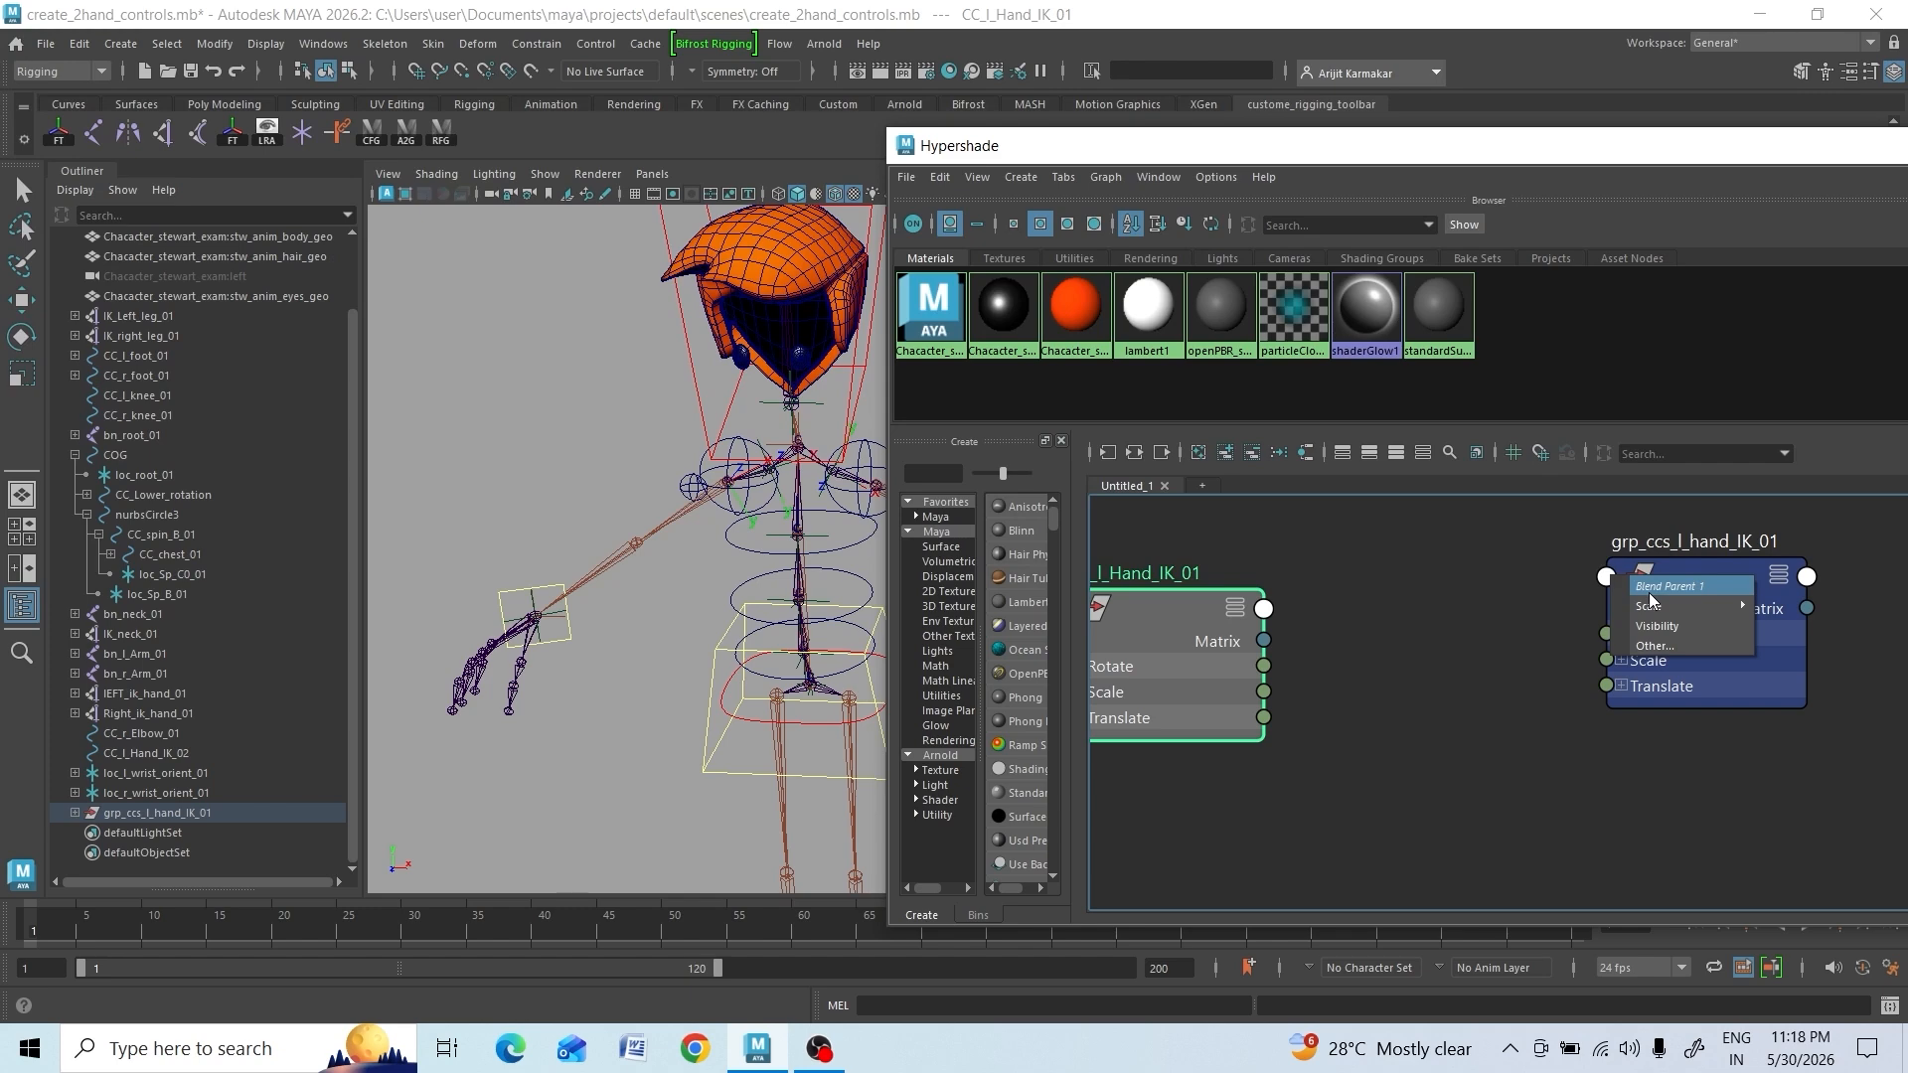
{"action": "left_click", "coordinate": [1652, 588]}
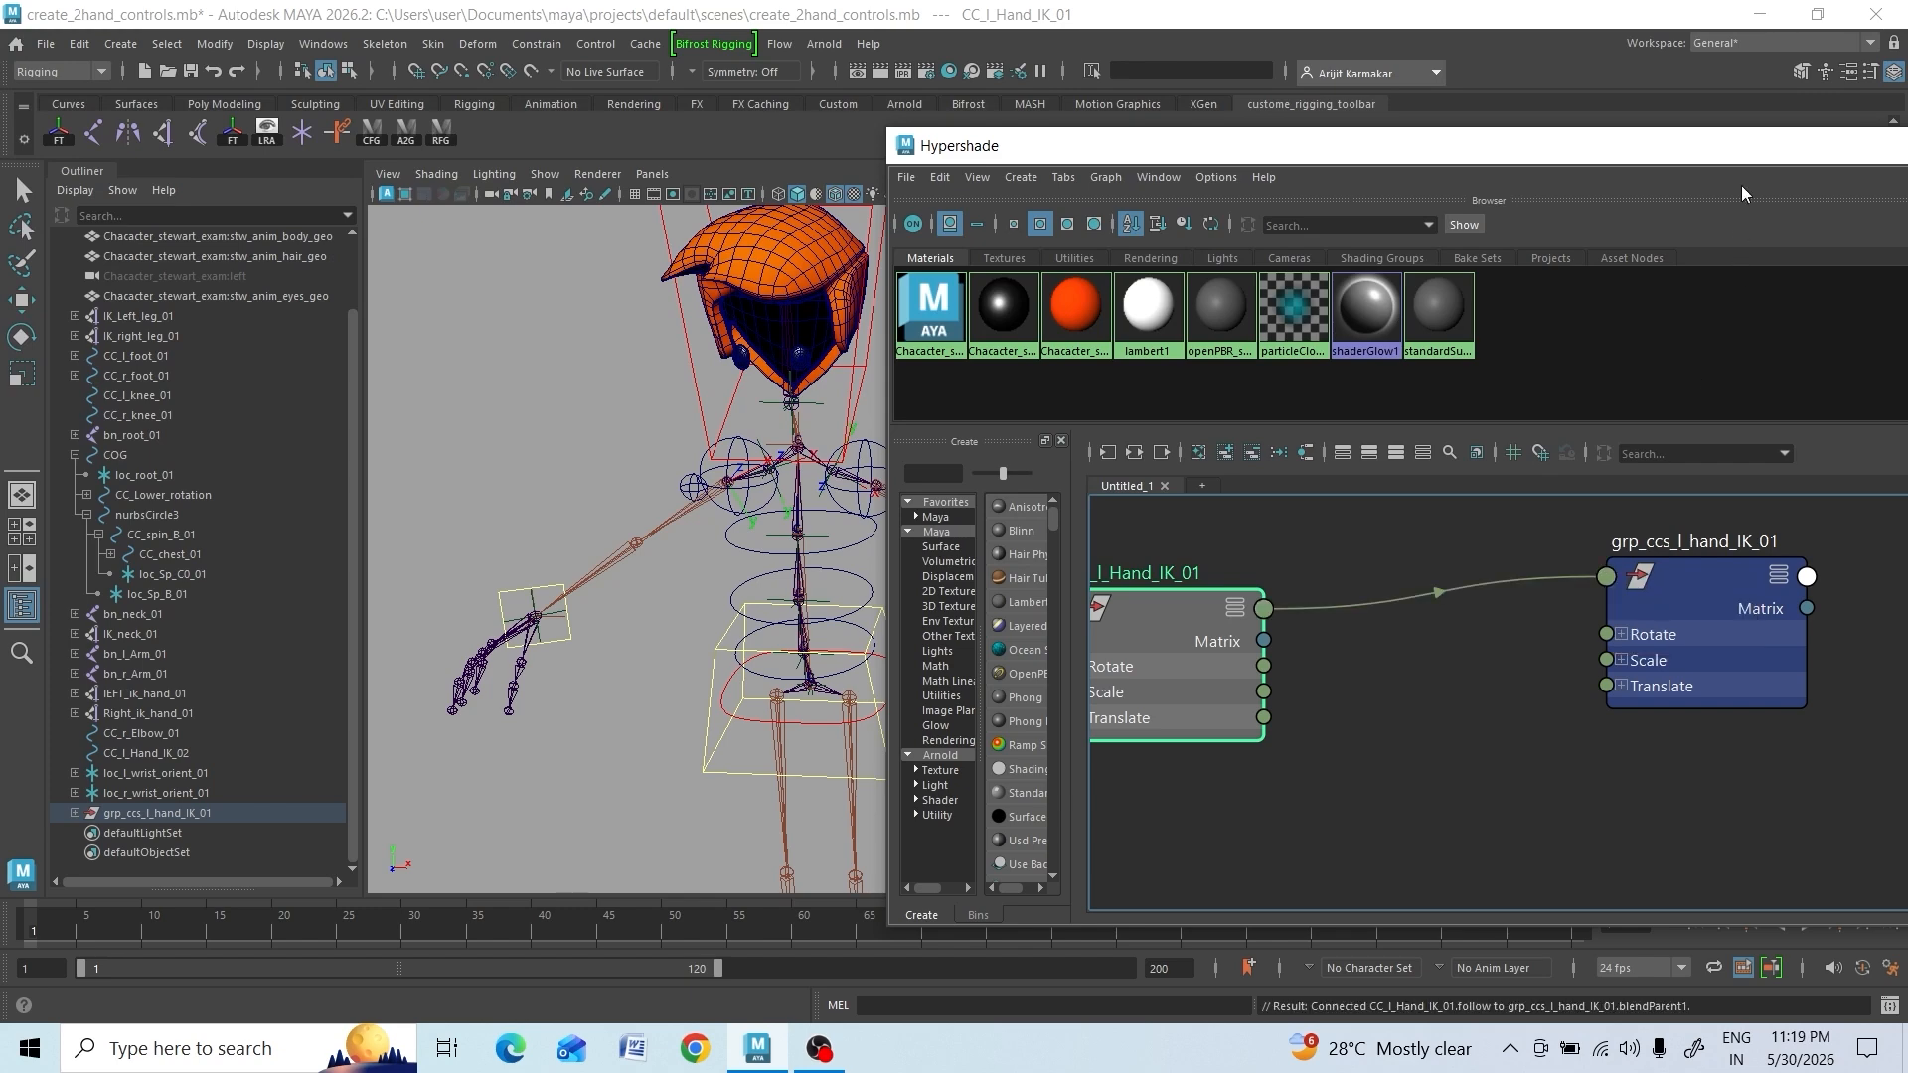
{"action": "left_click_drag", "start_coordinate": [1789, 154], "coordinate": [1175, 553]}
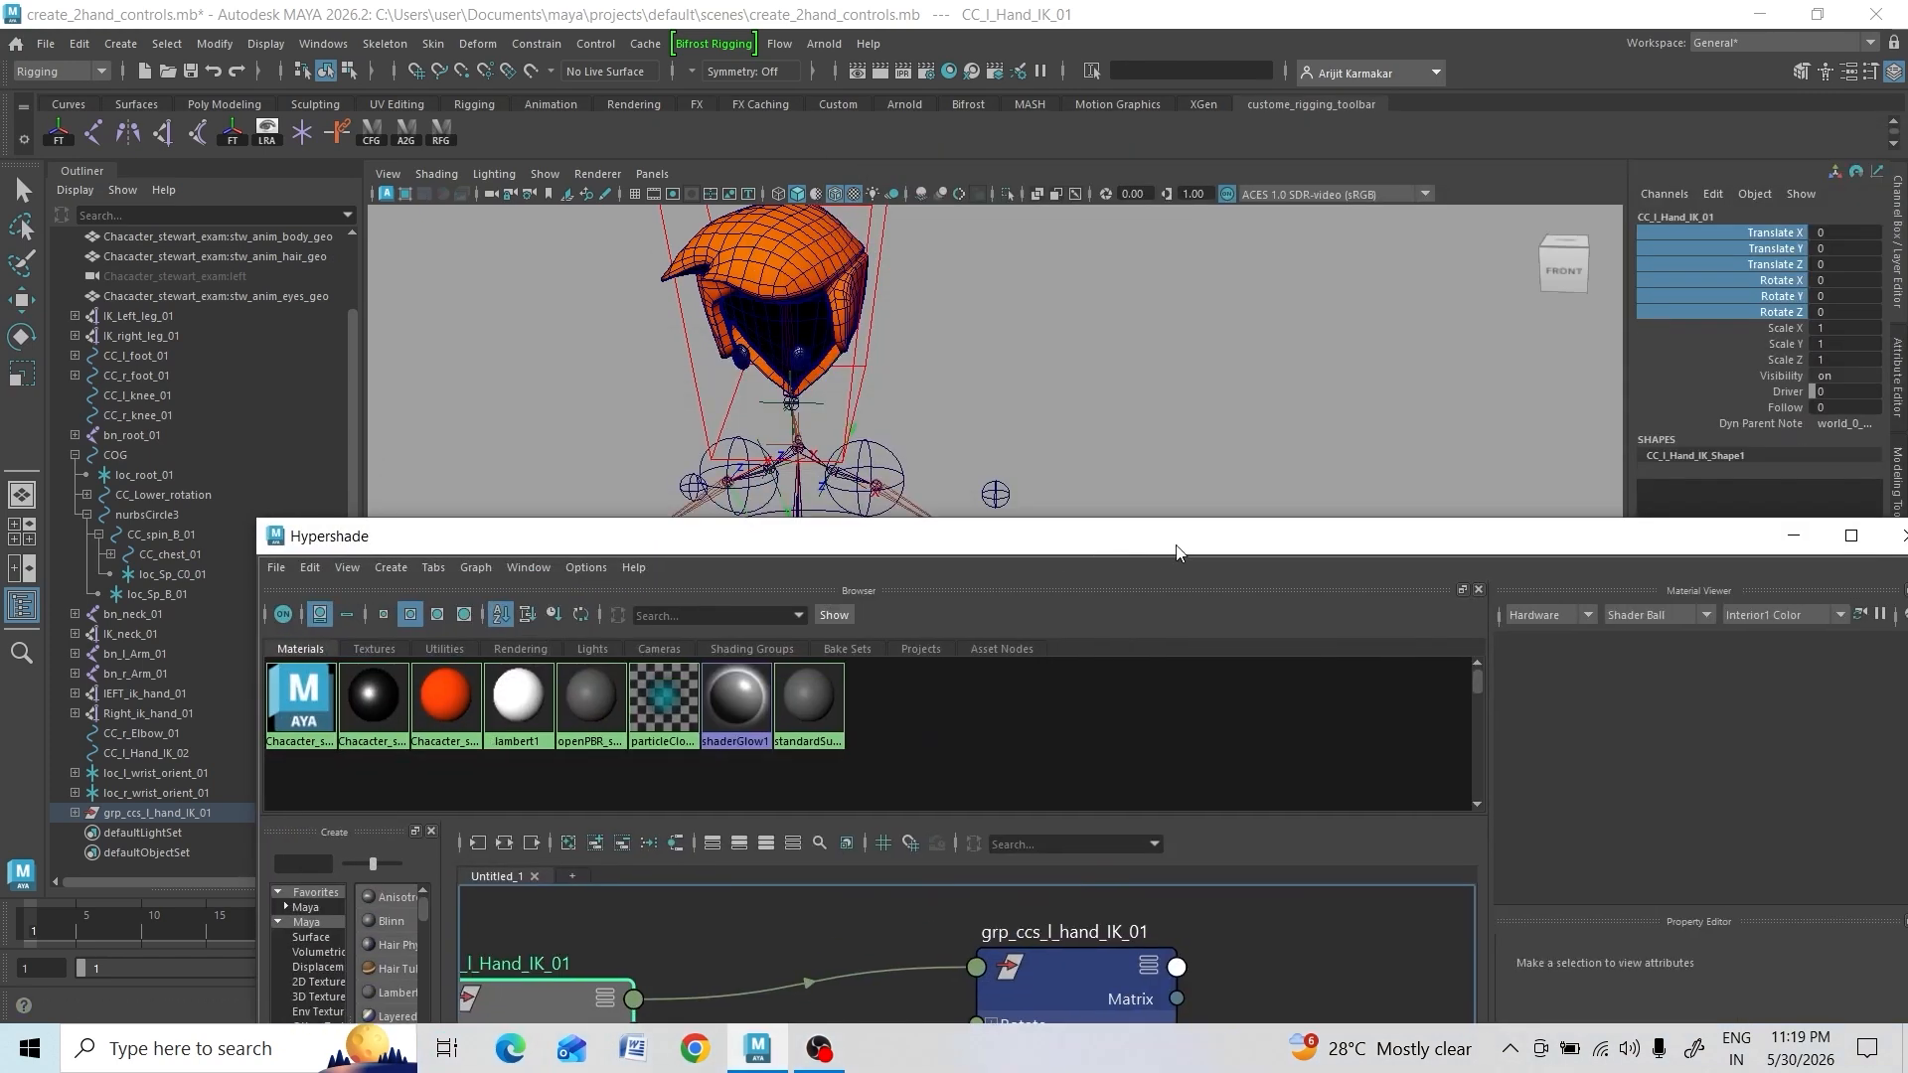
{"action": "left_click", "coordinate": [1808, 540]}
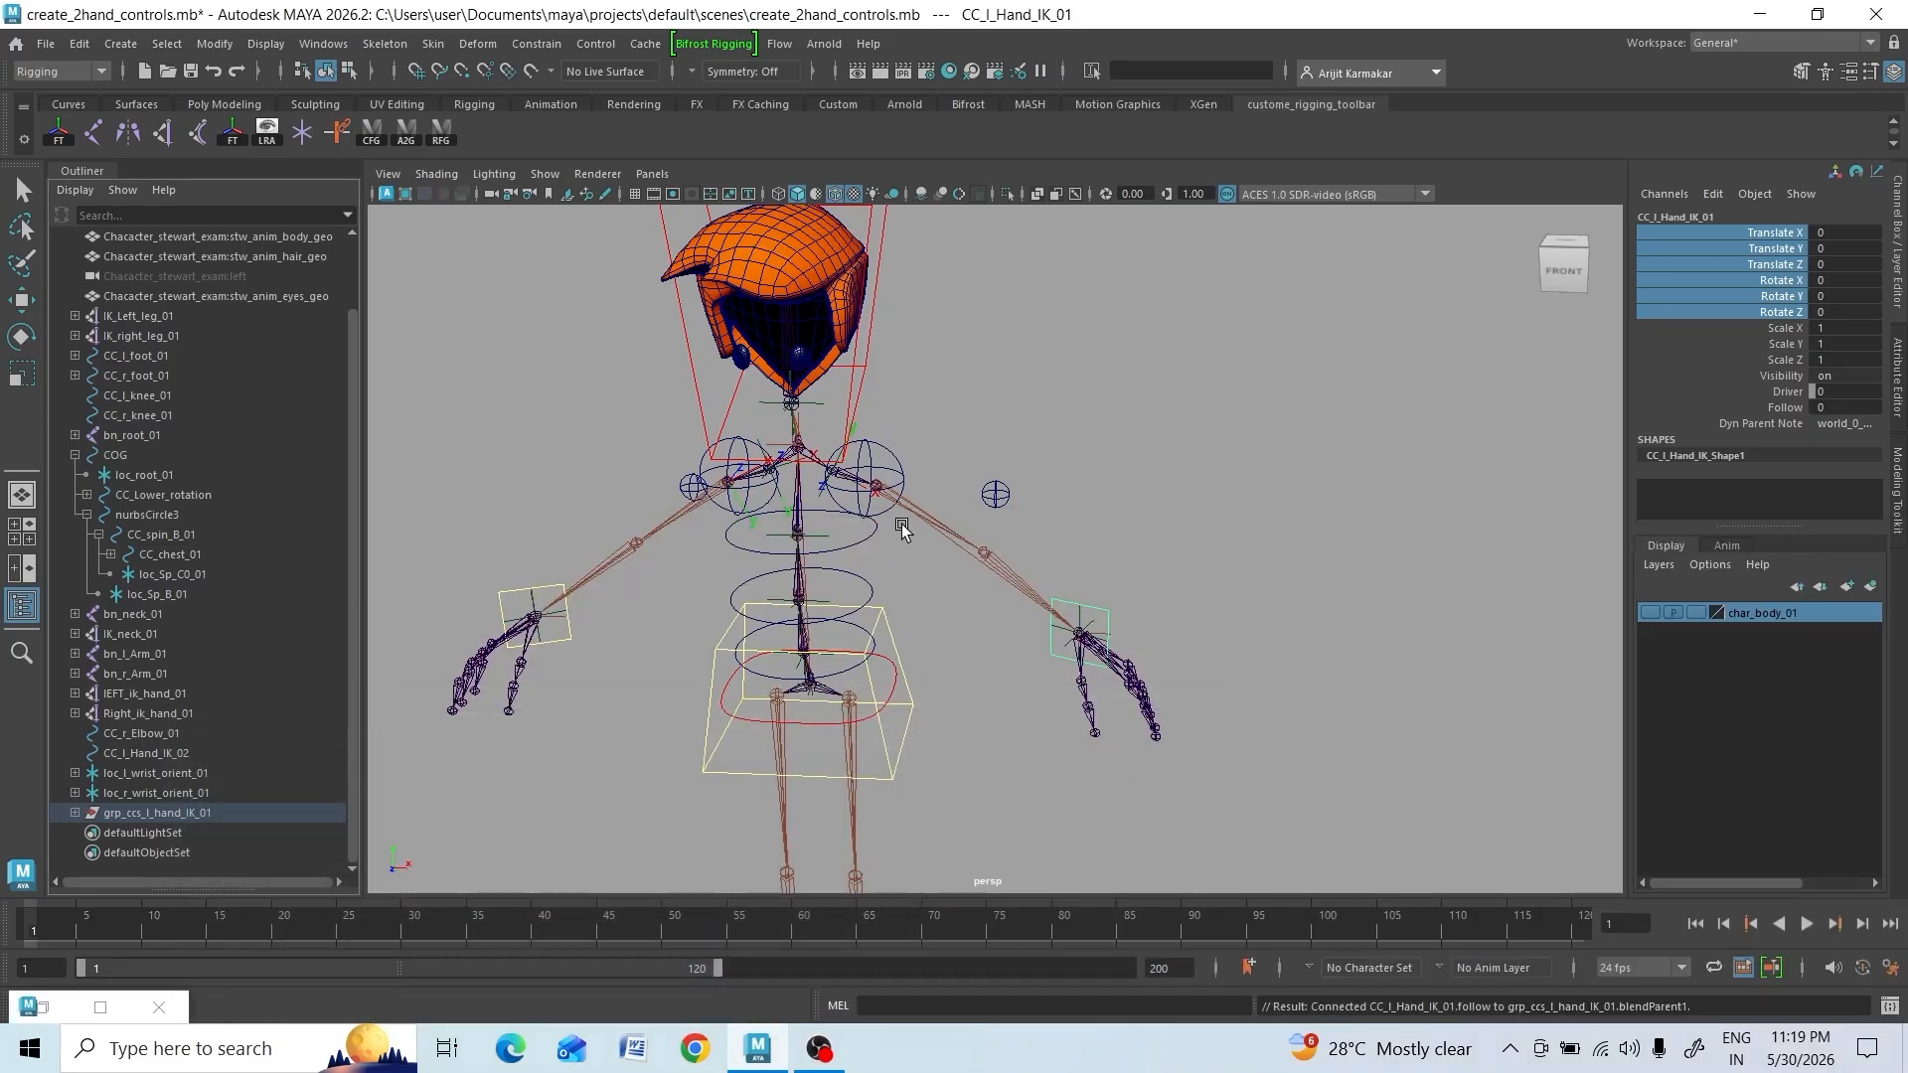
Test the rig by rotating the CC_chest_01 control to about 38, -17 and -12 degrees in X, Y and Z
{"action": "left_click", "coordinate": [865, 537]}
{"action": "left_click", "coordinate": [852, 540]}
{"action": "key", "text": "e"}
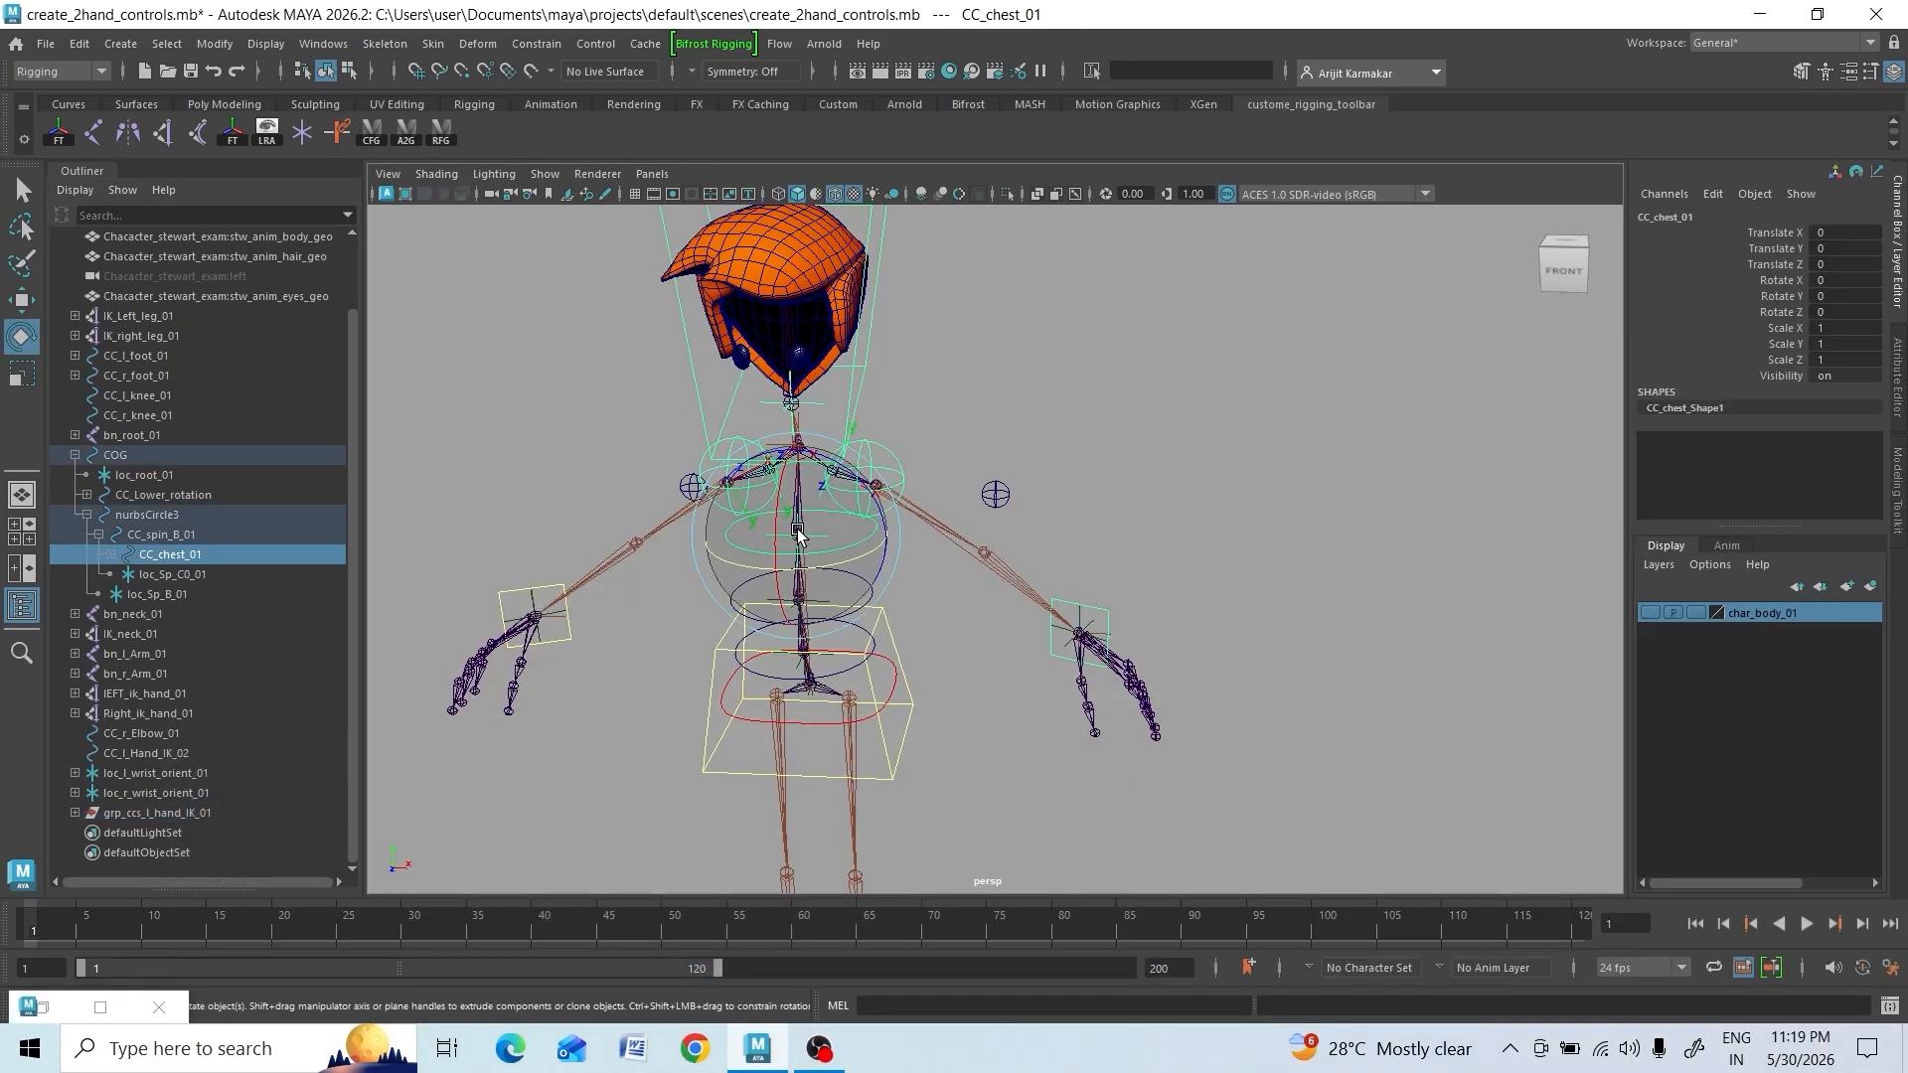
{"action": "left_click_drag", "start_coordinate": [798, 537], "coordinate": [827, 597]}
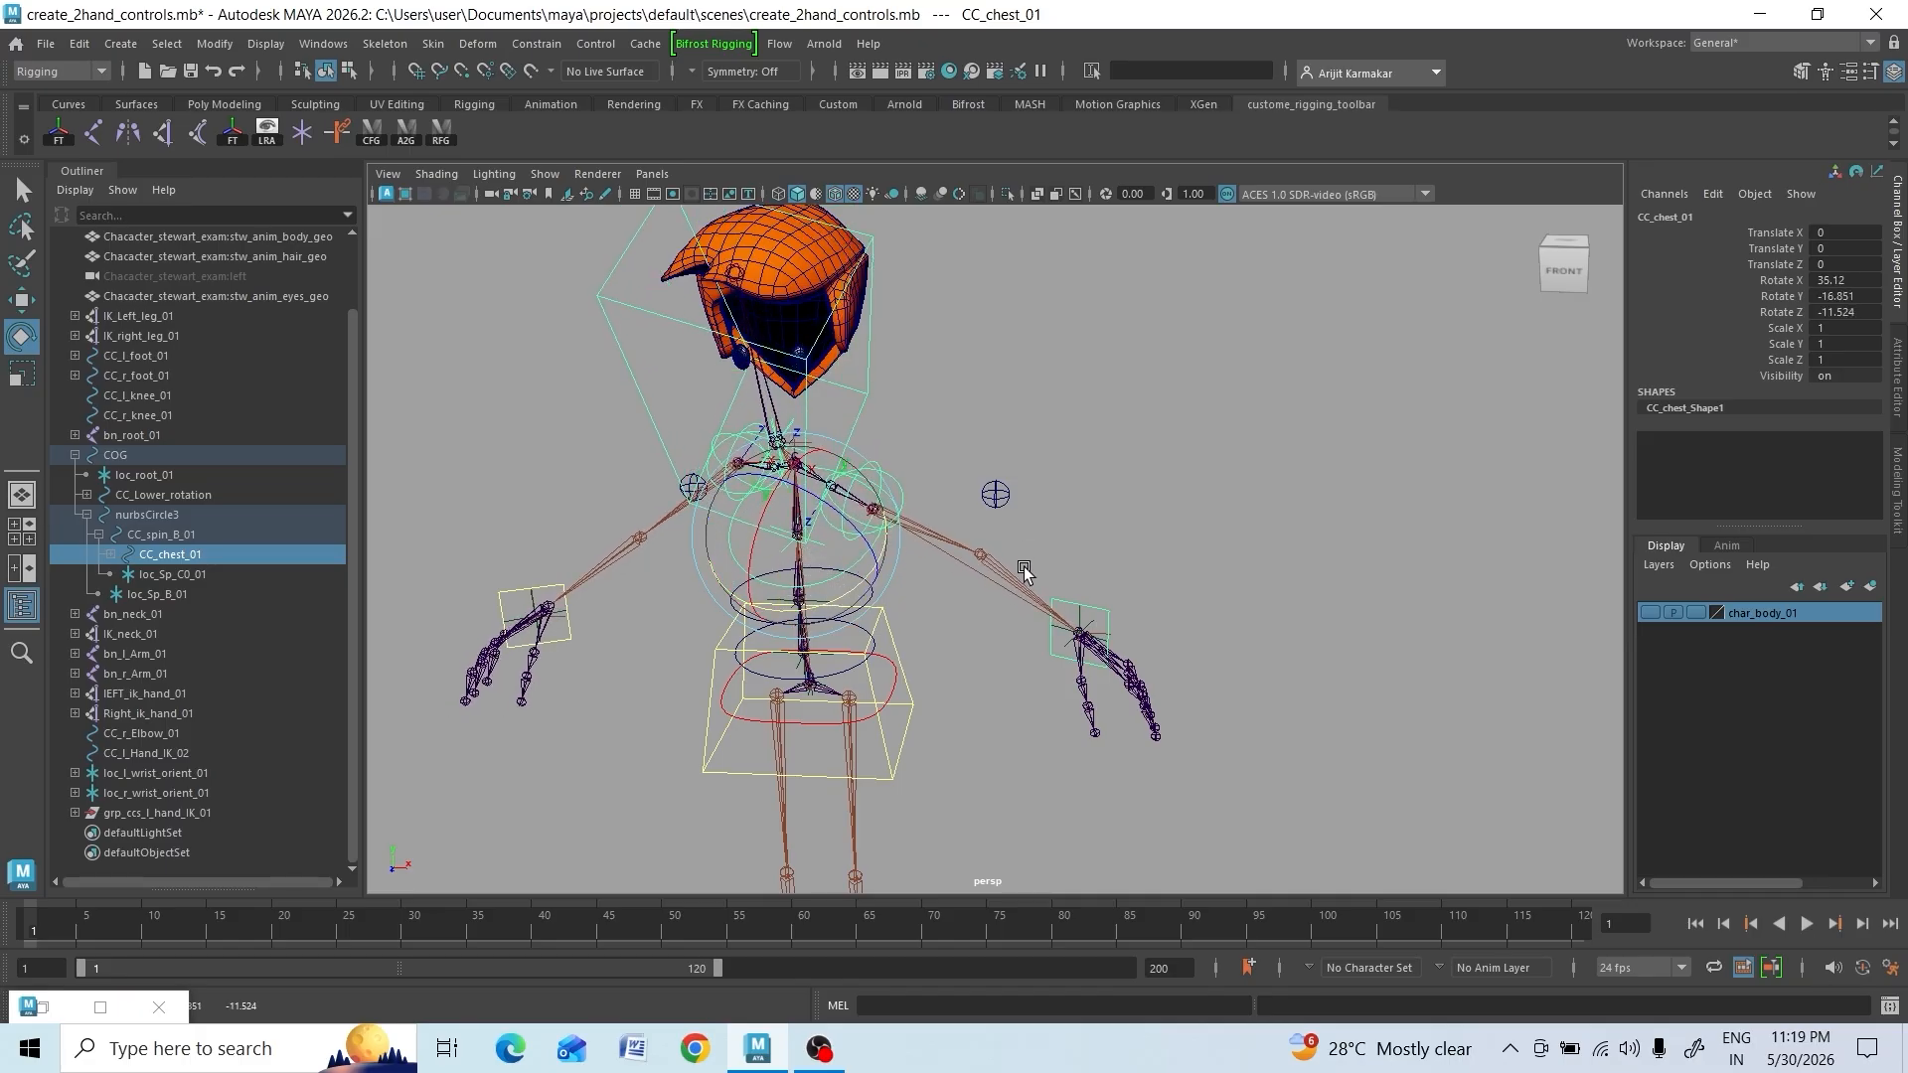
{"action": "left_click_drag", "start_coordinate": [751, 546], "coordinate": [772, 552]}
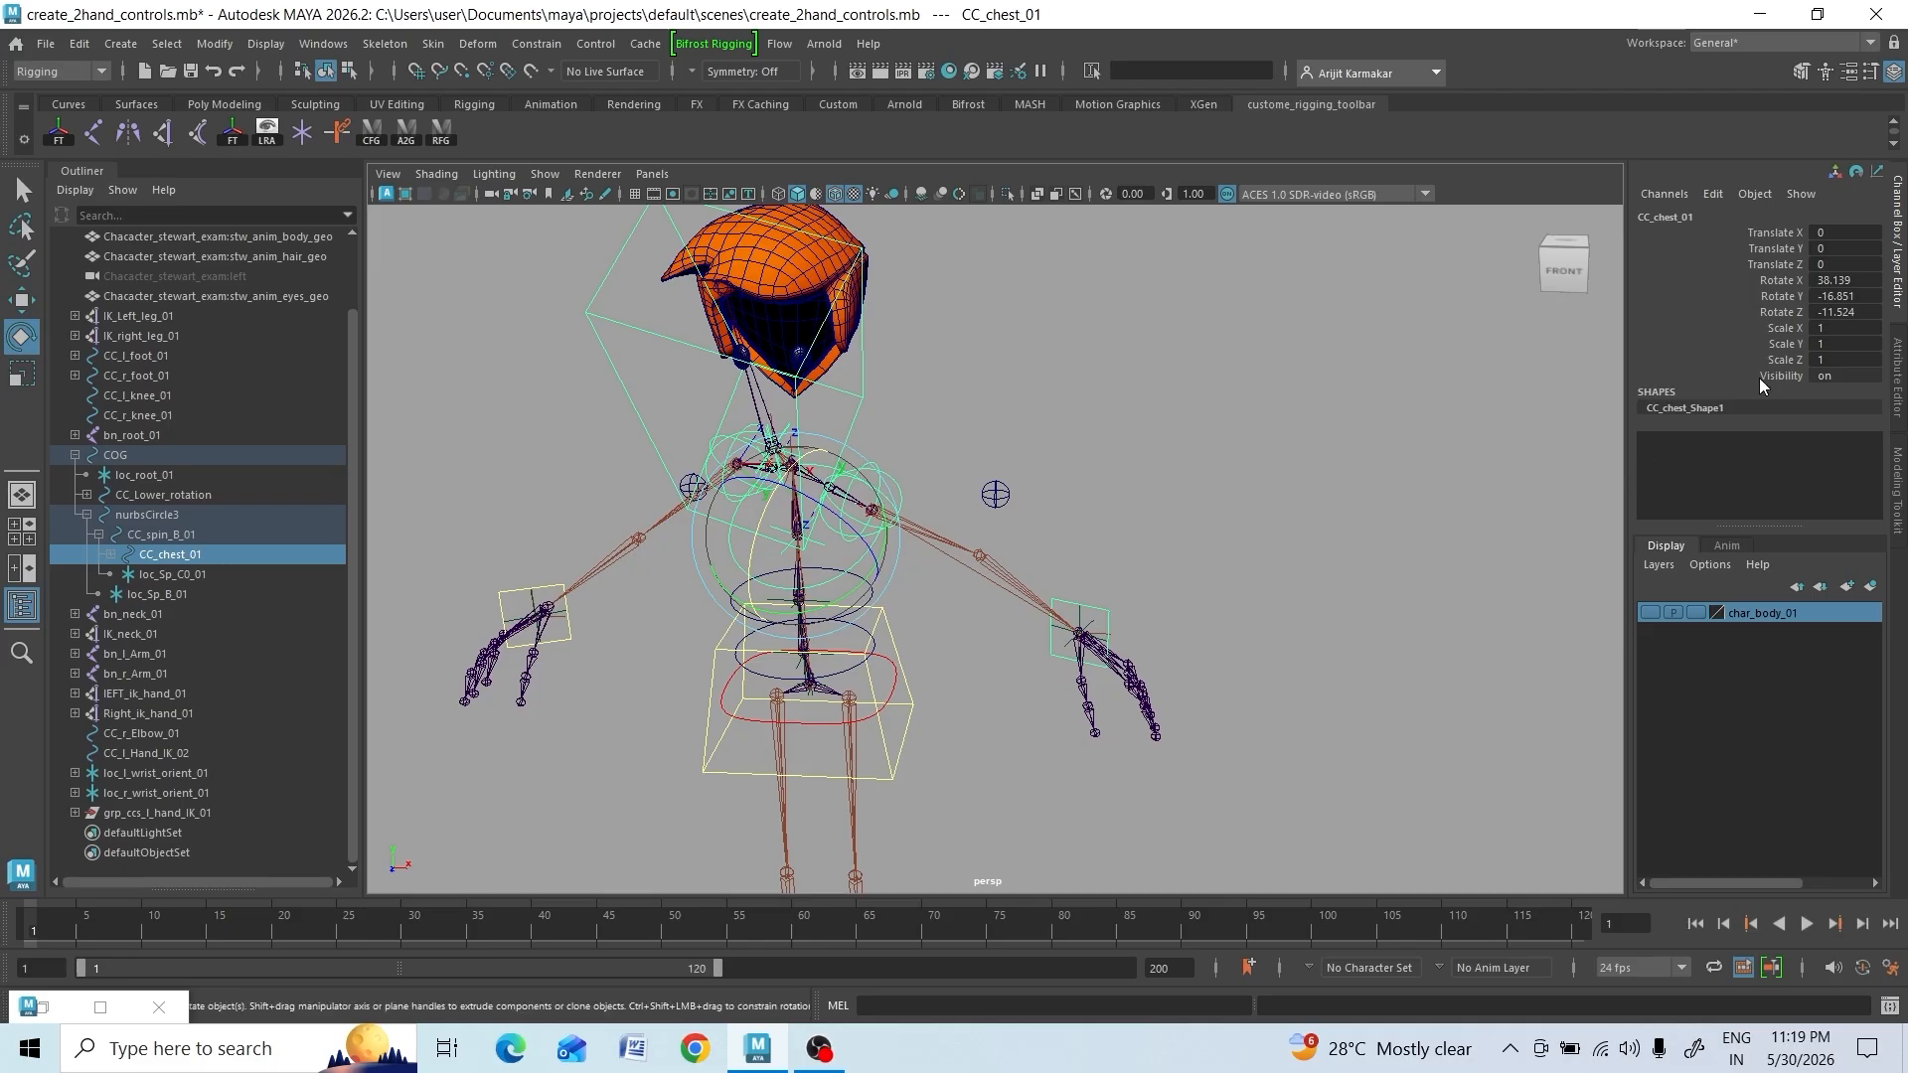
Set Follow to 1 on CC_l_Hand_IK_01 and test it by rotating the chest control to about -11 degrees in X
{"action": "left_click", "coordinate": [1069, 601]}
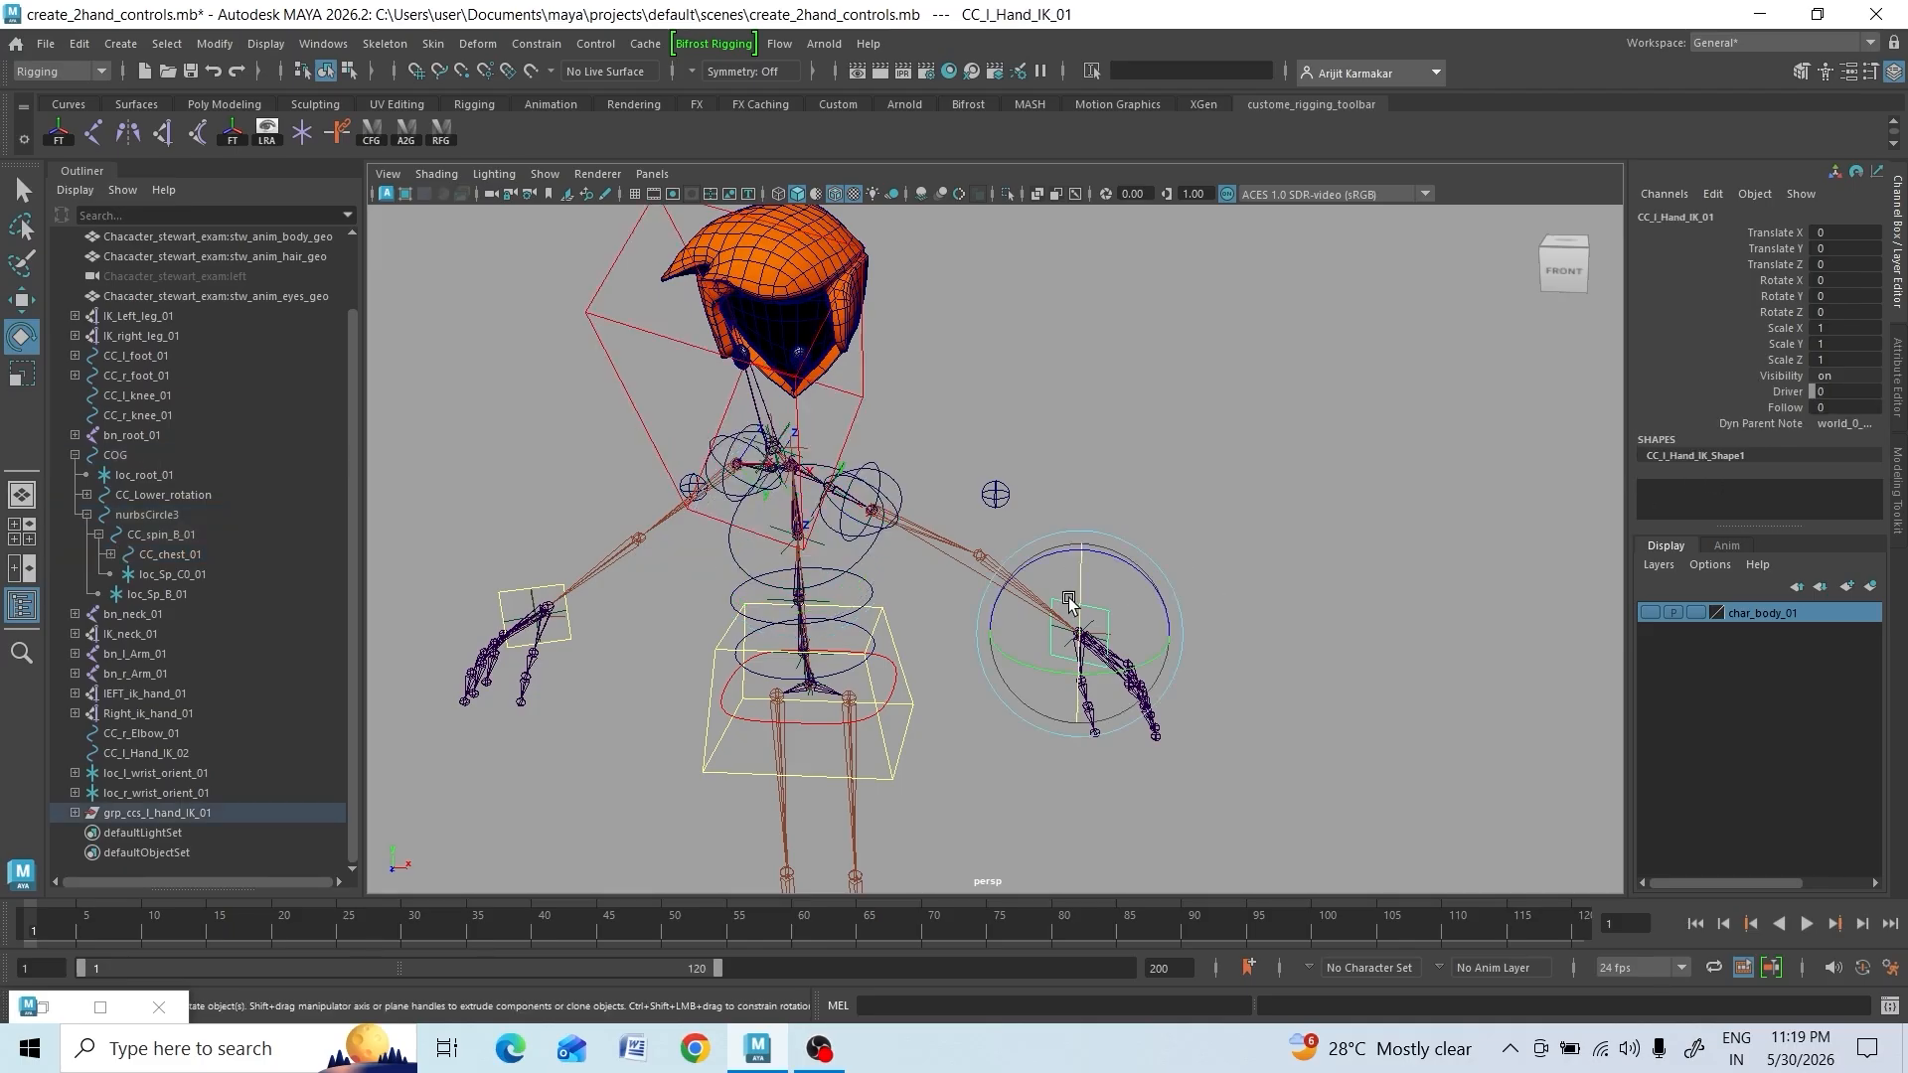
{"action": "left_click", "coordinate": [1835, 408]}
{"action": "type", "text": "1"}
{"action": "key", "text": "Return"}
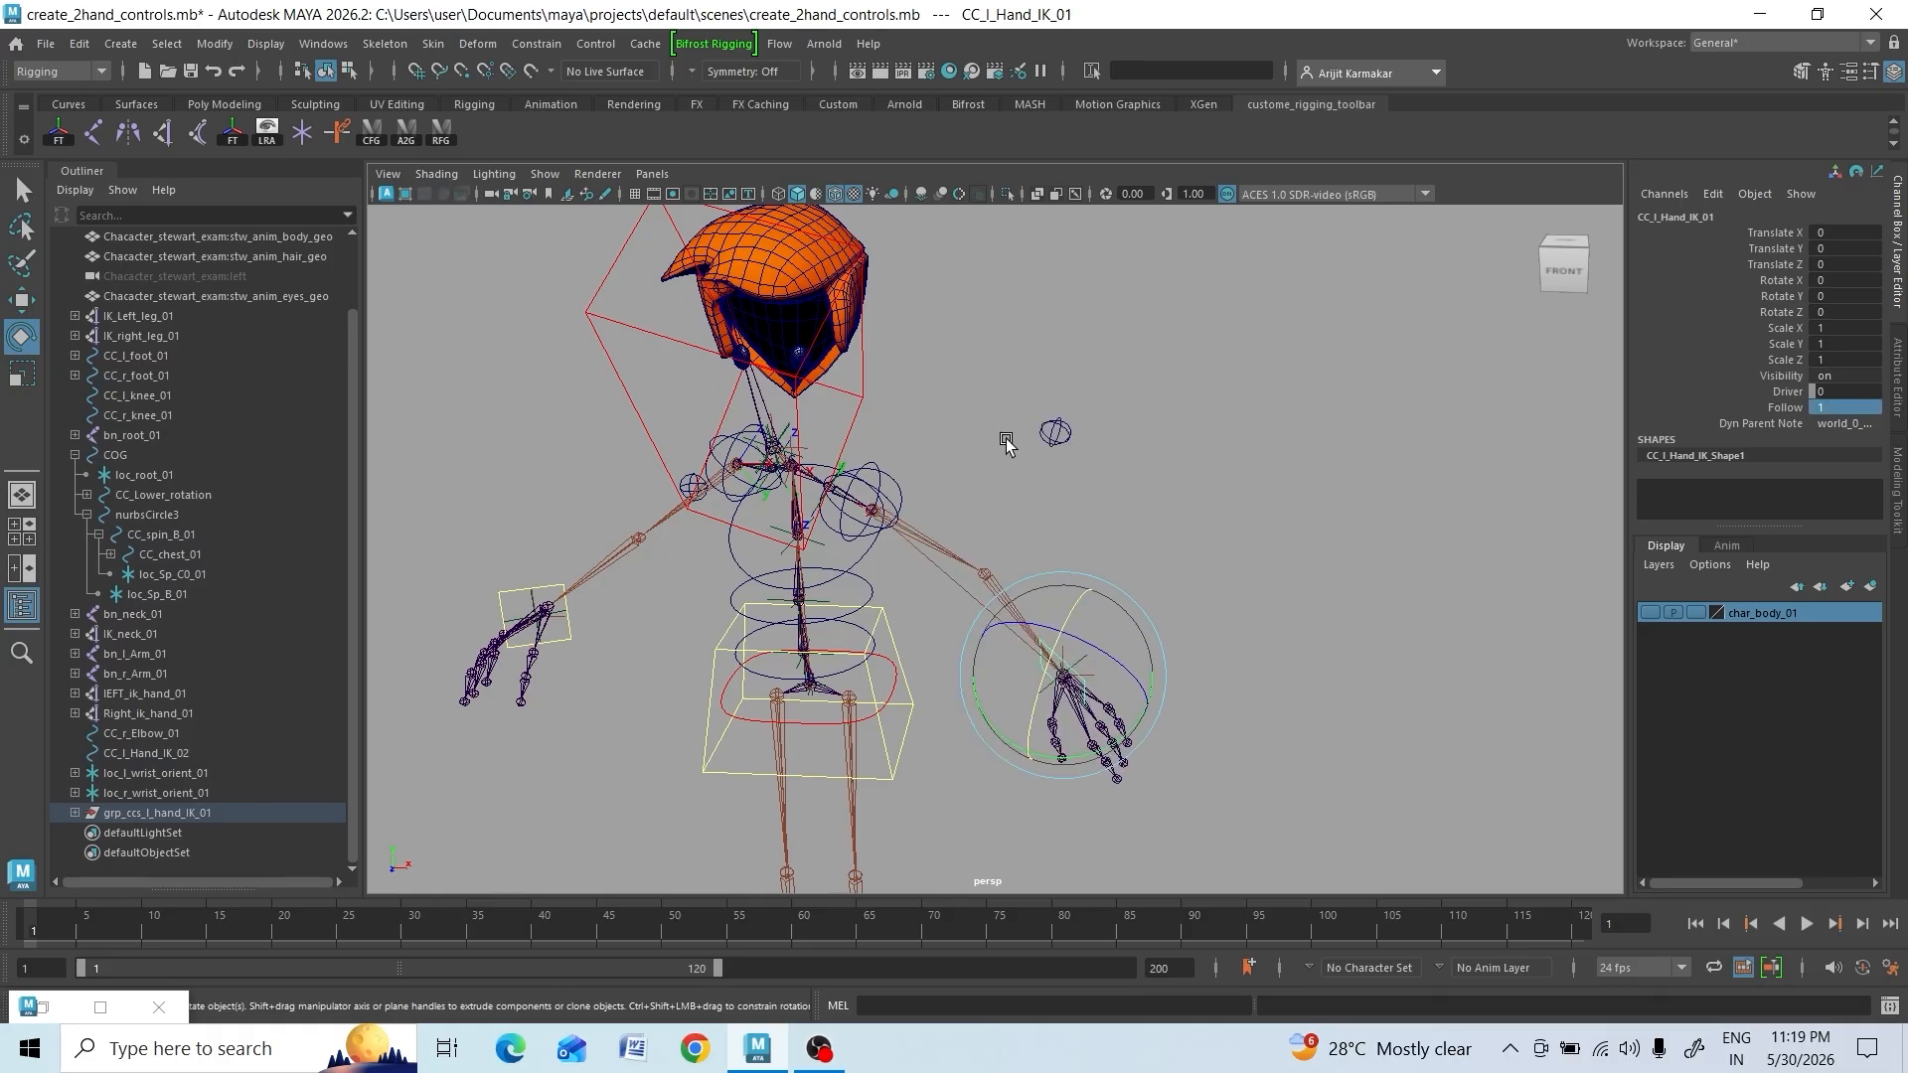
{"action": "left_click", "coordinate": [844, 560]}
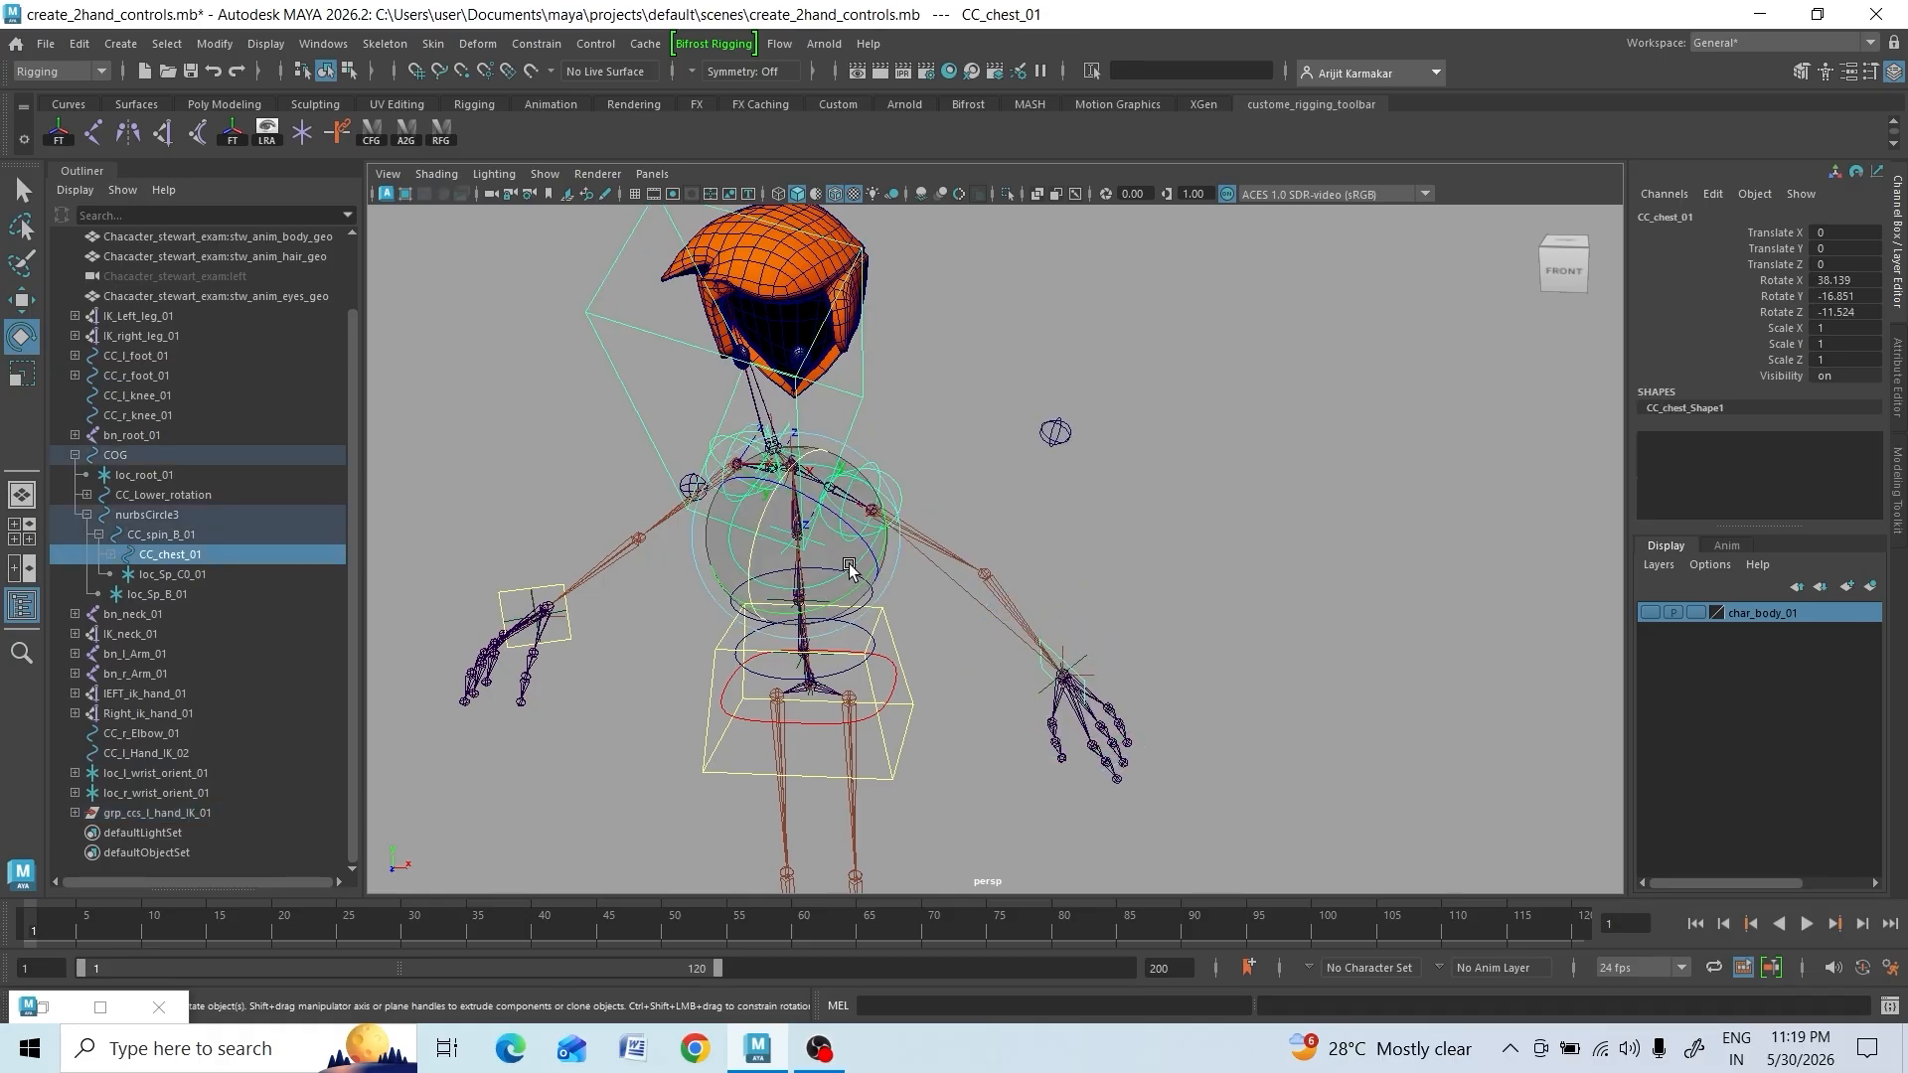
{"action": "left_click_drag", "start_coordinate": [765, 581], "coordinate": [813, 511]}
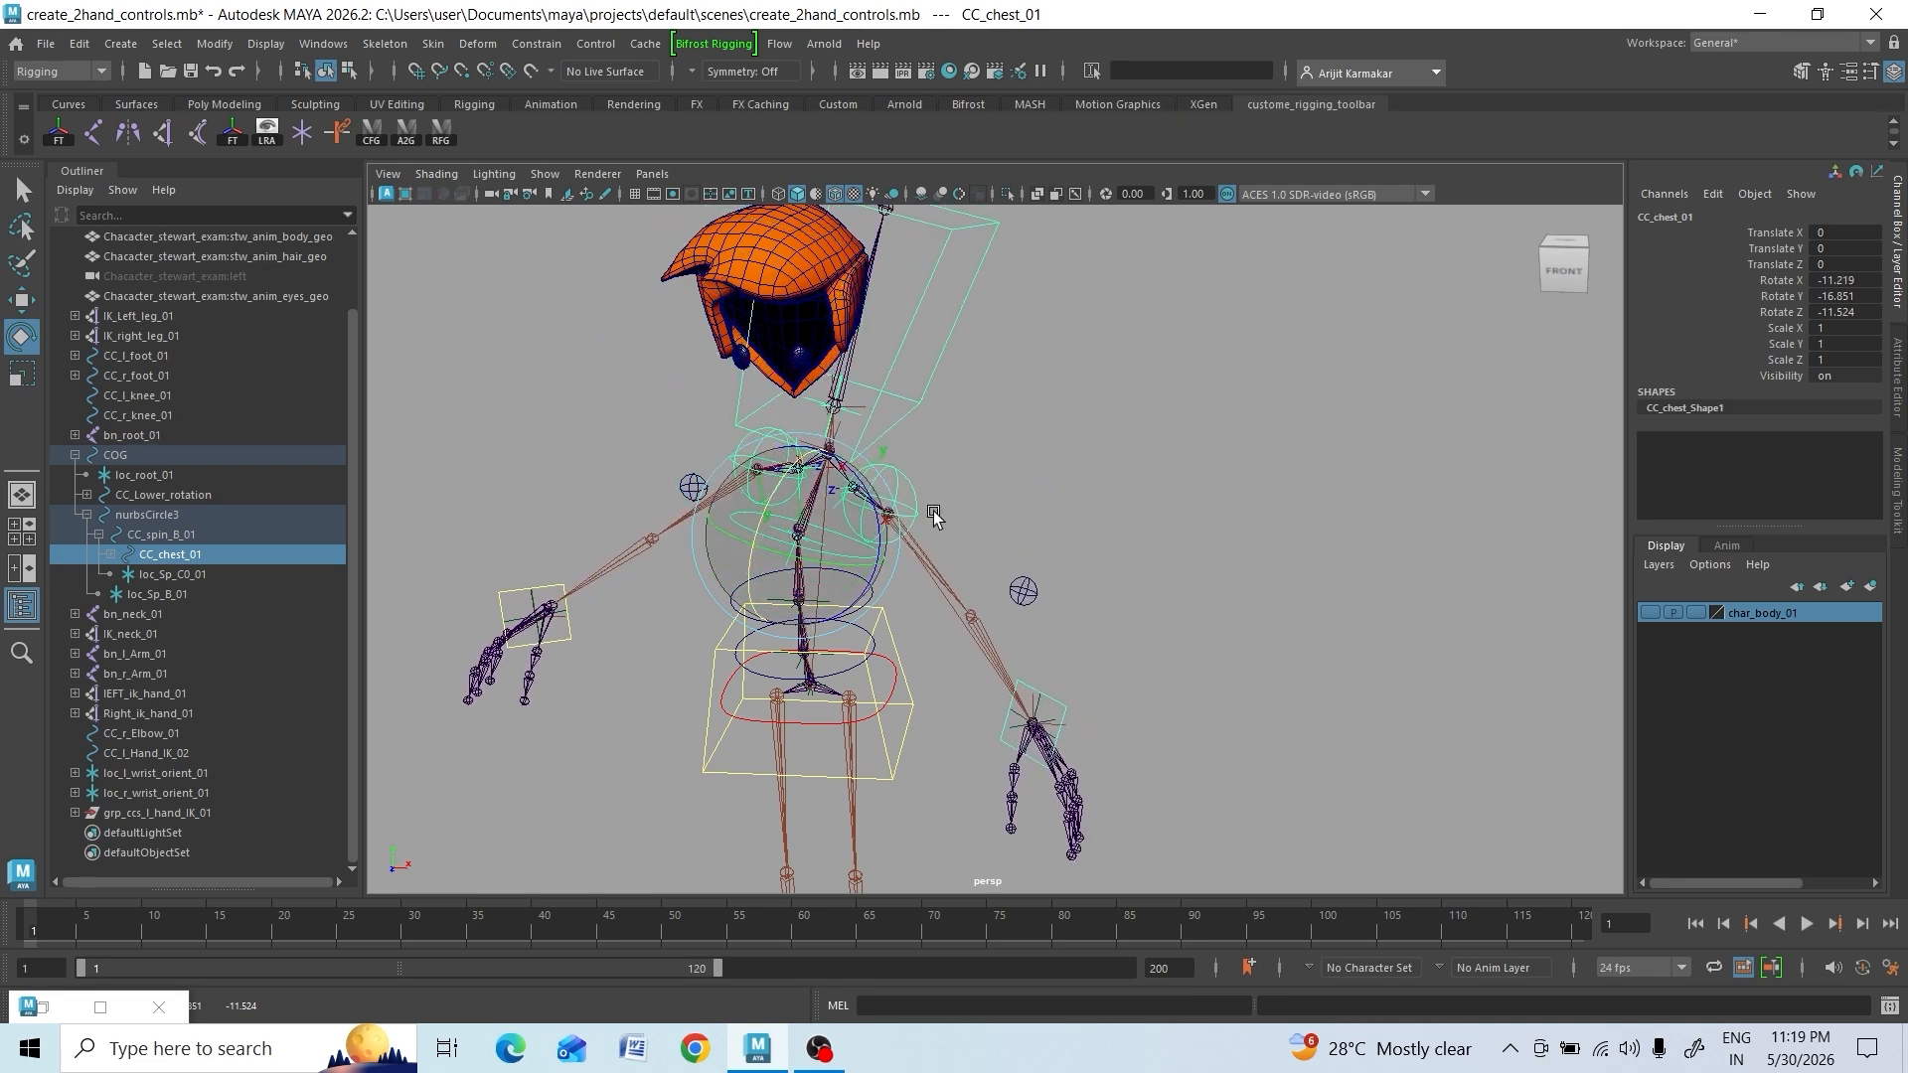
Set the Follow attribute of CC_l_Hand_IK_01 to 0
{"action": "left_click", "coordinate": [1060, 699]}
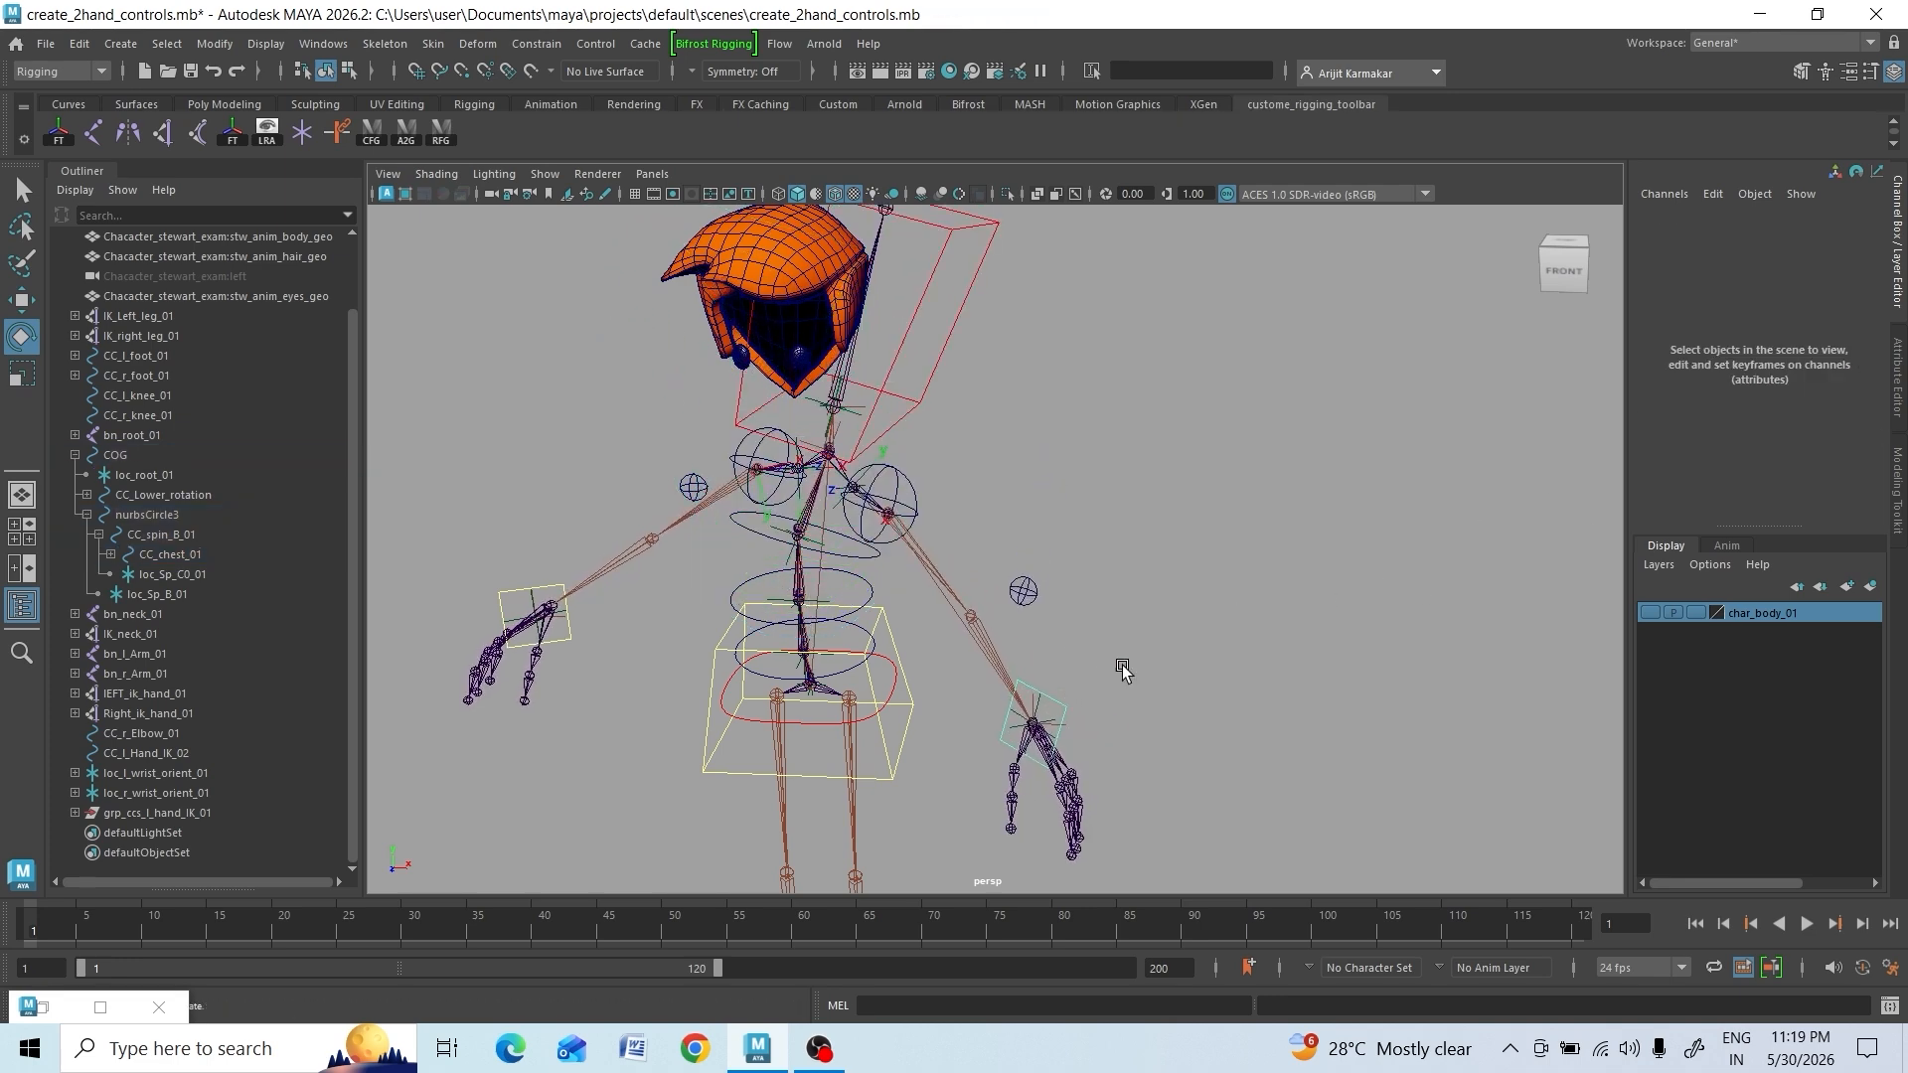
{"action": "left_click", "coordinate": [1064, 708]}
{"action": "left_click", "coordinate": [1832, 409]}
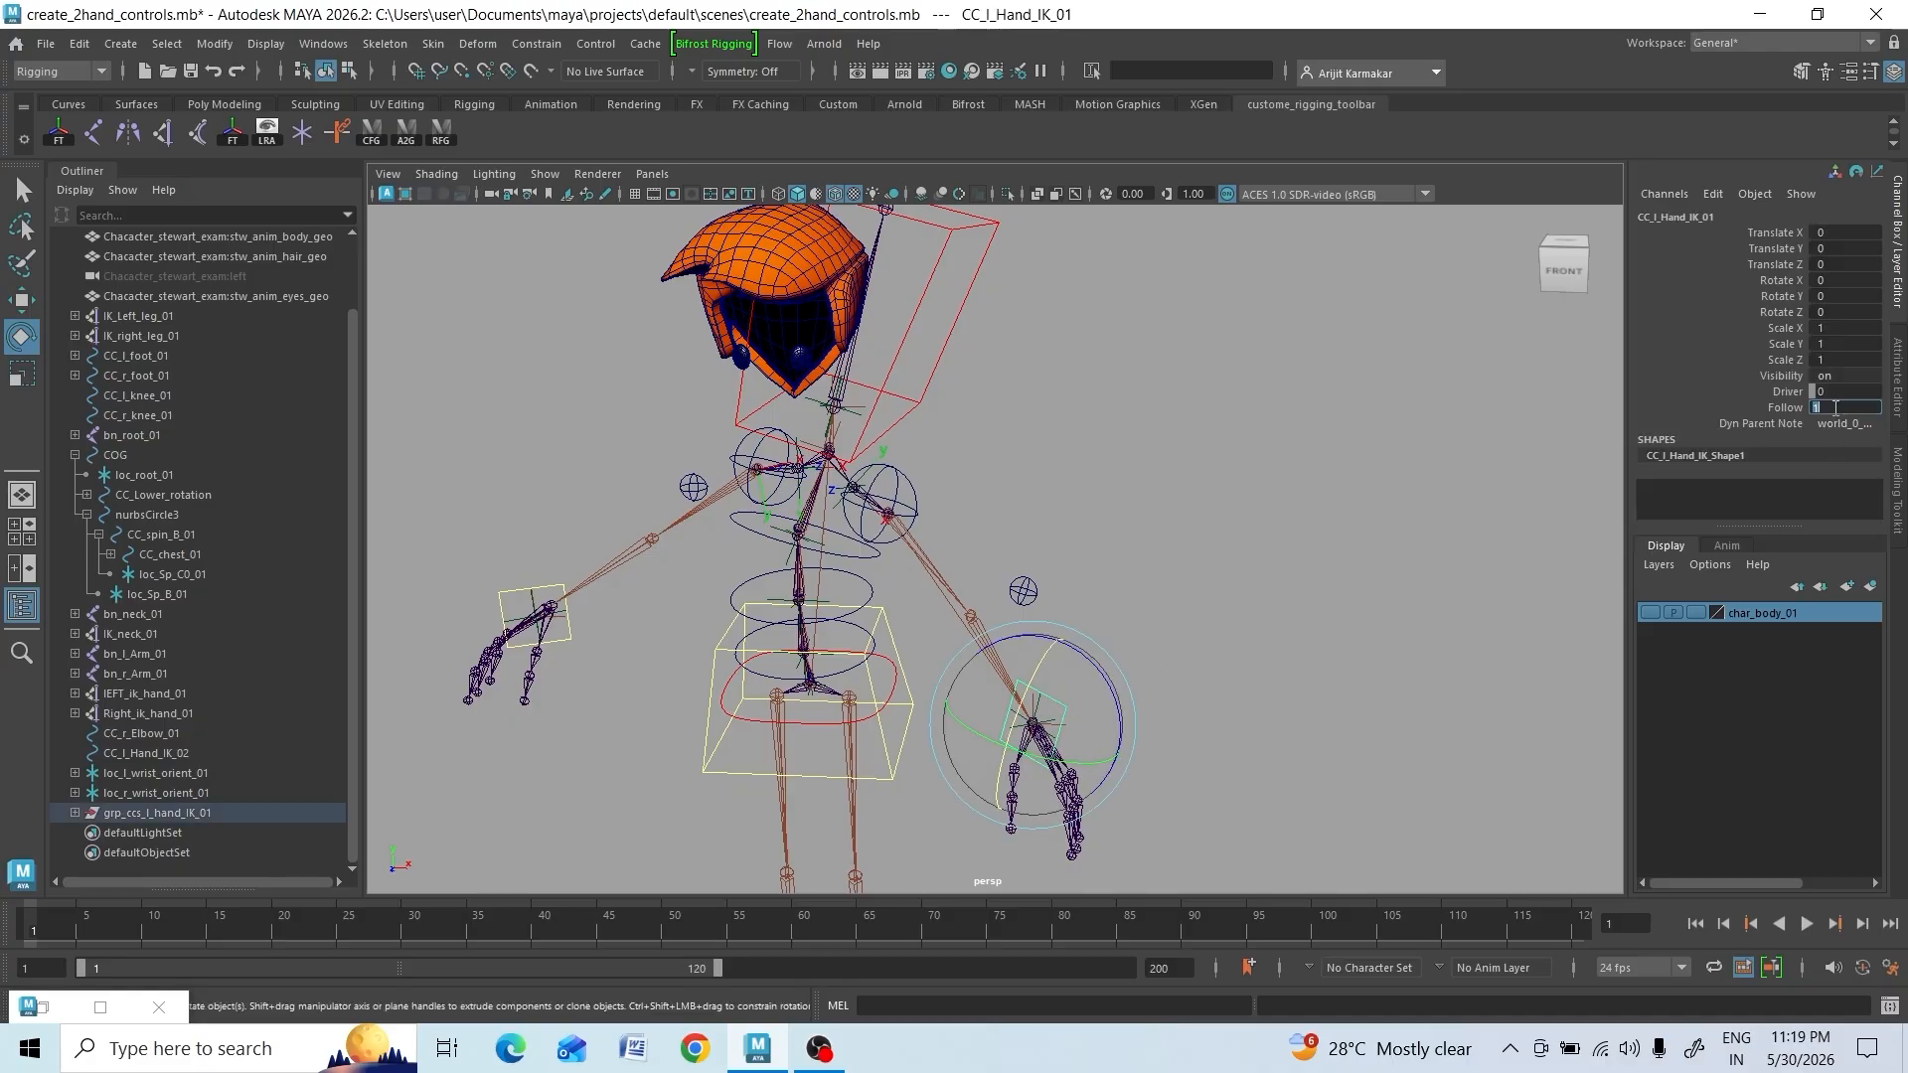
{"action": "type", "text": "0"}
{"action": "key", "text": "Return"}
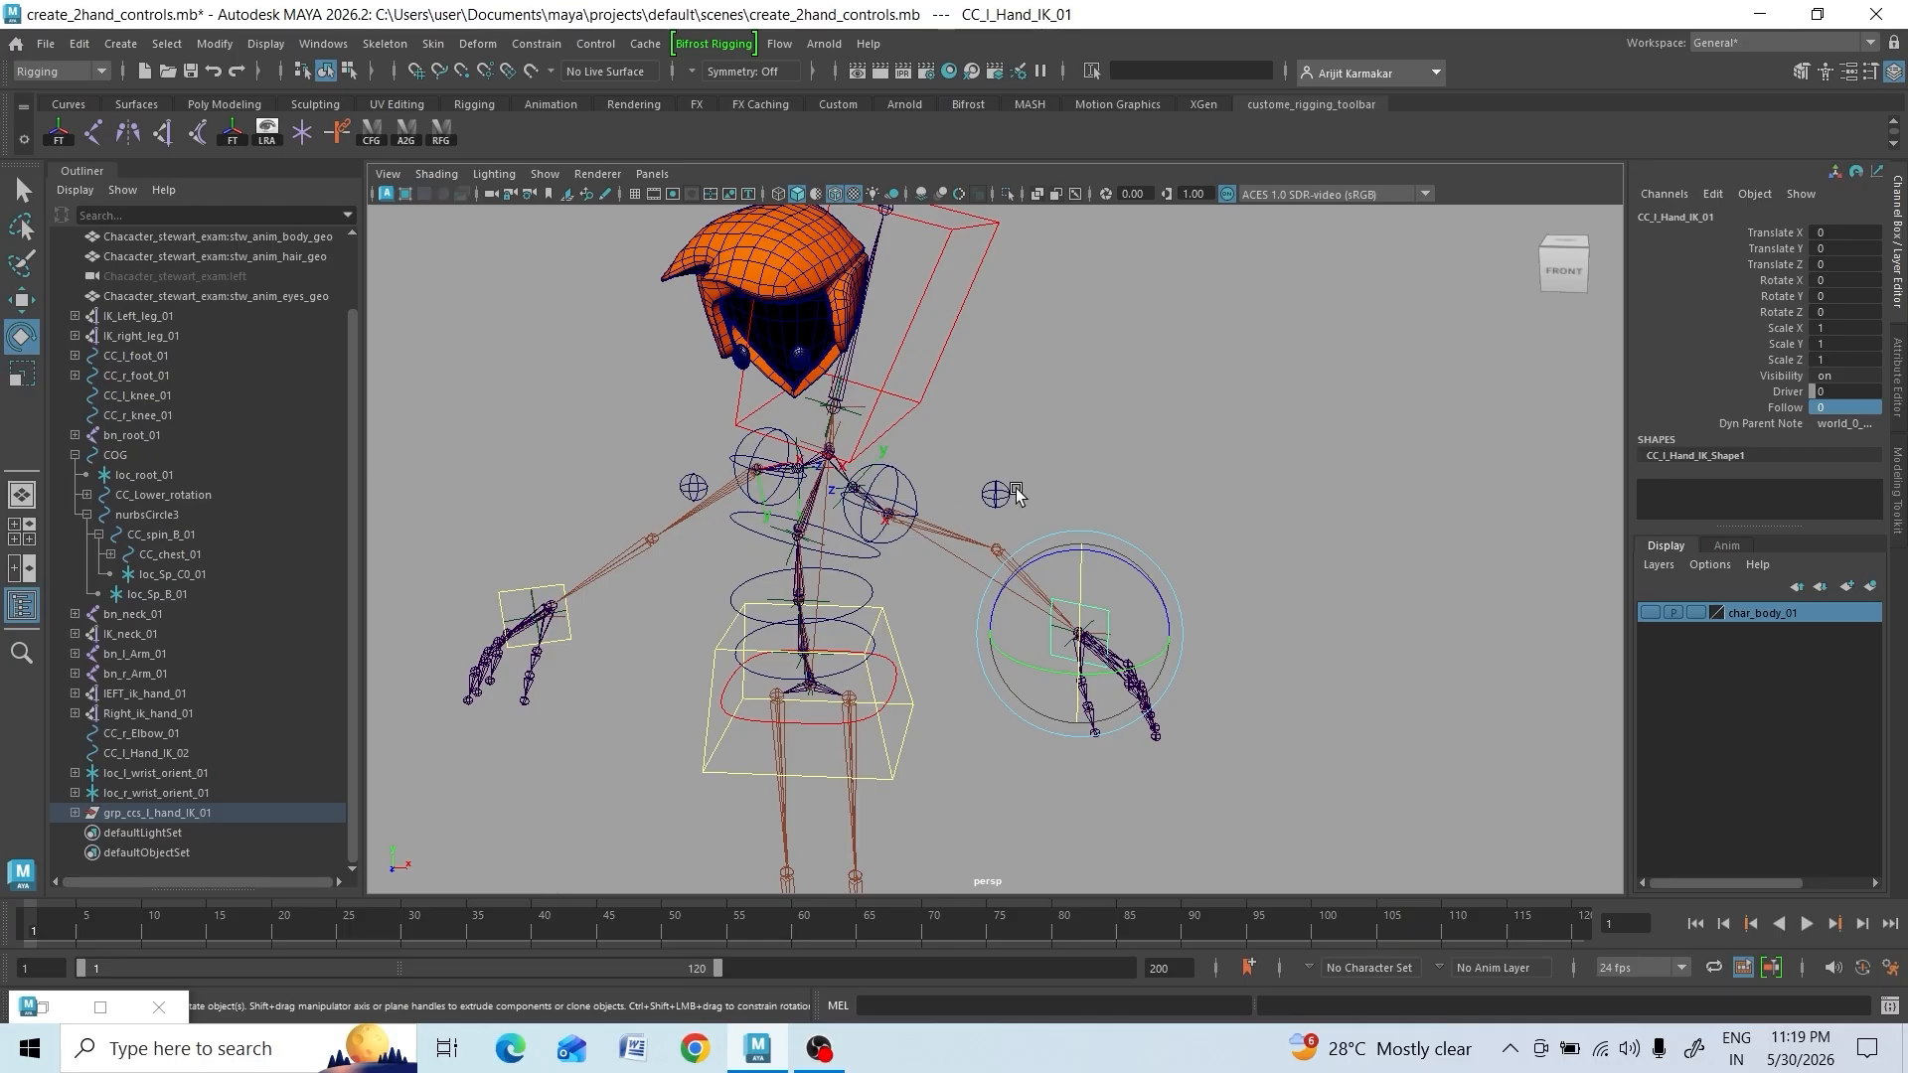
Reset Rotate X, Y and Z of the CC_chest_01 control to 0
{"action": "left_click", "coordinate": [867, 561]}
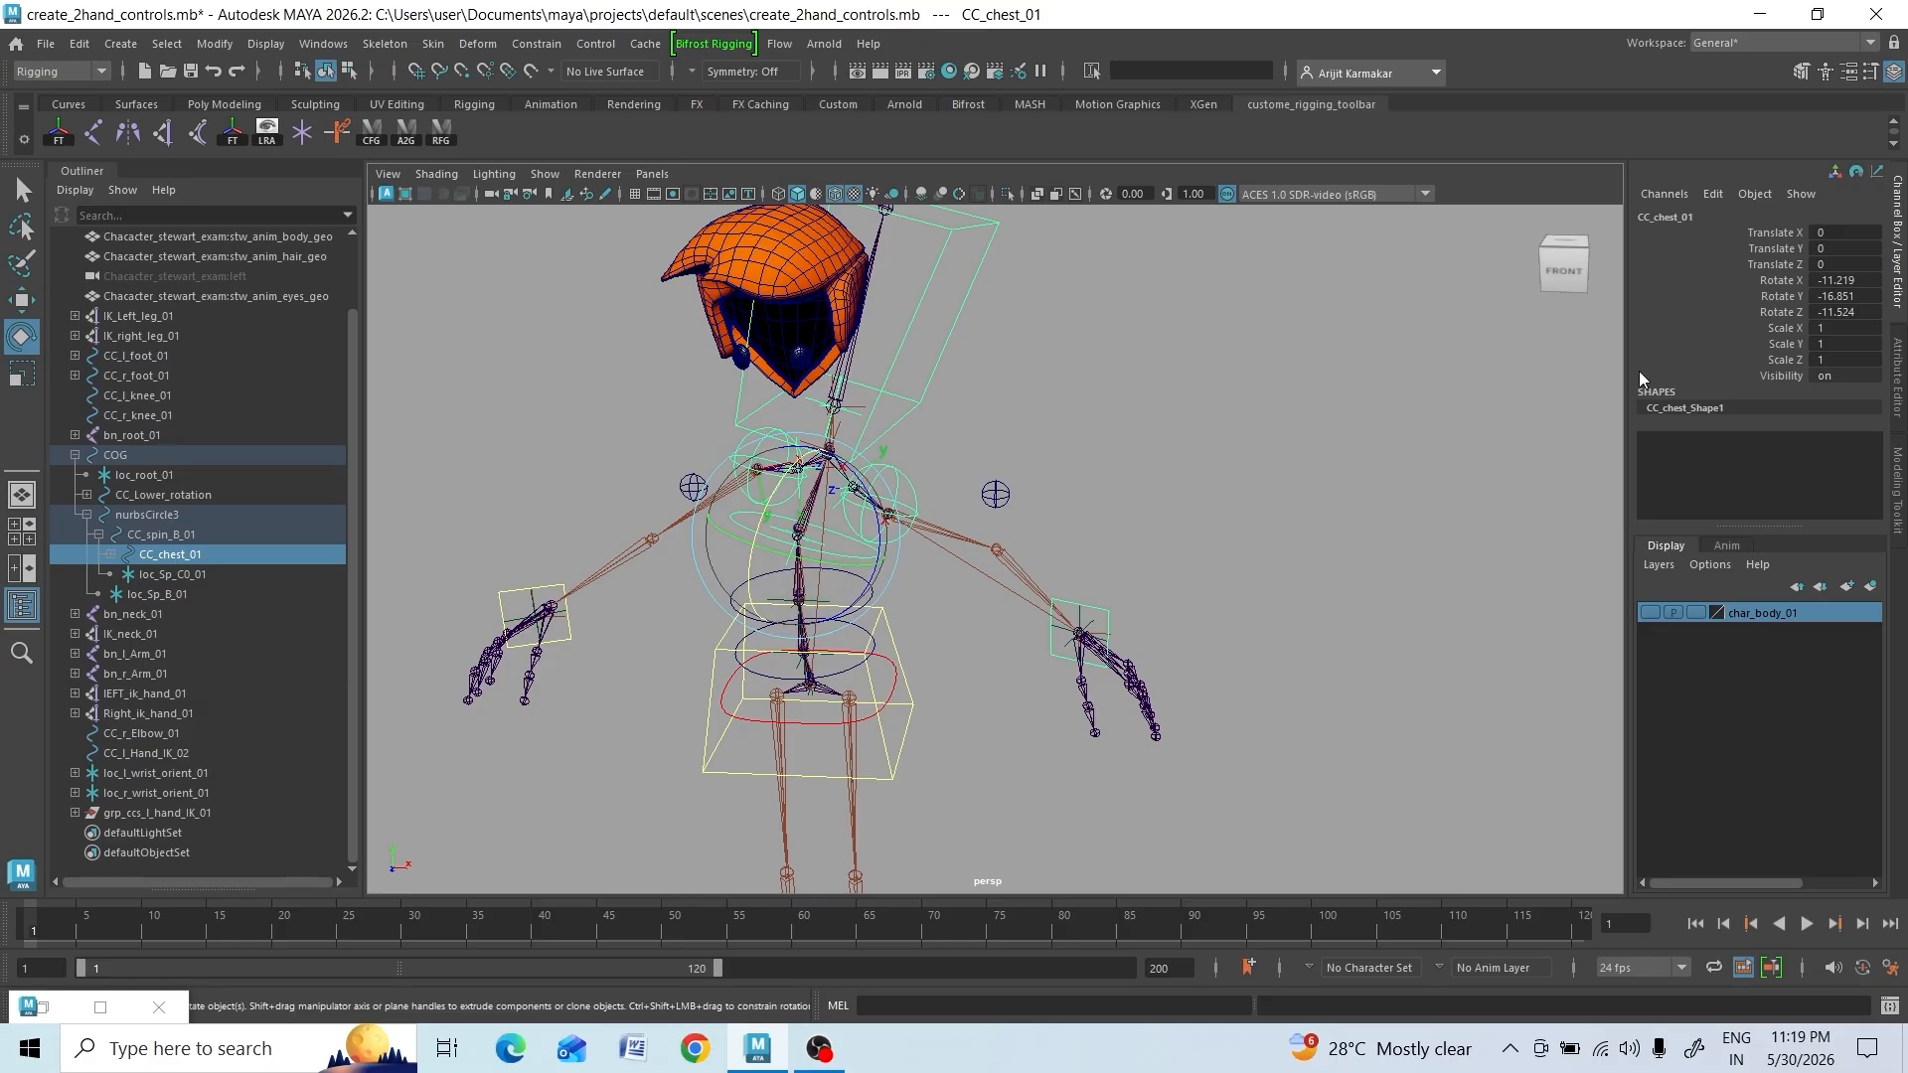
{"action": "left_click_drag", "start_coordinate": [1841, 279], "coordinate": [1842, 319]}
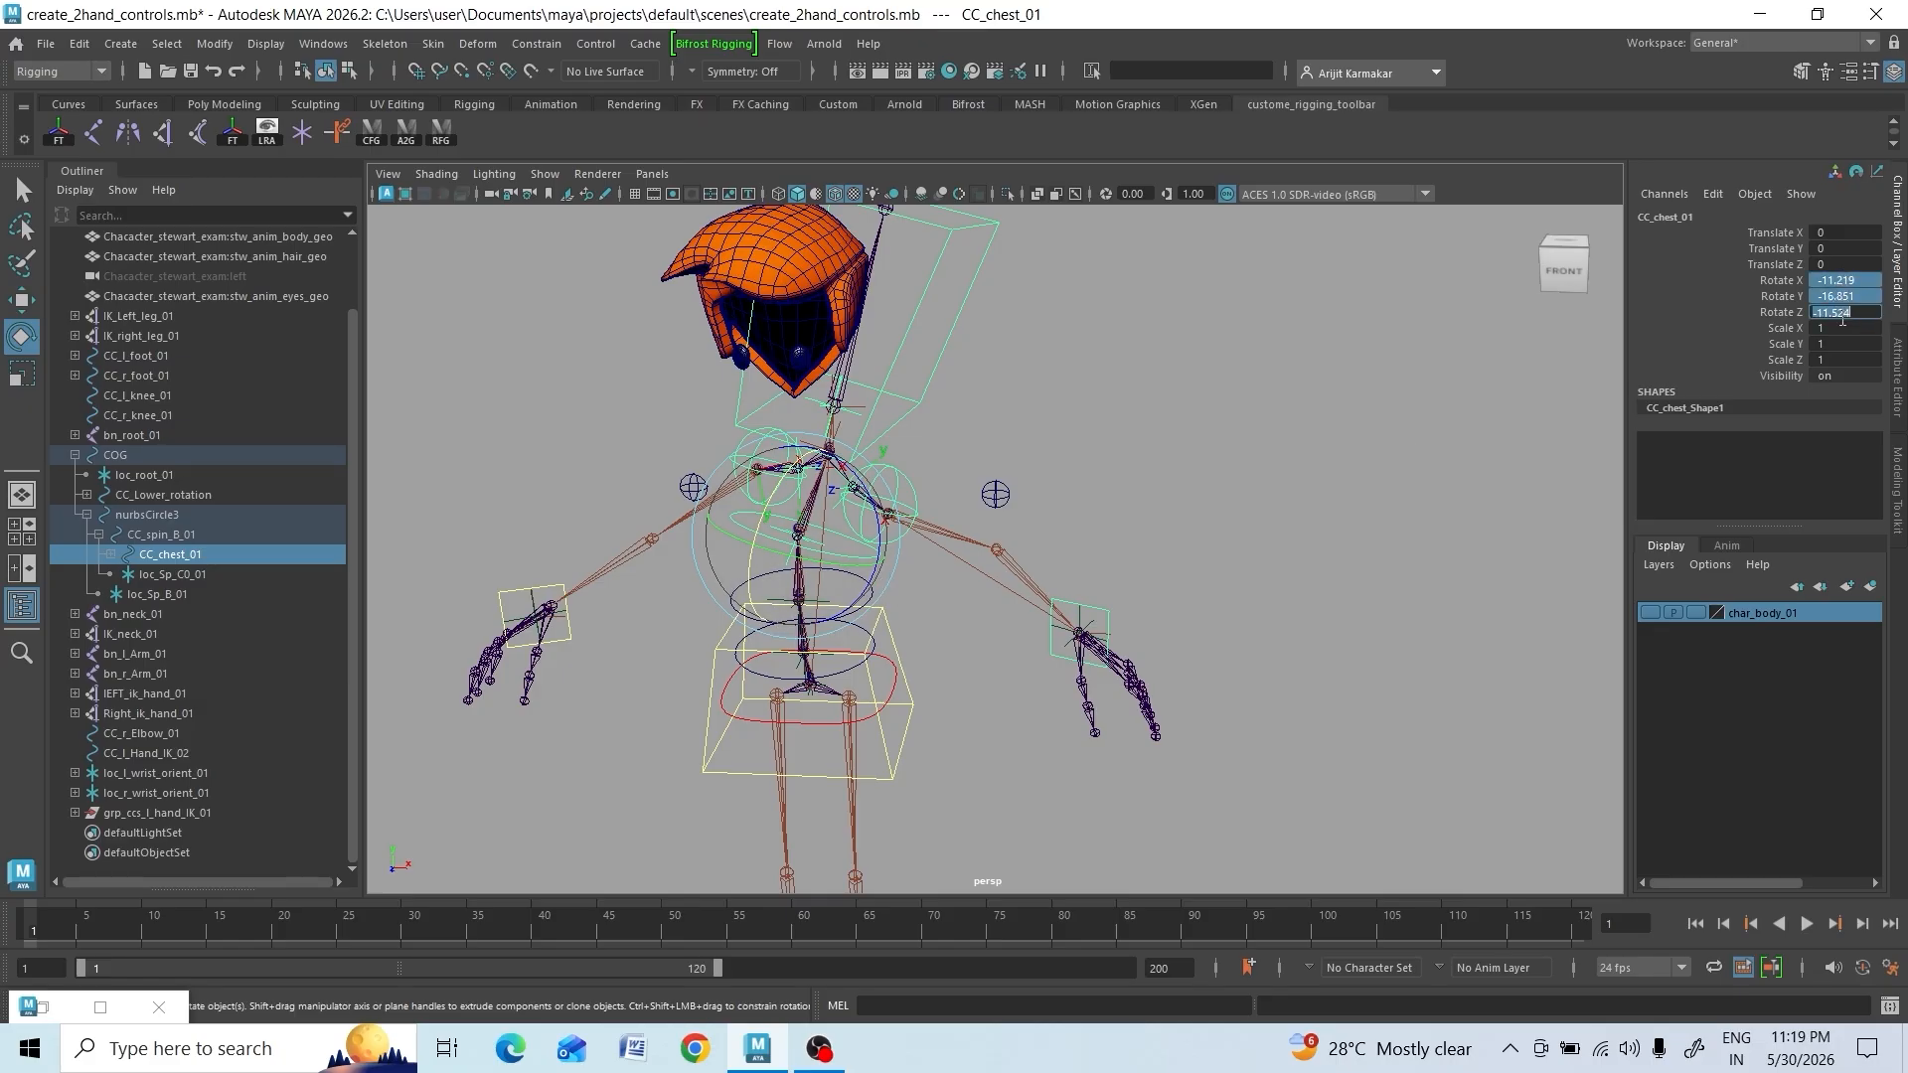
{"action": "type", "text": "0"}
{"action": "key", "text": "Return"}
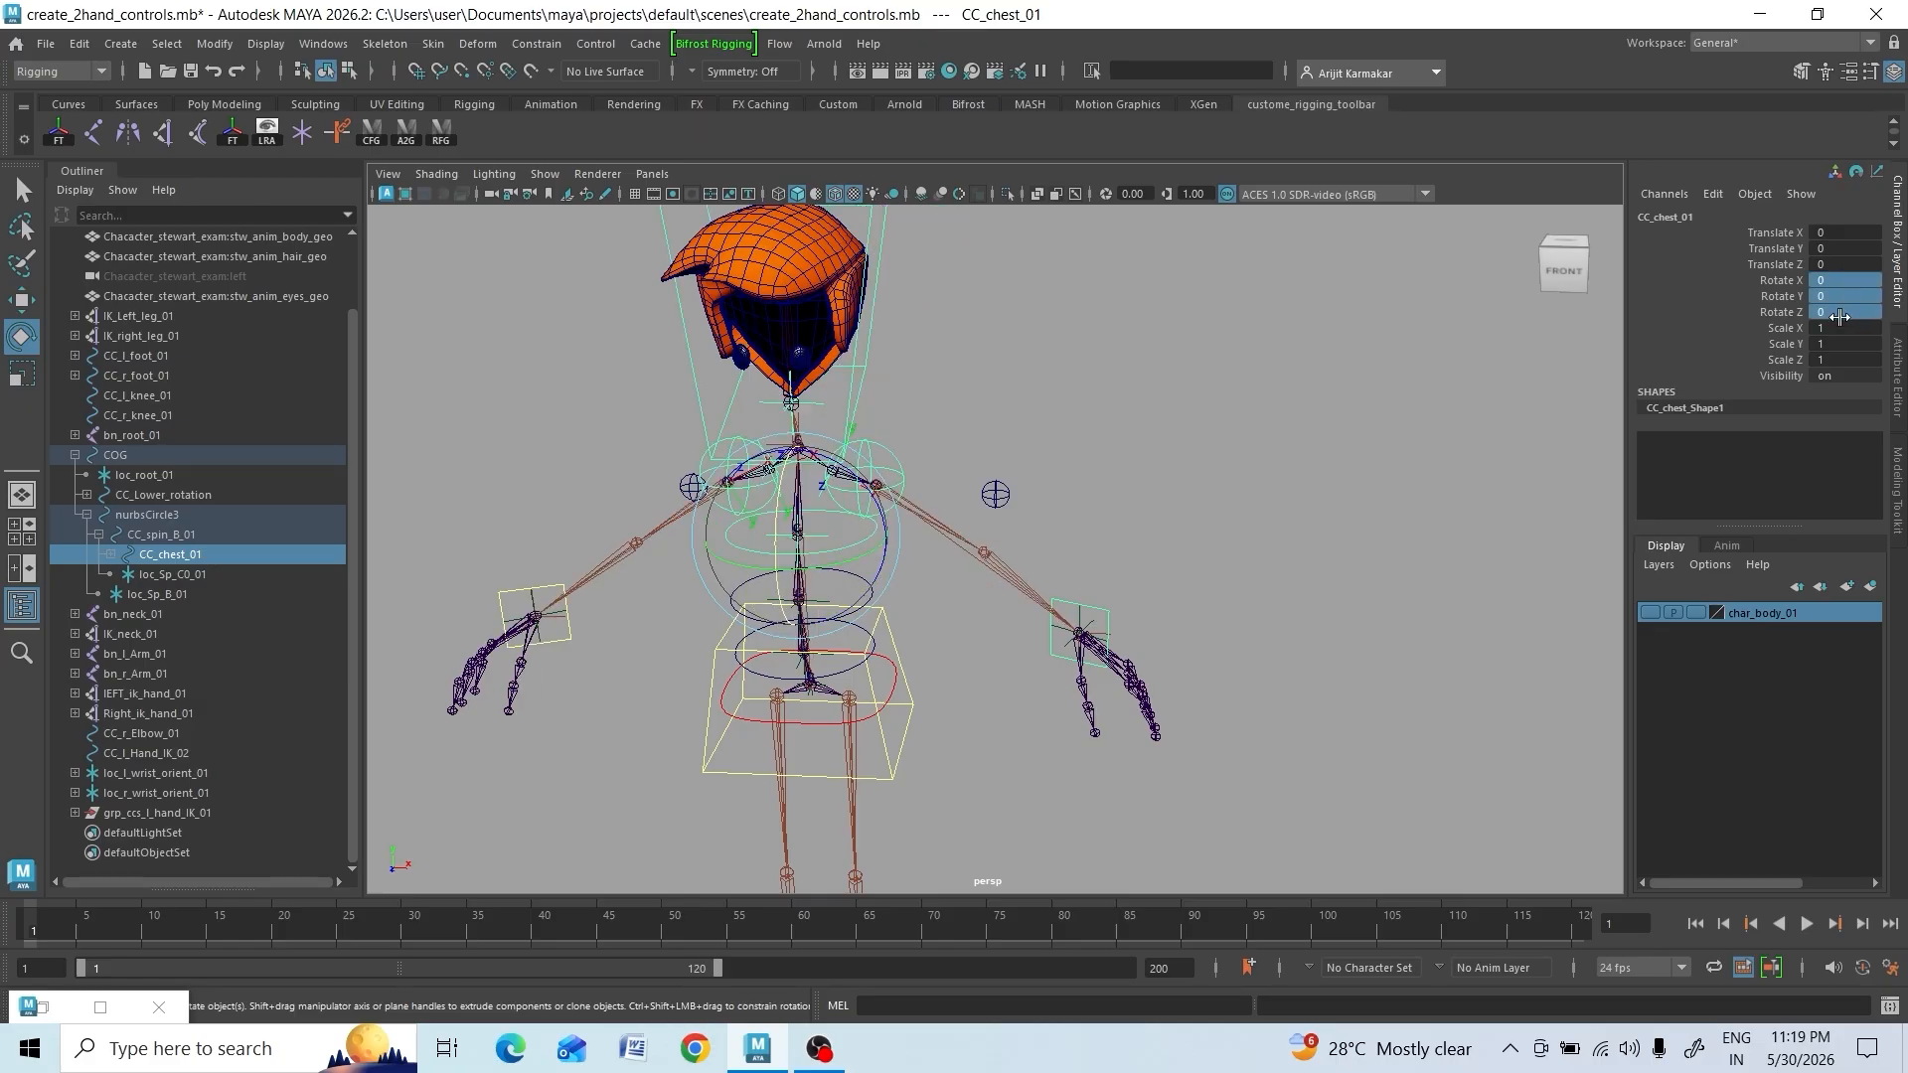
Test the unfollowed hand by rotating the chest control to about 20, -20 and -7 degrees in X, Y and Z
{"action": "mouse_move", "coordinate": [1161, 582]}
{"action": "left_mouse_down", "text": "alt"}
{"action": "mouse_move", "coordinate": [1129, 562]}
{"action": "mouse_move", "coordinate": [1146, 583]}
{"action": "left_mouse_up", "text": "alt"}
{"action": "scroll", "coordinate": [1142, 640], "scroll_direction": "up", "scroll_amount": 2}
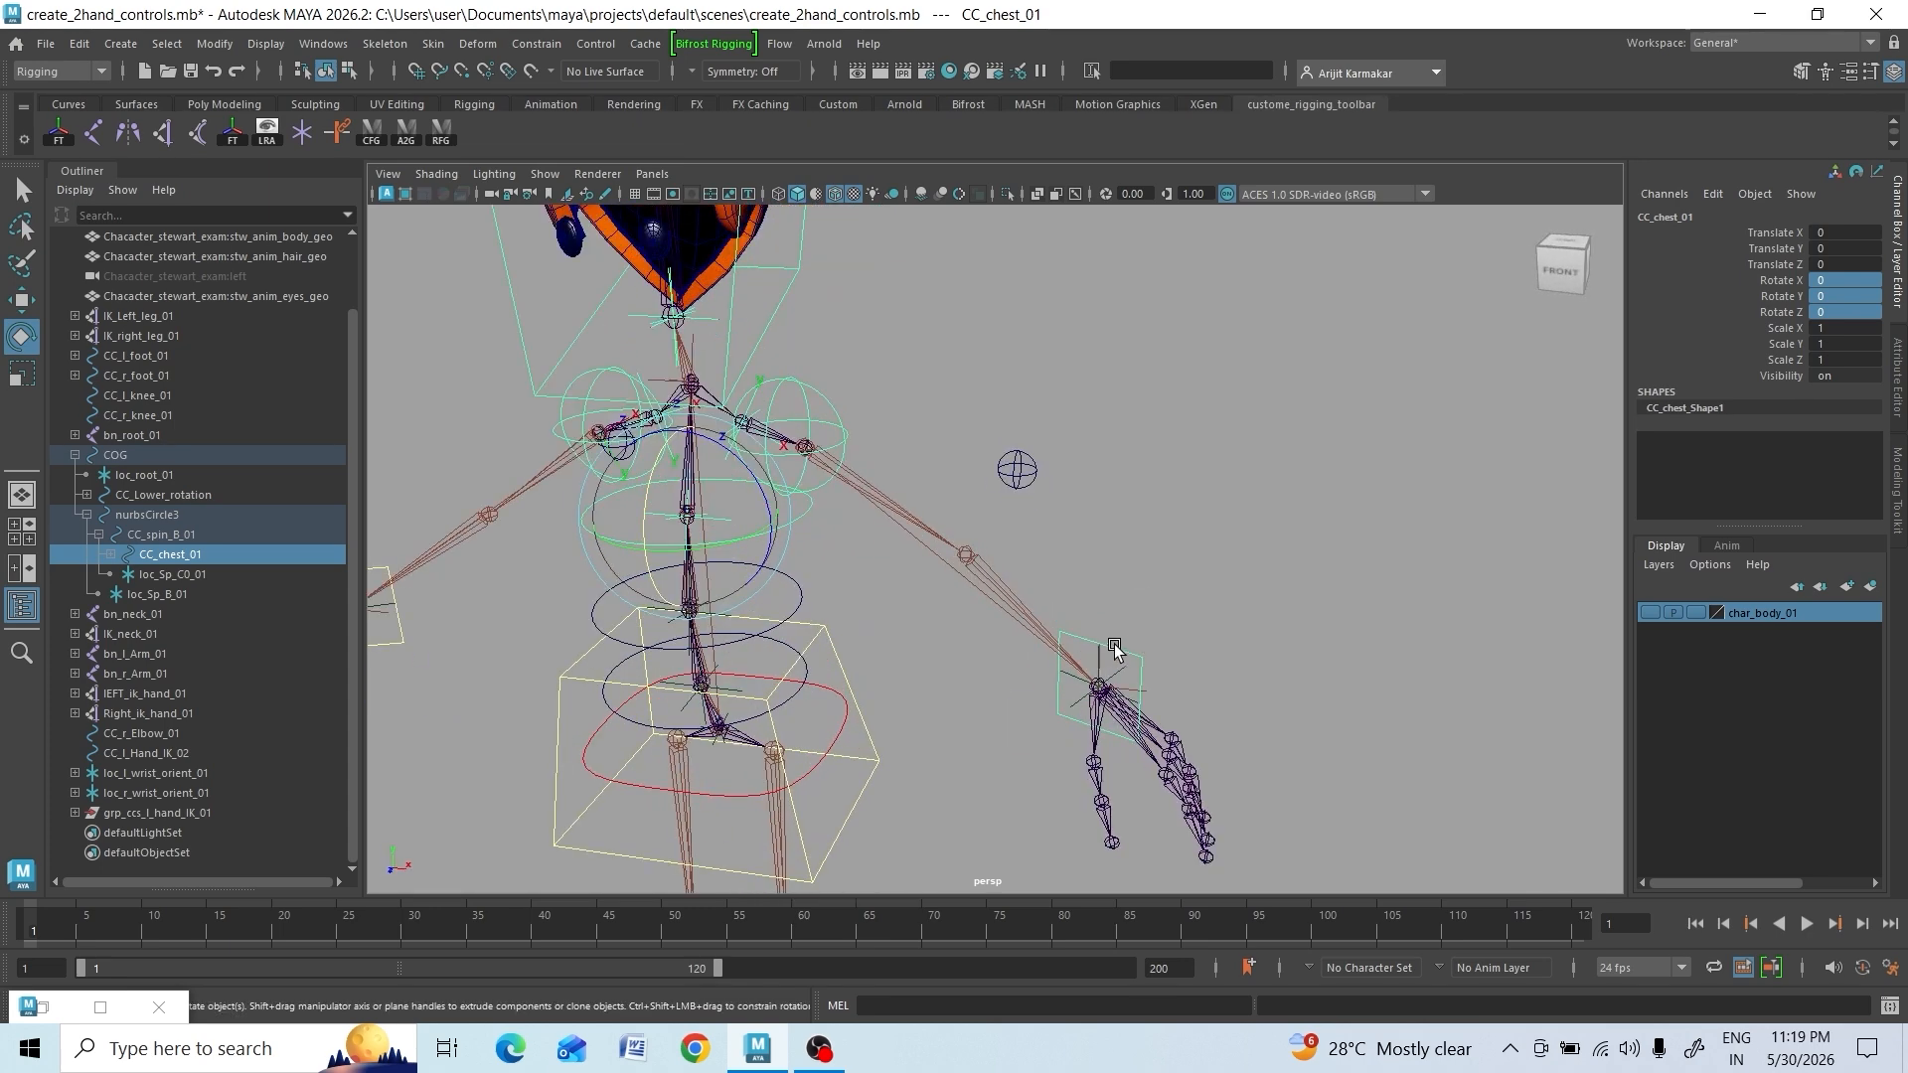
{"action": "left_click", "coordinate": [1126, 658]}
{"action": "left_click", "coordinate": [751, 537]}
{"action": "left_click_drag", "start_coordinate": [628, 489], "coordinate": [680, 578]}
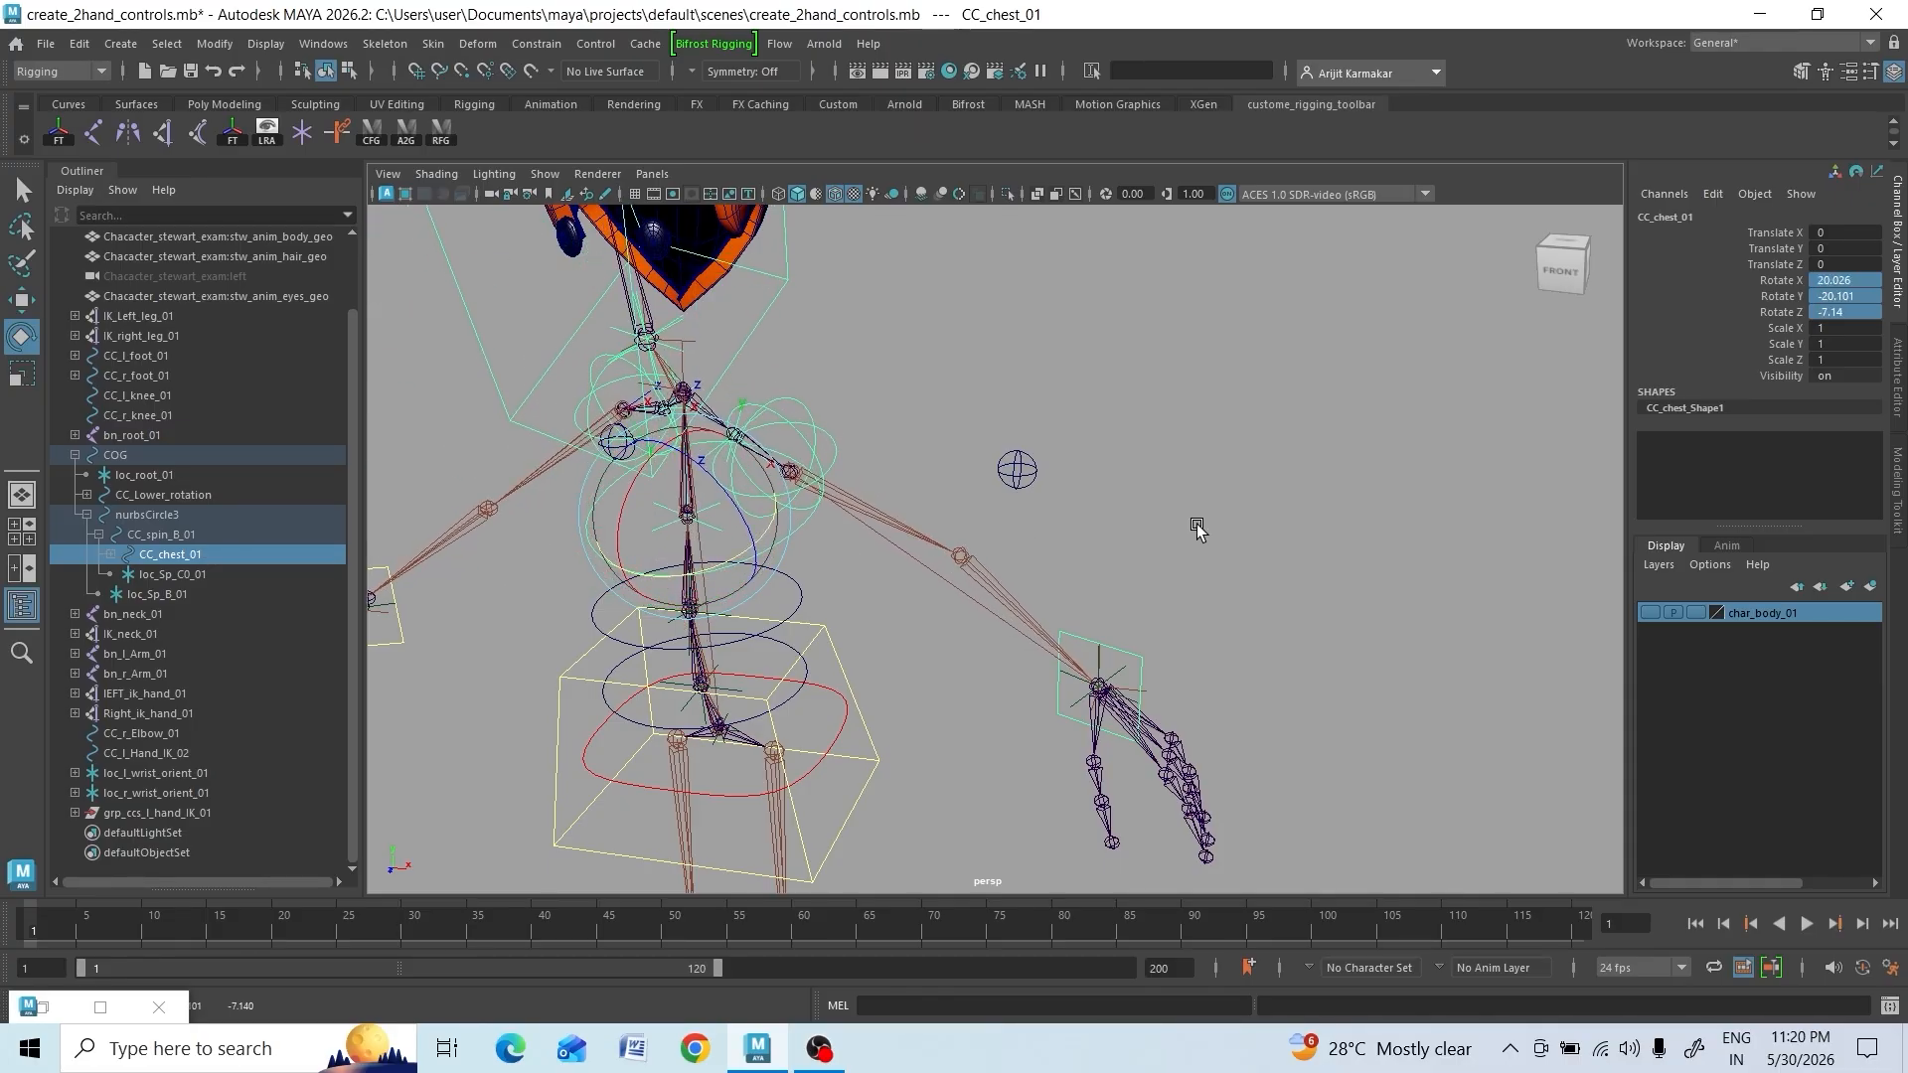
Switch the left hand IK control to following by setting its Follow attribute to 1
{"action": "left_click", "coordinate": [1067, 628]}
{"action": "left_click", "coordinate": [1849, 406]}
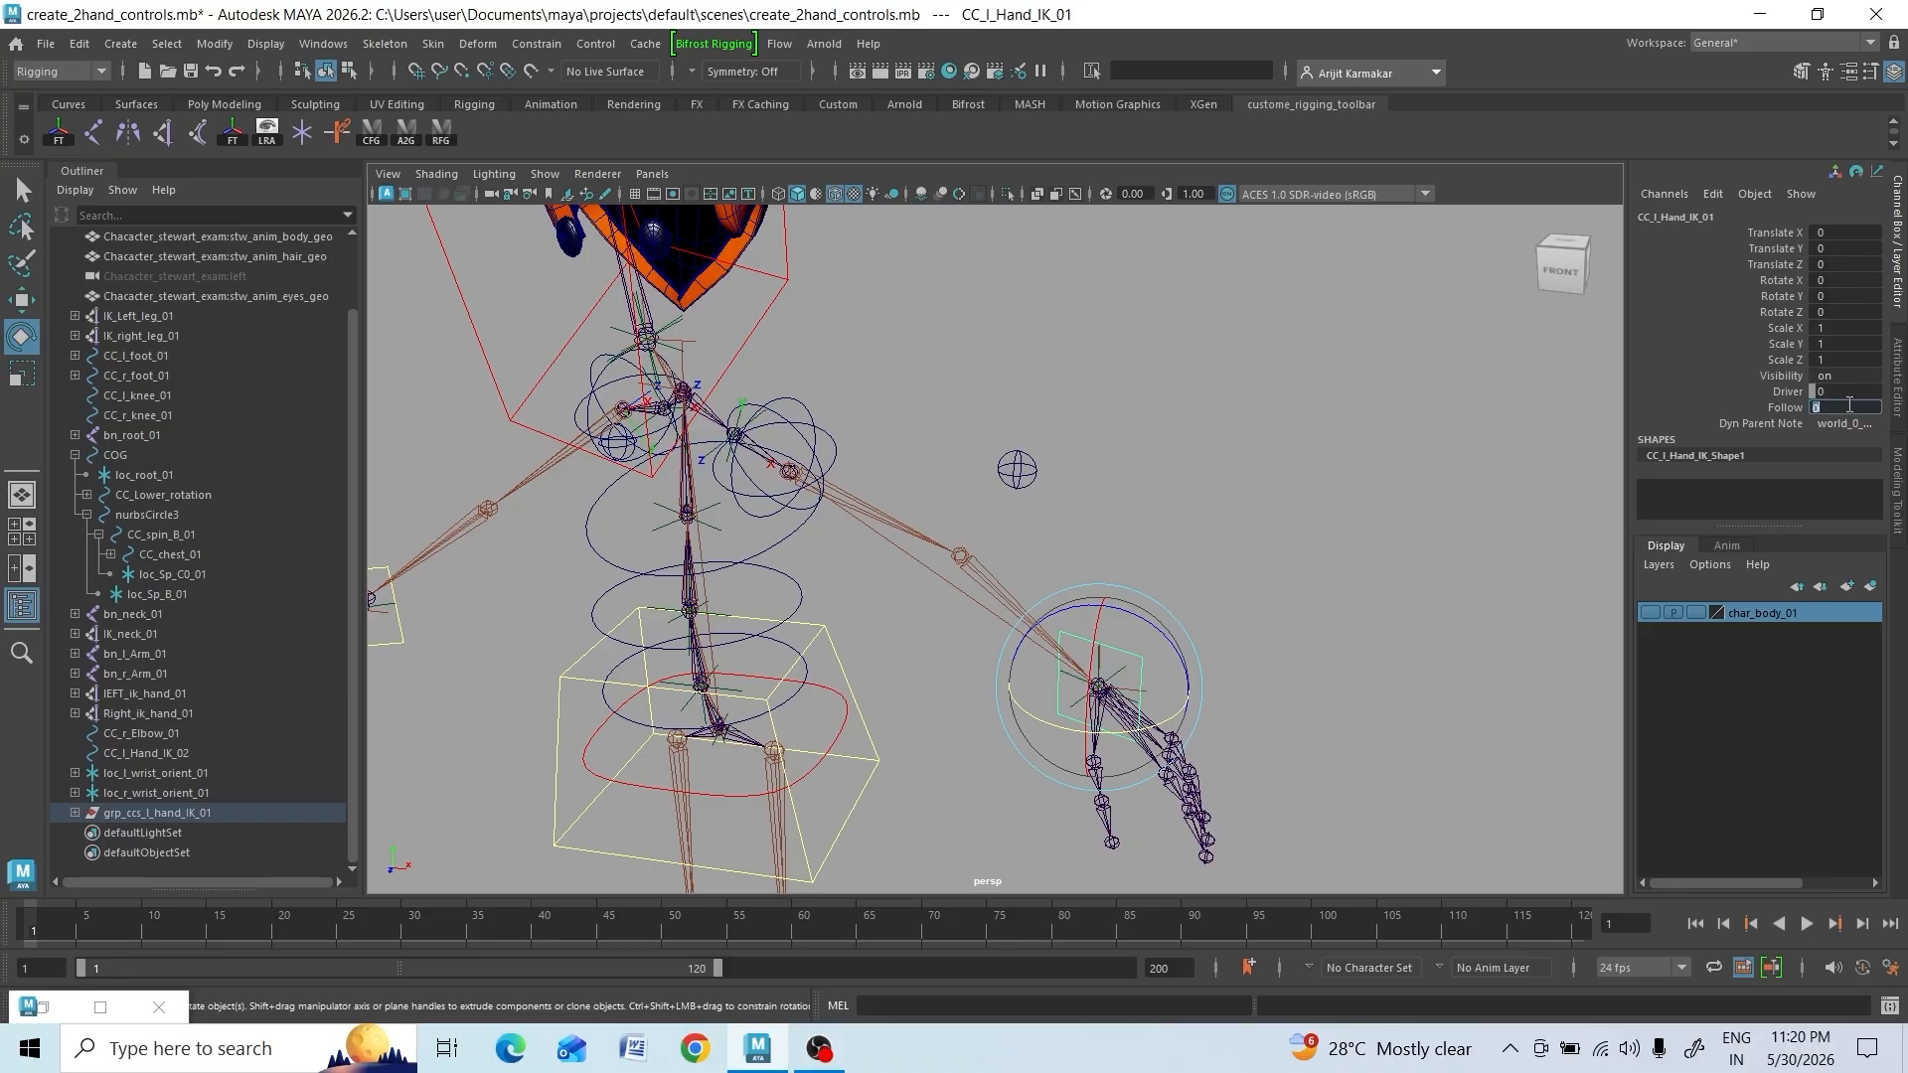
{"action": "type", "text": "1"}
{"action": "key", "text": "Return"}
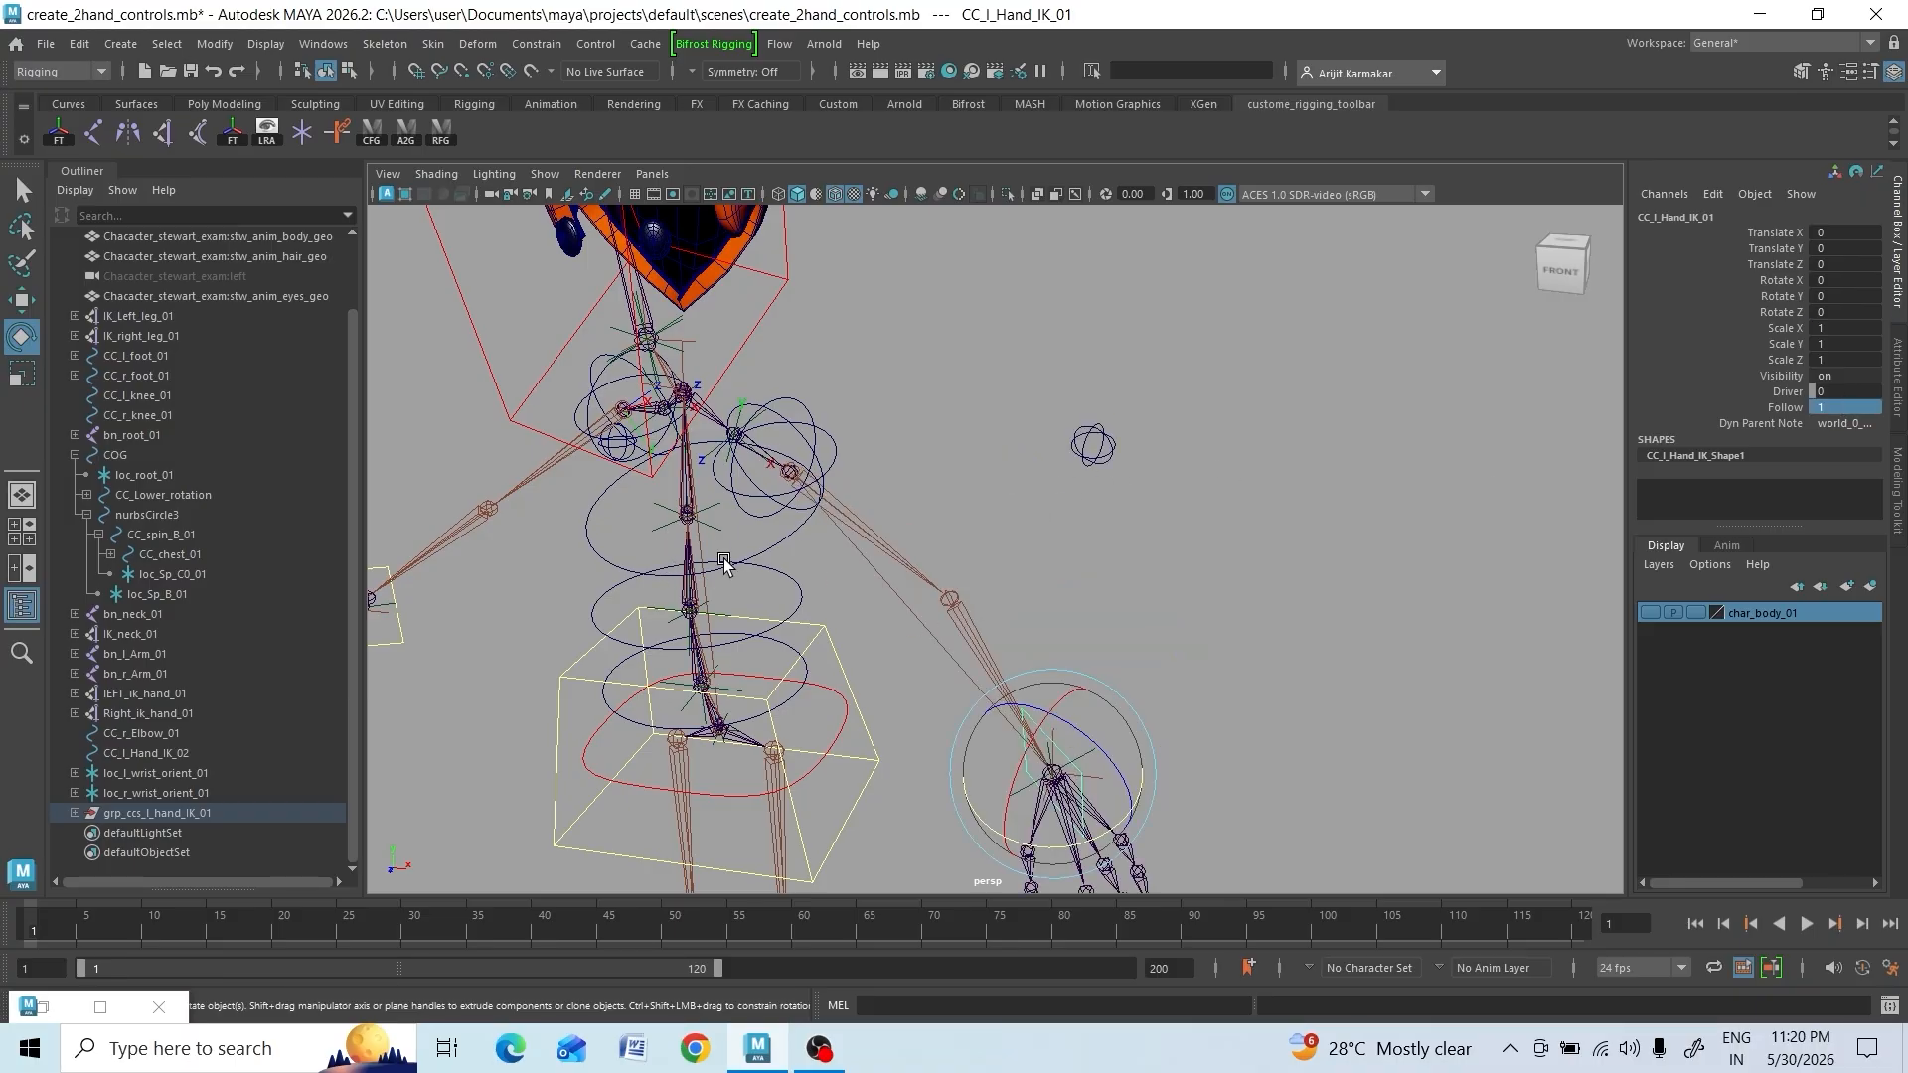
Rotate the chest control to about 32 degrees in X and check how the left hand follows it
{"action": "left_click", "coordinate": [771, 551]}
{"action": "left_click_drag", "start_coordinate": [619, 516], "coordinate": [659, 557]}
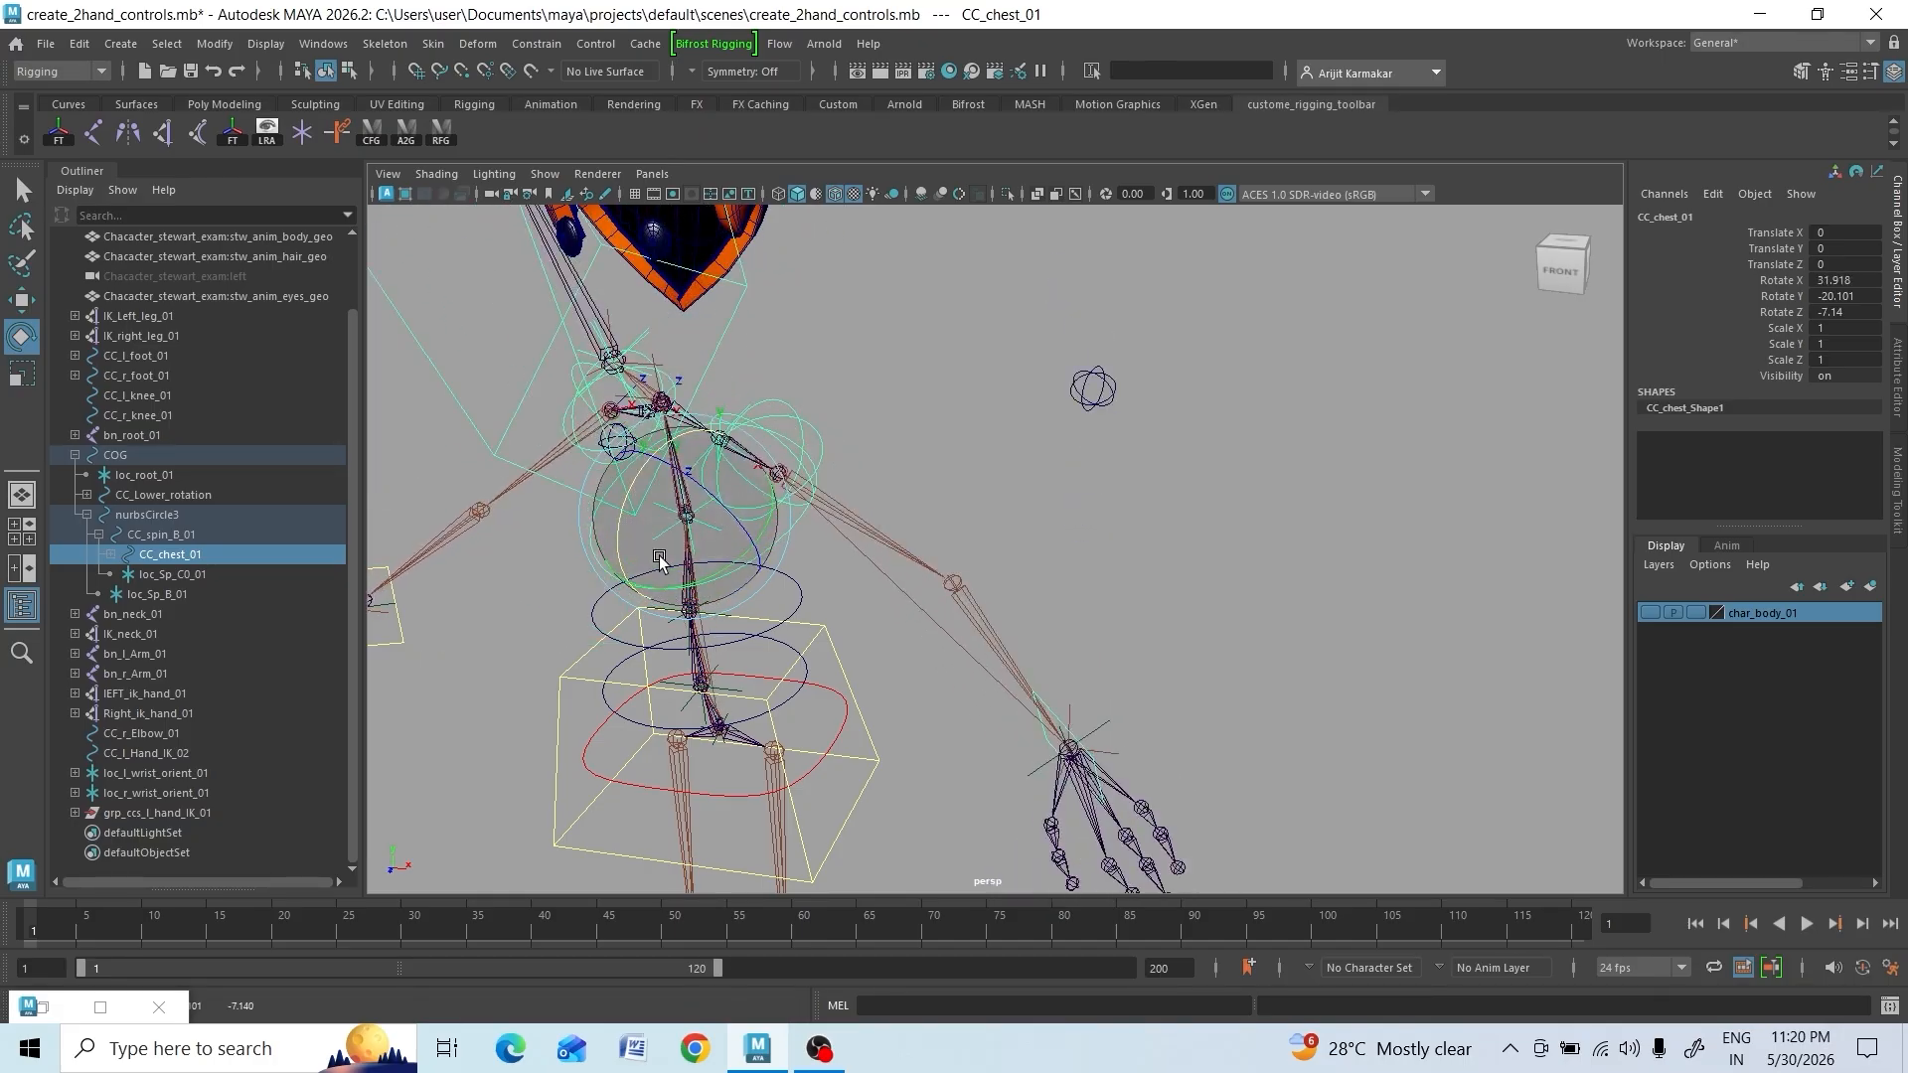
{"action": "scroll", "coordinate": [795, 553], "scroll_direction": "down", "scroll_amount": 4}
{"action": "middle_click_drag", "start_coordinate": [984, 547], "coordinate": [1088, 510], "text": "alt"}
{"action": "left_click_drag", "start_coordinate": [1088, 510], "coordinate": [1129, 529], "text": "alt"}
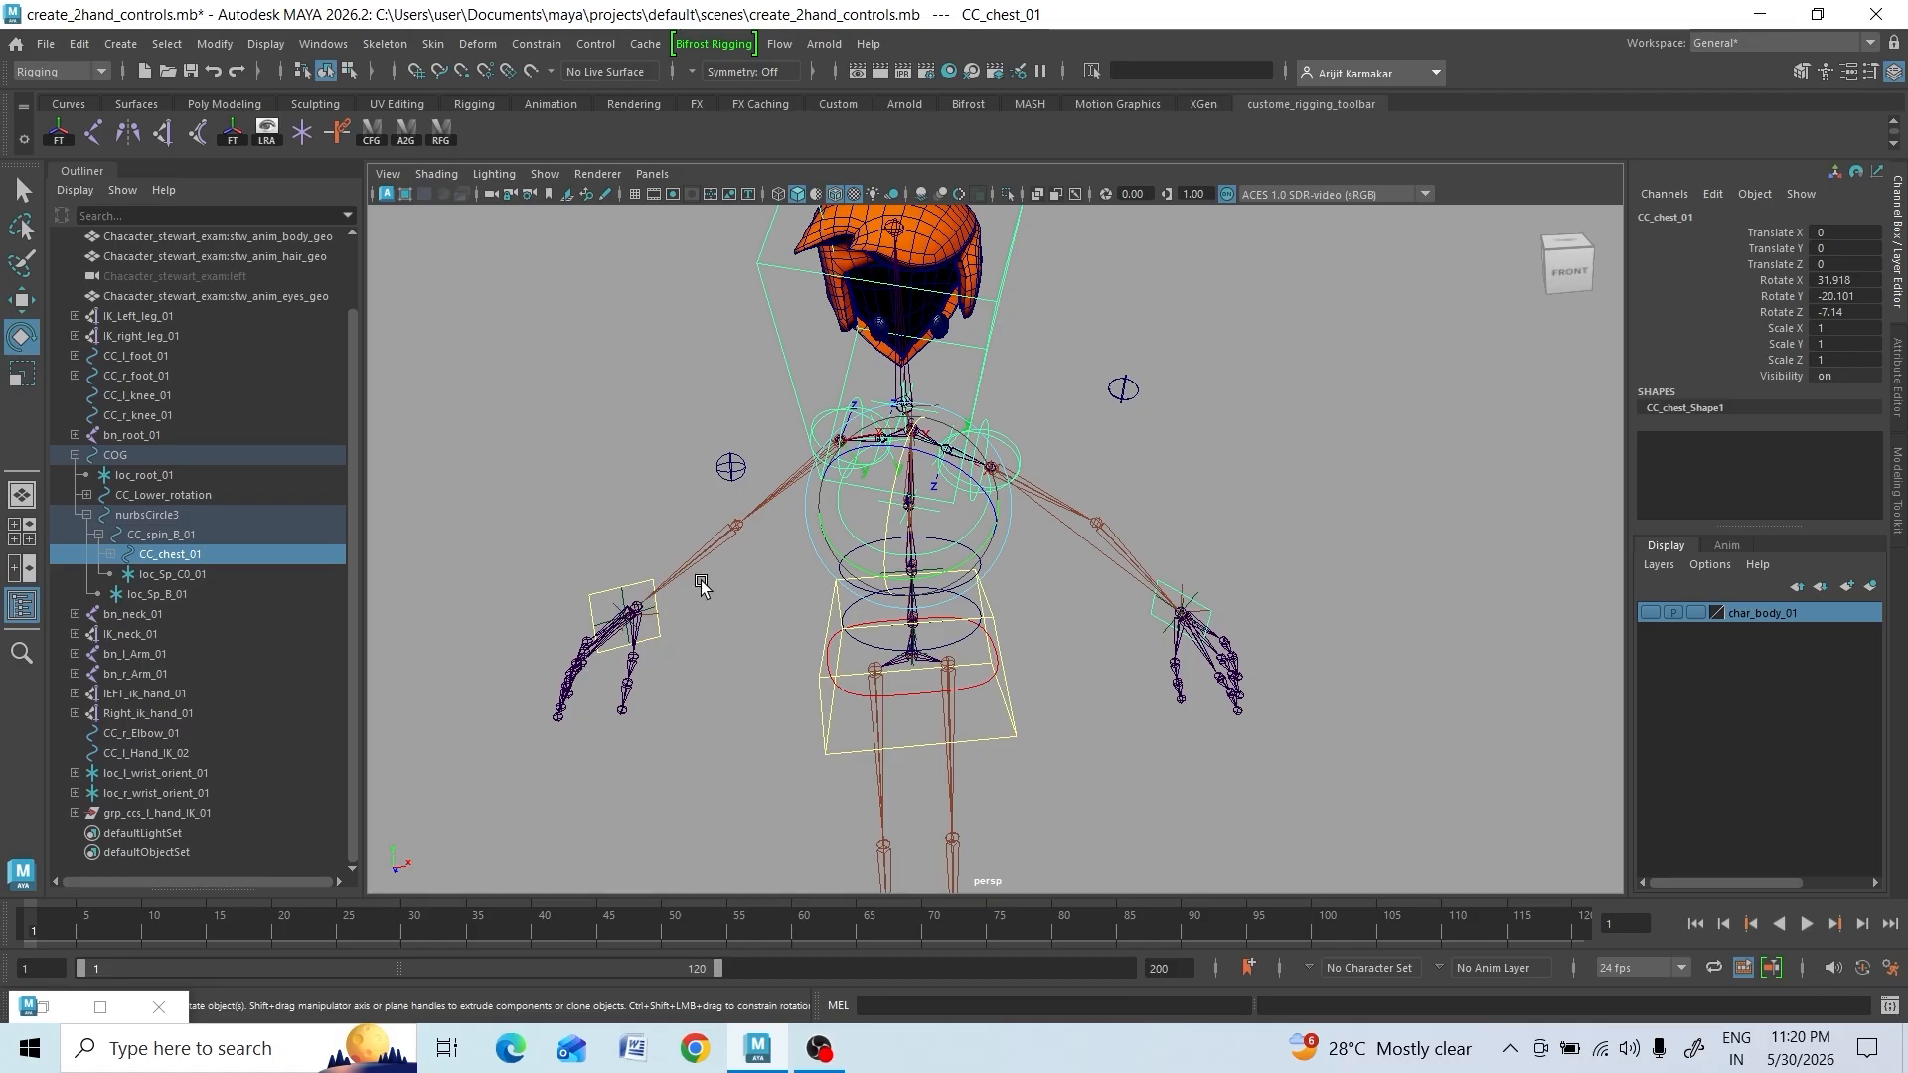
{"action": "scroll", "coordinate": [1038, 666], "scroll_direction": "up", "scroll_amount": 5}
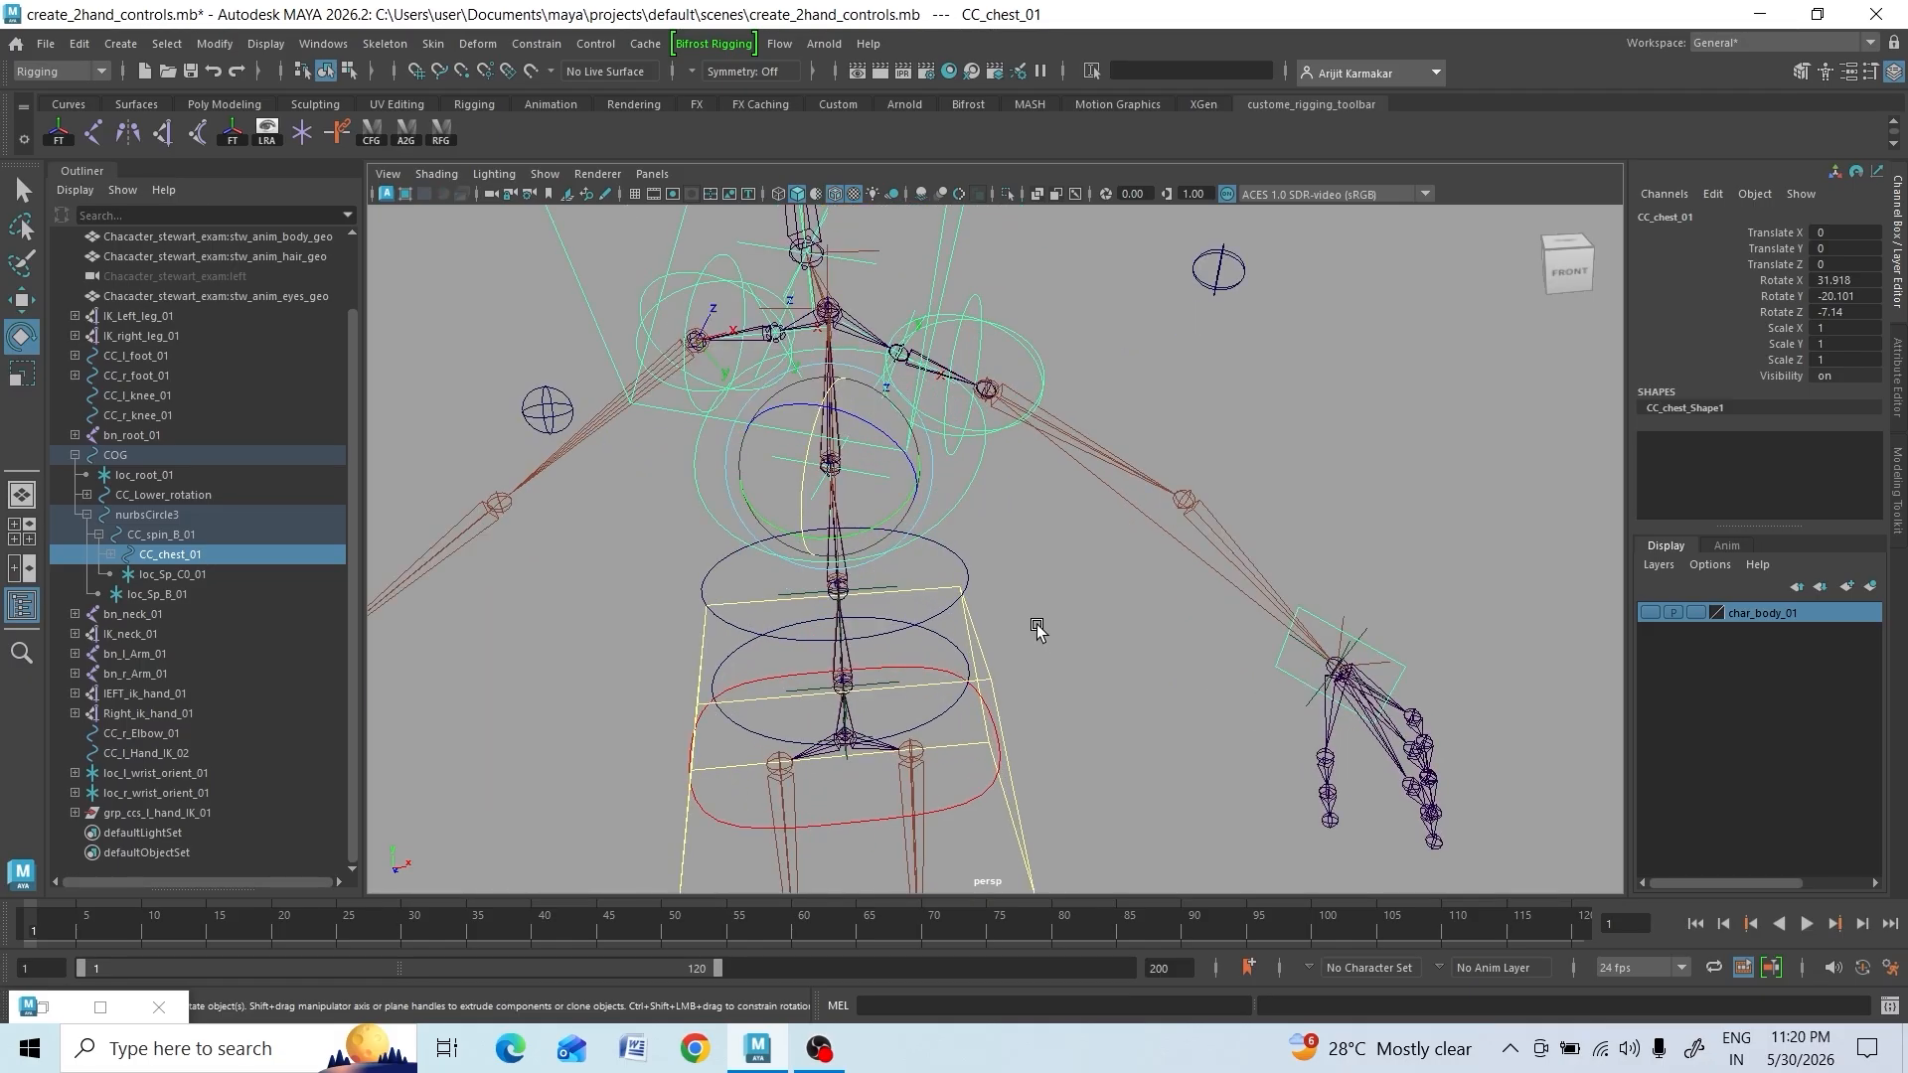
Return the chest control to its rest pose by setting its three rotate channels to 0
{"action": "left_click", "coordinate": [1113, 597]}
{"action": "left_click", "coordinate": [1004, 589]}
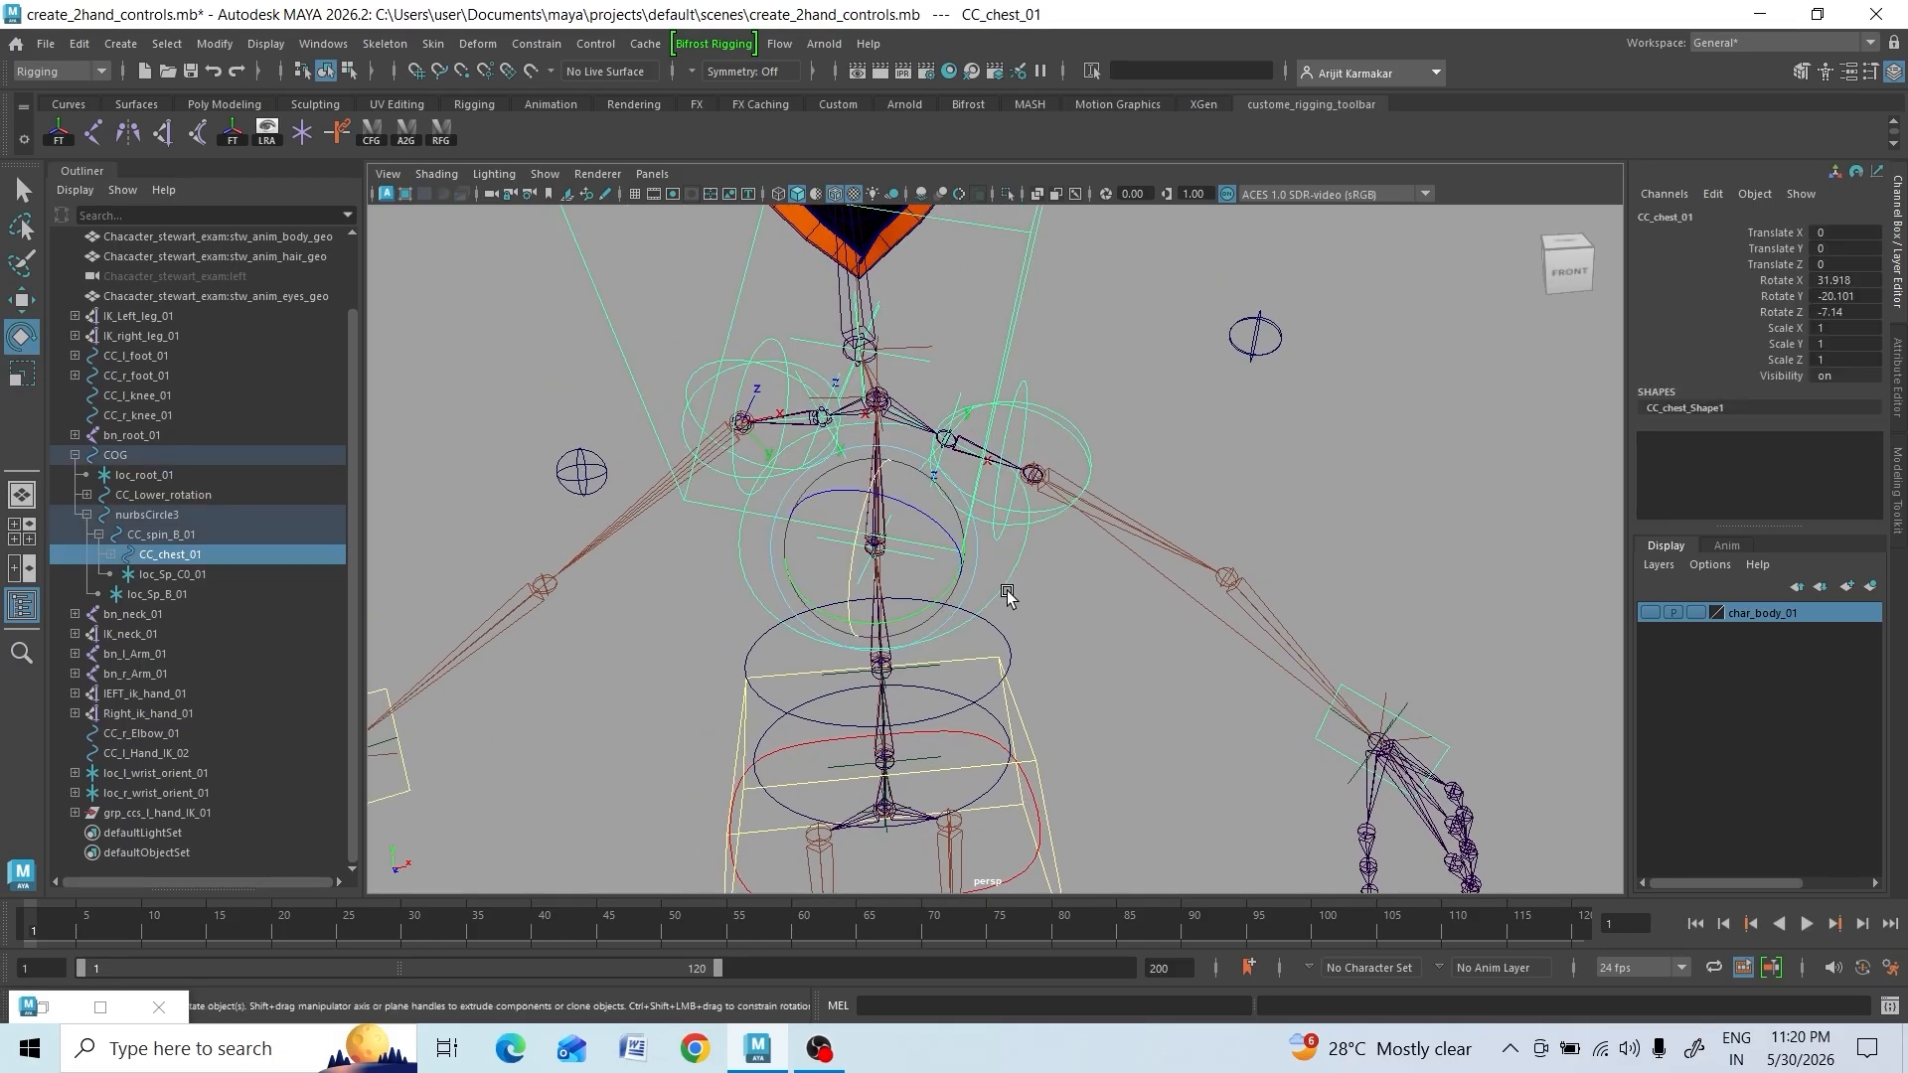
{"action": "left_click_drag", "start_coordinate": [1843, 278], "coordinate": [1846, 312]}
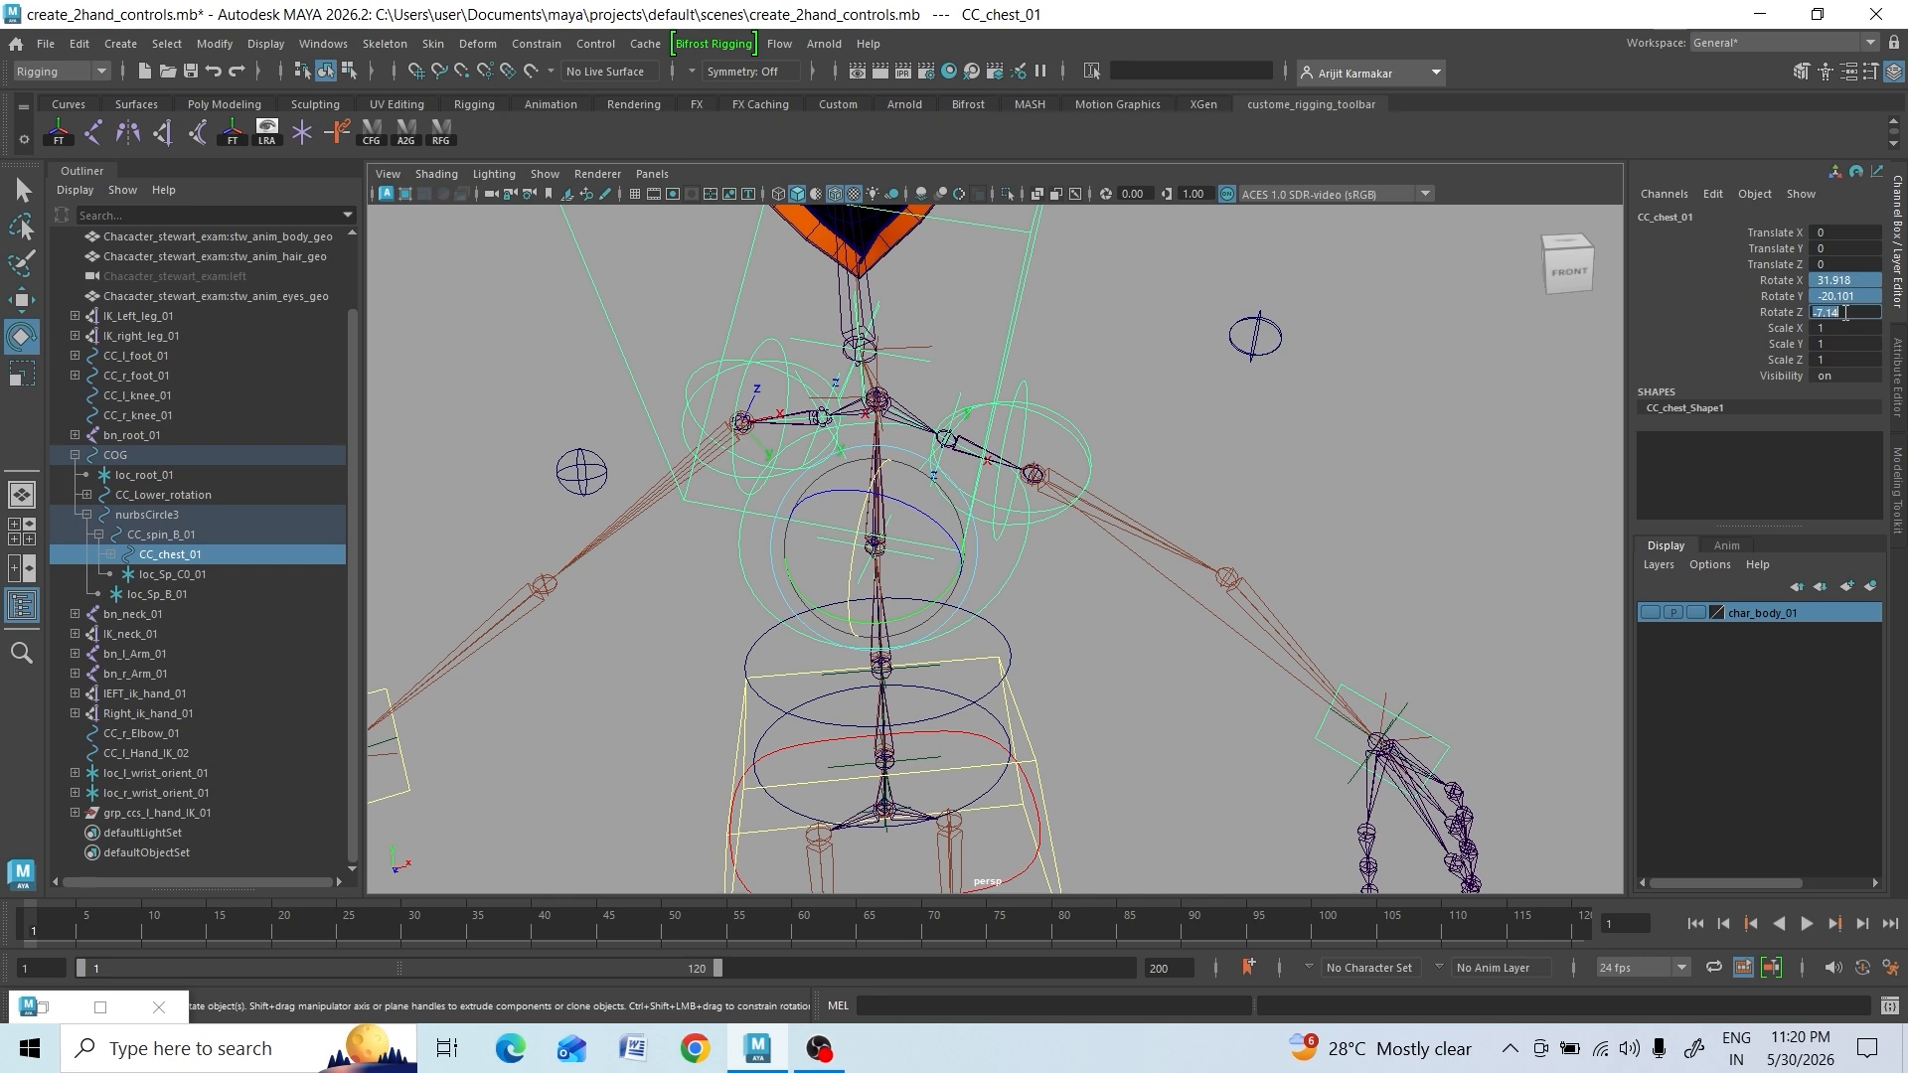
{"action": "key", "text": "Return"}
{"action": "scroll", "coordinate": [1316, 540], "scroll_direction": "down", "scroll_amount": 5}
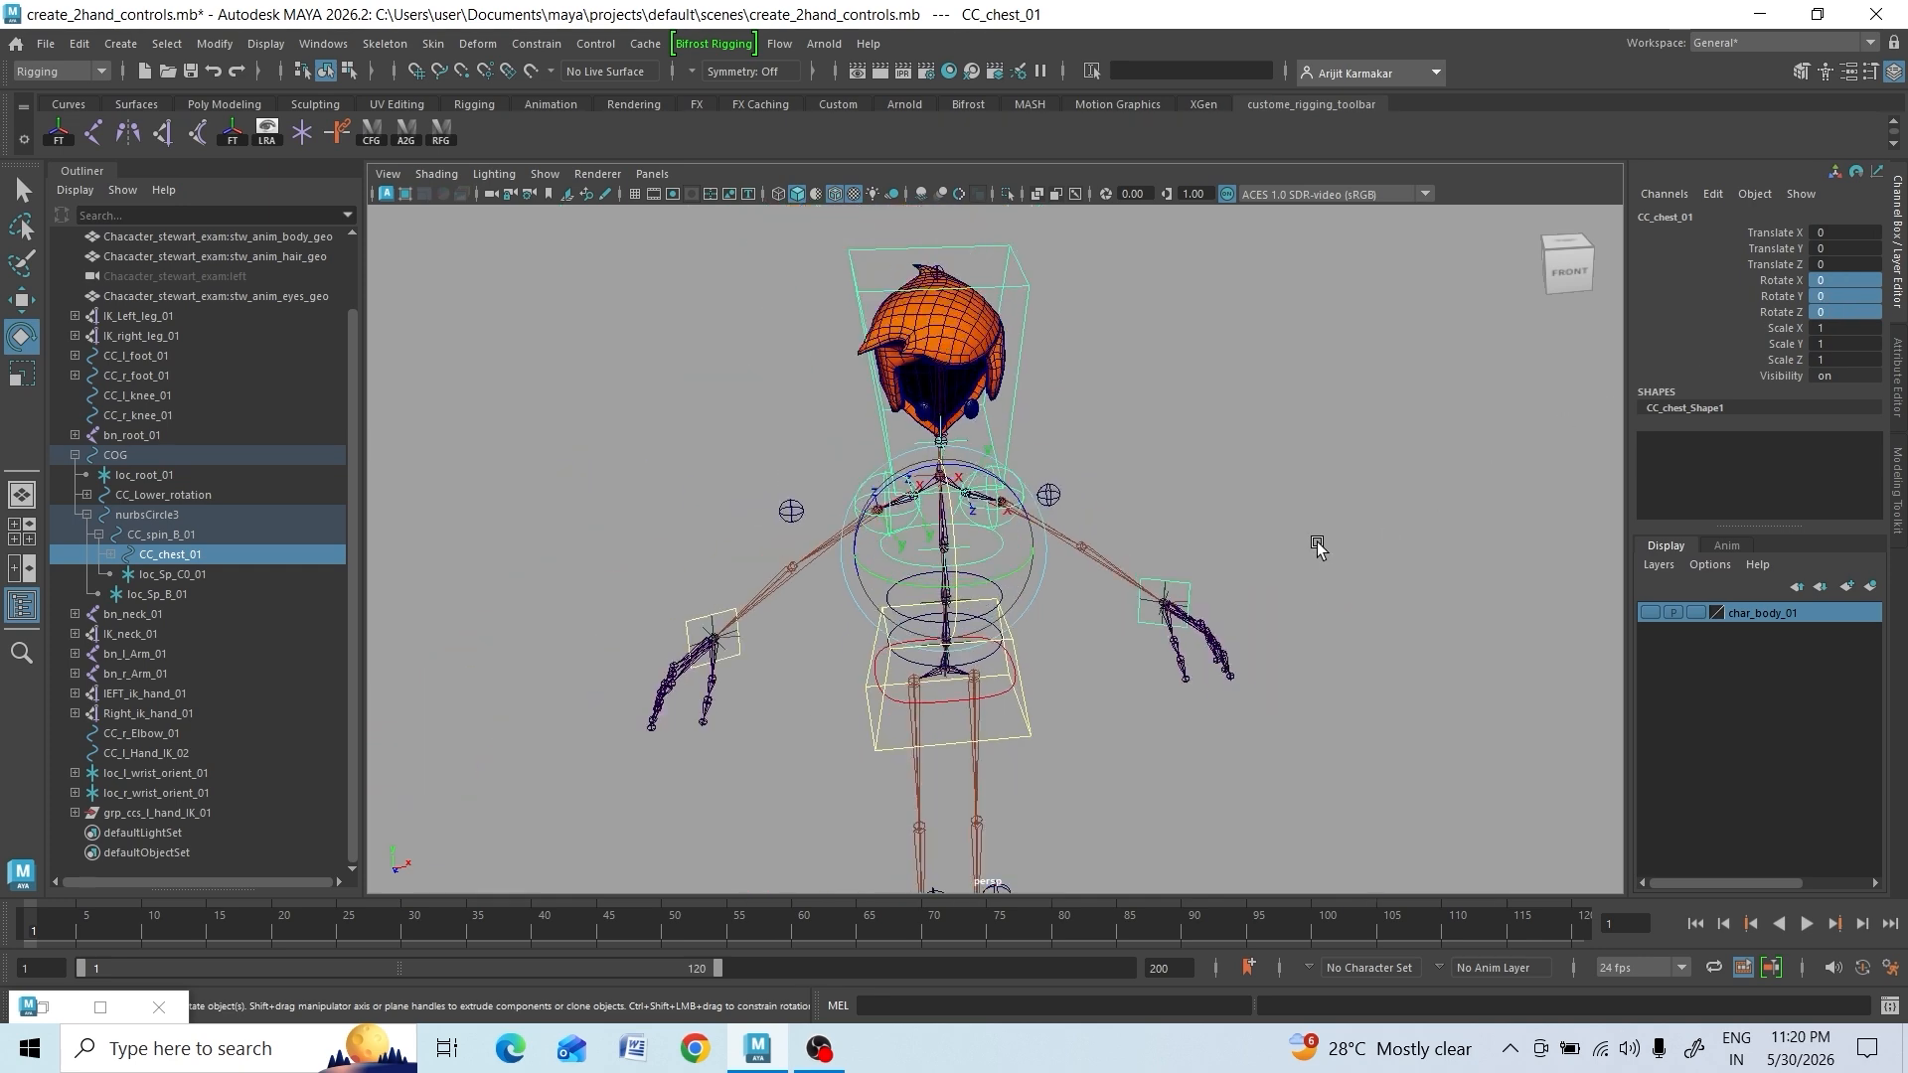
{"action": "scroll", "coordinate": [1217, 628], "scroll_direction": "up", "scroll_amount": 5}
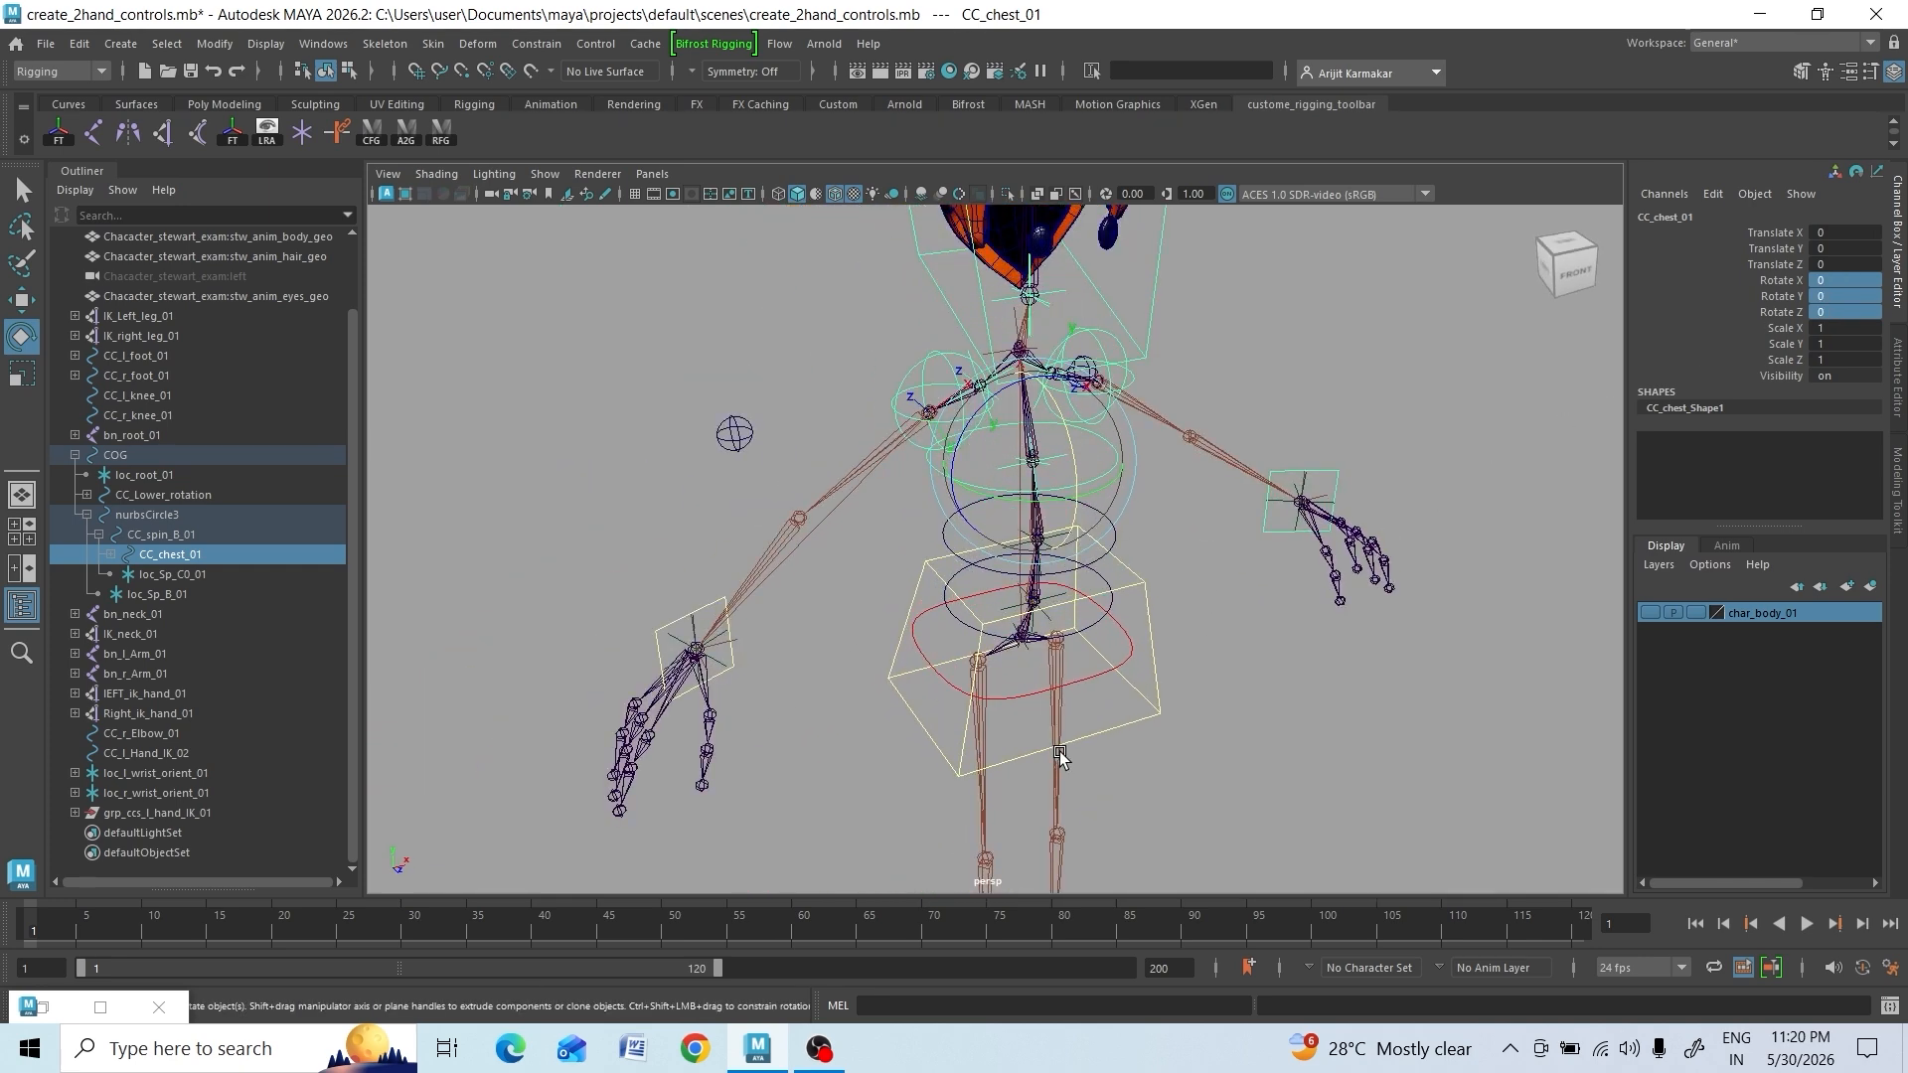
{"action": "scroll", "coordinate": [1194, 646], "scroll_direction": "up", "scroll_amount": 3}
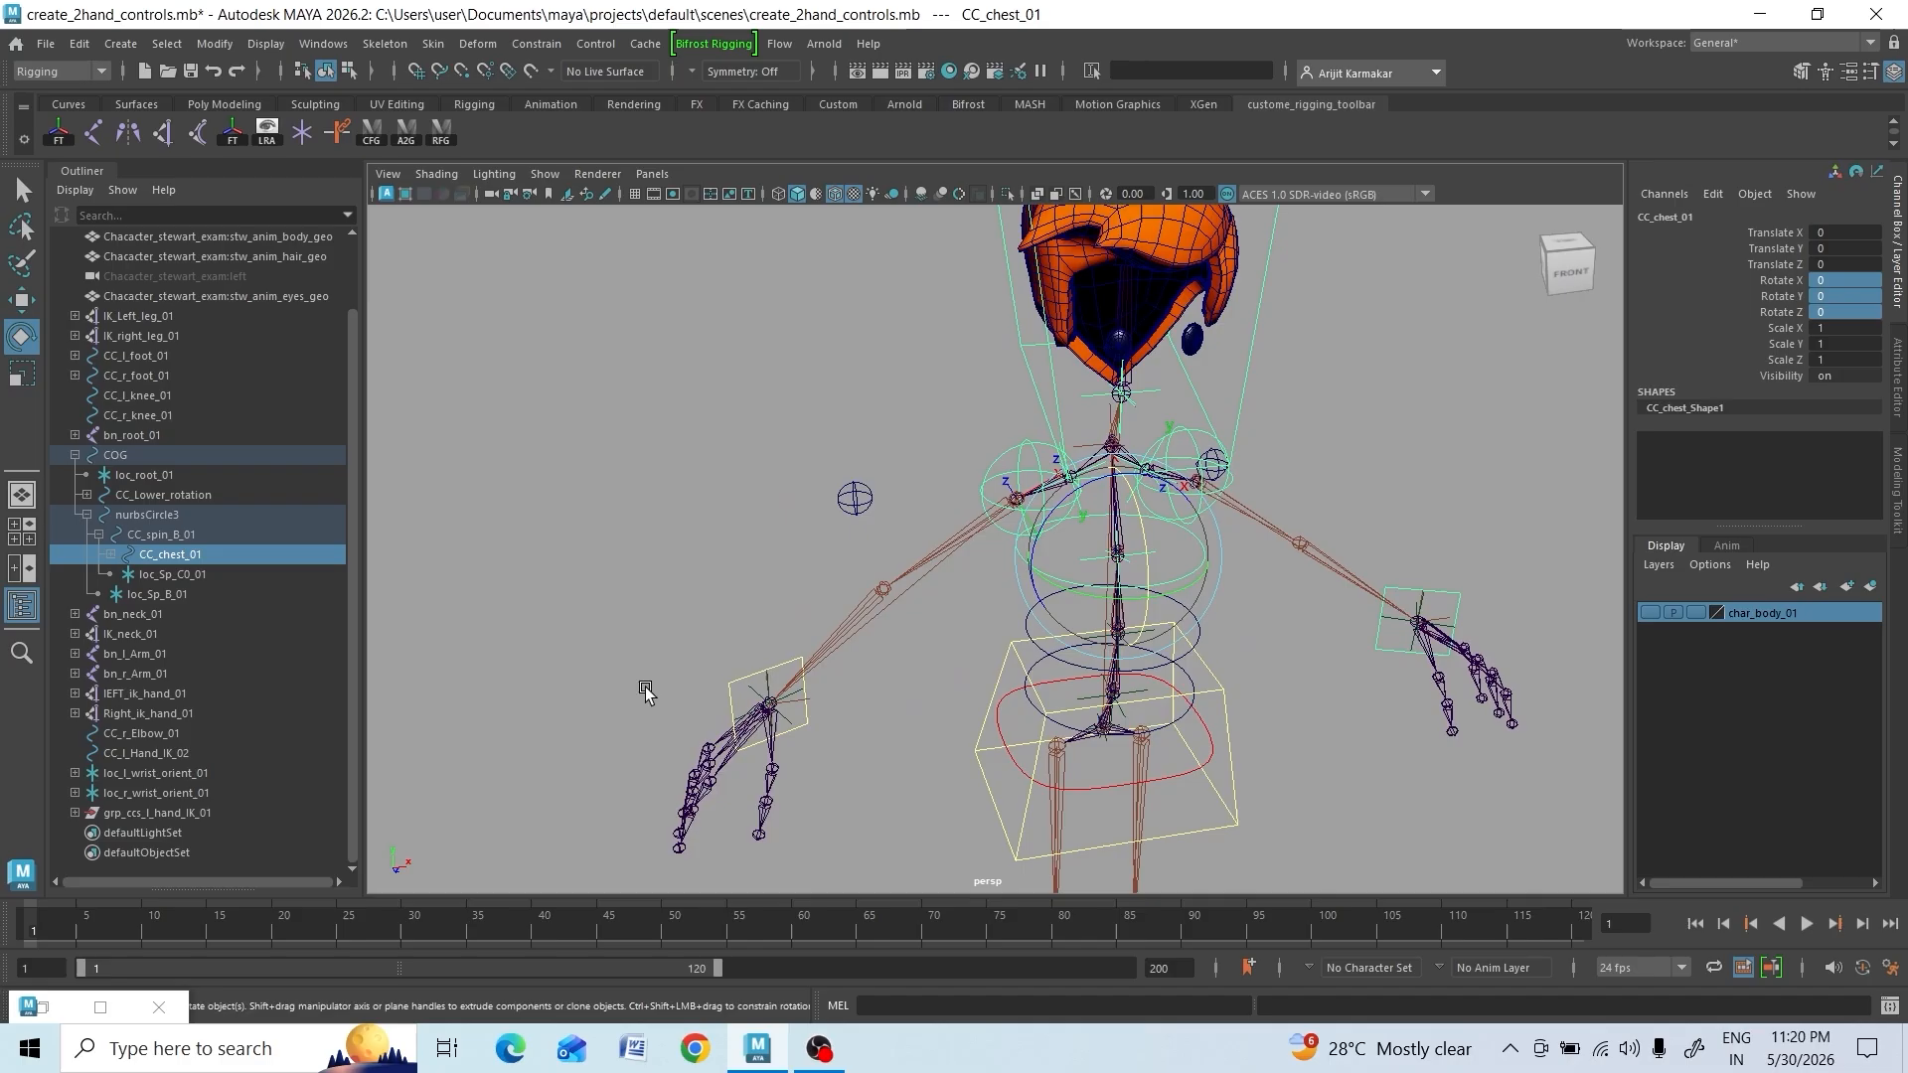
Group the CC_l_Hand_IK_02 and CC_r_Elbow_01 controls under the name grp_ccs_r_hand_IK_01
{"action": "left_click", "coordinate": [745, 685]}
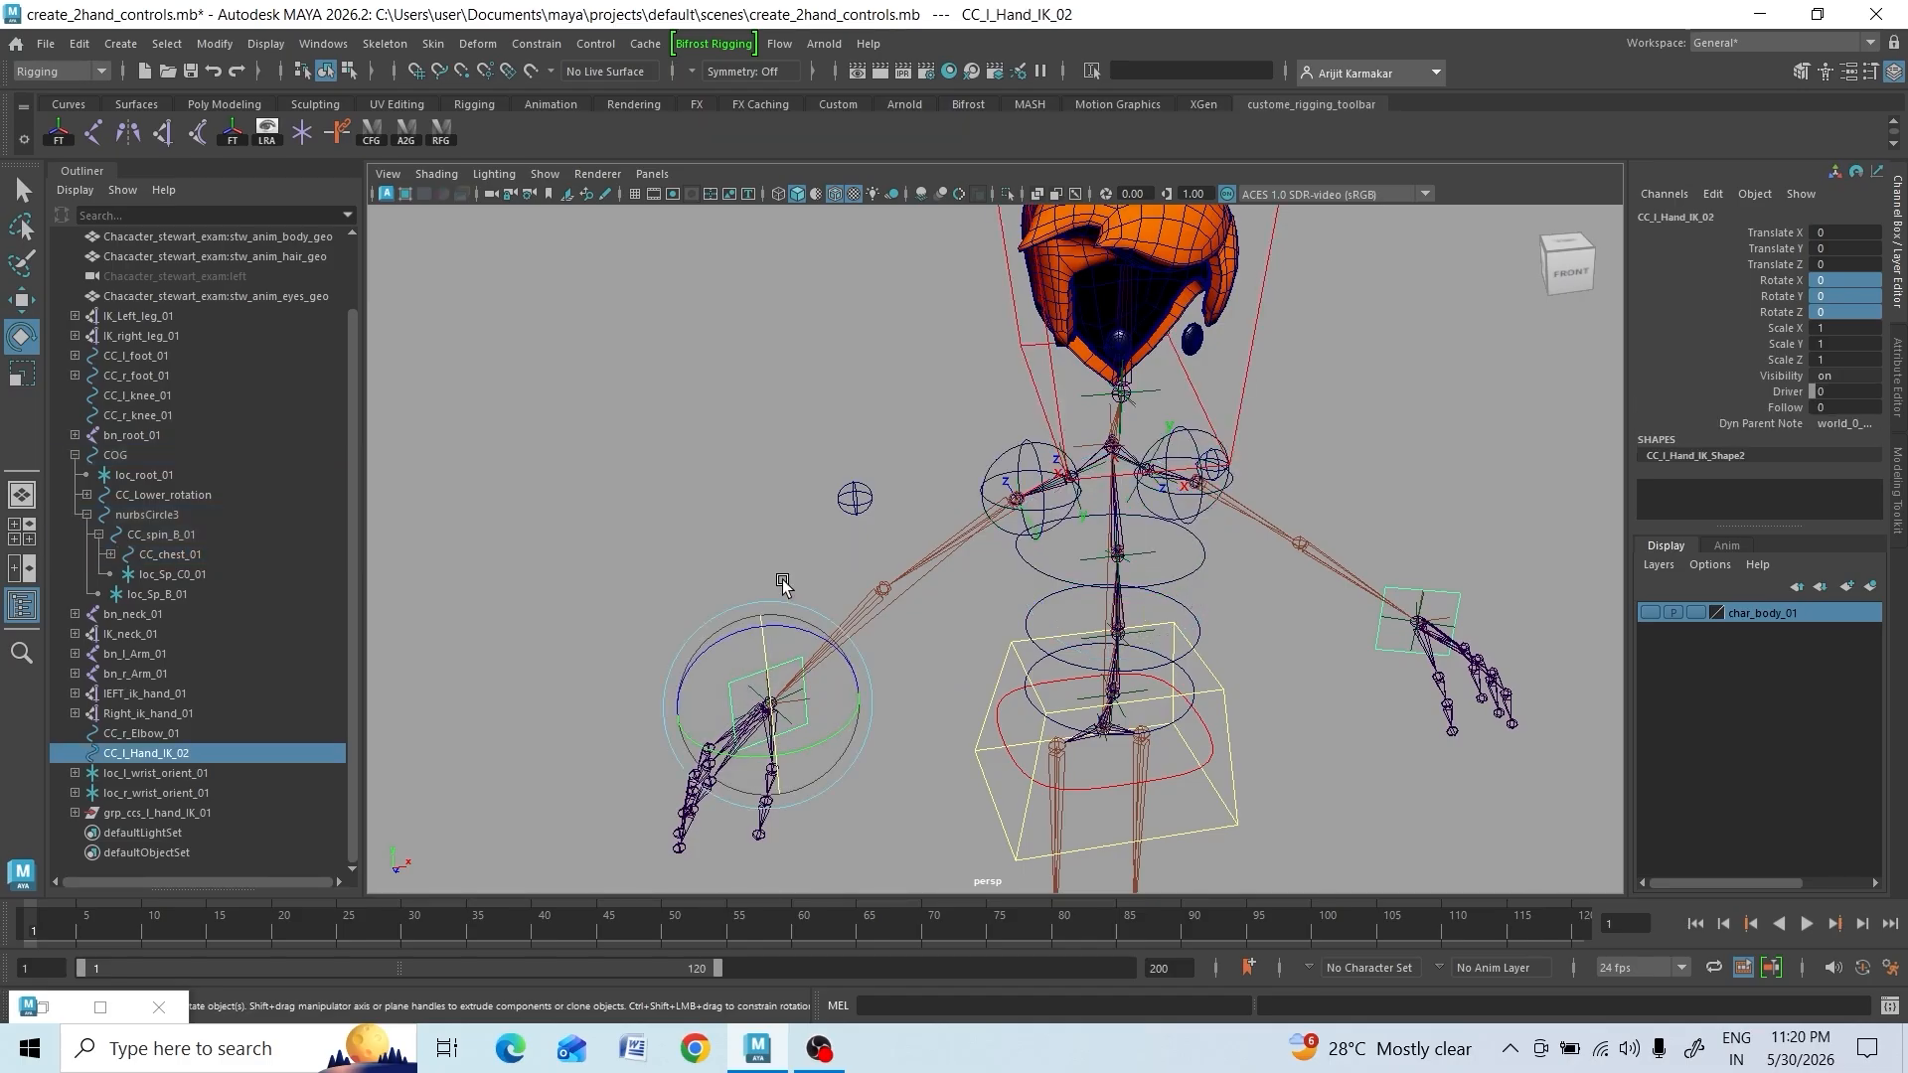
{"action": "key", "text": "q"}
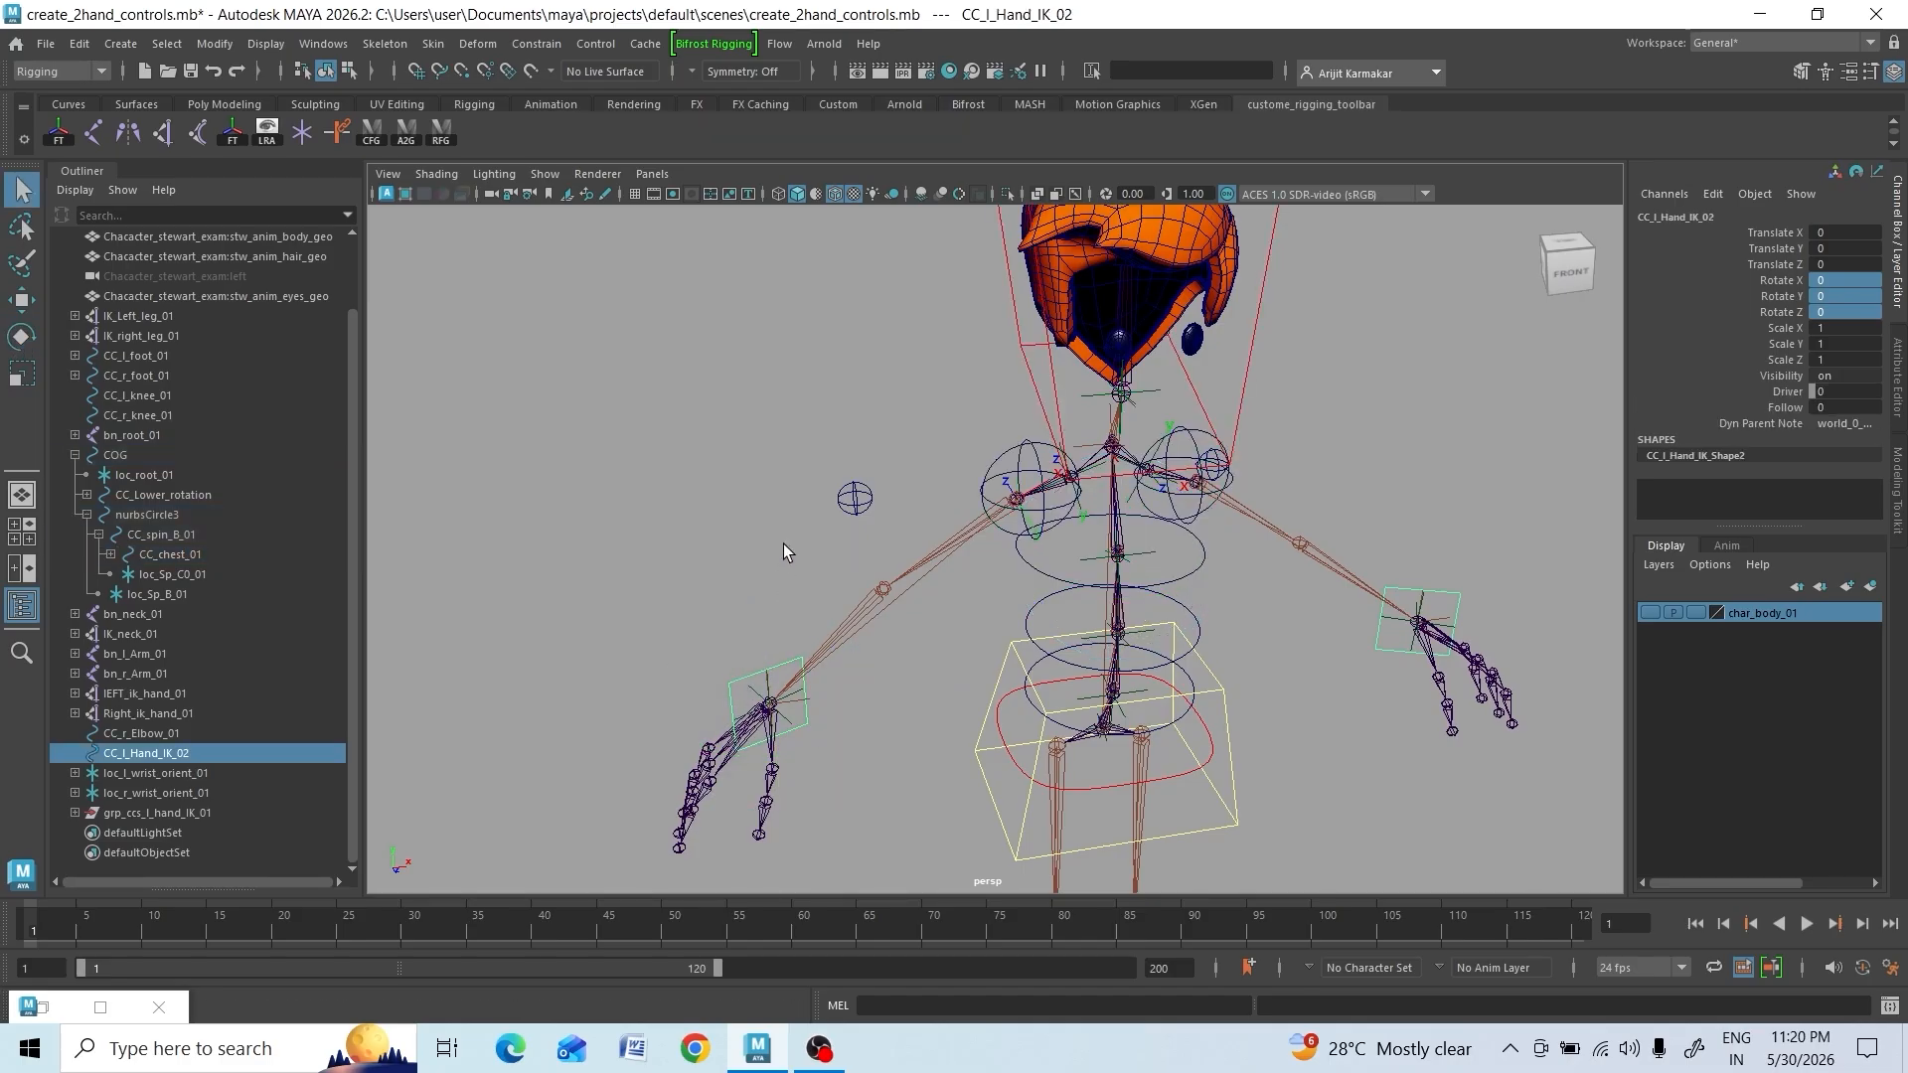
{"action": "left_click", "coordinate": [856, 497], "text": "shift"}
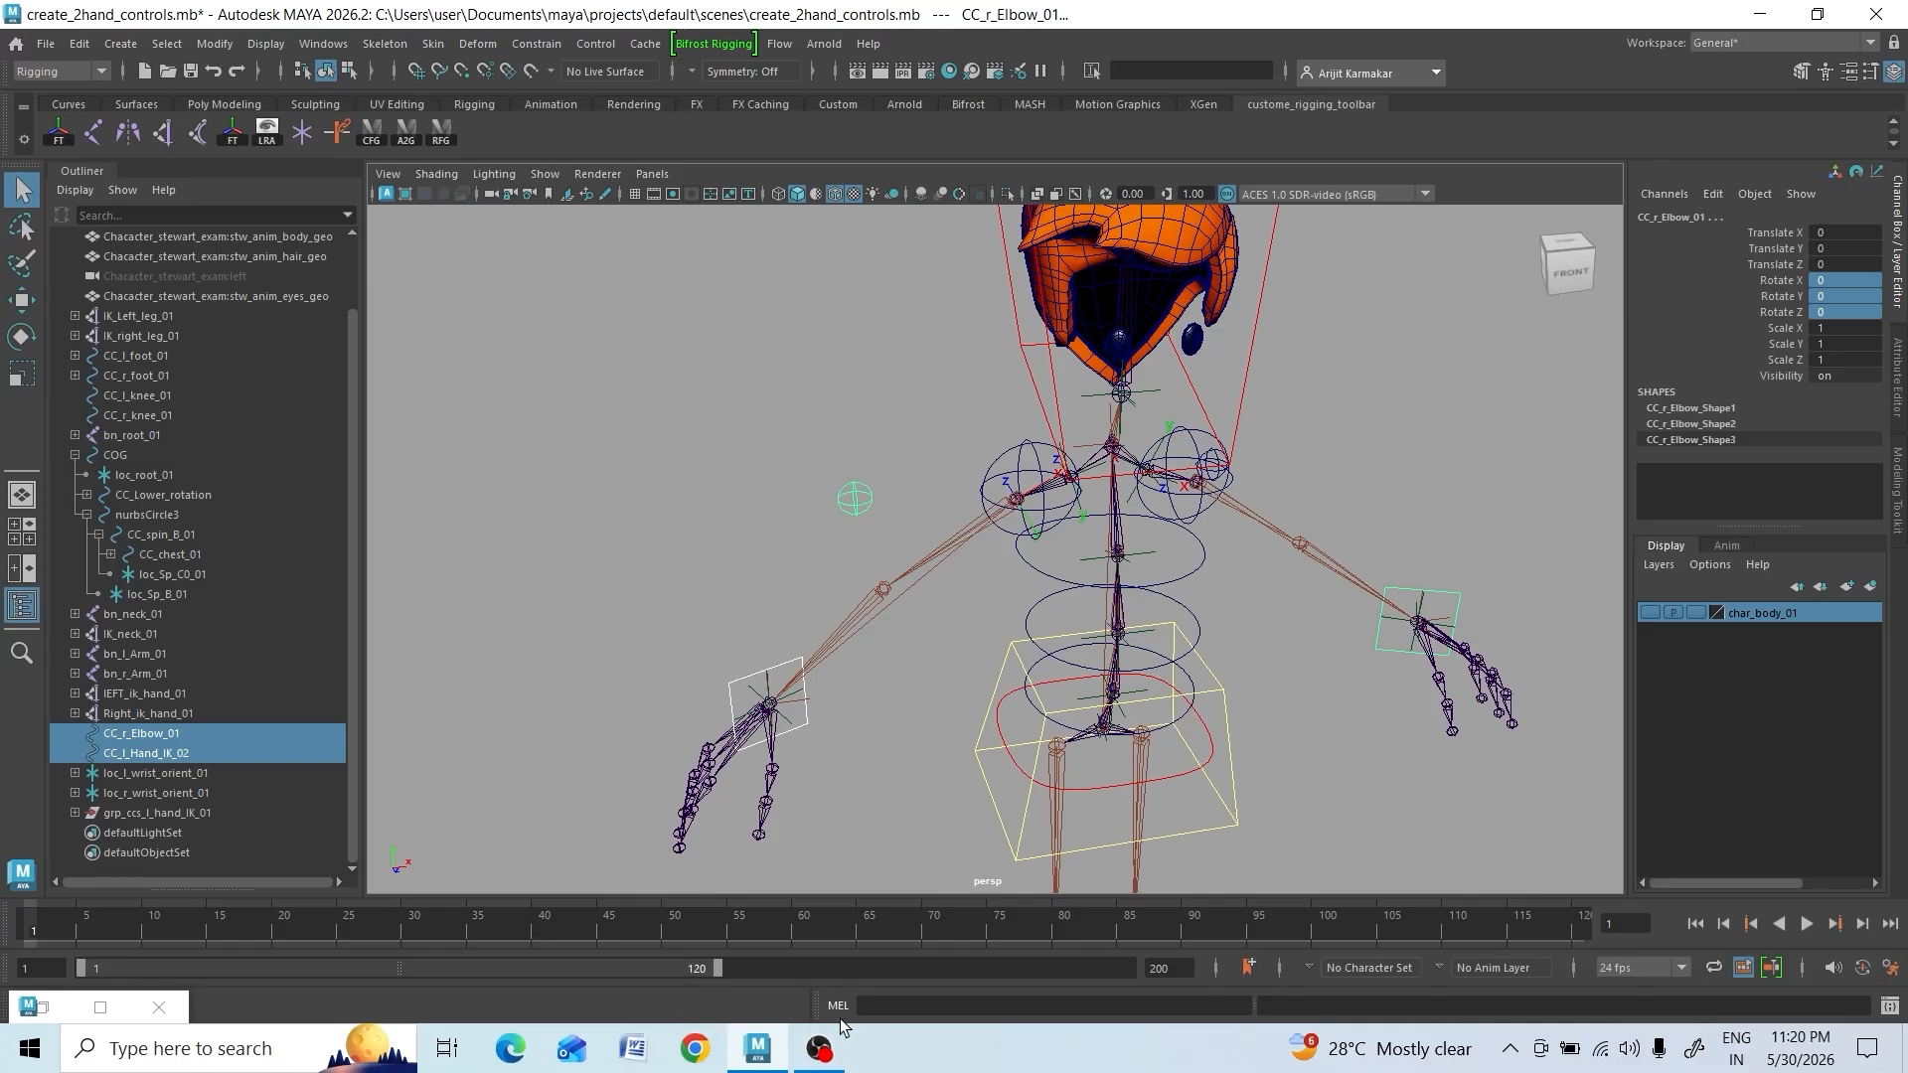
{"action": "left_click", "coordinate": [882, 1004]}
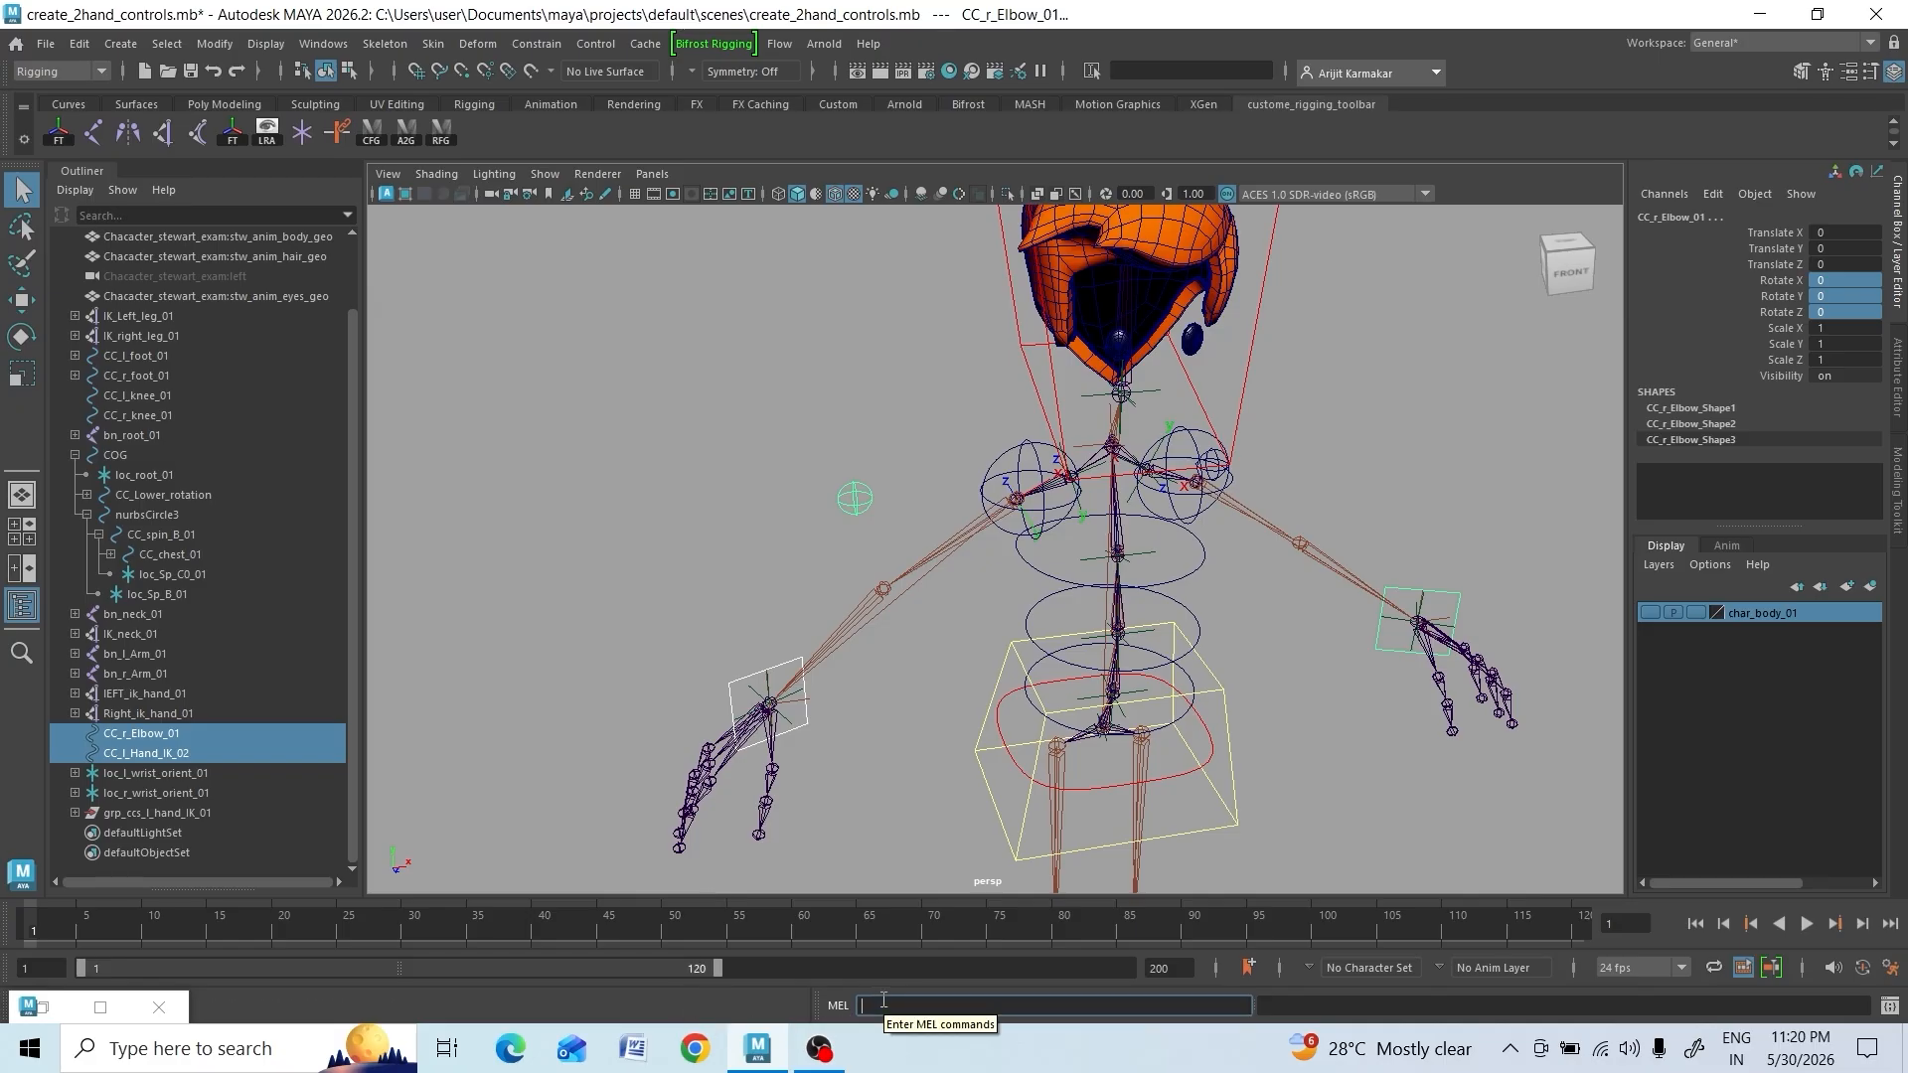
{"action": "type", "text": "group -n grp_ccs_l_hand_IK_01"}
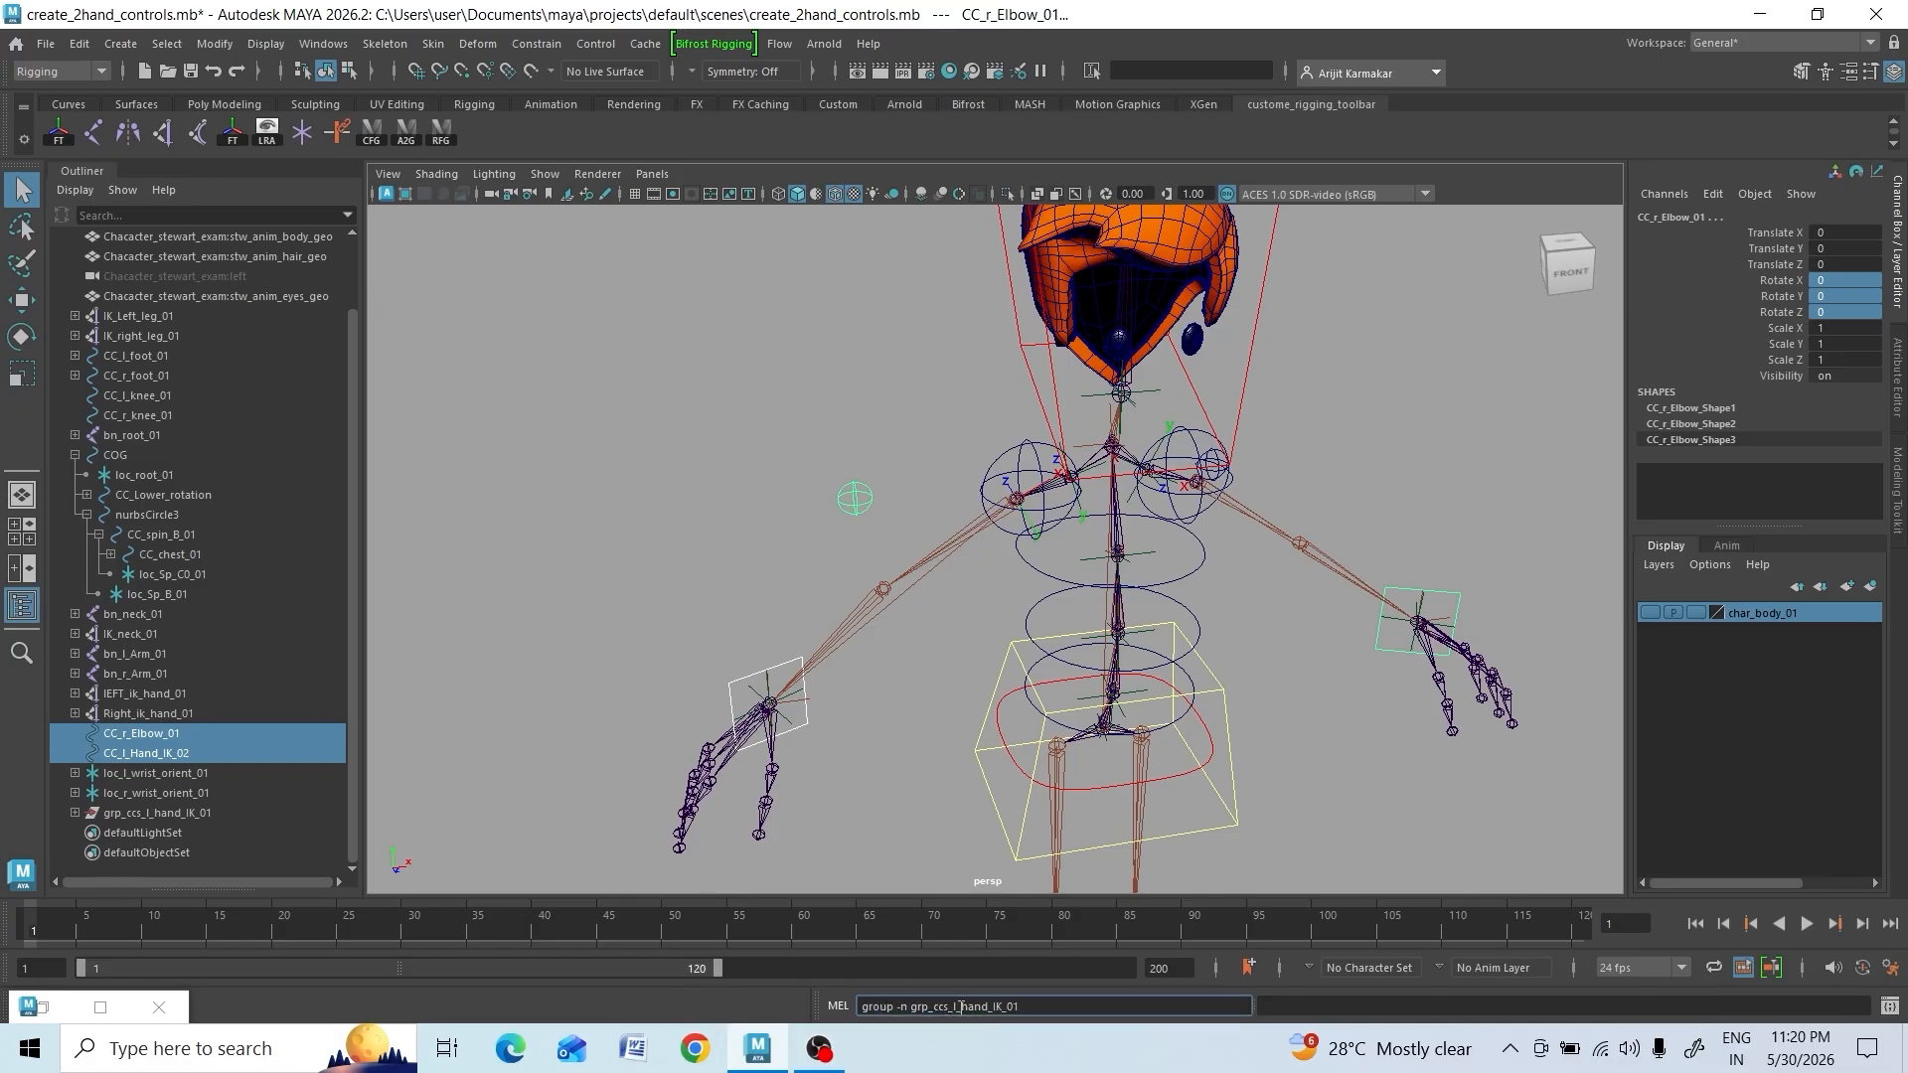
{"action": "left_click_drag", "start_coordinate": [961, 1007], "coordinate": [952, 1007]}
{"action": "type", "text": "r"}
{"action": "key", "text": "Return"}
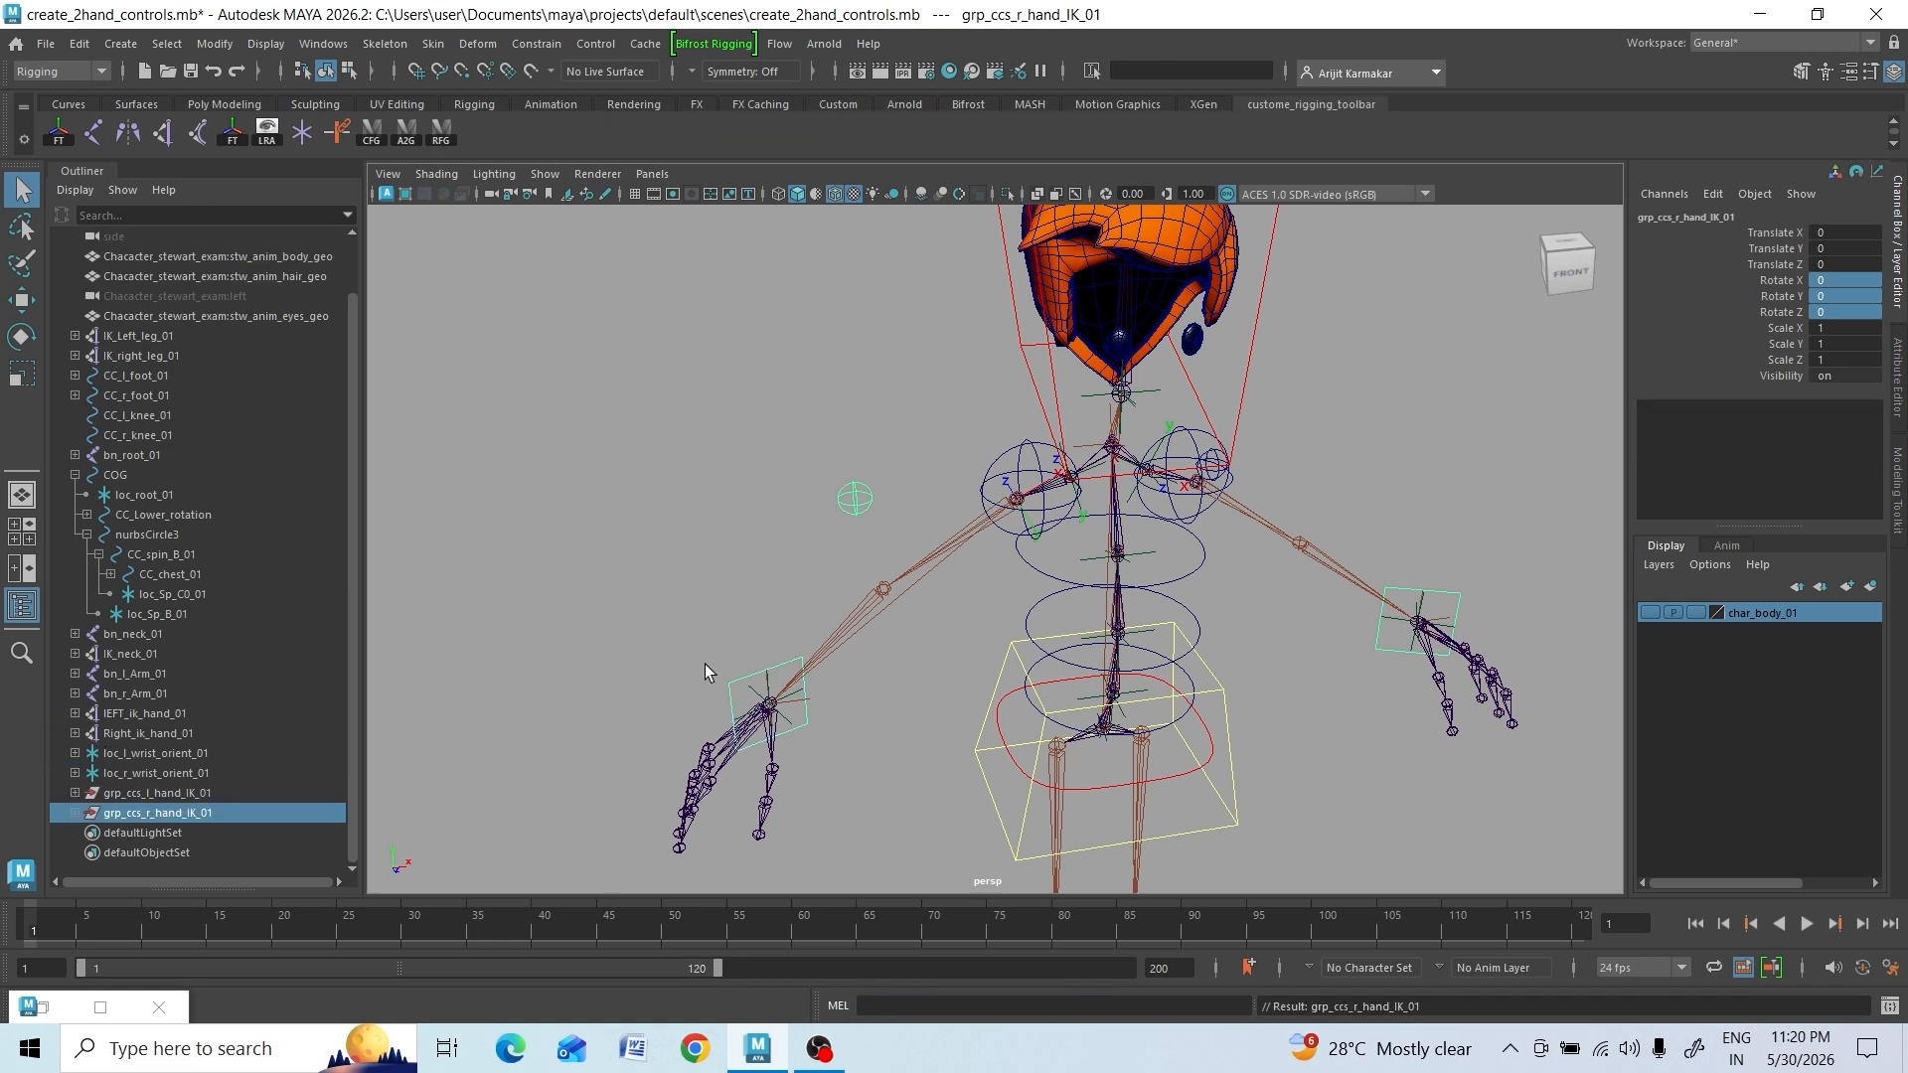
{"action": "key", "text": "w"}
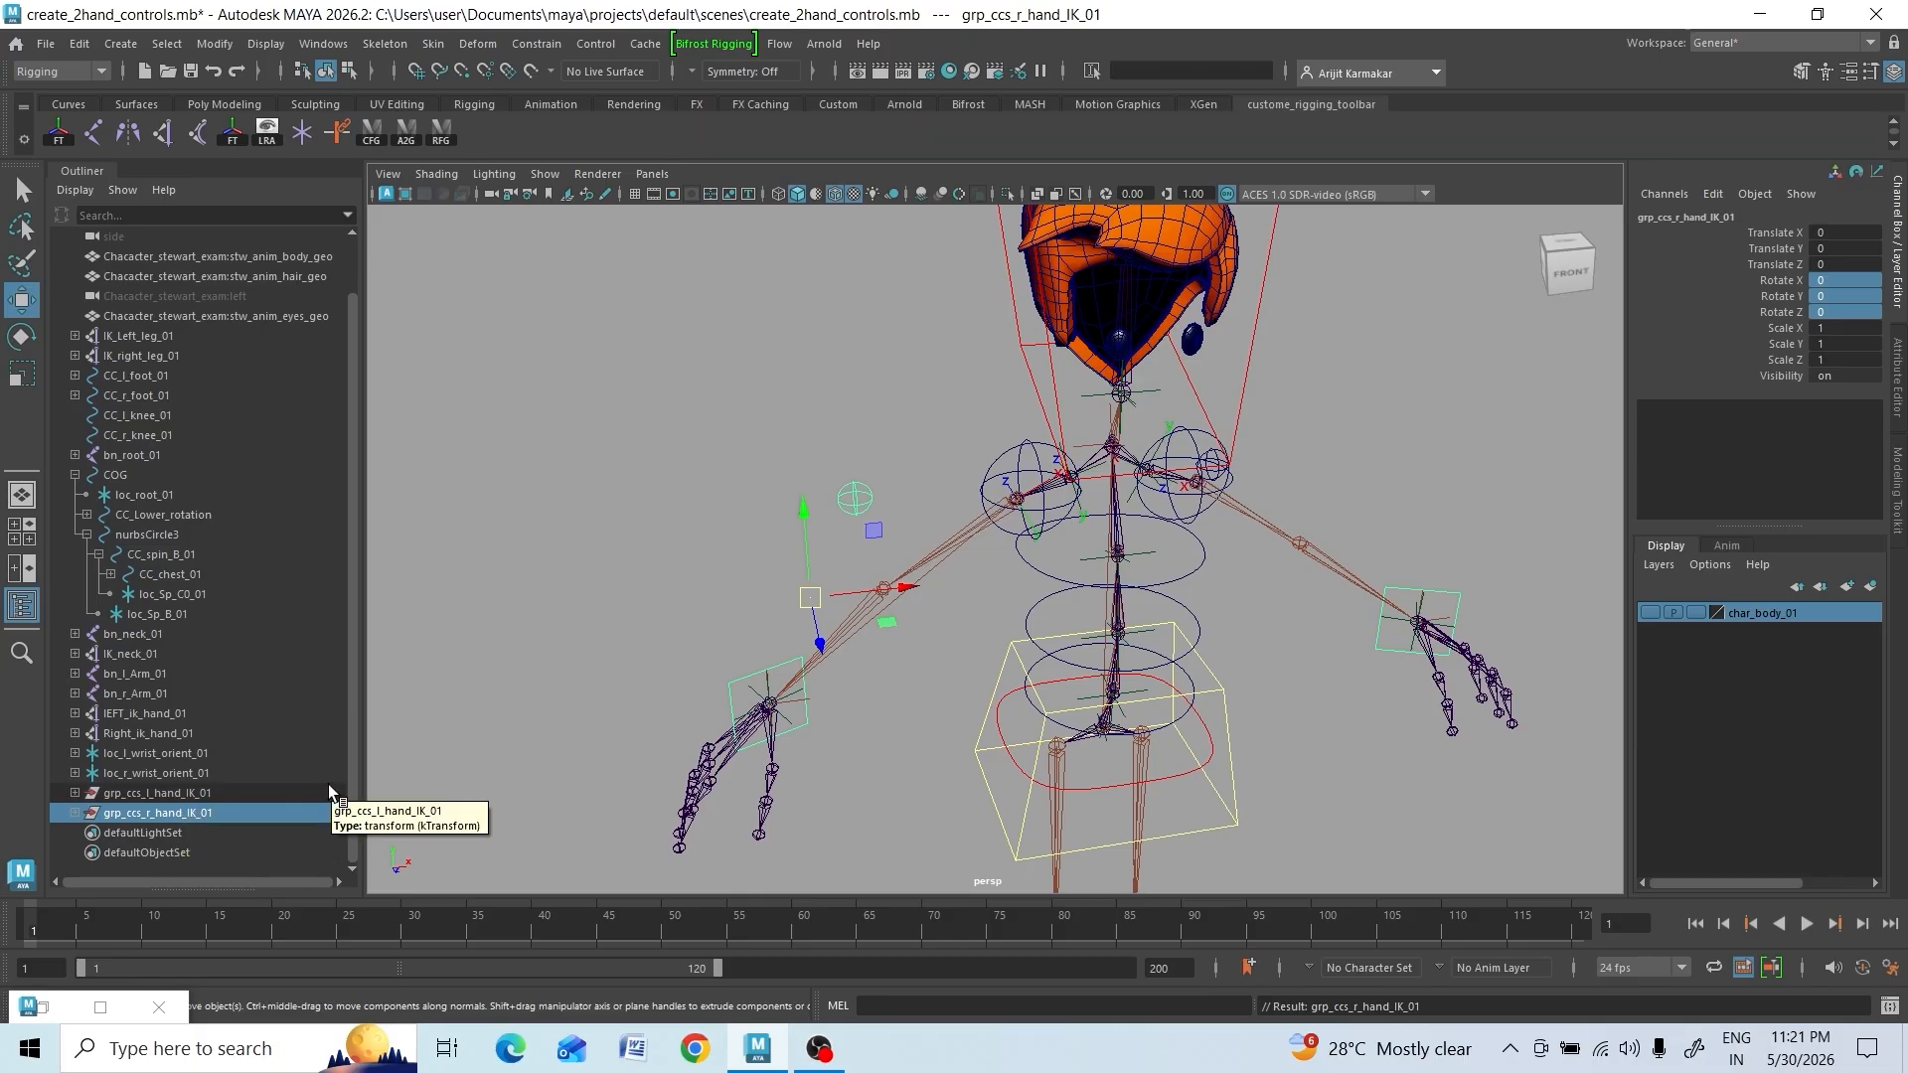
Parent-constrain grp_ccs_r_hand_IK_01 to the chest control CC_chest_01 with Maintain offset on, all axes and weight 1
{"action": "left_click", "coordinate": [1042, 574]}
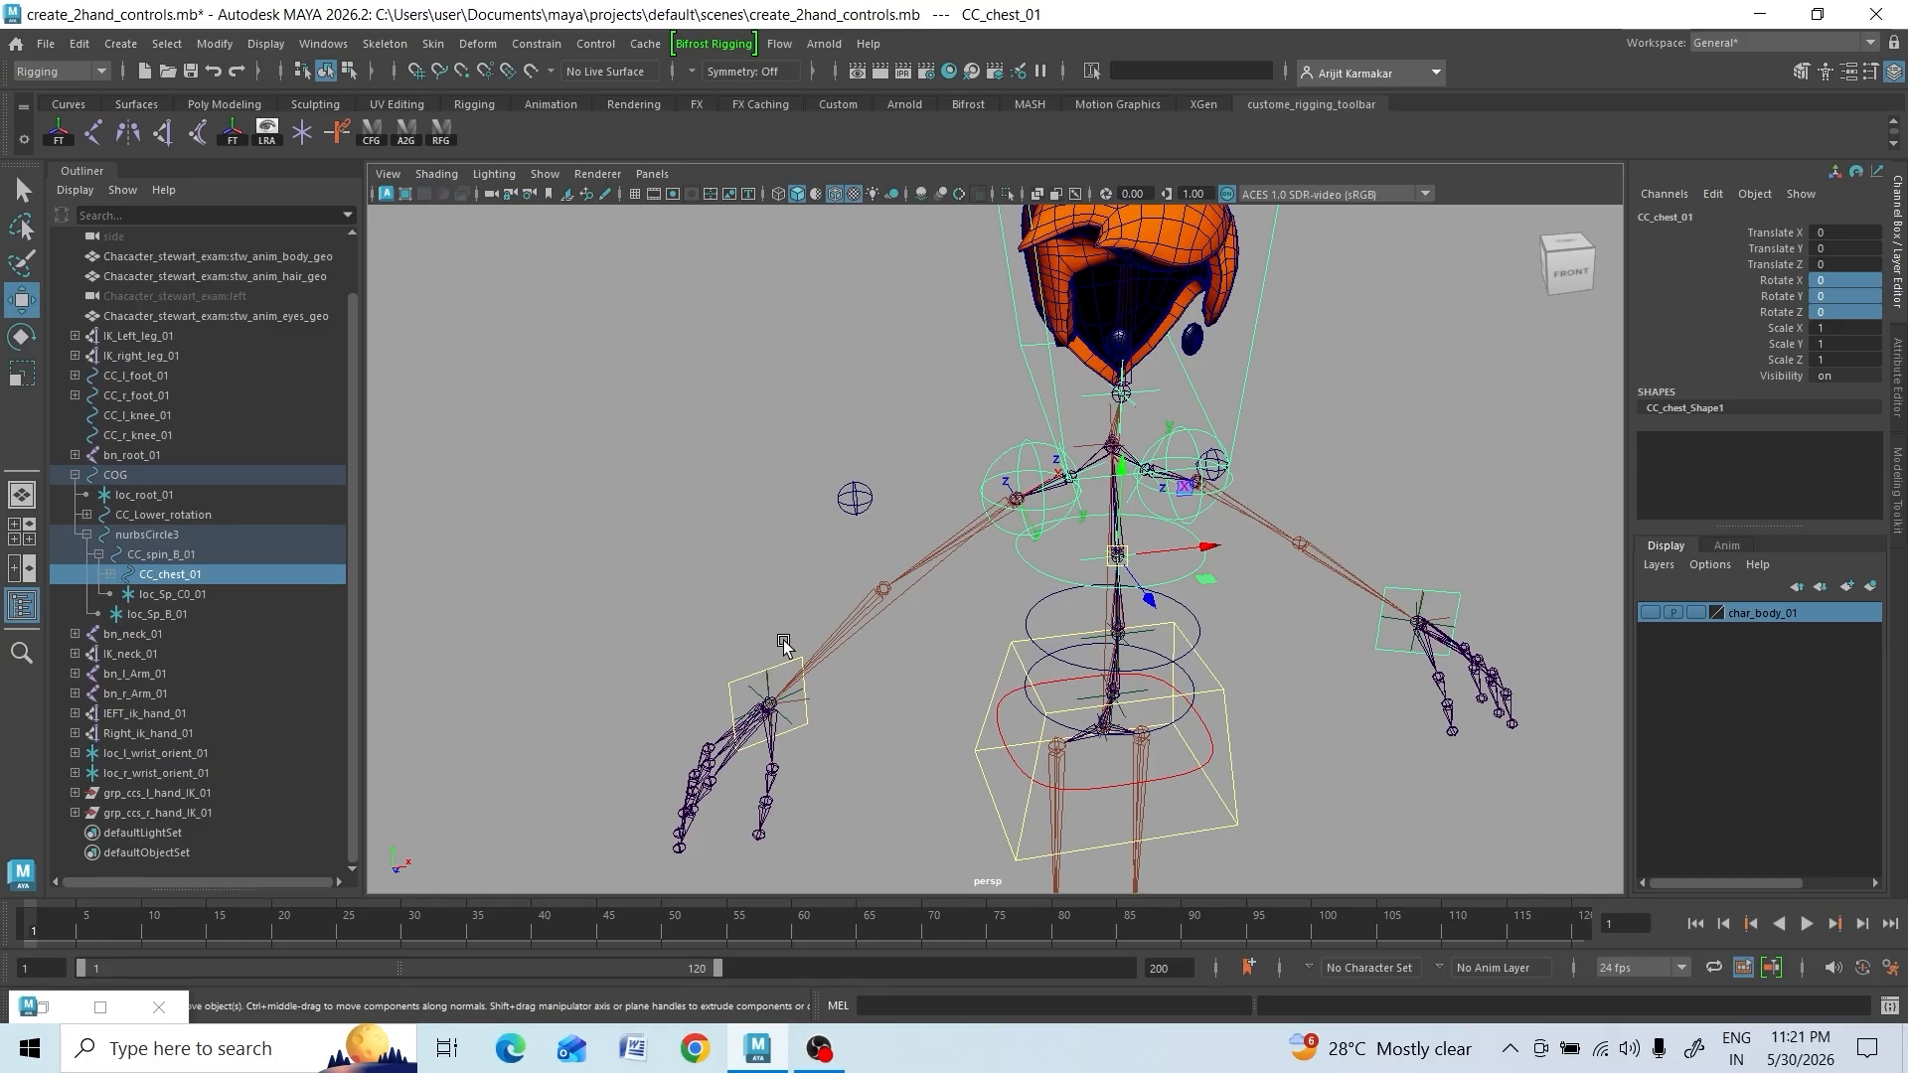
{"action": "left_click", "coordinate": [152, 813], "text": "ctrl"}
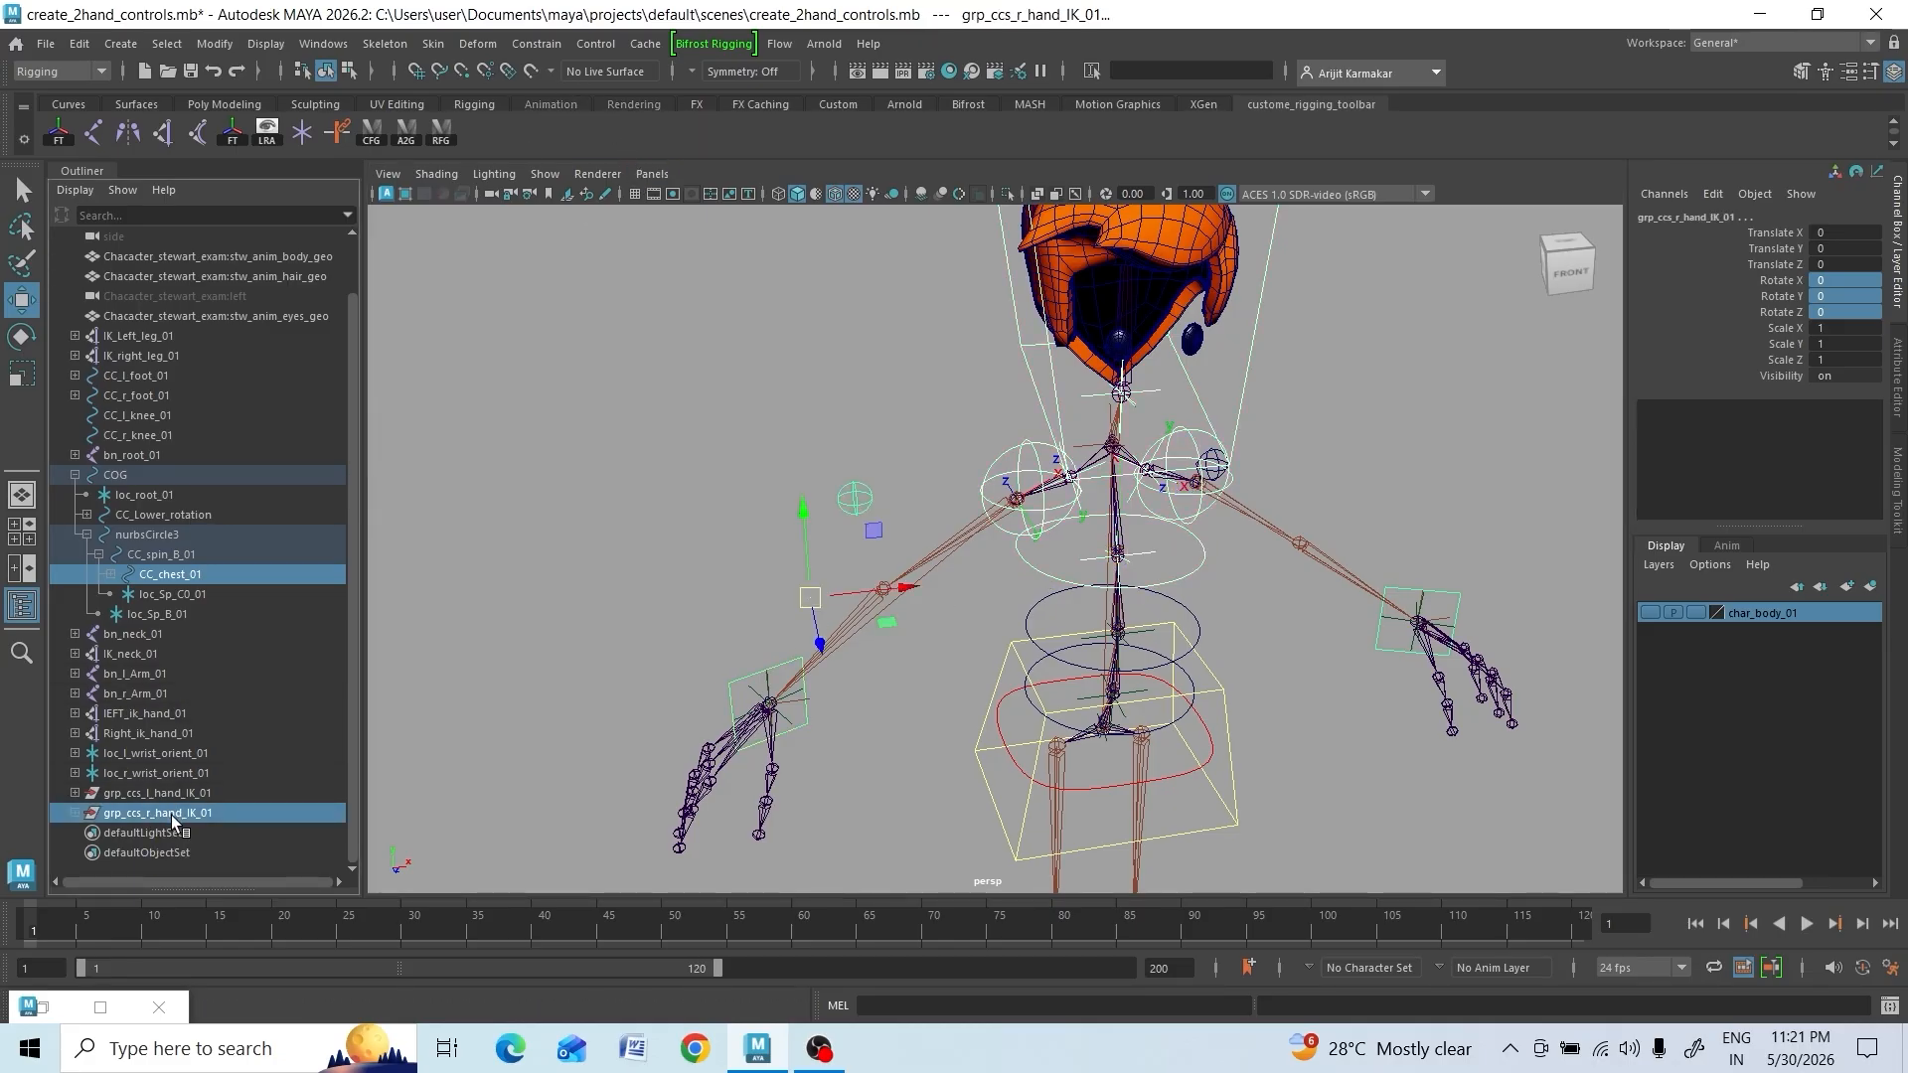
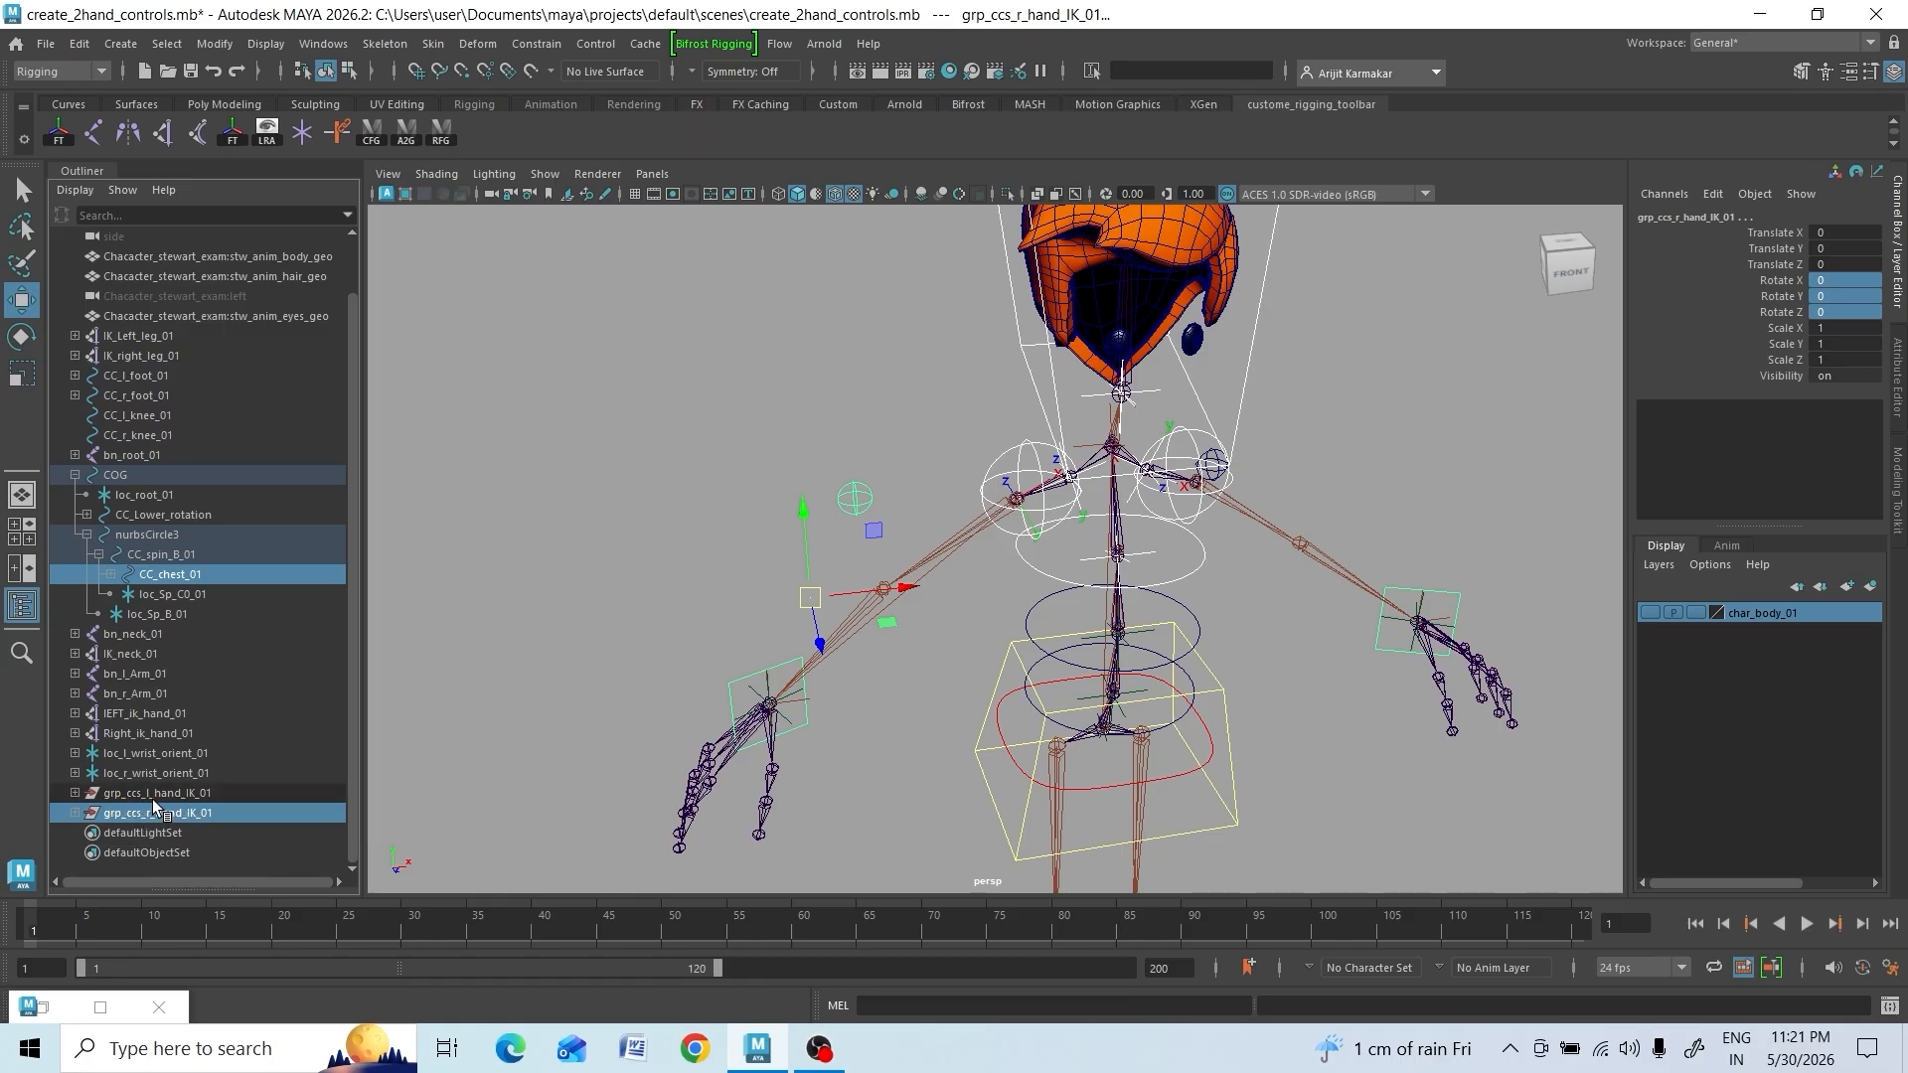
{"action": "left_click", "coordinate": [187, 574]}
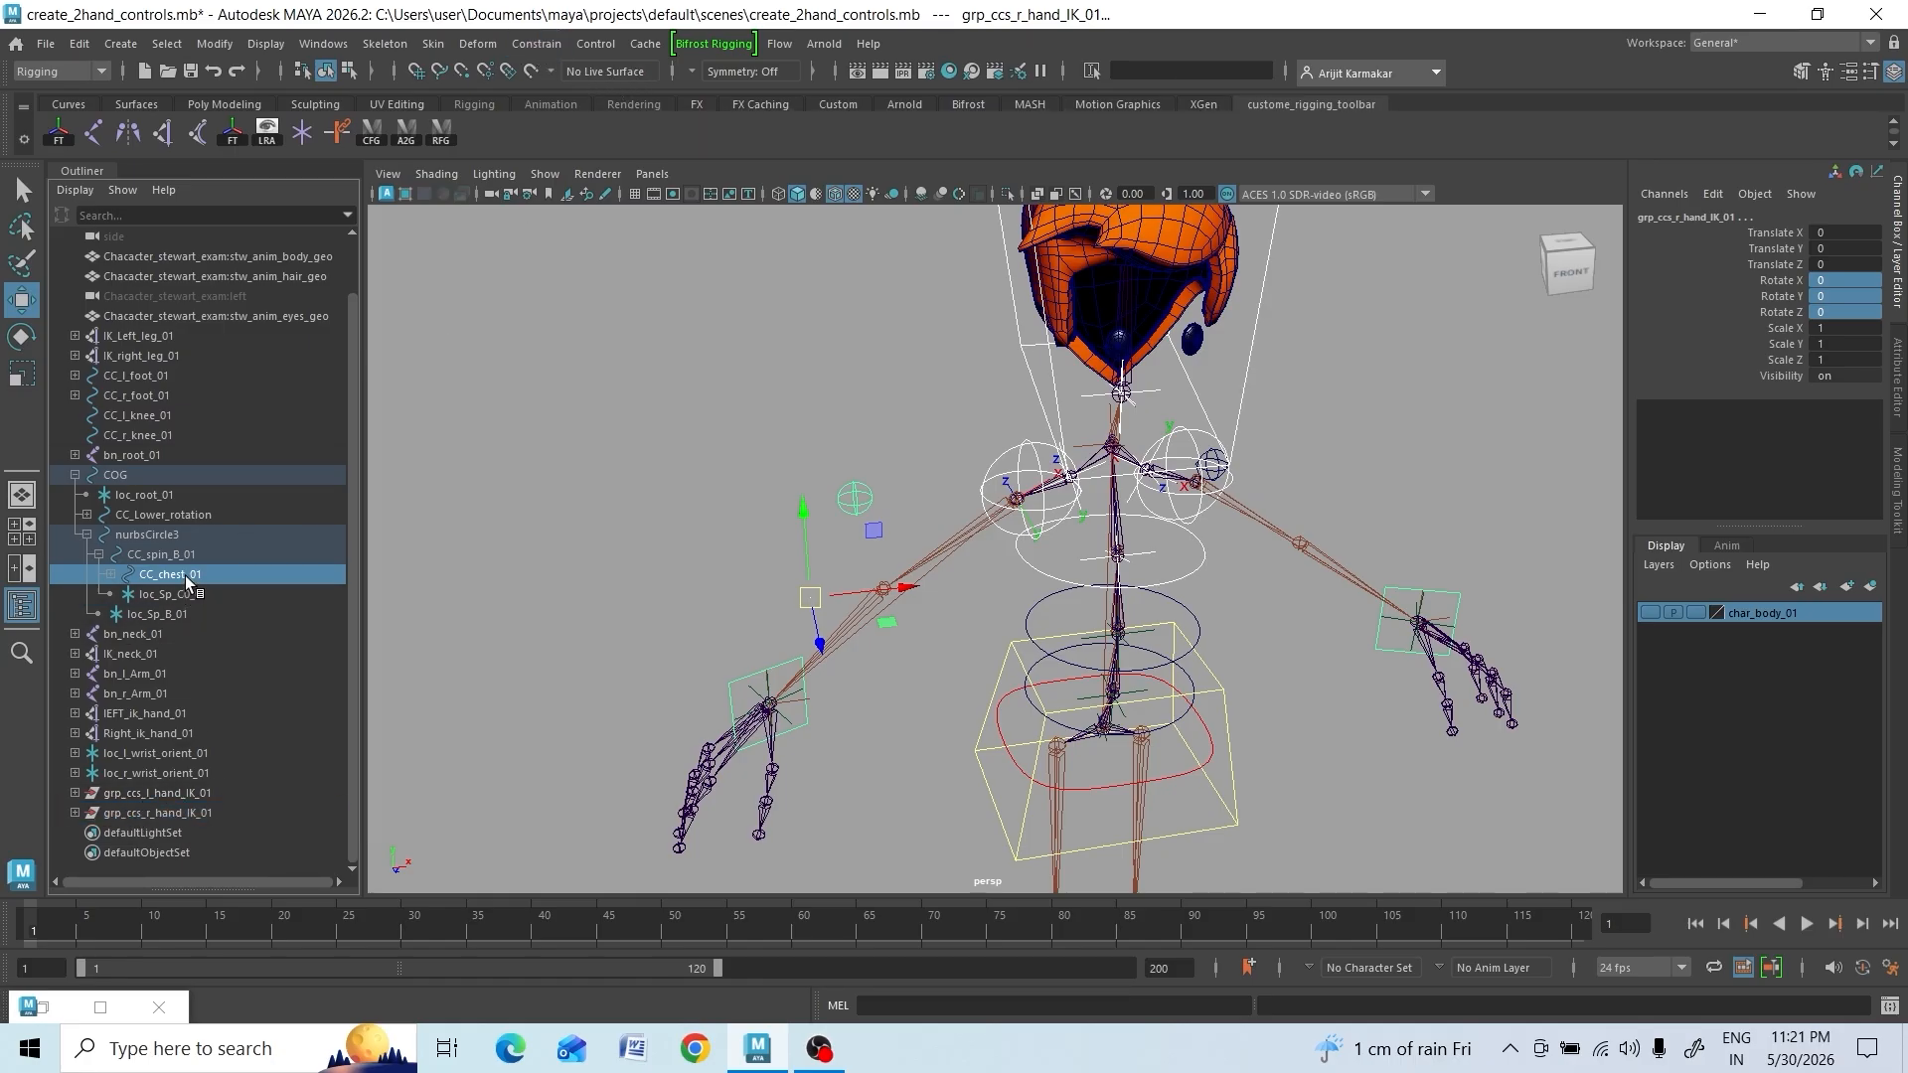
{"action": "left_click", "coordinate": [177, 813], "text": "ctrl"}
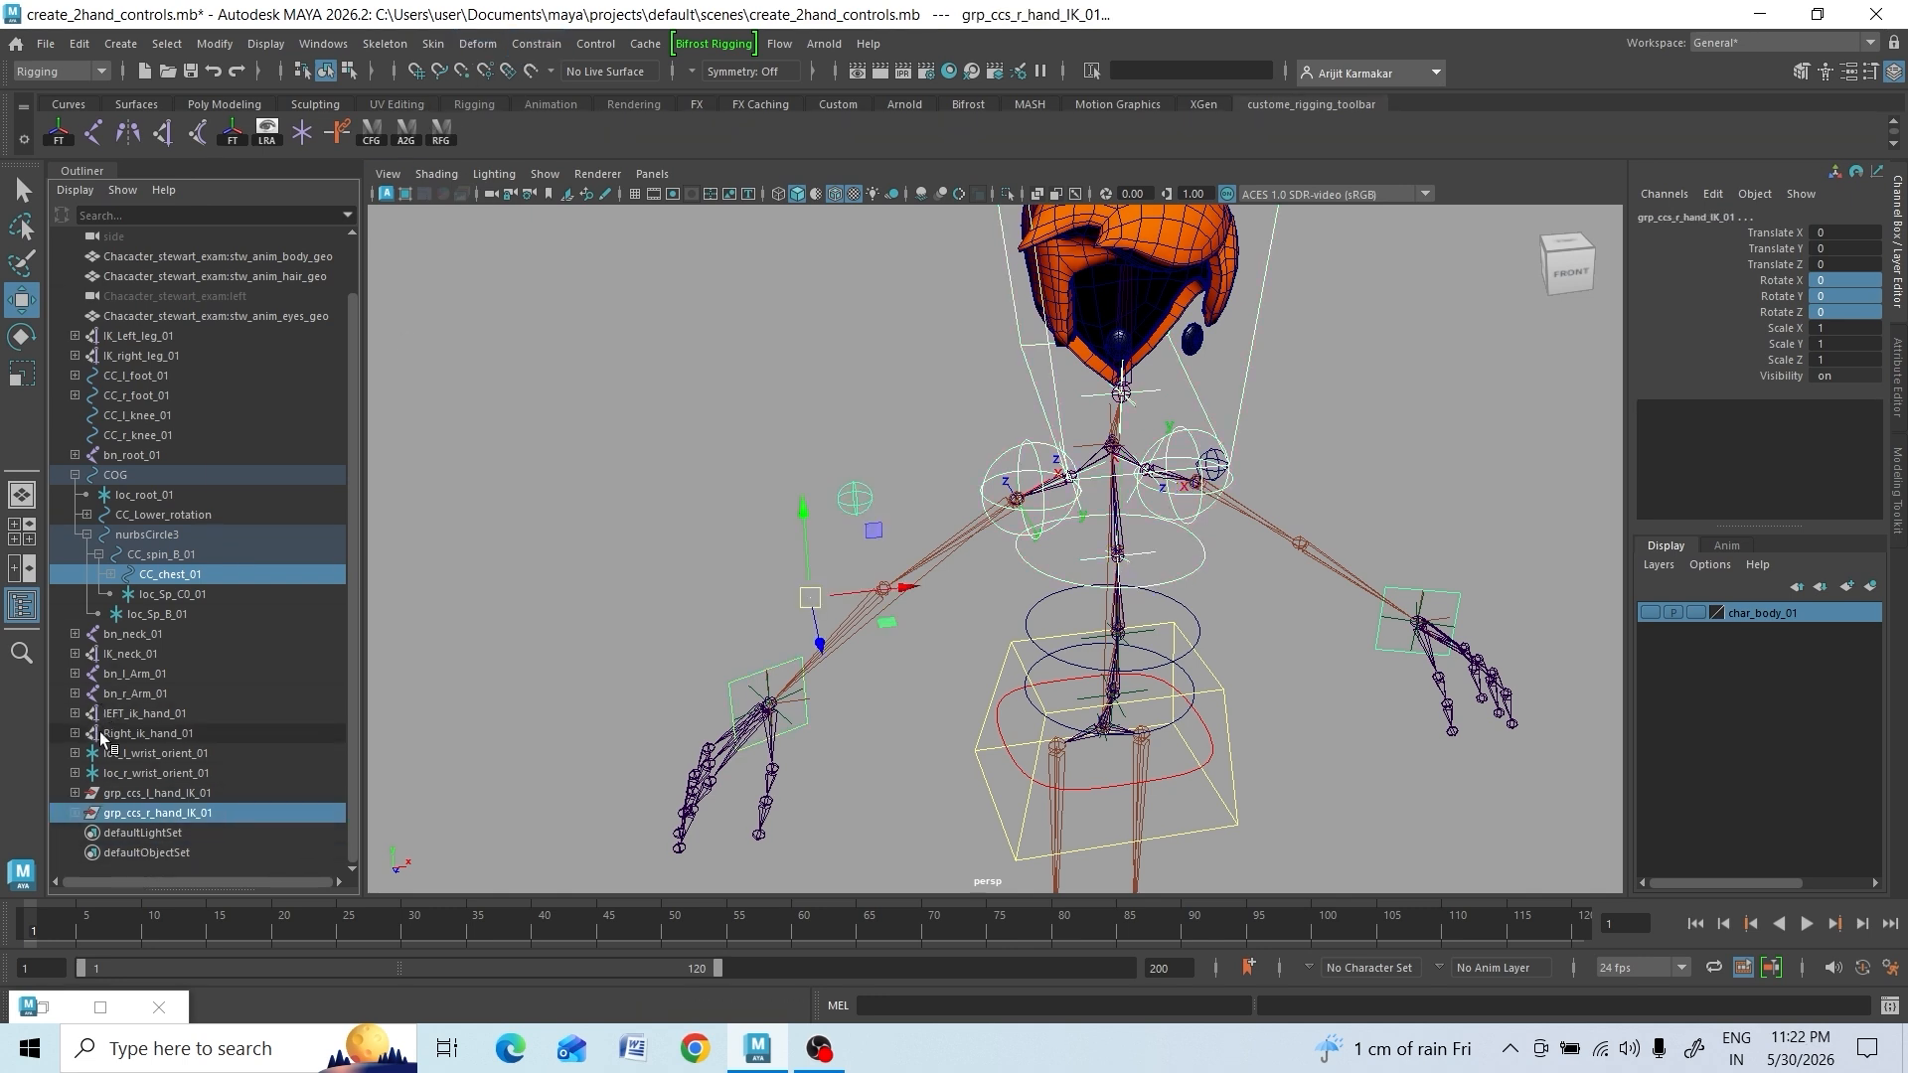
{"action": "left_click", "coordinate": [551, 46]}
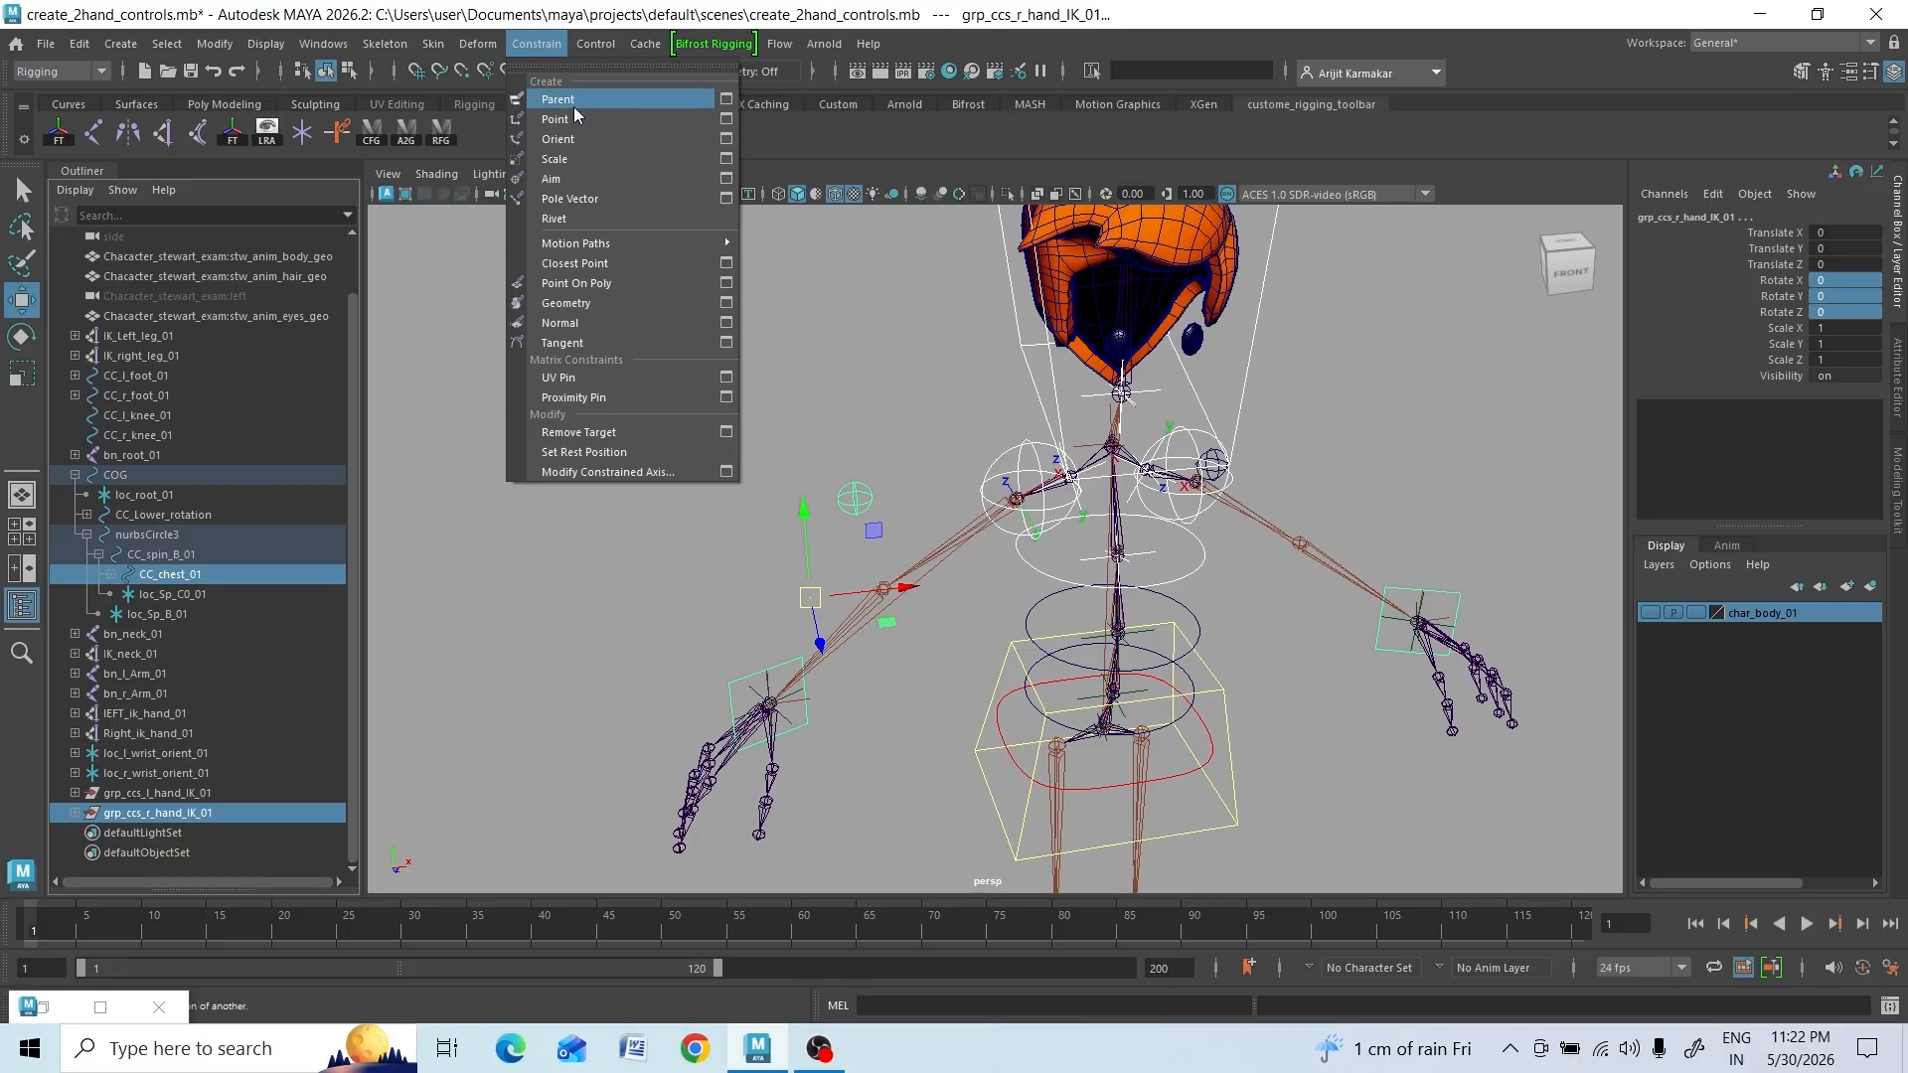
{"action": "left_click", "coordinate": [726, 100]}
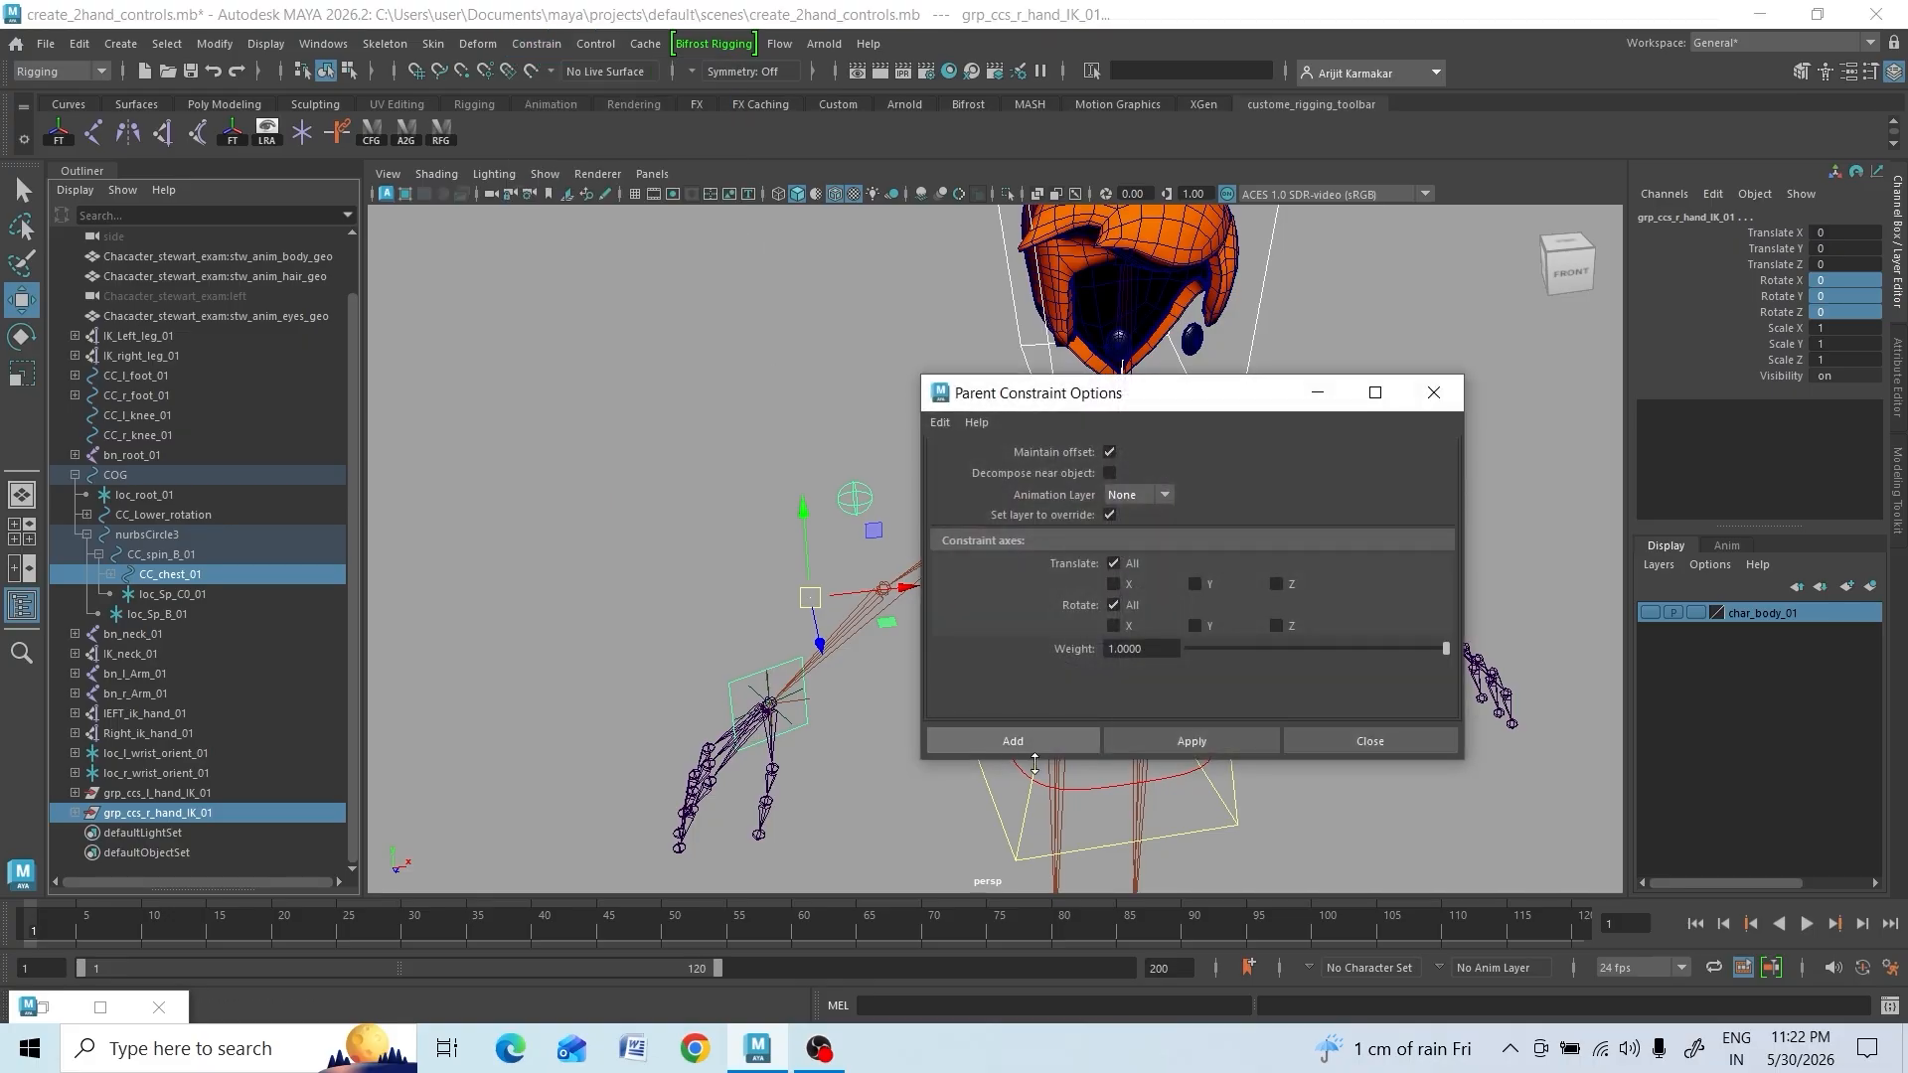
{"action": "left_click", "coordinate": [1036, 742]}
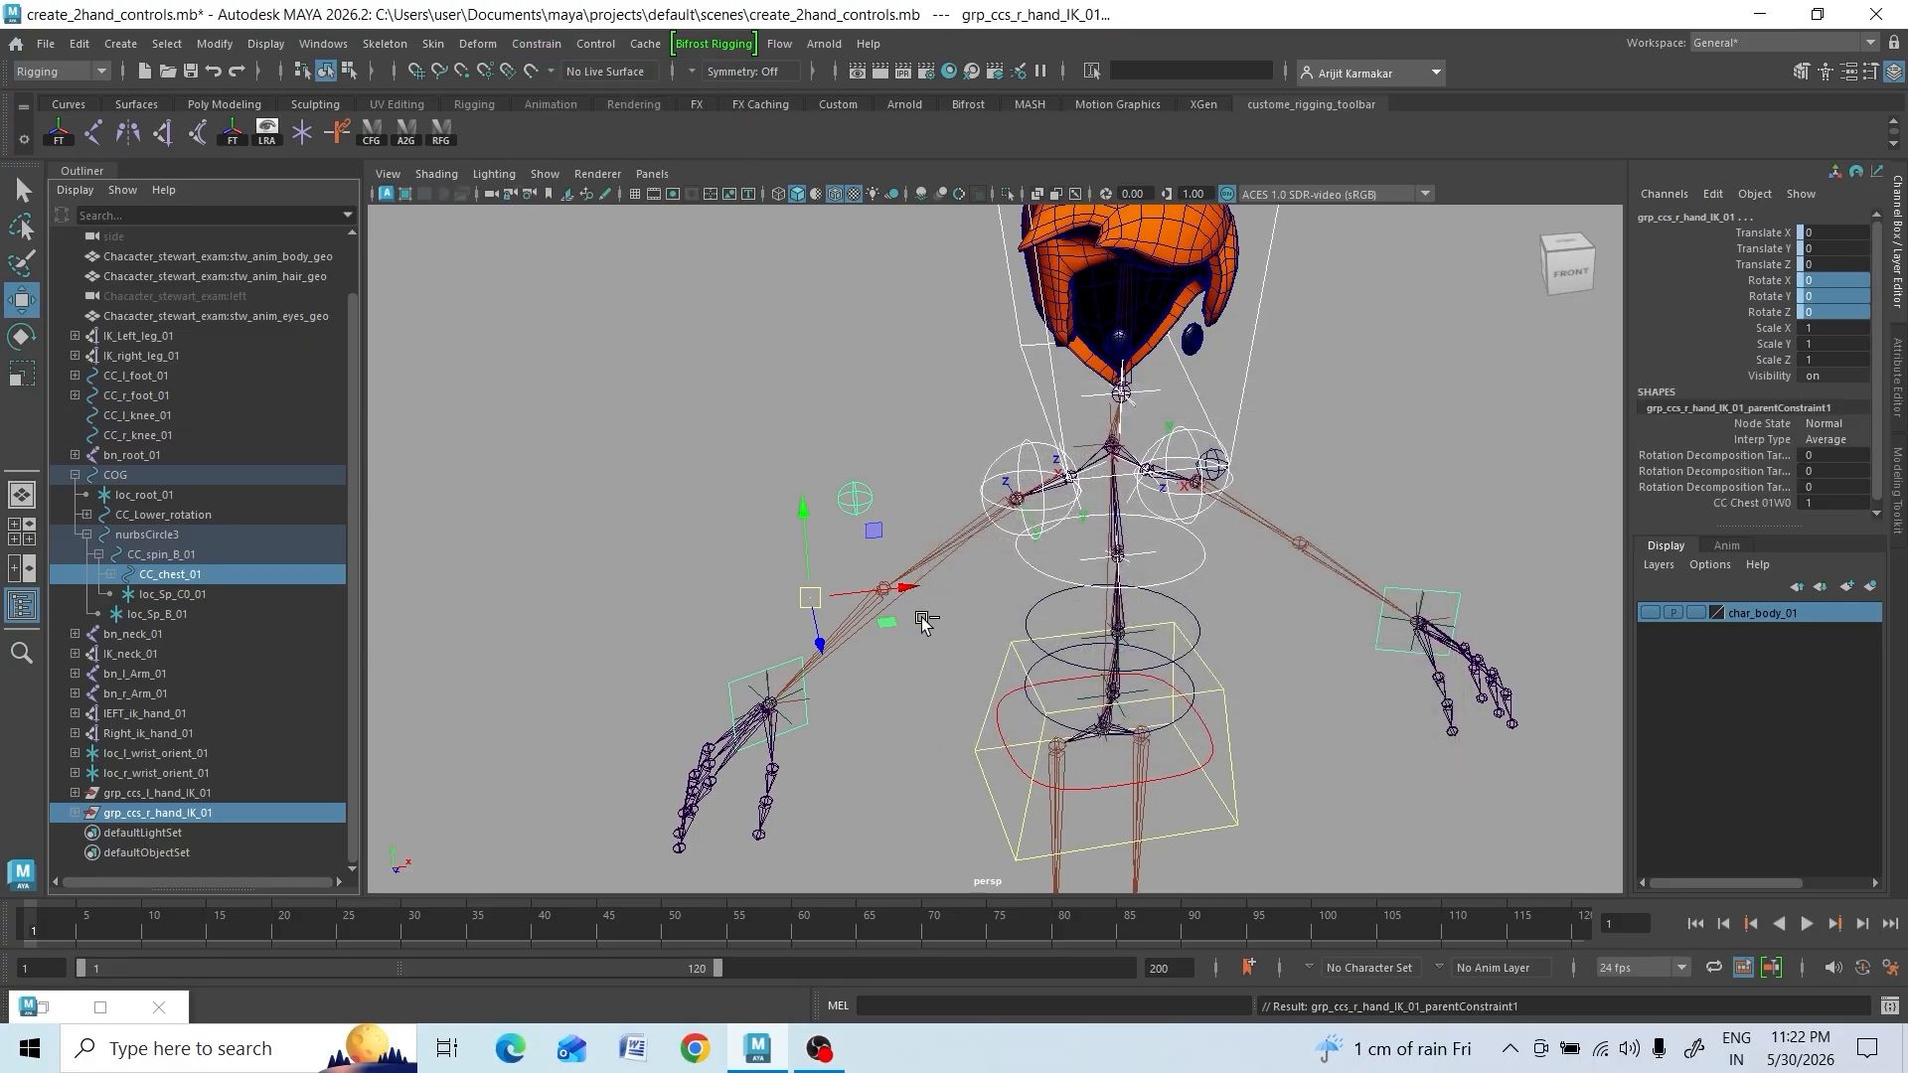
Test the constrained hand group by rotating the chest control to about 23, 14 and 6 degrees in X, Y and Z
{"action": "left_click", "coordinate": [1201, 560]}
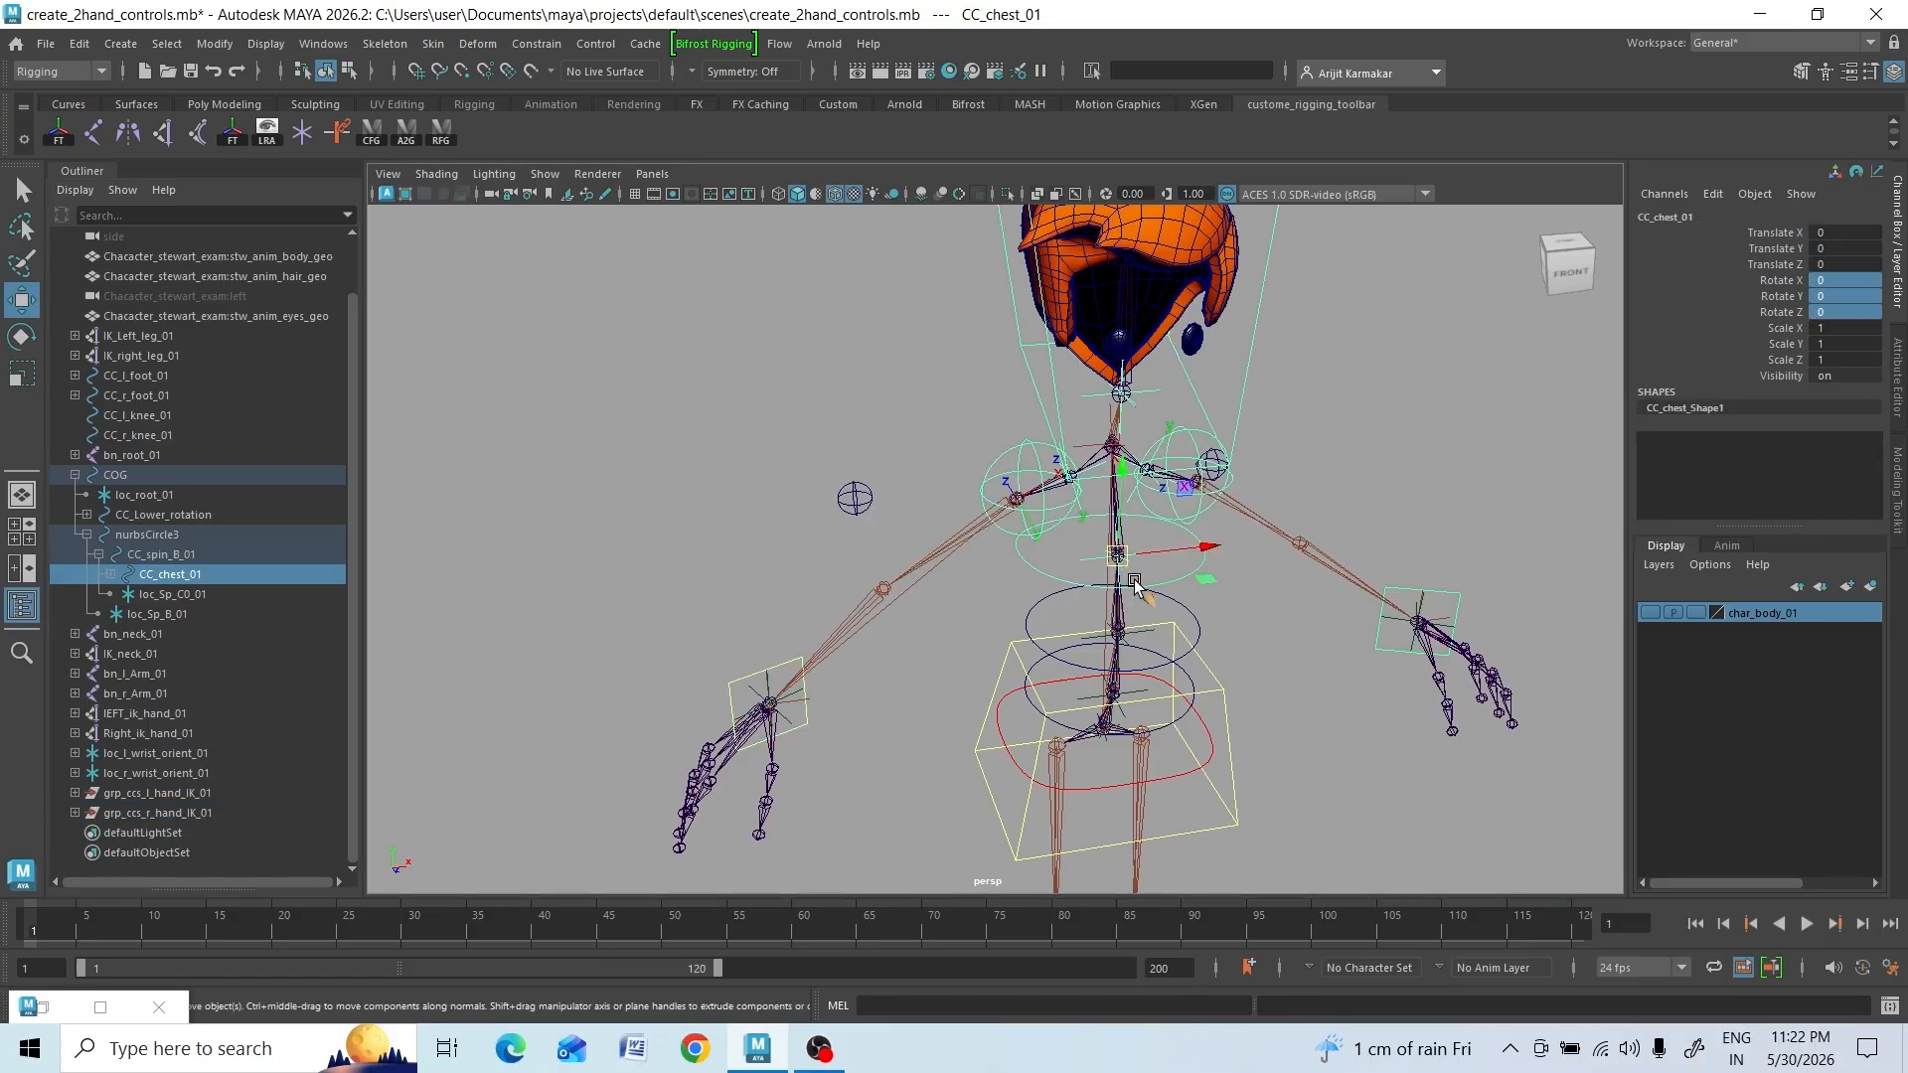
{"action": "key", "text": "e"}
{"action": "left_click_drag", "start_coordinate": [1151, 579], "coordinate": [823, 747]}
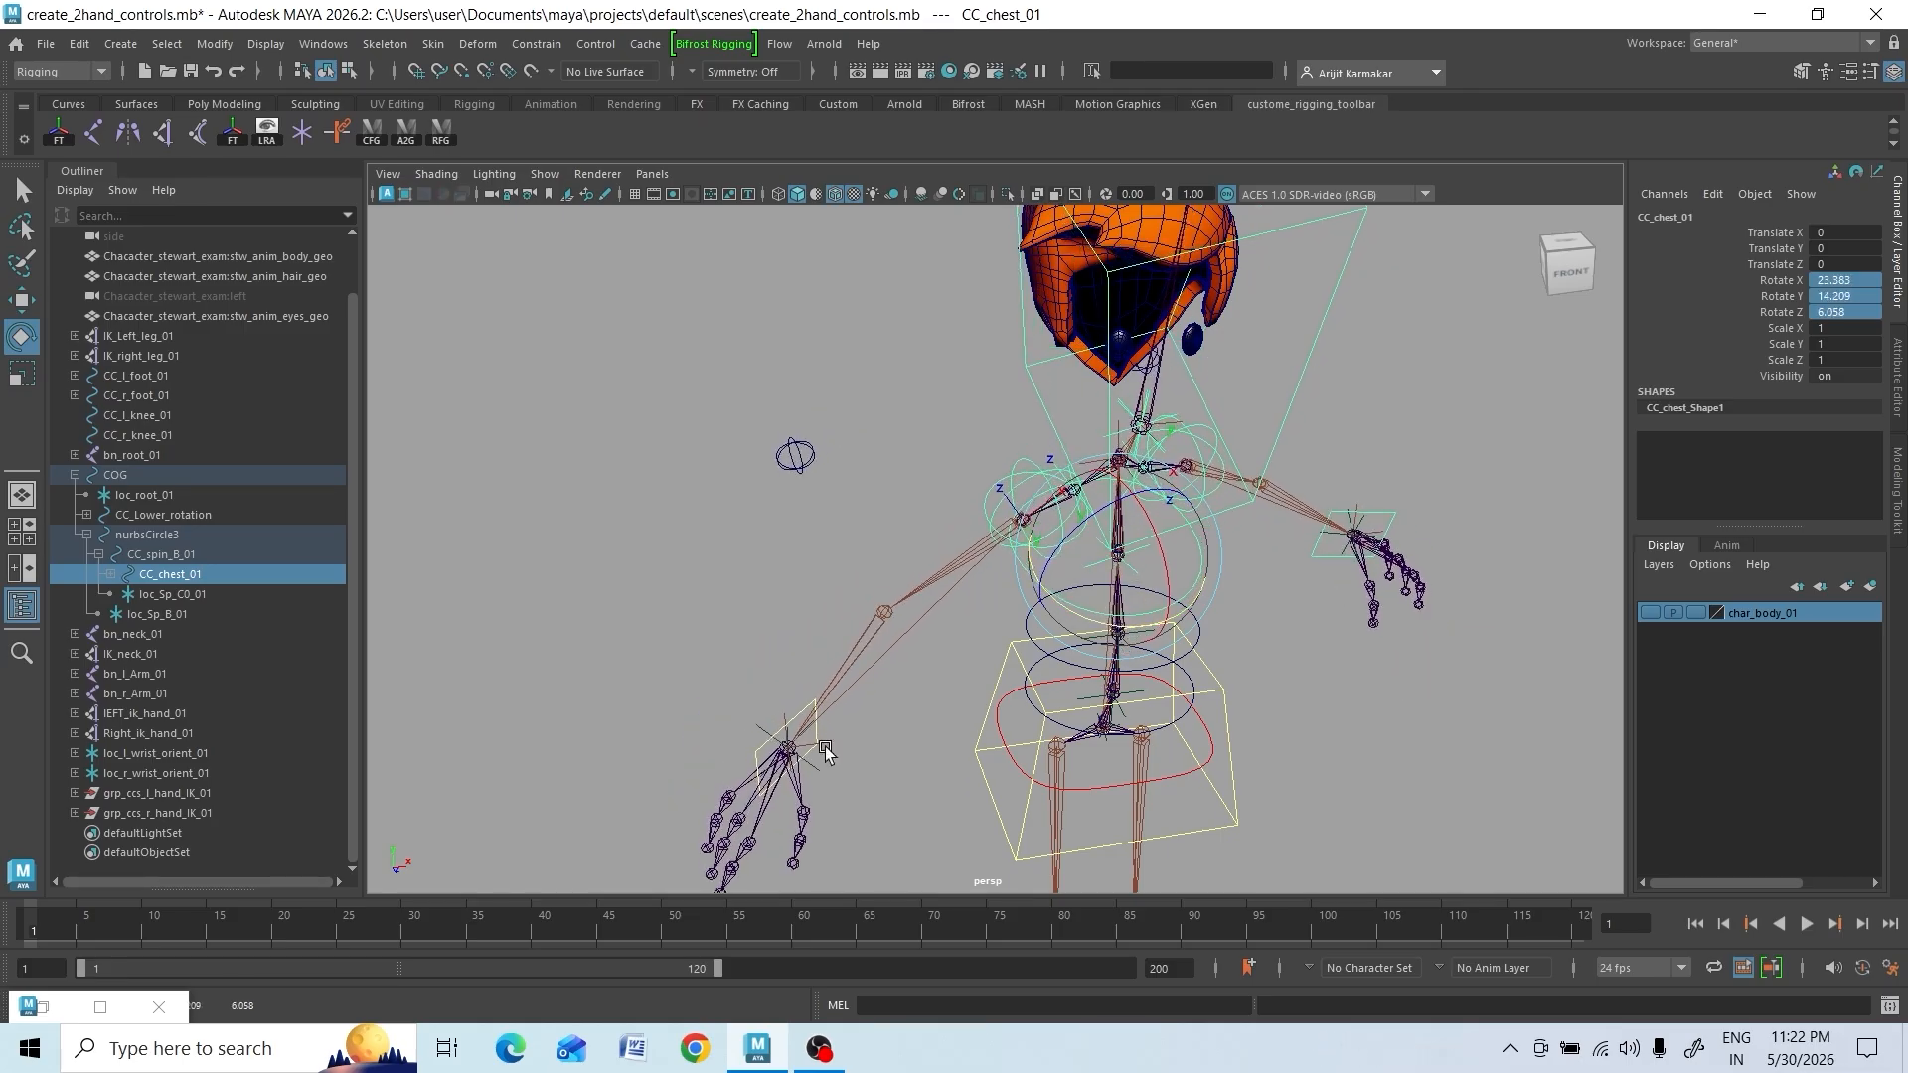
Test the Follow attribute of CC_l_Hand_IK_02 by setting it to 1 and back to 0 with the chest rotated
{"action": "left_click", "coordinate": [752, 753]}
{"action": "left_click", "coordinate": [1835, 407]}
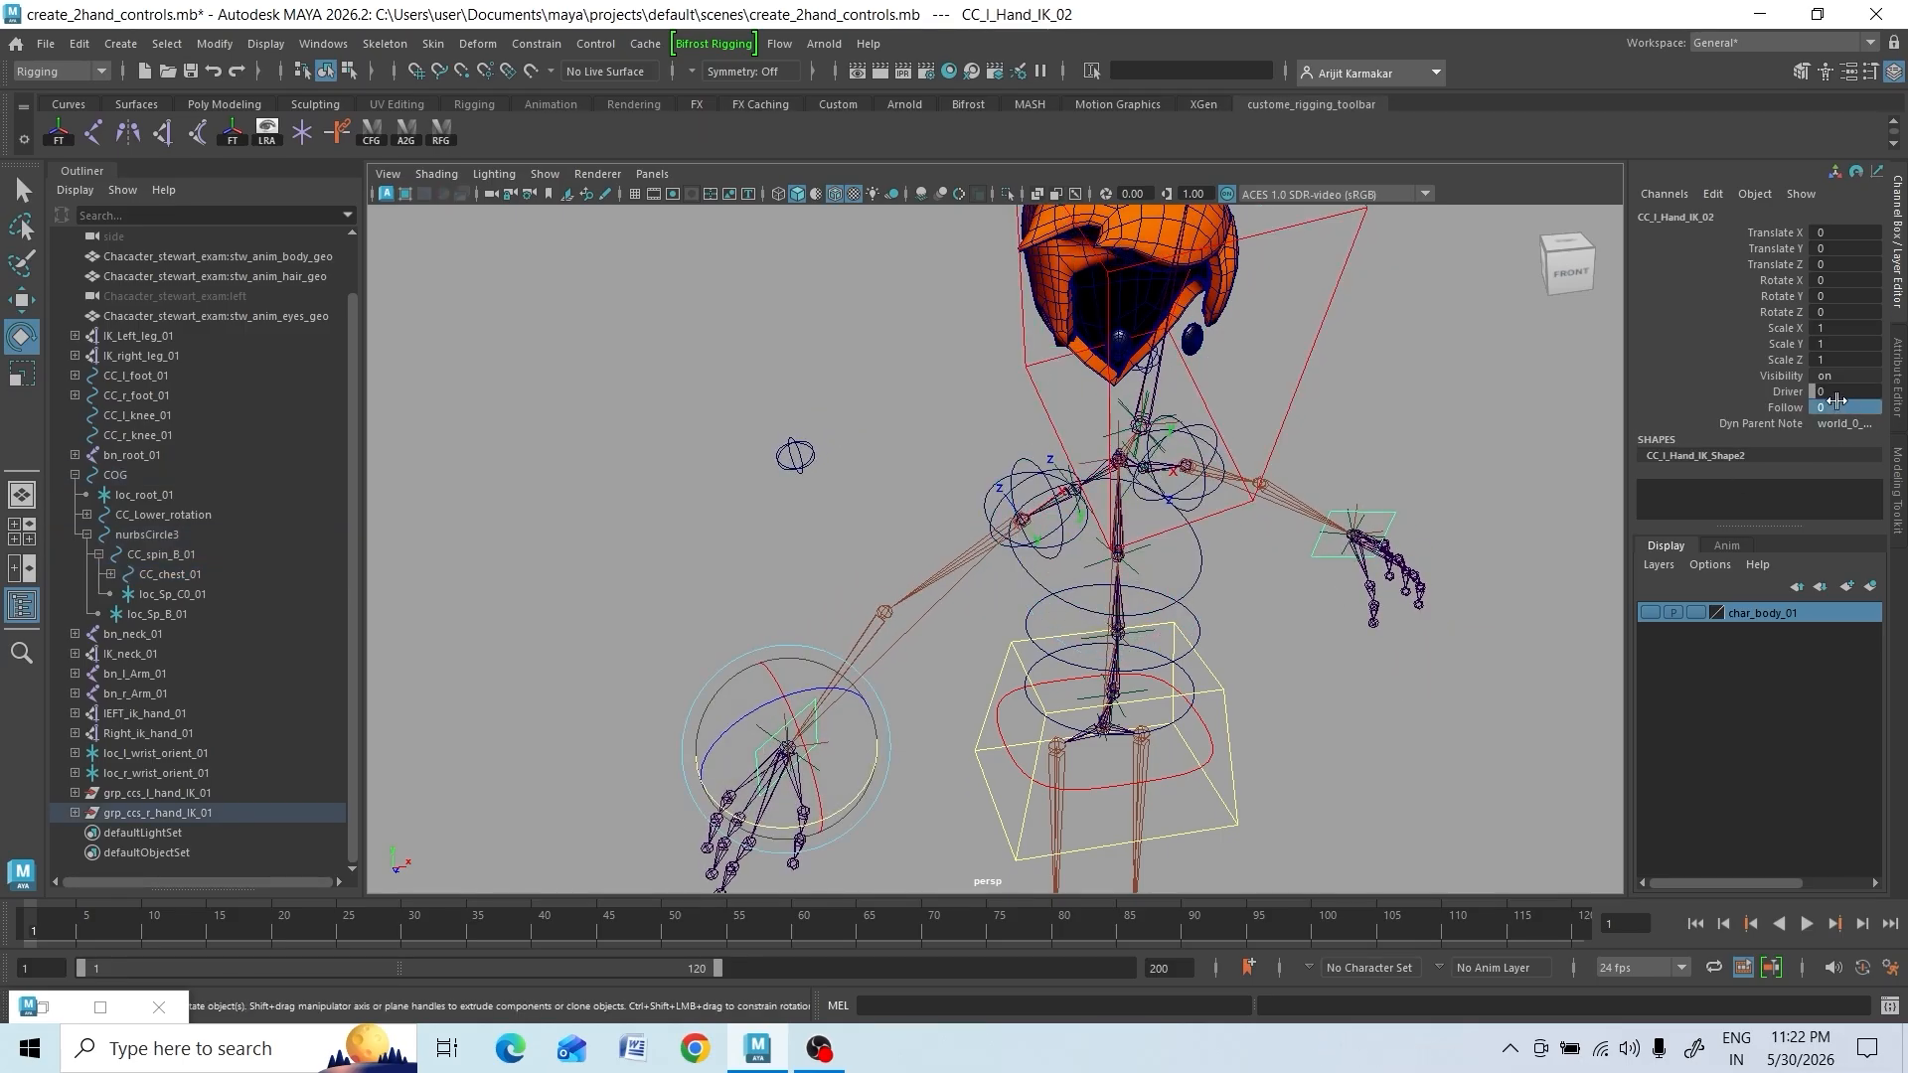
{"action": "type", "text": "1"}
{"action": "key", "text": "Return"}
{"action": "left_click", "coordinate": [1835, 406]}
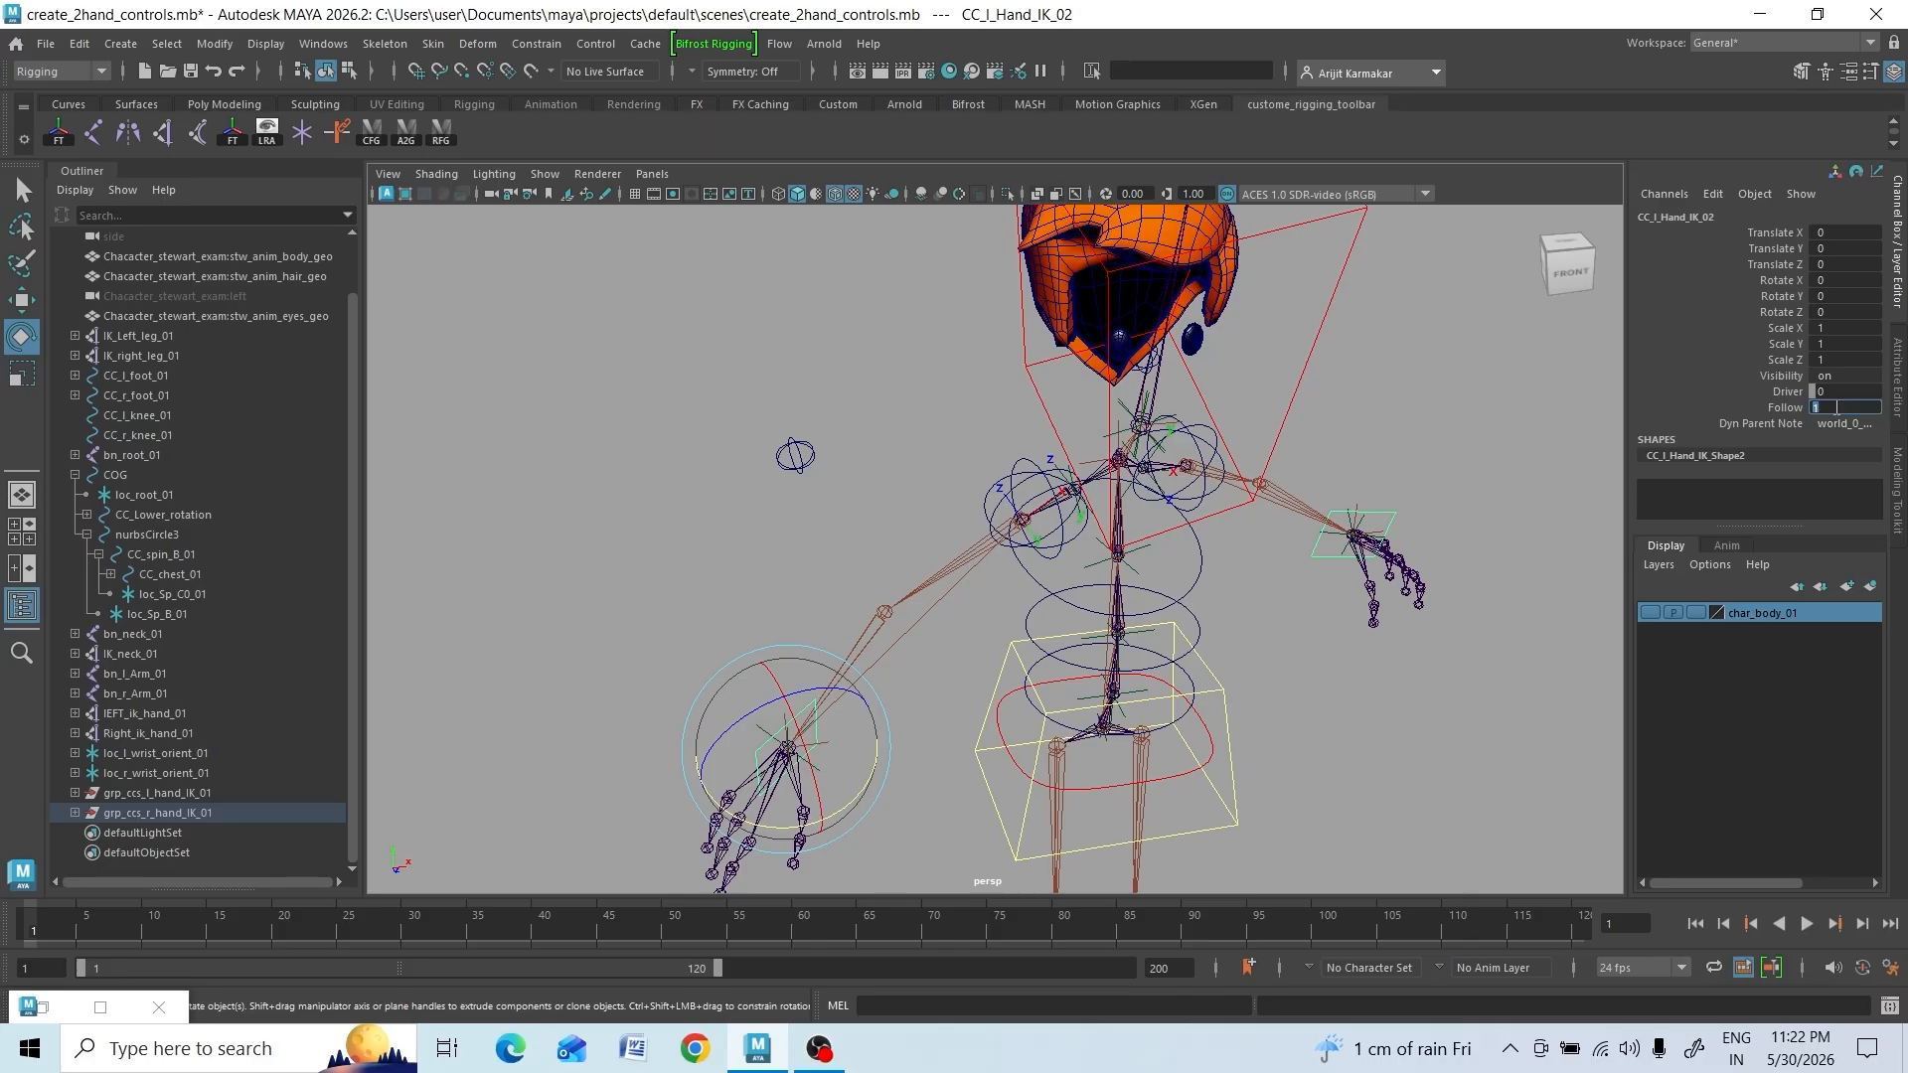
{"action": "type", "text": "0"}
{"action": "key", "text": "Return"}
{"action": "left_click", "coordinate": [1785, 408]}
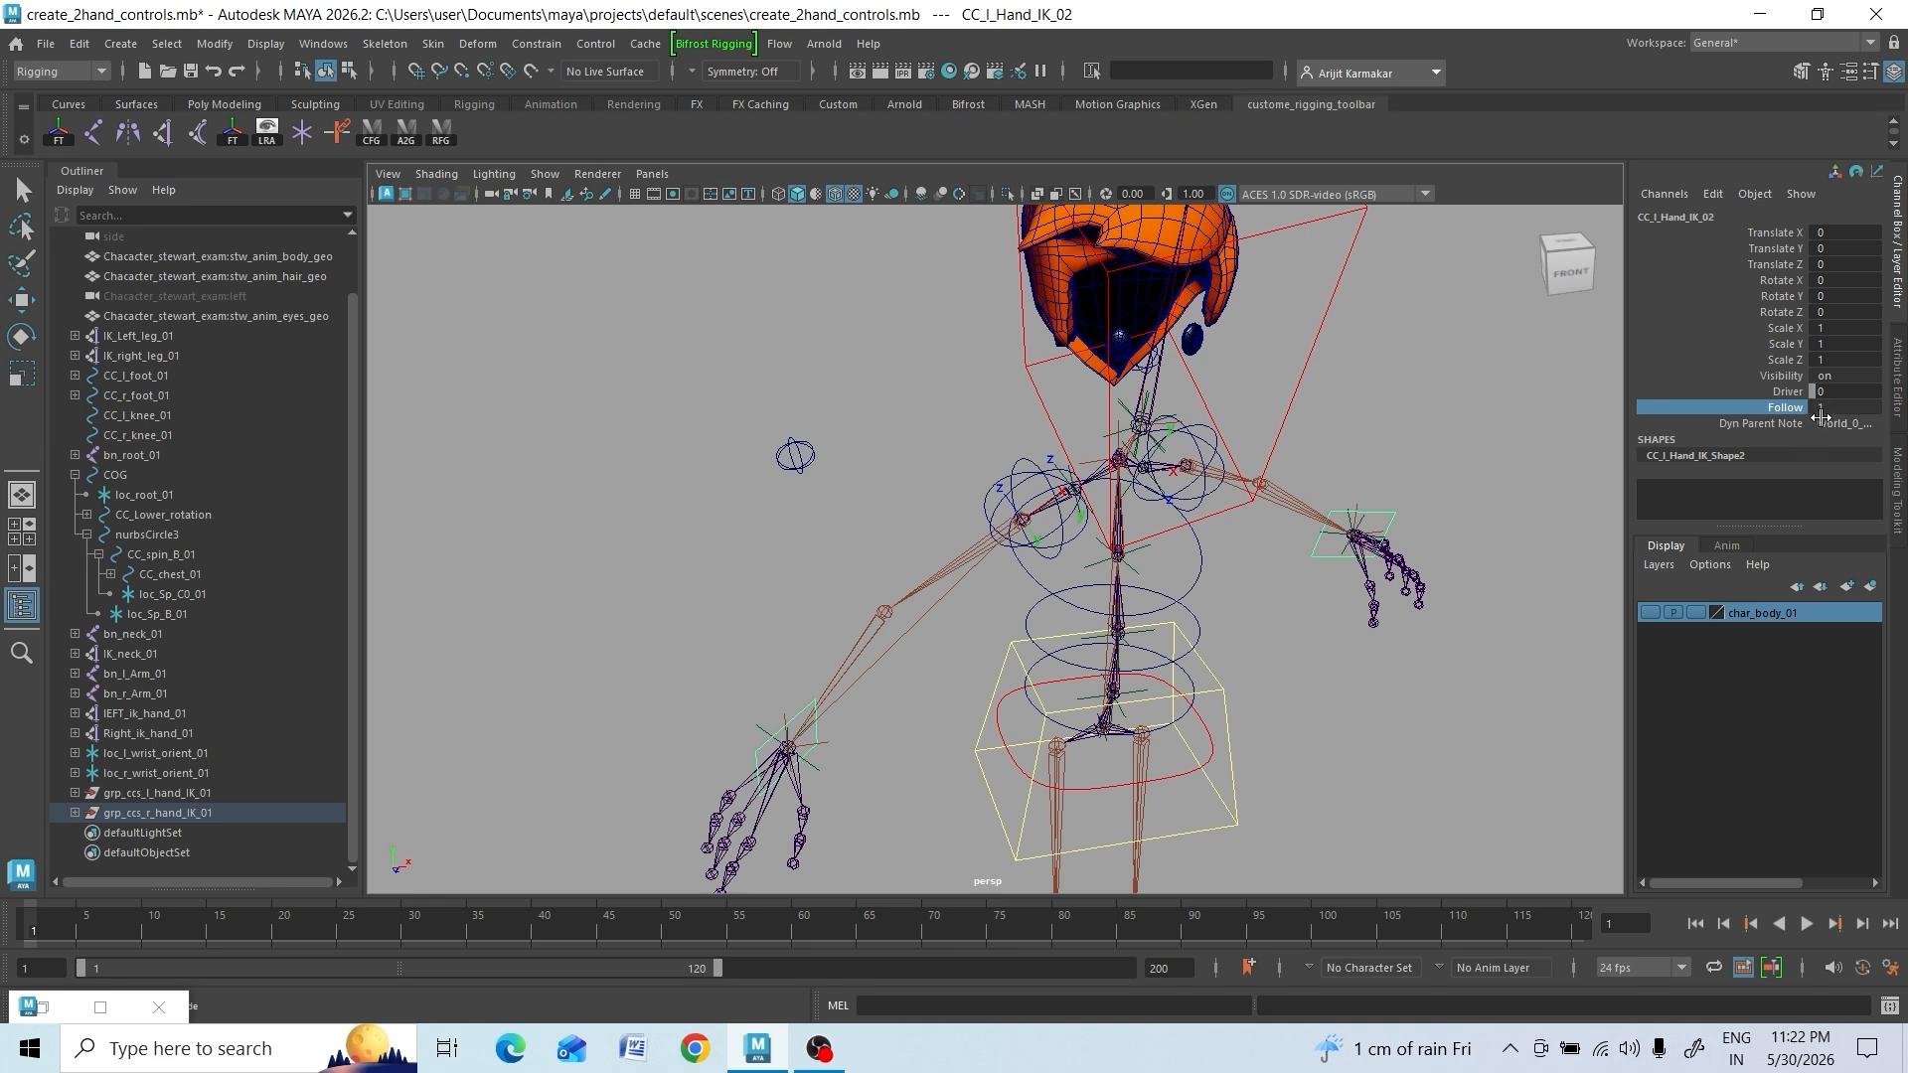
{"action": "left_click", "coordinate": [1827, 407]}
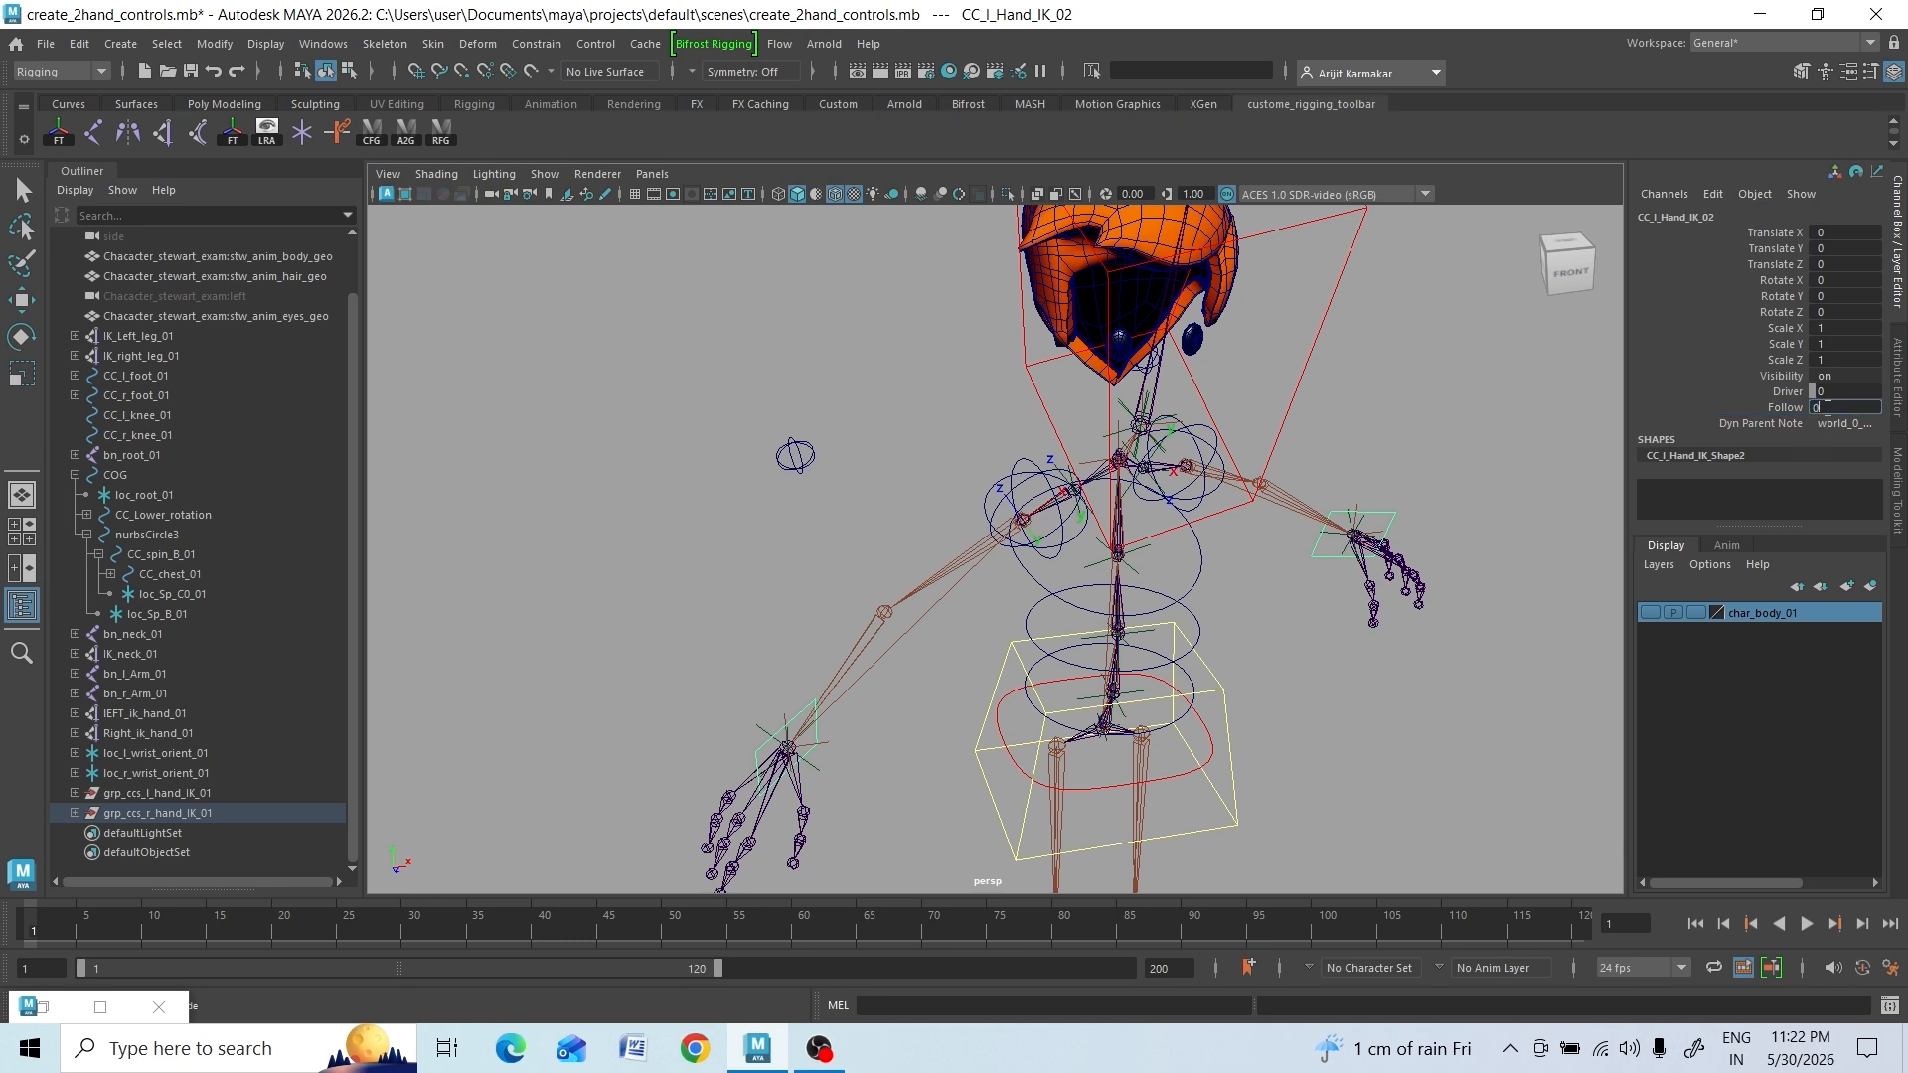
{"action": "type", "text": "0"}
{"action": "key", "text": "Return"}
Reset the chest control's Rotate X, Y and Z to 0
{"action": "left_click", "coordinate": [1090, 604]}
{"action": "key", "text": "e"}
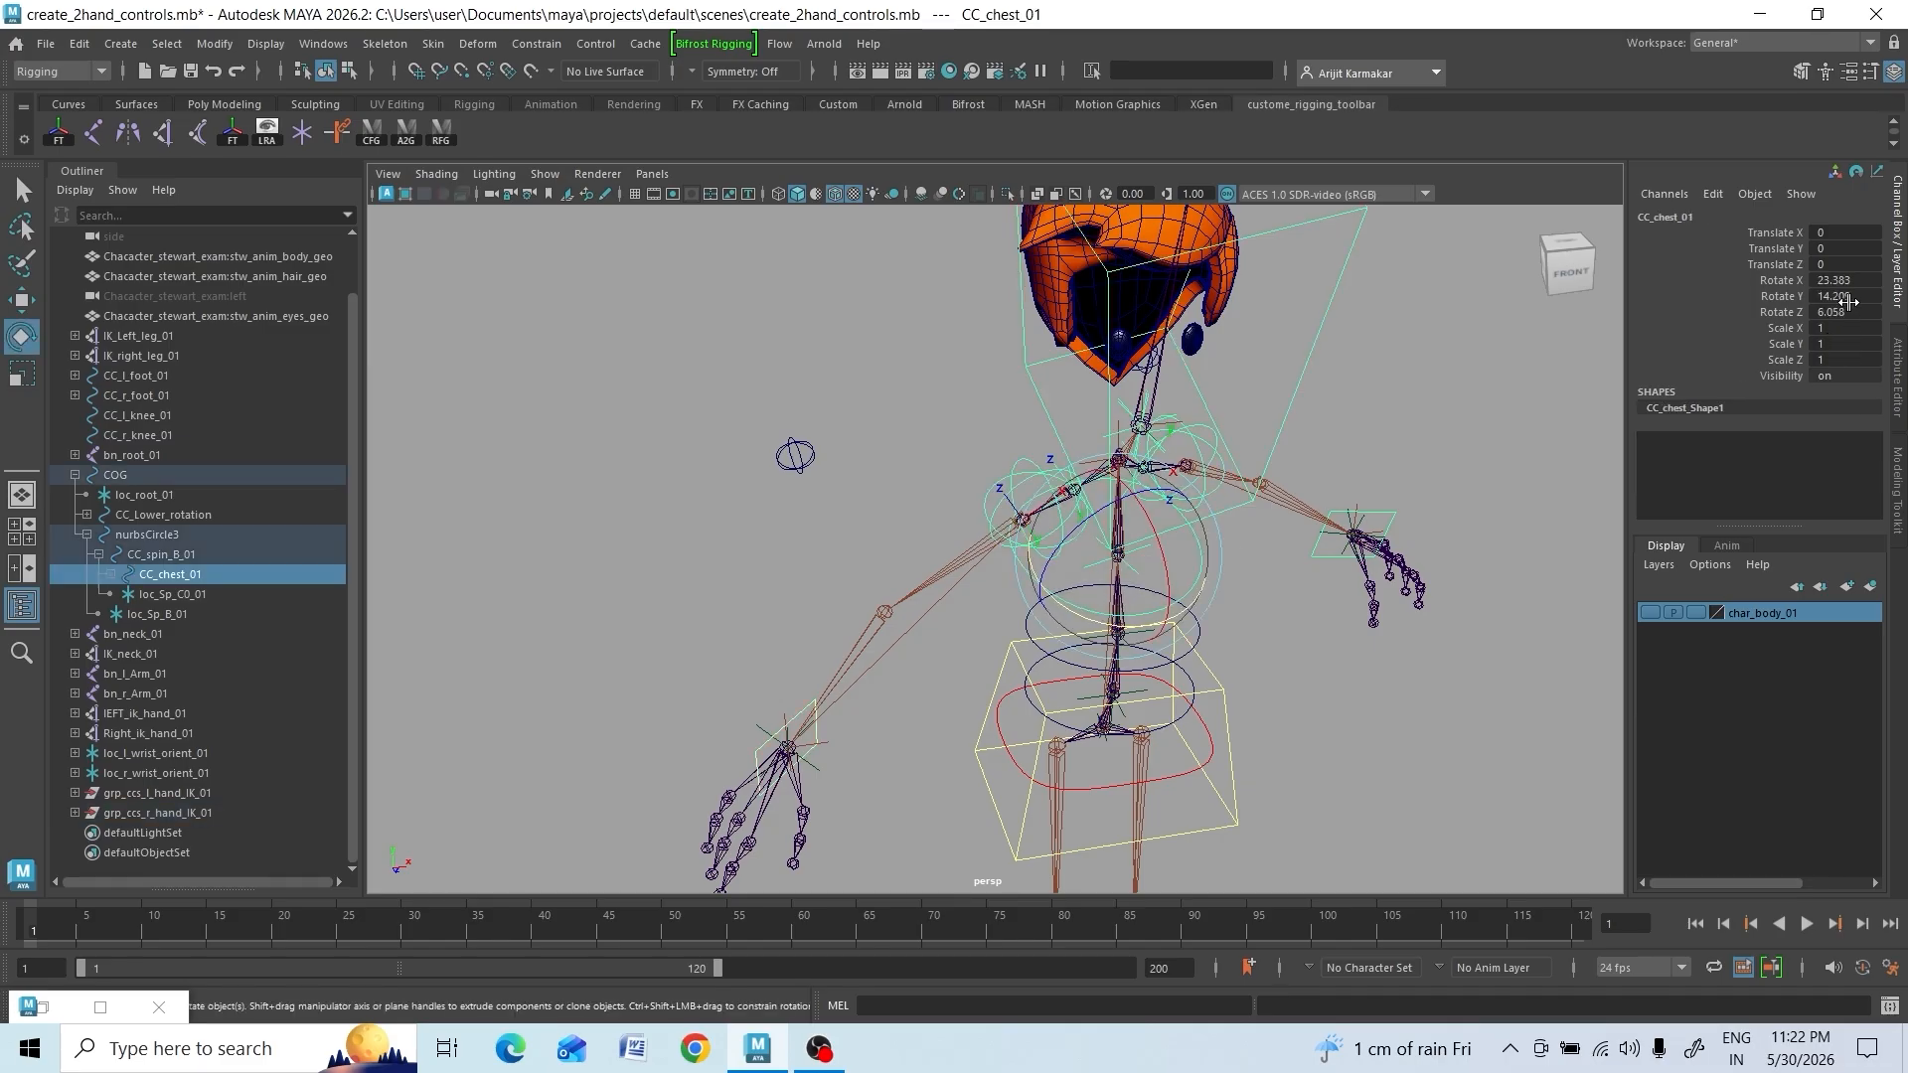
{"action": "left_click_drag", "start_coordinate": [1839, 280], "coordinate": [1847, 312]}
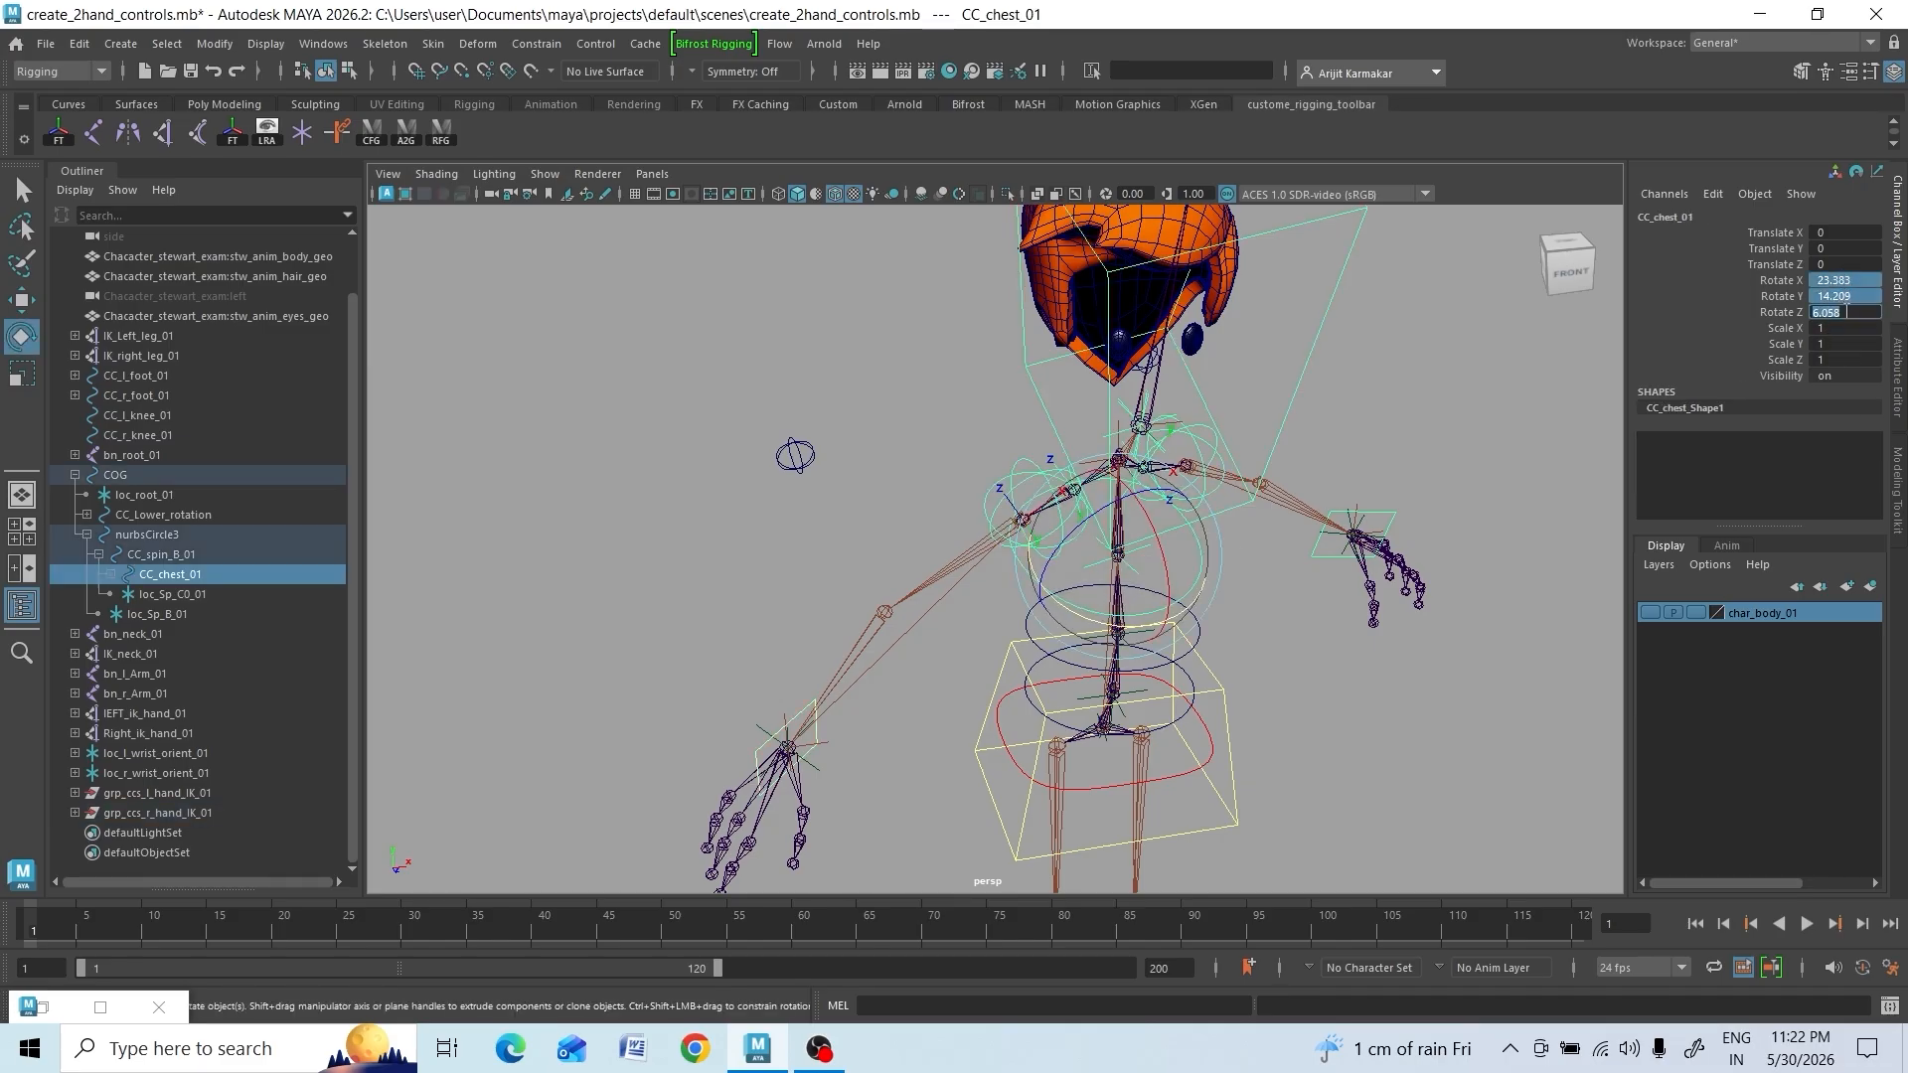
{"action": "type", "text": "0"}
{"action": "key", "text": "Return"}
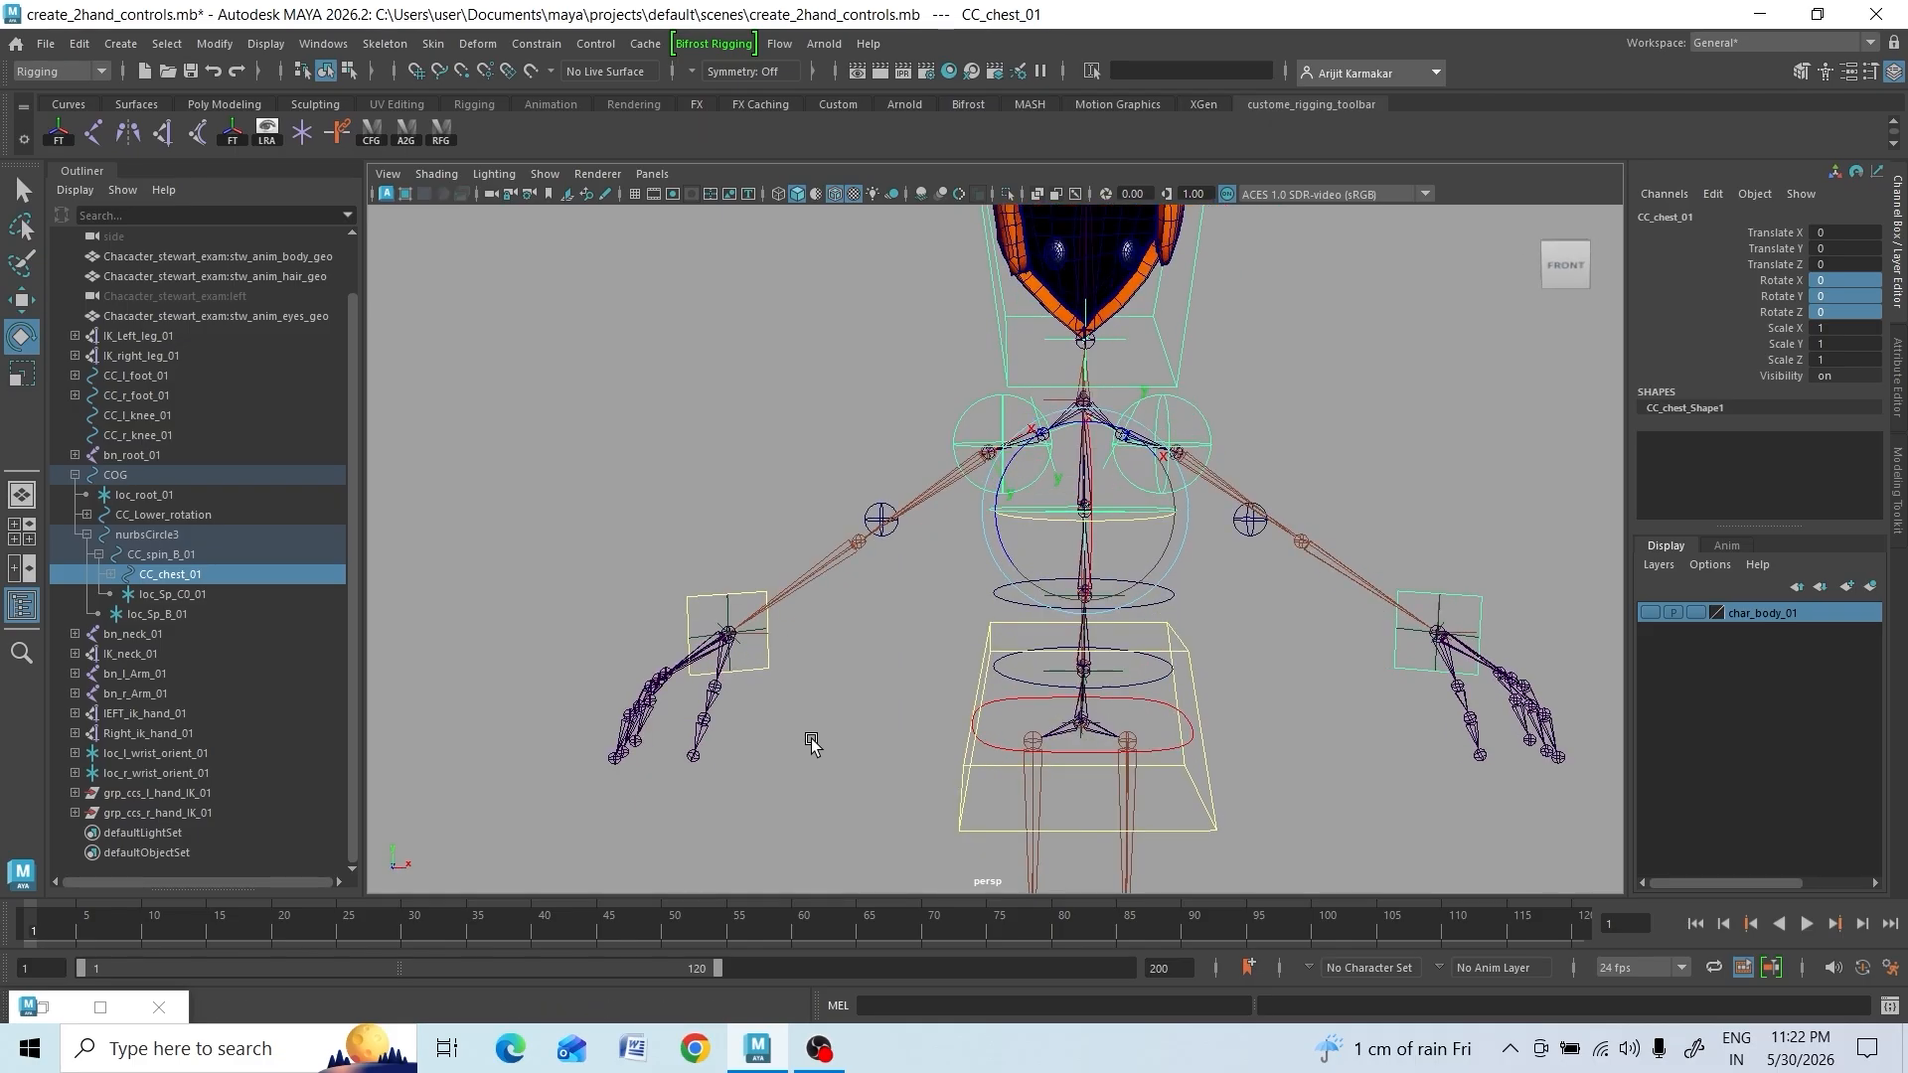
{"action": "left_click", "coordinate": [738, 595]}
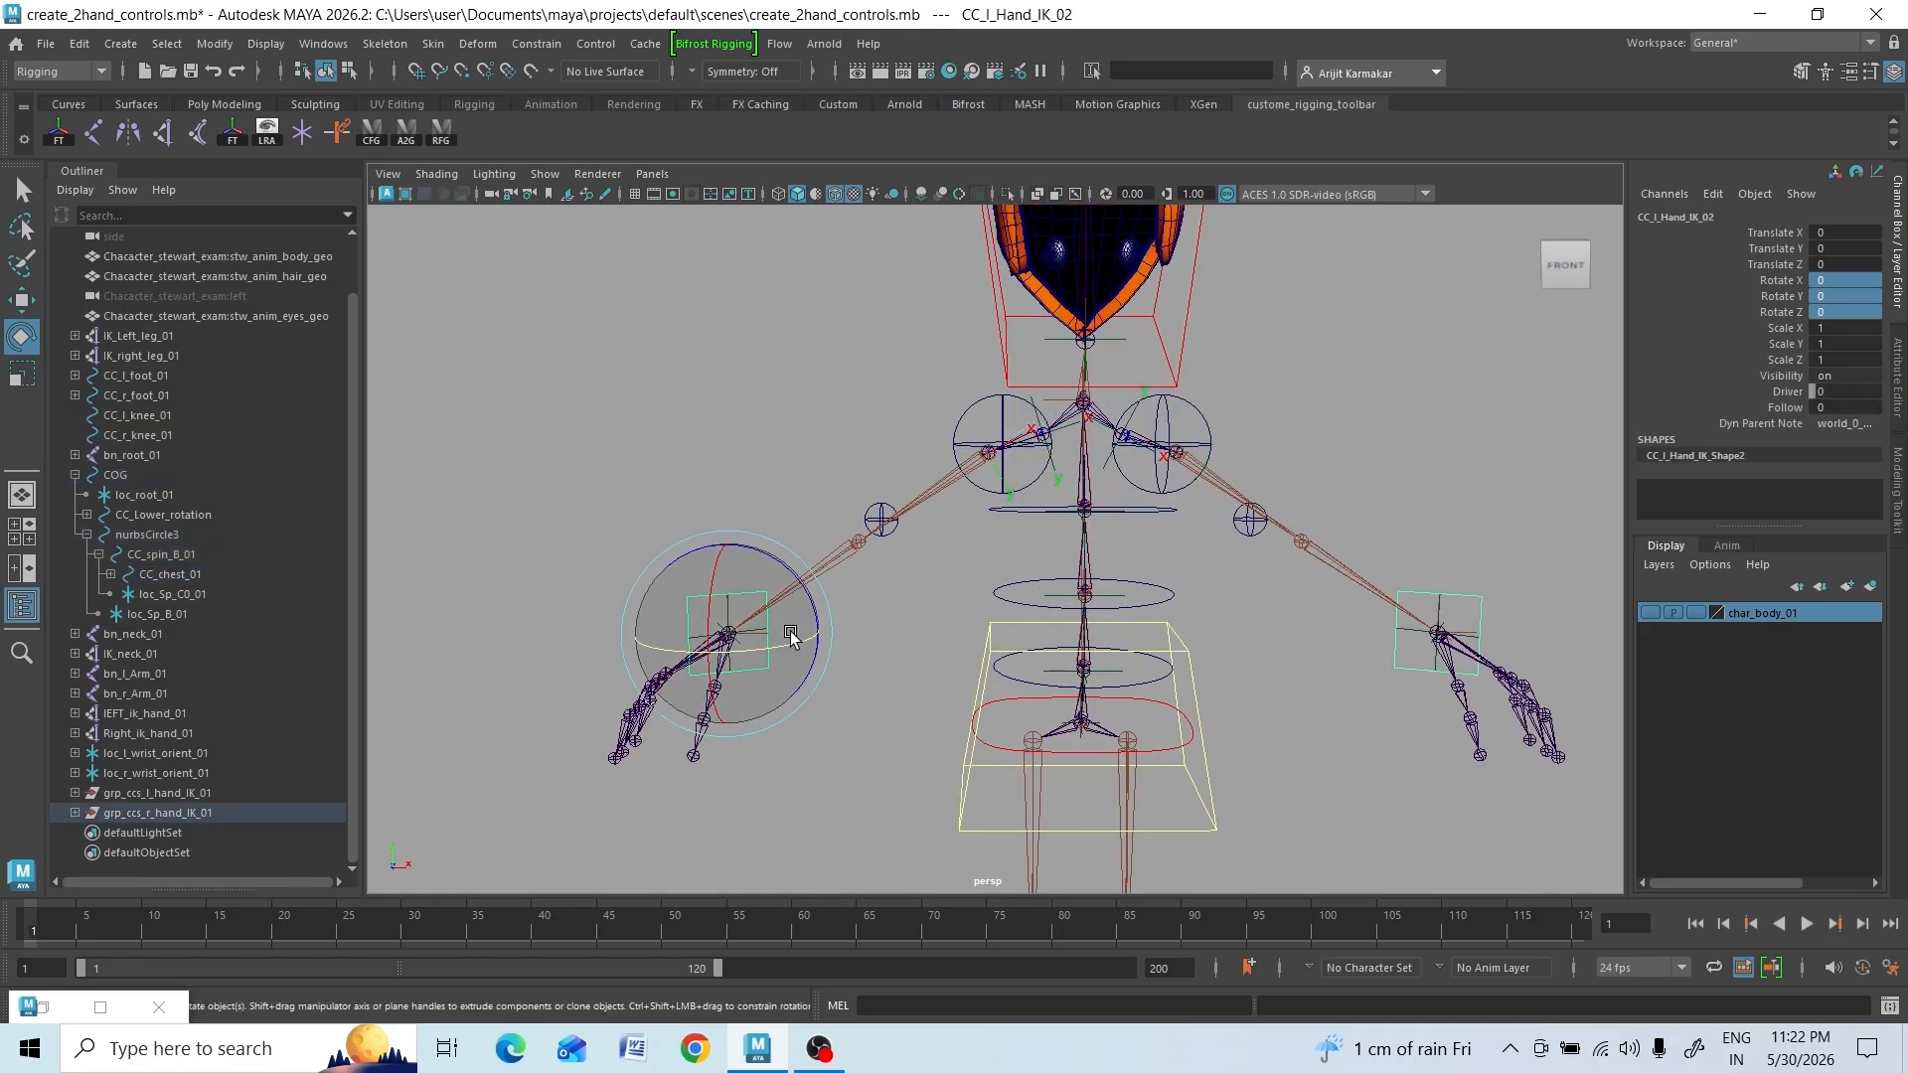
{"action": "key", "text": "w"}
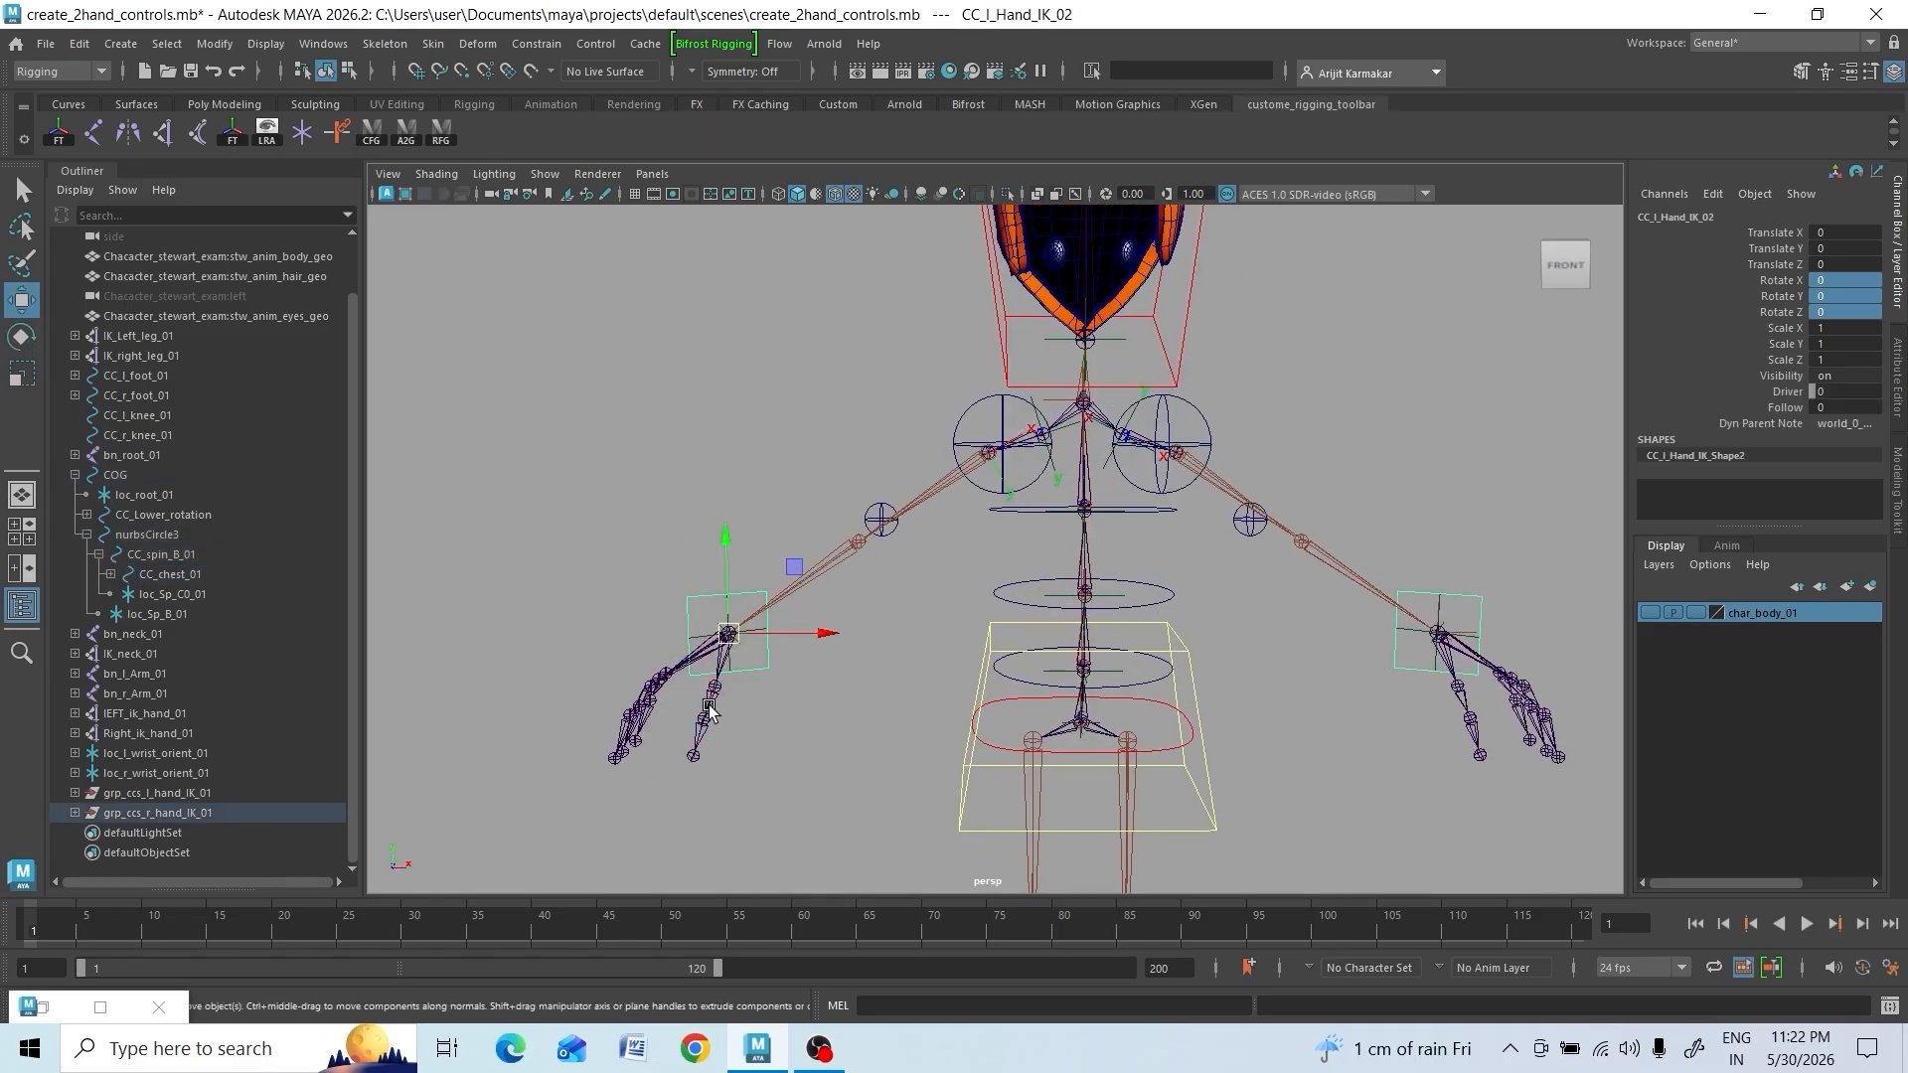
{"action": "left_click_drag", "start_coordinate": [789, 701], "coordinate": [826, 684], "text": "alt"}
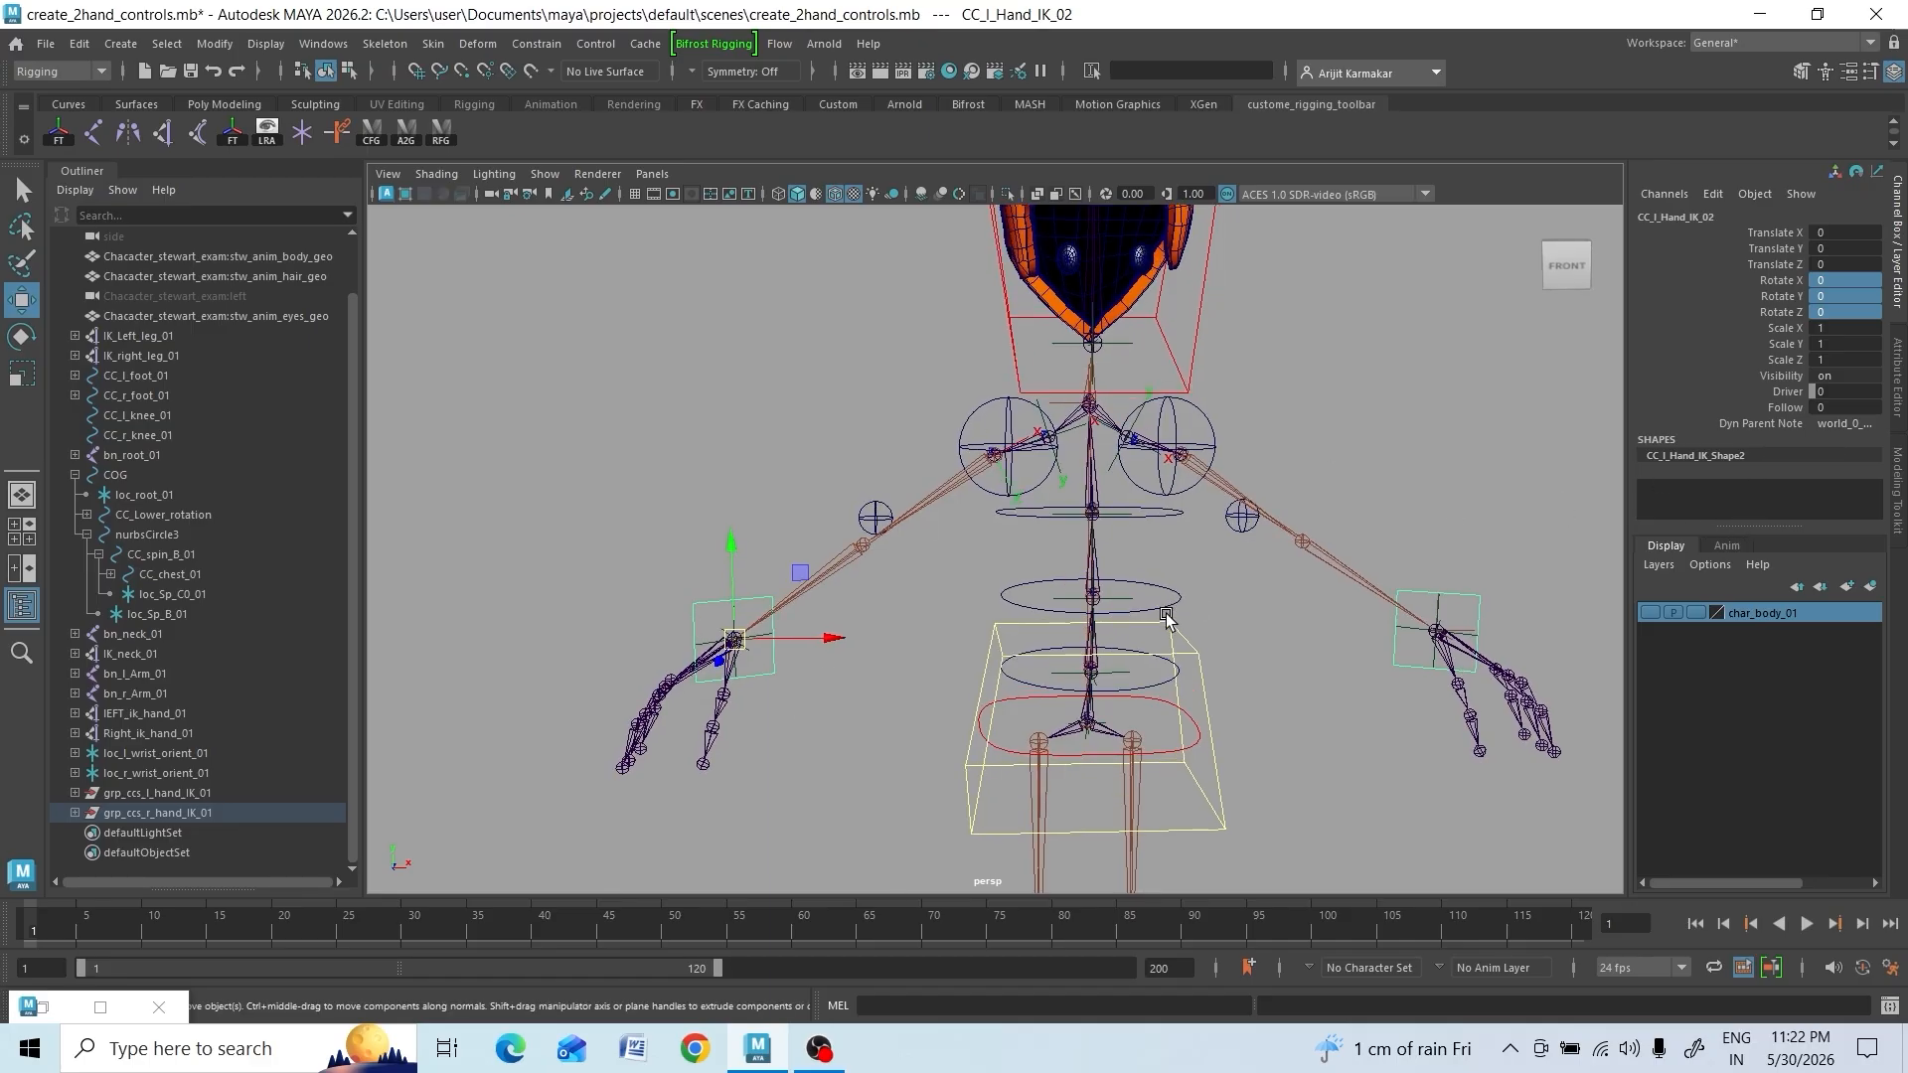
{"action": "left_click_drag", "start_coordinate": [833, 699], "coordinate": [791, 685], "text": "alt"}
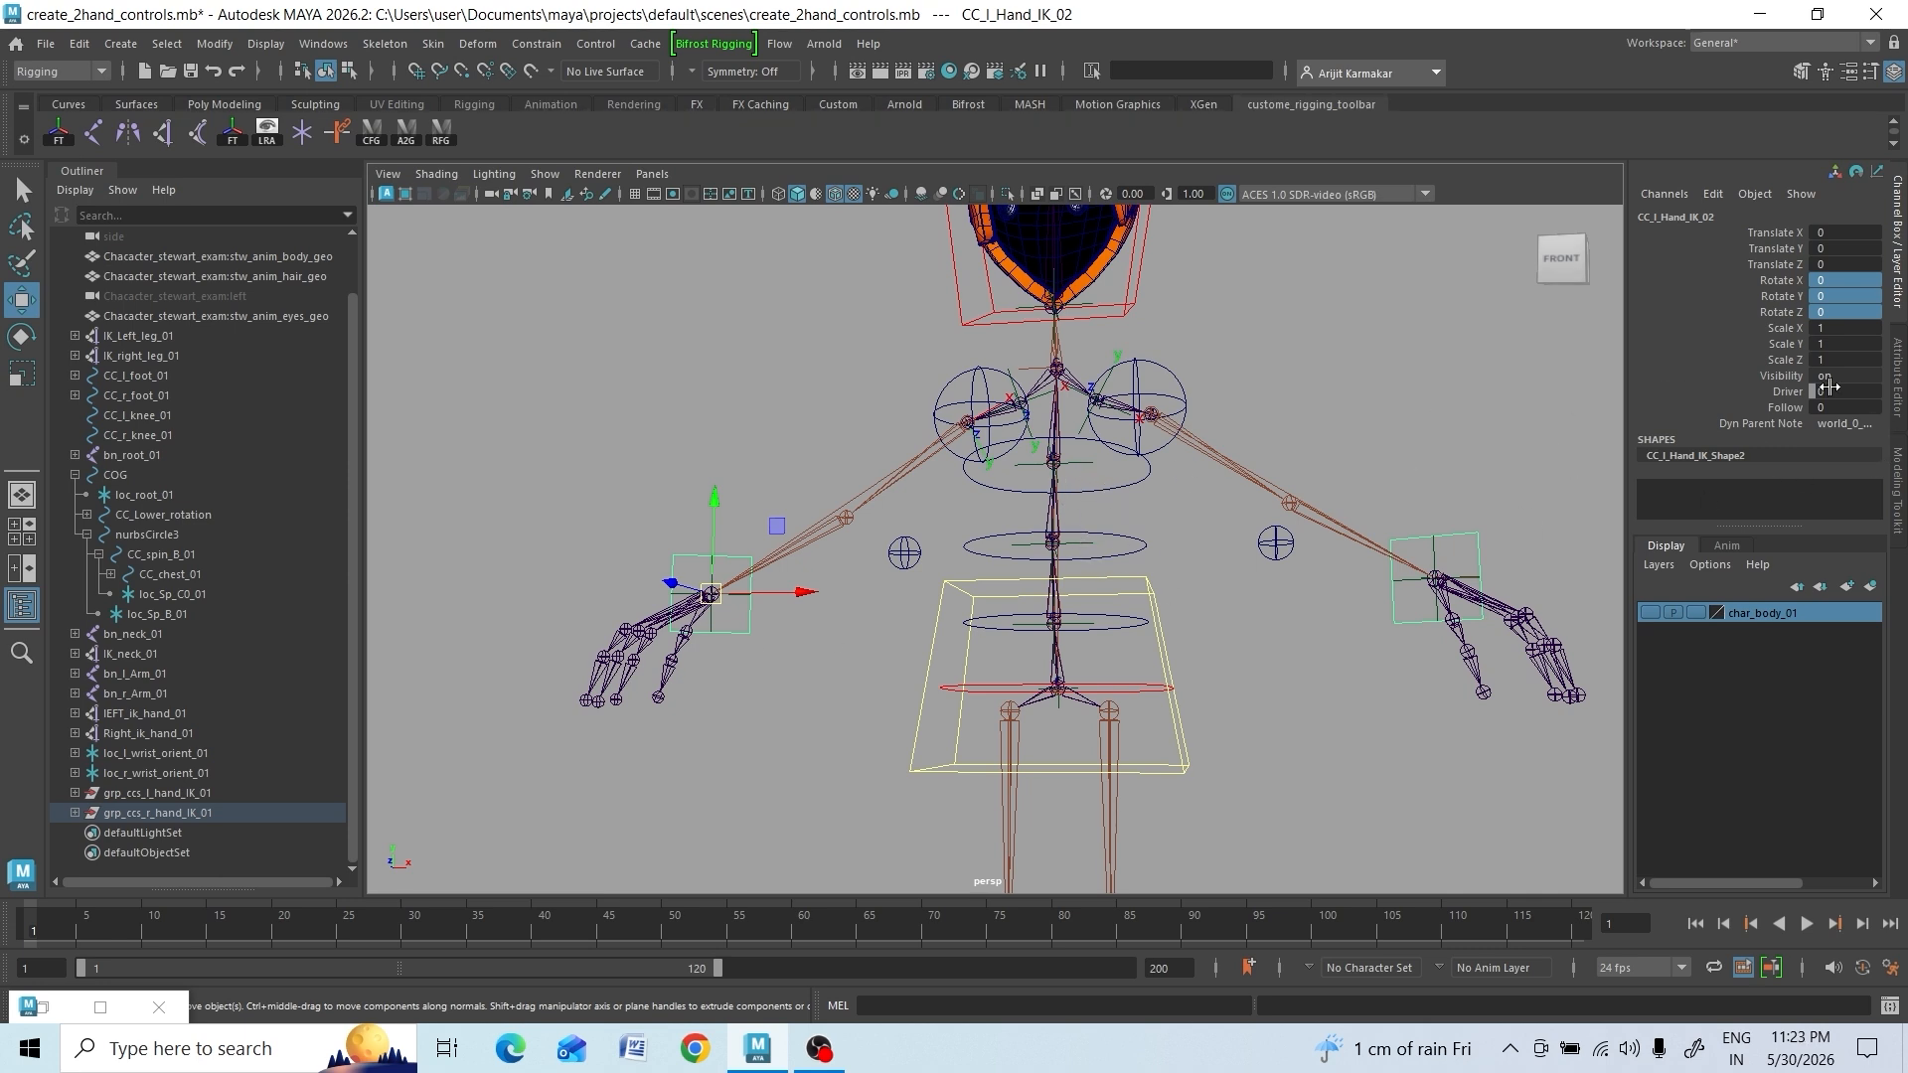
{"action": "left_click_drag", "start_coordinate": [1218, 636], "coordinate": [1258, 643], "text": "alt"}
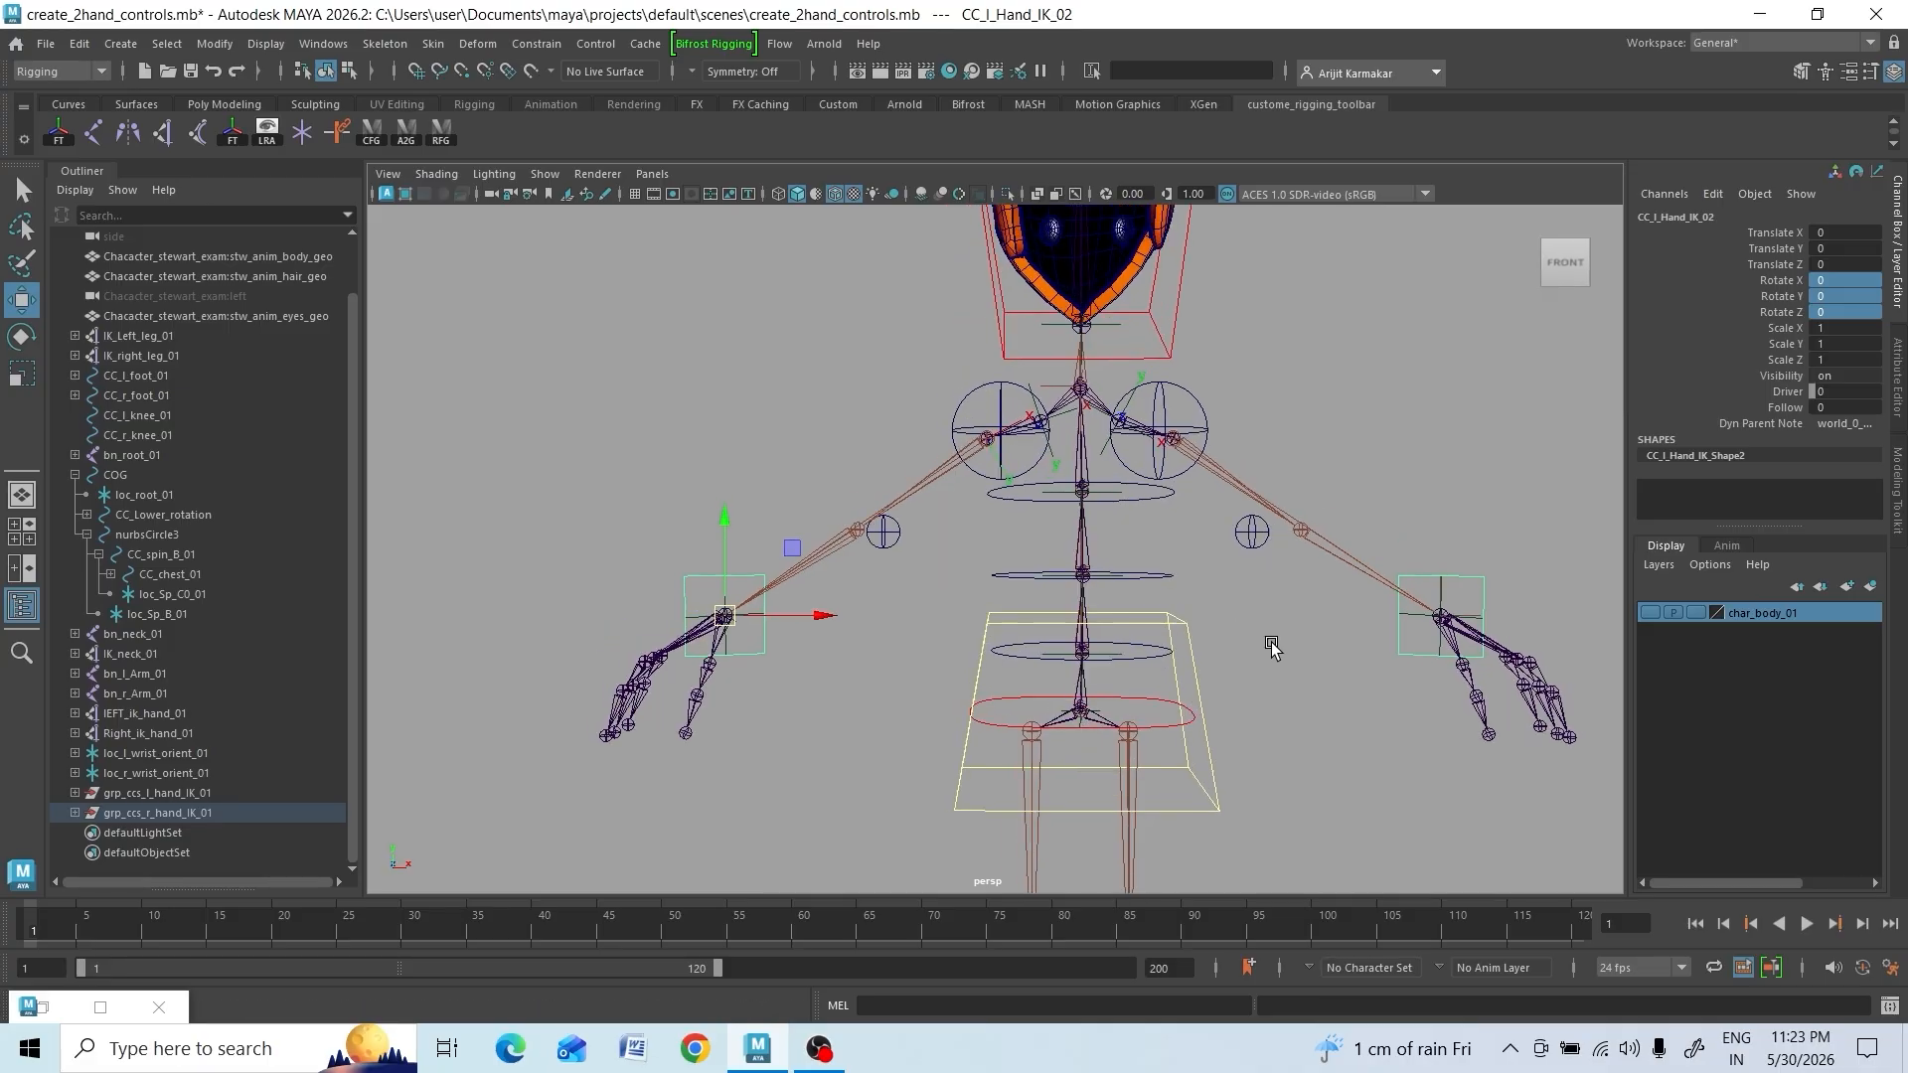
{"action": "left_click_drag", "start_coordinate": [628, 588], "coordinate": [915, 736], "text": "alt"}
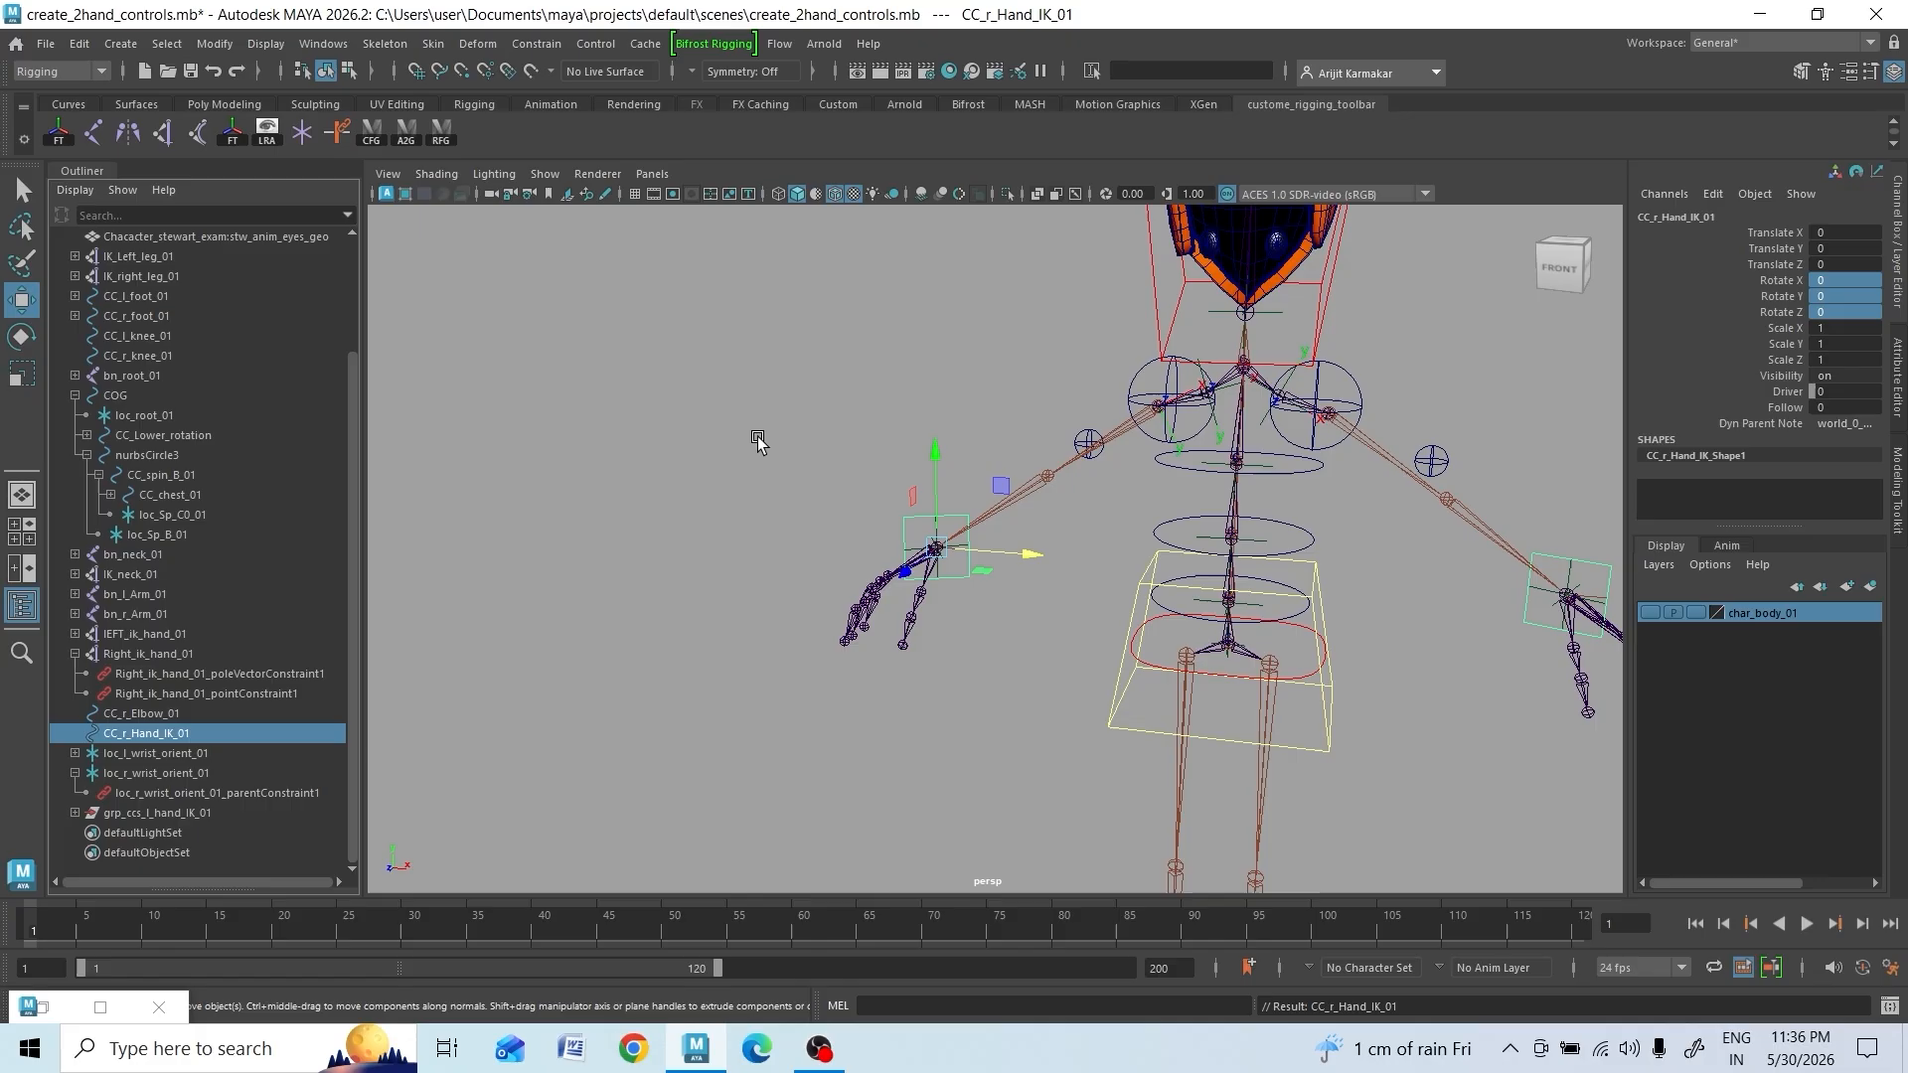
Group the CC_r_Hand_IK_01 and CC_r_Elbow_01 controls under the name grp_ccs_r_hand_IK_01
{"action": "left_click_drag", "start_coordinate": [859, 590], "coordinate": [910, 629], "text": "alt"}
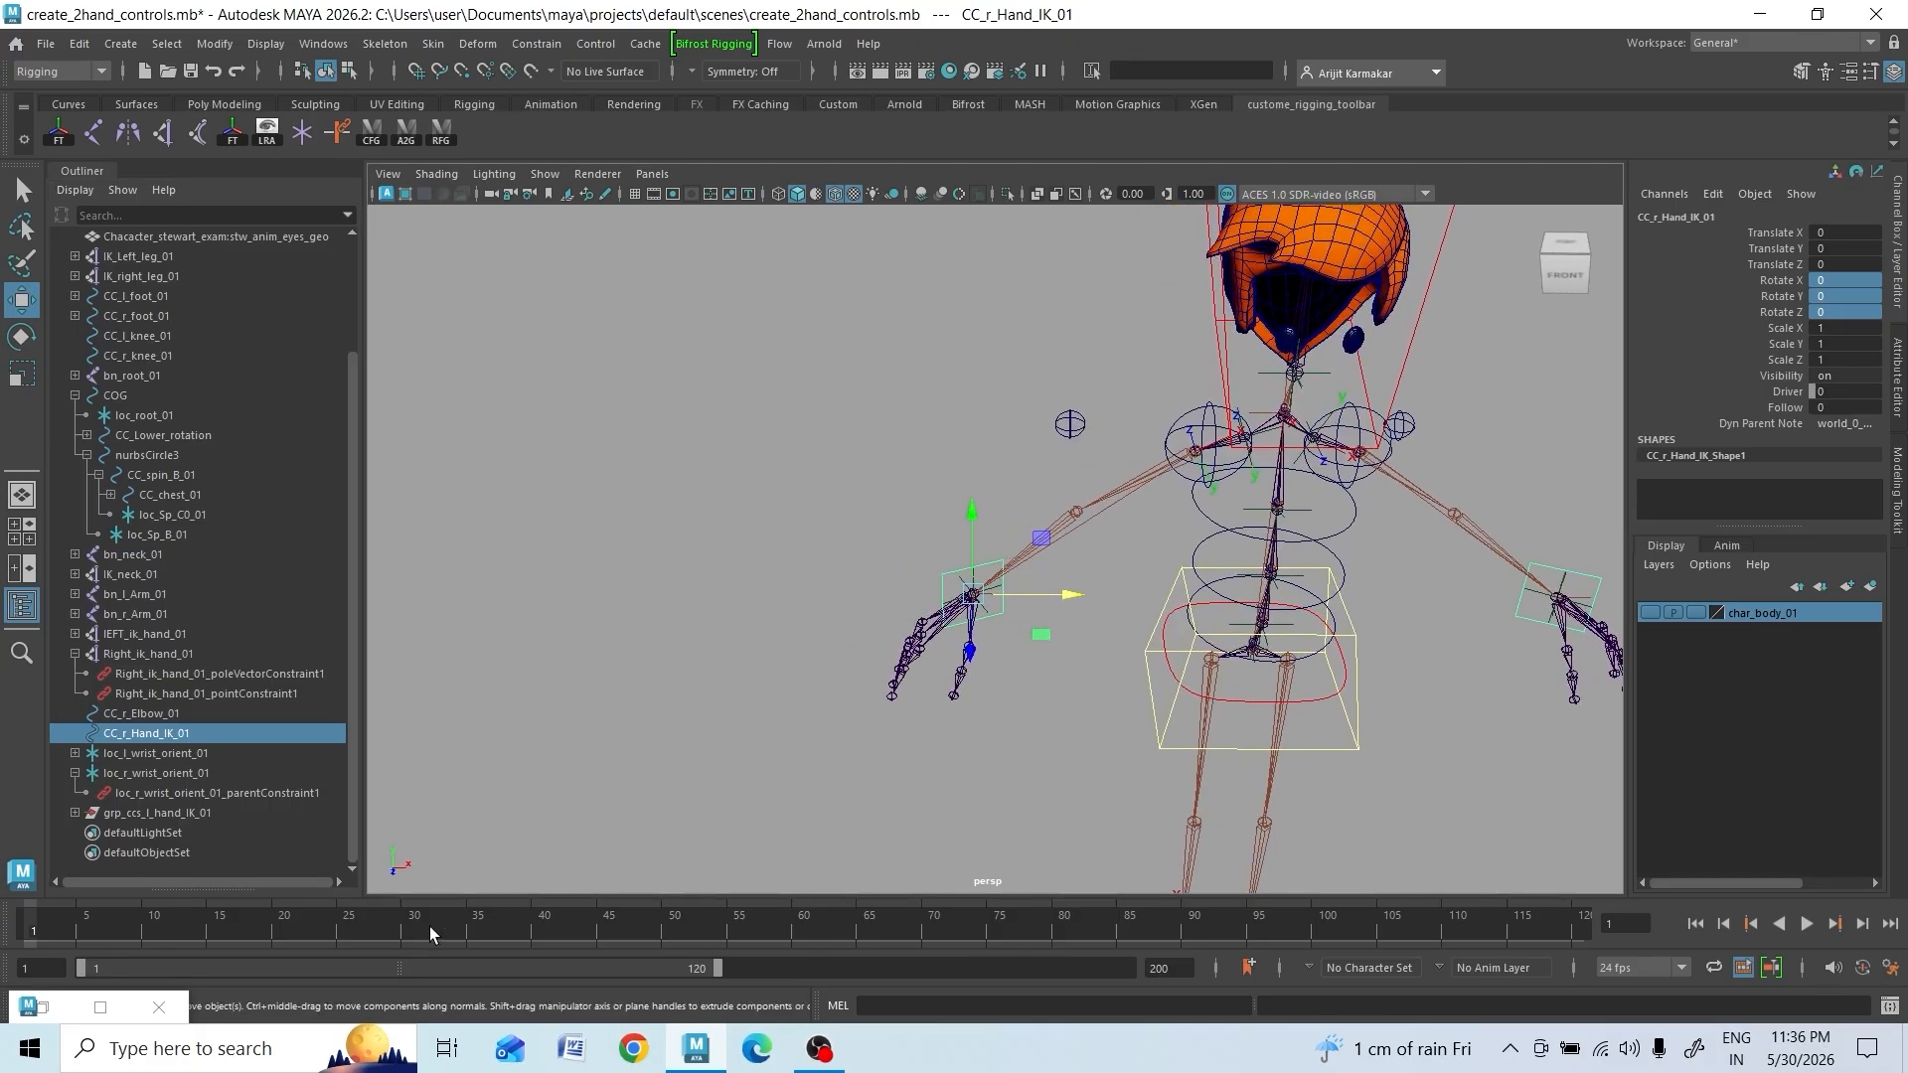
{"action": "left_click", "coordinate": [1074, 424], "text": "shift"}
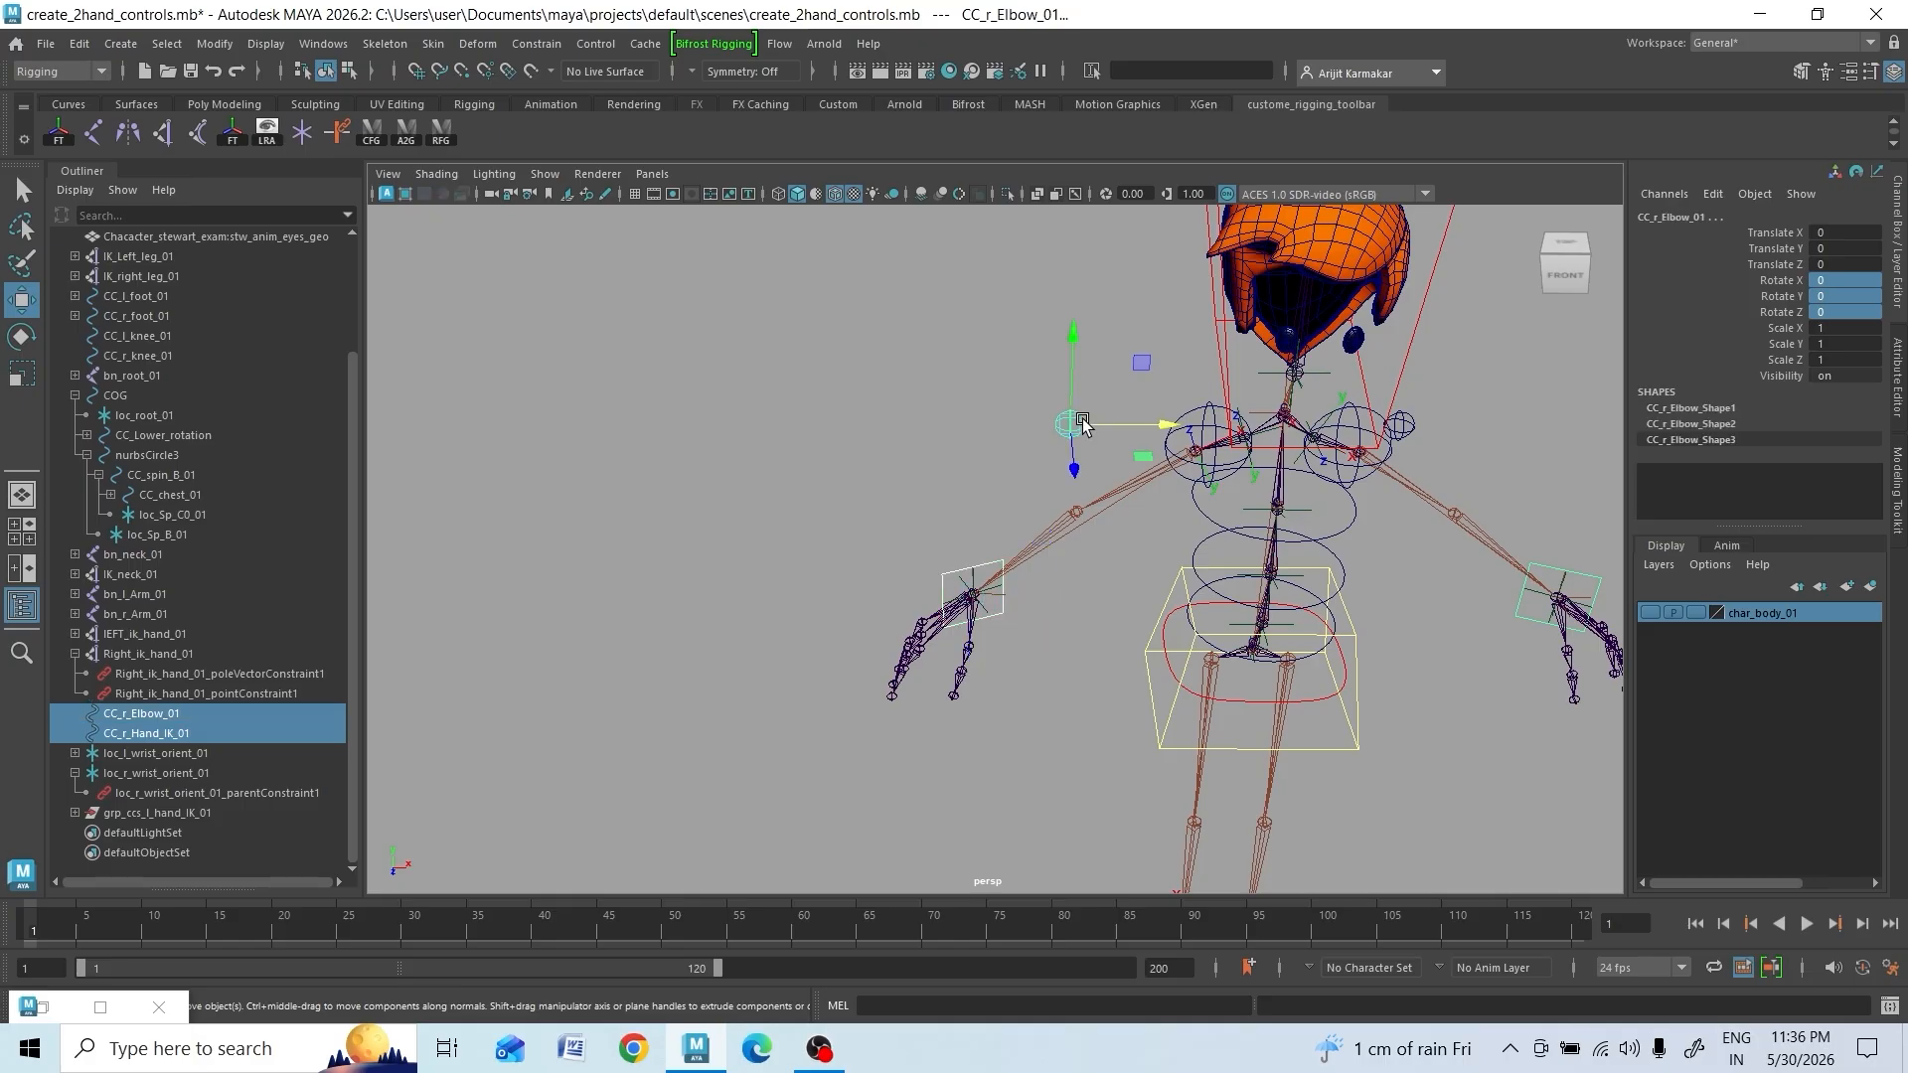
{"action": "left_click", "coordinate": [884, 1004]}
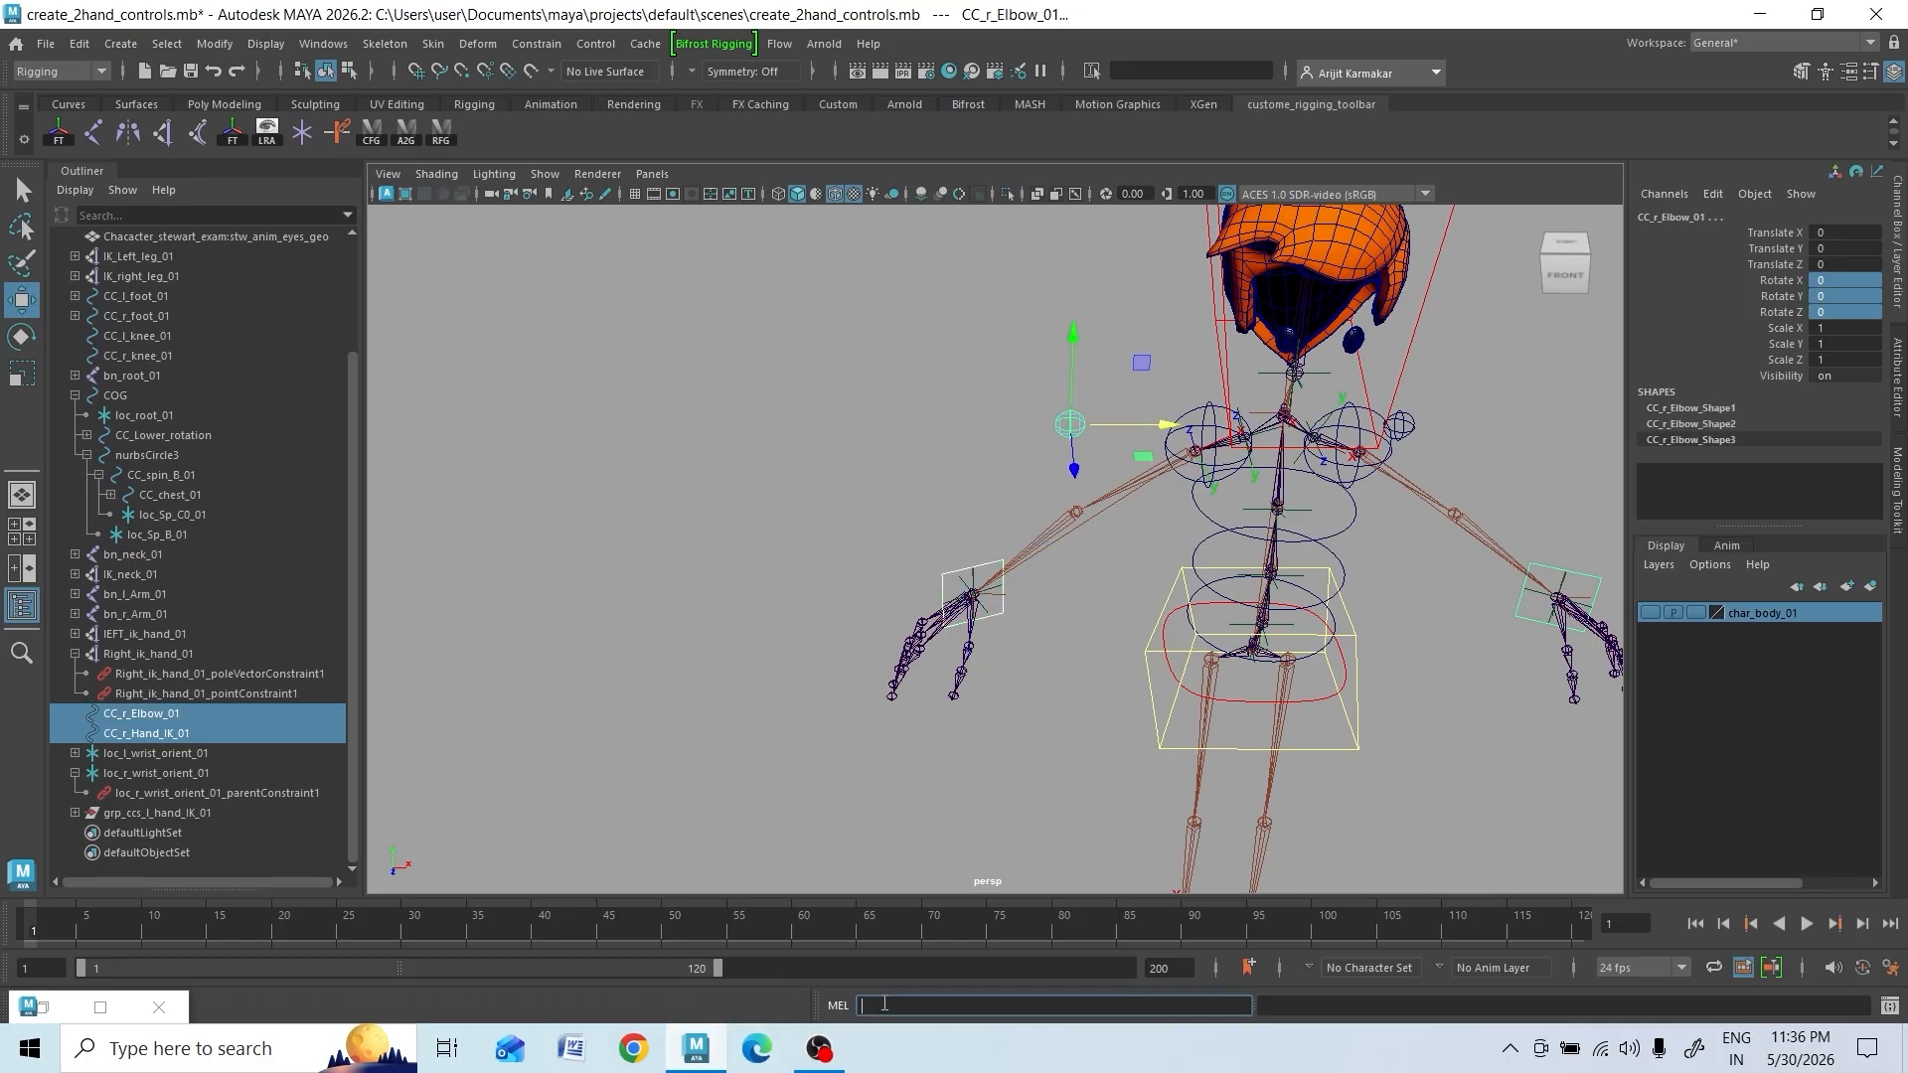
{"action": "type", "text": "group -n grp_ccs_r_hand_IK_01"}
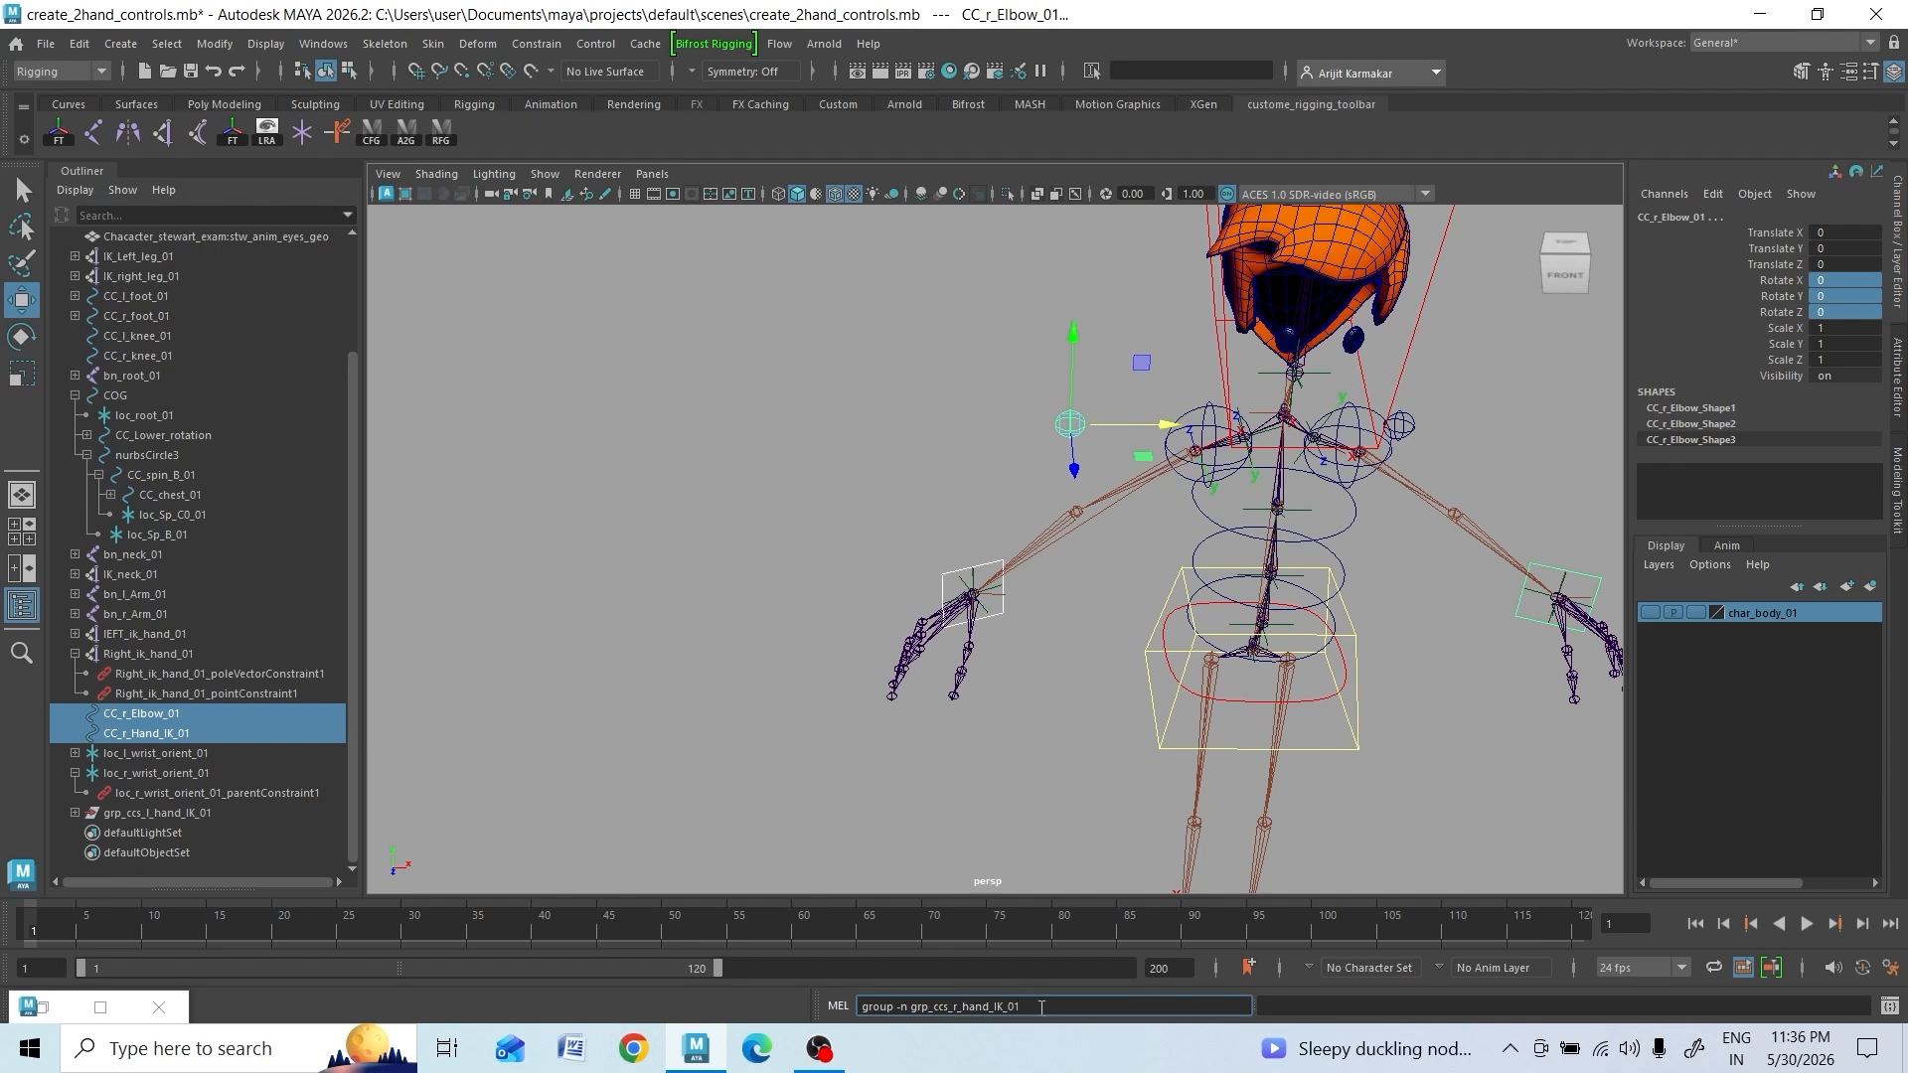
{"action": "key", "text": "Return"}
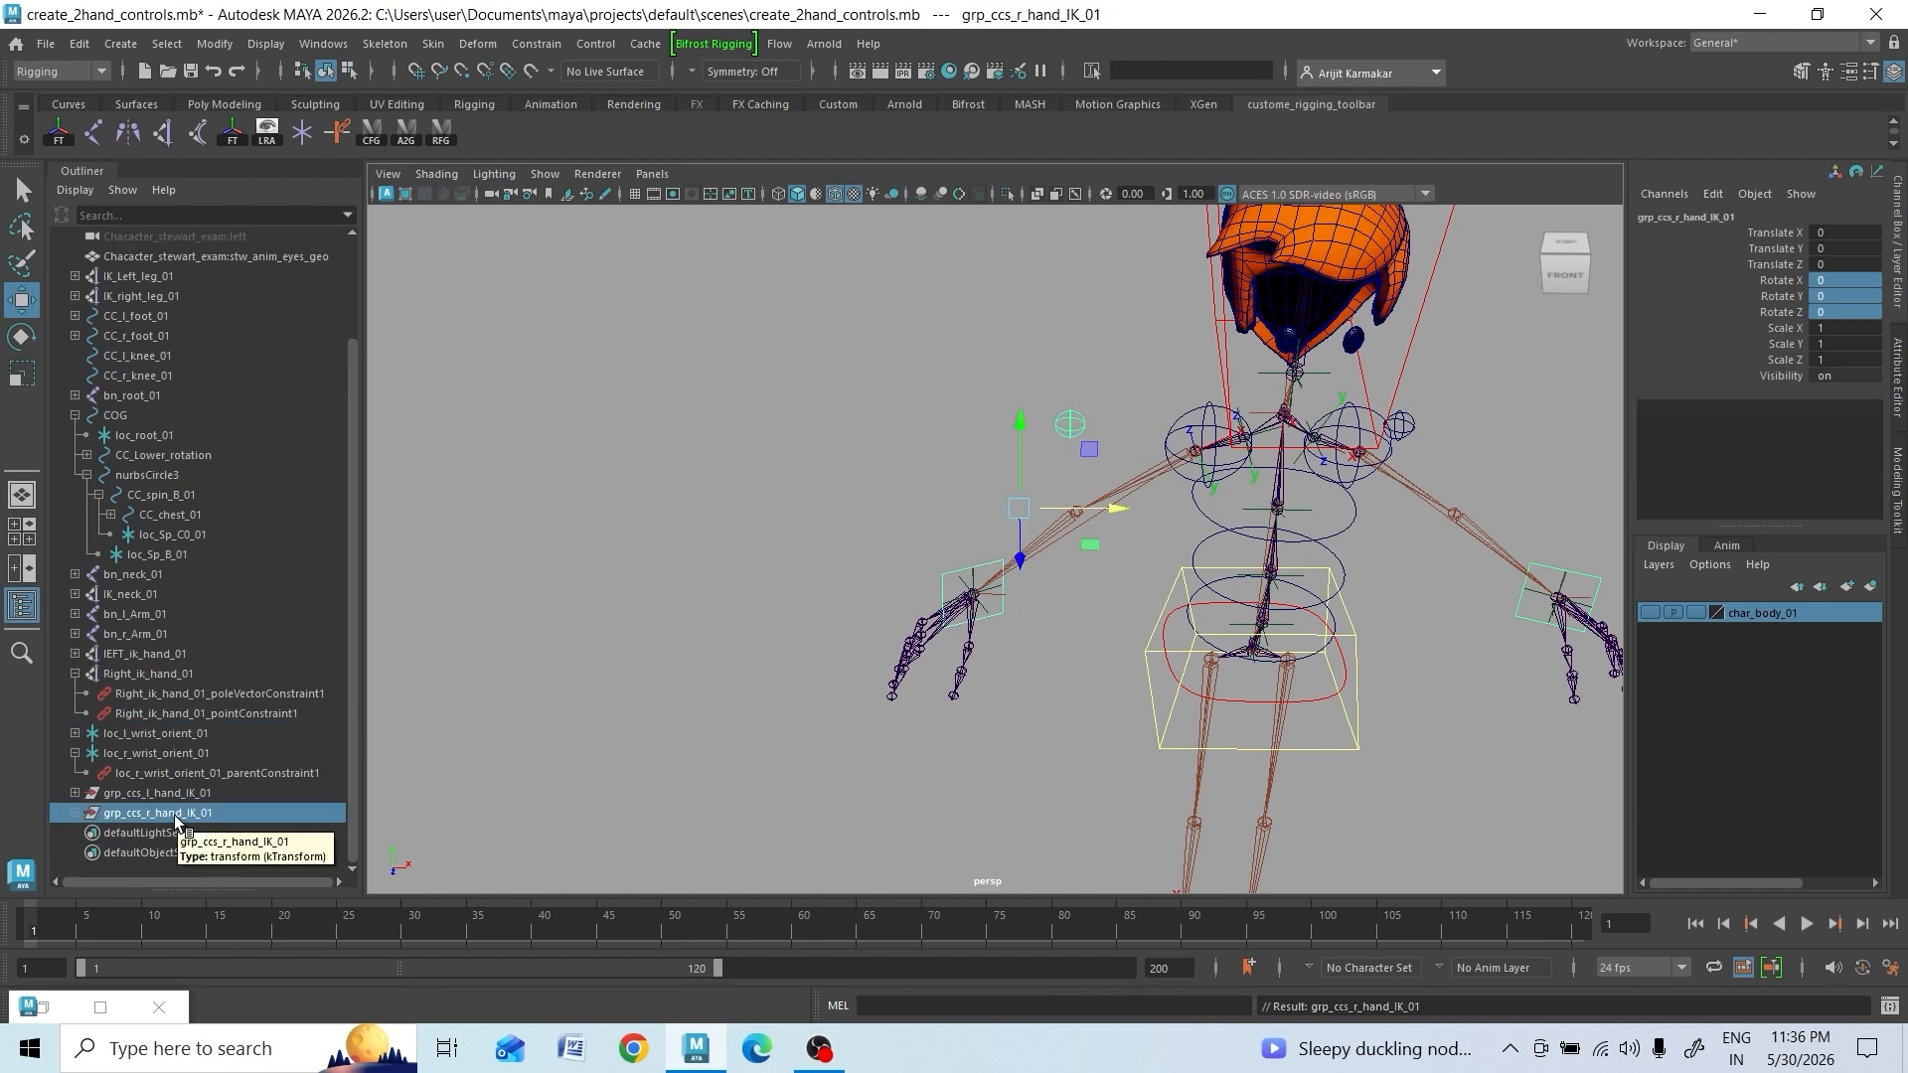
Parent-constrain the grp_ccs_r_hand_IK_01 group to the CC_chest_01 control
{"action": "left_click", "coordinate": [1216, 524]}
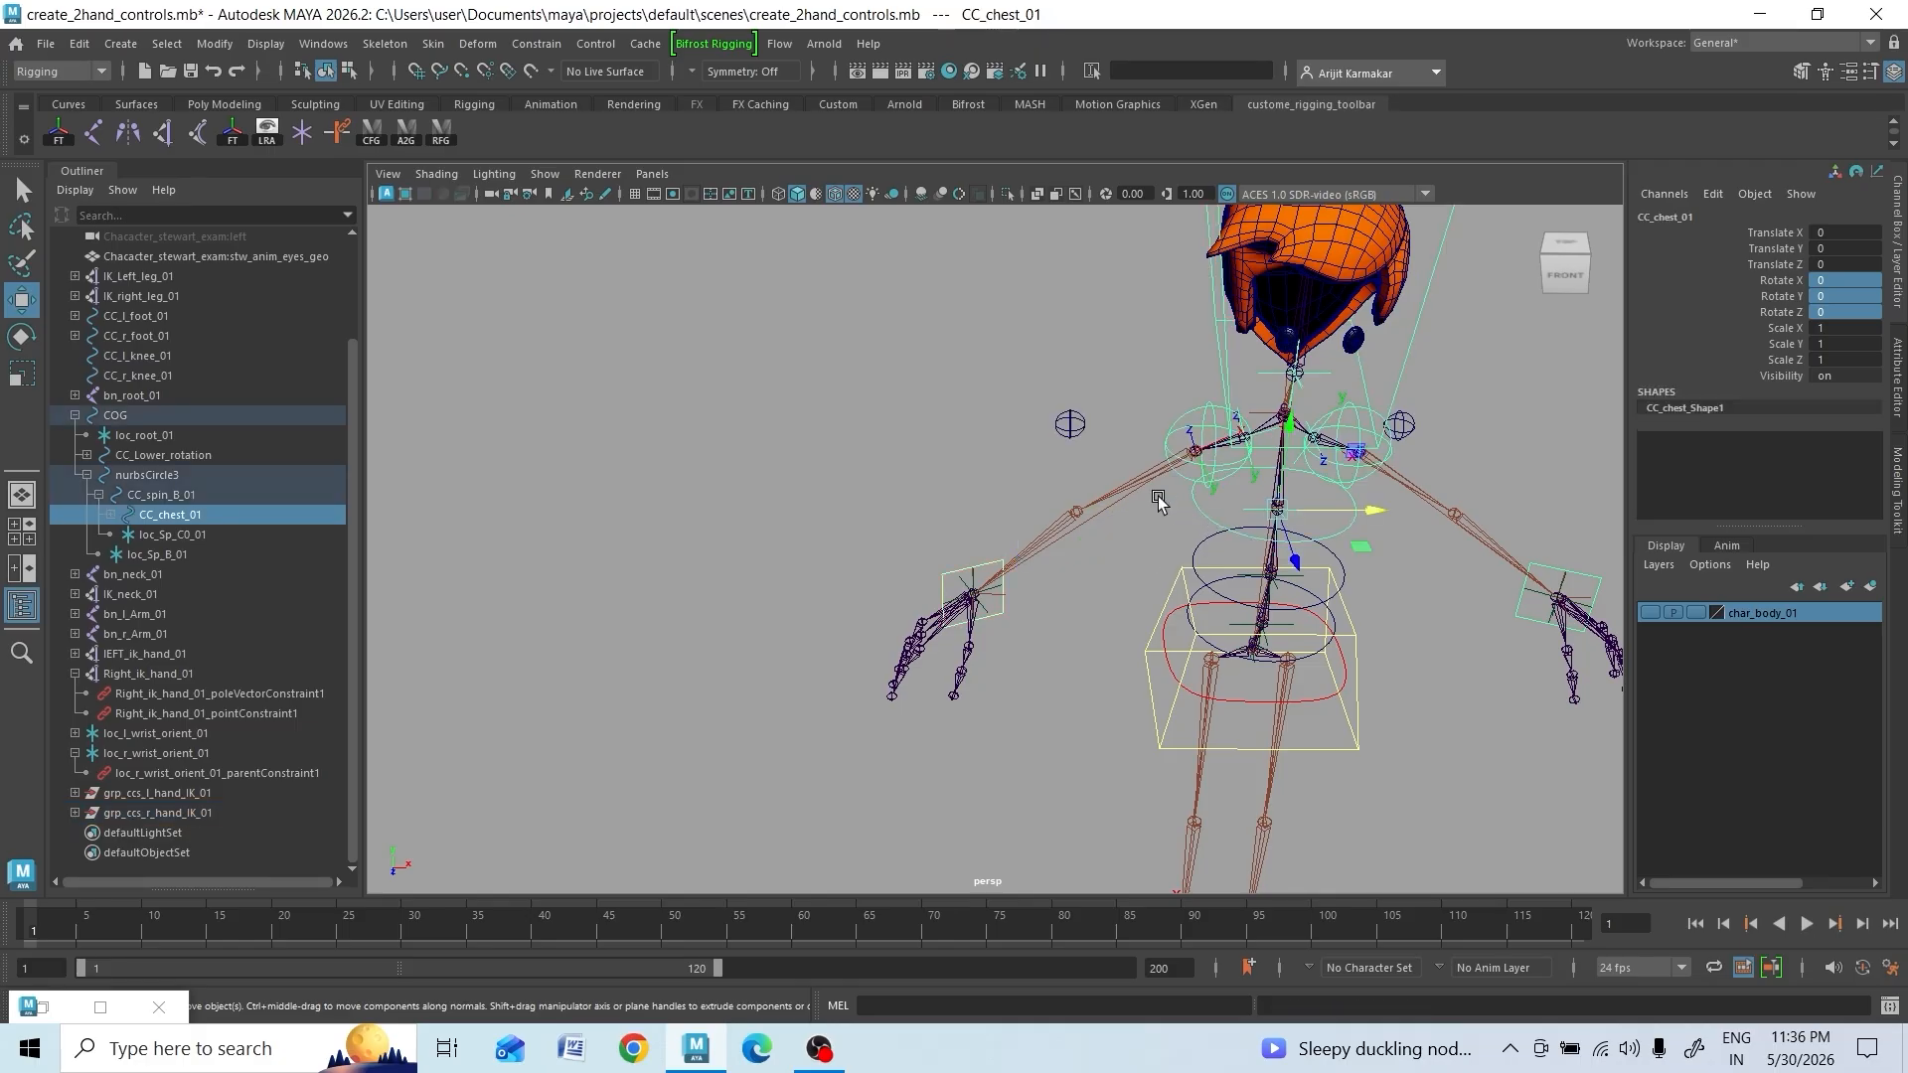
{"action": "left_click", "coordinate": [161, 813], "text": "ctrl"}
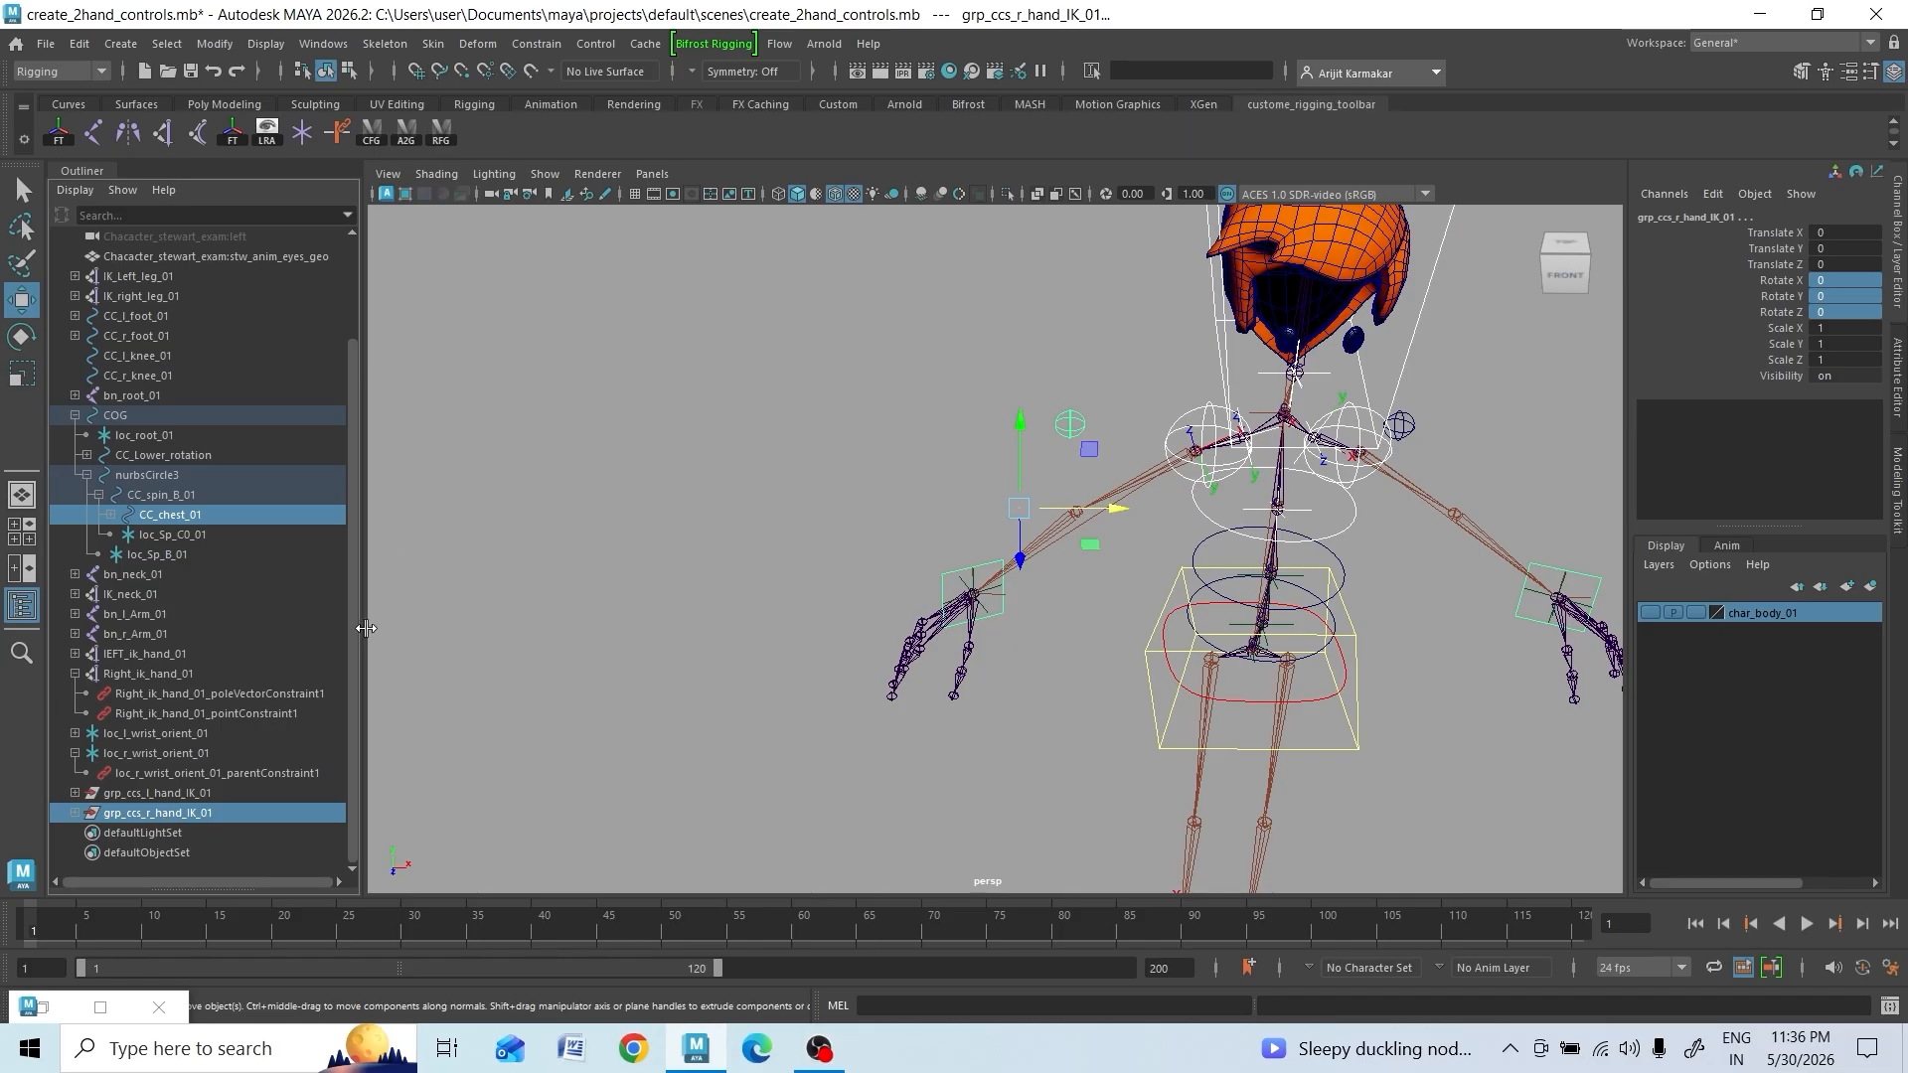
{"action": "left_click", "coordinate": [532, 45]}
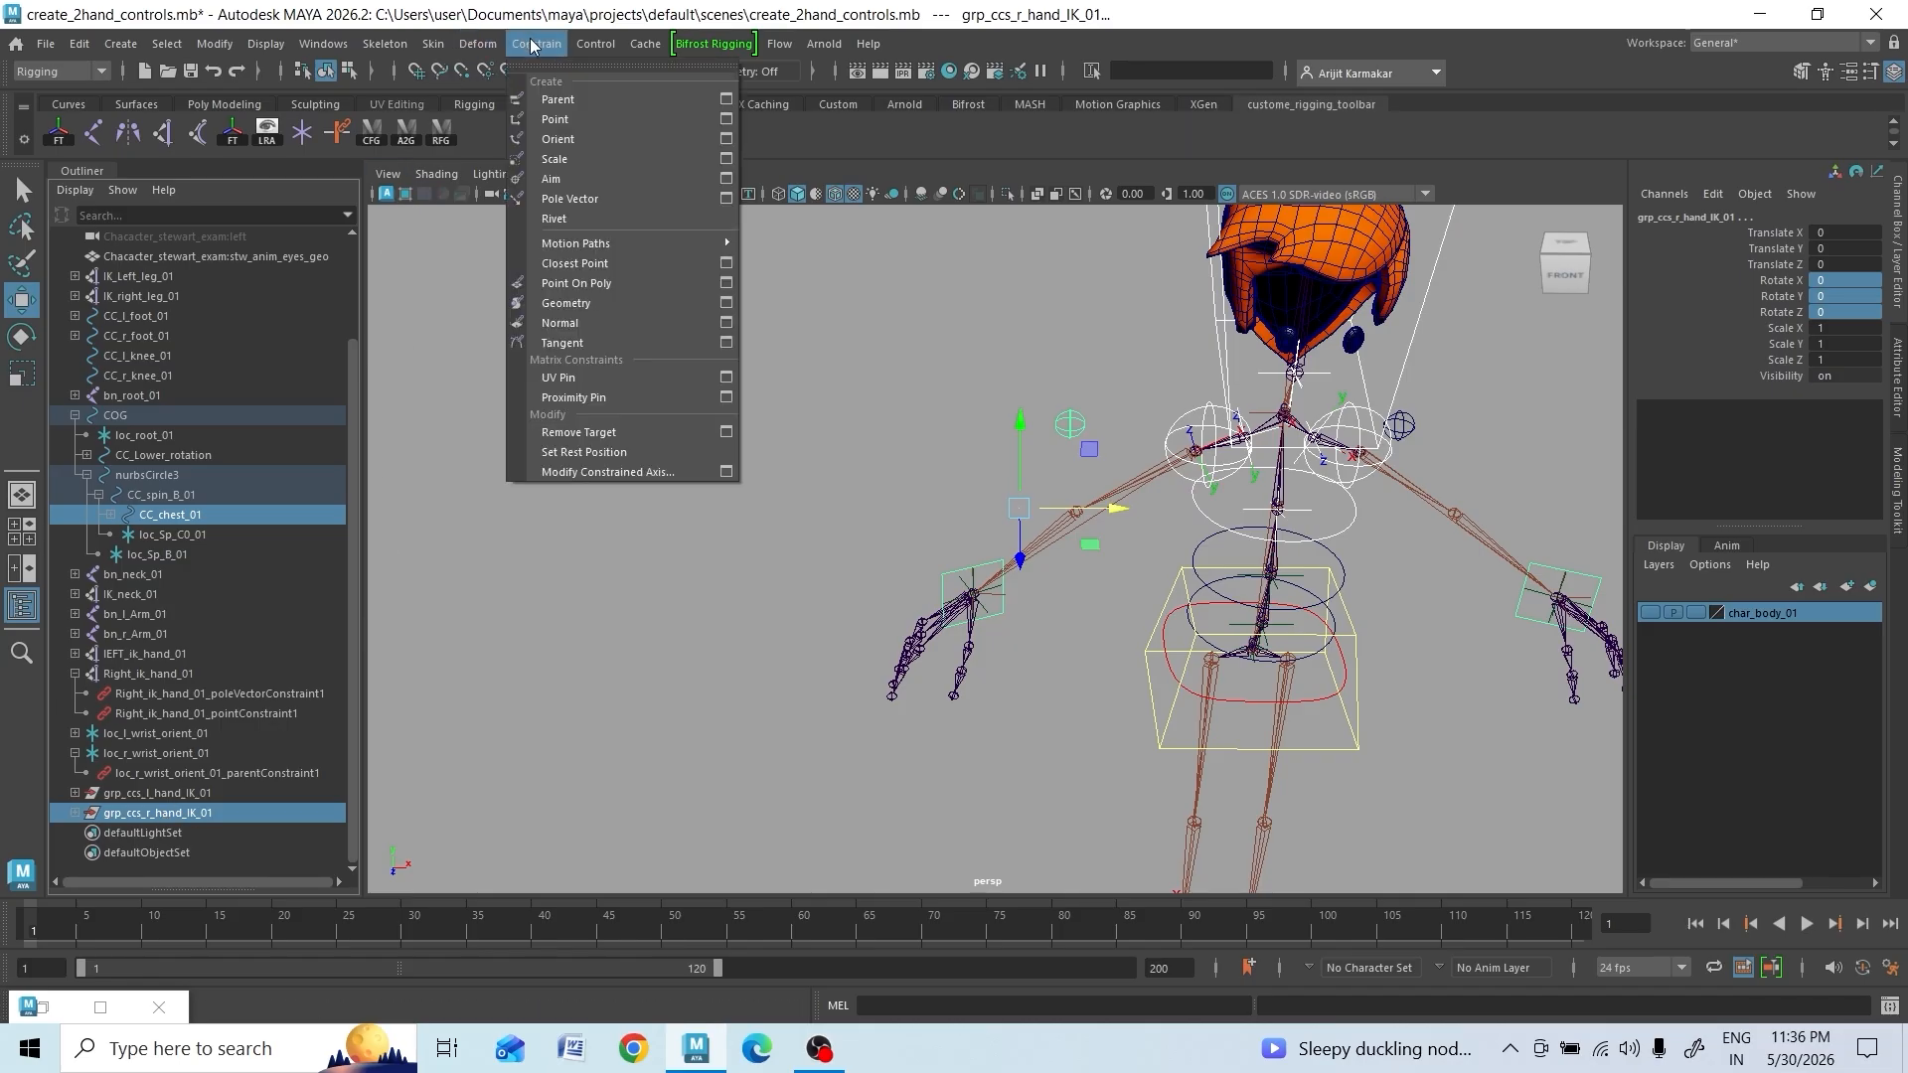
{"action": "left_click", "coordinate": [574, 98]}
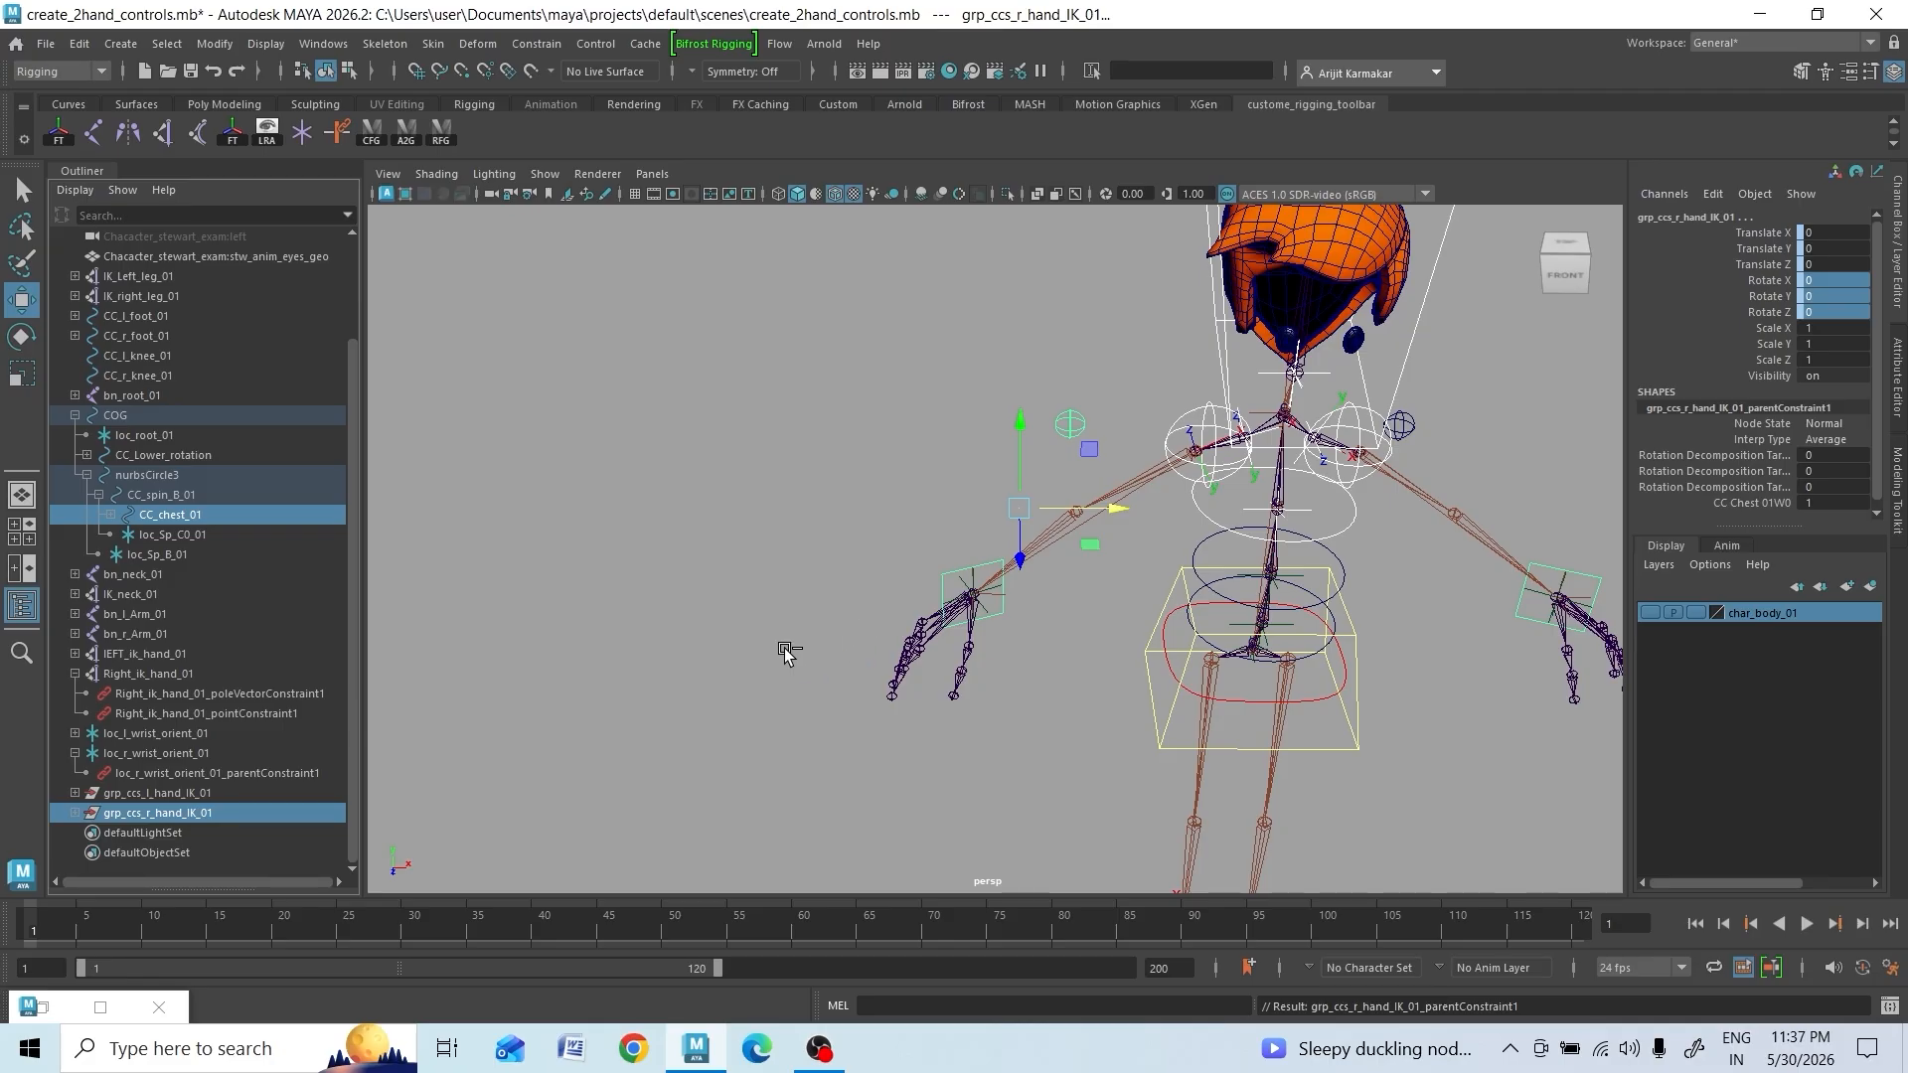
Key the Translate and Rotate X, Y and Z channels of grp_ccs_r_hand_IK_01 to add a Blend Parent attribute
{"action": "middle_click_drag", "start_coordinate": [757, 641], "coordinate": [703, 587], "text": "alt"}
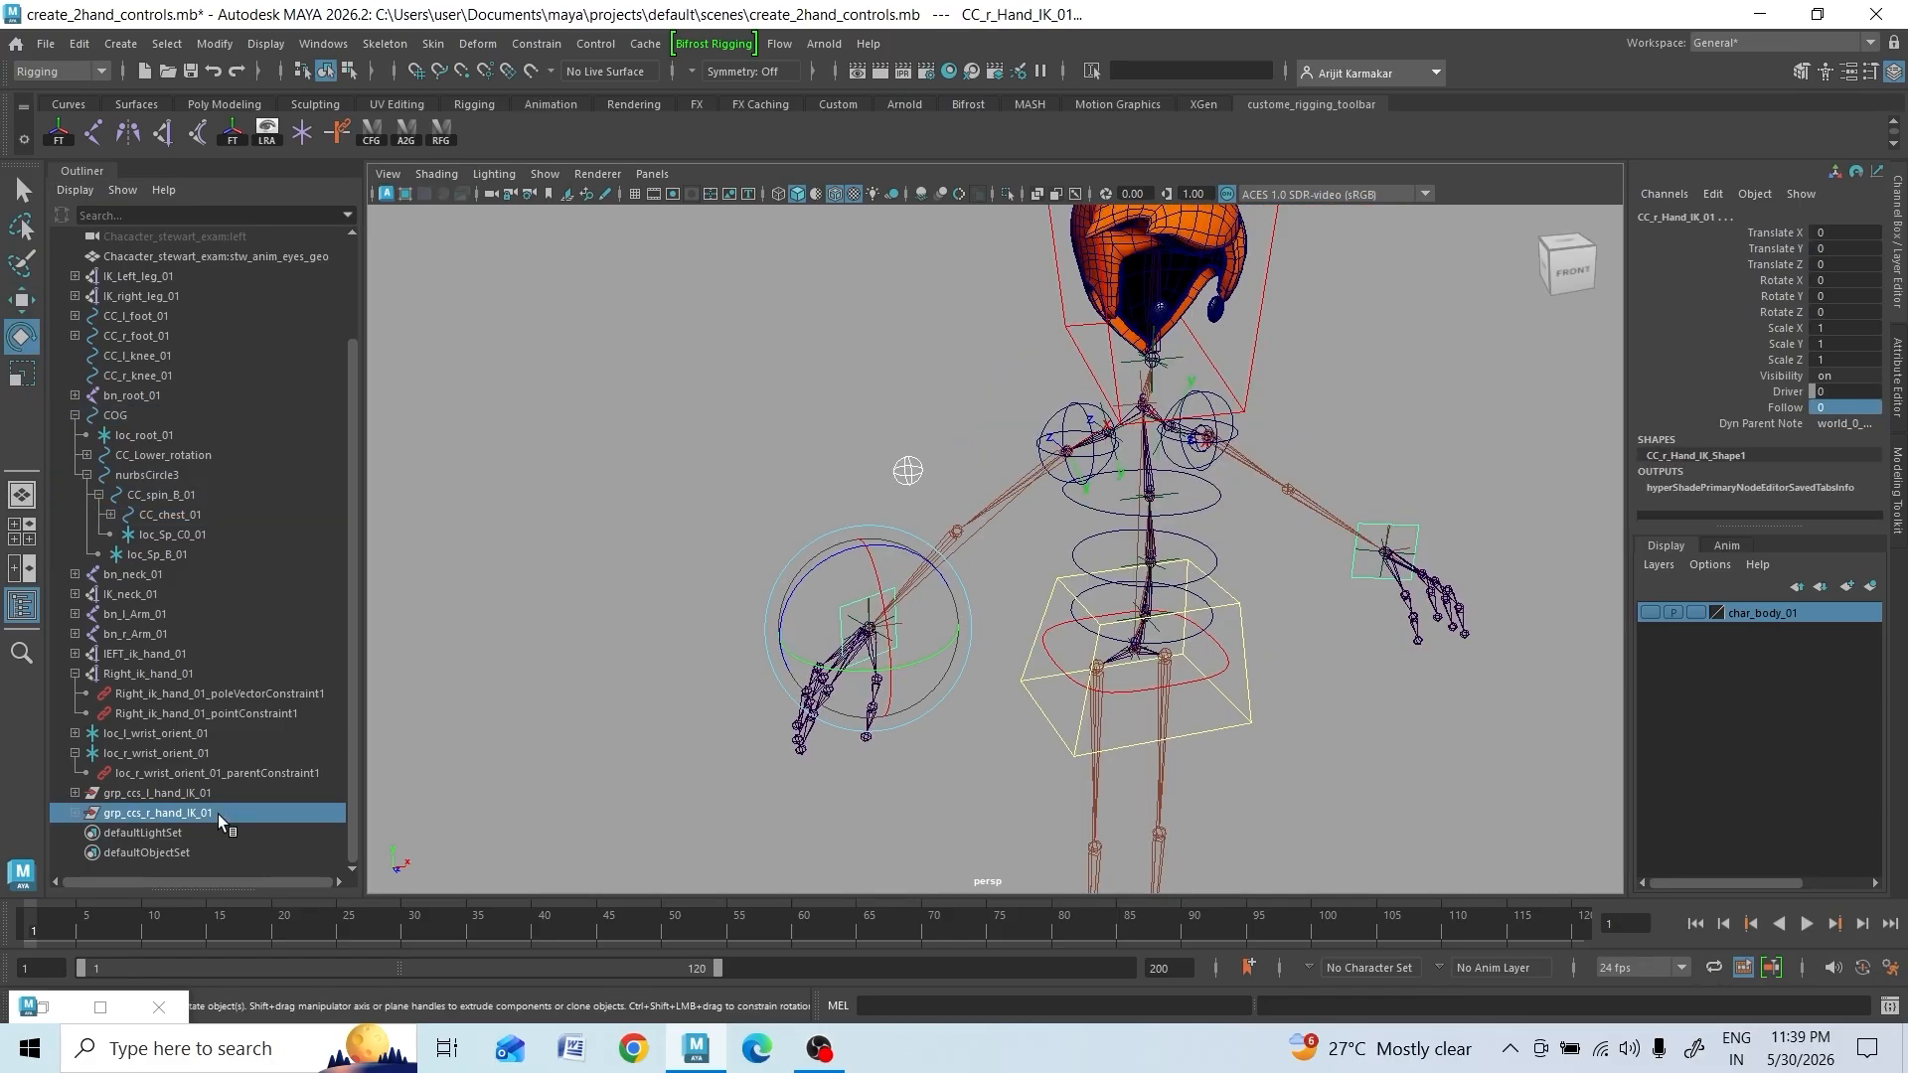
{"action": "left_click", "coordinate": [218, 814]}
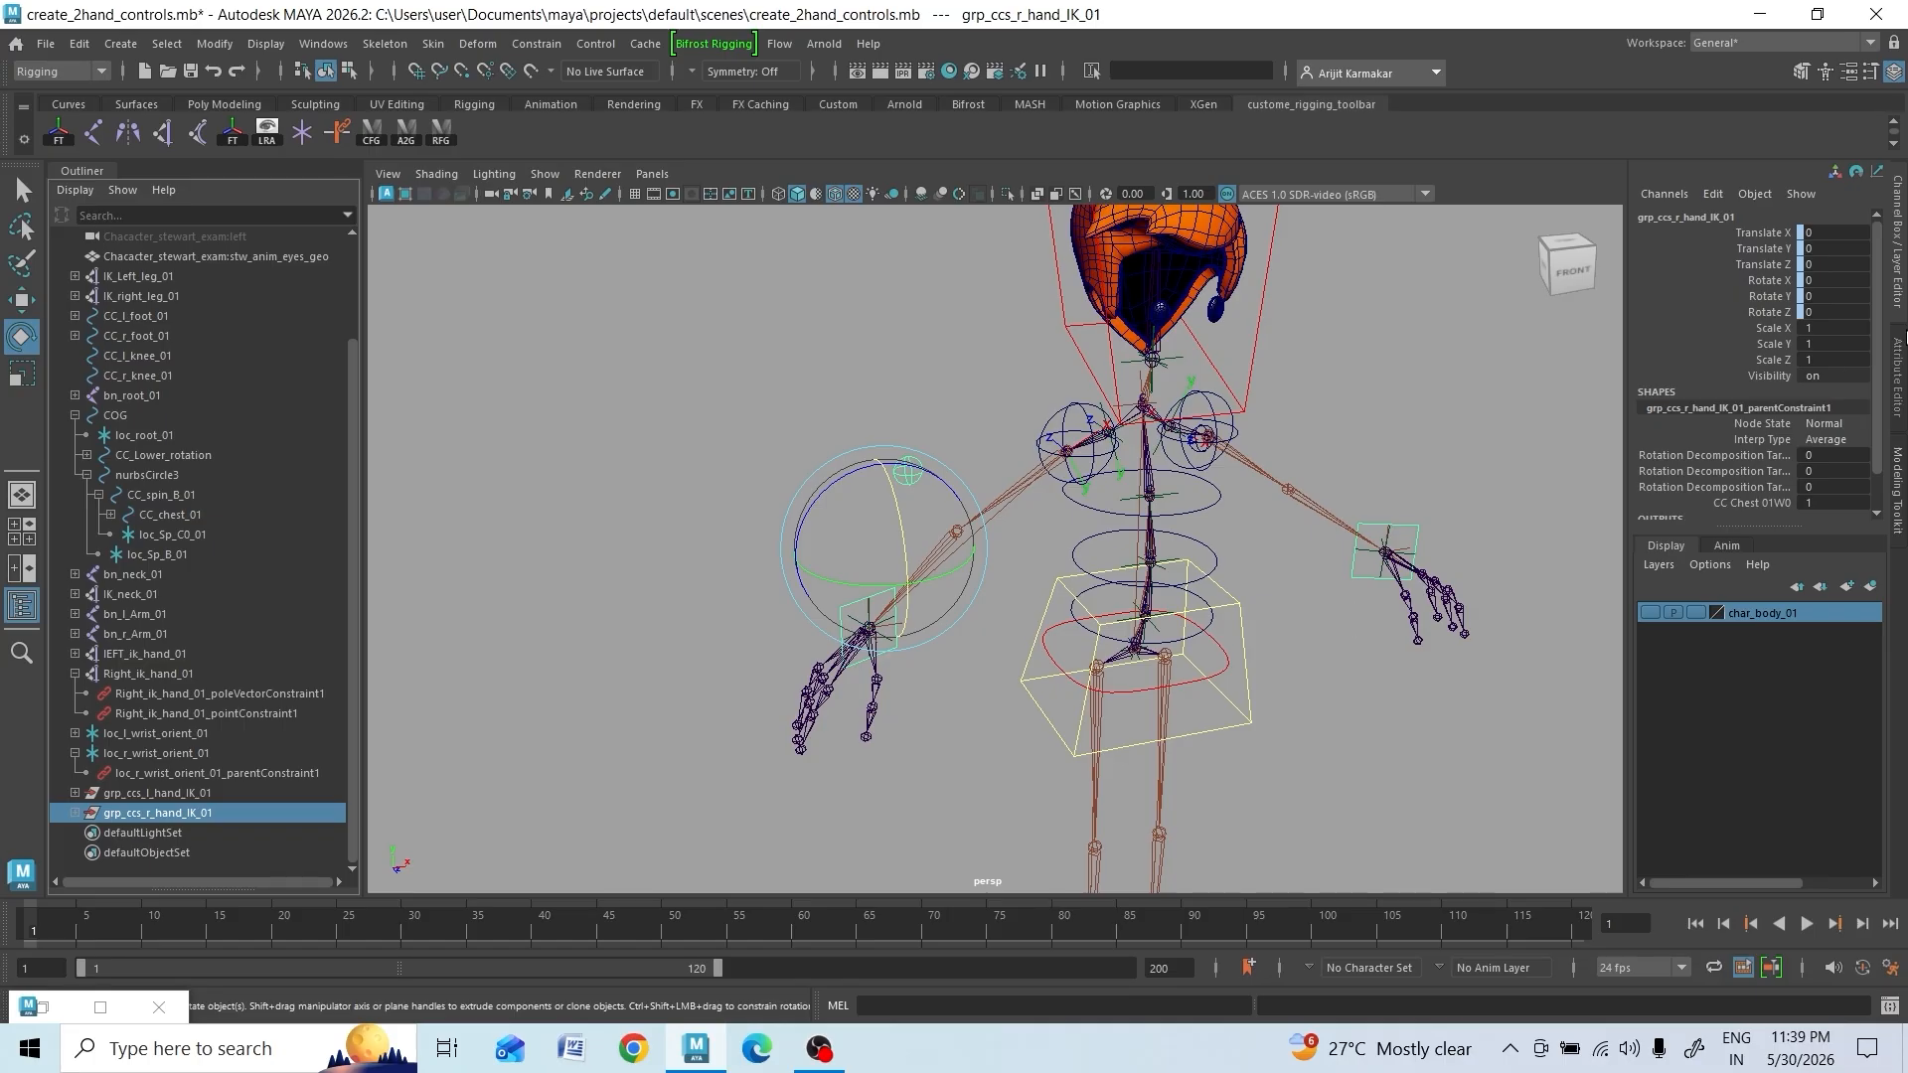
{"action": "left_click_drag", "start_coordinate": [1763, 234], "coordinate": [1749, 314]}
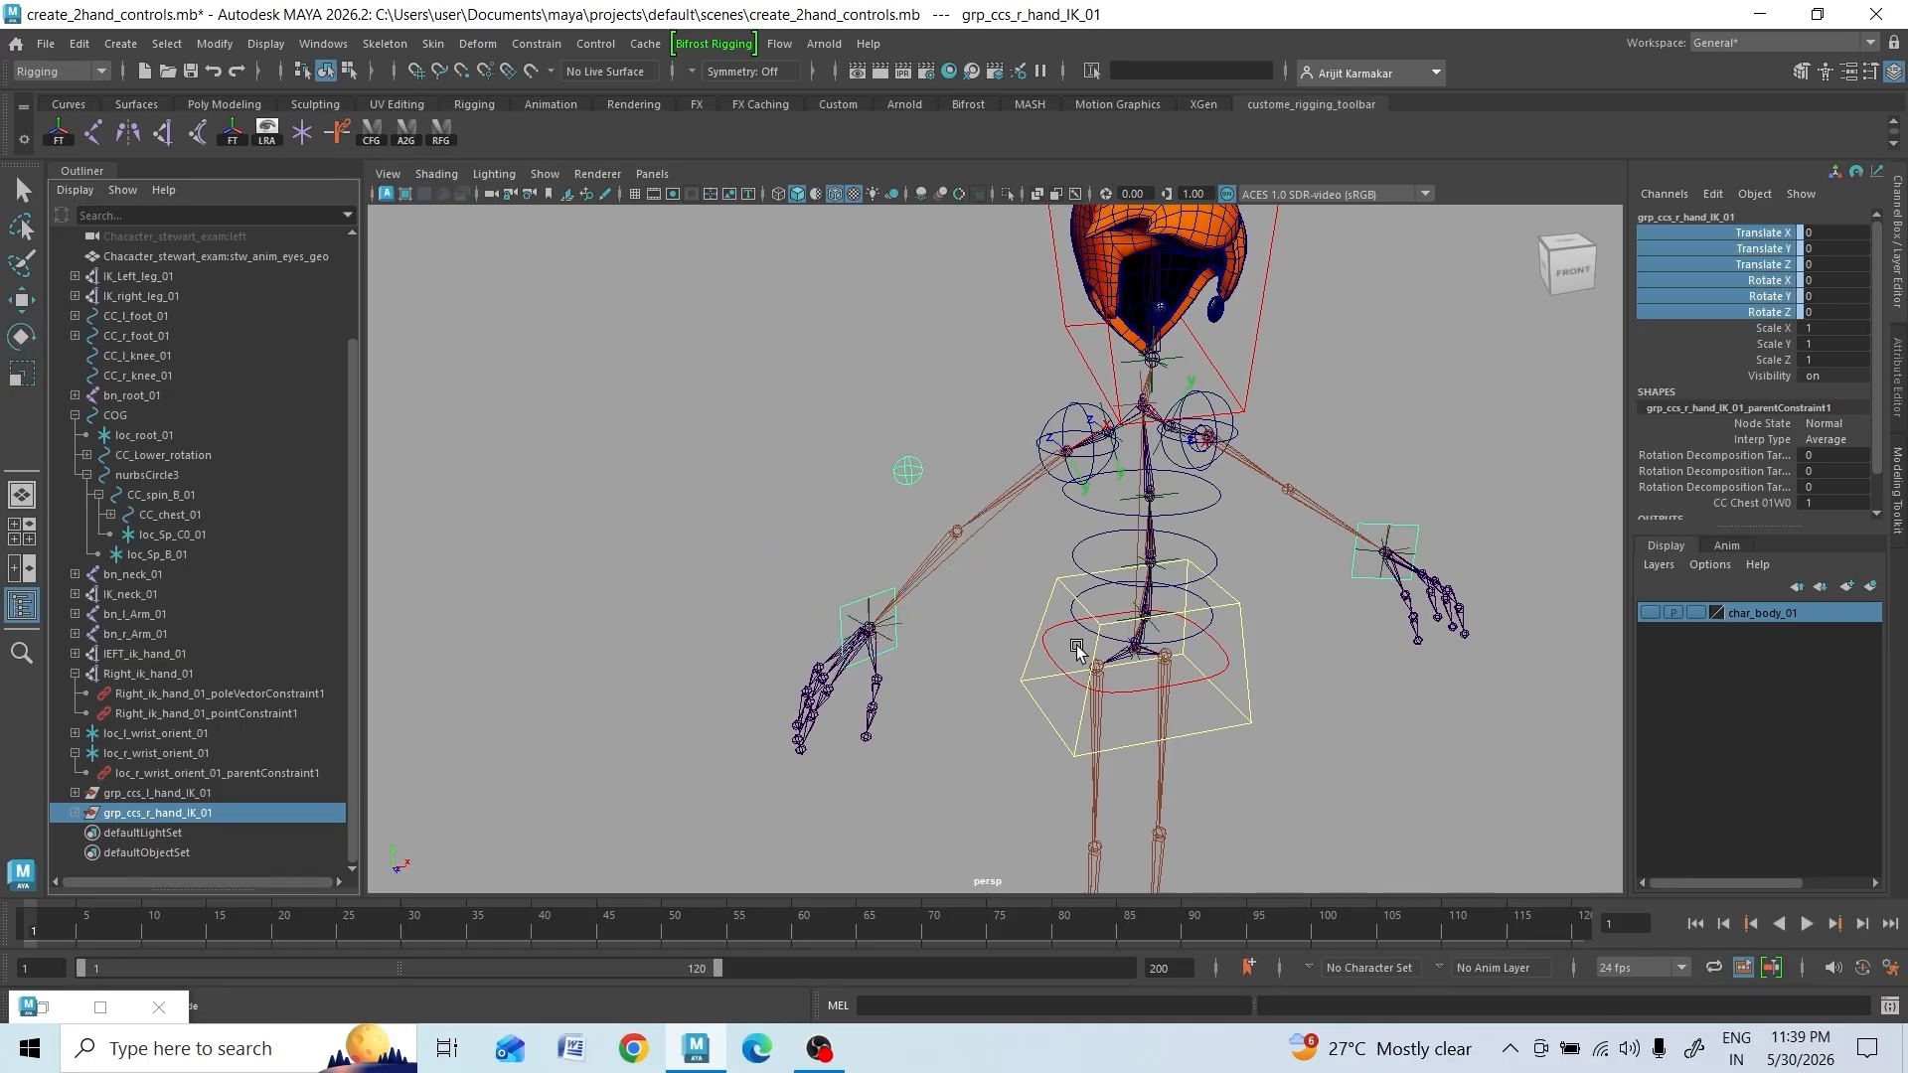
{"action": "key", "text": "s"}
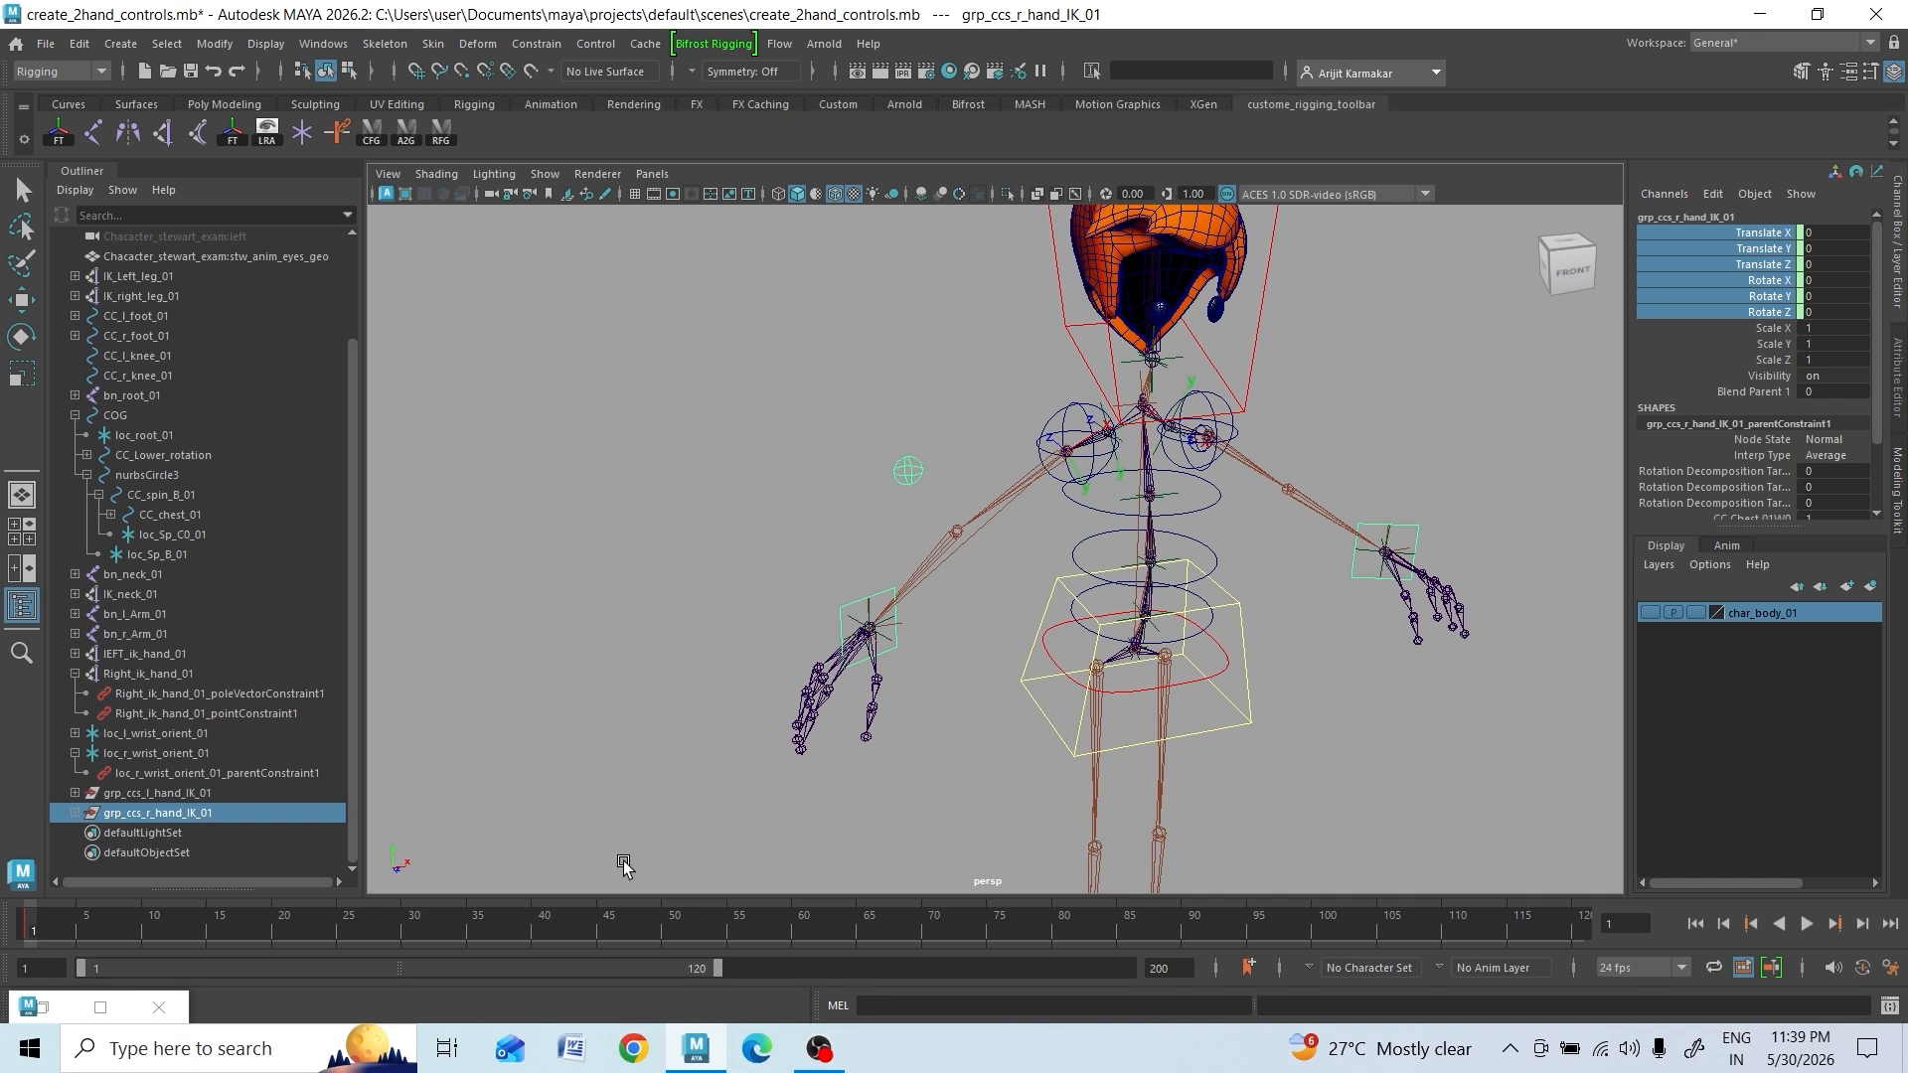
Restore the Hypershade window, select the CC_r_Hand_IK_01 control and enlarge the window to expose its node graph
{"action": "left_click", "coordinate": [44, 1008]}
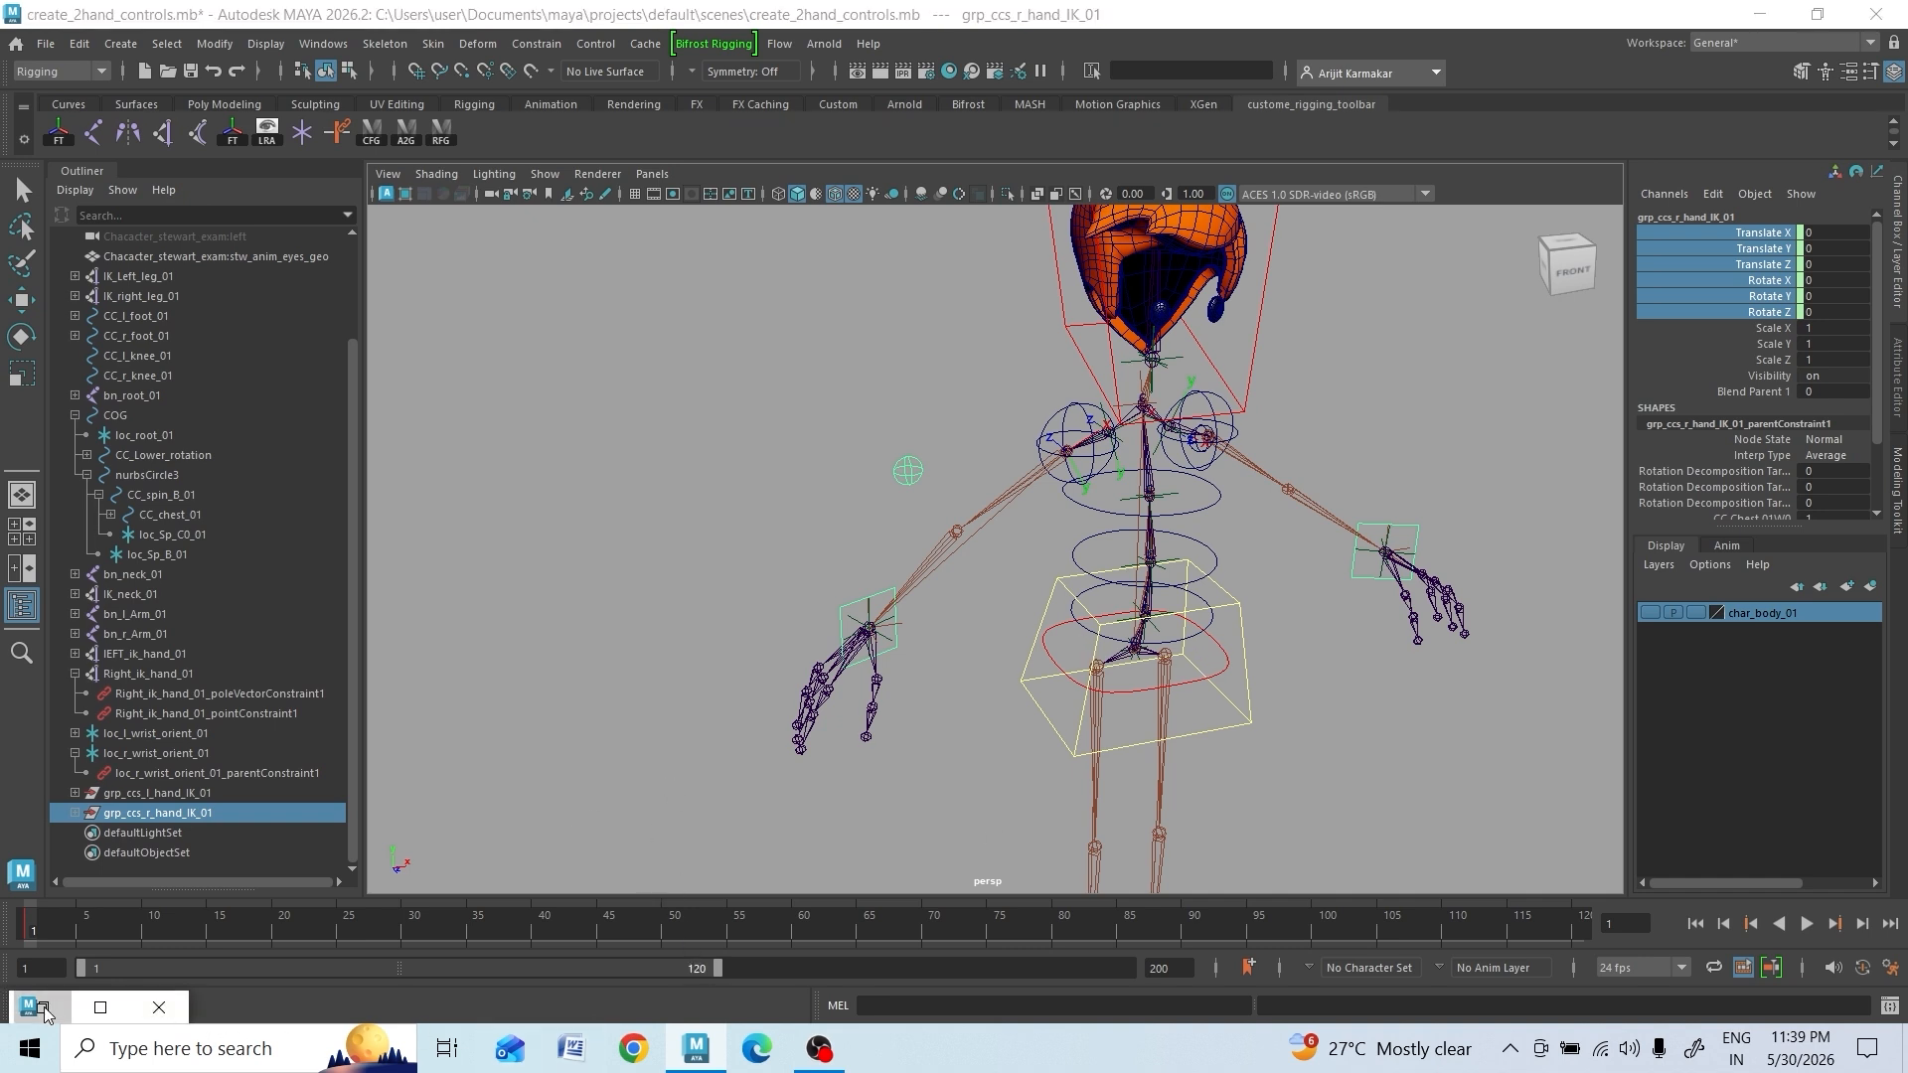
{"action": "left_click", "coordinate": [43, 1008]}
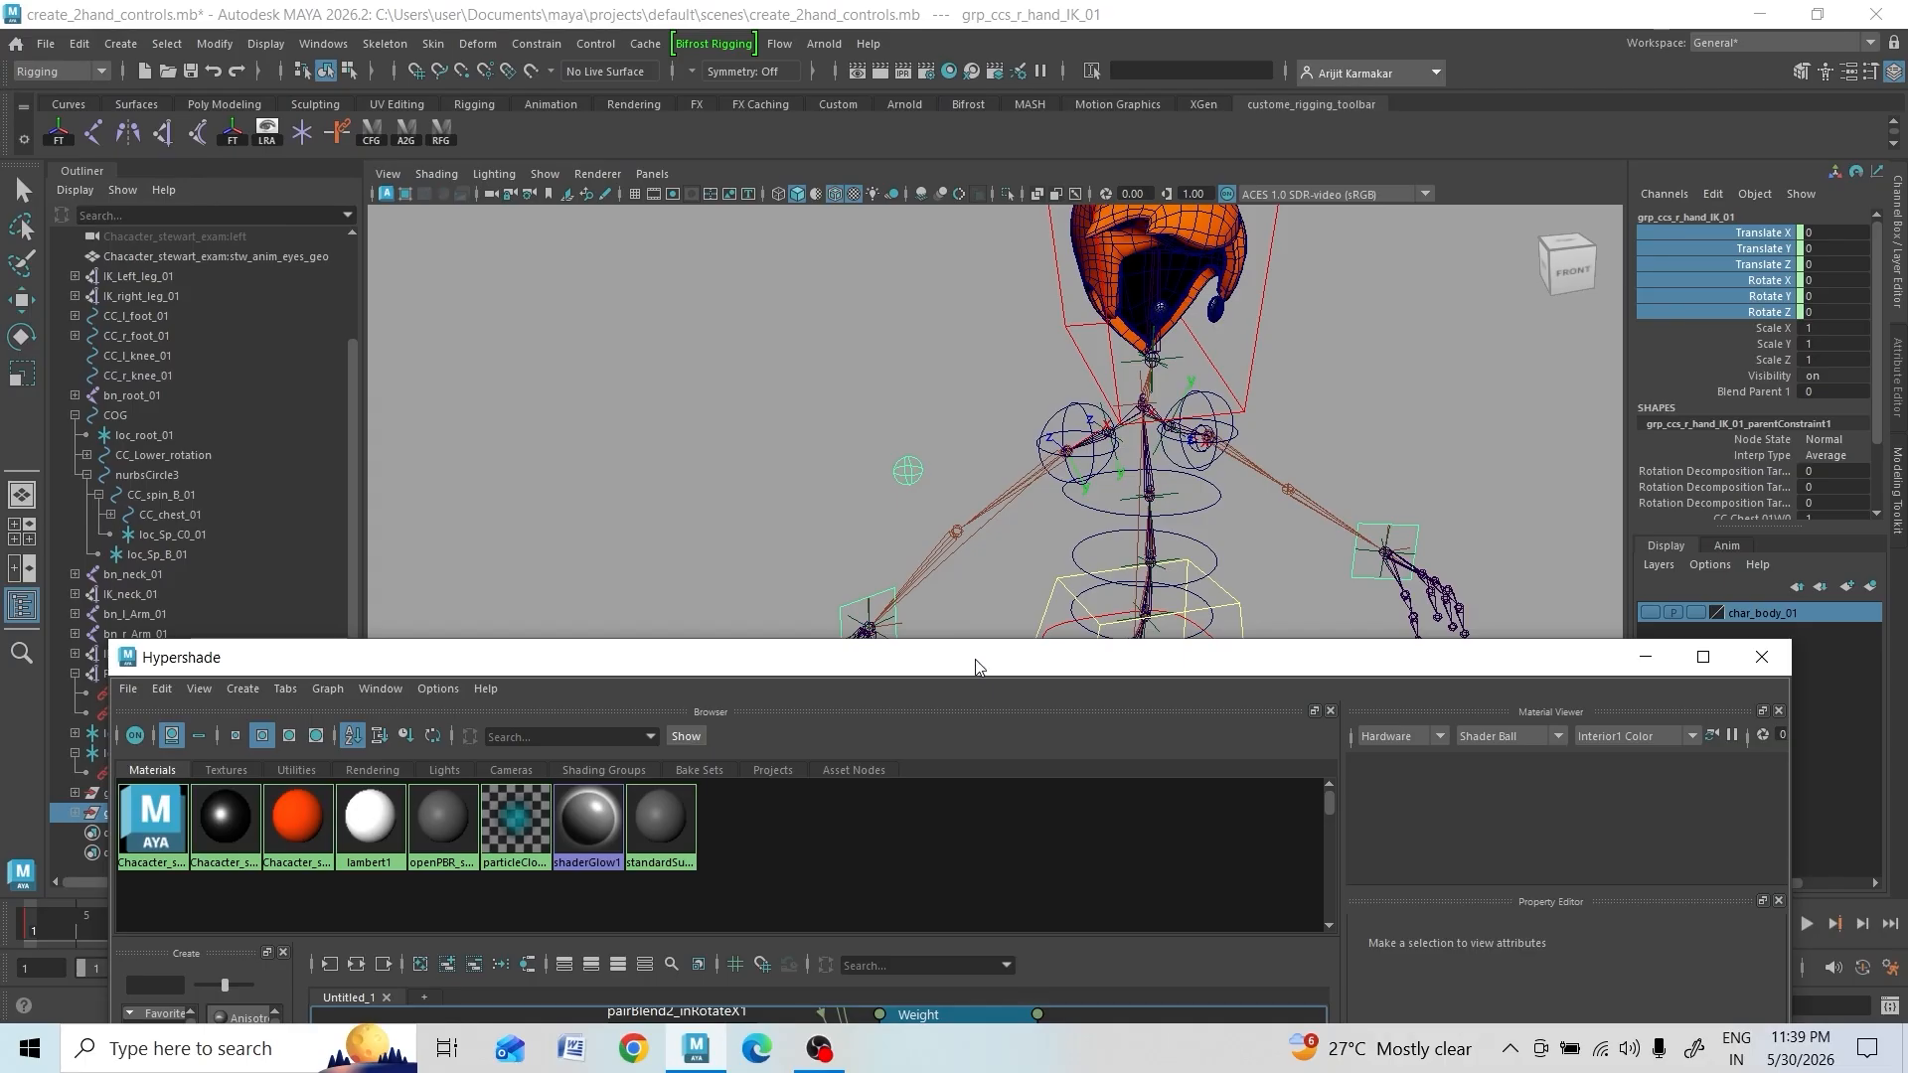
{"action": "left_click_drag", "start_coordinate": [975, 666], "coordinate": [1208, 821]}
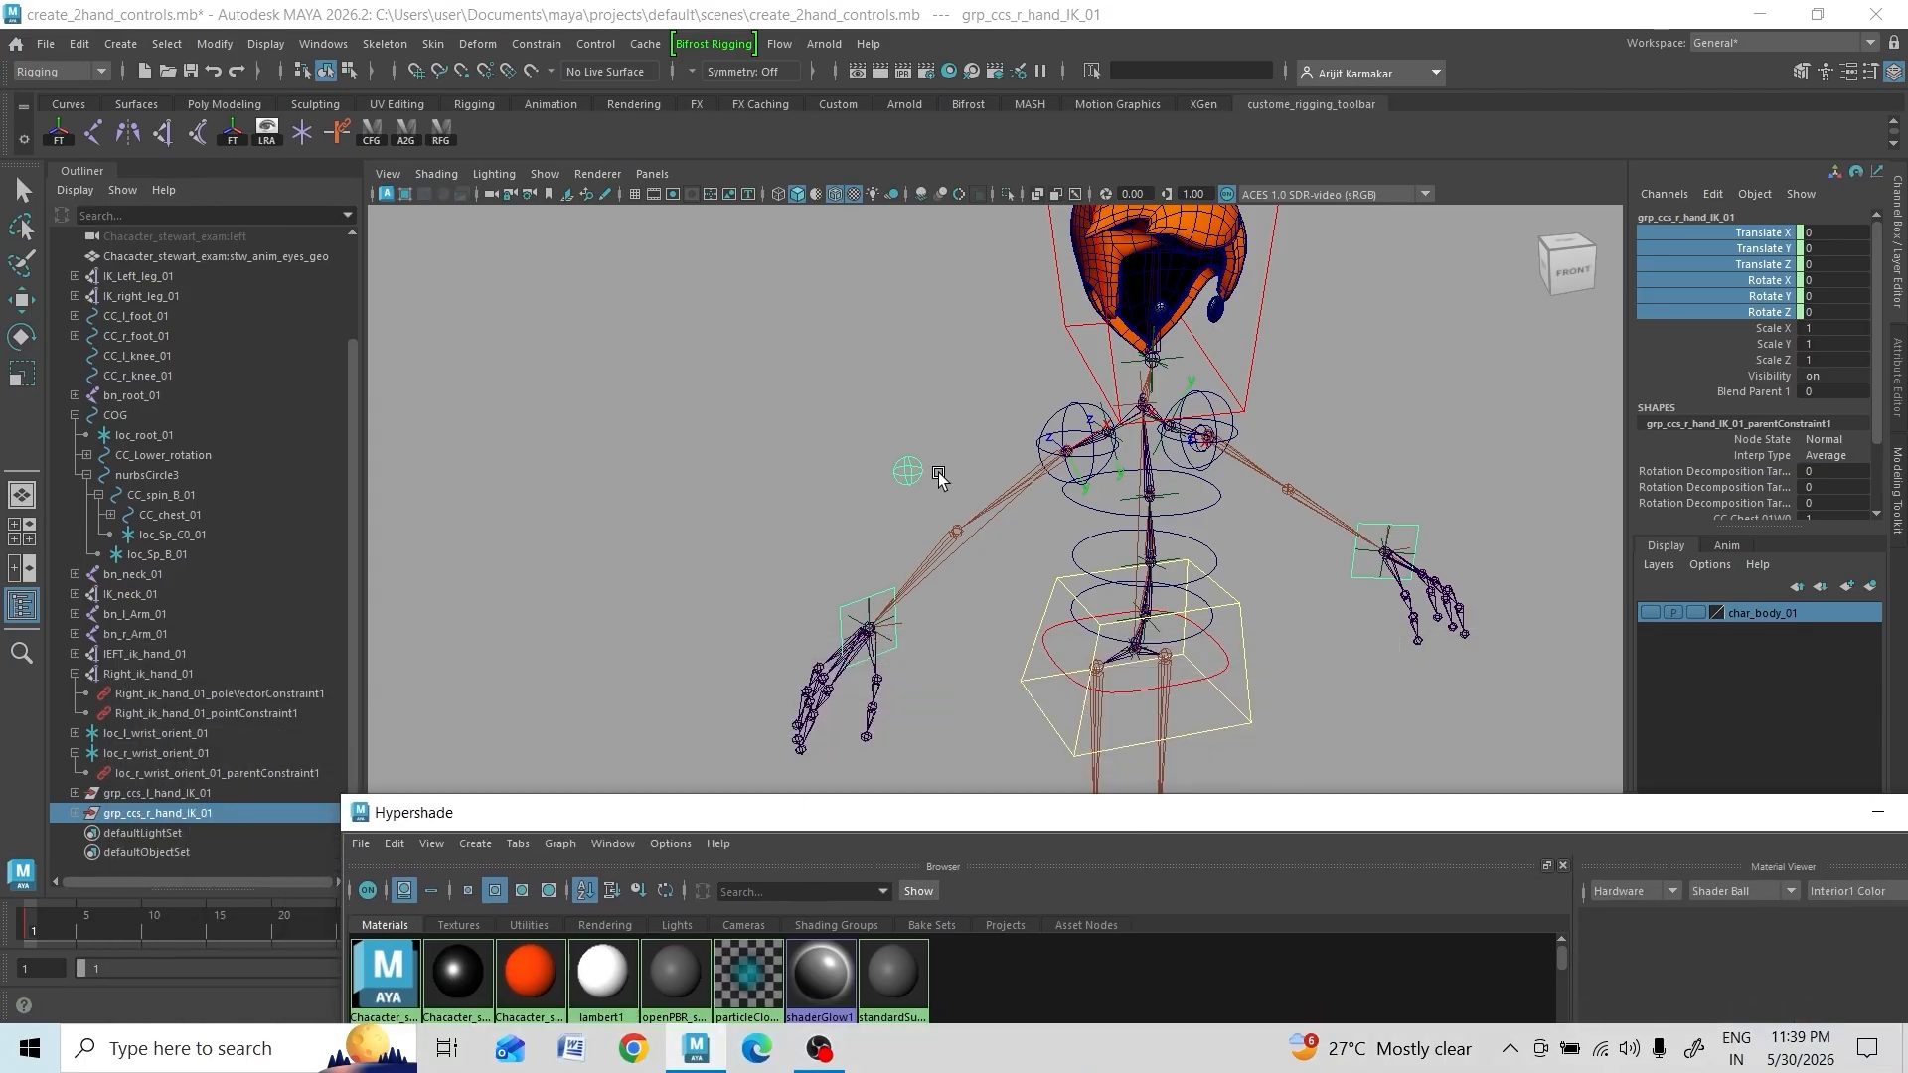
{"action": "left_click", "coordinate": [877, 593]}
{"action": "left_click", "coordinate": [877, 593]}
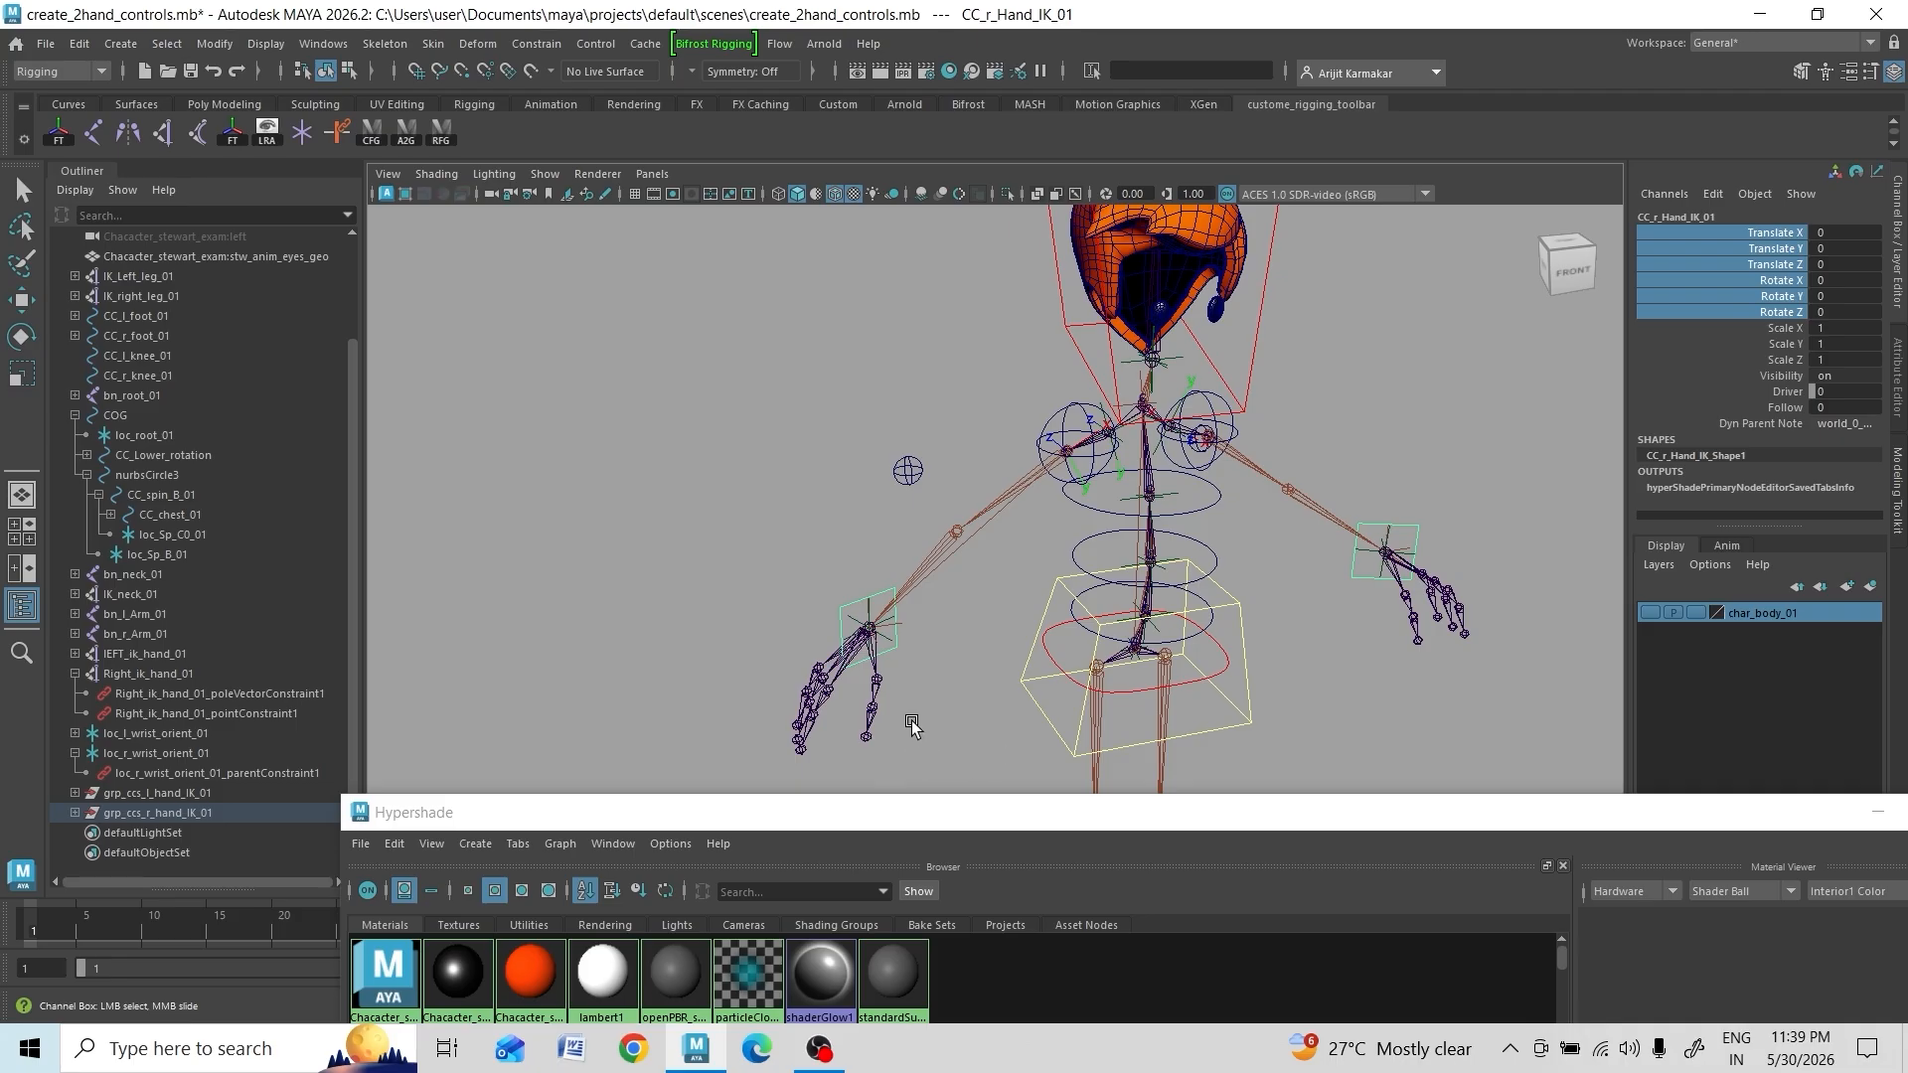
{"action": "left_click_drag", "start_coordinate": [945, 812], "coordinate": [1424, 239]}
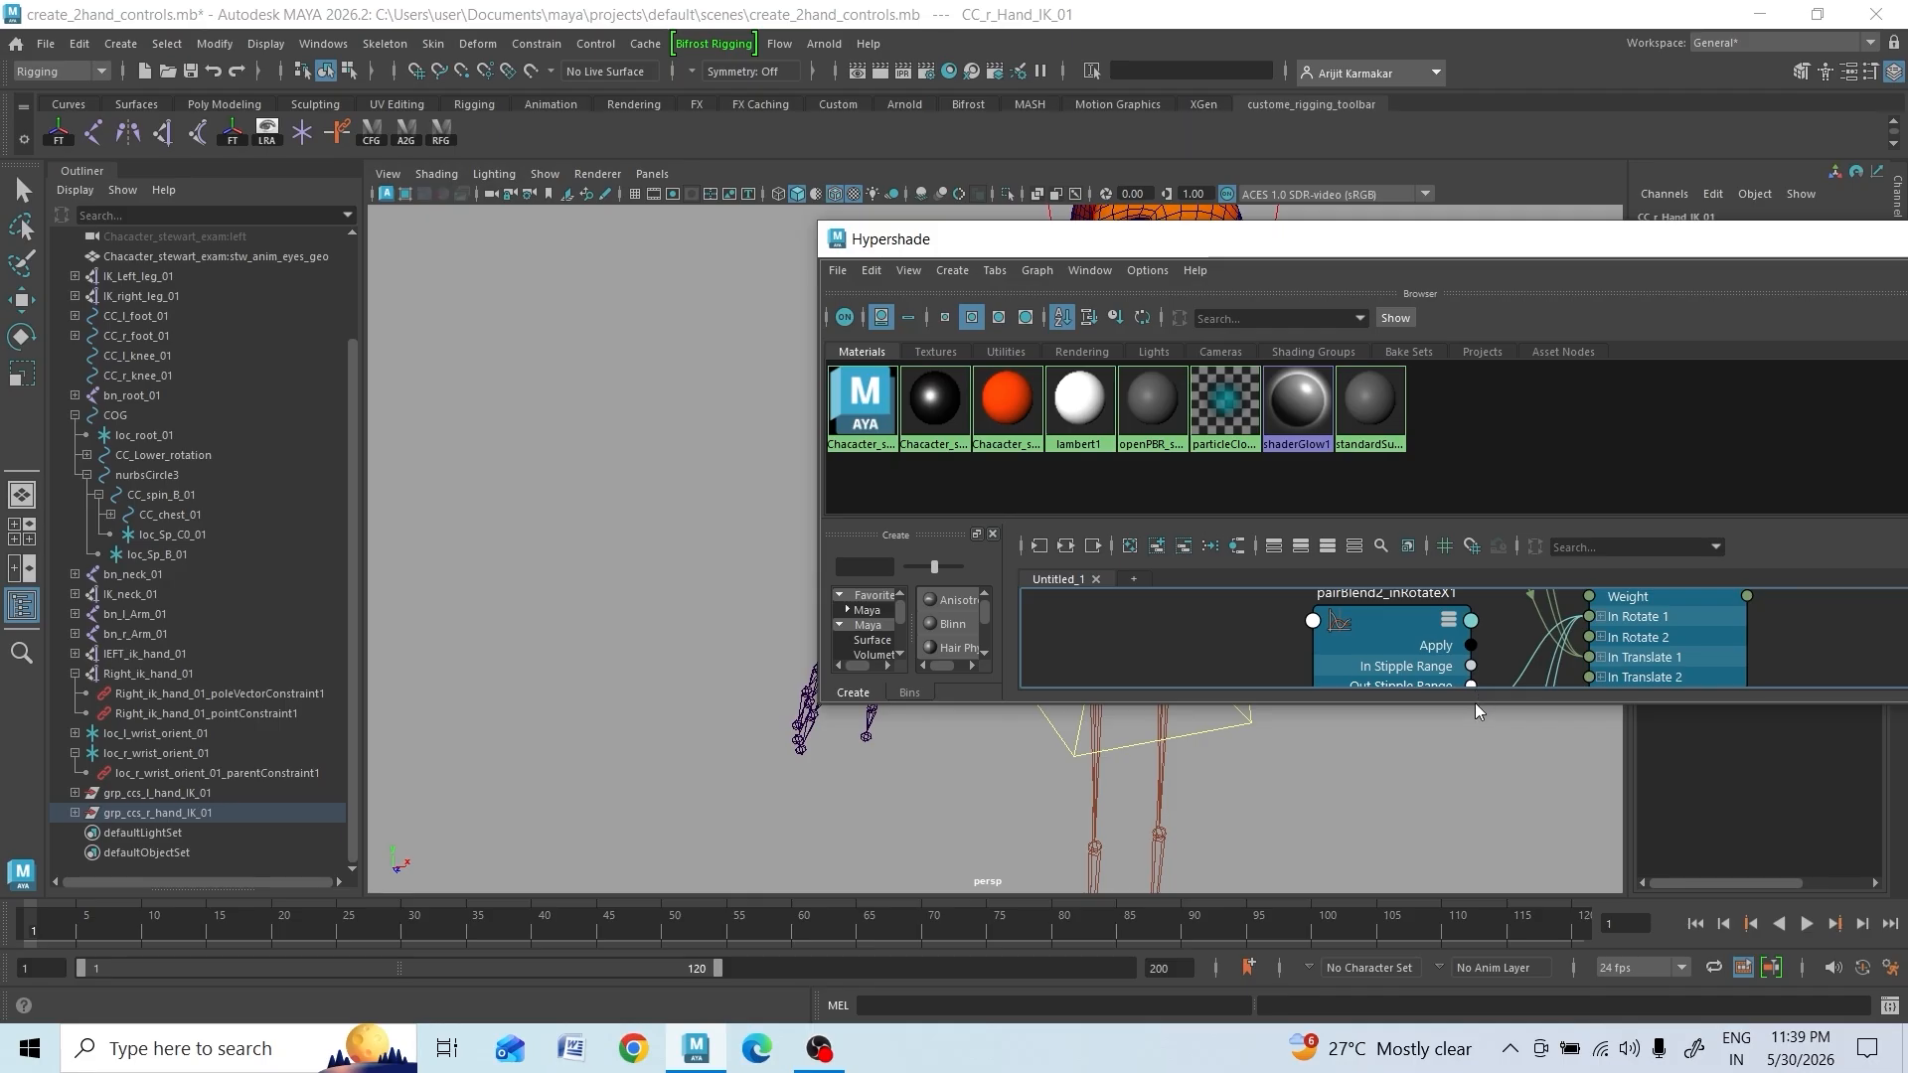
{"action": "left_click_drag", "start_coordinate": [1474, 708], "coordinate": [1474, 979]}
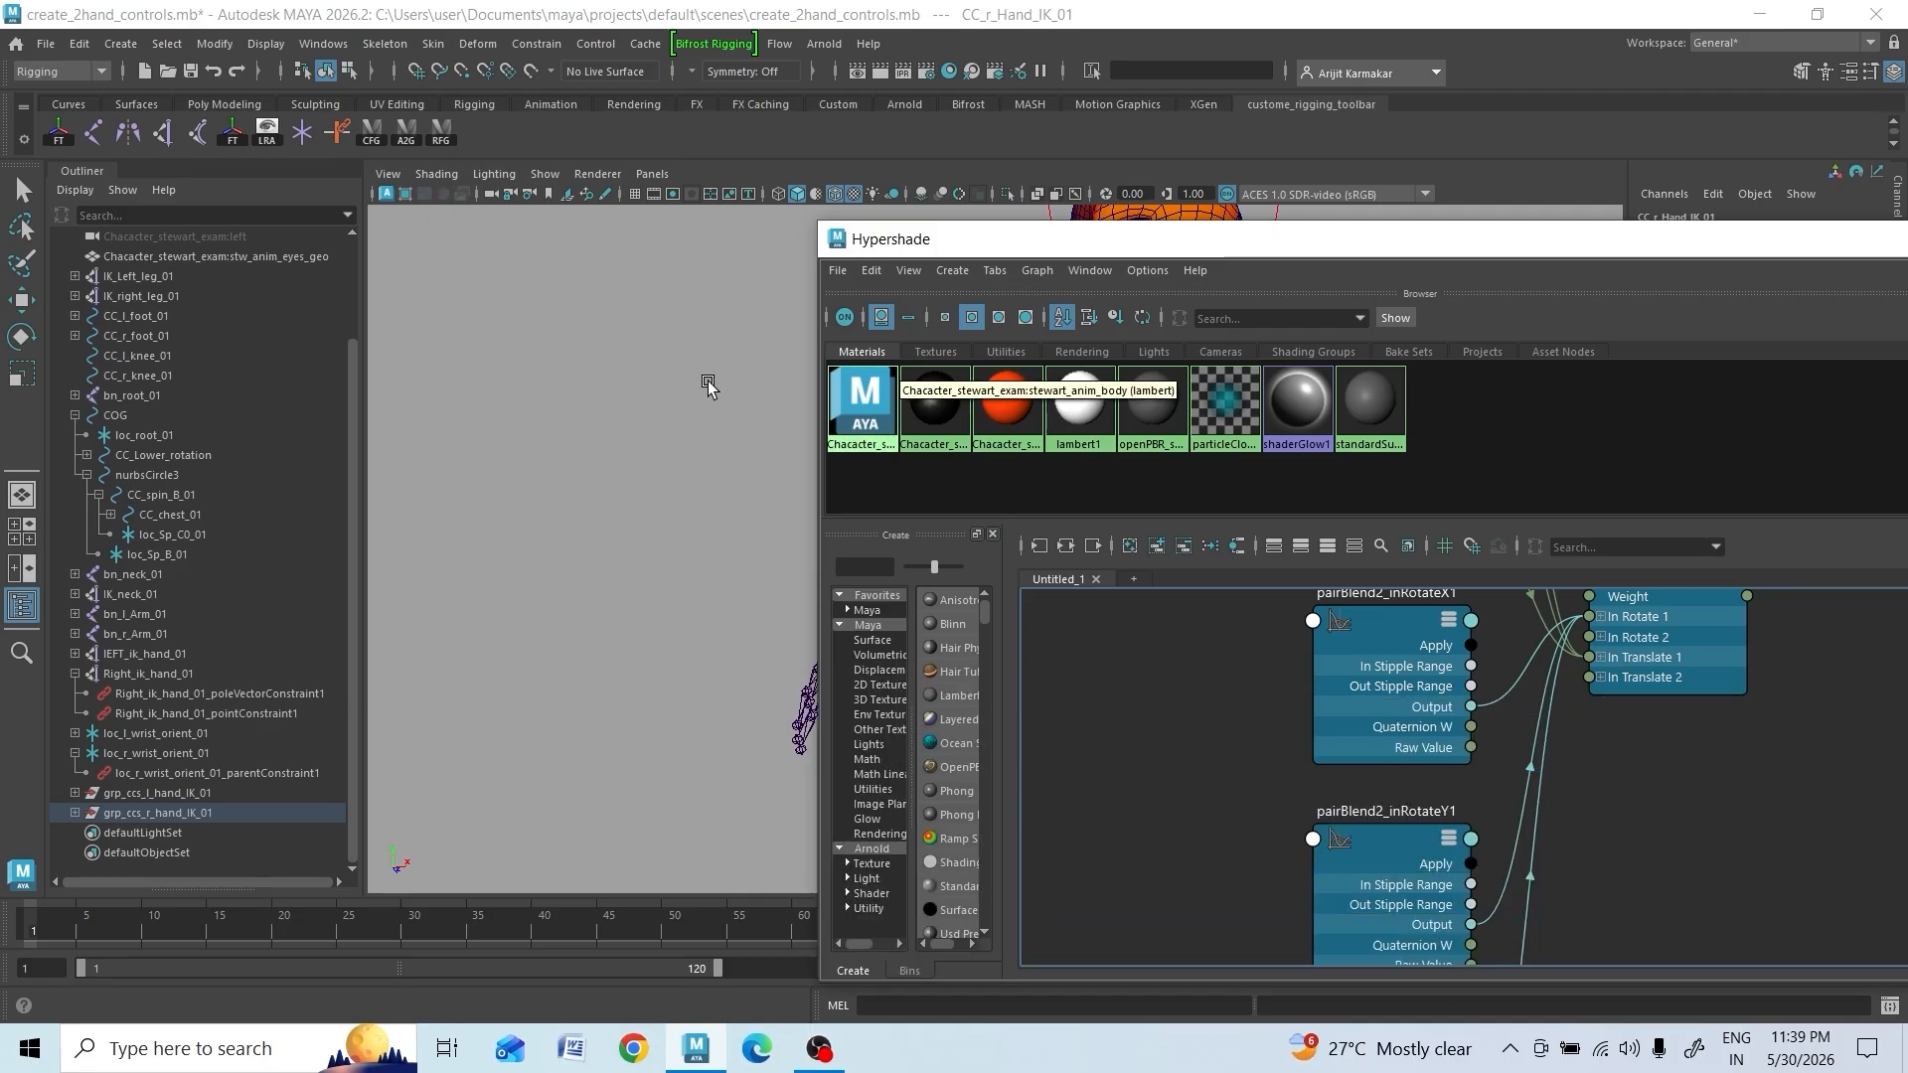
Clear all nodes from the Hypershade graph
{"action": "left_click", "coordinate": [431, 133]}
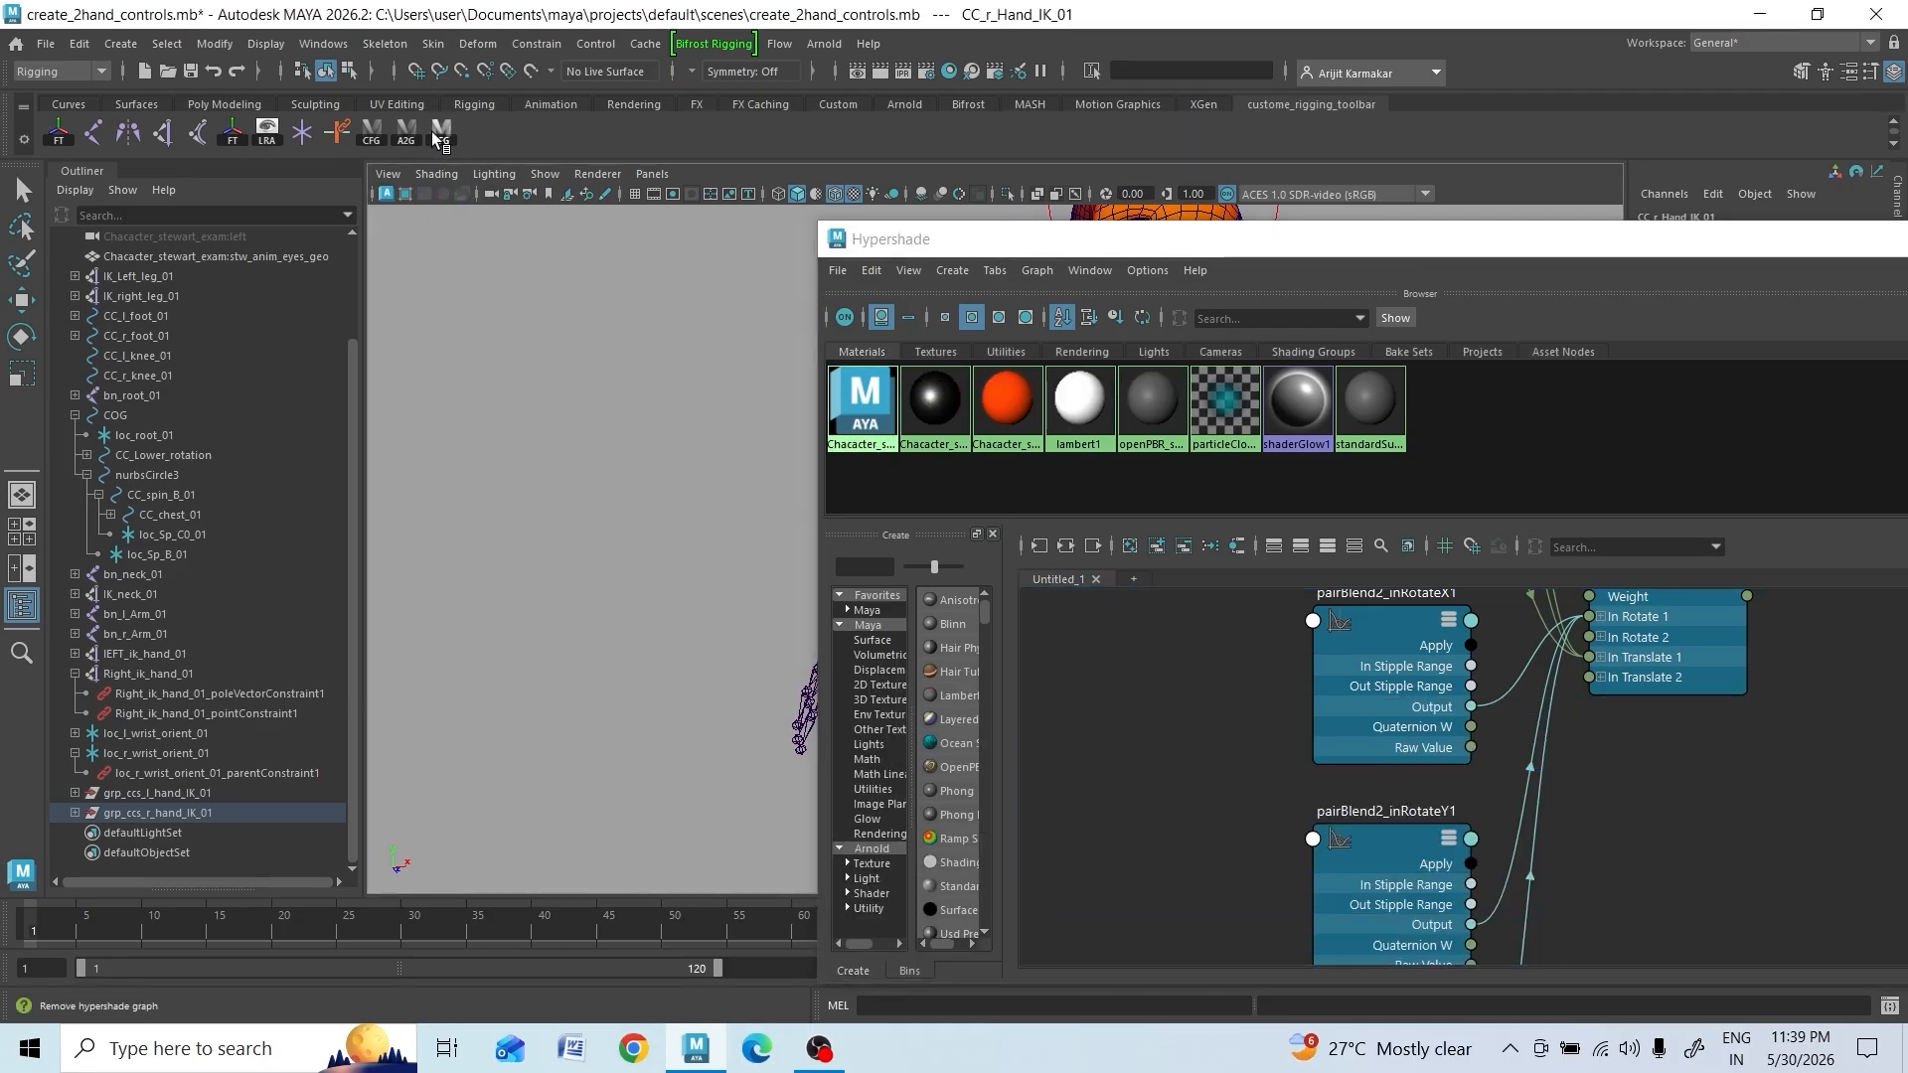
{"action": "left_click", "coordinate": [1266, 731]}
{"action": "scroll", "coordinate": [1266, 731], "scroll_direction": "down", "scroll_amount": 3}
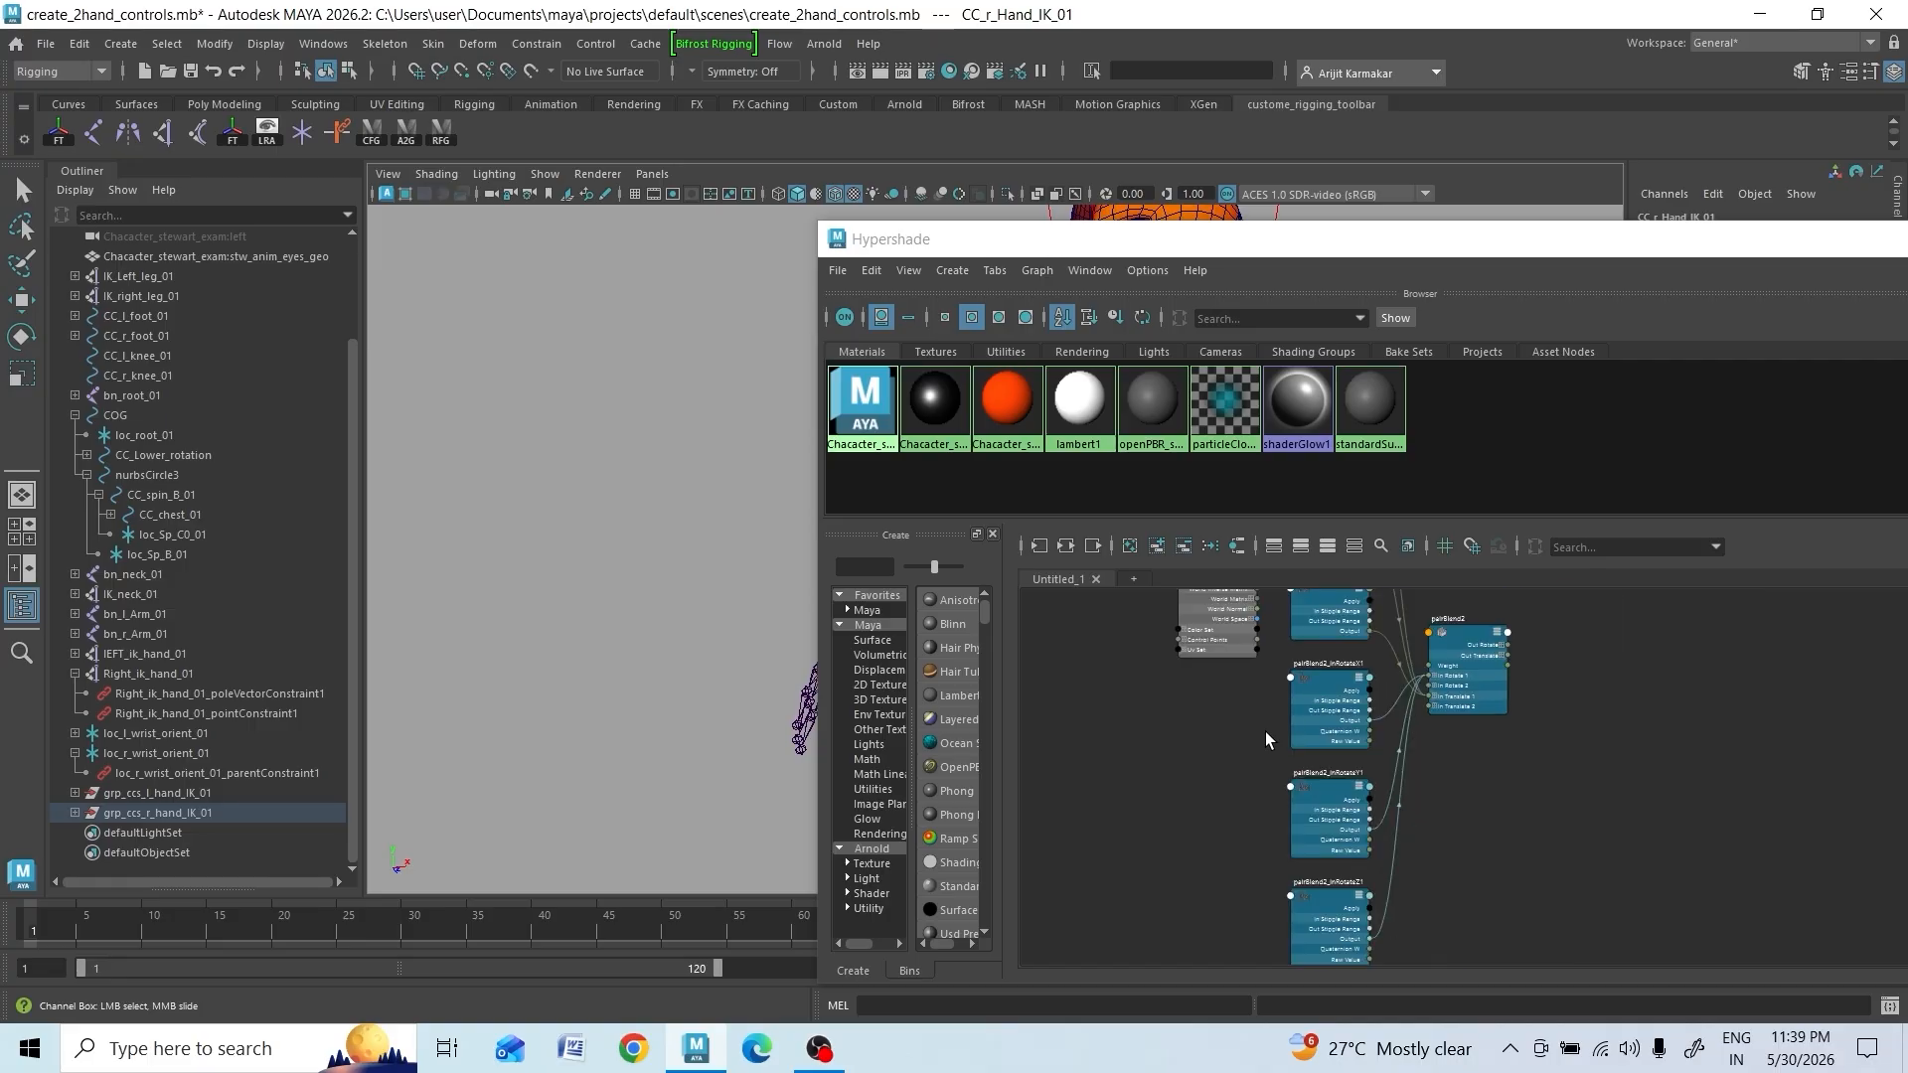
{"action": "left_click", "coordinate": [375, 132]}
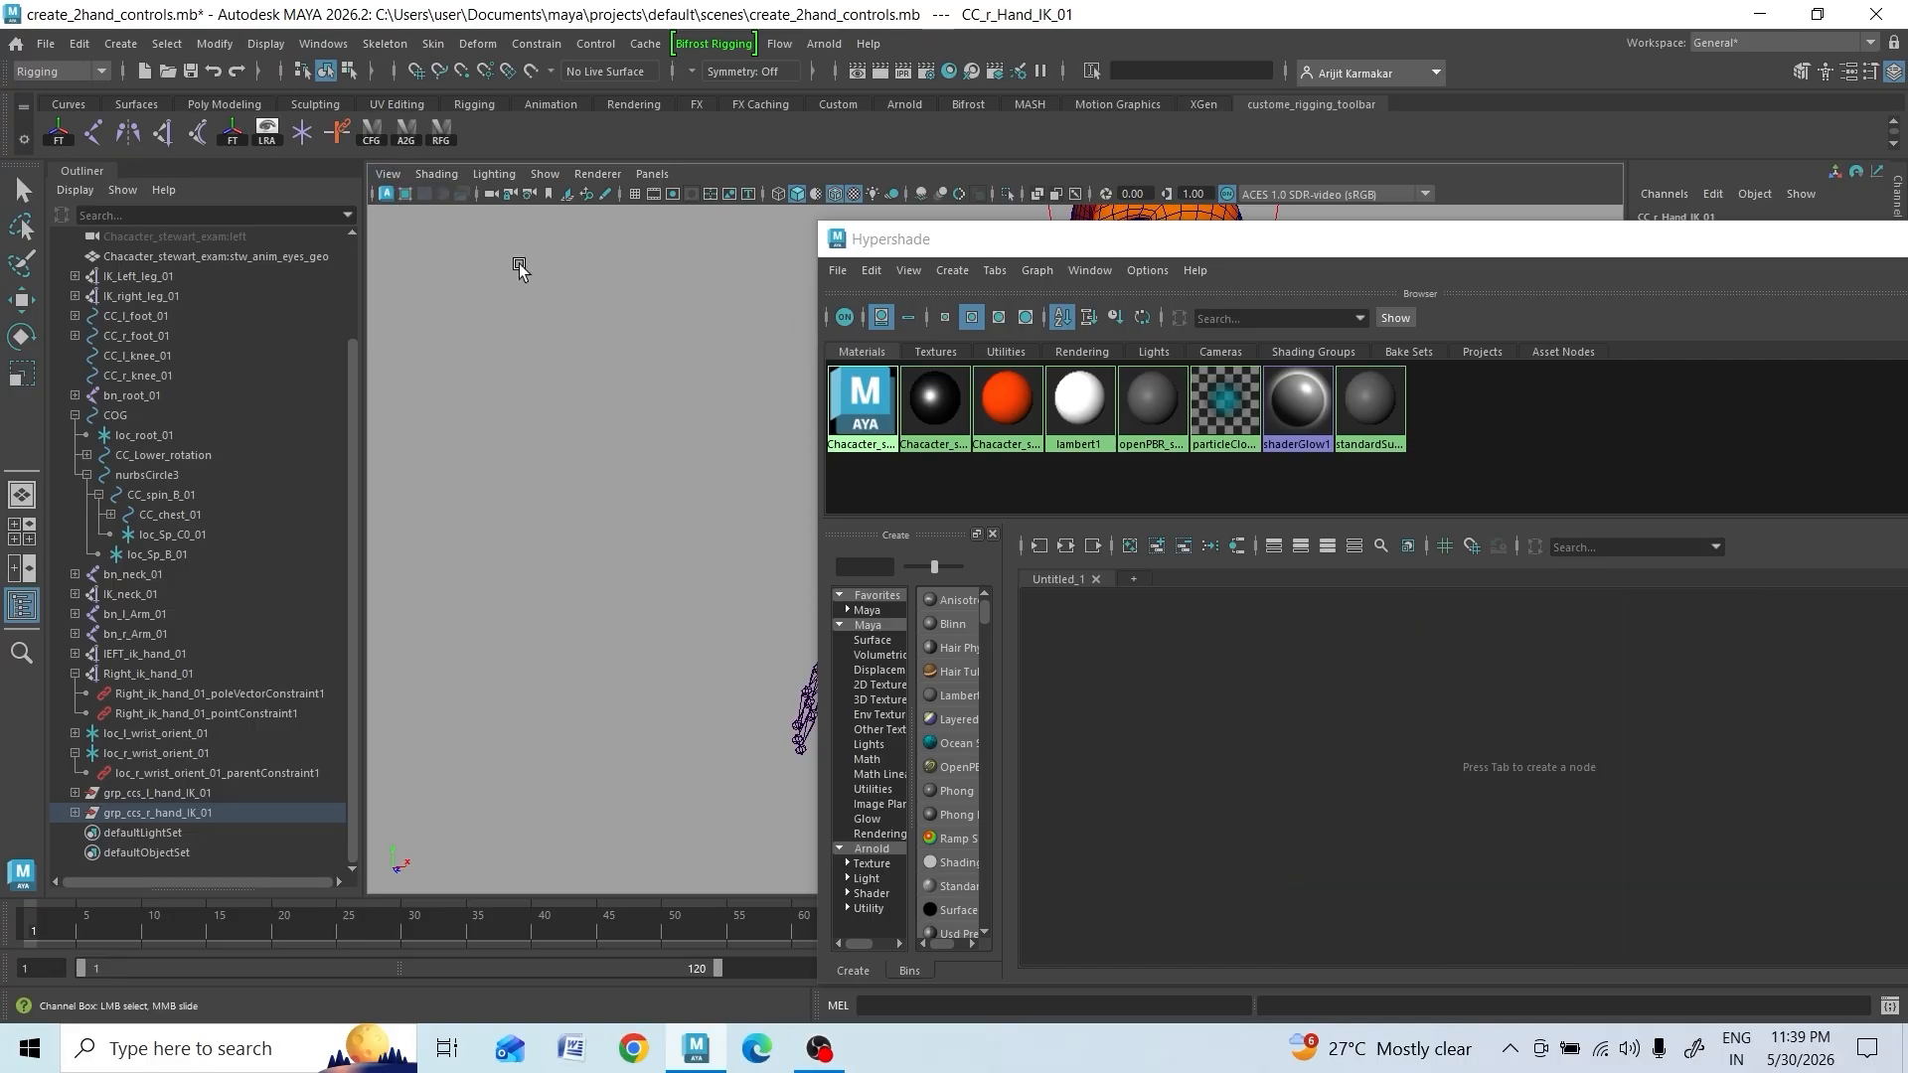
Add the selected CC_r_Hand_IK_01 control to the Hypershade graph and position its node in the work area
{"action": "left_click_drag", "start_coordinate": [1243, 238], "coordinate": [1577, 179]}
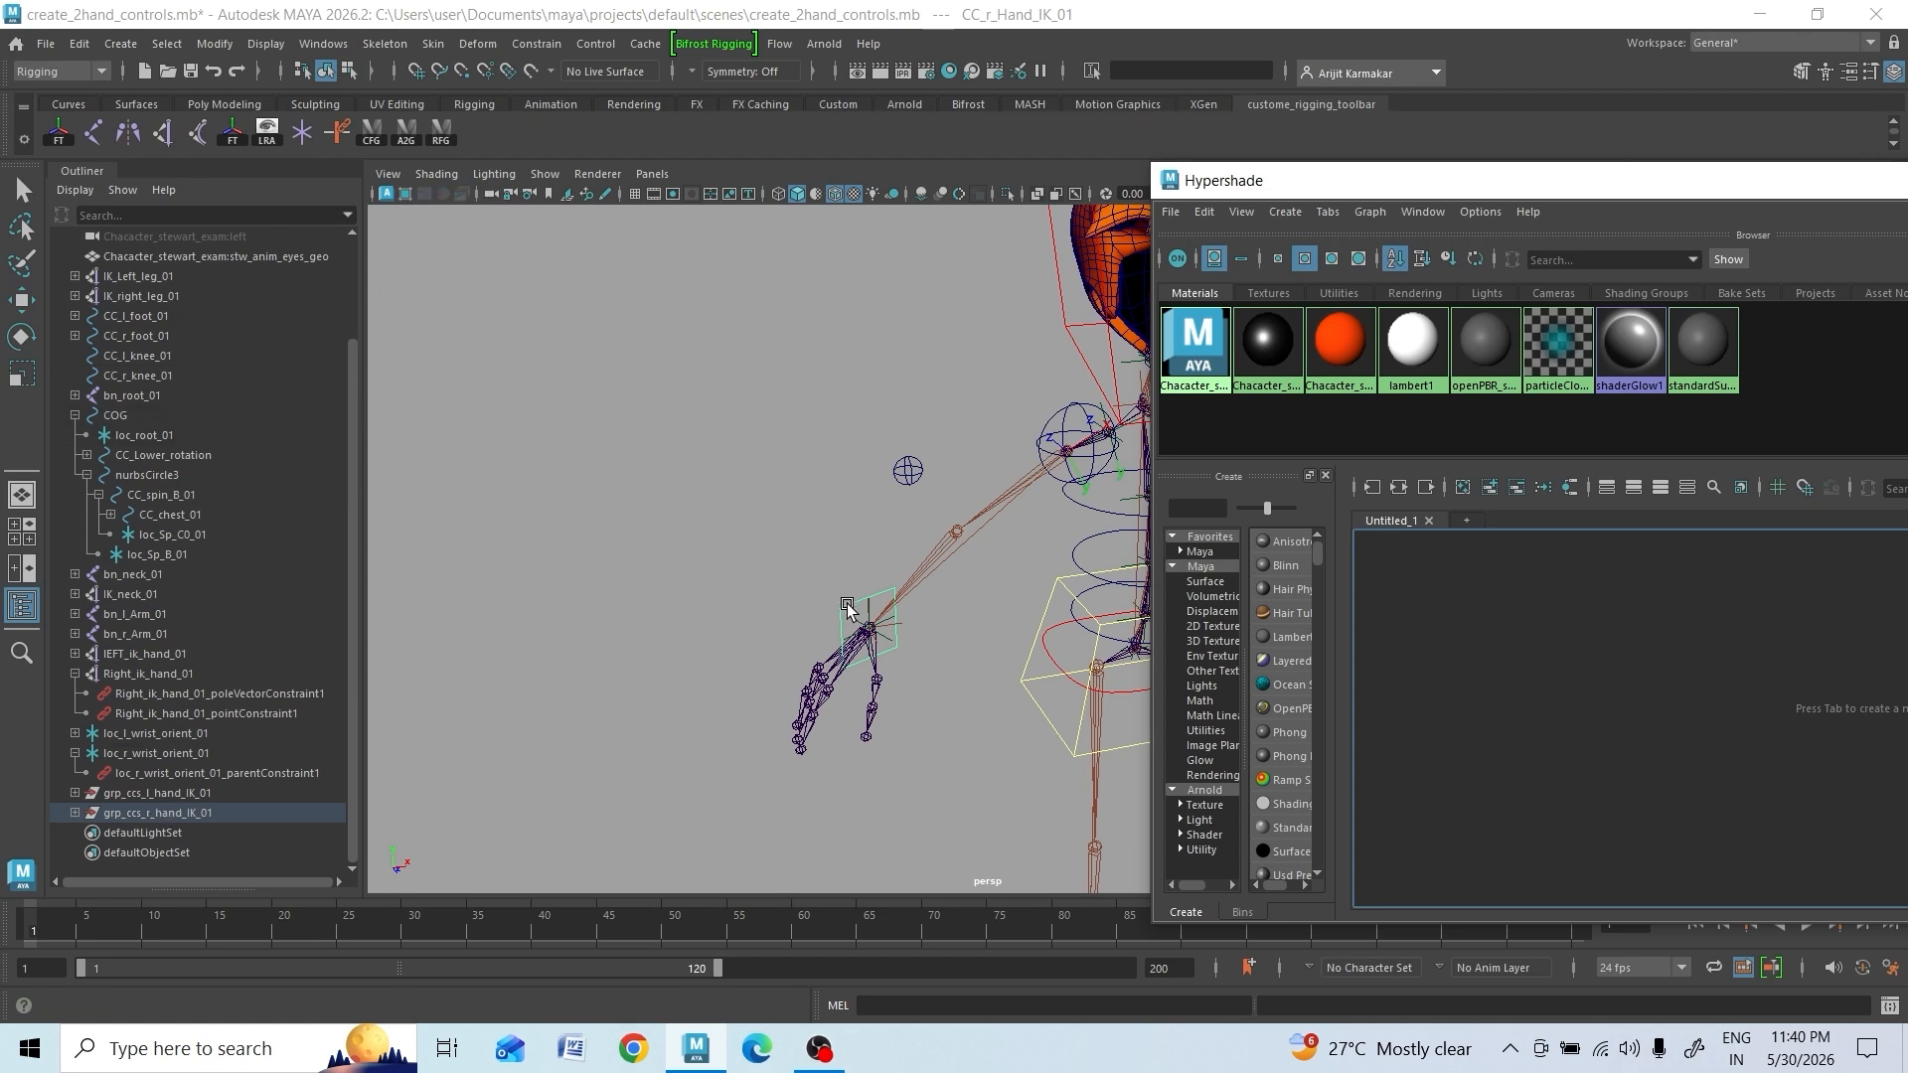
{"action": "left_click", "coordinate": [405, 132]}
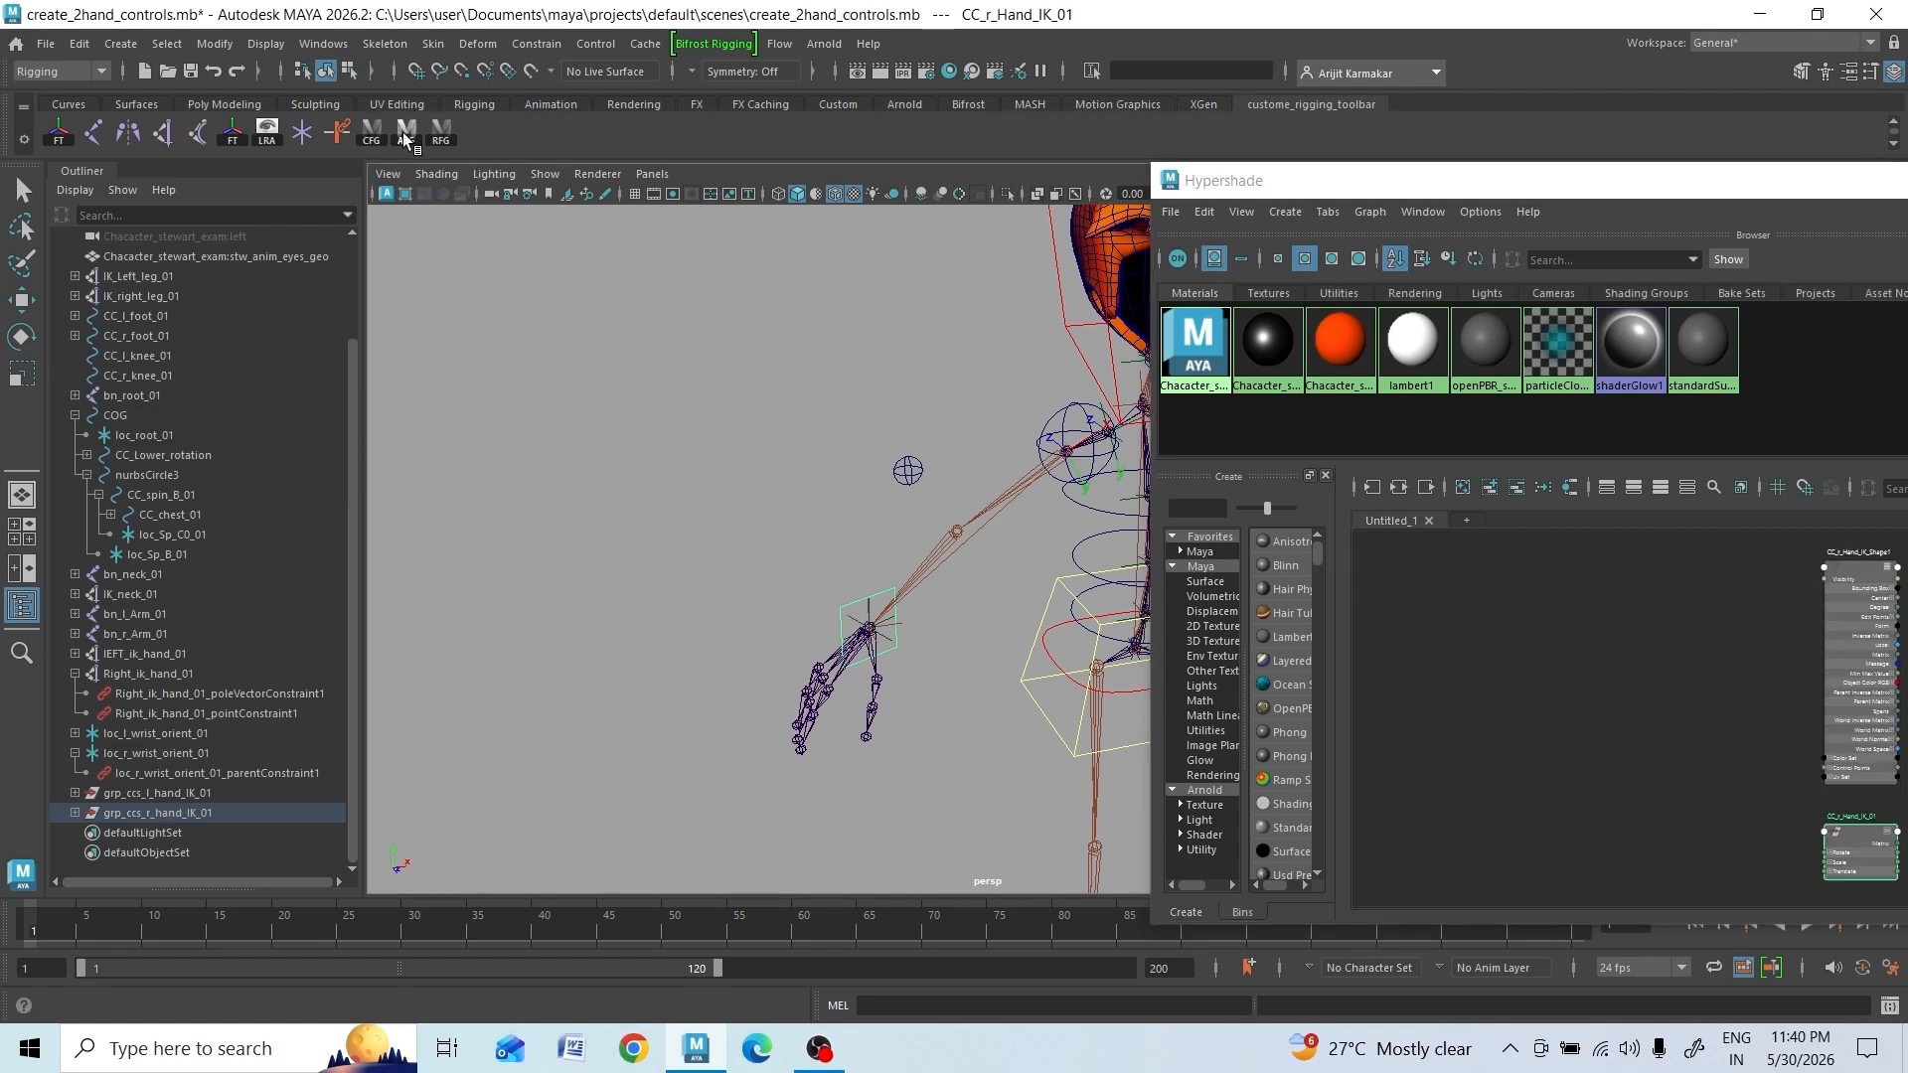
{"action": "middle_click_drag", "start_coordinate": [1547, 651], "coordinate": [1265, 487], "text": "alt"}
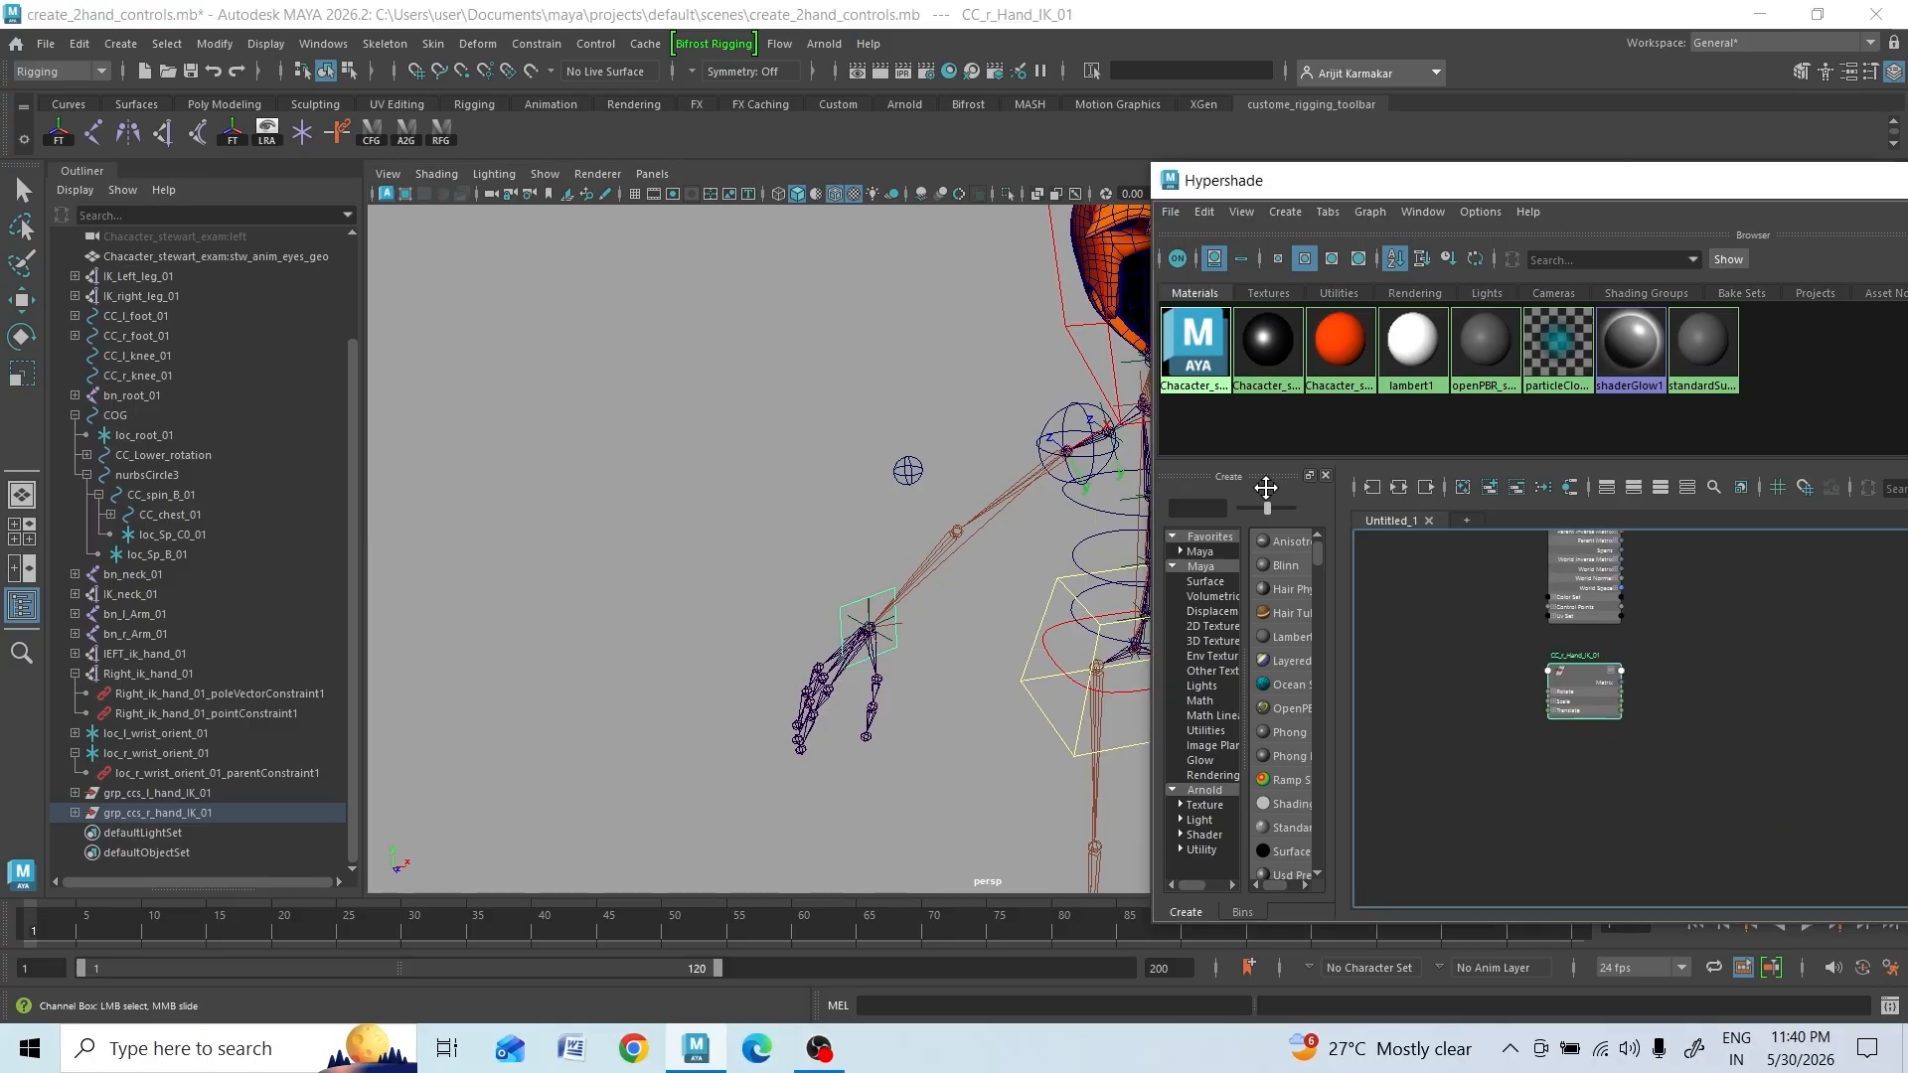
{"action": "scroll", "coordinate": [1464, 666], "scroll_direction": "up", "scroll_amount": 2}
{"action": "middle_click_drag", "start_coordinate": [1564, 685], "coordinate": [1400, 667], "text": "alt"}
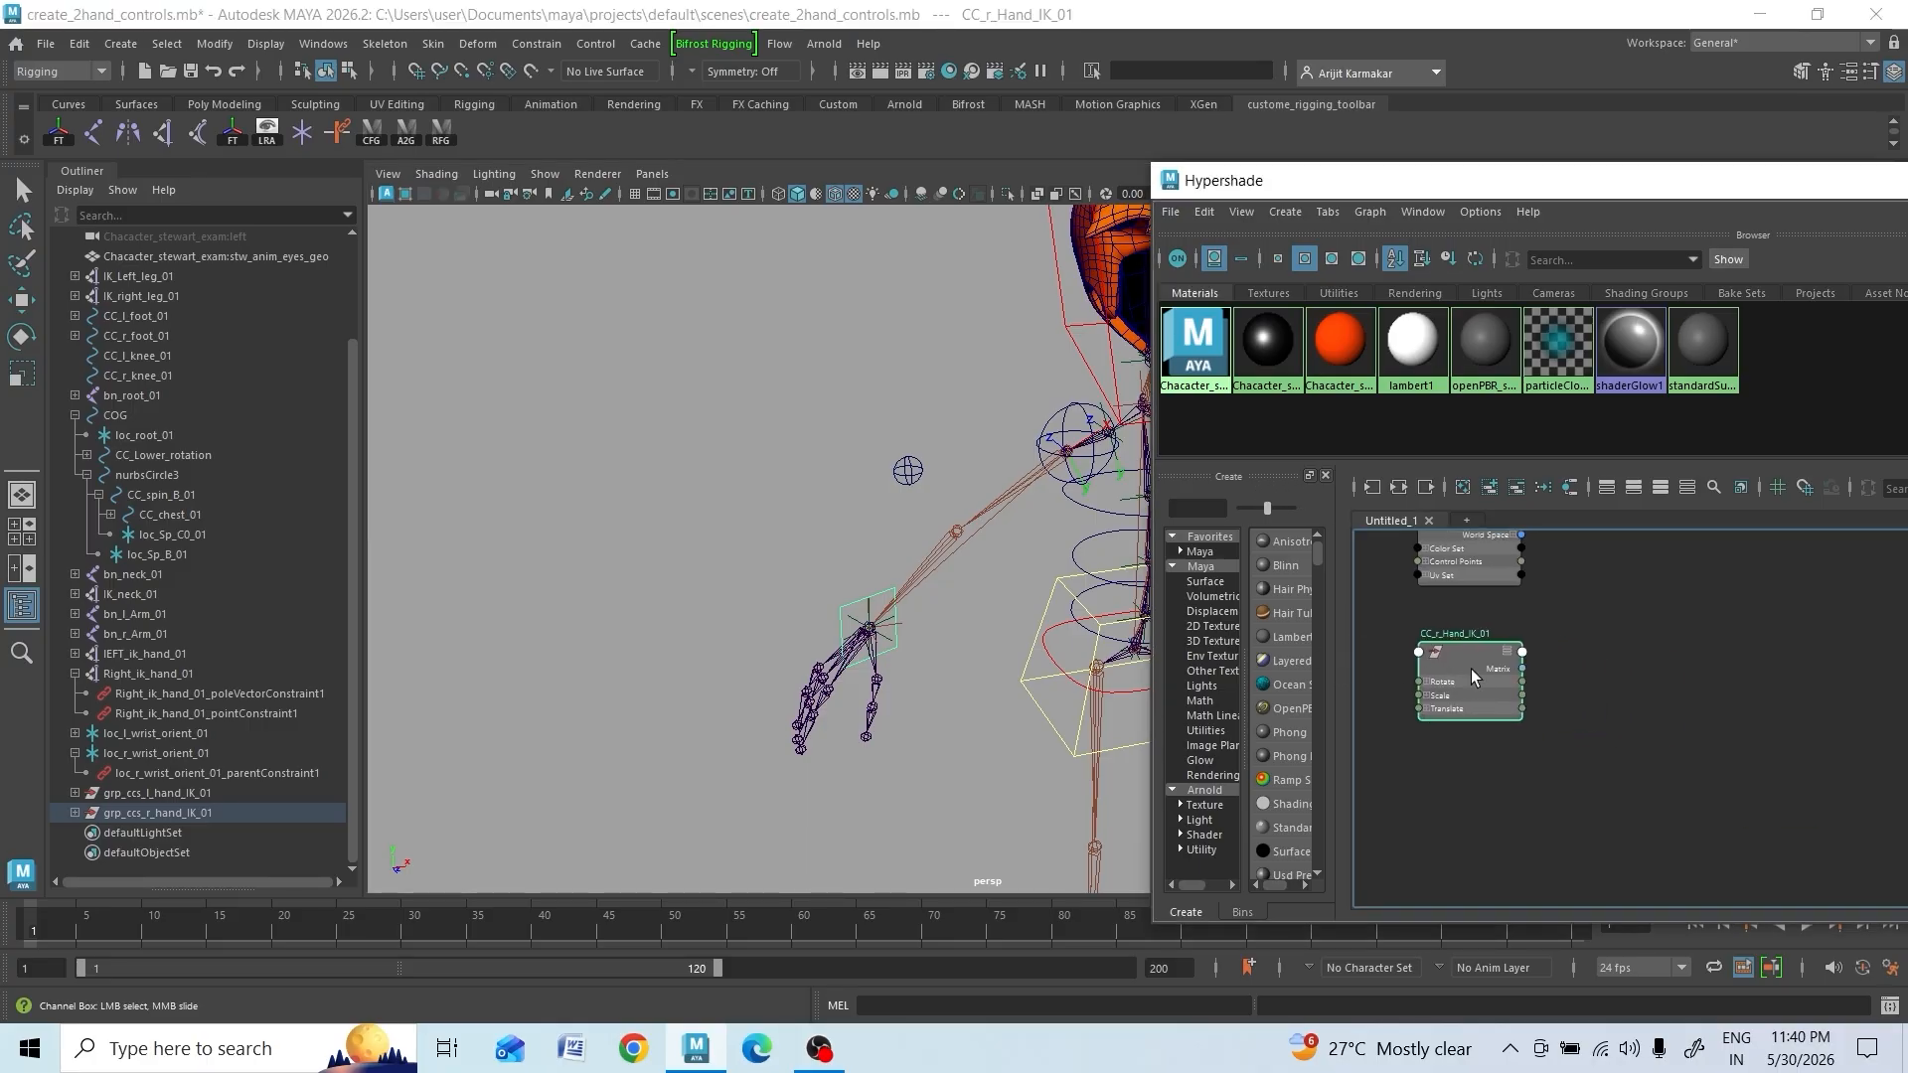
{"action": "key", "text": "e"}
{"action": "middle_click_drag", "start_coordinate": [1642, 647], "coordinate": [1638, 636], "text": "alt"}
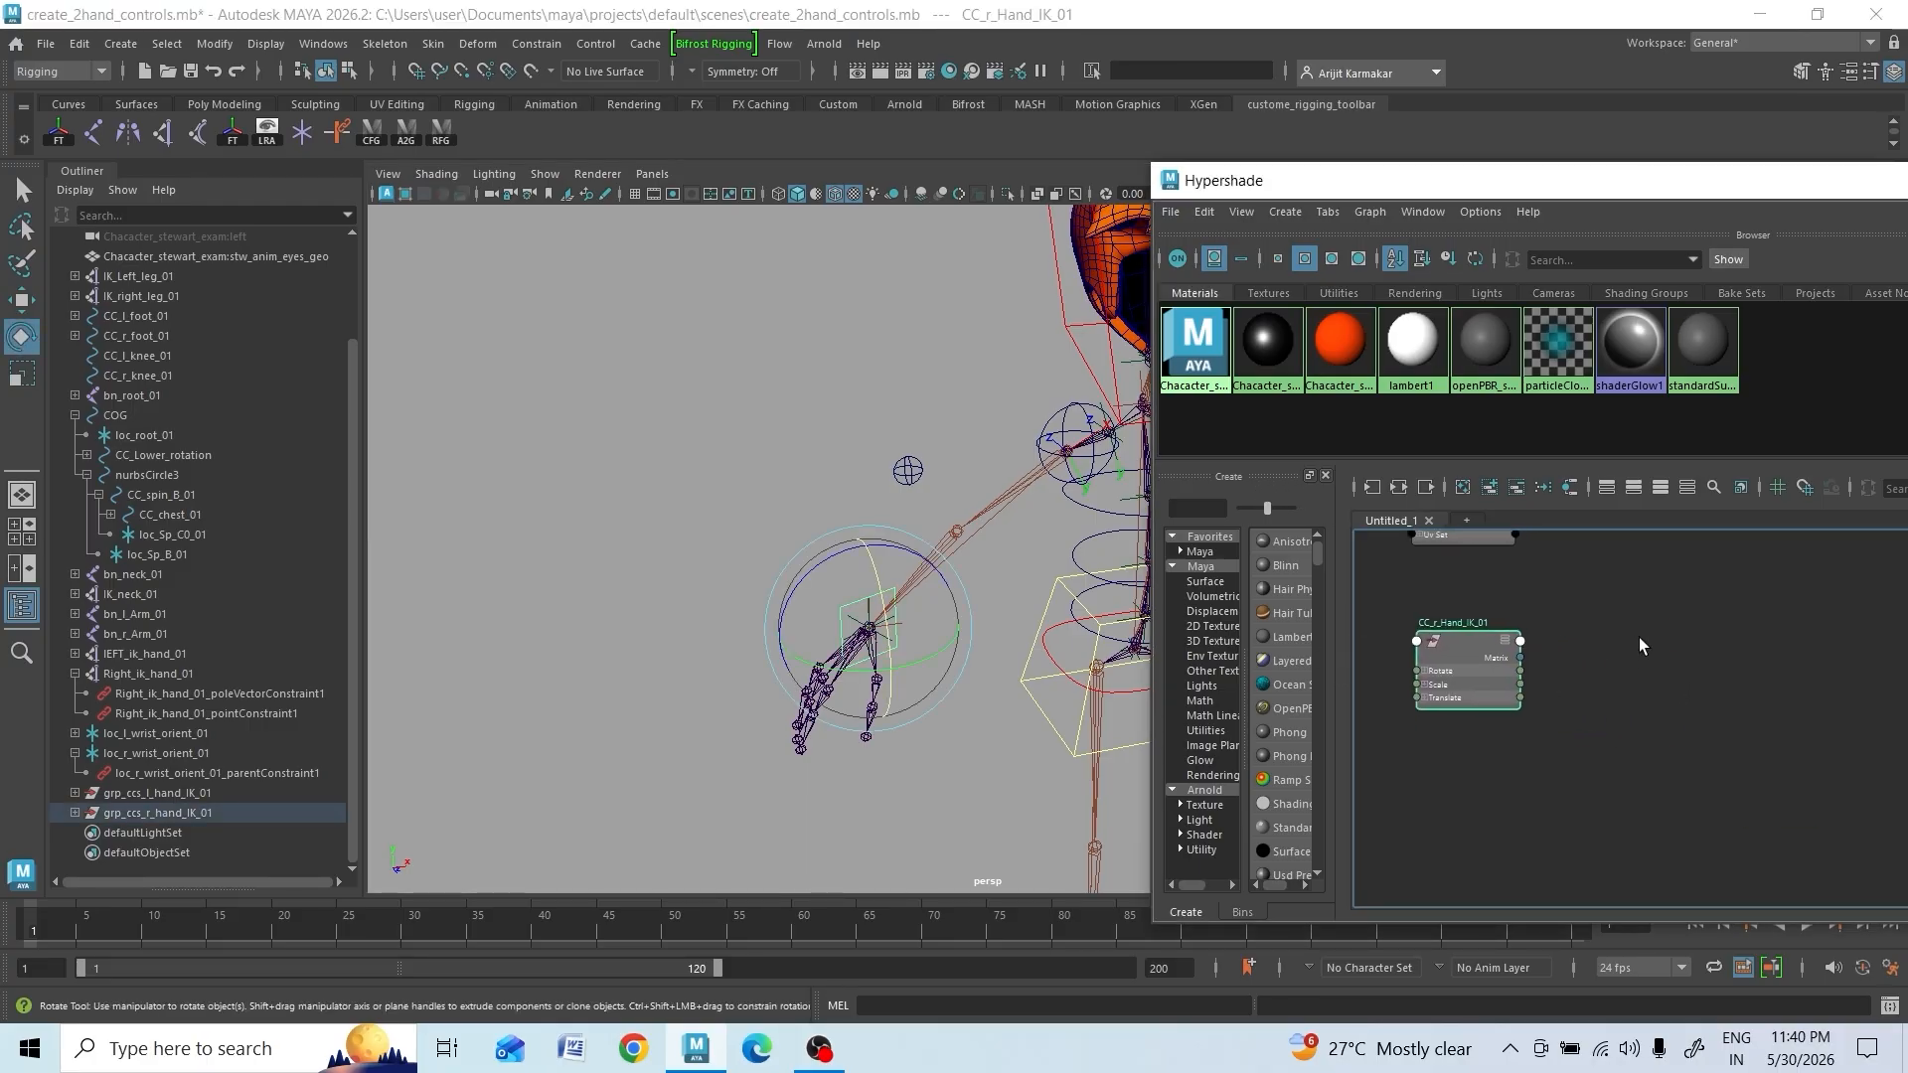
{"action": "left_click_drag", "start_coordinate": [1451, 650], "coordinate": [1469, 642]}
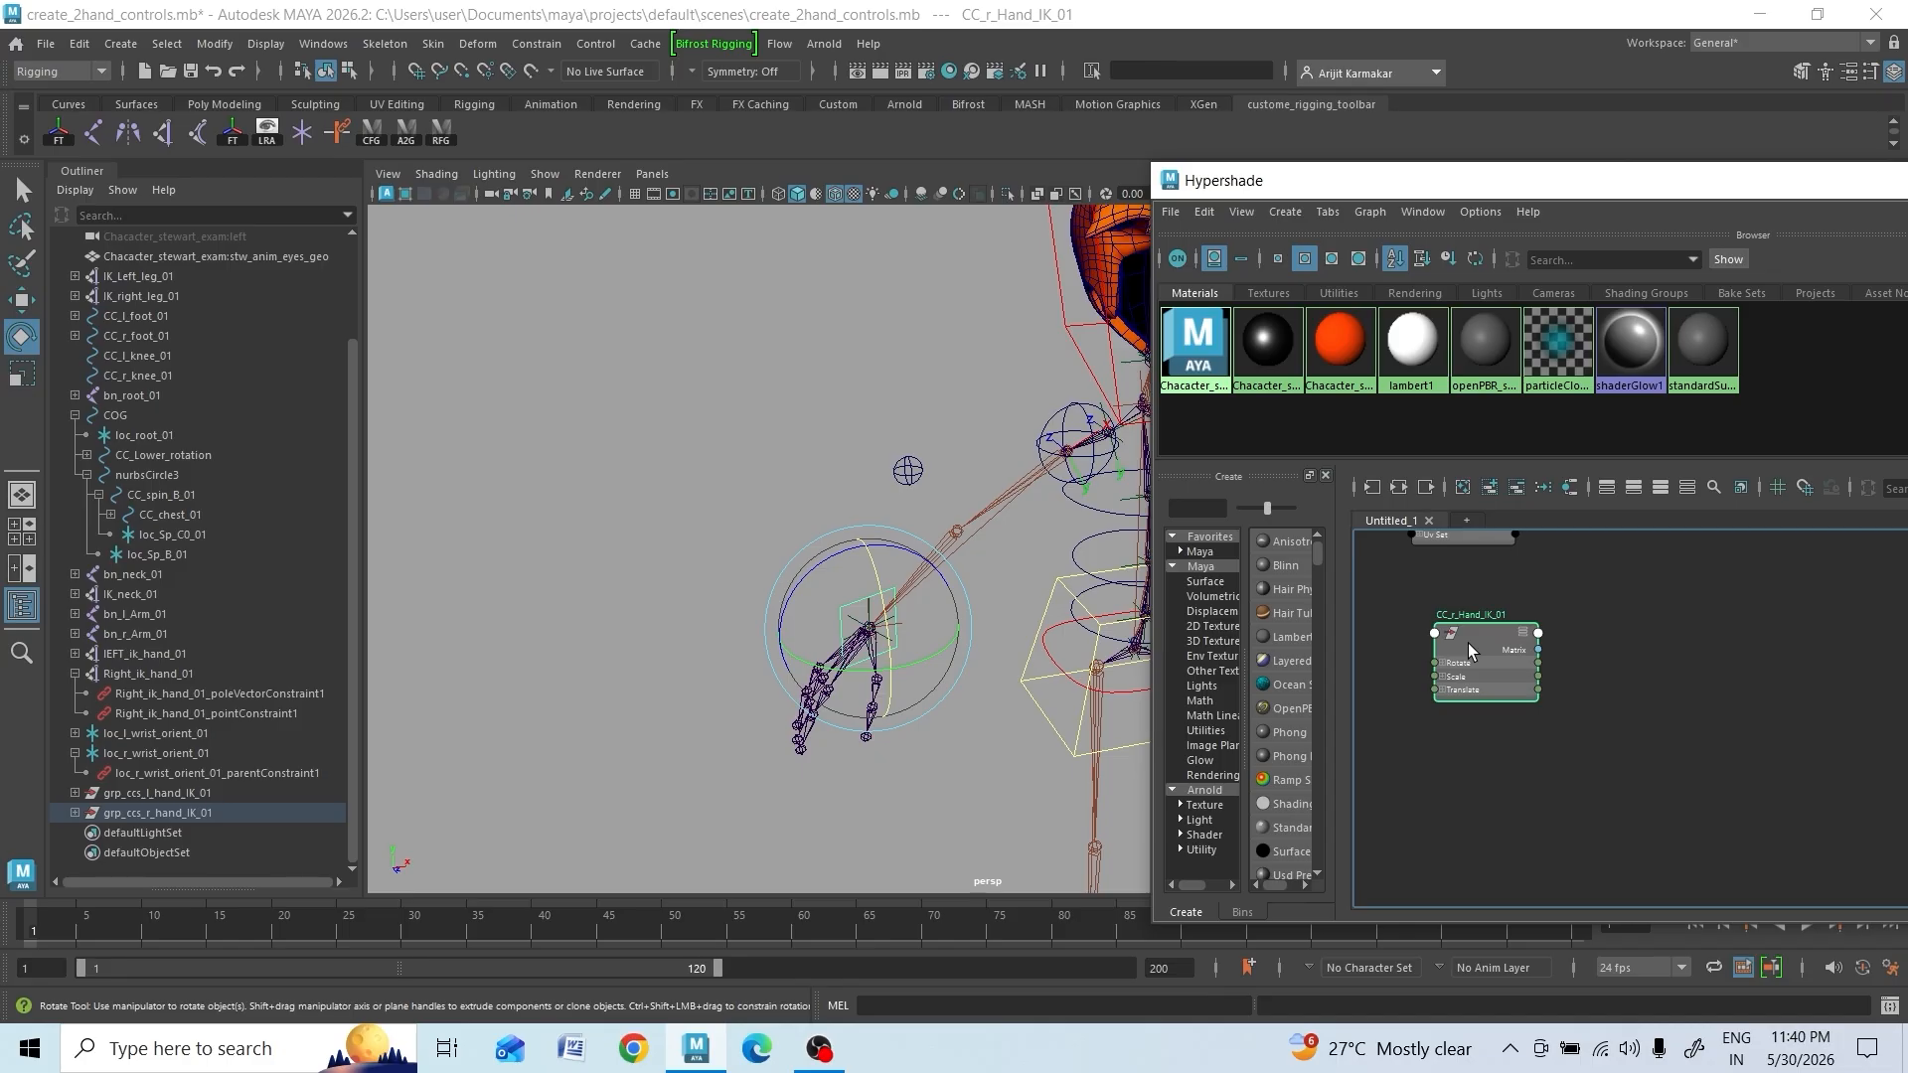
Add the grp_ccs_r_hand_IK_01 group to the Hypershade graph and place its node near the CC_r_Hand_IK_01 node
{"action": "left_click", "coordinate": [142, 815]}
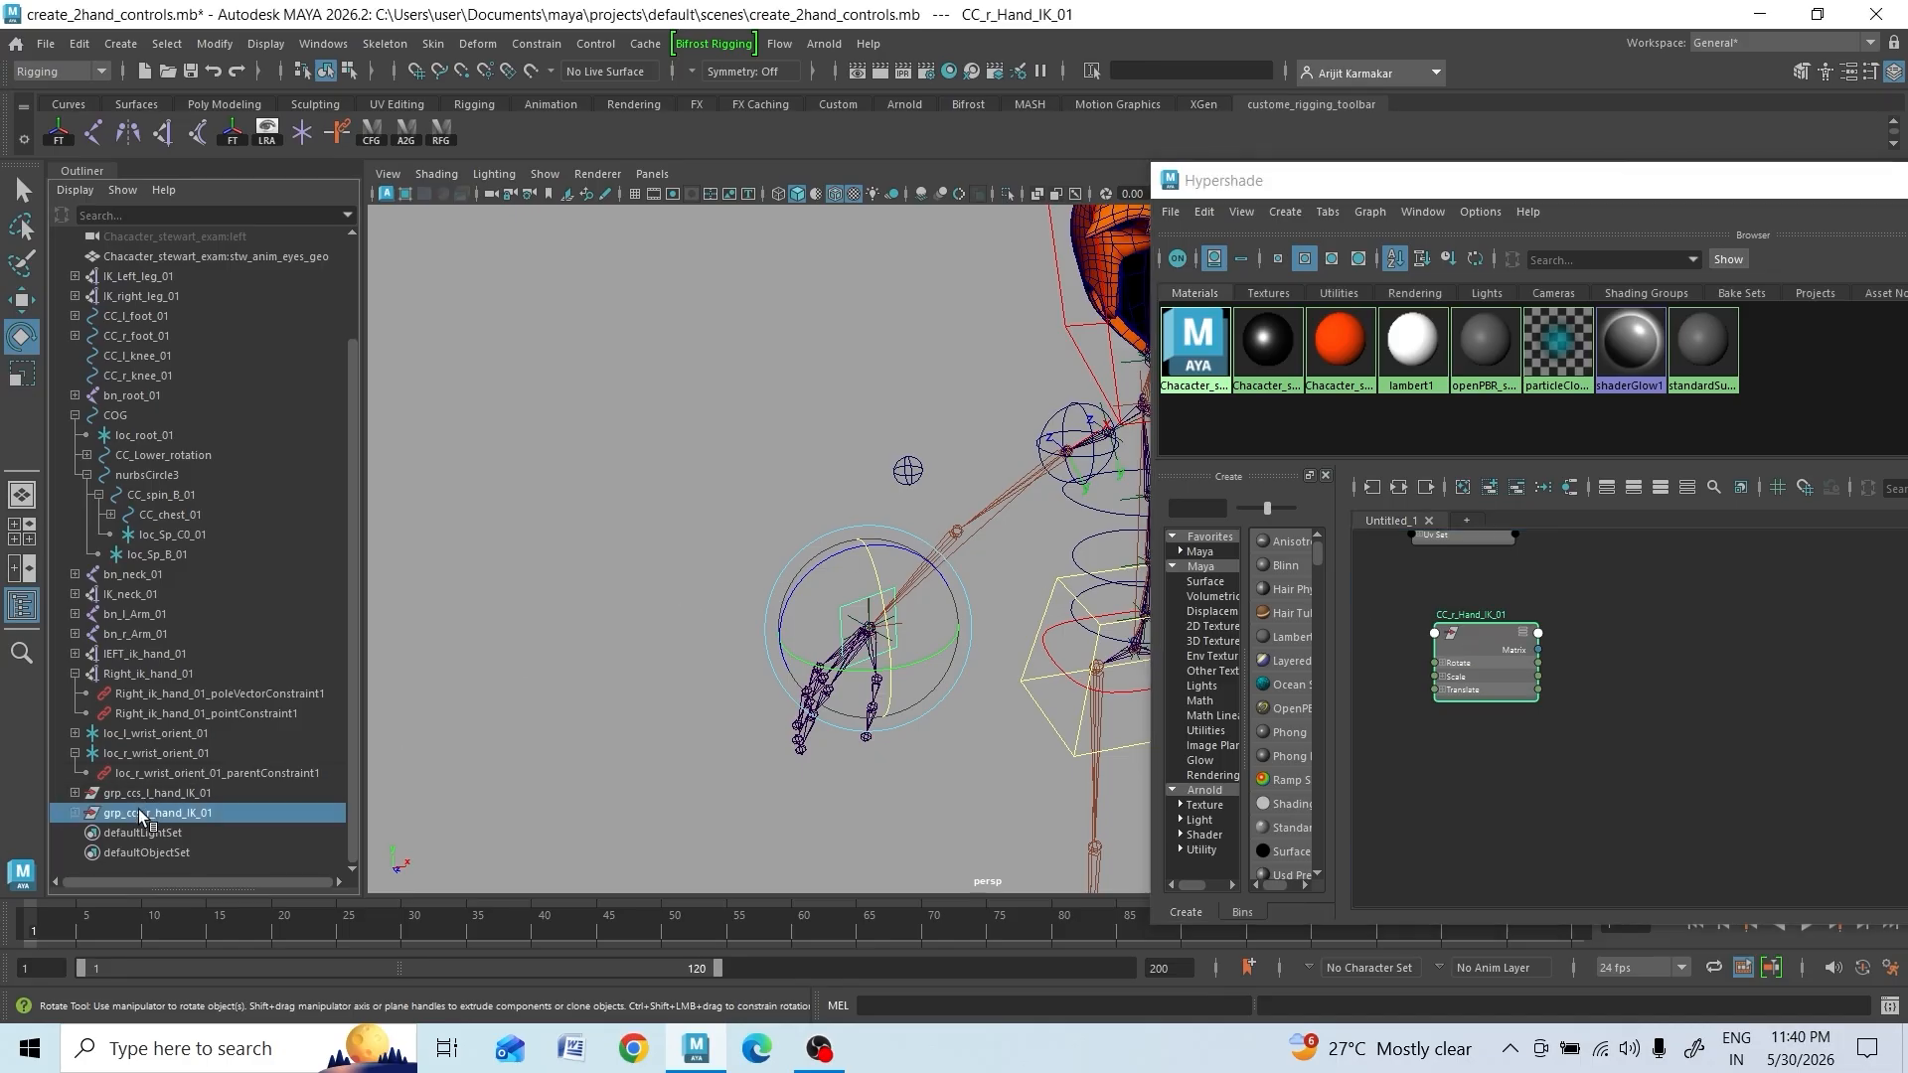
{"action": "left_click", "coordinate": [404, 134]}
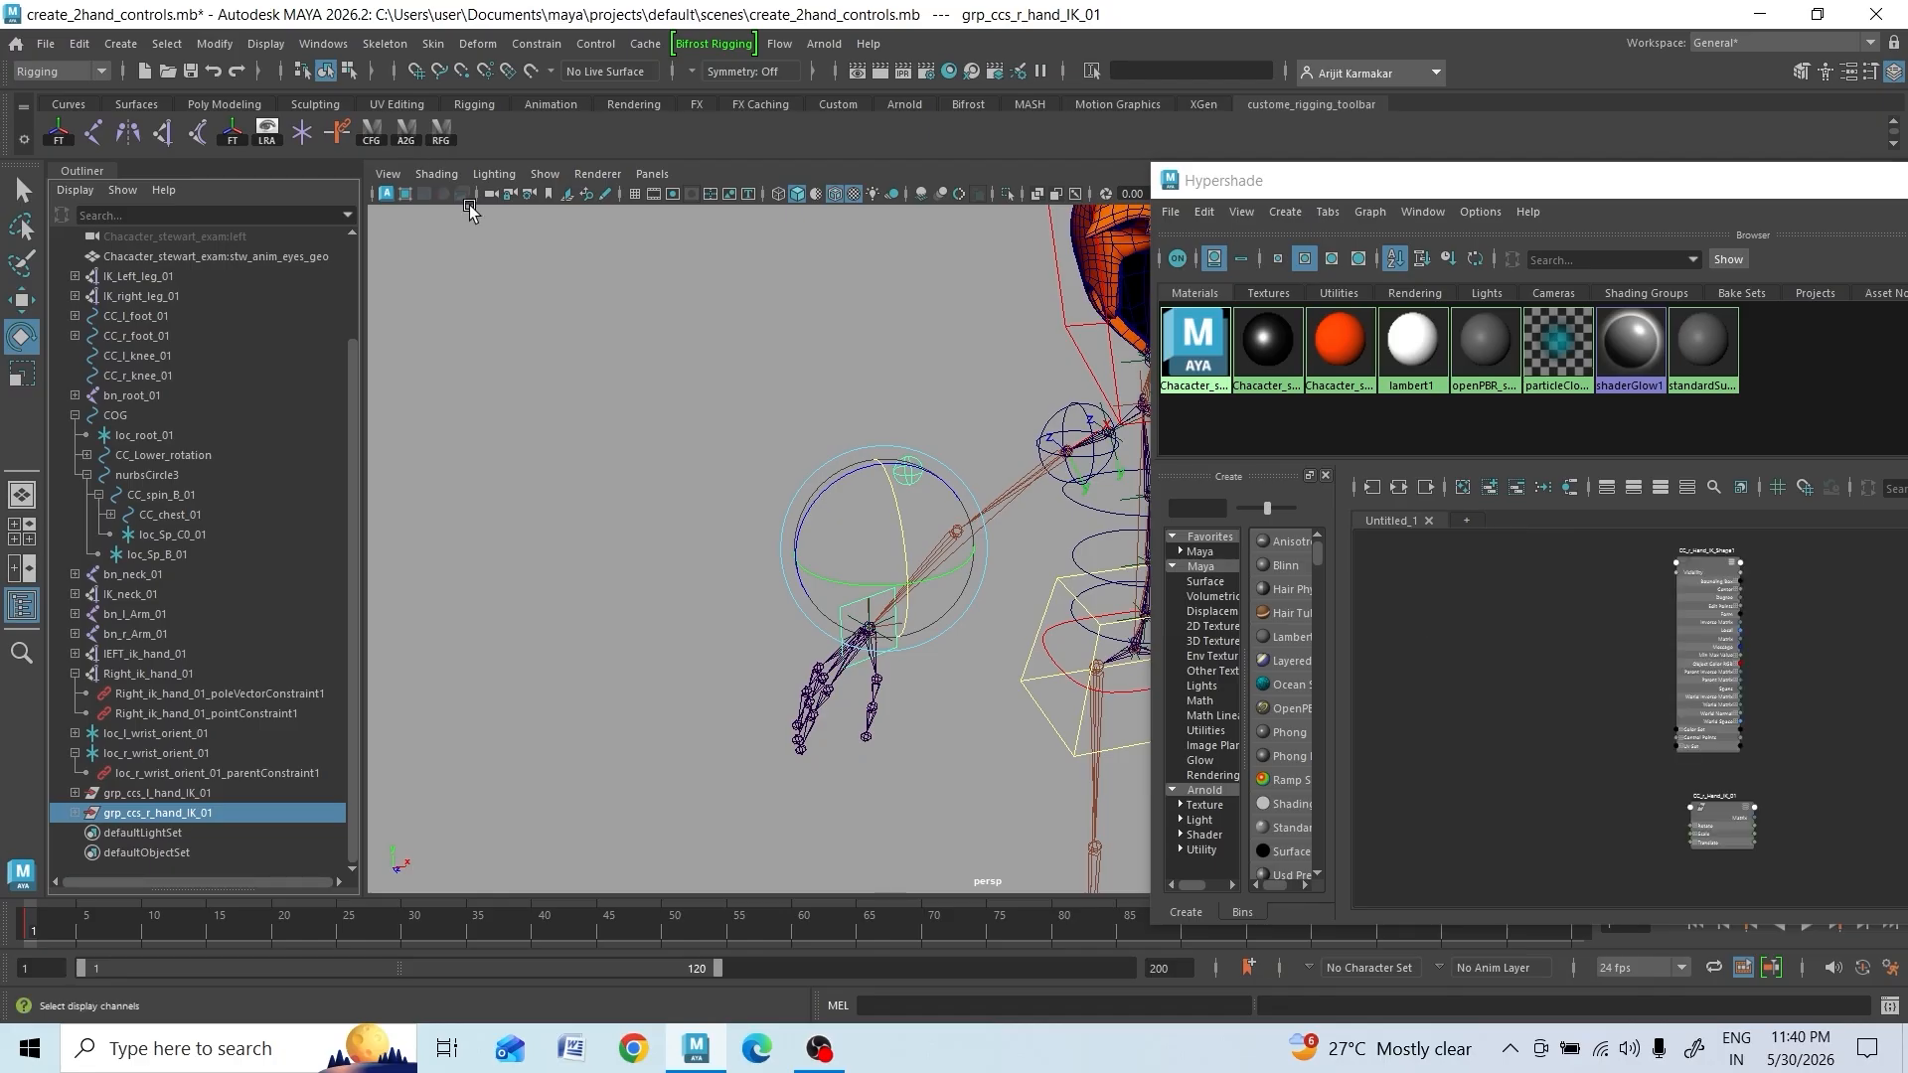
{"action": "middle_click_drag", "start_coordinate": [1458, 617], "coordinate": [1428, 608], "text": "alt"}
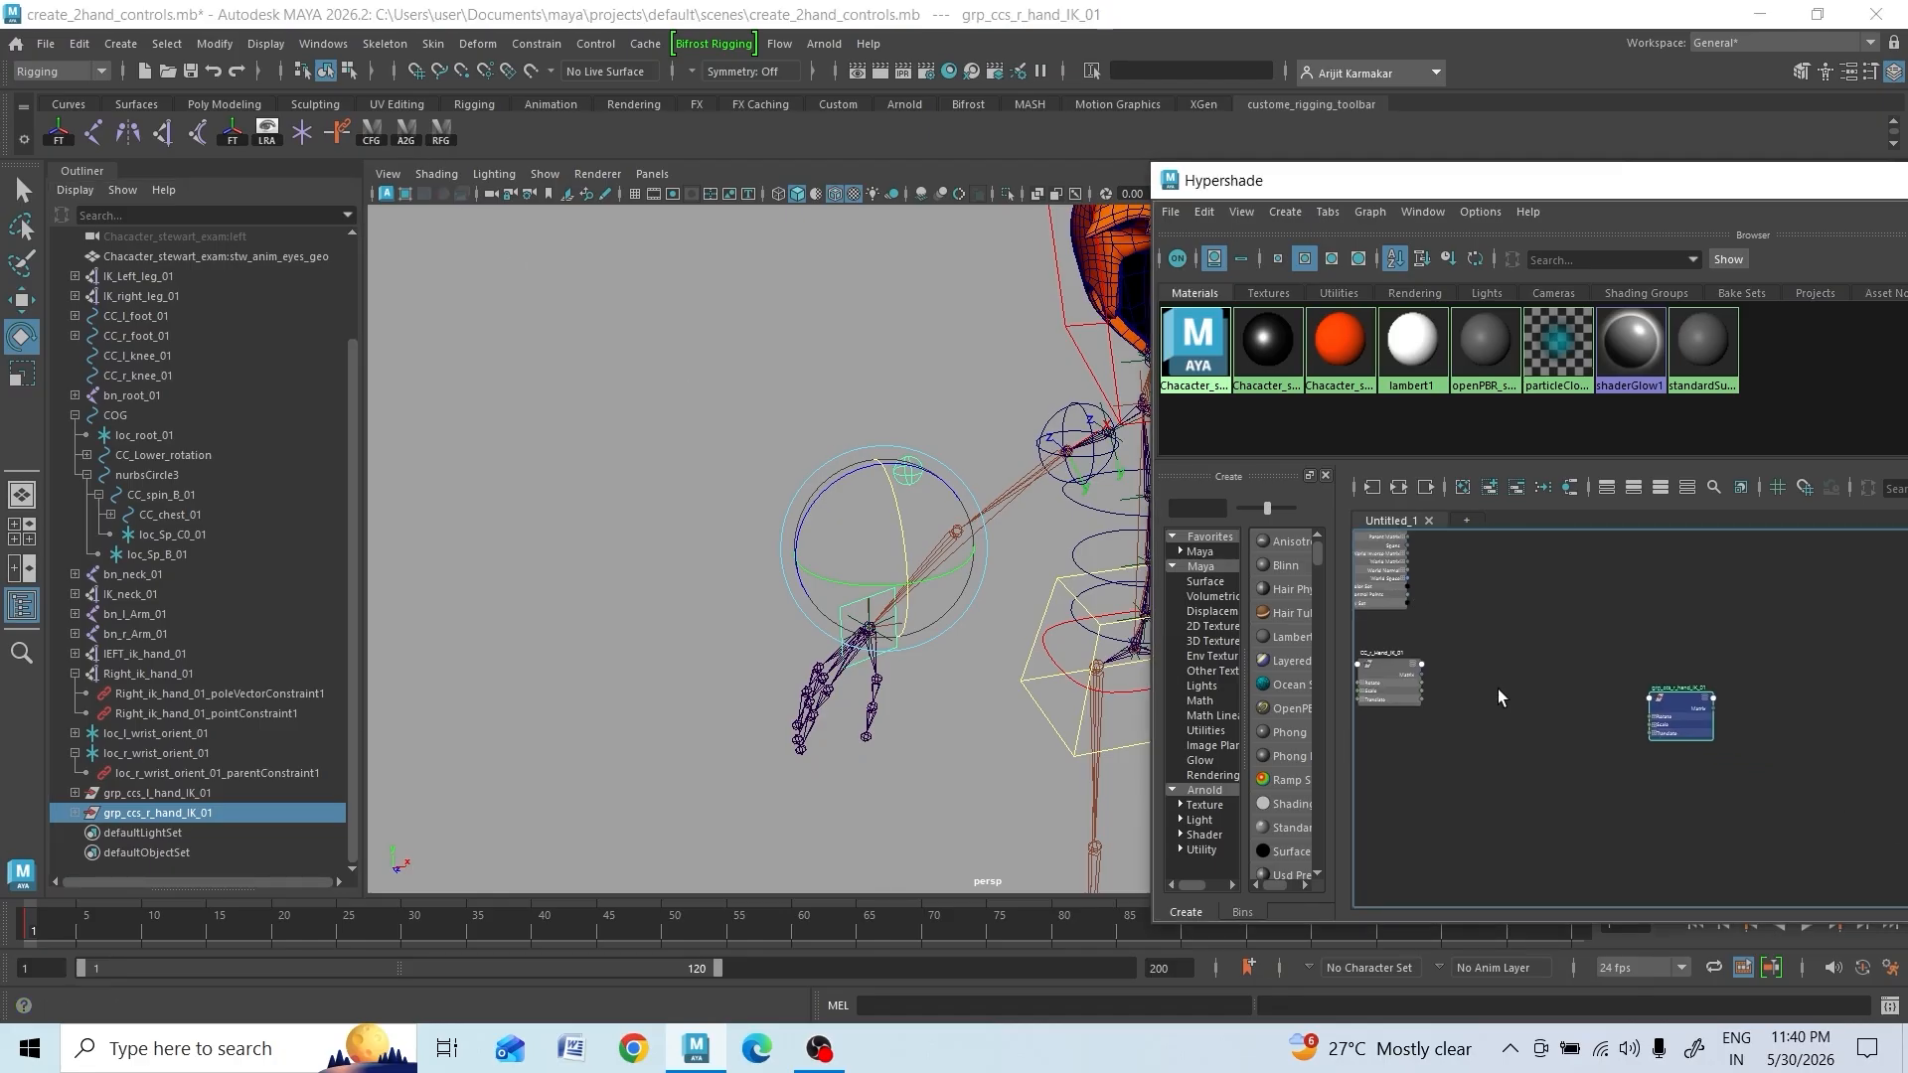
{"action": "scroll", "coordinate": [1499, 691], "scroll_direction": "up", "scroll_amount": 2}
{"action": "left_click_drag", "start_coordinate": [1750, 702], "coordinate": [1645, 627]}
{"action": "middle_click_drag", "start_coordinate": [1560, 726], "coordinate": [1643, 758], "text": "alt"}
{"action": "scroll", "coordinate": [1635, 766], "scroll_direction": "up", "scroll_amount": 3}
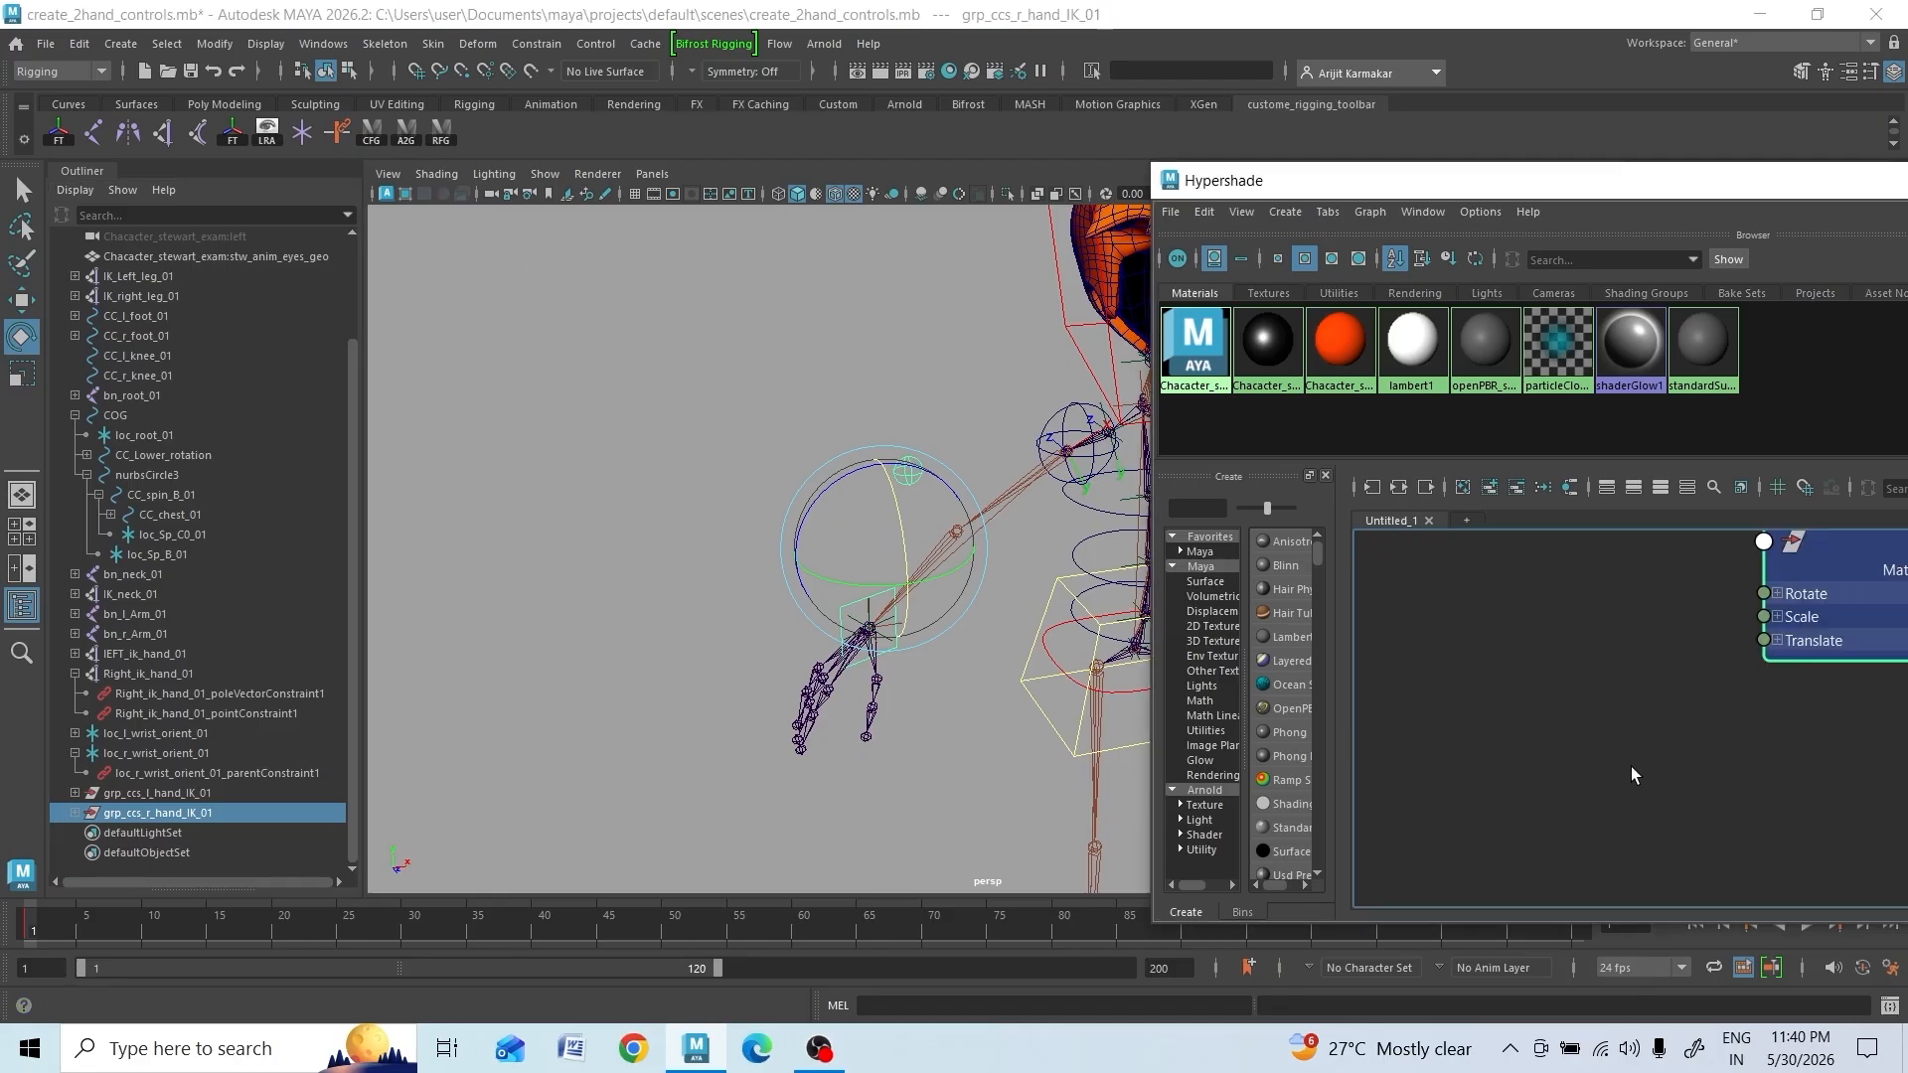
{"action": "left_click_drag", "start_coordinate": [1801, 553], "coordinate": [1685, 651]}
{"action": "middle_click_drag", "start_coordinate": [1496, 699], "coordinate": [1617, 665], "text": "alt"}
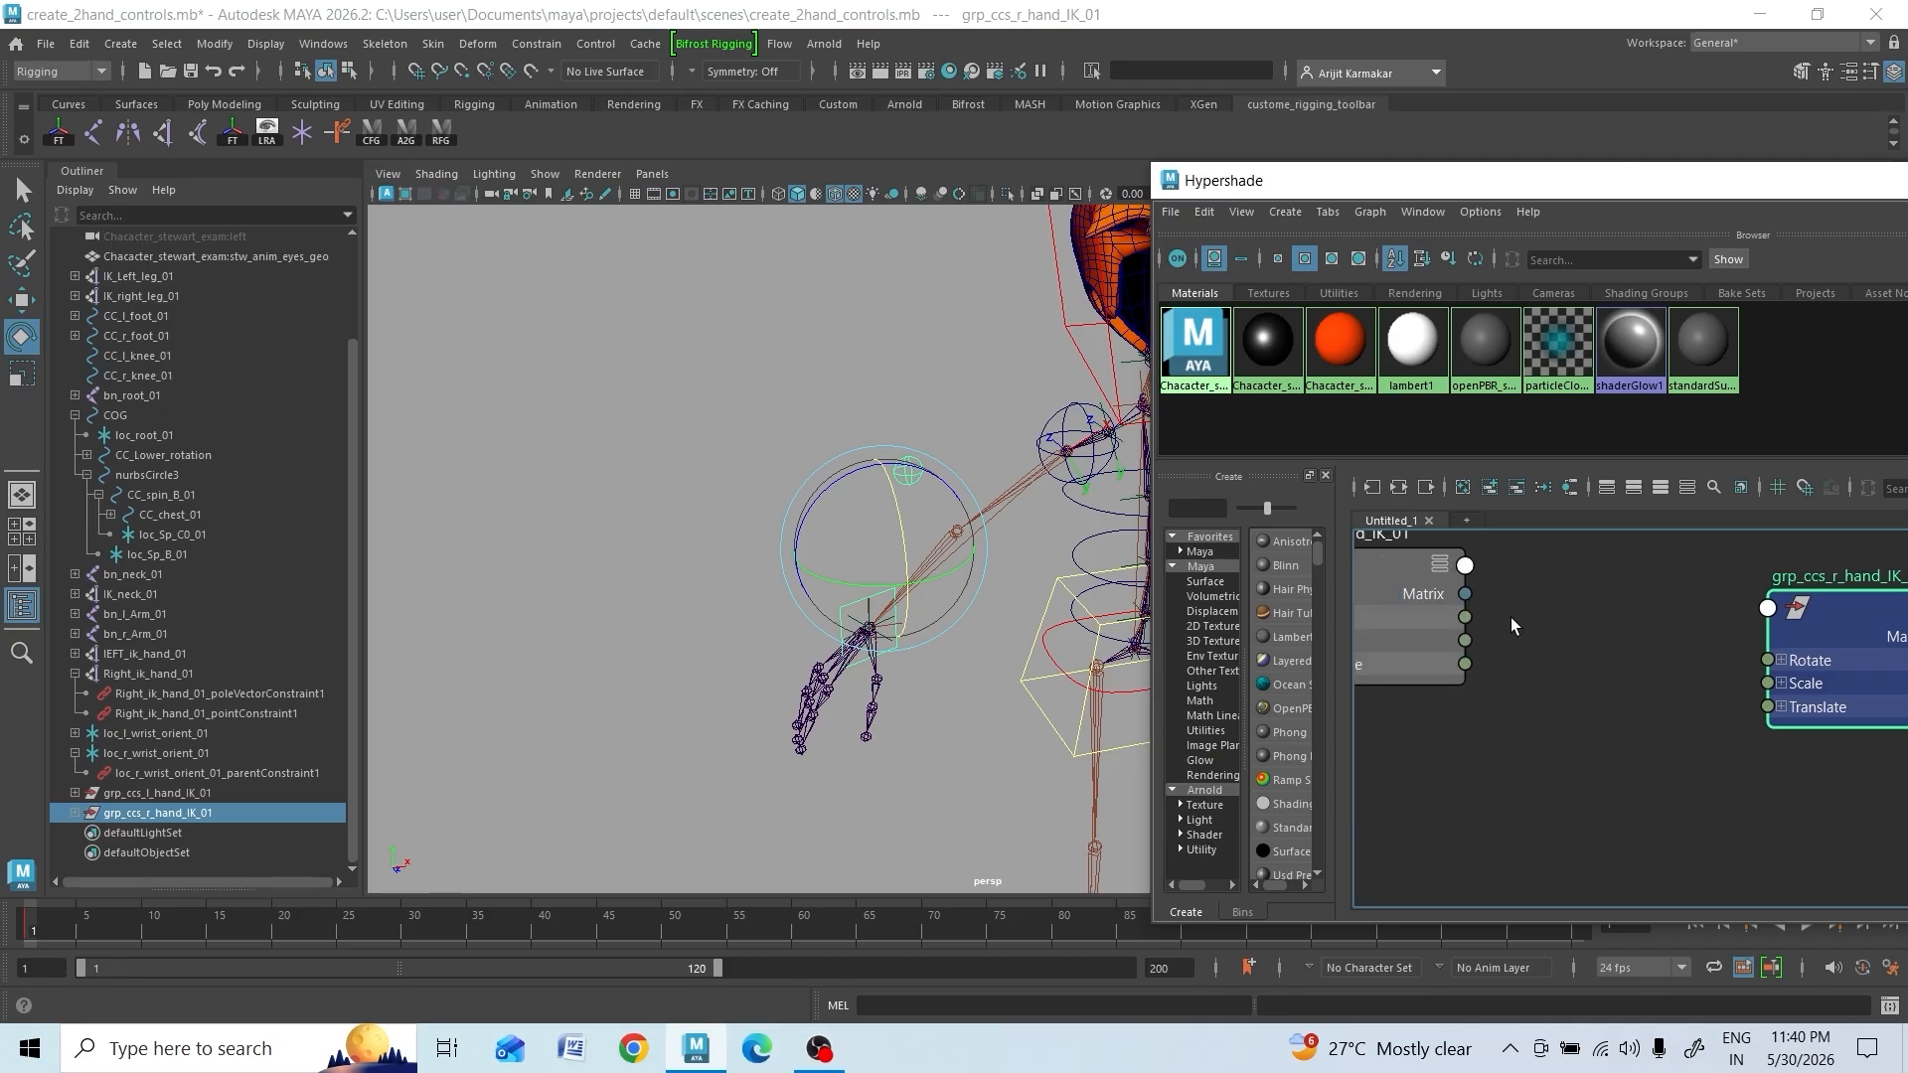
Connect the Follow attribute of CC_r_Hand_IK_01 to Blend Parent 1 of grp_ccs_r_hand_IK_01 and put the Hypershade away
{"action": "left_click", "coordinate": [1402, 576]}
{"action": "left_click_drag", "start_coordinate": [1402, 574], "coordinate": [1519, 623]}
{"action": "left_click", "coordinate": [1590, 620]}
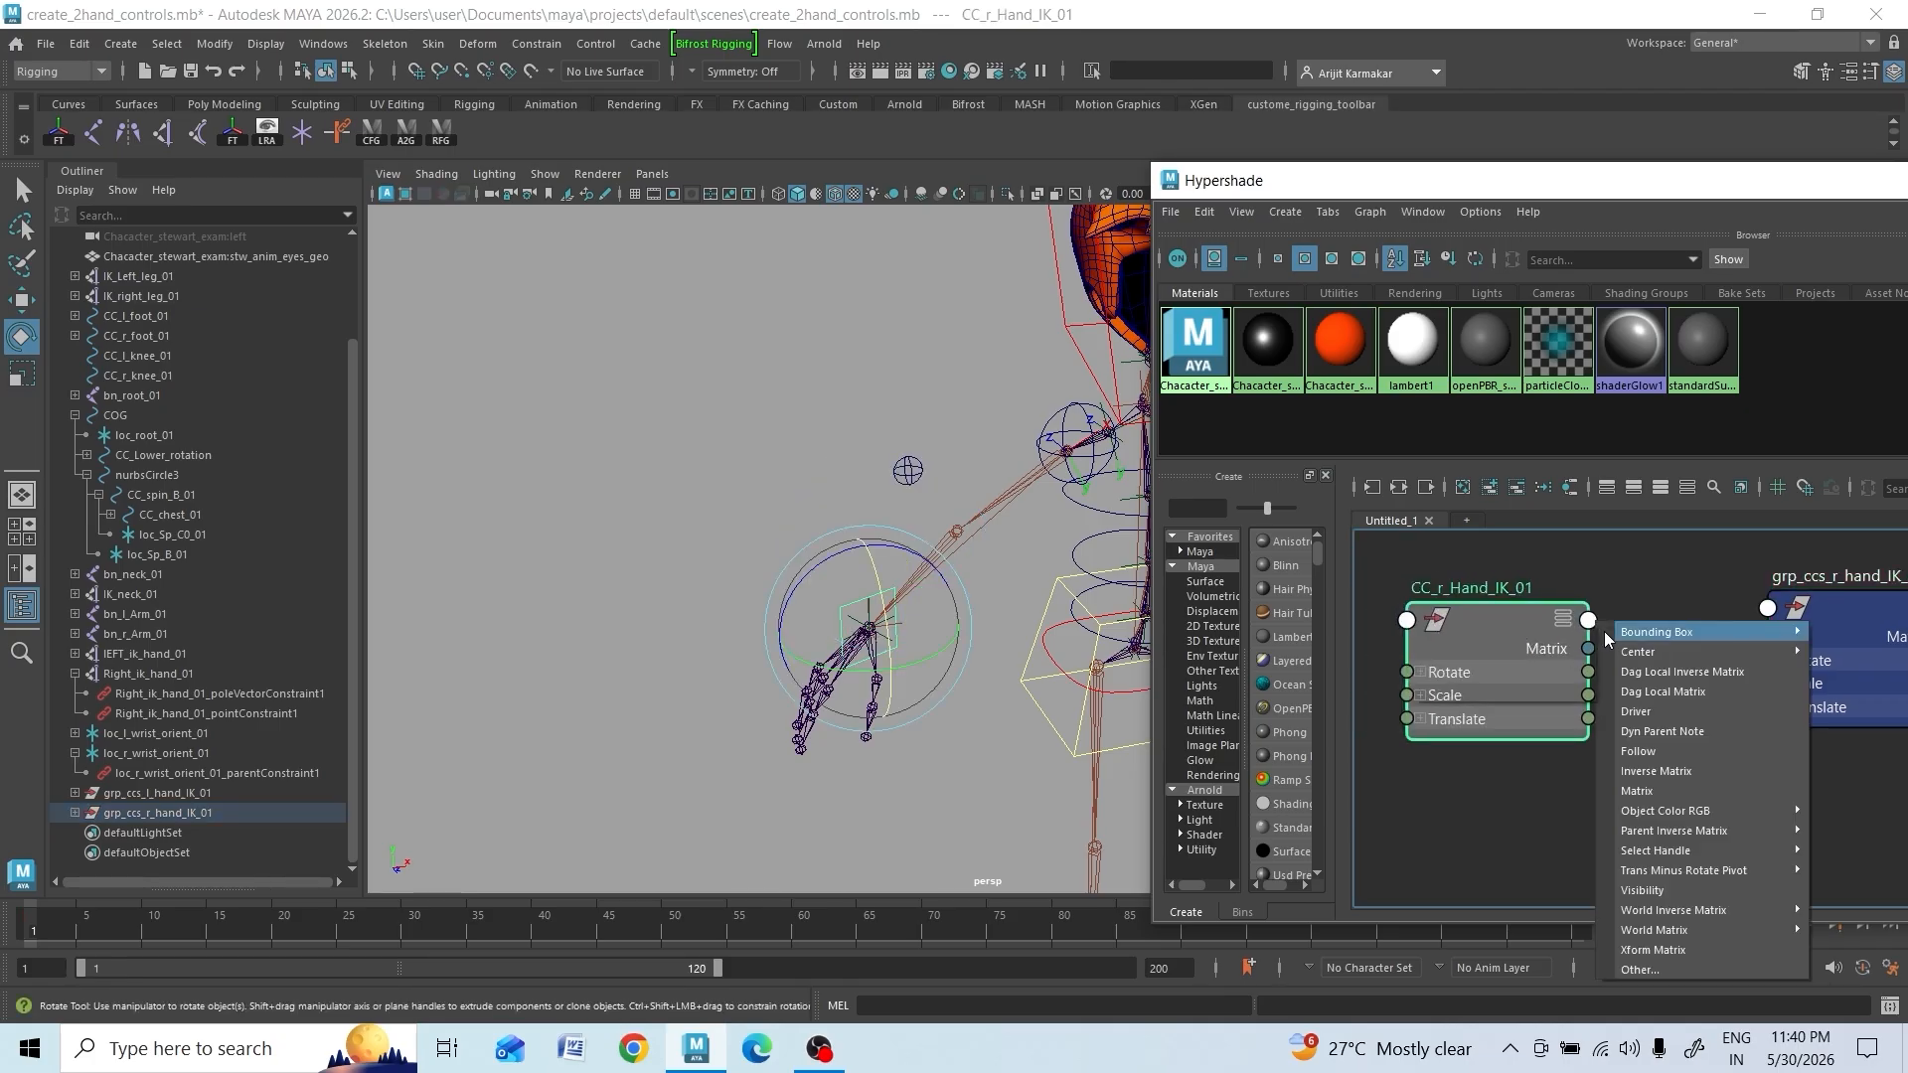
{"action": "left_click", "coordinate": [1631, 752]}
{"action": "left_click", "coordinate": [1767, 607]}
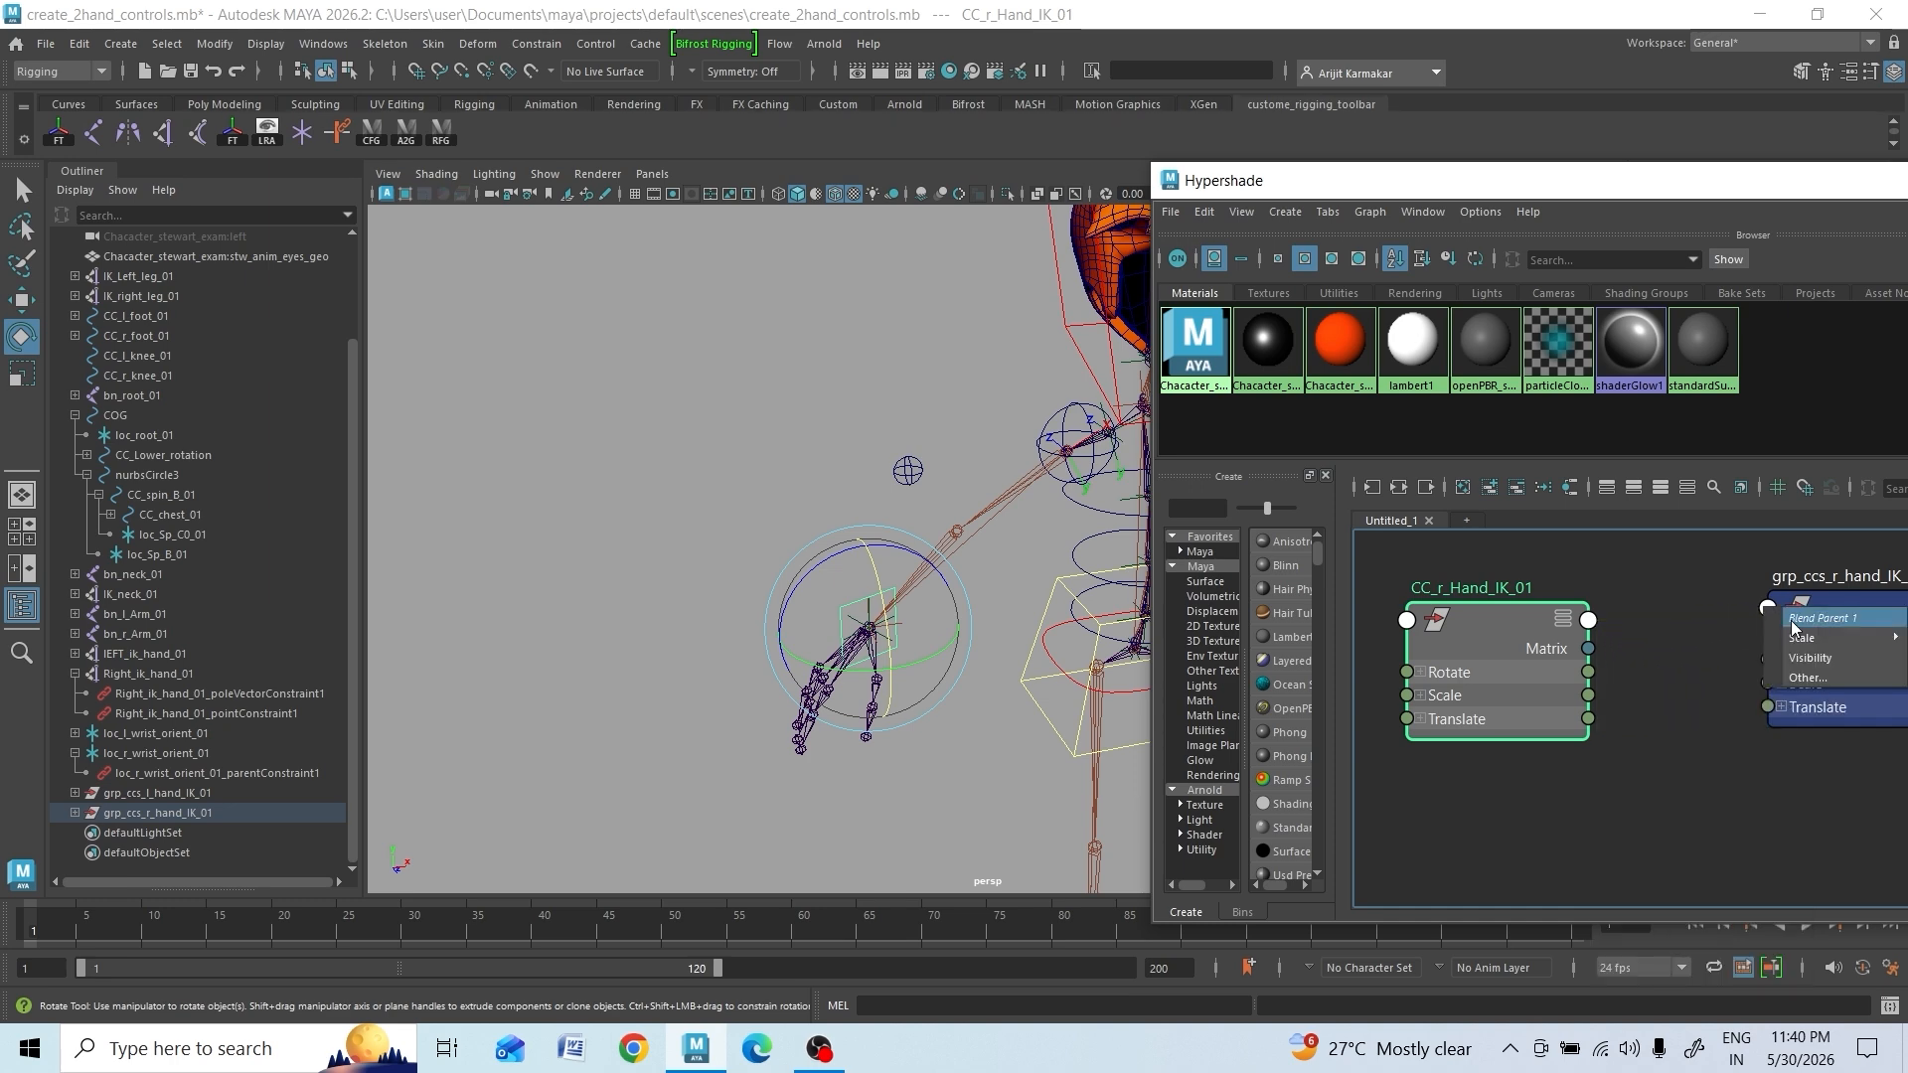
{"action": "left_click", "coordinate": [1794, 621]}
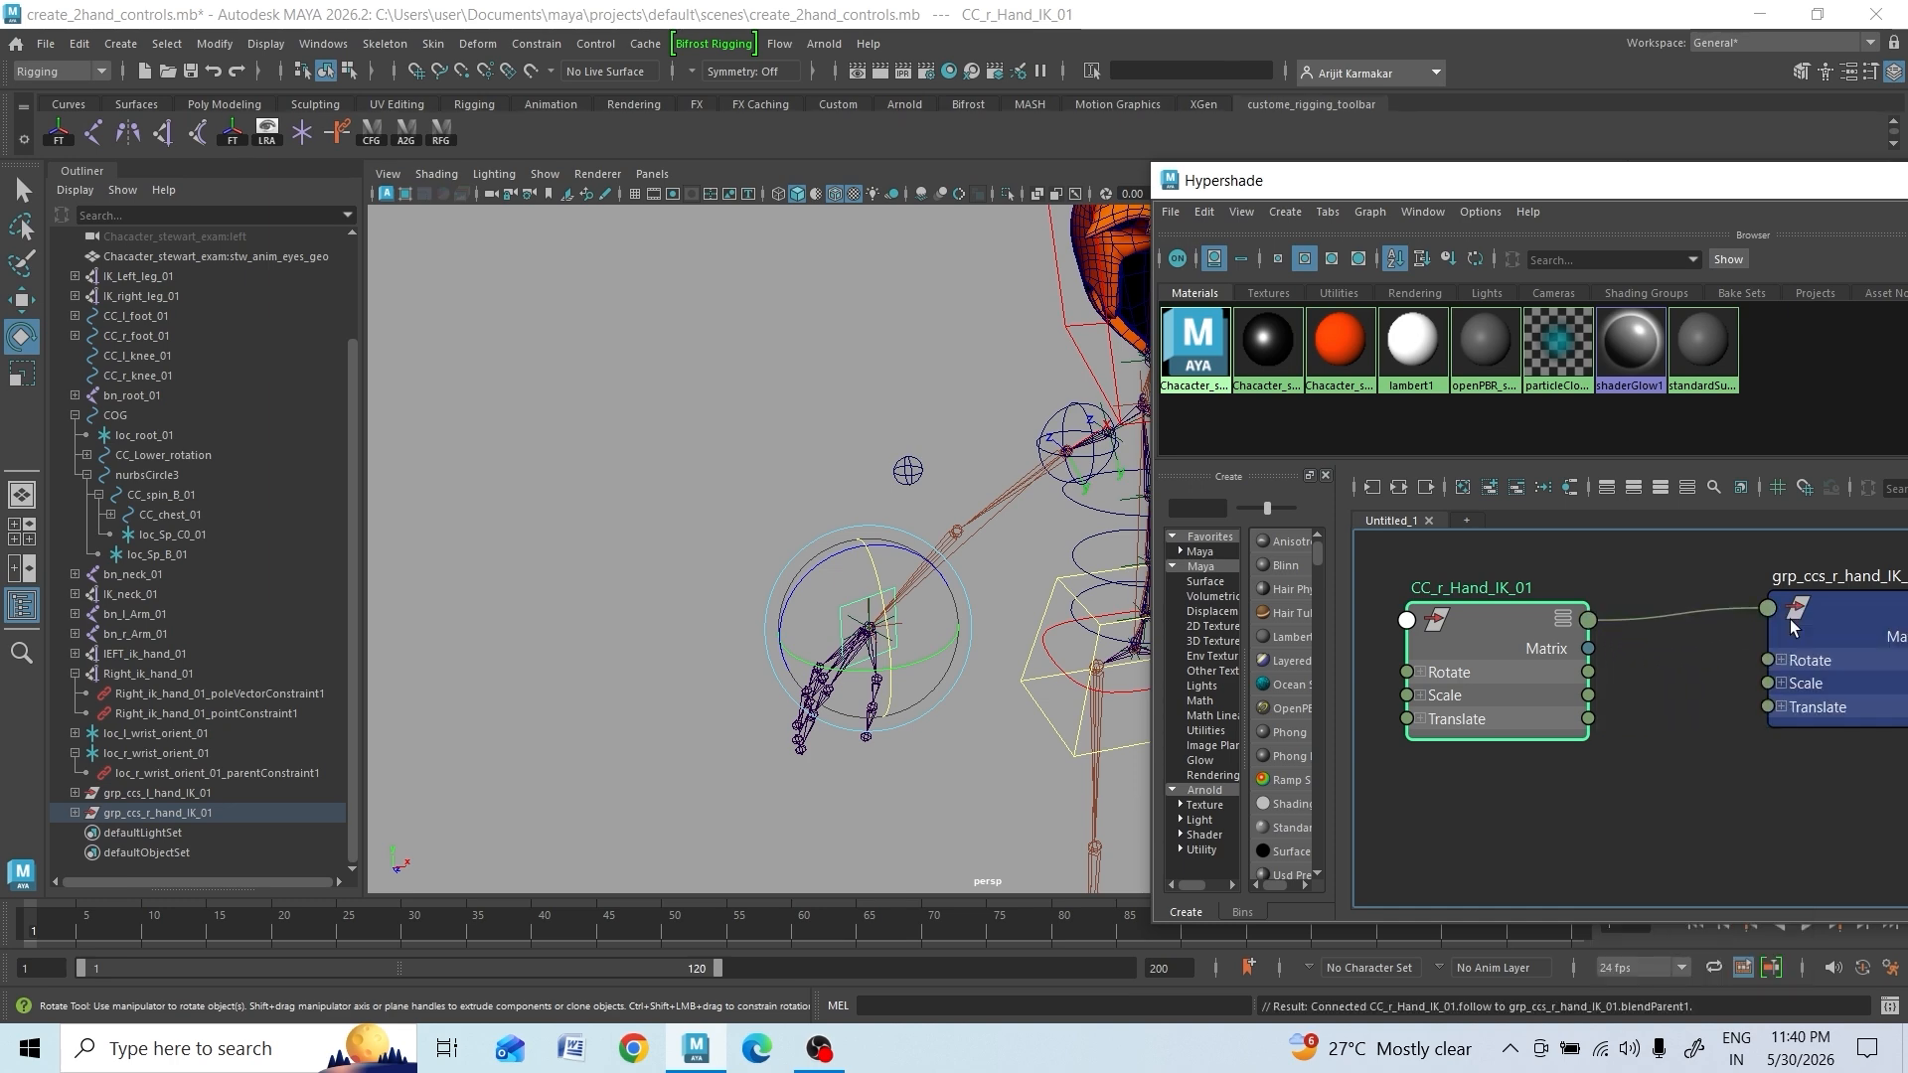
{"action": "left_click_drag", "start_coordinate": [1779, 196], "coordinate": [1663, 522]}
{"action": "left_click", "coordinate": [1717, 509]}
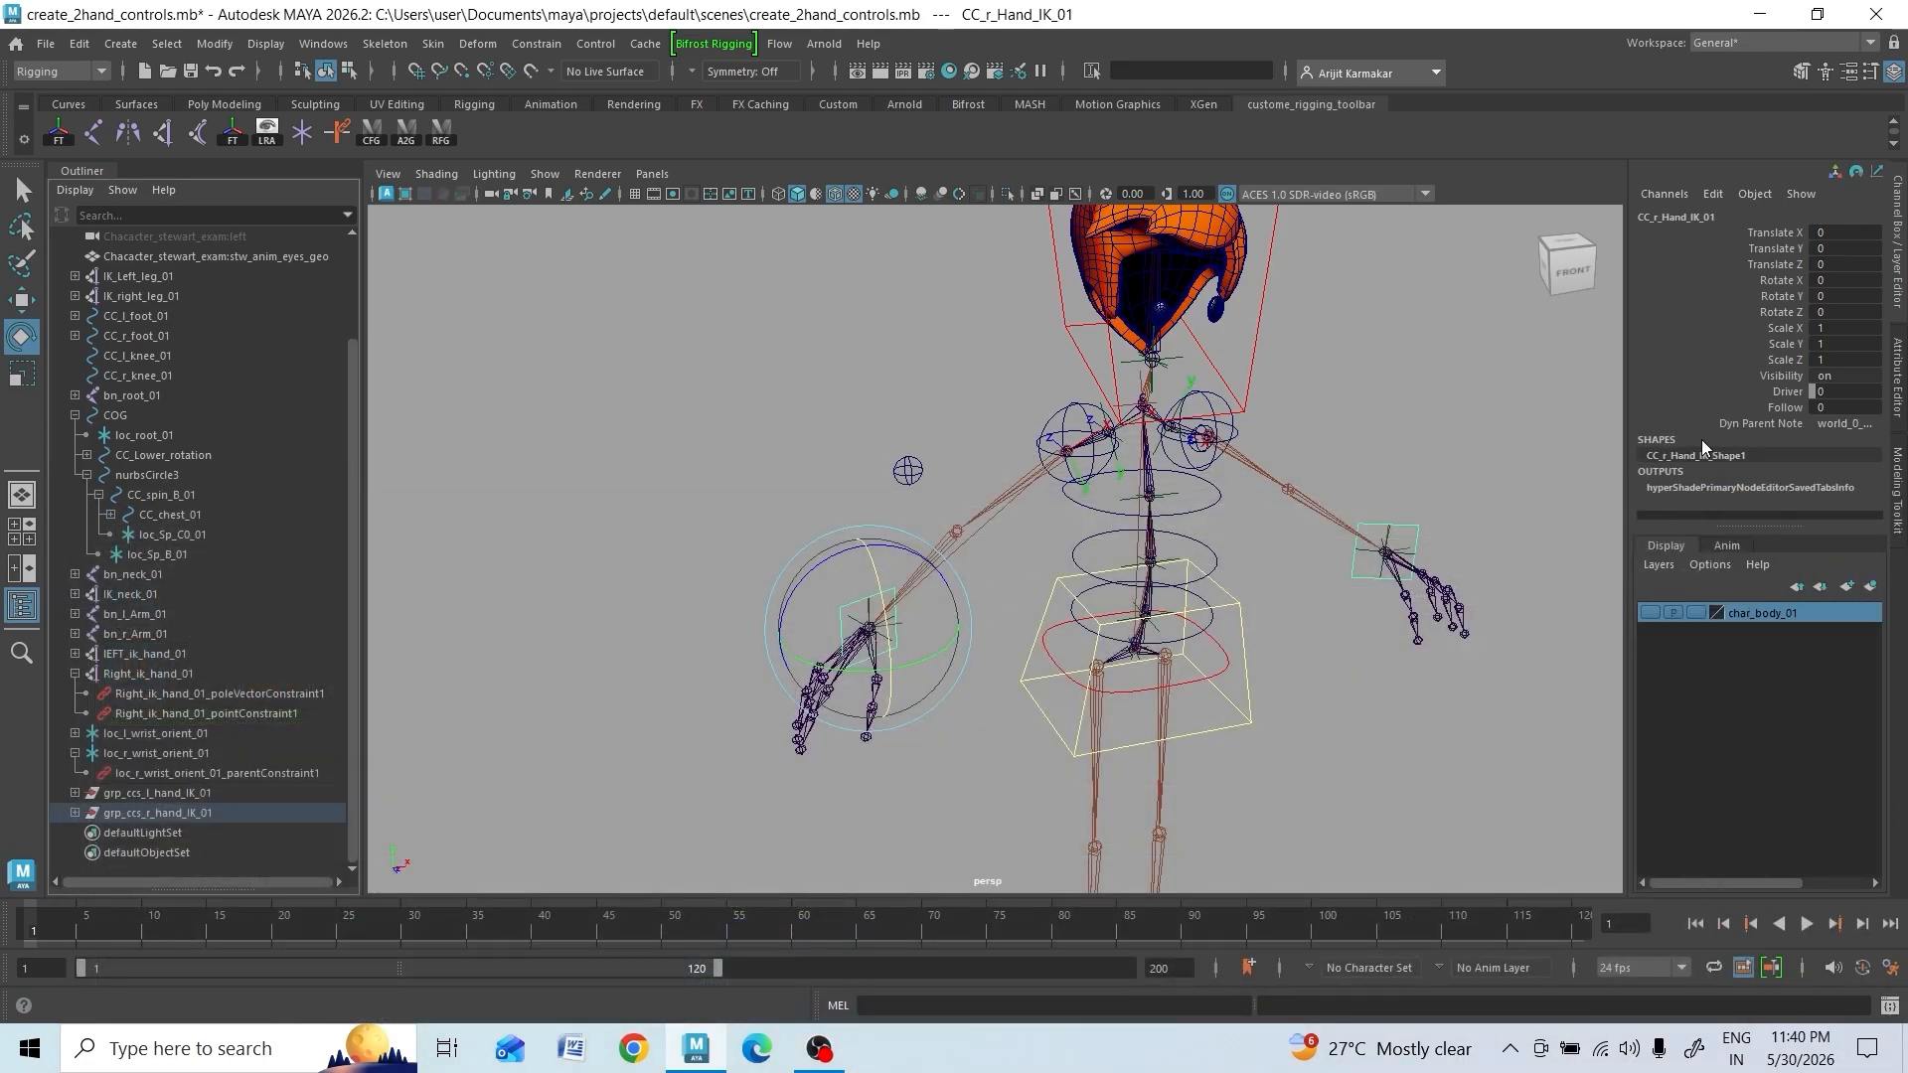
Test the right hand's follow behaviour by rotating the chest control and setting Follow of CC_r_Hand_IK_01 to 1
{"action": "left_click", "coordinate": [1212, 509]}
{"action": "left_click_drag", "start_coordinate": [1188, 492], "coordinate": [1143, 587]}
{"action": "left_click", "coordinate": [895, 646]}
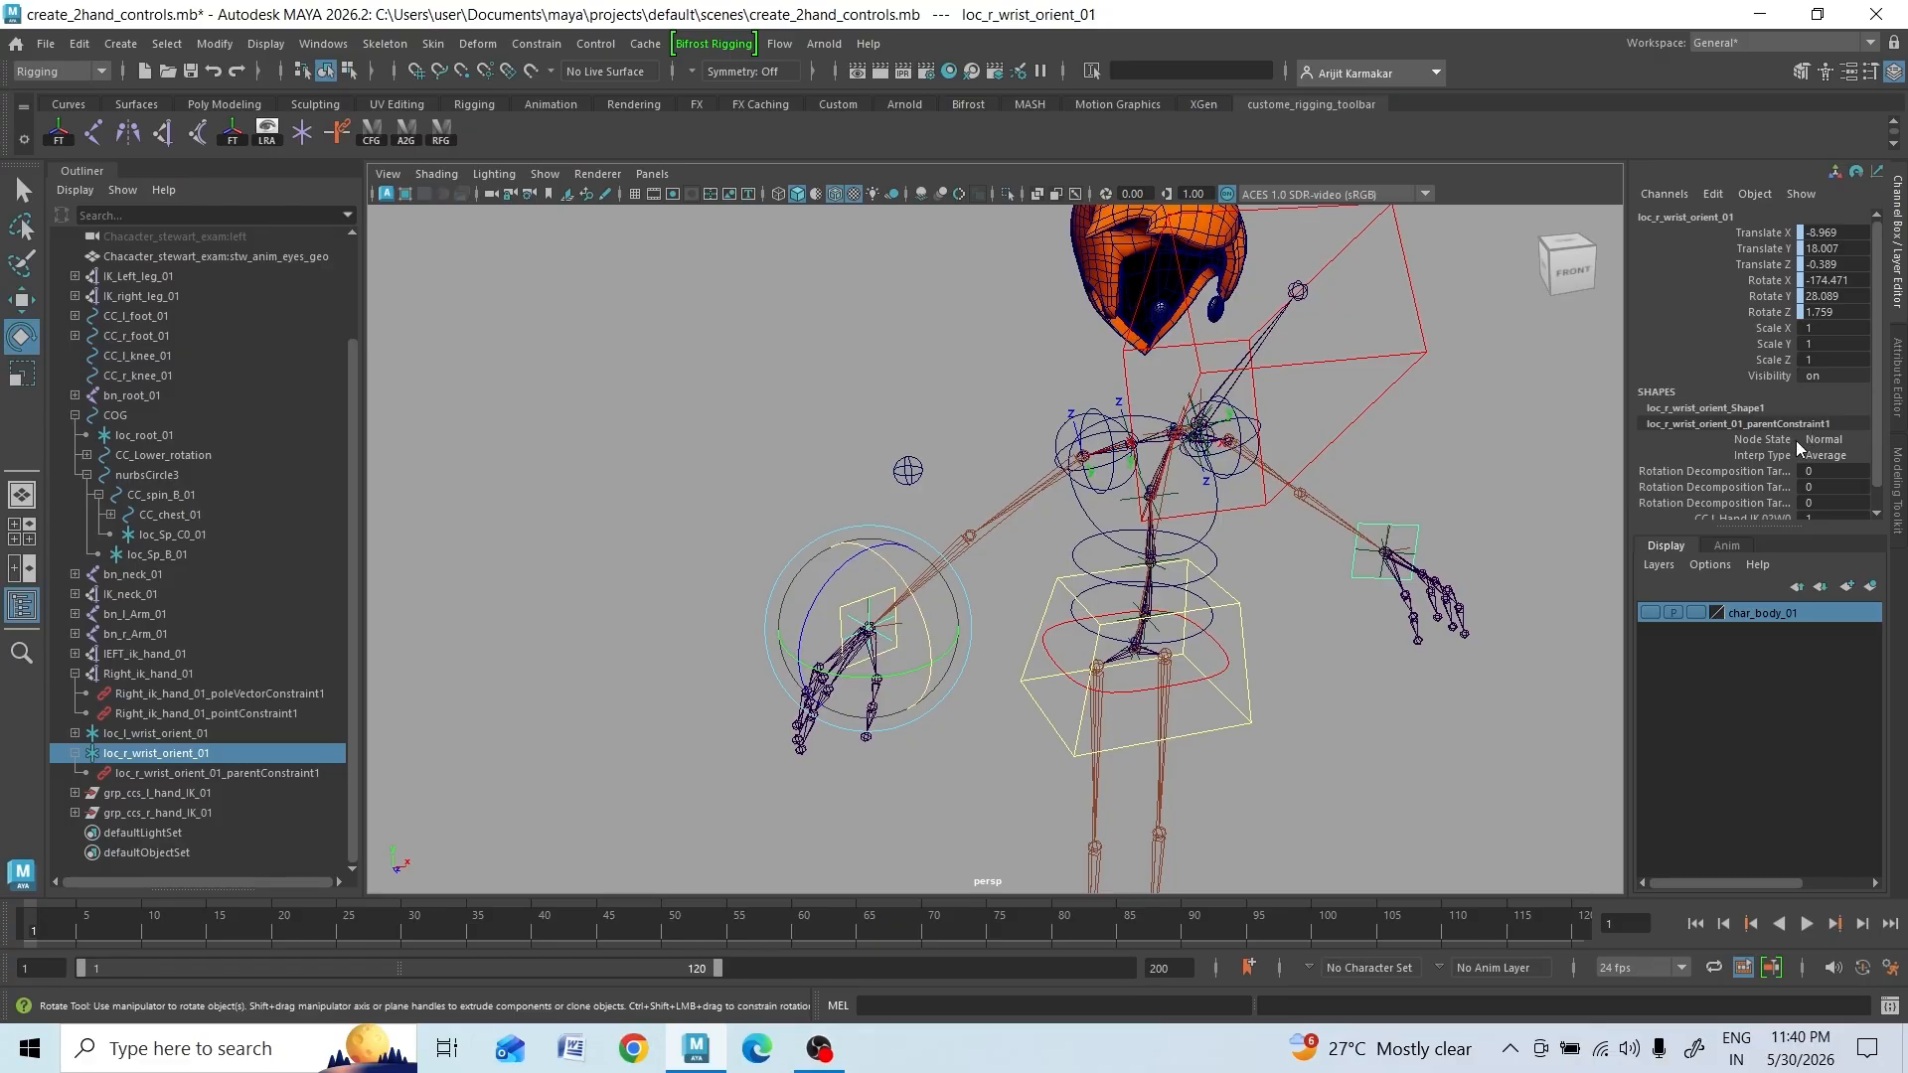
{"action": "left_click", "coordinate": [895, 631]}
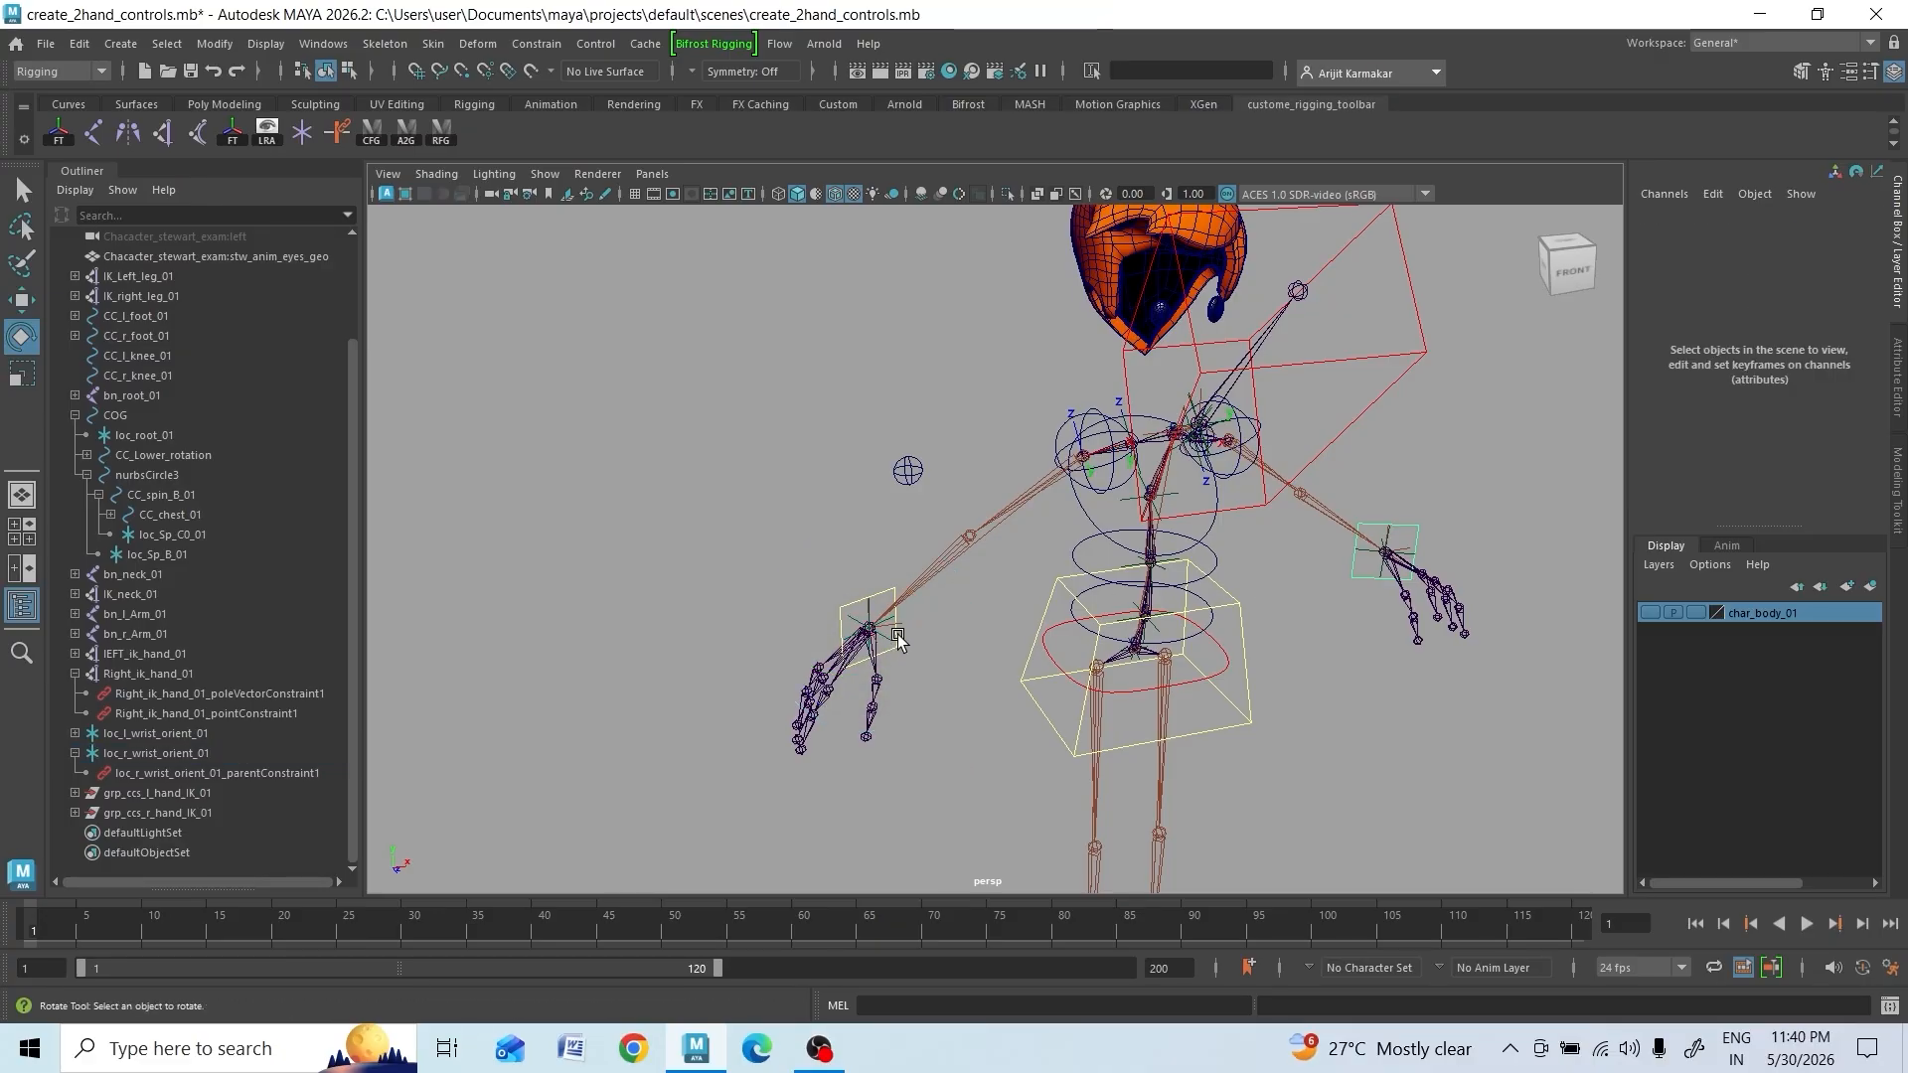
{"action": "left_click", "coordinate": [893, 586]}
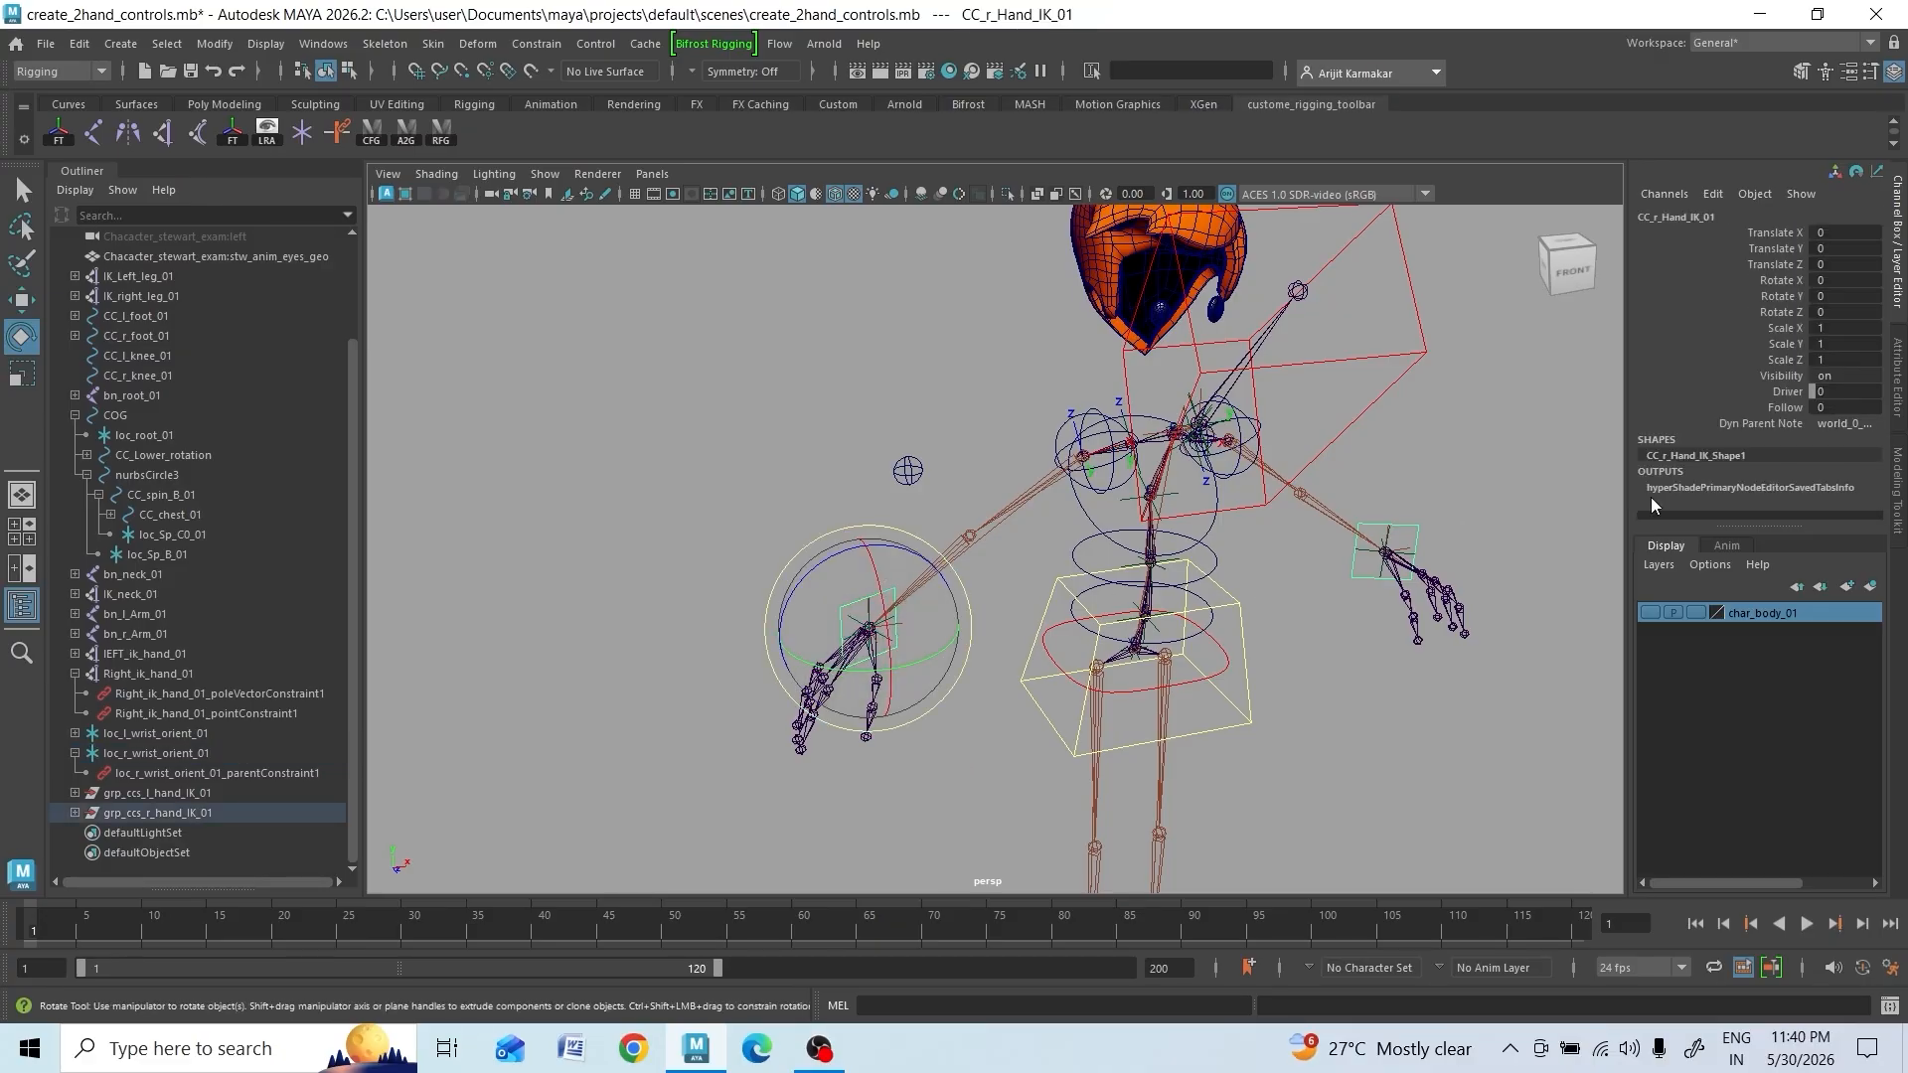
{"action": "double_click", "coordinate": [1842, 406]}
{"action": "type", "text": "1"}
{"action": "key", "text": "Return"}
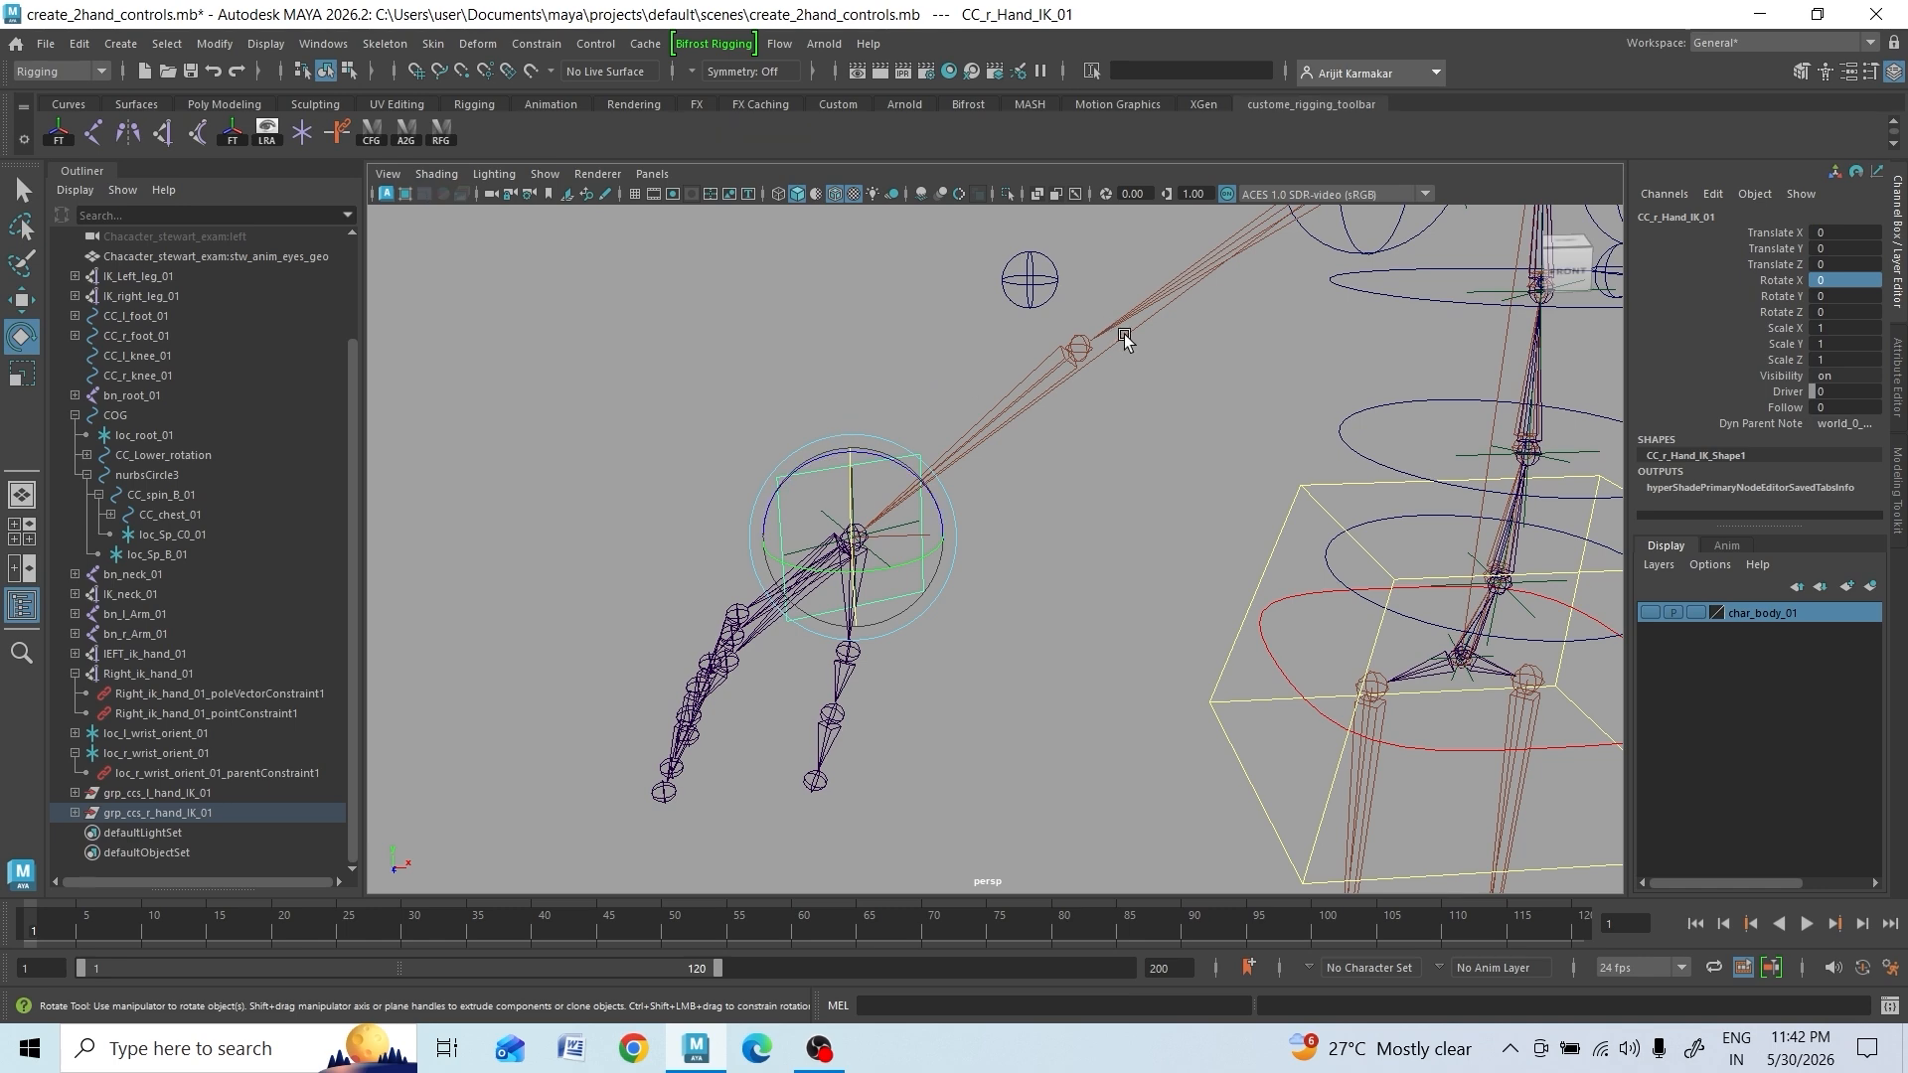
Reopen the Hypershade, space the grp_ccs_r_hand_IK_01 node away from CC_r_Hand_IK_01, and break the connection between them
{"action": "left_click", "coordinate": [951, 71]}
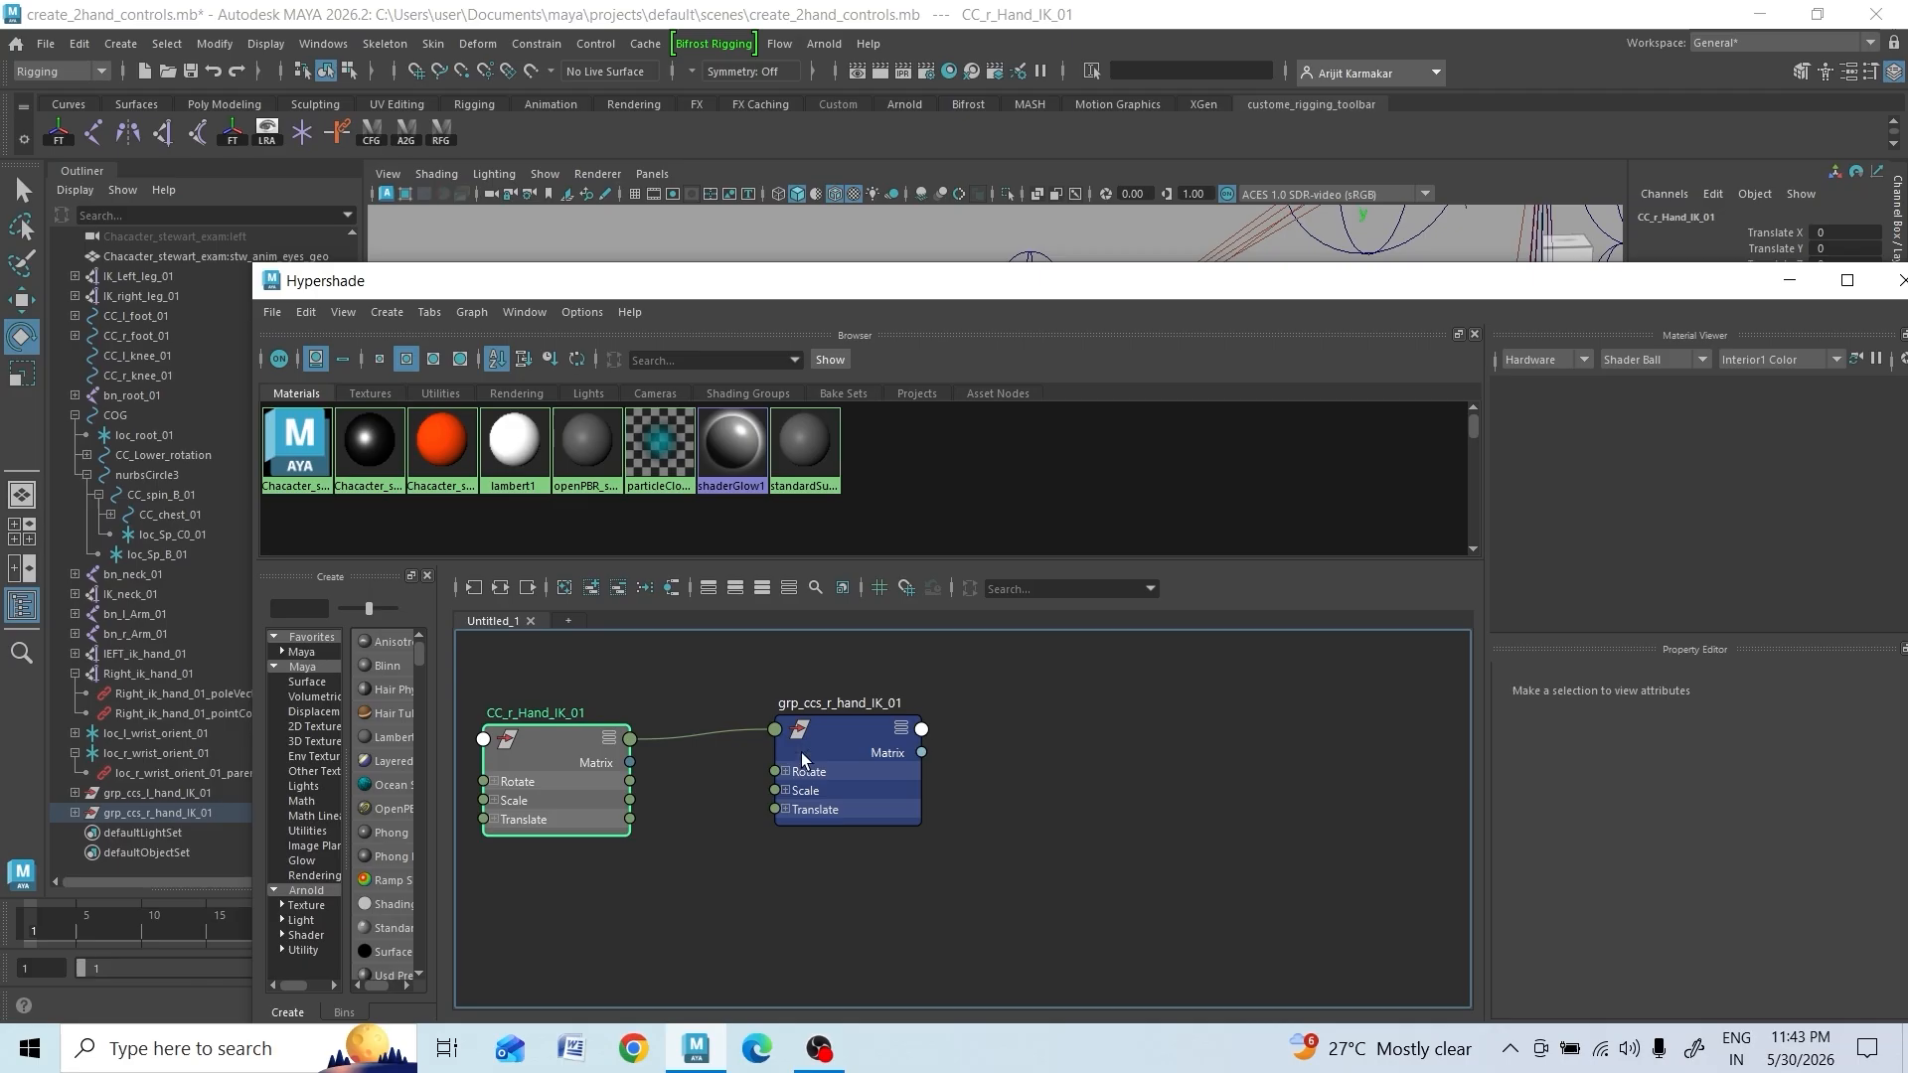
{"action": "left_click_drag", "start_coordinate": [803, 760], "coordinate": [948, 774]}
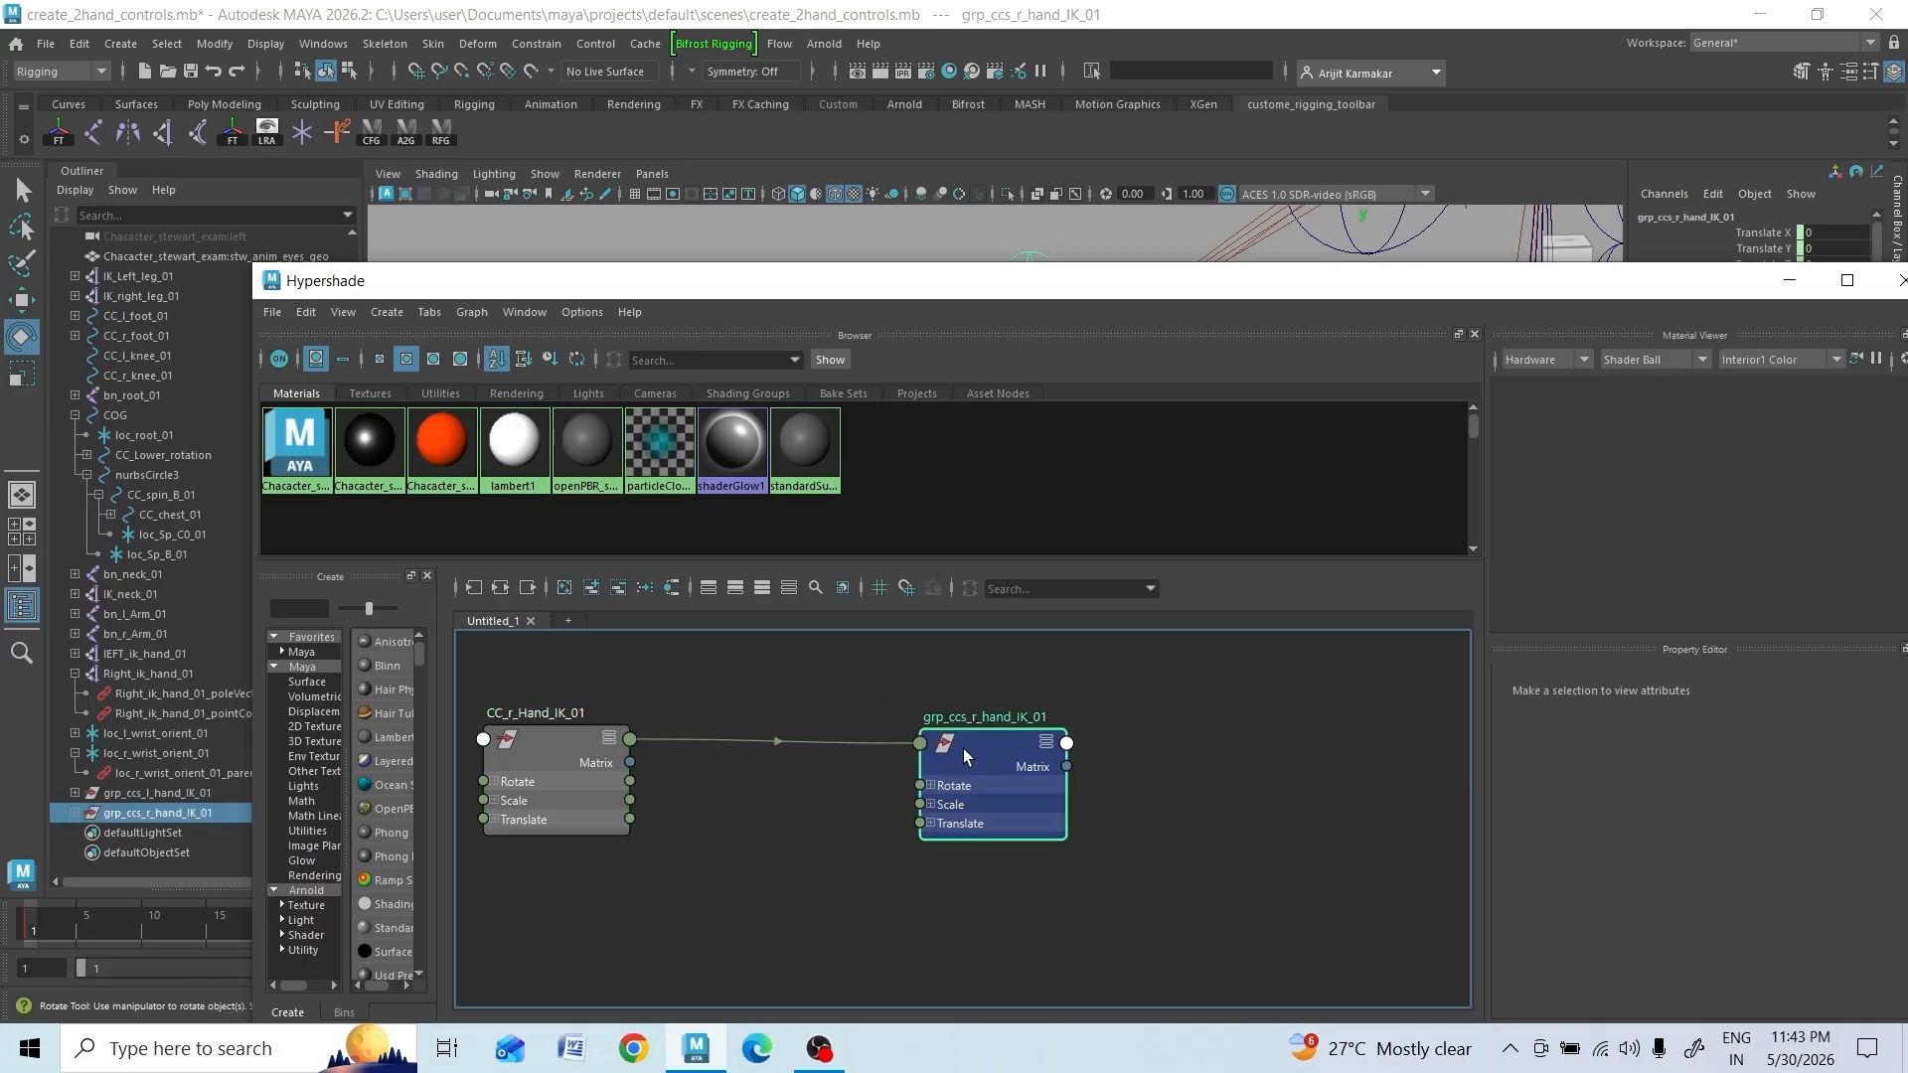
{"action": "left_click", "coordinate": [629, 742]}
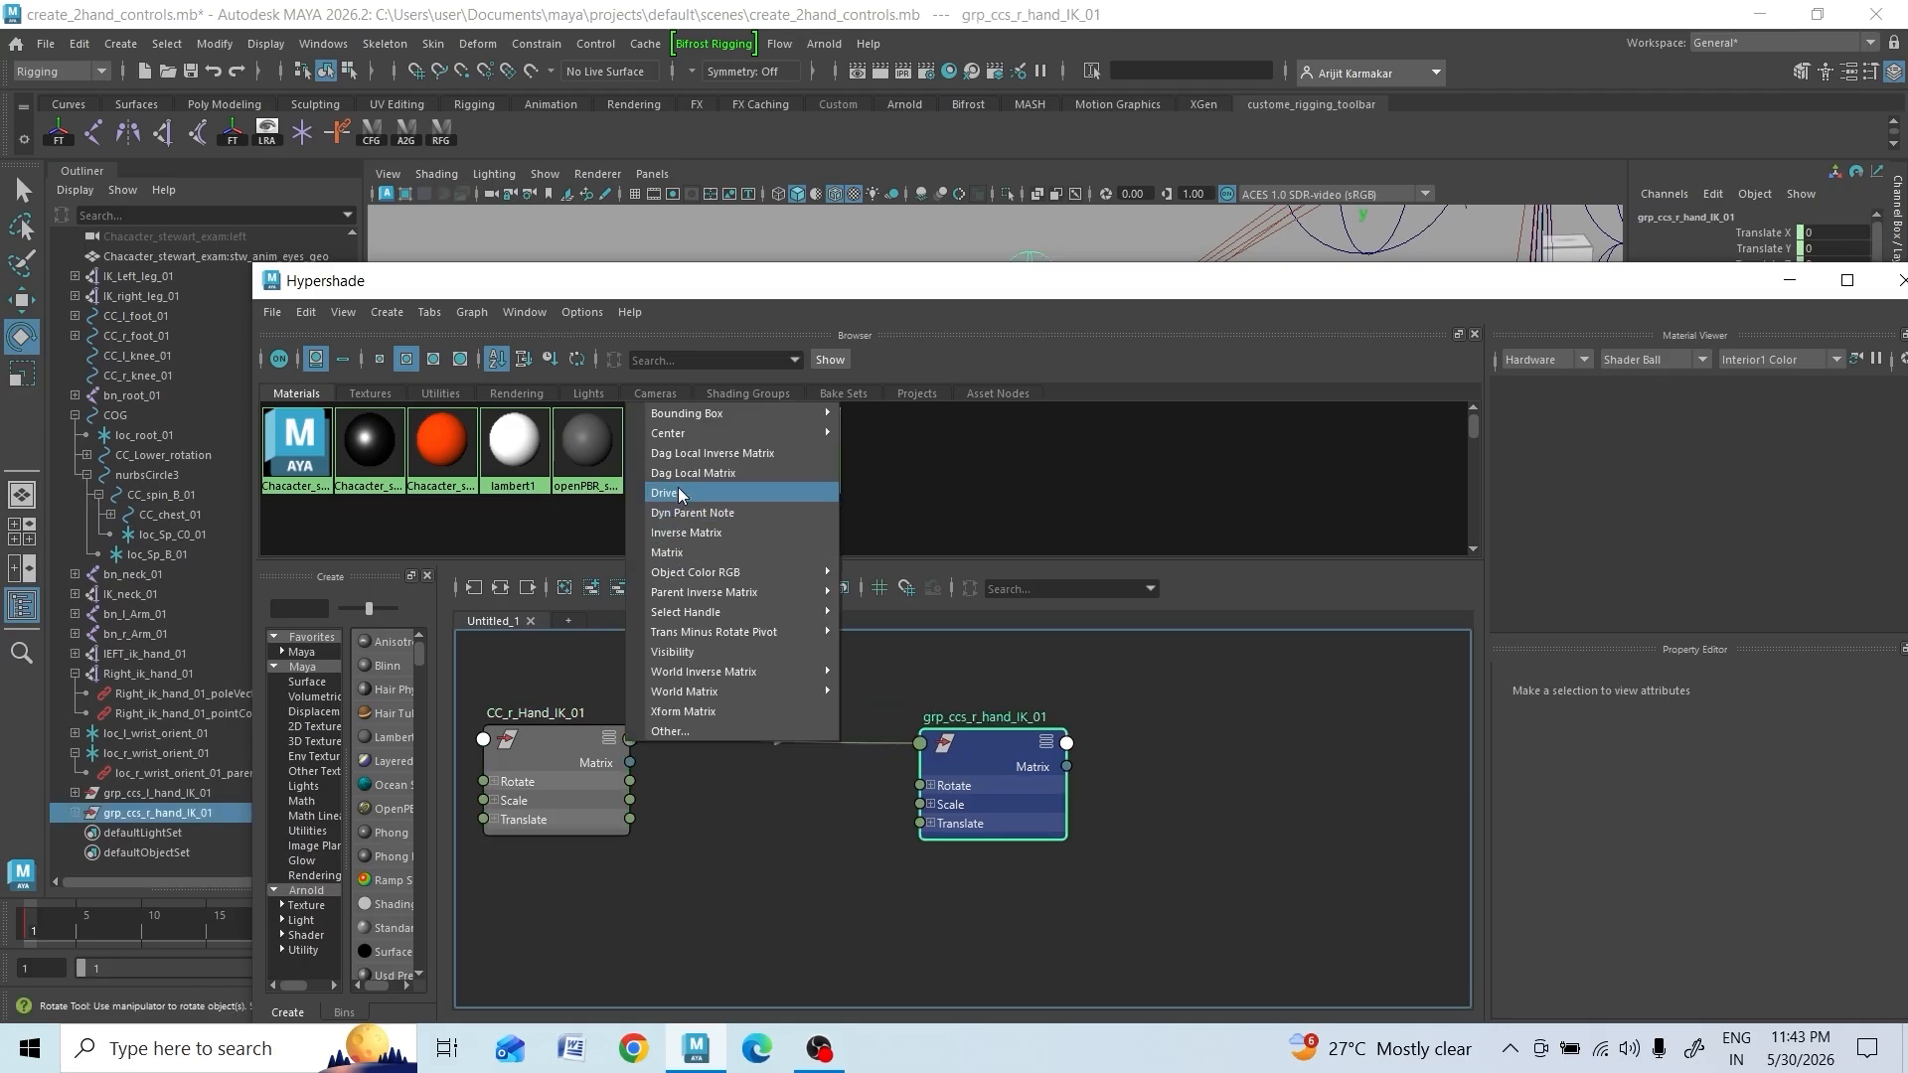
{"action": "left_click", "coordinate": [920, 745]}
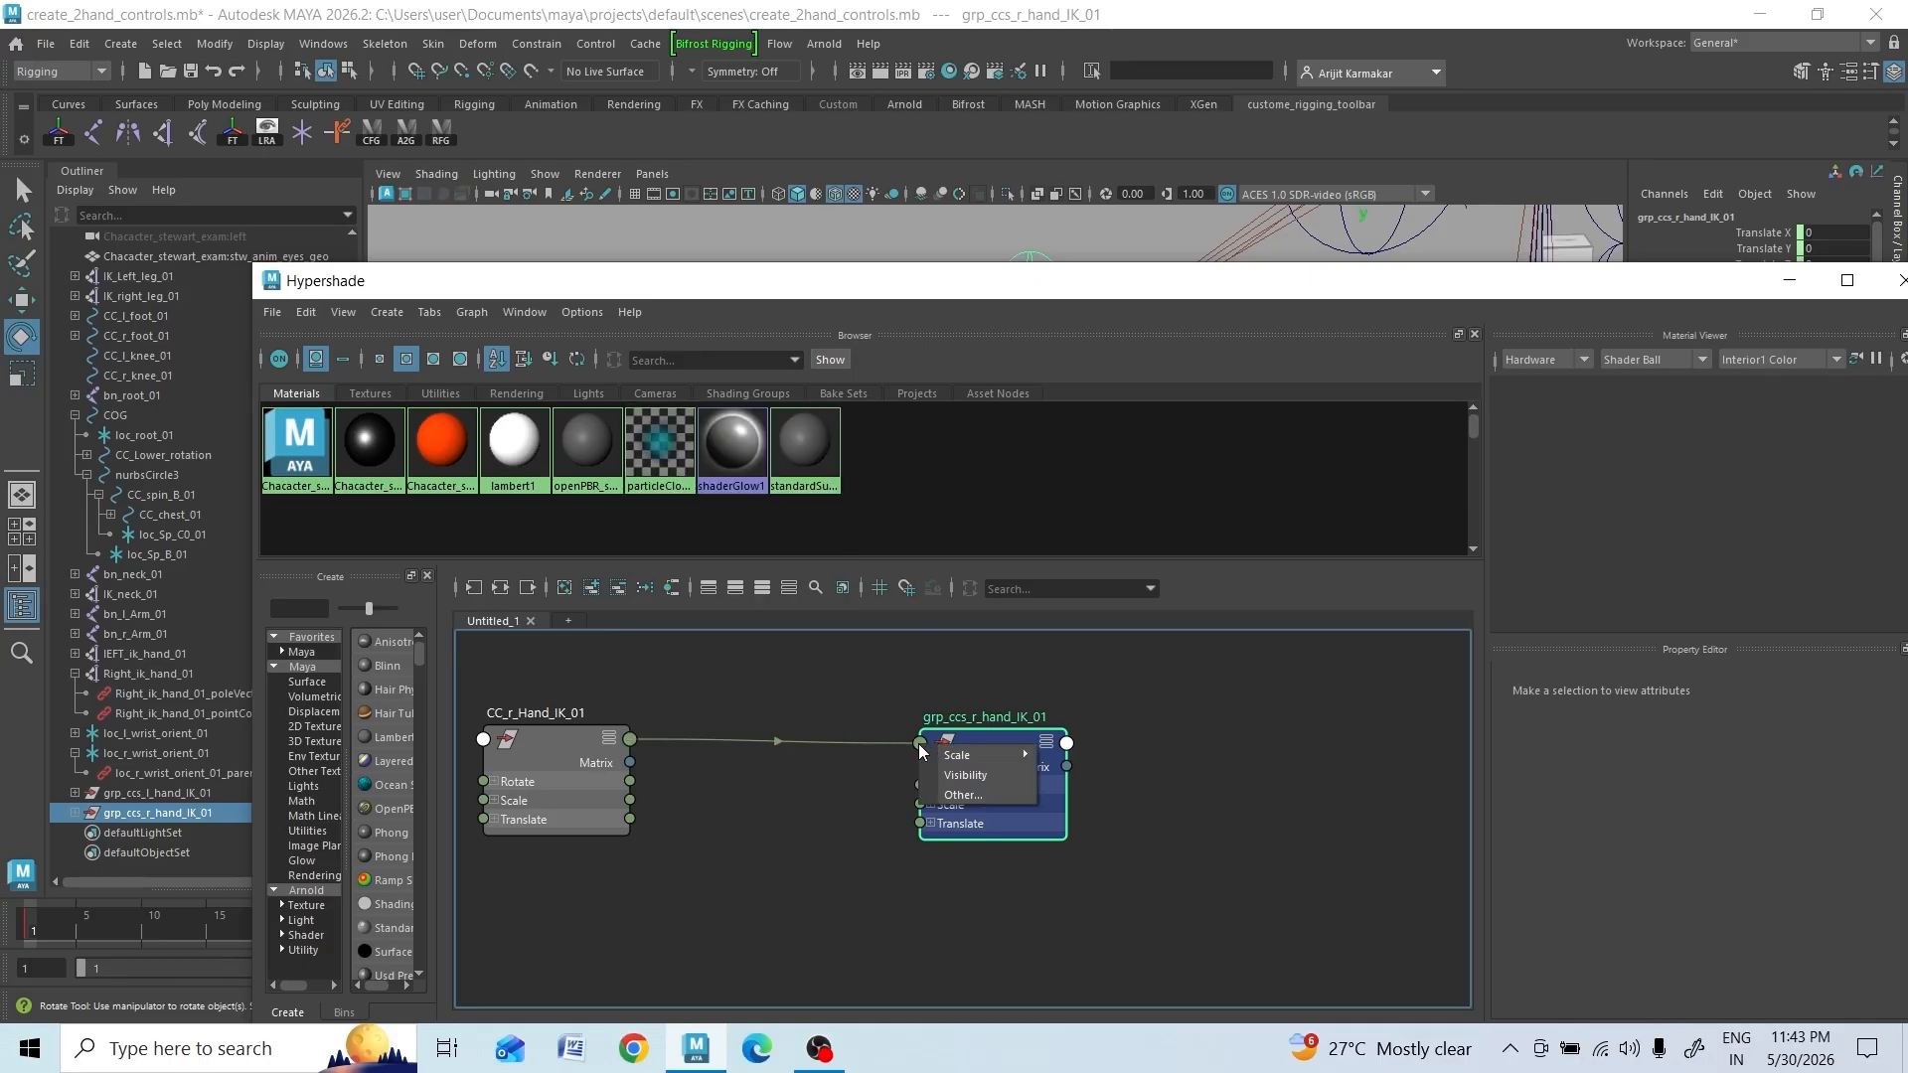
{"action": "left_click", "coordinate": [1004, 740]}
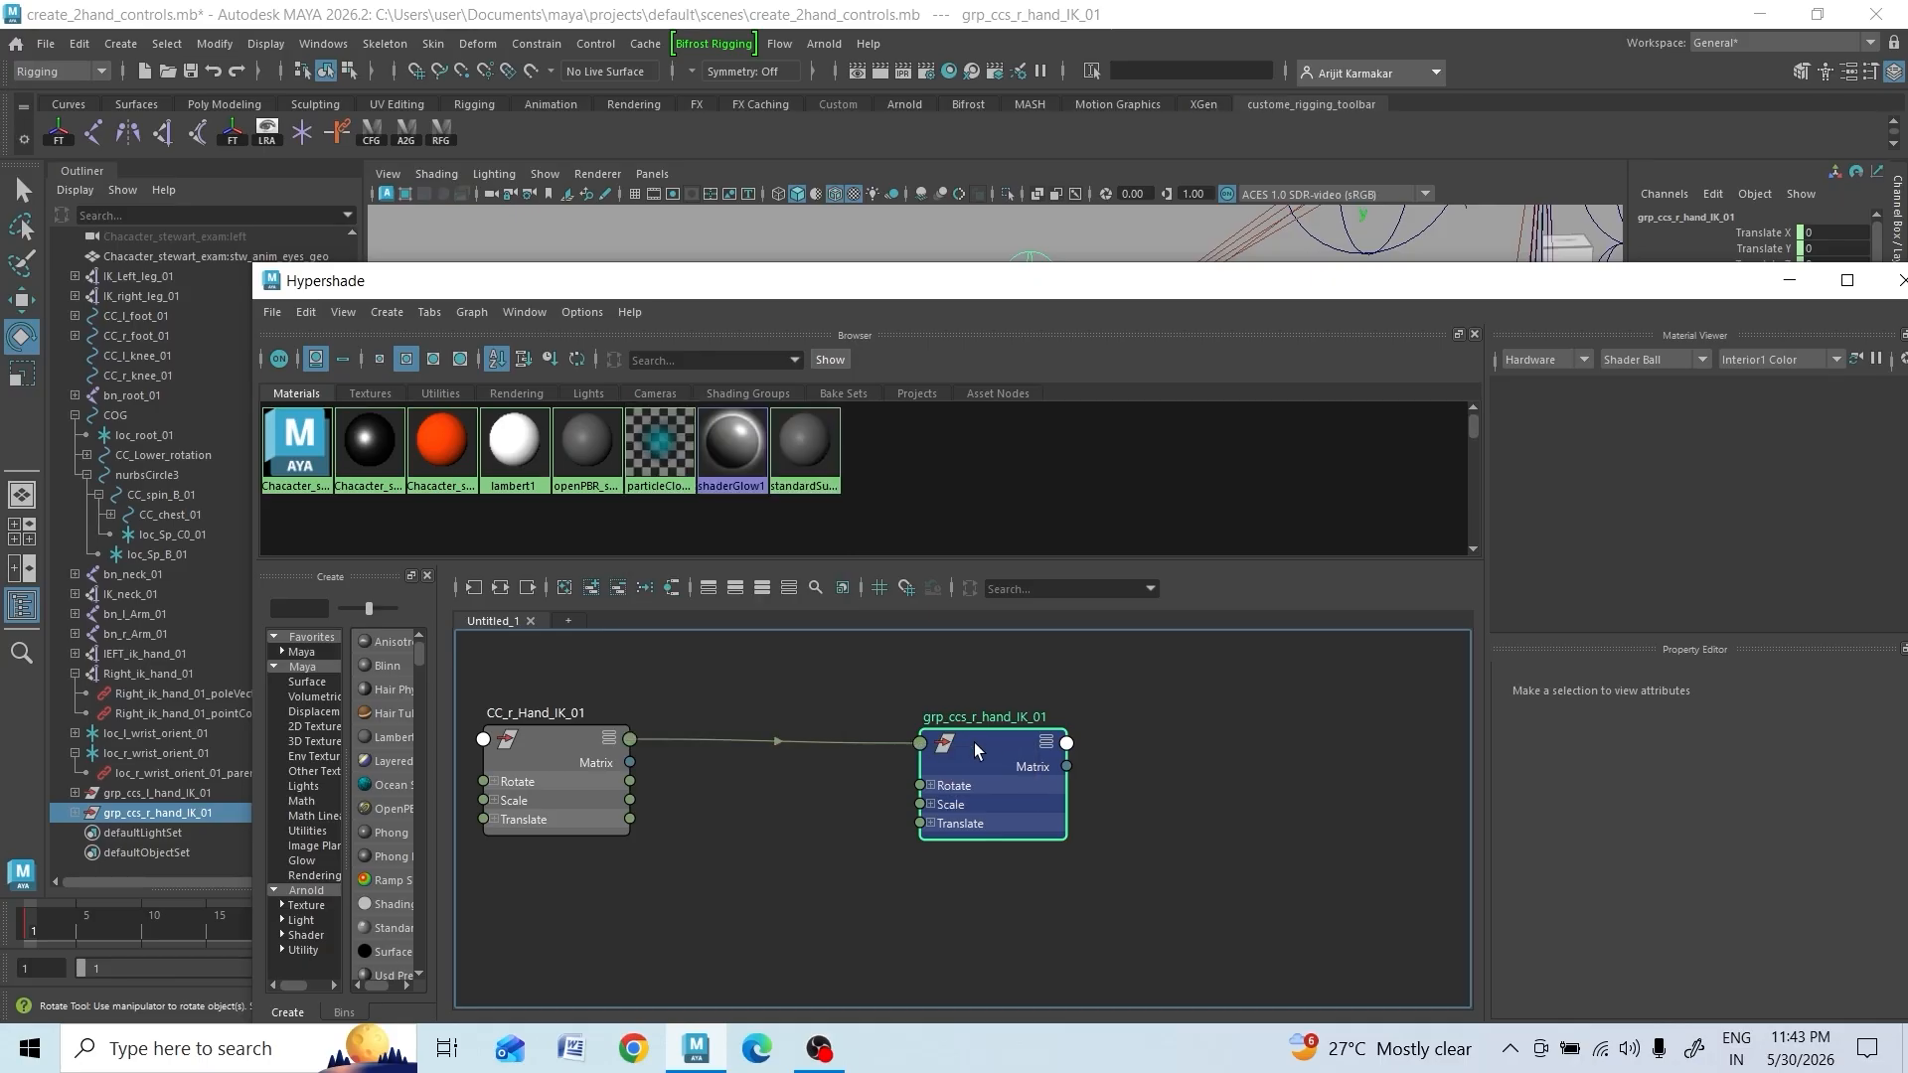
{"action": "mouse_move", "coordinate": [974, 741]}
{"action": "left_mouse_down"}
{"action": "mouse_move", "coordinate": [1050, 720]}
{"action": "mouse_move", "coordinate": [1003, 753]}
{"action": "left_mouse_up"}
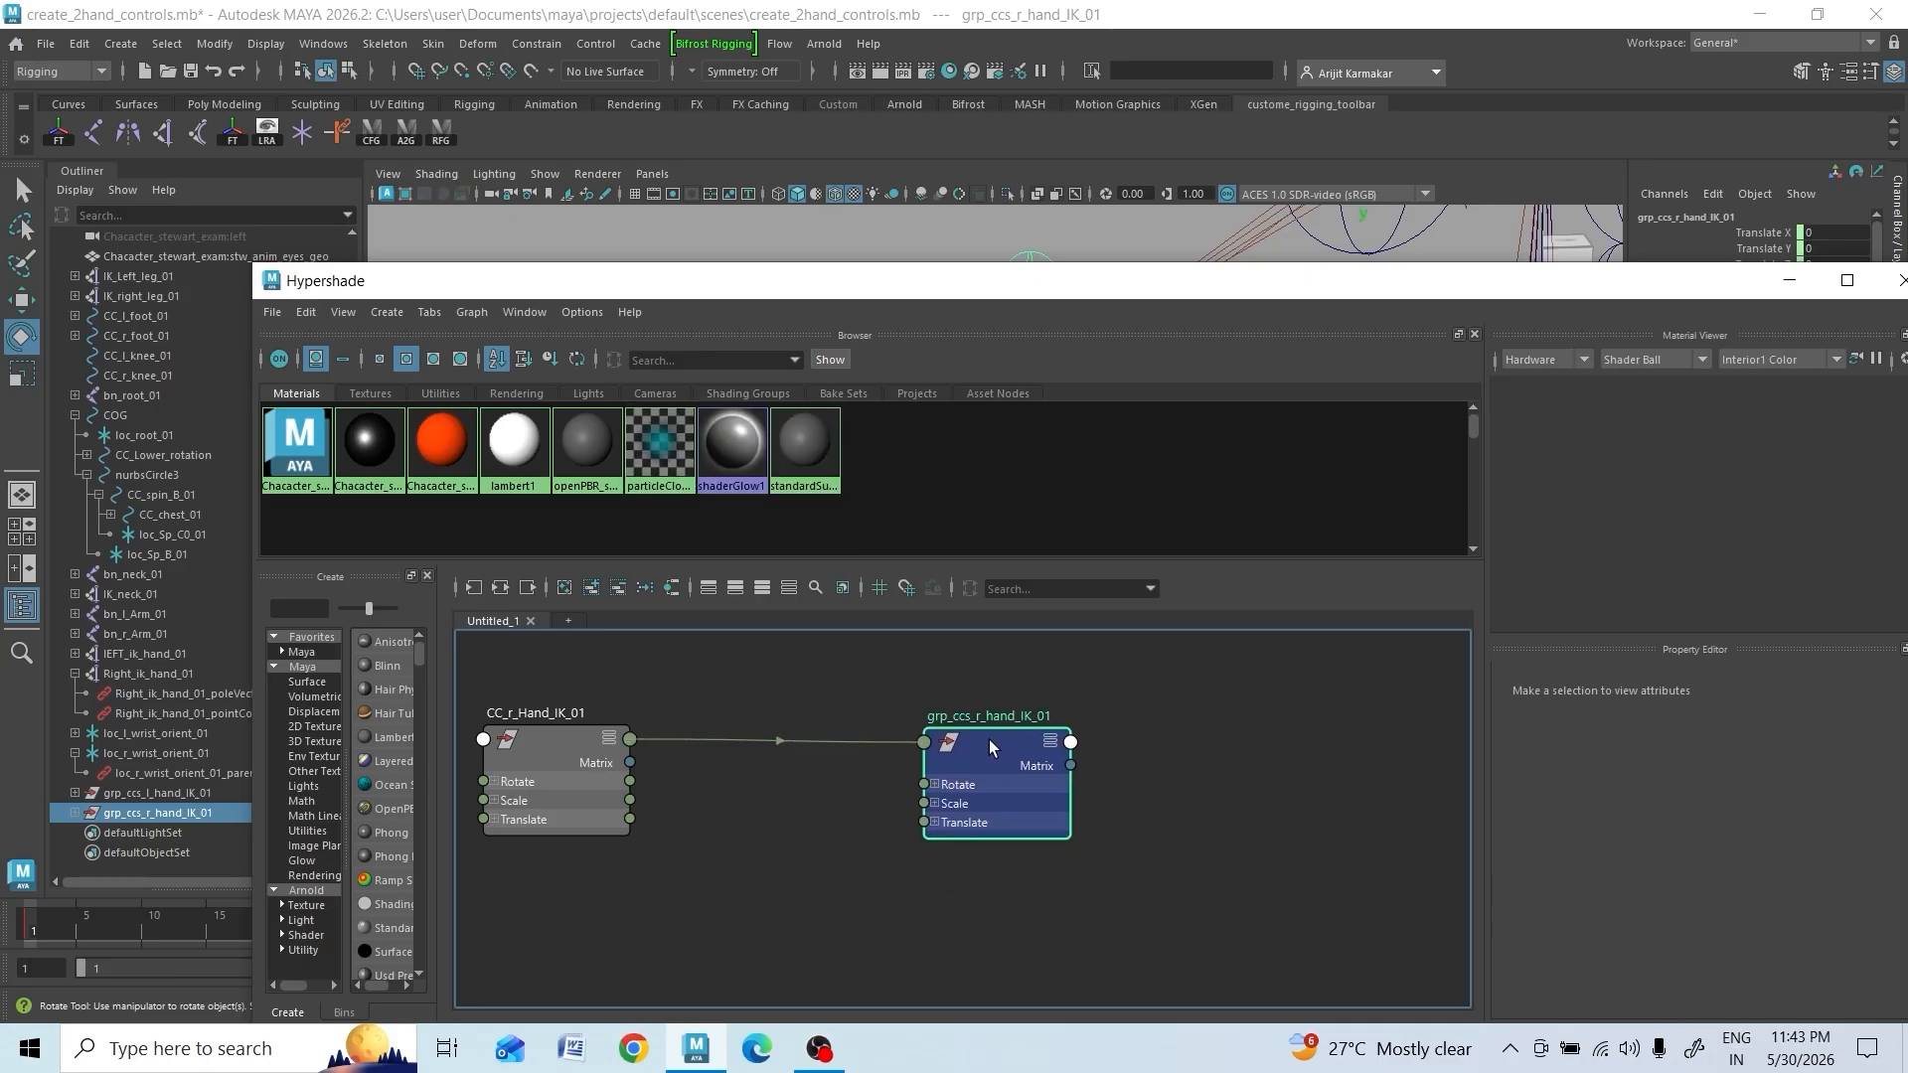
{"action": "left_click", "coordinate": [787, 746]}
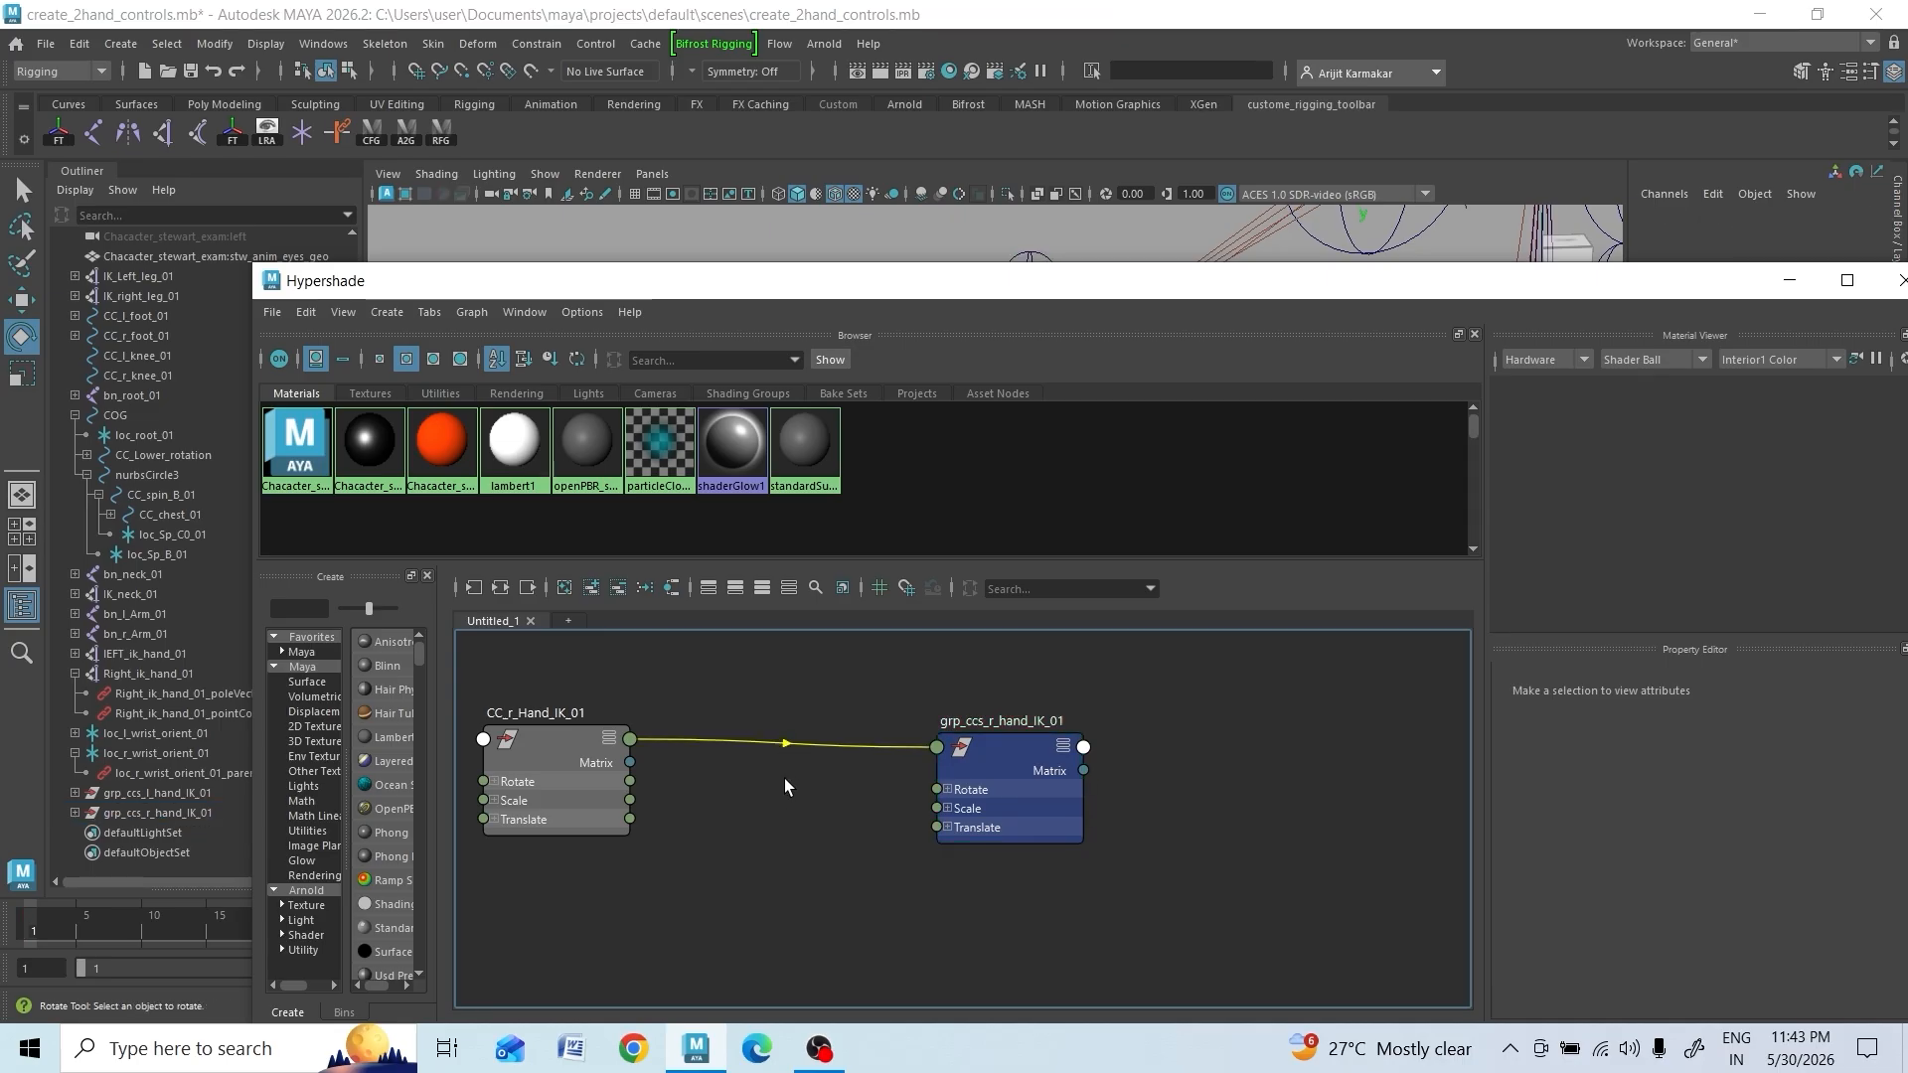
{"action": "left_click_drag", "start_coordinate": [785, 749], "coordinate": [706, 766]}
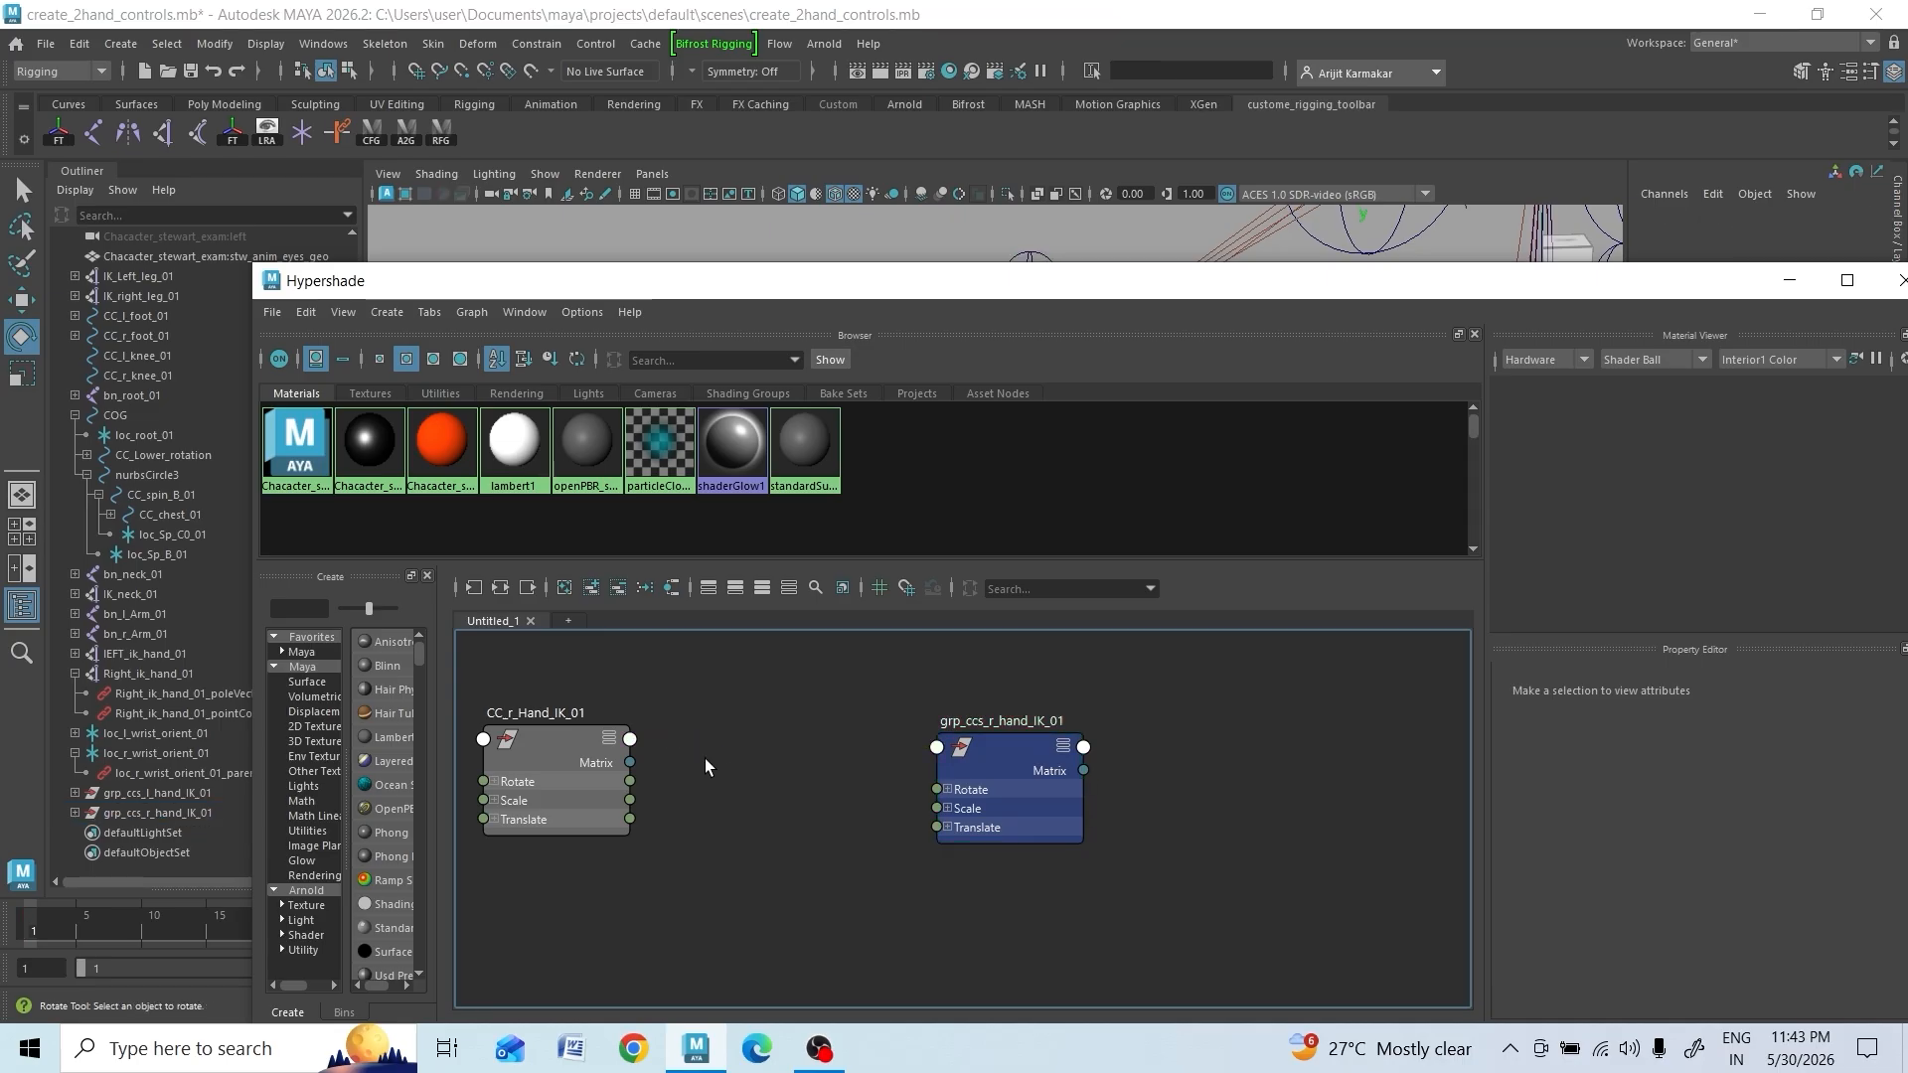
Reconnect Follow of CC_r_Hand_IK_01 to Blend Parent 1 of grp_ccs_r_hand_IK_01 and close the Hypershade
{"action": "left_click", "coordinate": [631, 739]}
{"action": "left_click", "coordinate": [695, 517]}
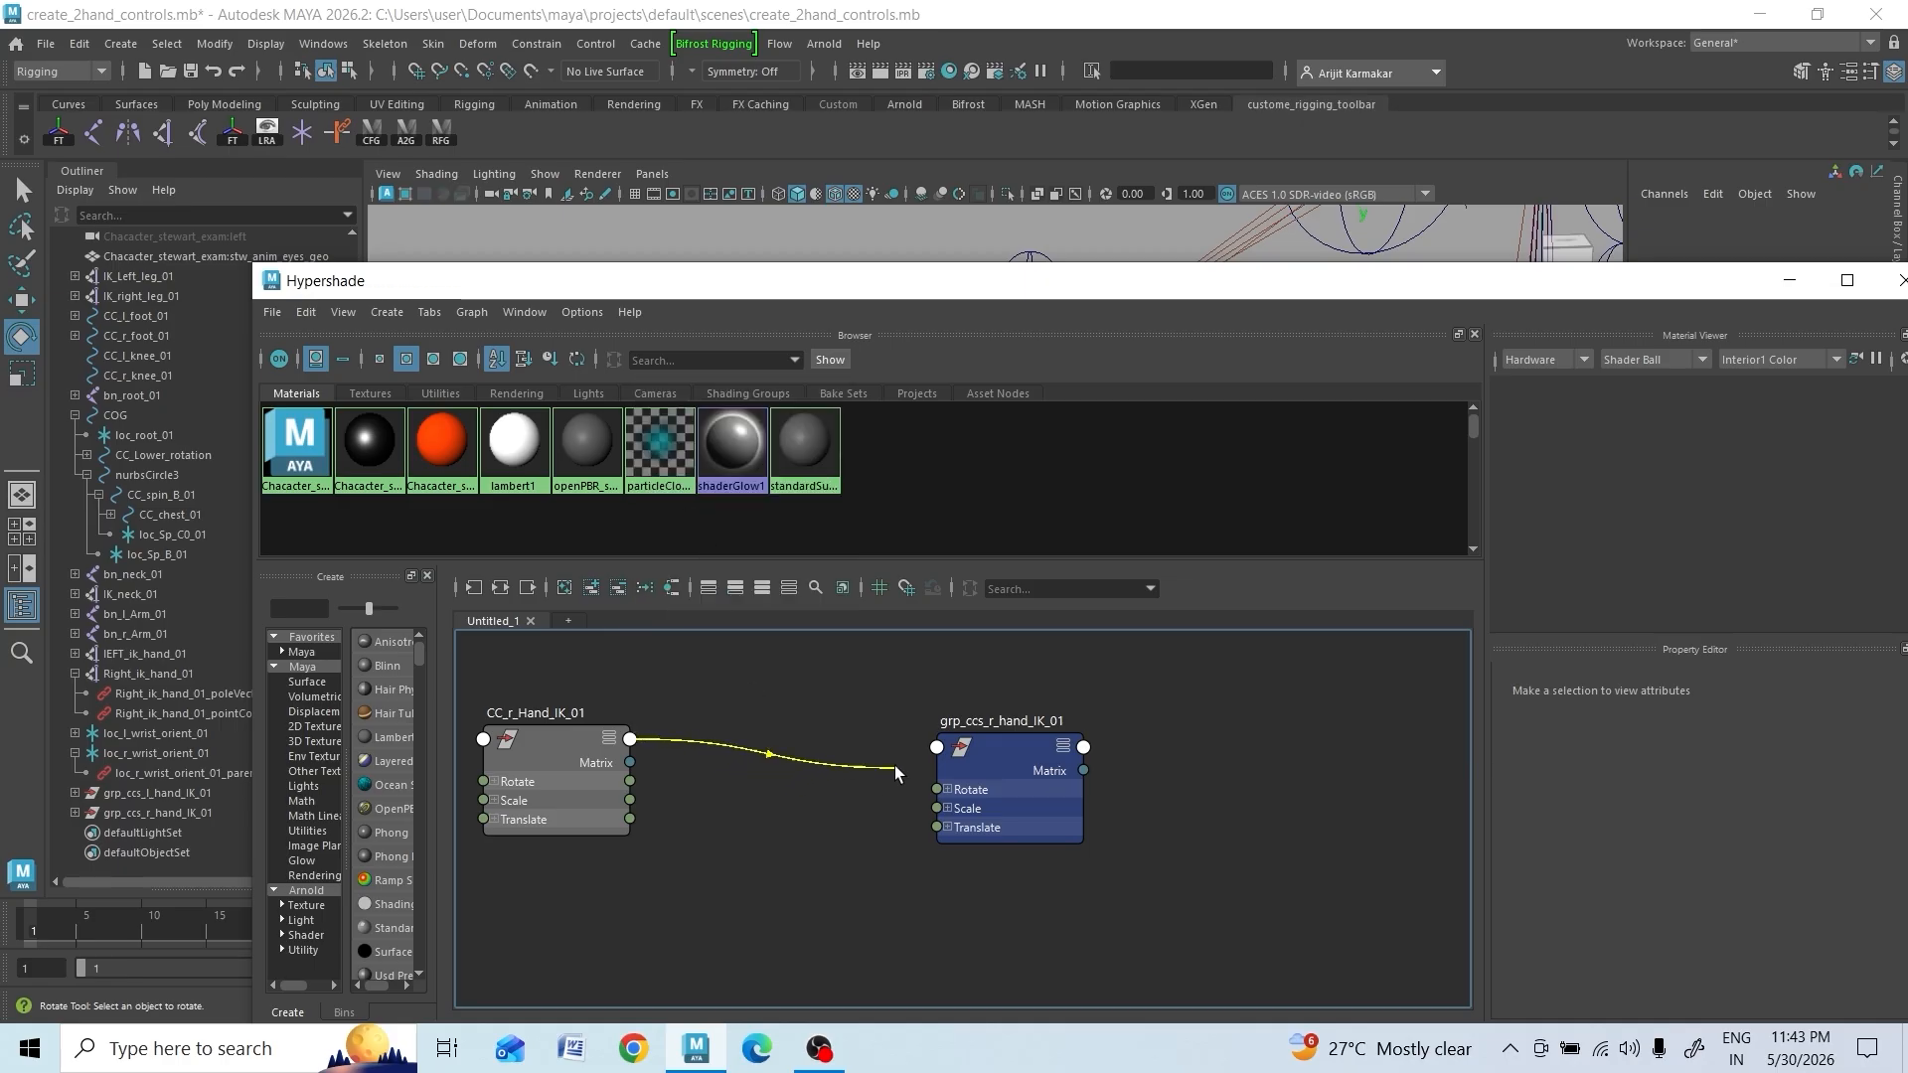
{"action": "left_click", "coordinate": [939, 754]}
{"action": "mouse_move", "coordinate": [959, 770]}
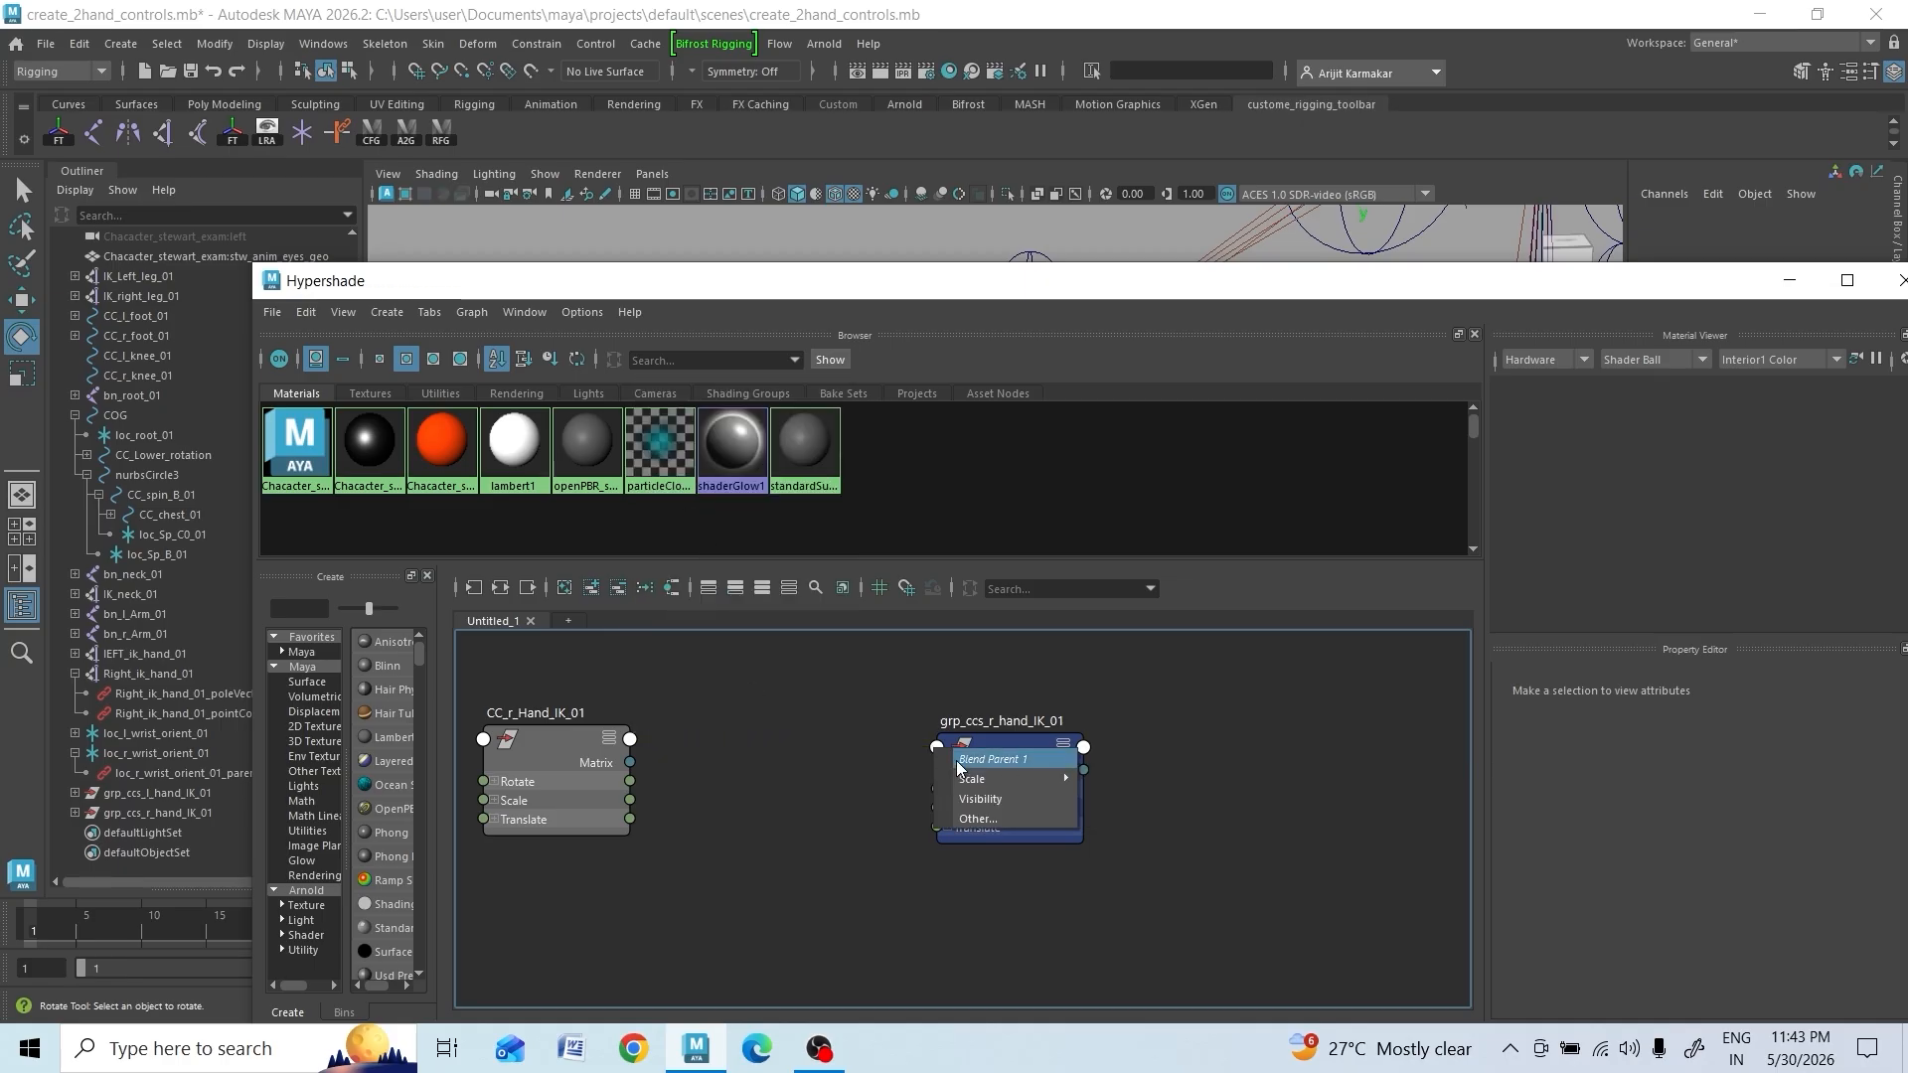
{"action": "left_click", "coordinate": [960, 761]}
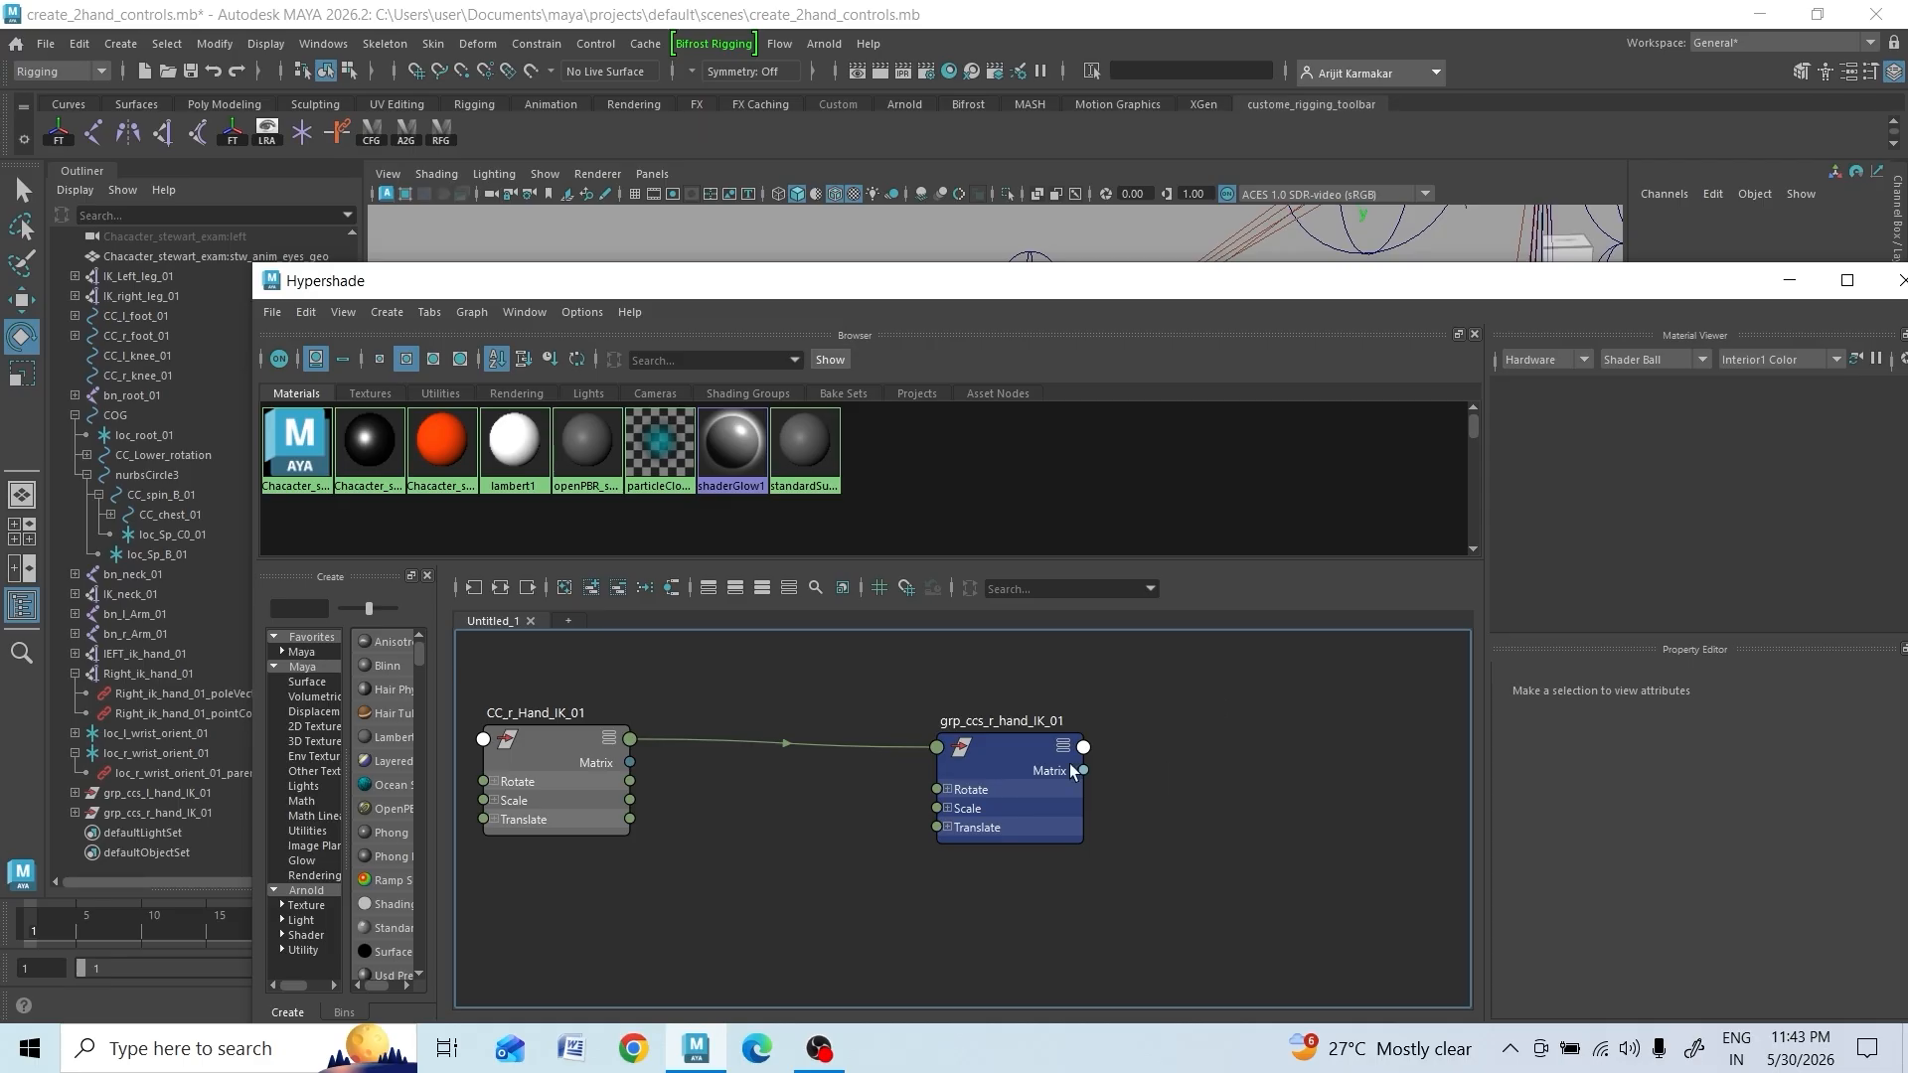
{"action": "left_click_drag", "start_coordinate": [1512, 288], "coordinate": [1323, 735]}
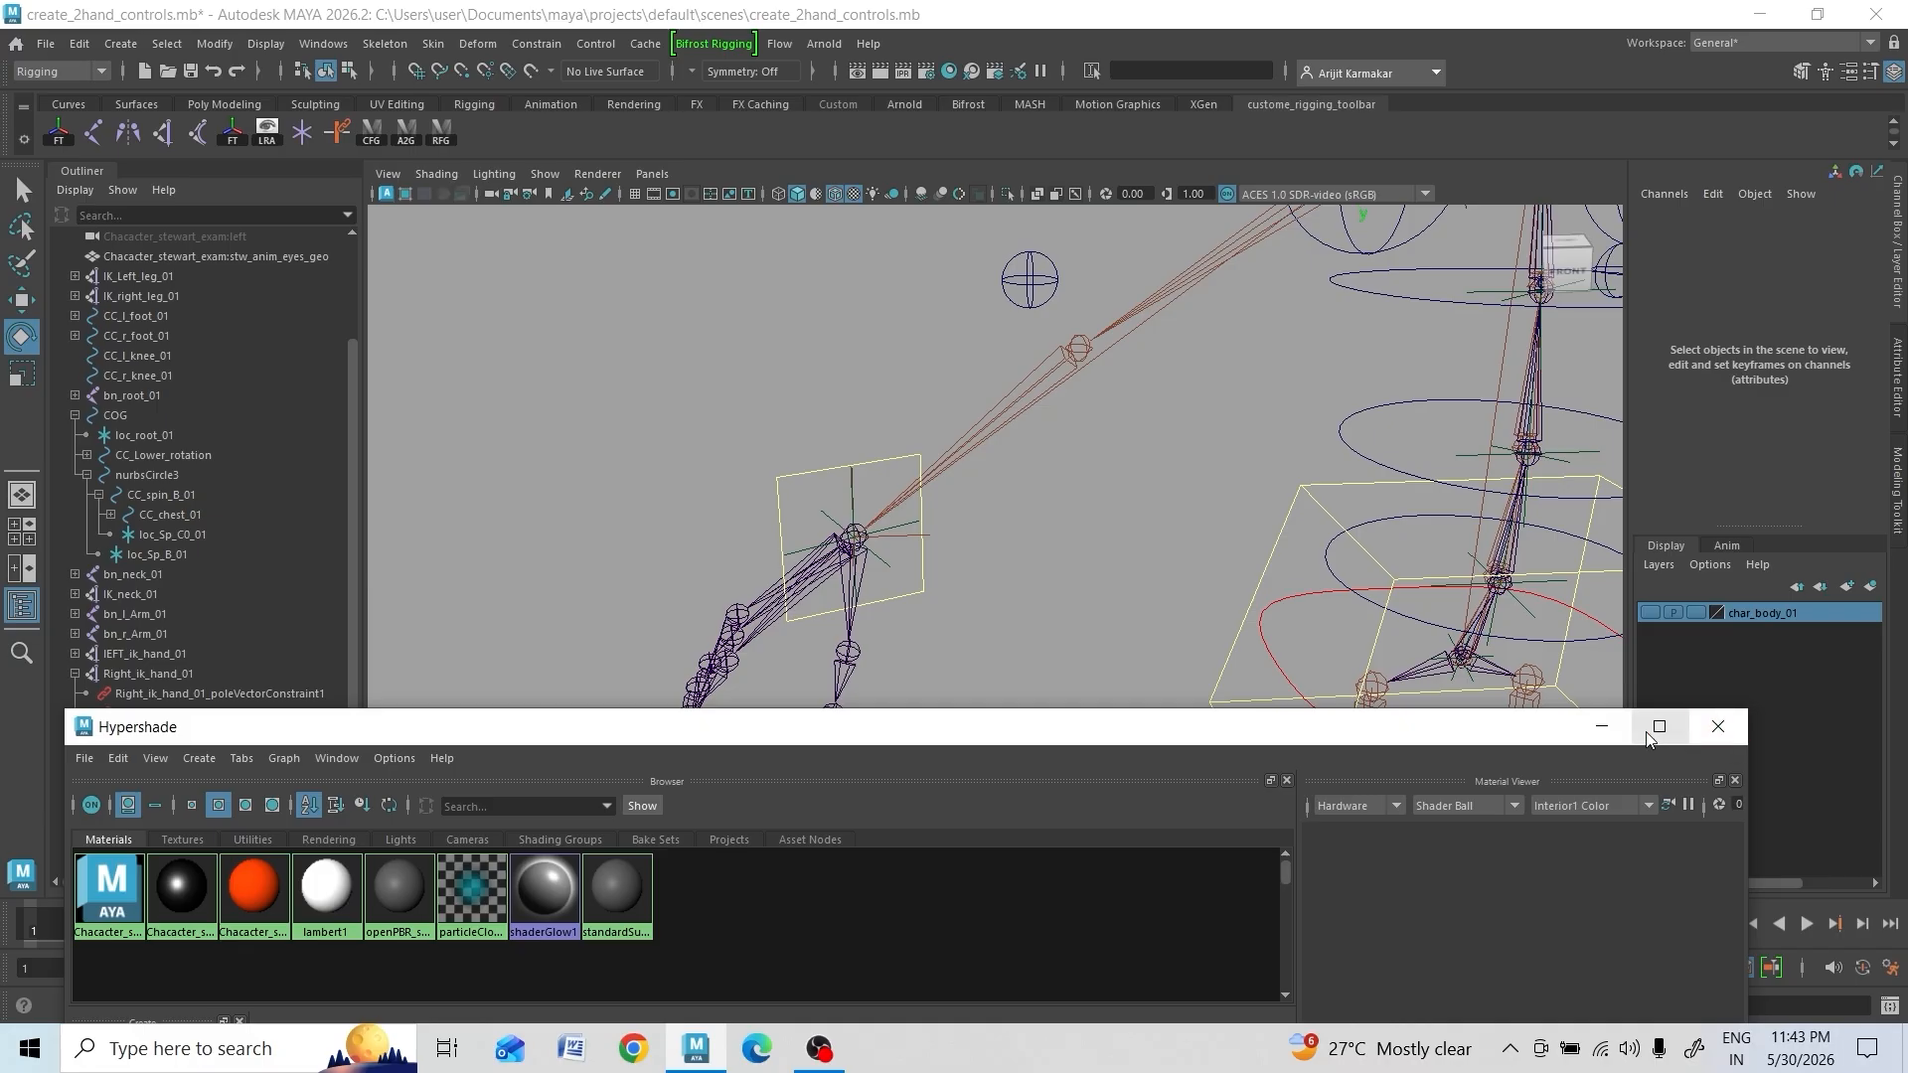
{"action": "left_click", "coordinate": [1721, 734]}
{"action": "scroll", "coordinate": [1310, 795], "scroll_direction": "down", "scroll_amount": 4}
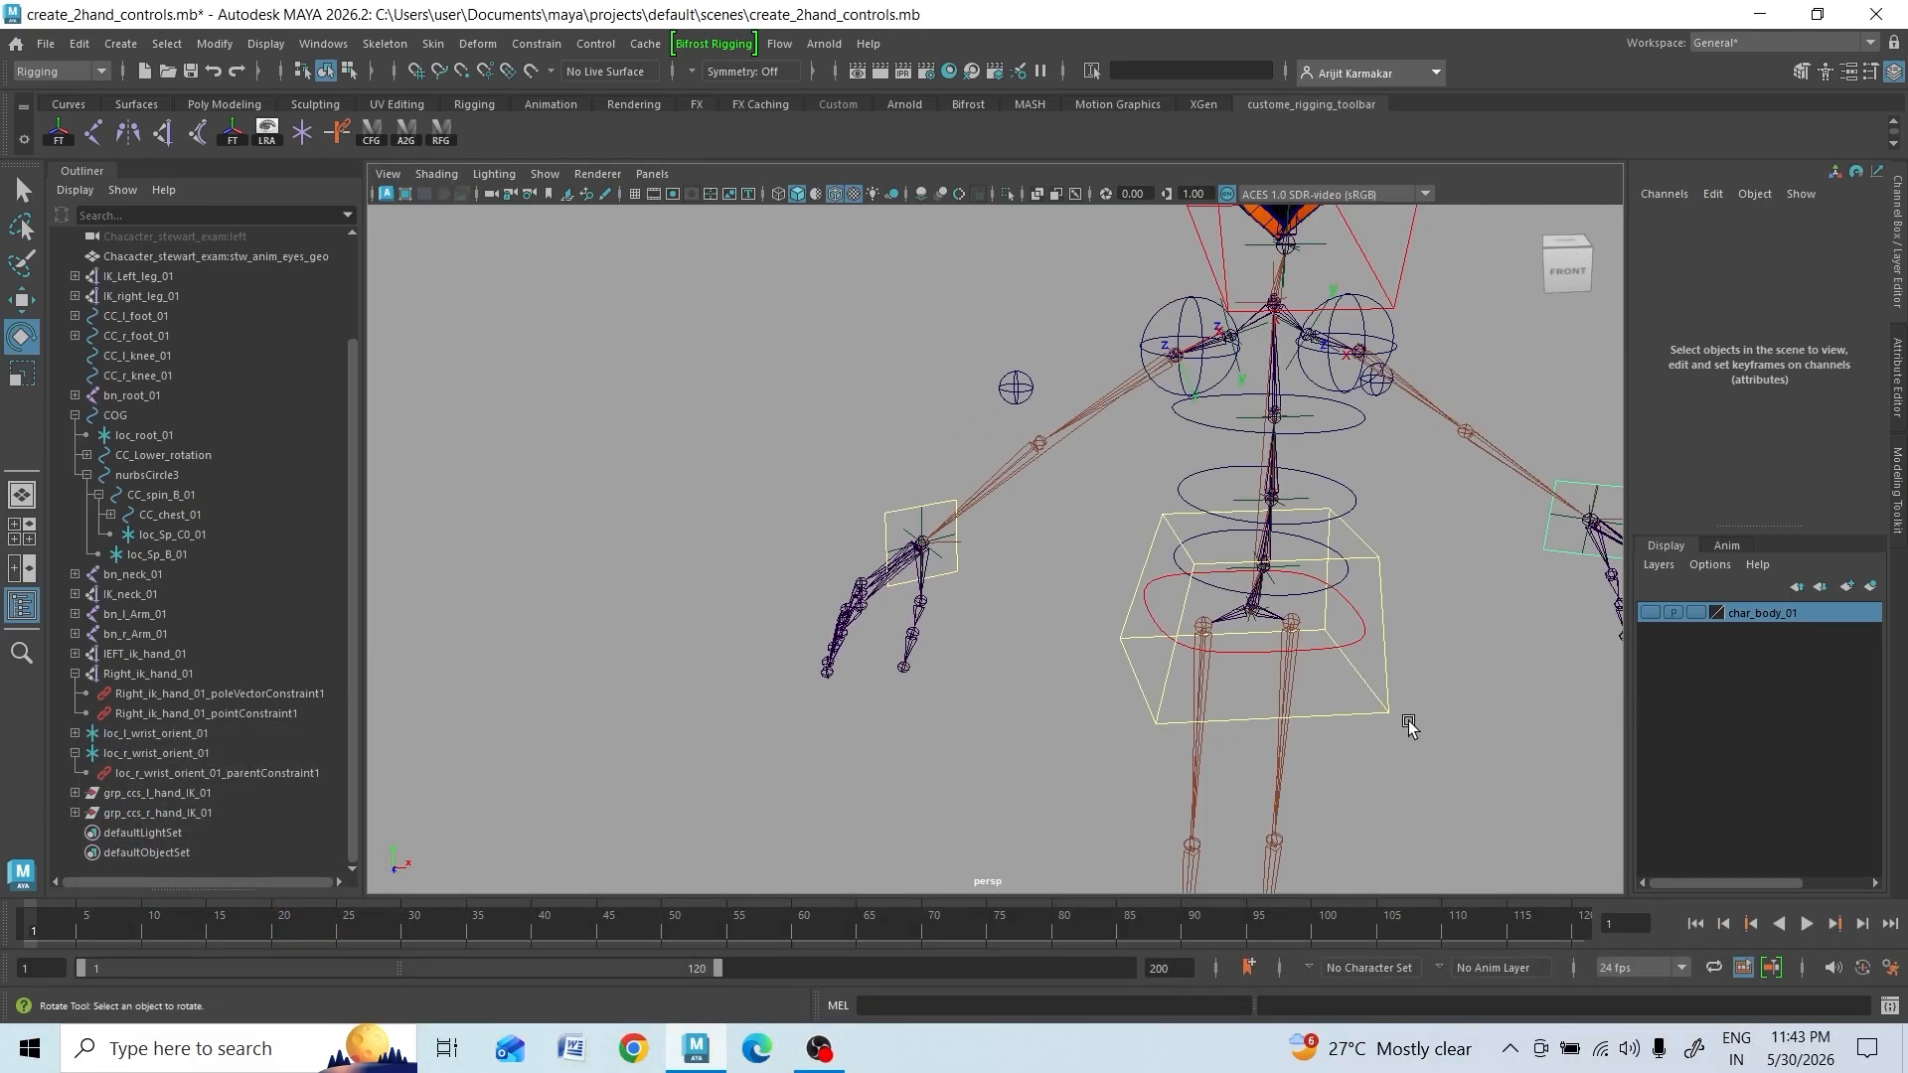
{"action": "scroll", "coordinate": [1329, 729], "scroll_direction": "down", "scroll_amount": 5}
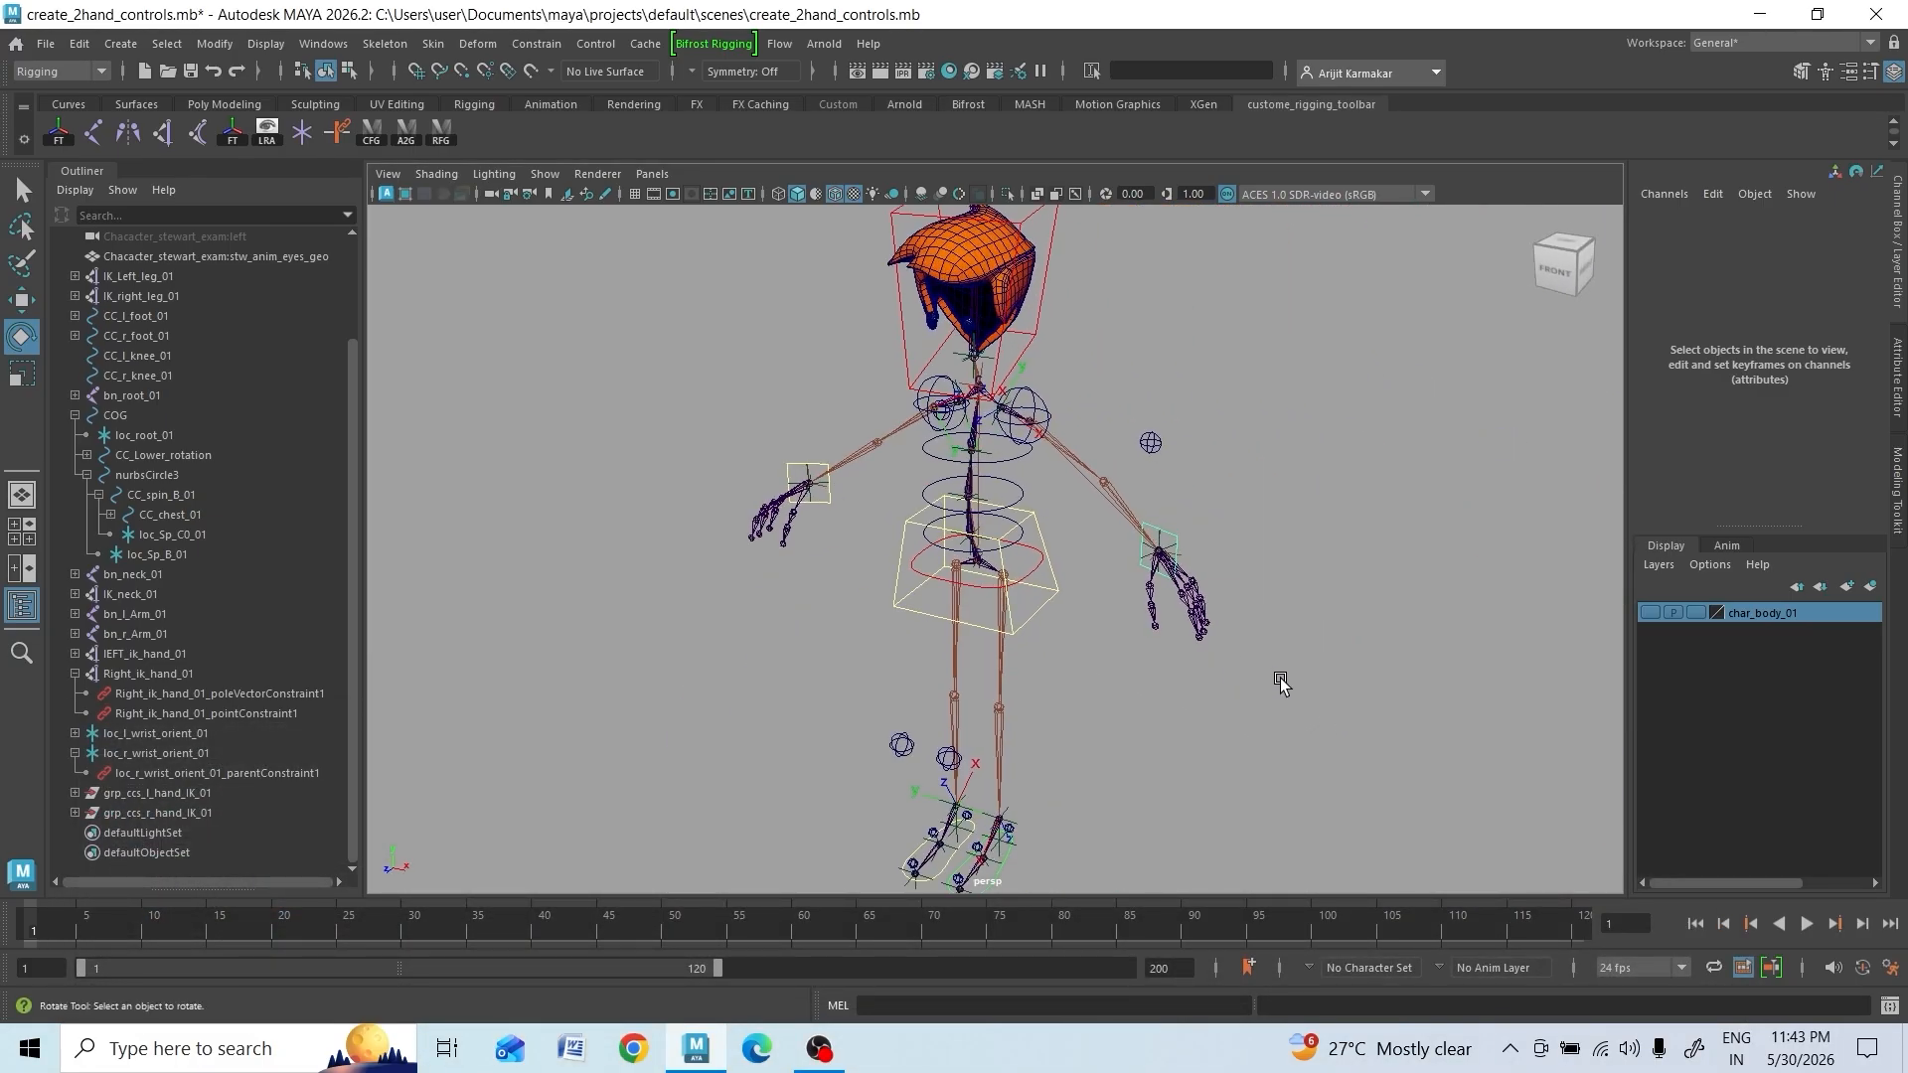